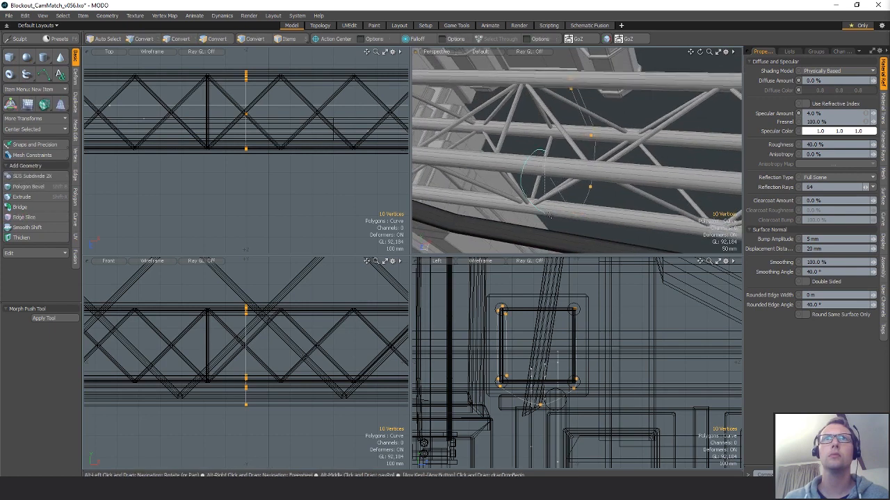
- Undo the last edit and shift the three near-side curve vertices about 60 mm along negative X
{"action": "key", "text": "ctrl+z"}
{"action": "key", "text": "w"}
{"action": "left_click_drag", "start_coordinate": [283, 150], "coordinate": [270, 150]}
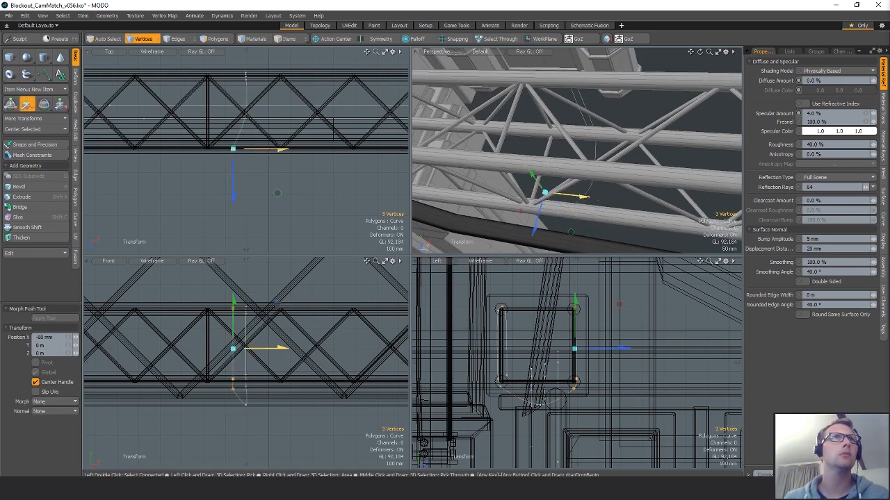
- Select the curve's six far-side vertices and shift them slightly along positive X
{"action": "key", "text": "q"}
{"action": "right_click_drag", "start_coordinate": [217, 60], "coordinate": [268, 82]}
{"action": "key", "text": "w"}
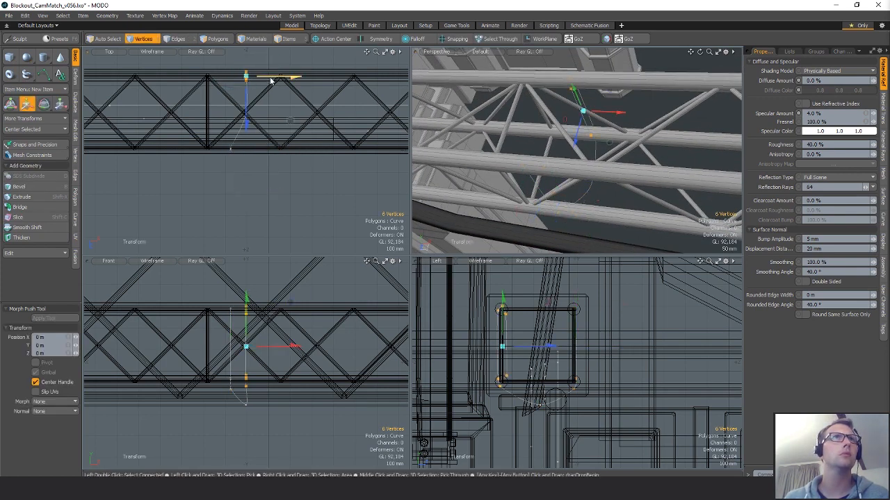
{"action": "left_click_drag", "start_coordinate": [271, 80], "coordinate": [277, 80]}
- Move the curve's lowest vertex about -15 mm along X and -10 mm along Z
{"action": "key", "text": "q"}
{"action": "left_click", "coordinate": [261, 167]}
{"action": "key", "text": "w"}
{"action": "left_click_drag", "start_coordinate": [276, 129], "coordinate": [272, 127]}
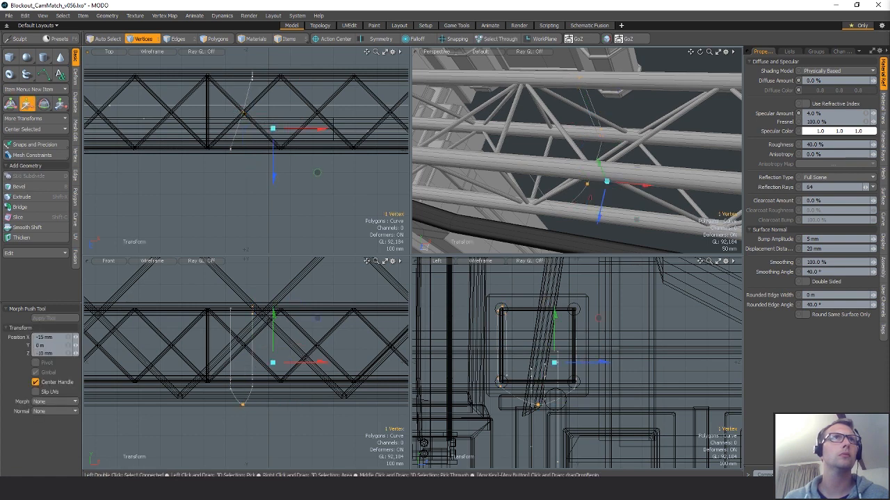
- Select the three far-side vertices of the inner strand and shift them slightly further along positive X
{"action": "key", "text": "q"}
{"action": "left_click", "coordinate": [265, 166]}
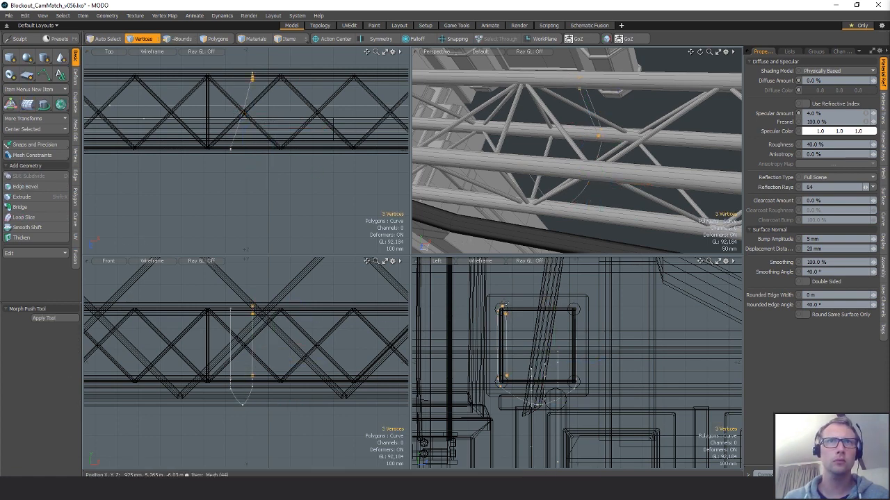
{"action": "key", "text": "w"}
{"action": "left_click_drag", "start_coordinate": [280, 77], "coordinate": [322, 78]}
{"action": "key", "text": "q"}
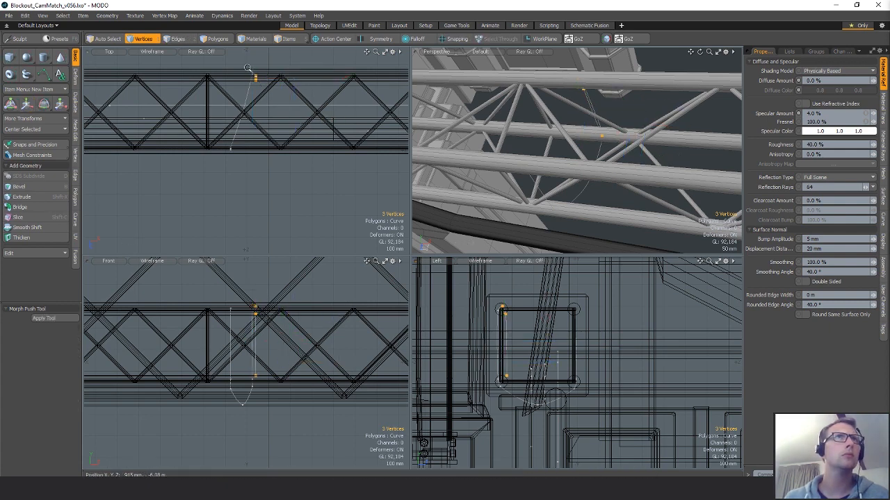
- Move the two outer-strand vertices on the far side of the truss 6 mm along X
{"action": "scroll", "coordinate": [247, 68], "scroll_direction": "up", "scroll_amount": 3}
{"action": "key", "text": "w"}
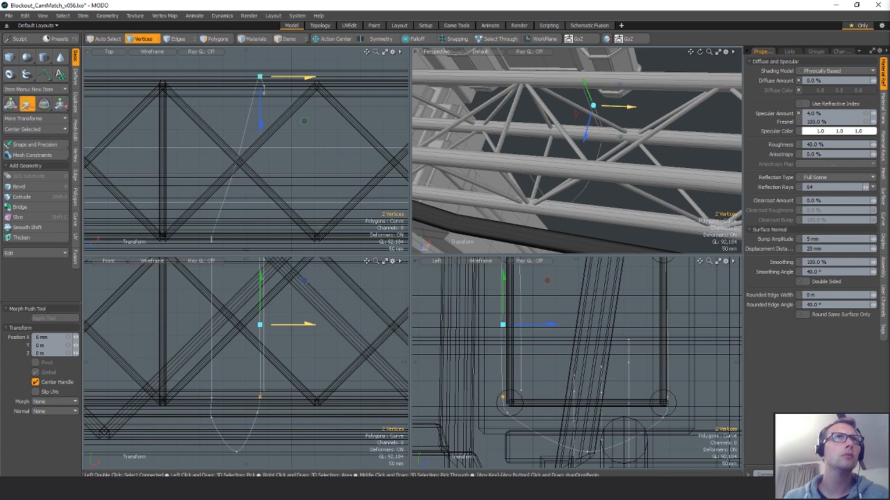
{"action": "key", "text": "space"}
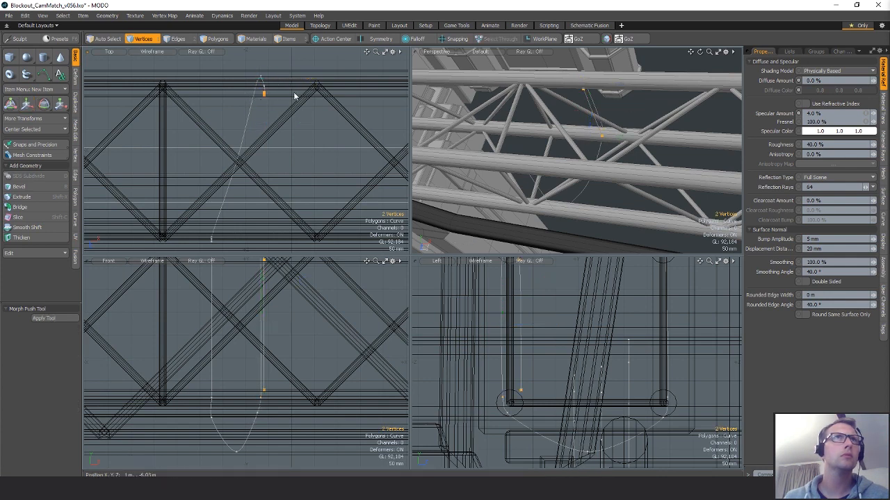
- Shift the two inner-strand far-side vertices slightly along positive X and clear the selection
{"action": "key", "text": "w"}
{"action": "left_click_drag", "start_coordinate": [294, 93], "coordinate": [298, 93]}
{"action": "key", "text": "space"}
{"action": "key", "text": "Escape"}
- Select the two near-side vertices of the curve, shift them slightly along negative X, and clear the selection
{"action": "left_click_drag", "start_coordinate": [260, 215], "coordinate": [302, 119], "text": "alt+shift"}
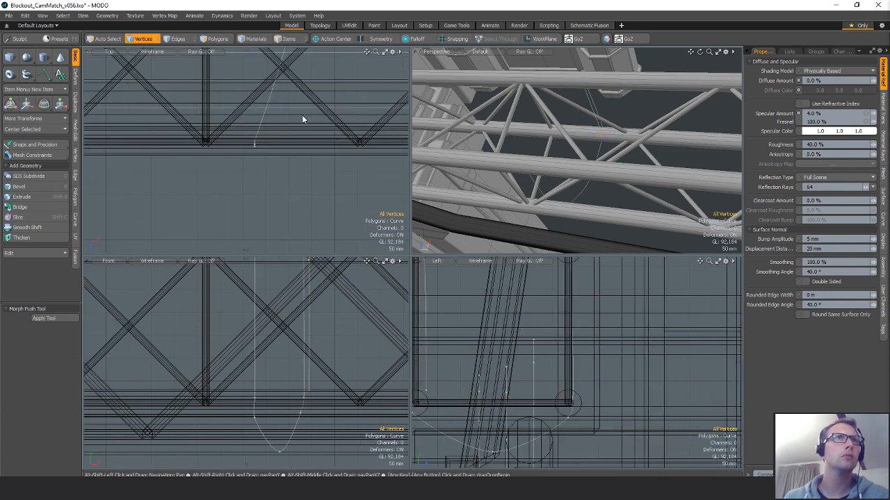
{"action": "mouse_move", "coordinate": [552, 349]}
{"action": "left_mouse_down", "text": "alt+shift"}
{"action": "mouse_move", "coordinate": [589, 360]}
{"action": "mouse_move", "coordinate": [579, 369]}
{"action": "left_mouse_up", "text": "alt+shift"}
{"action": "right_click_drag", "start_coordinate": [616, 303], "coordinate": [608, 233], "text": "shift"}
{"action": "key", "text": "w"}
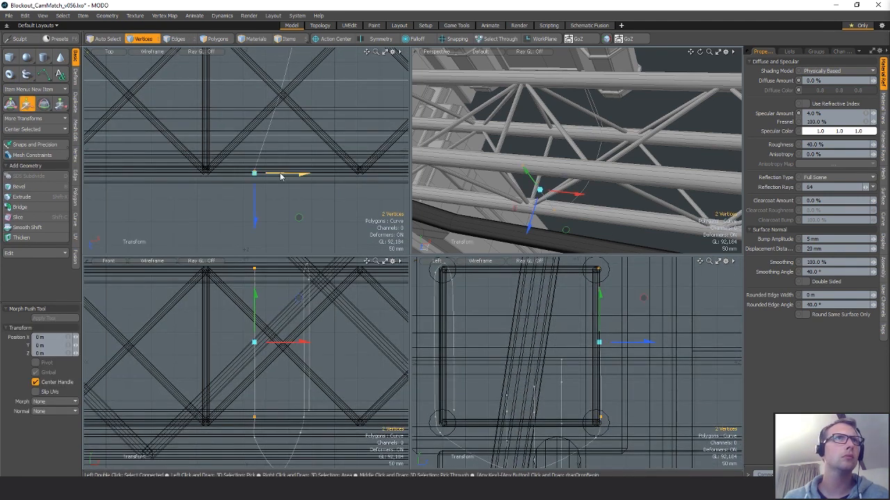
{"action": "left_click_drag", "start_coordinate": [282, 174], "coordinate": [277, 177]}
{"action": "key", "text": "space"}
{"action": "left_click", "coordinate": [325, 168]}
{"action": "scroll", "coordinate": [326, 167], "scroll_direction": "down", "scroll_amount": 10}
{"action": "left_click_drag", "start_coordinate": [598, 183], "coordinate": [497, 149], "text": "alt"}
{"action": "key", "text": "space"}
{"action": "key", "text": "space"}
{"action": "key", "text": "Return"}
{"action": "left_click_drag", "start_coordinate": [586, 367], "coordinate": [694, 367], "text": "ctrl+alt"}
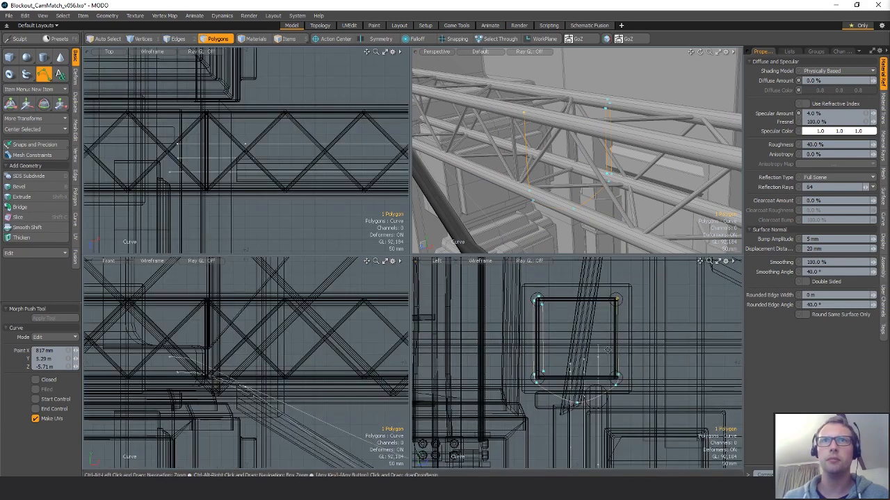
{"action": "left_click_drag", "start_coordinate": [556, 321], "coordinate": [577, 322], "text": "ctrl+alt"}
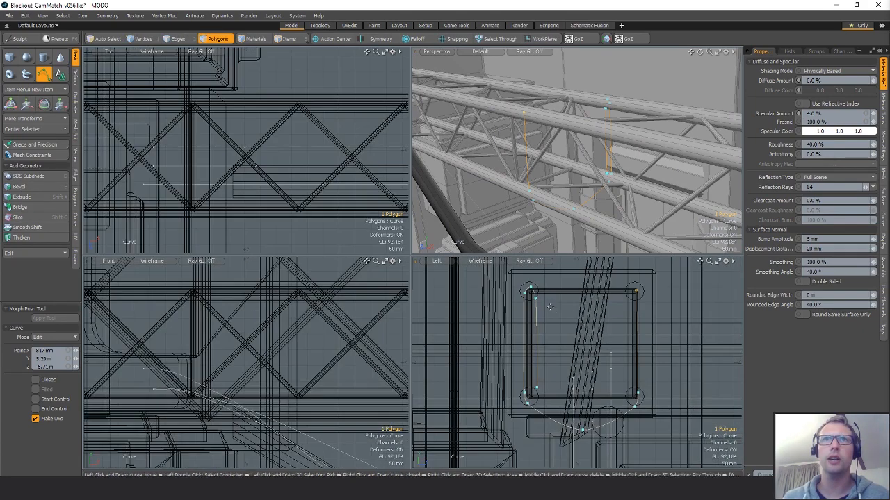
{"action": "key", "text": "space"}
- Select the outer curve vertex at the far upper truss tube and move it slightly outward from the tube
{"action": "key", "text": "space"}
{"action": "key", "text": "space"}
{"action": "scroll", "coordinate": [533, 297], "scroll_direction": "up", "scroll_amount": 2}
{"action": "key", "text": "space"}
{"action": "key", "text": "space"}
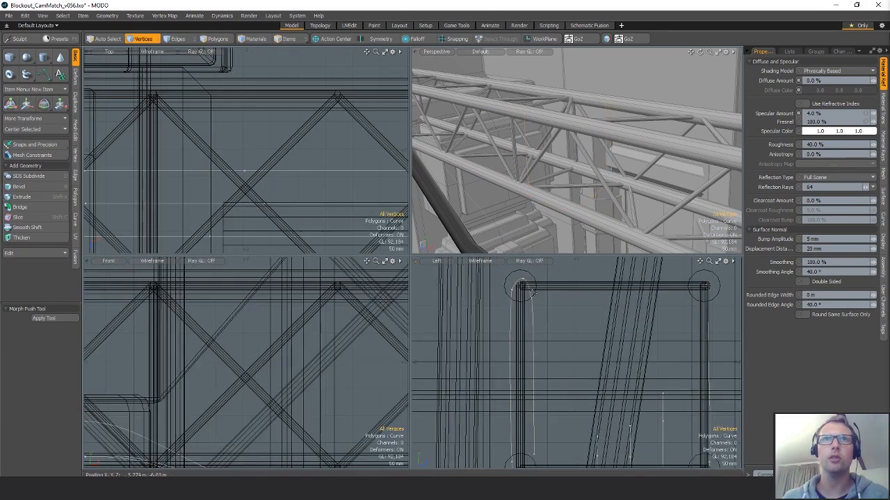
{"action": "scroll", "coordinate": [528, 294], "scroll_direction": "down", "scroll_amount": 1}
{"action": "left_click", "coordinate": [518, 290]}
{"action": "key", "text": "w"}
{"action": "left_click_drag", "start_coordinate": [555, 283], "coordinate": [549, 280]}
{"action": "key", "text": "space"}
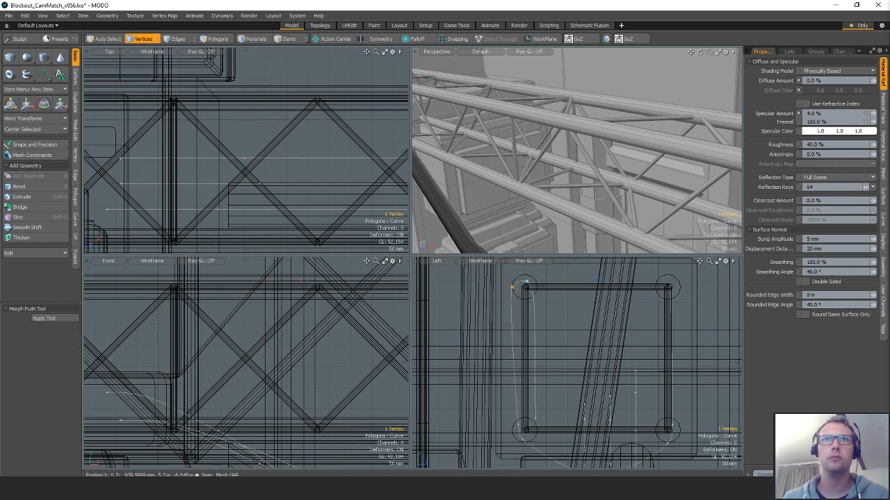
- Adjust the outer vertex by 2 mm Y and -6 mm Z, and the inner vertex at the same tube by 16 mm Y and 14 mm Z
{"action": "key", "text": "w"}
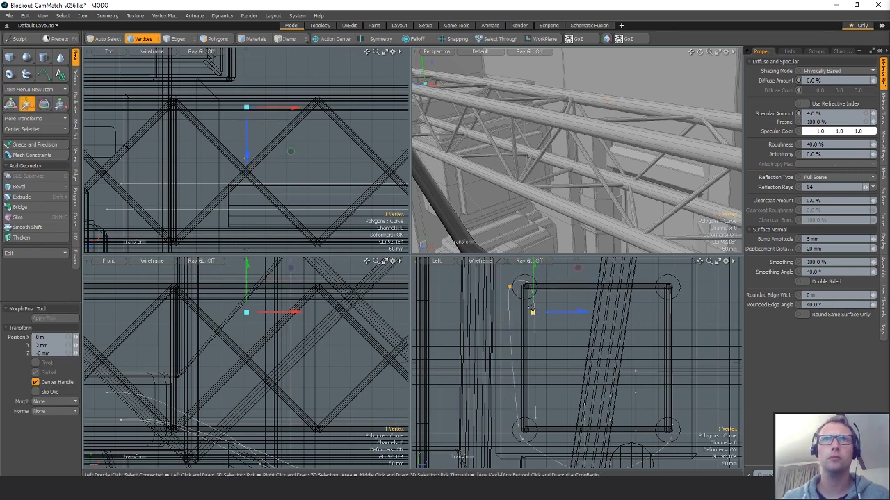
{"action": "left_click_drag", "start_coordinate": [532, 311], "coordinate": [569, 298]}
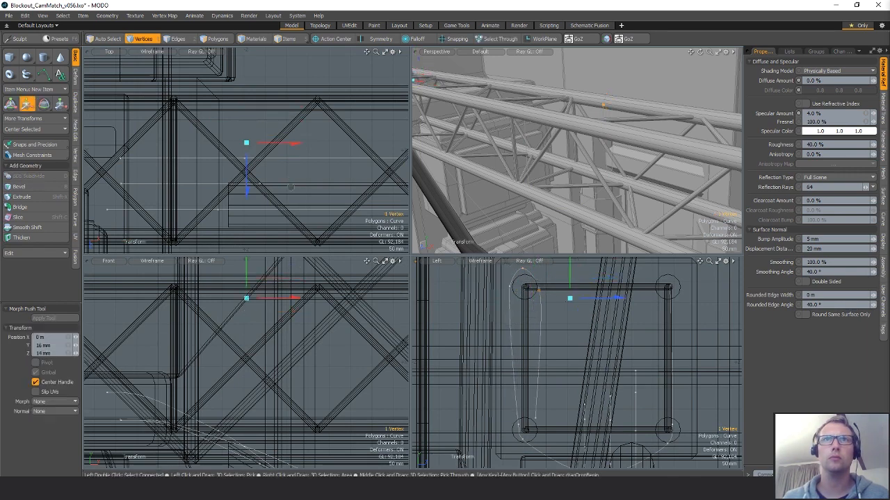
{"action": "key", "text": "space"}
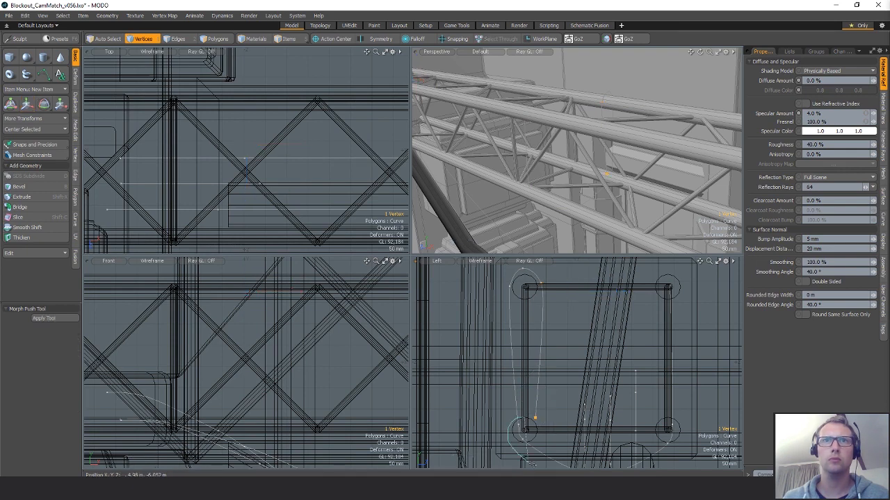
- Move the curve vertex at the far lower truss tube slightly outward and down
{"action": "right_click_drag", "start_coordinate": [533, 466], "coordinate": [534, 466]}
{"action": "left_click_drag", "start_coordinate": [534, 465], "coordinate": [518, 436], "text": "alt"}
{"action": "key", "text": "w"}
{"action": "left_click_drag", "start_coordinate": [552, 340], "coordinate": [546, 344]}
{"action": "left_click_drag", "start_coordinate": [588, 370], "coordinate": [560, 375], "text": "alt"}
{"action": "key", "text": "space"}
- Move the curve's lowest vertex -12 mm along Y and -2 mm along Z
{"action": "left_click", "coordinate": [582, 431]}
{"action": "key", "text": "w"}
{"action": "left_click_drag", "start_coordinate": [621, 411], "coordinate": [621, 417]}
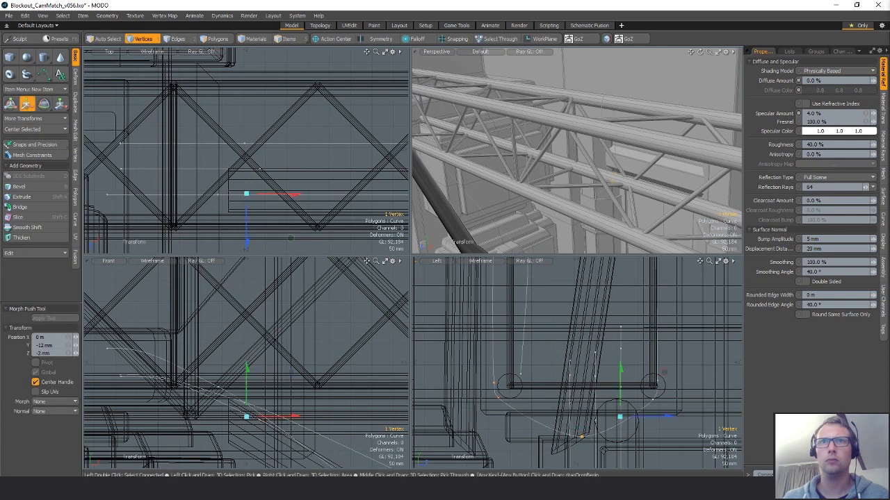
{"action": "key", "text": "space"}
- Move the two vertices at the near lower truss tube 2 mm along Y and 24 mm along Z
{"action": "right_click_drag", "start_coordinate": [648, 365], "coordinate": [659, 415]}
{"action": "key", "text": "w"}
{"action": "left_click", "coordinate": [693, 405]}
{"action": "left_click_drag", "start_coordinate": [693, 406], "coordinate": [703, 406]}
- Select the end vertex at the near upper truss tube and move it outward along positive Z
{"action": "left_click_drag", "start_coordinate": [685, 313], "coordinate": [649, 427], "text": "alt"}
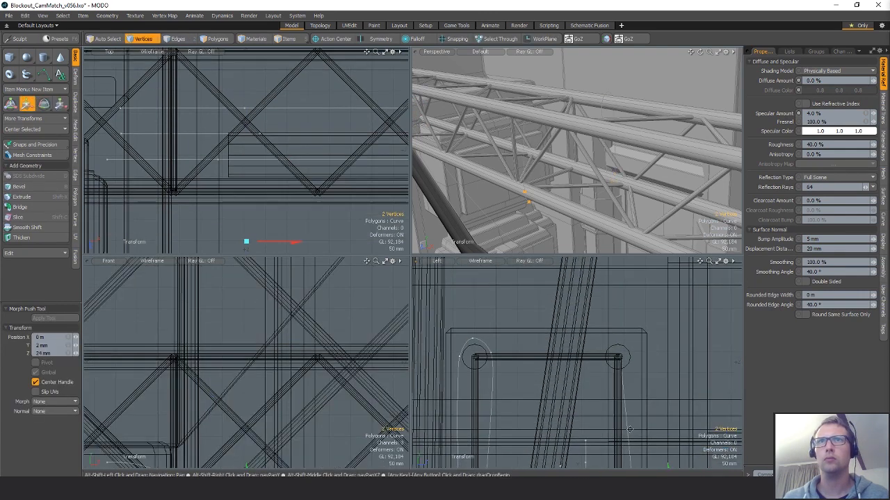
{"action": "key", "text": "space"}
{"action": "mouse_move", "coordinate": [624, 322]}
{"action": "right_mouse_down"}
{"action": "mouse_move", "coordinate": [612, 327]}
{"action": "mouse_move", "coordinate": [622, 322]}
{"action": "right_mouse_up"}
{"action": "key", "text": "w"}
{"action": "left_click_drag", "start_coordinate": [641, 335], "coordinate": [659, 334]}
{"action": "key", "text": "space"}
- Select the whole curve as a polygon and rotate it about the vertical axis so it crosses the truss more squarely
{"action": "left_click_drag", "start_coordinate": [506, 367], "coordinate": [512, 294], "text": "alt+shift"}
{"action": "scroll", "coordinate": [221, 201], "scroll_direction": "down", "scroll_amount": 5}
{"action": "left_click_drag", "start_coordinate": [396, 188], "coordinate": [269, 177], "text": "alt+shift"}
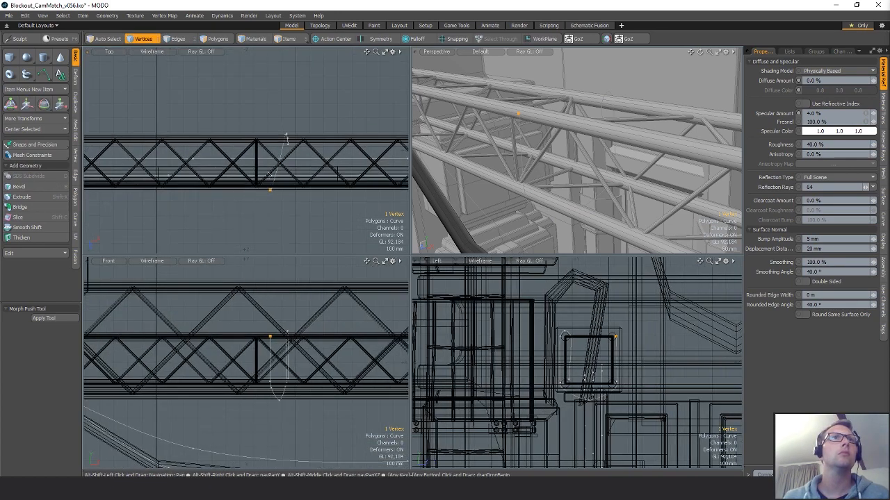
{"action": "left_click_drag", "start_coordinate": [543, 143], "coordinate": [621, 166], "text": "alt"}
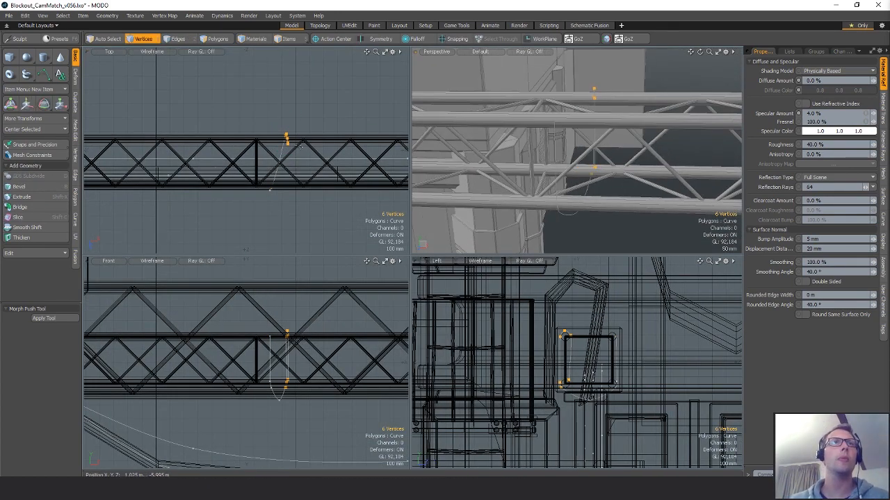
{"action": "key", "text": "2"}
{"action": "key", "text": "3"}
{"action": "key", "text": "e"}
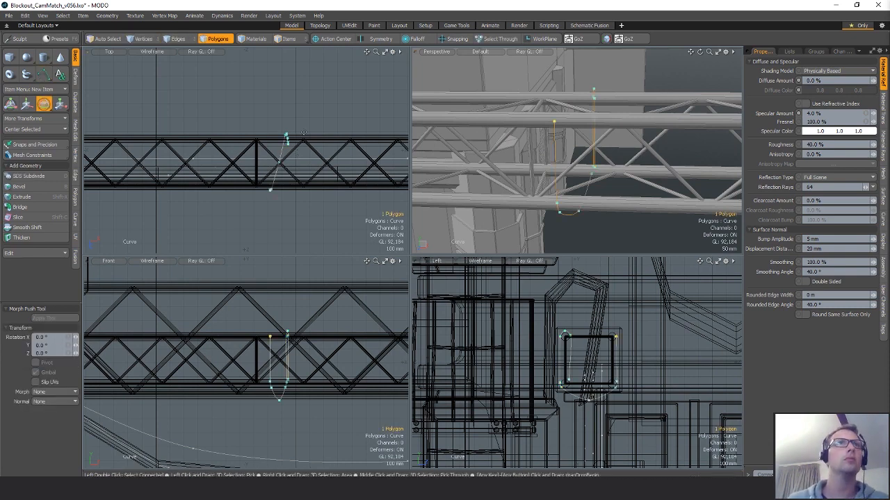
{"action": "left_click_drag", "start_coordinate": [304, 132], "coordinate": [337, 168]}
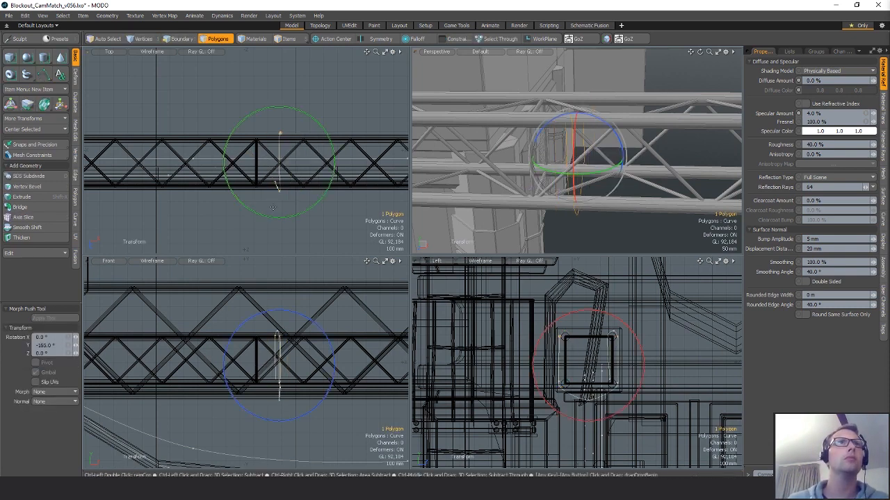
{"action": "left_click", "coordinate": [337, 169], "text": "shift"}
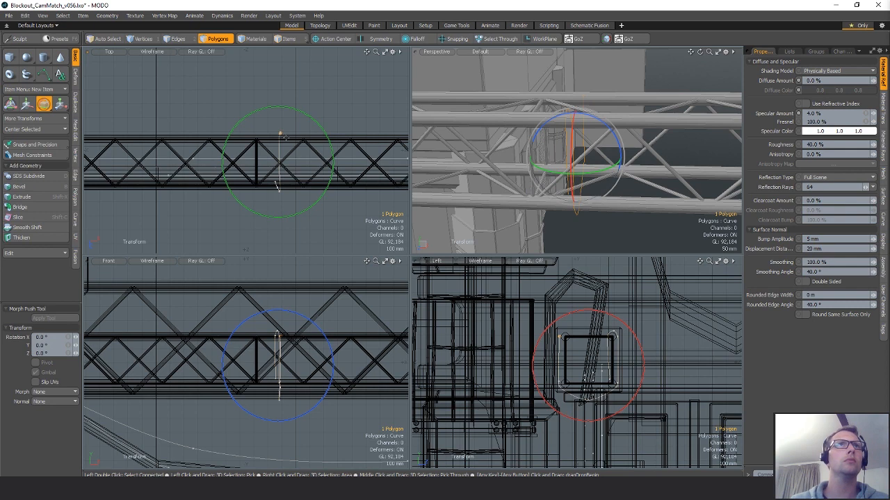
- Duplicate the curve and move the copy about 25 mm along X
{"action": "key", "text": "w"}
{"action": "left_click_drag", "start_coordinate": [280, 185], "coordinate": [281, 186]}
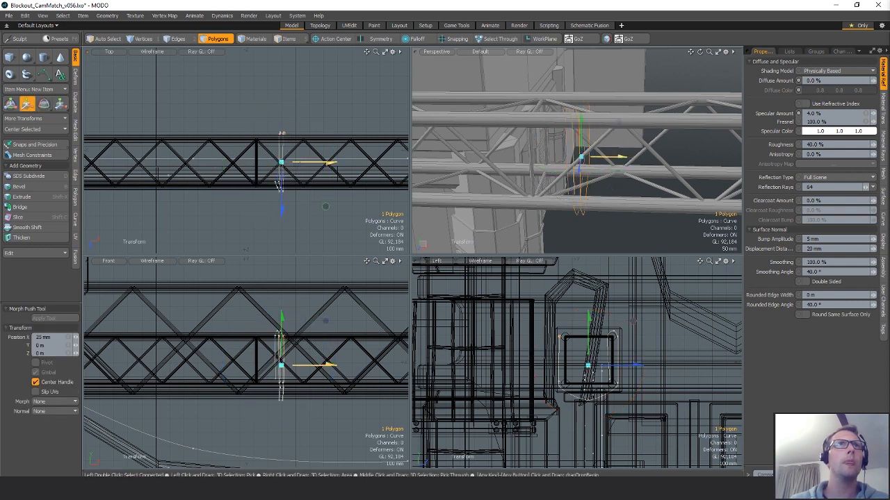
{"action": "key", "text": "space"}
- Keep only the copied curve's seven near-side vertices selected and shift them slightly along positive X
{"action": "key", "text": "1"}
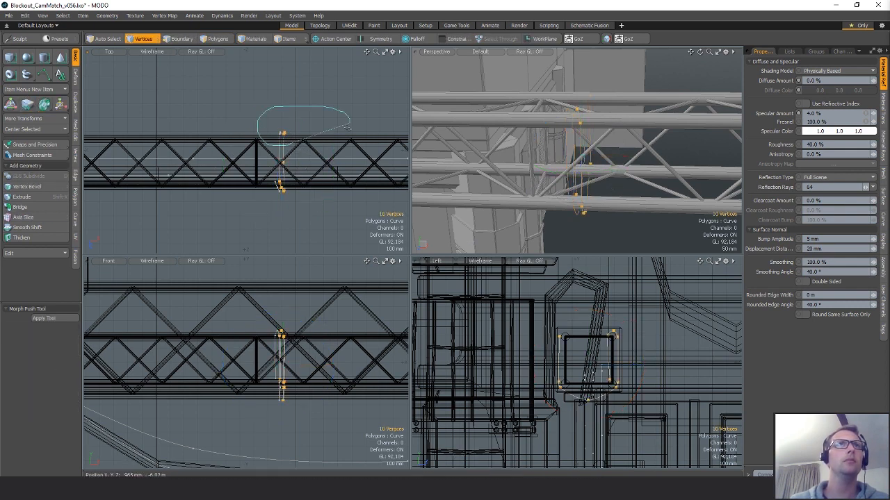
{"action": "key", "text": "w"}
{"action": "left_click_drag", "start_coordinate": [303, 178], "coordinate": [309, 178]}
{"action": "key", "text": "space"}
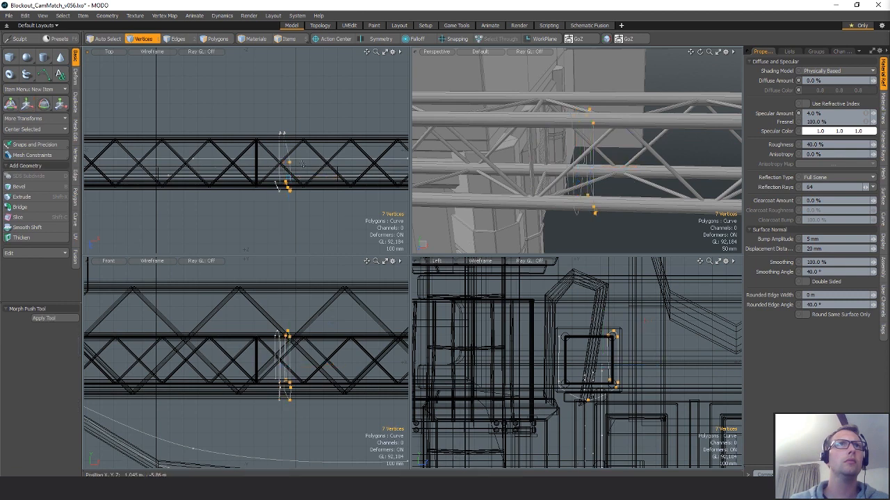
- Fine-tune the sideways position of the copied loop's end vertices above the truss and clear the selection
{"action": "scroll", "coordinate": [287, 133], "scroll_direction": "up", "scroll_amount": 5}
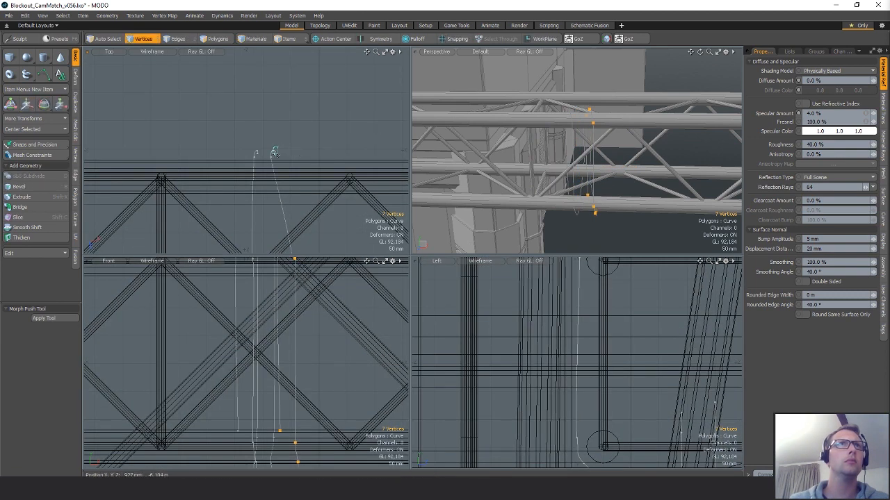
{"action": "left_click", "coordinate": [275, 151]}
{"action": "key", "text": "w"}
{"action": "key", "text": "space"}
{"action": "left_click", "coordinate": [335, 201]}
{"action": "scroll", "coordinate": [336, 200], "scroll_direction": "down", "scroll_amount": 4}
{"action": "left_click_drag", "start_coordinate": [273, 247], "coordinate": [312, 174], "text": "alt+shift"}
{"action": "key", "text": "w"}
{"action": "key", "text": "space"}
{"action": "left_click", "coordinate": [324, 208]}
- Raise the copied loop's lower vertex on the inner near-side strand 200 mm along Y and clear the selection
{"action": "left_click_drag", "start_coordinate": [611, 188], "coordinate": [647, 209], "text": "alt"}
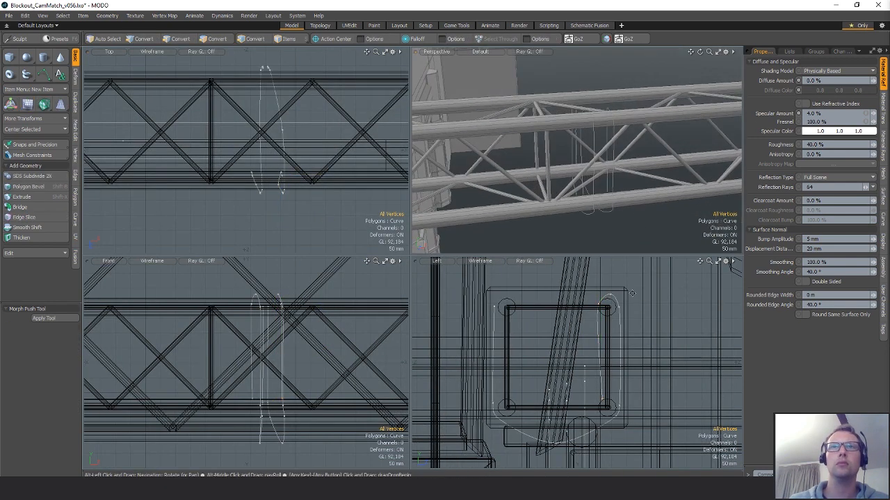
{"action": "key", "text": "1"}
{"action": "right_click_drag", "start_coordinate": [258, 182], "coordinate": [252, 200], "text": "ctrl"}
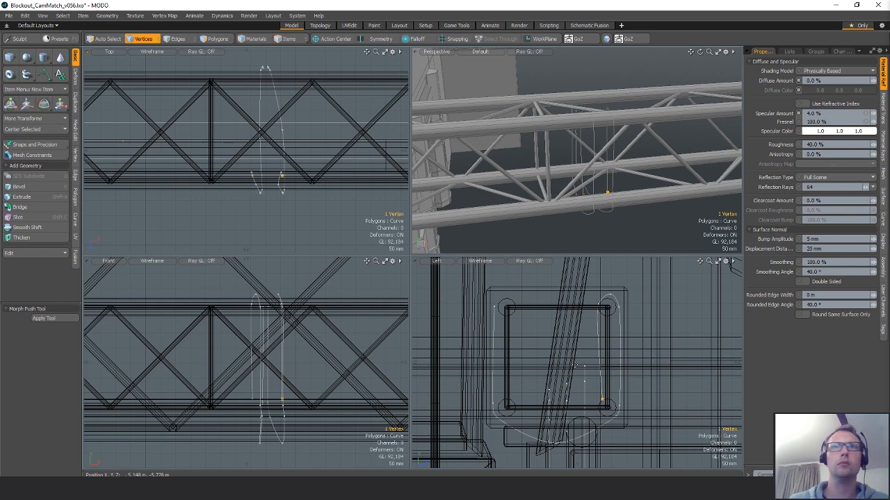
{"action": "key", "text": "w"}
{"action": "left_click_drag", "start_coordinate": [623, 365], "coordinate": [626, 312]}
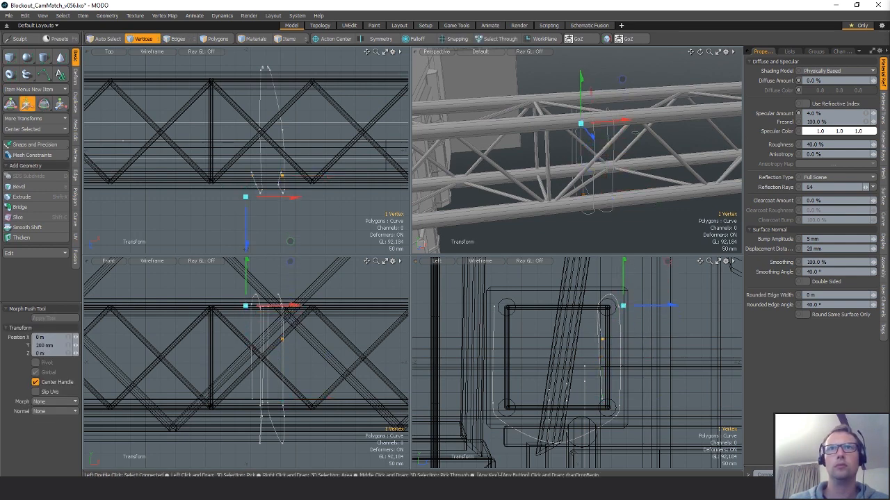
{"action": "key", "text": "Escape"}
{"action": "key", "text": "Escape"}
- Select the copied loop's bottom vertex and raise it along Y toward the underside of the truss
{"action": "left_click_drag", "start_coordinate": [620, 242], "coordinate": [597, 202], "text": "alt"}
{"action": "scroll", "coordinate": [520, 144], "scroll_direction": "down", "scroll_amount": 3}
{"action": "key", "text": "w"}
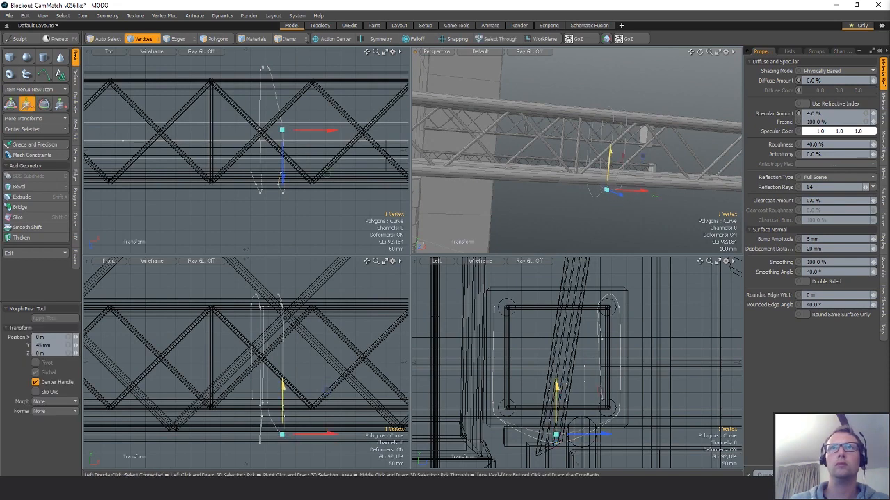
{"action": "key", "text": "space"}
- Move the copied loop's vertex at the near lower tube -2 mm along Y and -13 mm along Z
{"action": "key", "text": "w"}
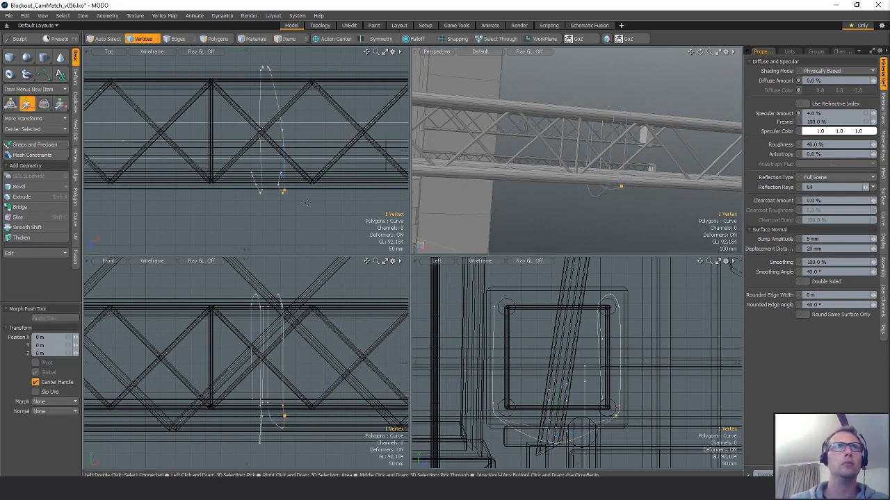
{"action": "scroll", "coordinate": [611, 424], "scroll_direction": "up", "scroll_amount": 3}
{"action": "left_click_drag", "start_coordinate": [662, 380], "coordinate": [656, 382]}
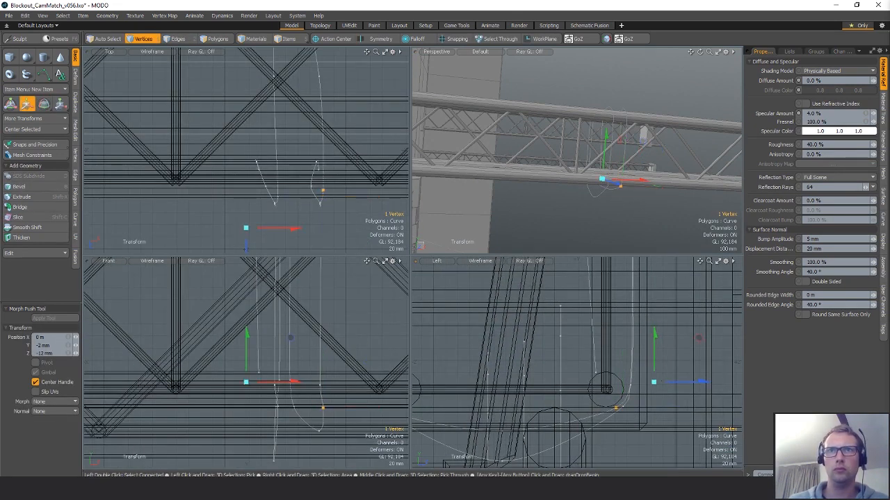
- Move the copied loop's vertex at the far lower tube -5 mm along Y and 14 mm along Z, and clear the selection
{"action": "left_click_drag", "start_coordinate": [429, 367], "coordinate": [561, 360], "text": "alt"}
{"action": "key", "text": "space"}
{"action": "left_click", "coordinate": [514, 400]}
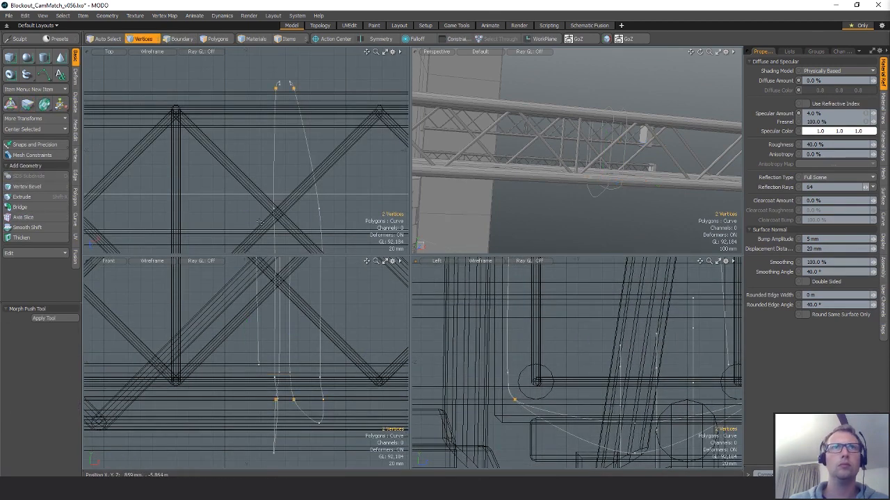
{"action": "left_click_drag", "start_coordinate": [303, 77], "coordinate": [288, 110], "text": "alt"}
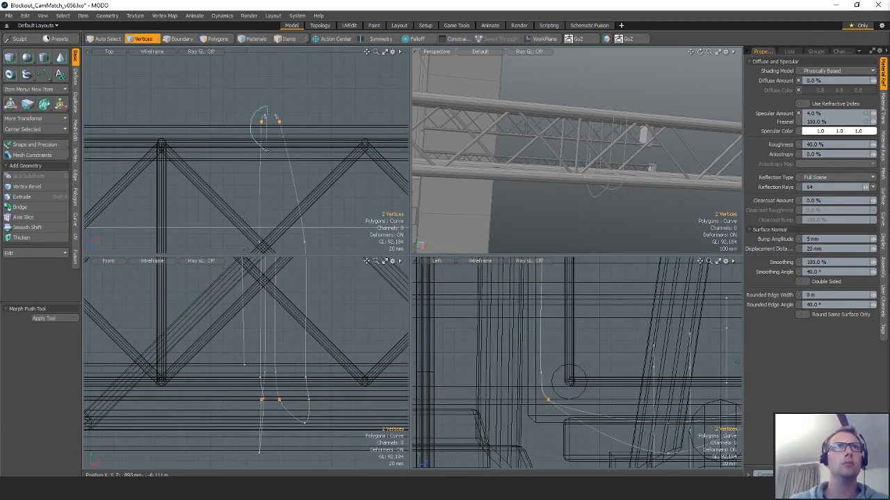
{"action": "key", "text": "w"}
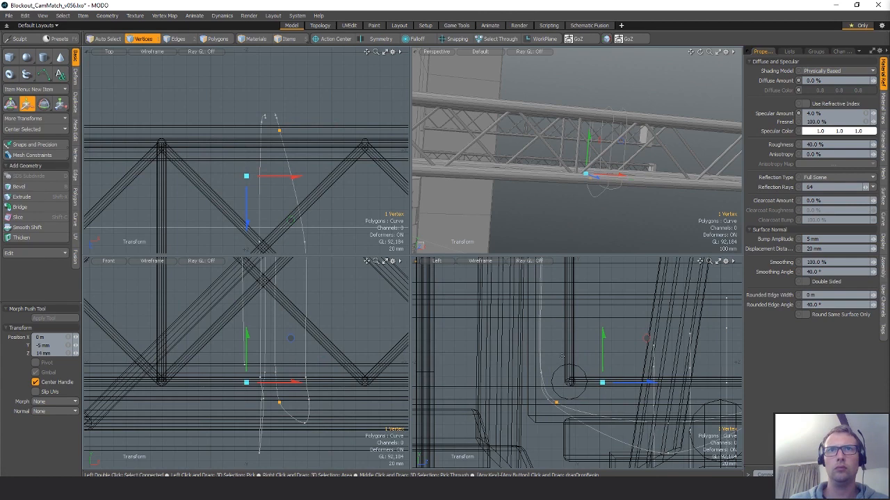
{"action": "key", "text": "space"}
{"action": "left_click", "coordinate": [590, 358]}
- Select the long hanging curve beneath the truss and raise a copy of it 100 mm along Y
{"action": "scroll", "coordinate": [590, 357], "scroll_direction": "down", "scroll_amount": 5}
{"action": "left_click_drag", "start_coordinate": [321, 307], "coordinate": [296, 313], "text": "alt+shift"}
{"action": "scroll", "coordinate": [278, 209], "scroll_direction": "down", "scroll_amount": 5}
{"action": "left_click_drag", "start_coordinate": [232, 142], "coordinate": [296, 87], "text": "alt+shift"}
{"action": "left_click_drag", "start_coordinate": [653, 179], "coordinate": [623, 198], "text": "alt+shift"}
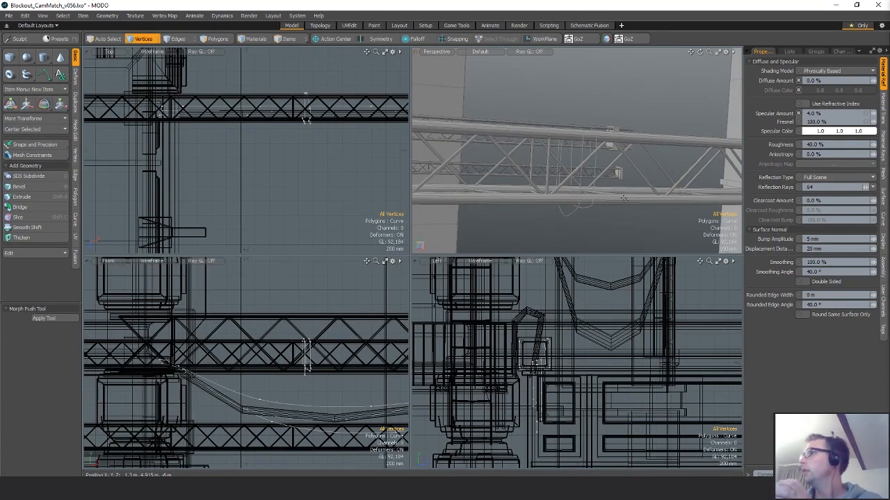
{"action": "left_click_drag", "start_coordinate": [608, 222], "coordinate": [460, 357], "text": "alt"}
{"action": "key", "text": "space"}
{"action": "key", "text": "space"}
{"action": "left_click", "coordinate": [622, 154]}
{"action": "key", "text": "Return"}
{"action": "key", "text": "space"}
{"action": "scroll", "coordinate": [320, 380], "scroll_direction": "down", "scroll_amount": 5}
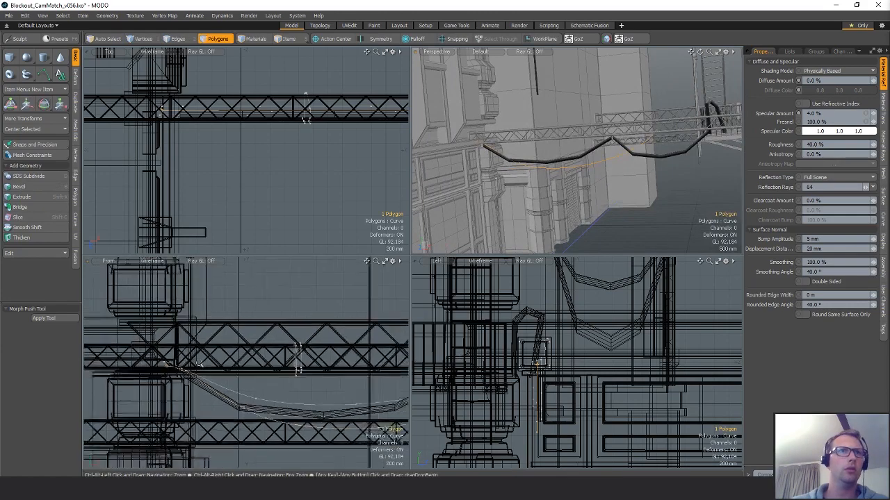
{"action": "left_click_drag", "start_coordinate": [328, 383], "coordinate": [303, 376], "text": "alt"}
{"action": "key", "text": "w"}
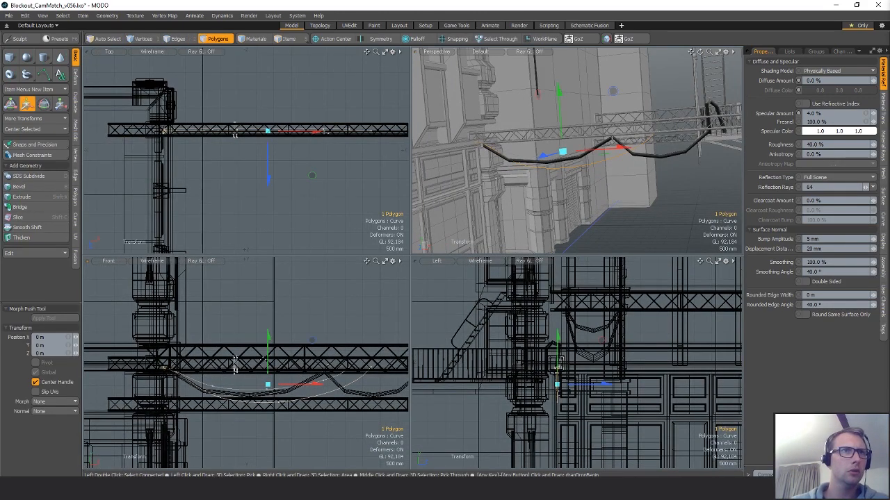
{"action": "left_click_drag", "start_coordinate": [235, 362], "coordinate": [235, 360]}
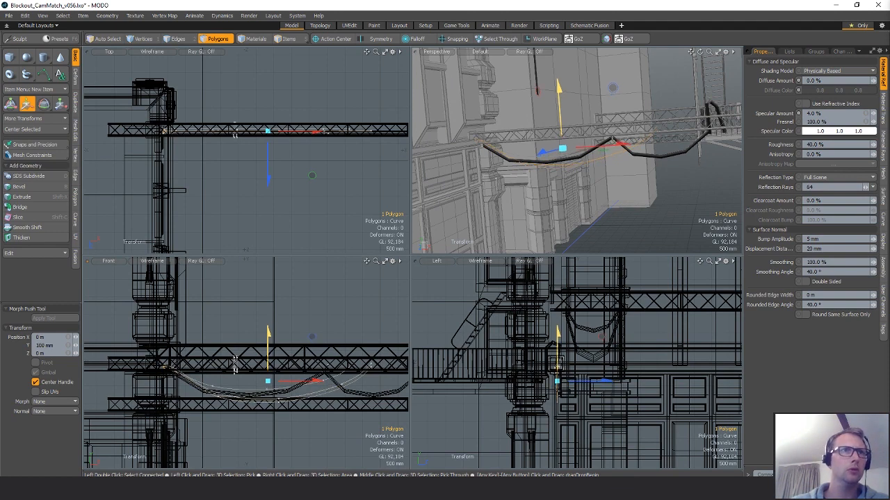
- Raise a further copy of the hanging curve 60 mm along Y and scale it to 95.5% in X and Y
{"action": "key", "text": "ctrl+z"}
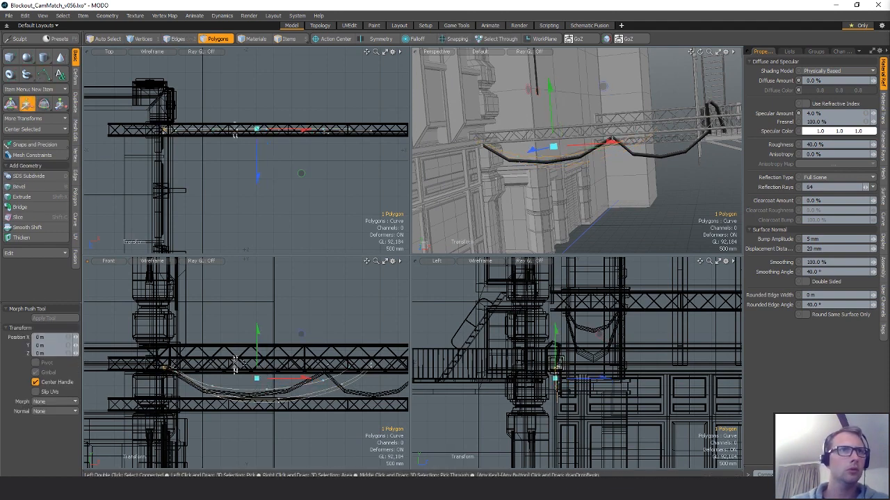
{"action": "left_click_drag", "start_coordinate": [256, 363], "coordinate": [256, 360]}
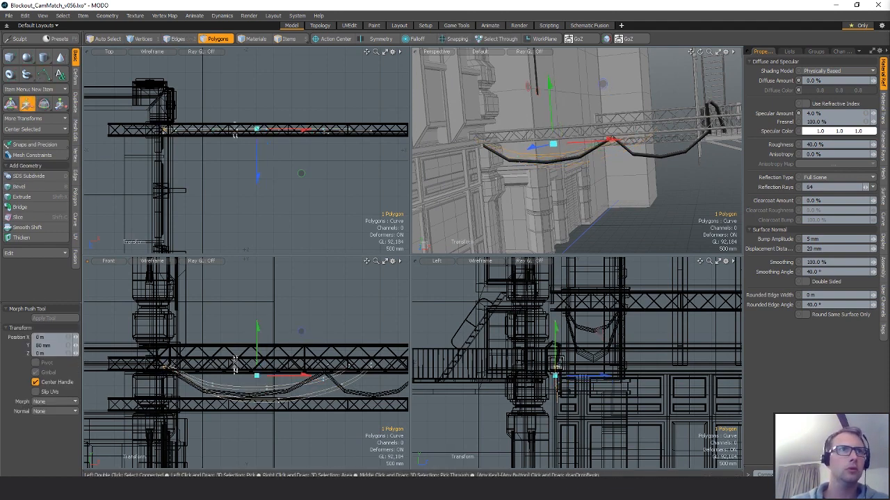
{"action": "key", "text": "r"}
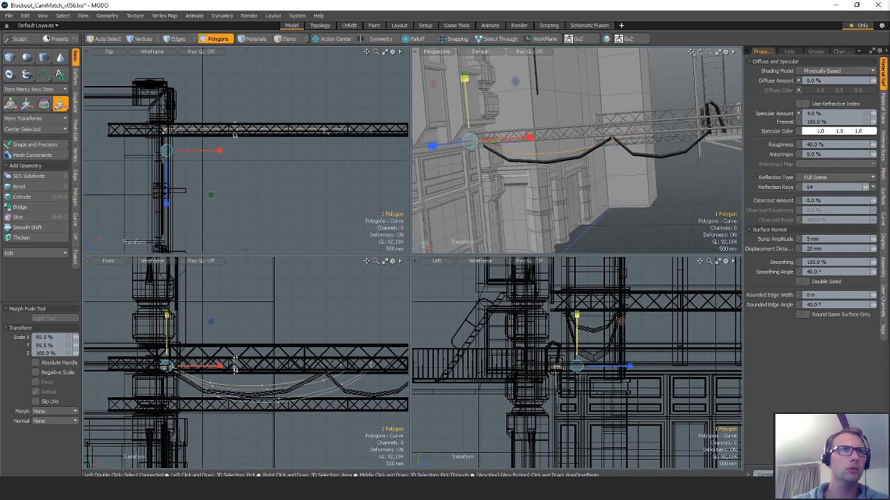
{"action": "key", "text": "space"}
- Select all three hanging curves and offset a copied set about 1.32 m along X and -80 mm along Z
{"action": "mouse_move", "coordinate": [591, 157]}
{"action": "left_mouse_down", "text": "alt"}
{"action": "mouse_move", "coordinate": [640, 165]}
{"action": "mouse_move", "coordinate": [581, 145]}
{"action": "mouse_move", "coordinate": [604, 146]}
{"action": "left_mouse_up", "text": "alt"}
{"action": "left_click_drag", "start_coordinate": [260, 440], "coordinate": [240, 438], "text": "alt"}
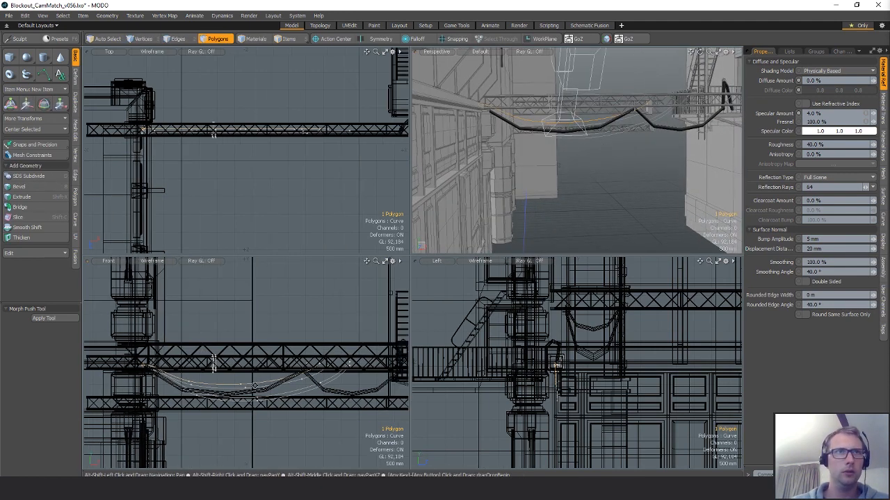
{"action": "left_click_drag", "start_coordinate": [254, 403], "coordinate": [255, 394], "text": "shift"}
{"action": "scroll", "coordinate": [295, 326], "scroll_direction": "up", "scroll_amount": 4}
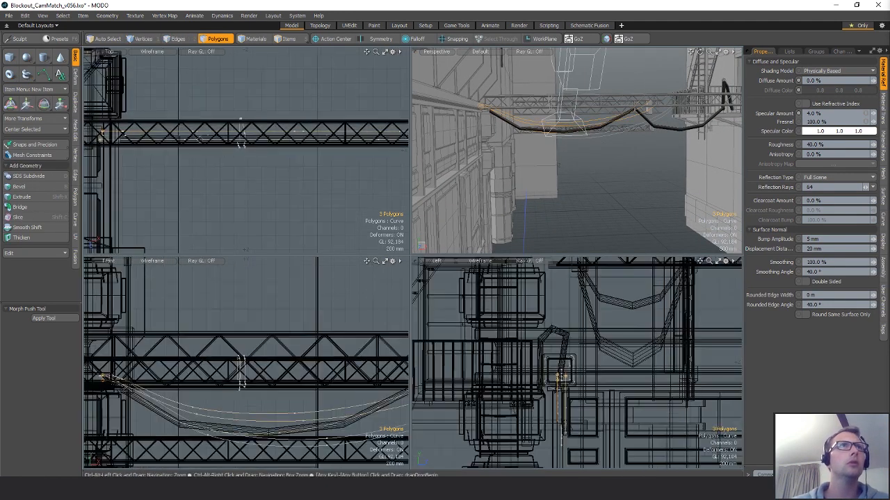
{"action": "key", "text": "w"}
{"action": "left_click_drag", "start_coordinate": [193, 179], "coordinate": [286, 174]}
{"action": "scroll", "coordinate": [246, 388], "scroll_direction": "down", "scroll_amount": 4}
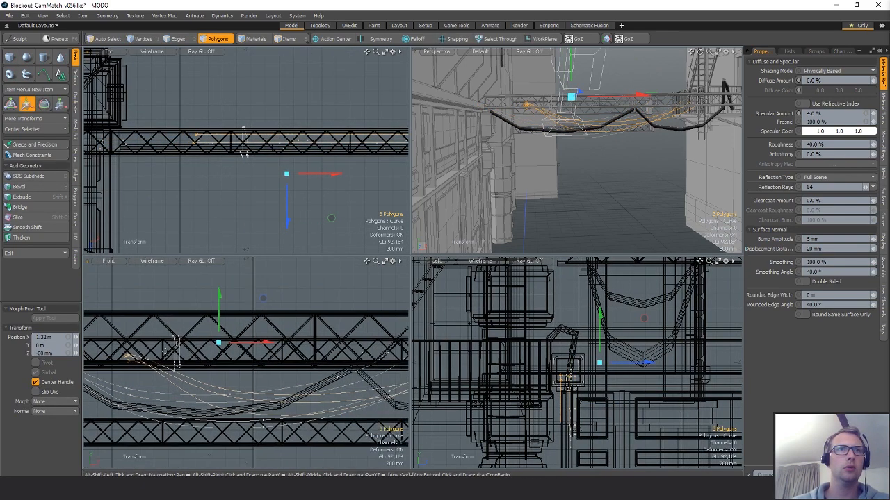
{"action": "left_click_drag", "start_coordinate": [214, 373], "coordinate": [236, 331], "text": "alt+shift"}
{"action": "left_click_drag", "start_coordinate": [338, 384], "coordinate": [277, 380], "text": "alt+shift"}
{"action": "scroll", "coordinate": [268, 379], "scroll_direction": "down", "scroll_amount": 1}
{"action": "key", "text": "q"}
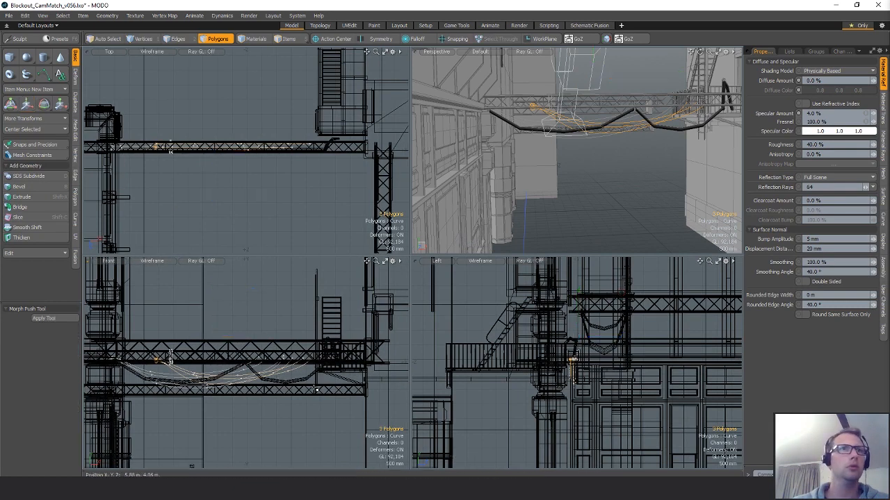
- Offset another copied set of the three curves 3 m along X and scale it to 61.5% in X from its starting end
{"action": "left_click_drag", "start_coordinate": [171, 356], "coordinate": [153, 357], "text": "alt+shift"}
{"action": "key", "text": "w"}
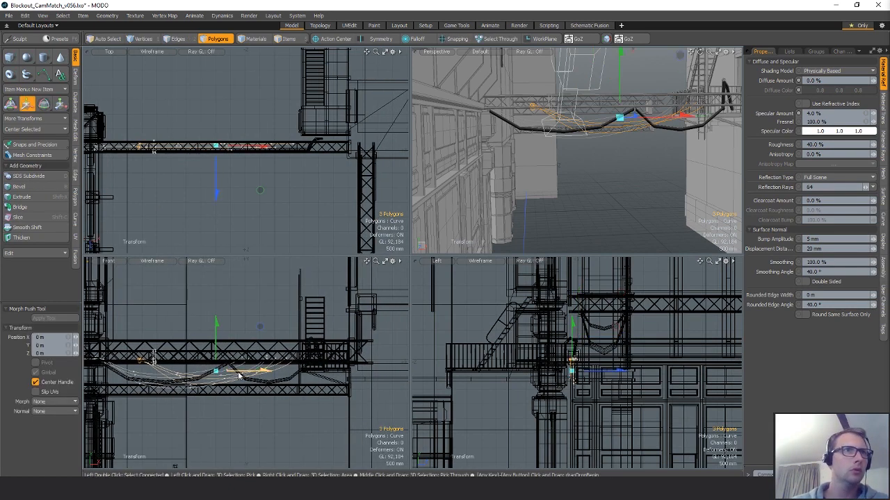
{"action": "left_click_drag", "start_coordinate": [238, 374], "coordinate": [313, 375]}
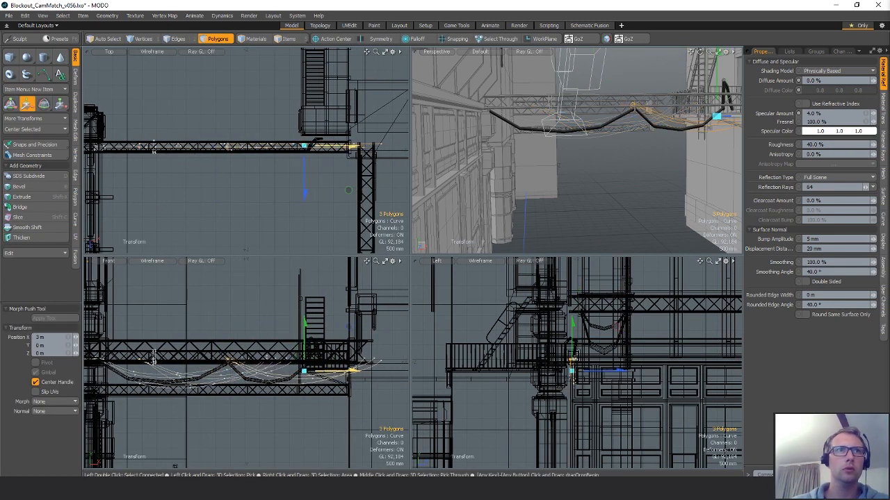
{"action": "key", "text": "r"}
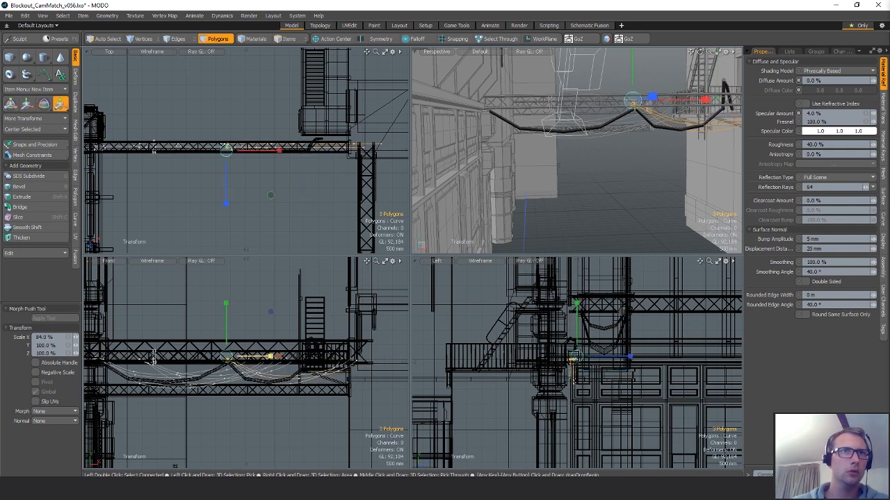
{"action": "left_click_drag", "start_coordinate": [269, 356], "coordinate": [257, 357]}
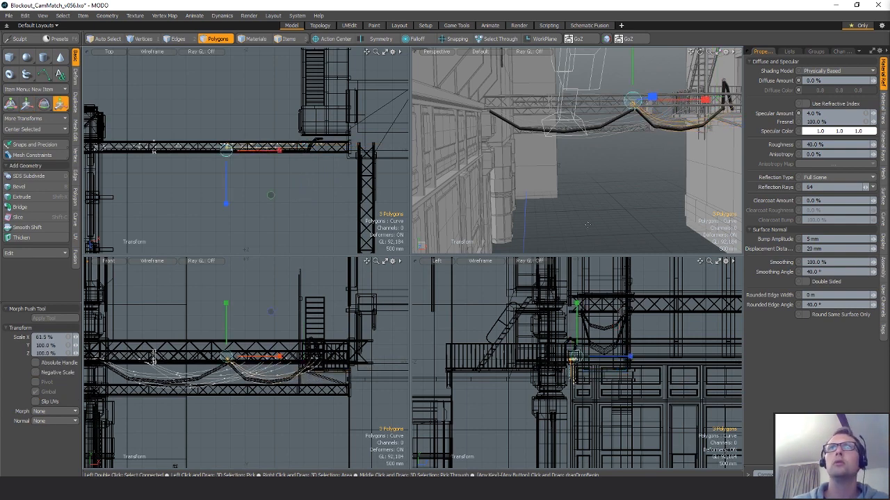
- Move the three shortened curves -40 mm along X and 30 mm along Z within the truss
{"action": "left_click_drag", "start_coordinate": [588, 225], "coordinate": [561, 147], "text": "alt"}
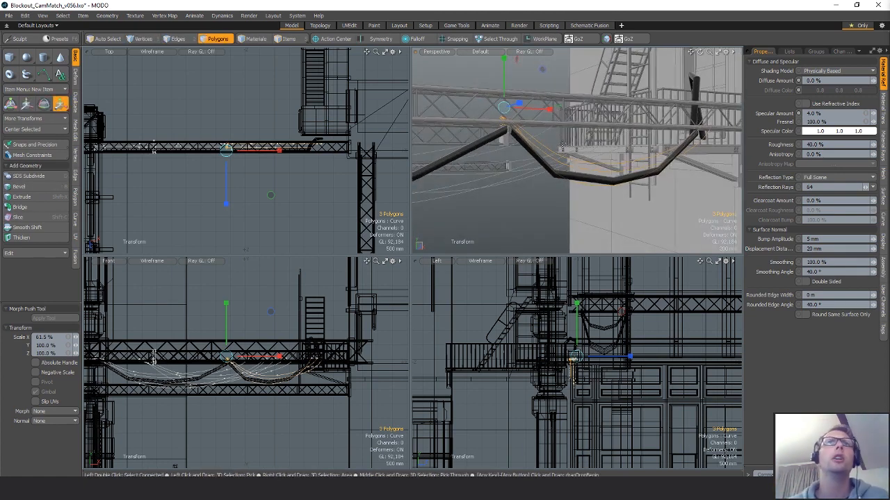
{"action": "left_click_drag", "start_coordinate": [635, 189], "coordinate": [615, 142], "text": "alt"}
{"action": "scroll", "coordinate": [281, 148], "scroll_direction": "up", "scroll_amount": 4}
{"action": "left_click_drag", "start_coordinate": [278, 153], "coordinate": [361, 158], "text": "alt"}
{"action": "key", "text": "w"}
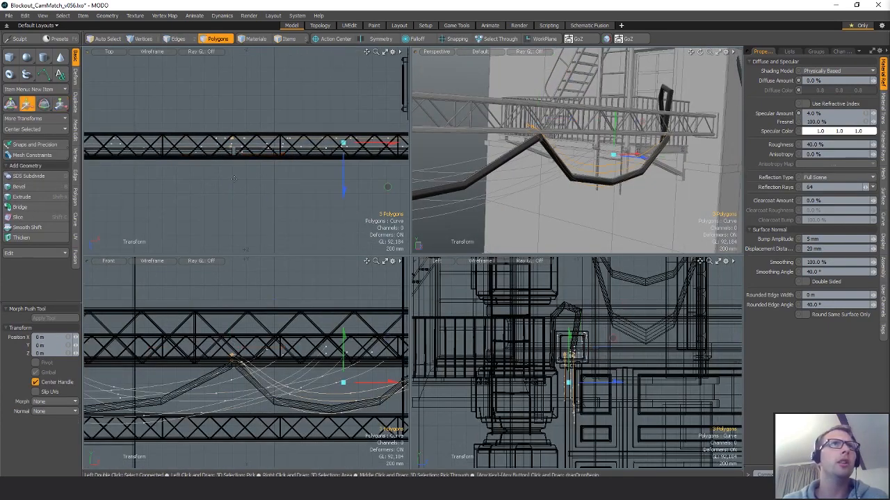
{"action": "key", "text": "space"}
{"action": "key", "text": "w"}
{"action": "left_click_drag", "start_coordinate": [344, 187], "coordinate": [343, 191]}
{"action": "left_click_drag", "start_coordinate": [582, 219], "coordinate": [541, 175], "text": "alt"}
{"action": "key", "text": "3"}
{"action": "scroll", "coordinate": [572, 351], "scroll_direction": "down", "scroll_amount": 3}
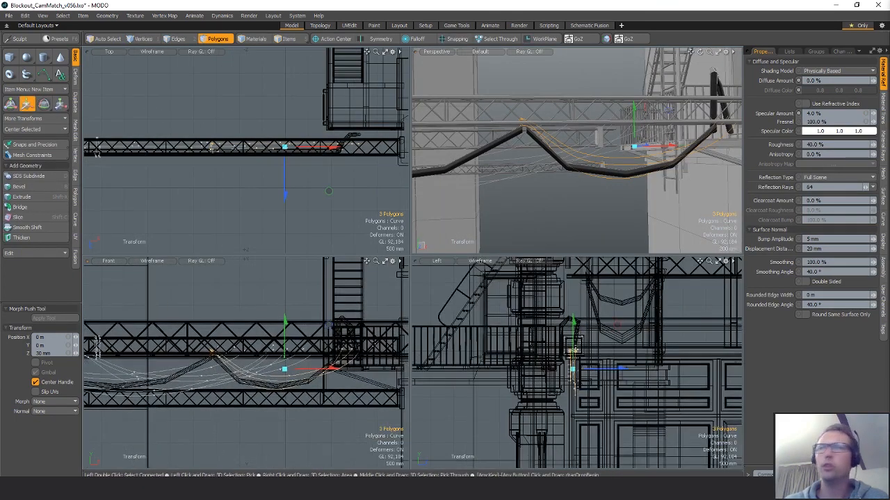
{"action": "left_click_drag", "start_coordinate": [361, 347], "coordinate": [341, 363], "text": "alt+shift"}
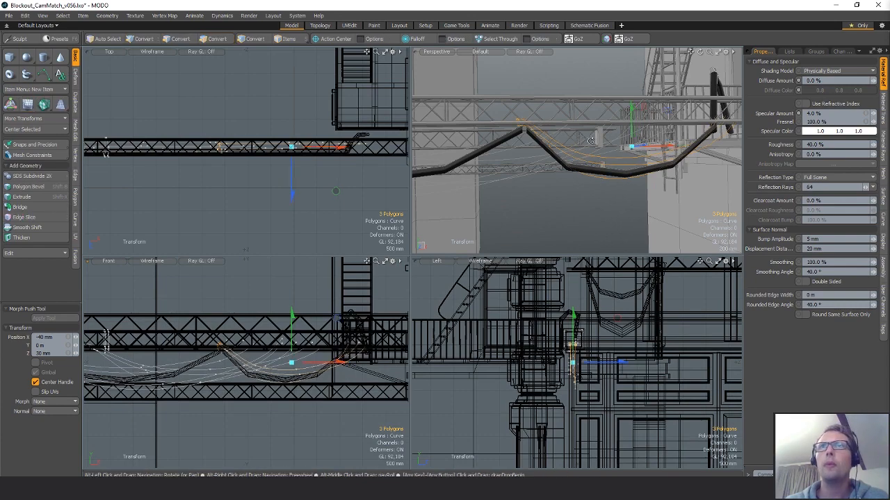
- Shift two hanging curves near the truss's far side slightly along Z and clear the selection
{"action": "left_click_drag", "start_coordinate": [542, 125], "coordinate": [677, 197], "text": "alt"}
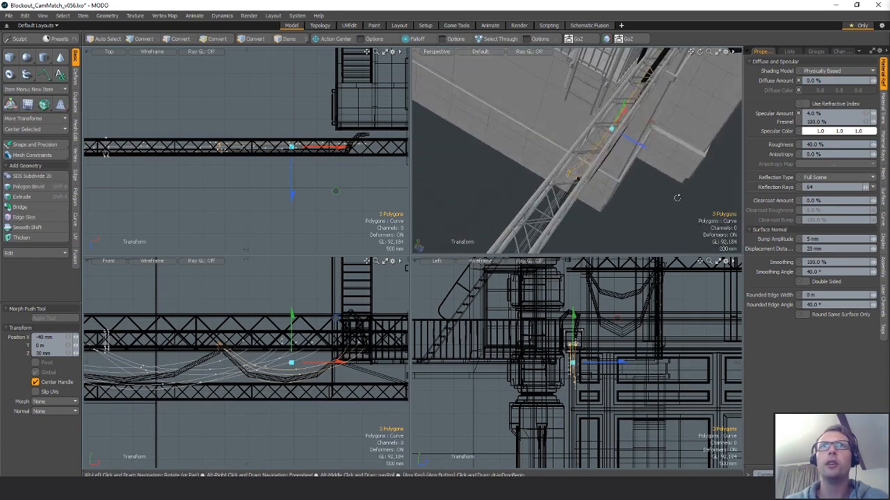
{"action": "scroll", "coordinate": [566, 188], "scroll_direction": "up", "scroll_amount": 2}
{"action": "left_click_drag", "start_coordinate": [566, 189], "coordinate": [591, 198], "text": "alt"}
{"action": "left_click_drag", "start_coordinate": [217, 147], "coordinate": [301, 150], "text": "ctrl+alt"}
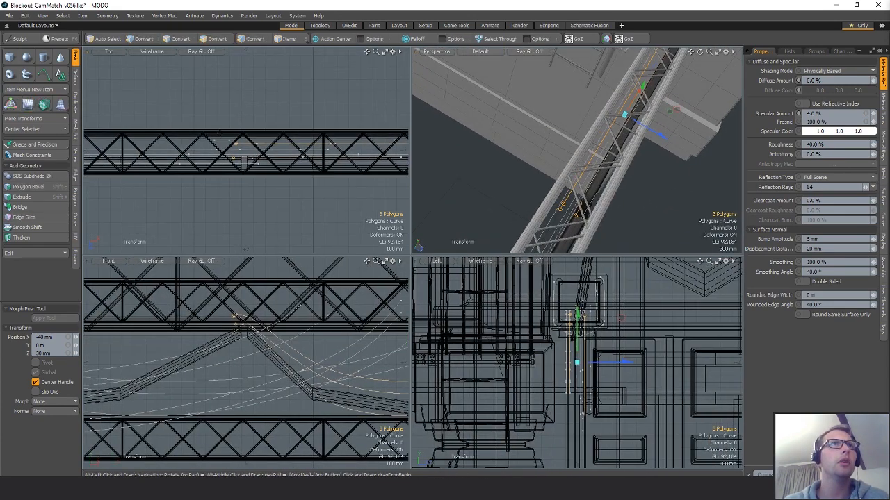
{"action": "key", "text": "q"}
{"action": "left_click", "coordinate": [221, 140]}
{"action": "key", "text": "y"}
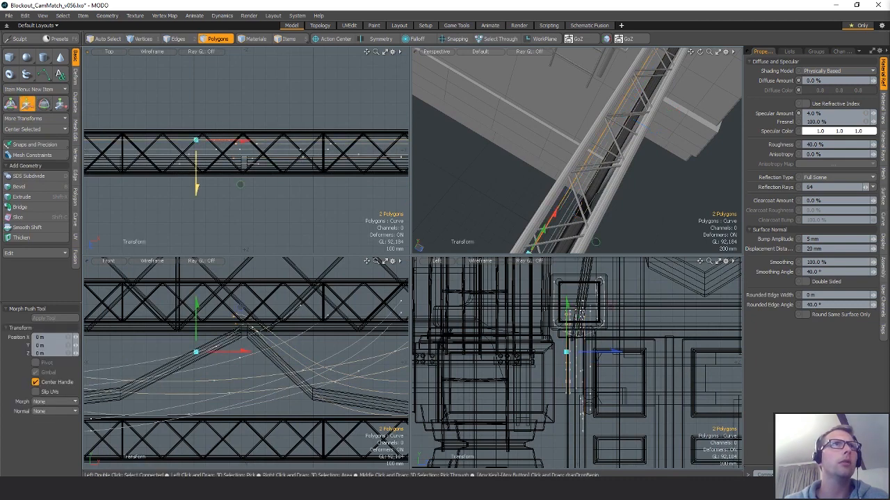
{"action": "left_click_drag", "start_coordinate": [197, 188], "coordinate": [196, 190]}
{"action": "key", "text": "q"}
{"action": "left_click", "coordinate": [294, 211]}
- Examine the hanging curves beneath the truss and check the vertices of two selected curves
{"action": "left_click_drag", "start_coordinate": [614, 209], "coordinate": [582, 142], "text": "ctrl+alt"}
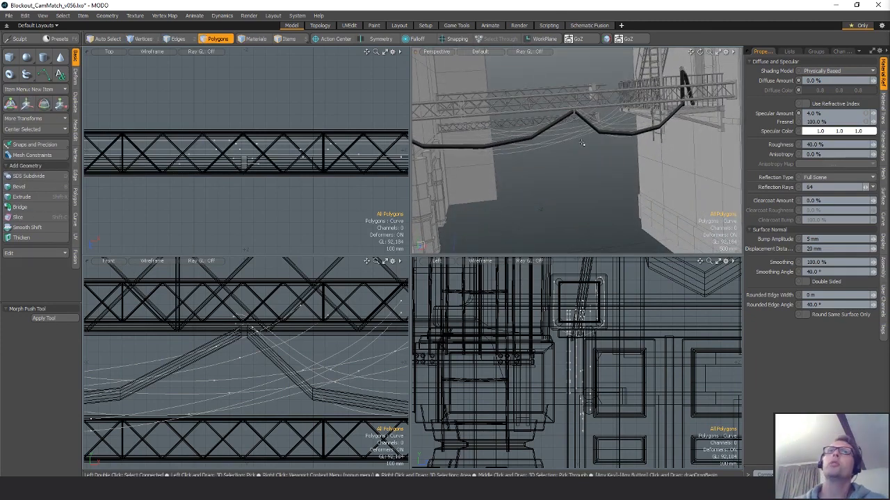
{"action": "left_click_drag", "start_coordinate": [581, 143], "coordinate": [599, 120], "text": "alt"}
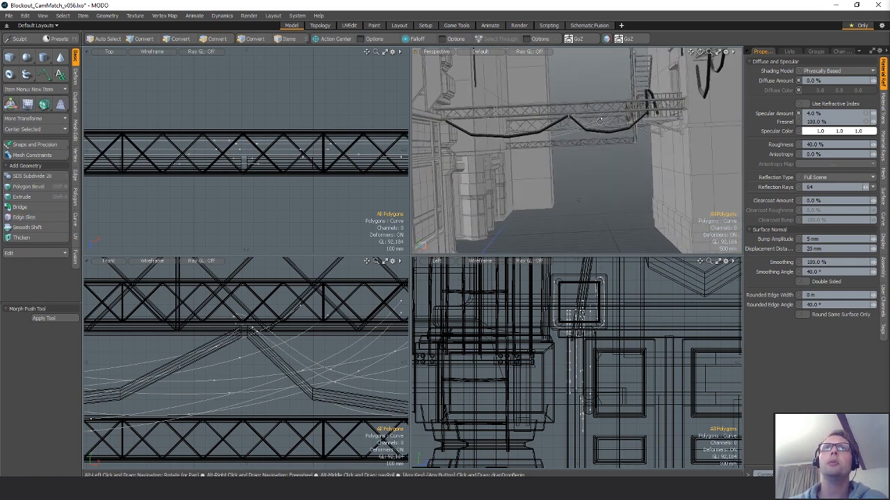
{"action": "left_click", "coordinate": [574, 131]}
{"action": "left_click_drag", "start_coordinate": [549, 125], "coordinate": [587, 115], "text": "alt"}
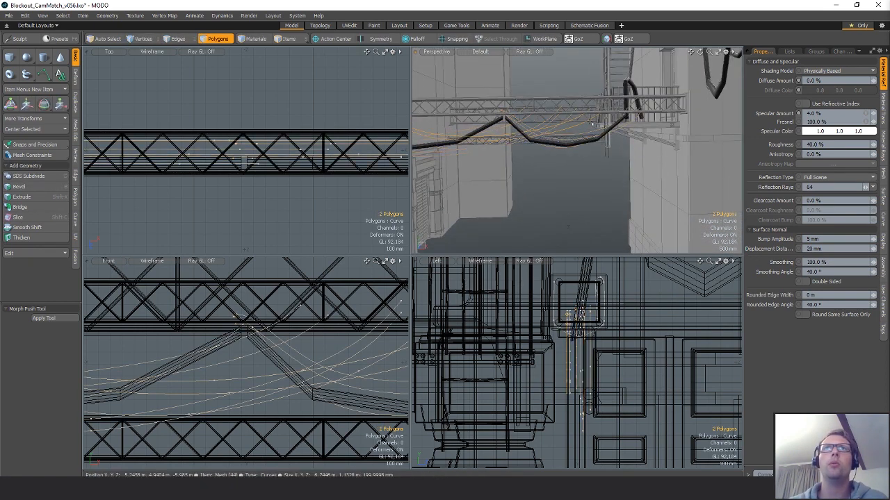
{"action": "key", "text": "1"}
{"action": "scroll", "coordinate": [219, 338], "scroll_direction": "down", "scroll_amount": 3}
{"action": "left_click_drag", "start_coordinate": [219, 337], "coordinate": [321, 348], "text": "alt+shift"}
{"action": "scroll", "coordinate": [177, 339], "scroll_direction": "down", "scroll_amount": 4}
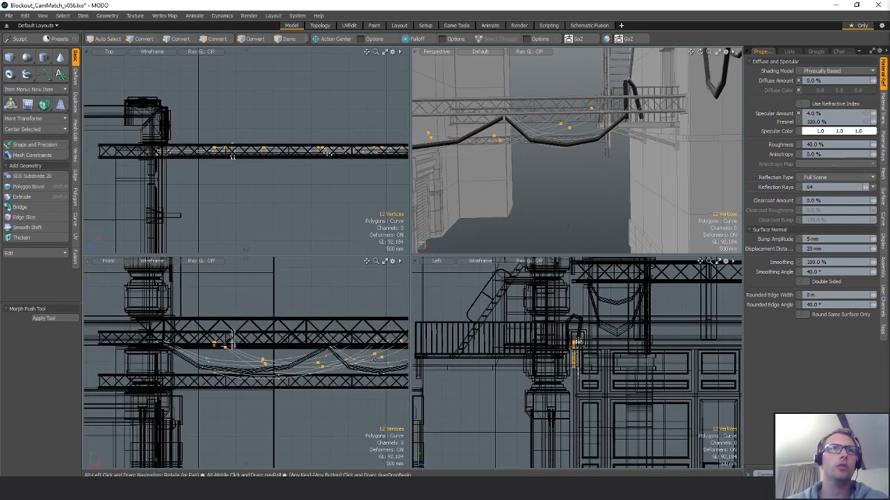
{"action": "key", "text": "3"}
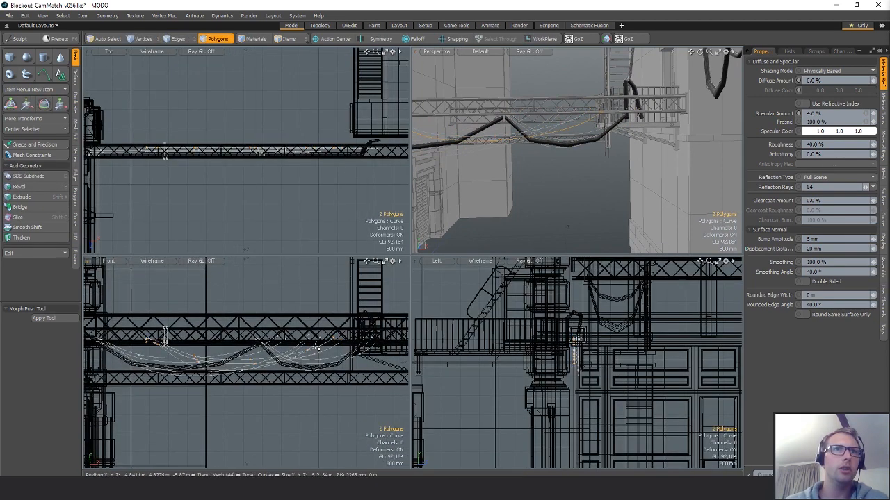
- Scale one of the offset hanging curves along X from its starting end and clear the selection
{"action": "key", "text": "shift+r"}
{"action": "key", "text": "r"}
{"action": "left_click", "coordinate": [147, 339]}
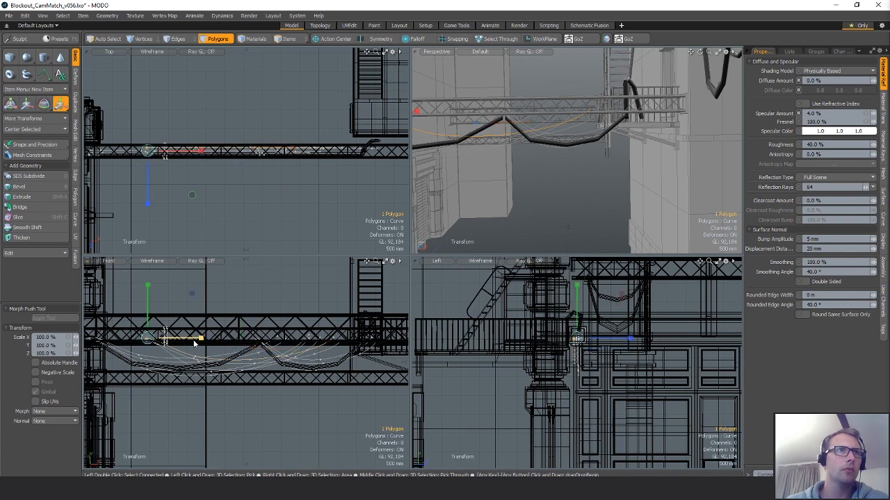
{"action": "key", "text": "q"}
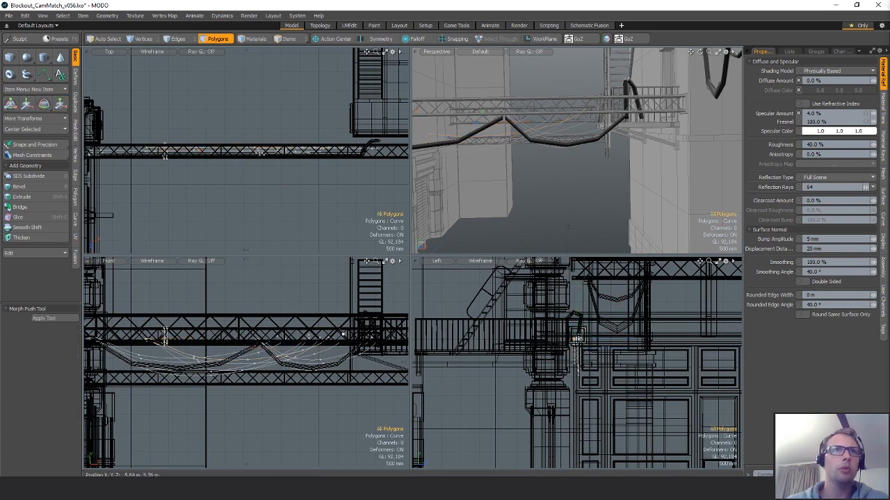
- Edit individual hanging curves beneath the truss with the Curve tool and clear the selection
{"action": "left_click_drag", "start_coordinate": [191, 467], "coordinate": [234, 459], "text": "alt"}
{"action": "key", "text": "c"}
{"action": "key", "text": "q"}
{"action": "key", "text": "w"}
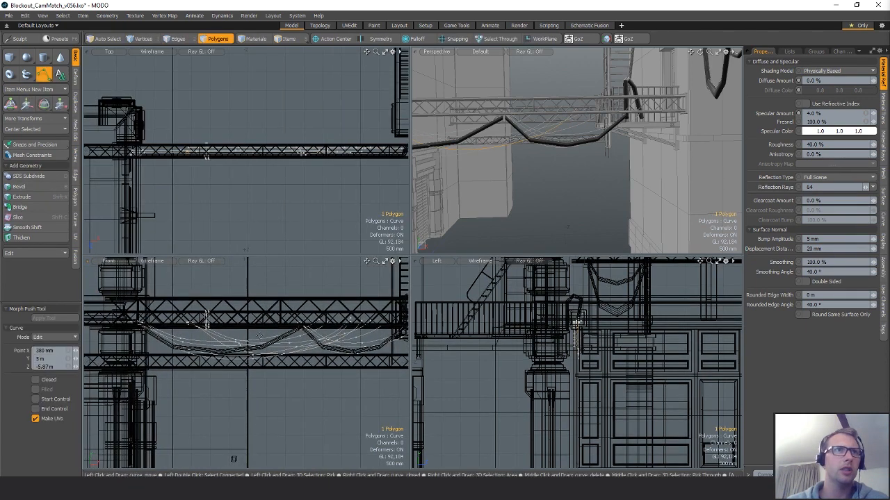
{"action": "left_click", "coordinate": [288, 341]}
{"action": "key", "text": "q"}
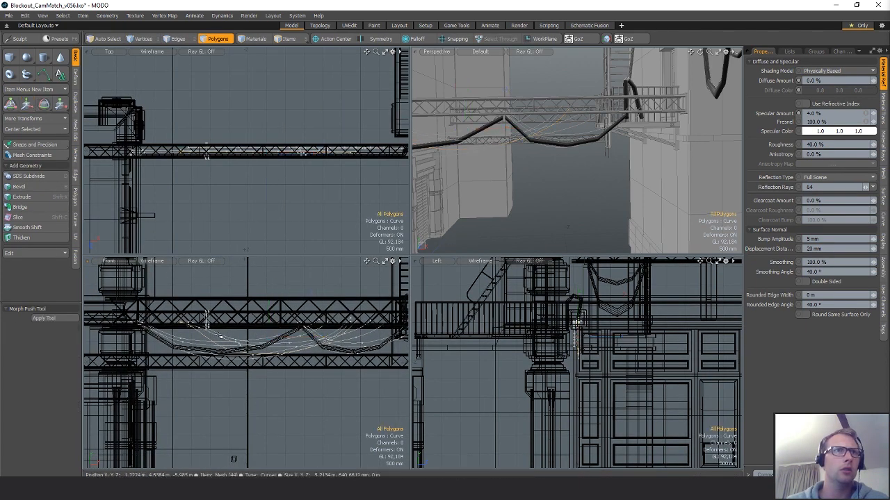
{"action": "left_click", "coordinate": [220, 337]}
{"action": "key", "text": "c"}
{"action": "key", "text": "w"}
{"action": "key", "text": "q"}
{"action": "key", "text": "Escape"}
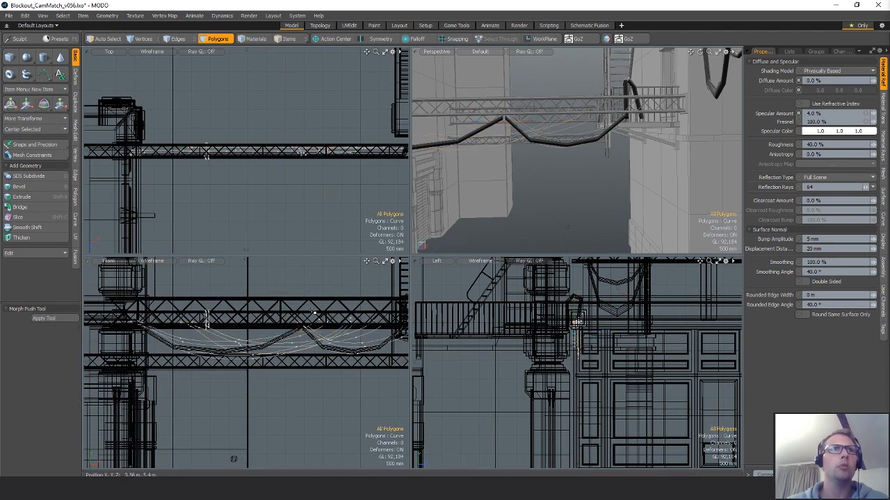
- Copy the two loops wrapped around the truss near its start and move the copy 2.48 m along X to the middle cable support
{"action": "scroll", "coordinate": [179, 315], "scroll_direction": "down", "scroll_amount": 2}
{"action": "left_click_drag", "start_coordinate": [539, 143], "coordinate": [479, 150], "text": "alt"}
{"action": "left_click_drag", "start_coordinate": [254, 192], "coordinate": [292, 210], "text": "ctrl+alt"}
{"action": "left_click_drag", "start_coordinate": [181, 299], "coordinate": [262, 358], "text": "alt+shift"}
{"action": "left_click_drag", "start_coordinate": [262, 357], "coordinate": [285, 358], "text": "ctrl+alt"}
{"action": "left_click", "coordinate": [261, 340]}
{"action": "left_click_drag", "start_coordinate": [533, 138], "coordinate": [595, 182], "text": "alt+shift"}
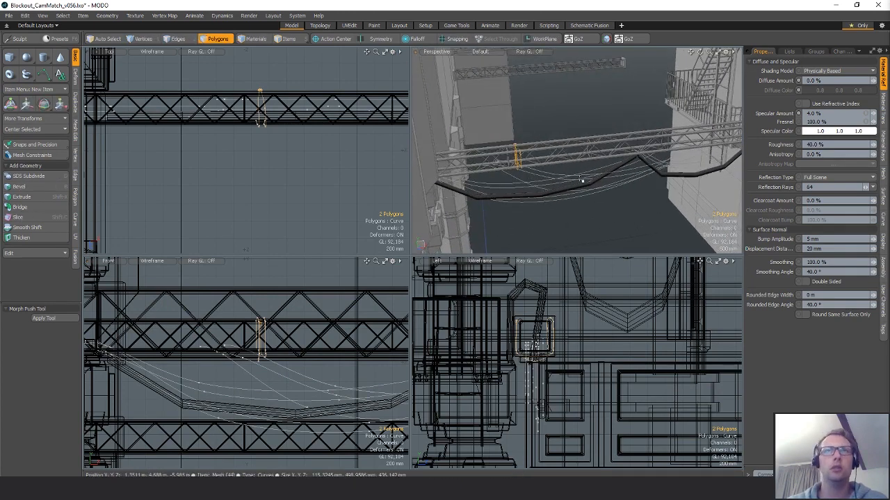
{"action": "key", "text": "w"}
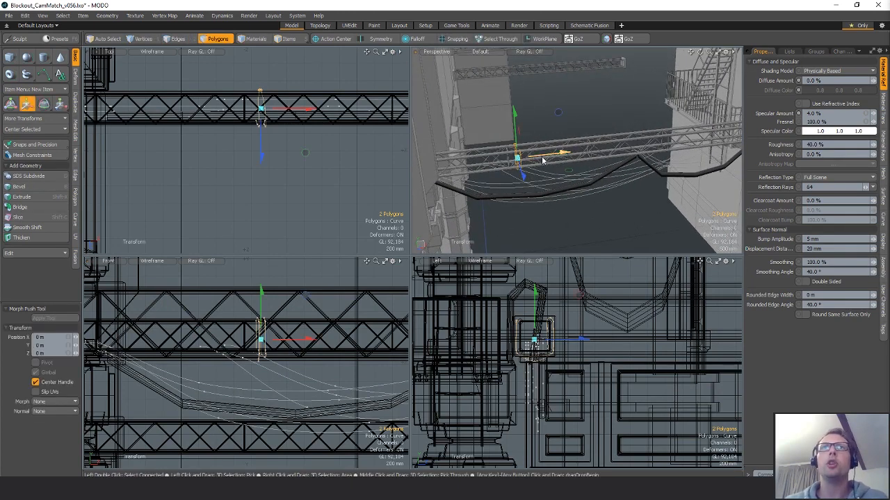
{"action": "left_click_drag", "start_coordinate": [543, 160], "coordinate": [574, 162]}
{"action": "scroll", "coordinate": [574, 162], "scroll_direction": "up", "scroll_amount": 3}
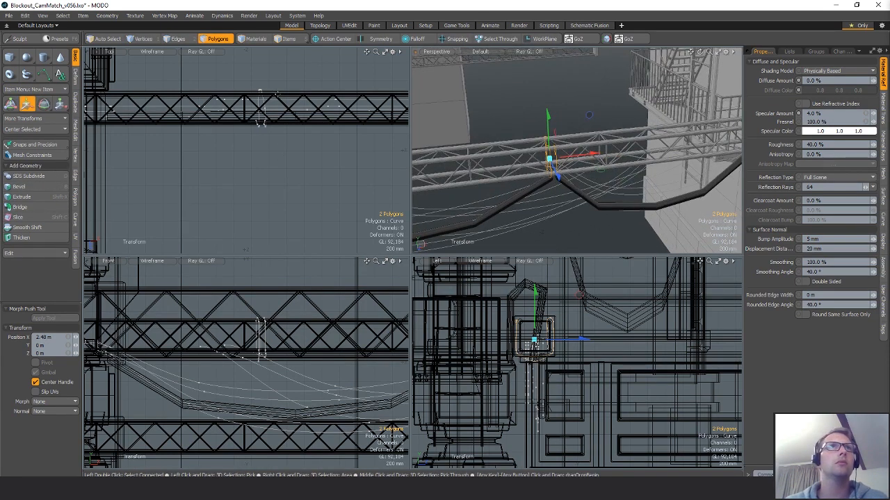
- Rotate a copy of the two loops at the middle support about Y and shift it along X beside them
{"action": "left_click_drag", "start_coordinate": [277, 95], "coordinate": [170, 143], "text": "alt+shift"}
{"action": "left_click_drag", "start_coordinate": [393, 147], "coordinate": [288, 147], "text": "alt+shift"}
{"action": "key", "text": "q"}
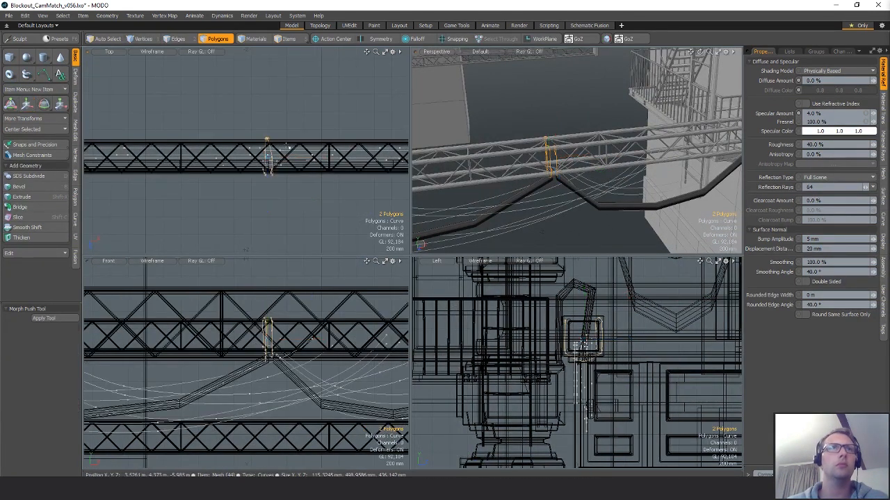
{"action": "key", "text": "e"}
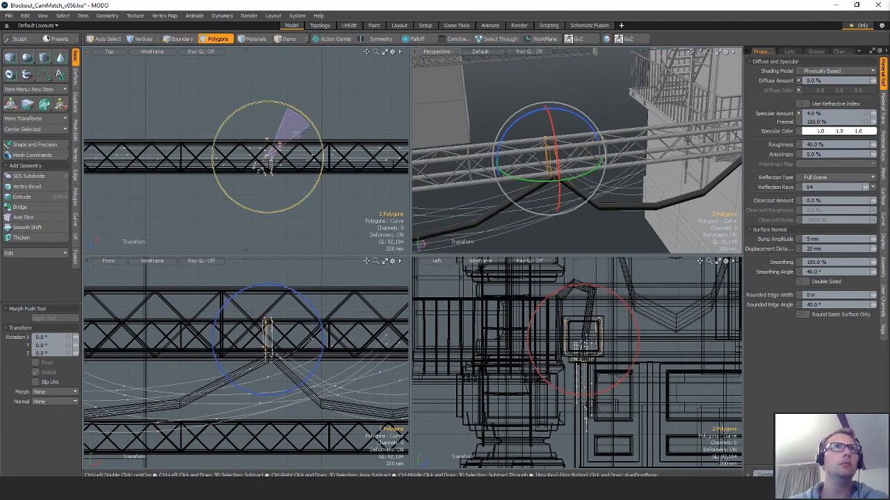
{"action": "left_click_drag", "start_coordinate": [297, 135], "coordinate": [251, 193], "text": "ctrl"}
{"action": "key", "text": "w"}
{"action": "left_click_drag", "start_coordinate": [288, 160], "coordinate": [332, 160]}
{"action": "key", "text": "q"}
- Reposition individual copied loops near the middle support along X to vary their spacing
{"action": "left_click", "coordinate": [282, 143], "text": "ctrl"}
{"action": "key", "text": "w"}
{"action": "key", "text": "q"}
{"action": "left_click_drag", "start_coordinate": [277, 142], "coordinate": [324, 159], "text": "shift"}
{"action": "key", "text": "w"}
{"action": "key", "text": "q"}
- Copy three loops from the middle support 2.68 m along X to the truss's far end, then correct them by -45 mm
{"action": "left_click", "coordinate": [294, 112]}
{"action": "left_click_drag", "start_coordinate": [530, 170], "coordinate": [548, 157], "text": "alt"}
{"action": "key", "text": "c"}
{"action": "left_click", "coordinate": [522, 162]}
{"action": "key", "text": "q"}
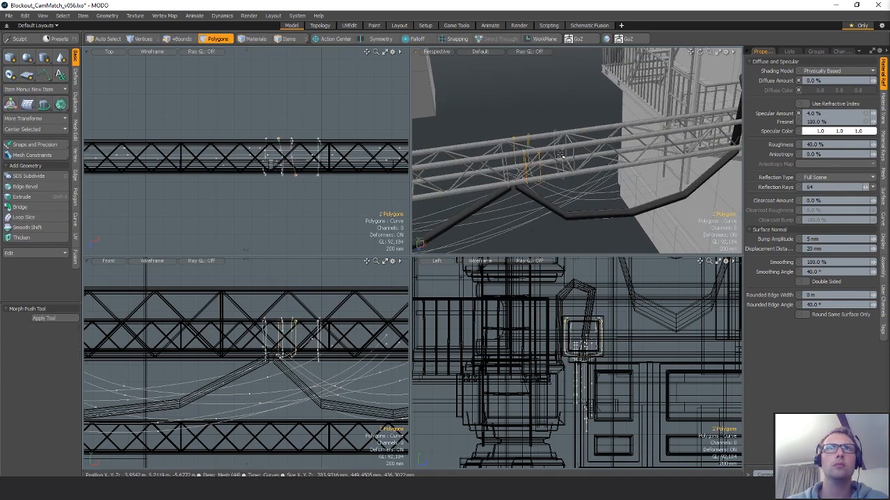
{"action": "mouse_move", "coordinate": [398, 159]}
{"action": "left_mouse_down", "text": "alt+shift"}
{"action": "mouse_move", "coordinate": [278, 155]}
{"action": "mouse_move", "coordinate": [452, 152]}
{"action": "mouse_move", "coordinate": [403, 152]}
{"action": "left_mouse_up", "text": "alt+shift"}
{"action": "scroll", "coordinate": [278, 153], "scroll_direction": "down", "scroll_amount": 2}
{"action": "key", "text": "w"}
{"action": "left_click_drag", "start_coordinate": [402, 153], "coordinate": [333, 155], "text": "alt"}
{"action": "left_click_drag", "start_coordinate": [657, 130], "coordinate": [627, 119], "text": "alt"}
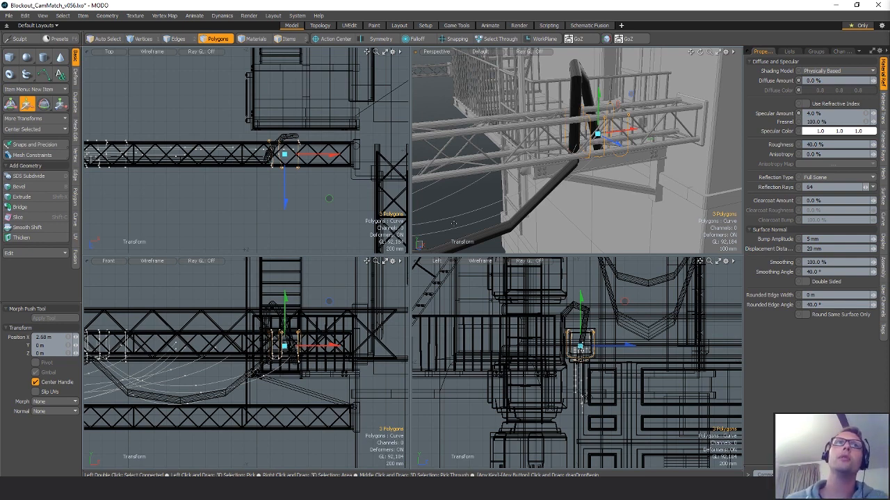
{"action": "left_click_drag", "start_coordinate": [454, 223], "coordinate": [603, 155], "text": "alt"}
{"action": "key", "text": "space"}
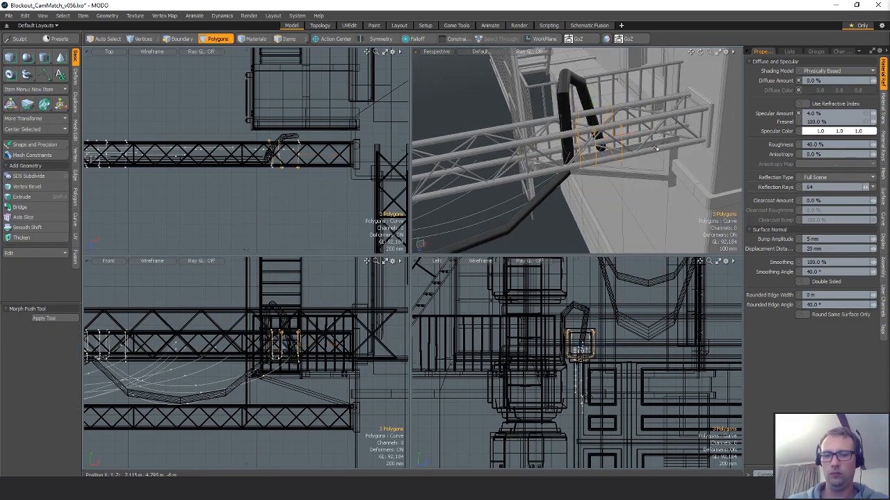
{"action": "key", "text": "w"}
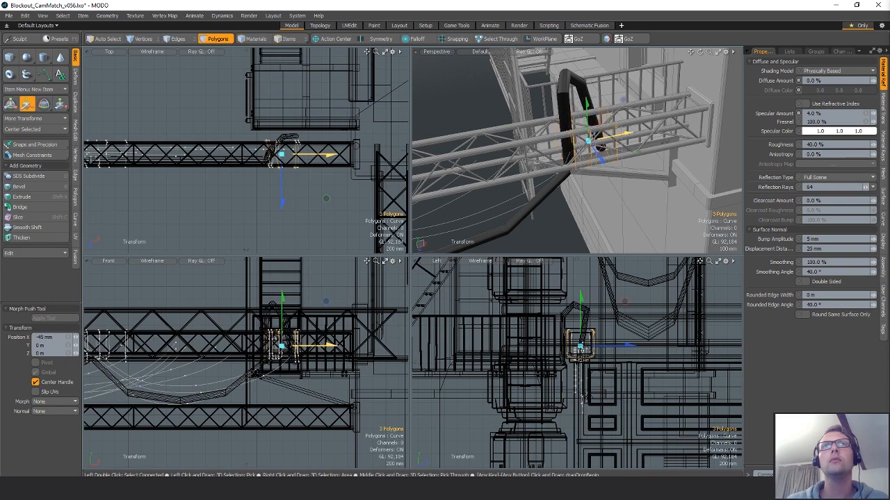
- Rotate a copy of the three far-end loops by -180° about Y, move it 400 mm along X and clear the selection
{"action": "key", "text": "e"}
{"action": "left_click_drag", "start_coordinate": [304, 104], "coordinate": [261, 176]}
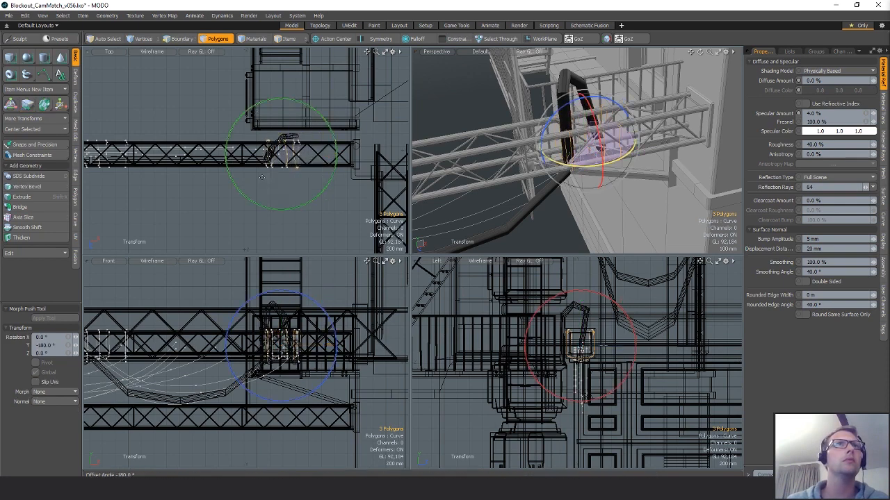
{"action": "key", "text": "w"}
{"action": "left_click_drag", "start_coordinate": [313, 156], "coordinate": [294, 156]}
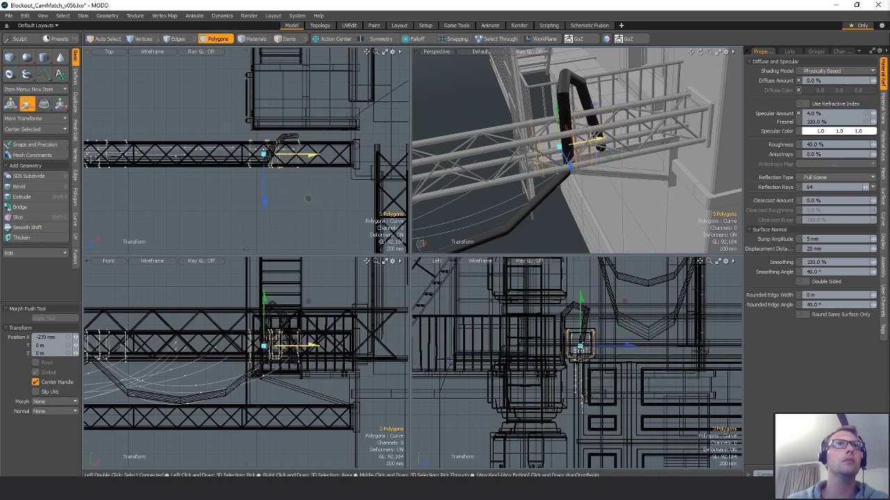
{"action": "left_click_drag", "start_coordinate": [308, 198], "coordinate": [351, 198]}
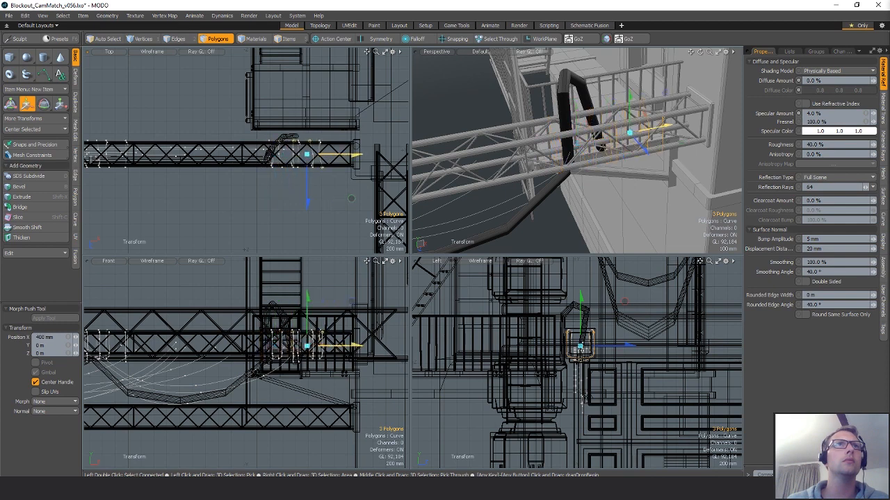
{"action": "key", "text": "Escape"}
{"action": "key", "text": "Escape"}
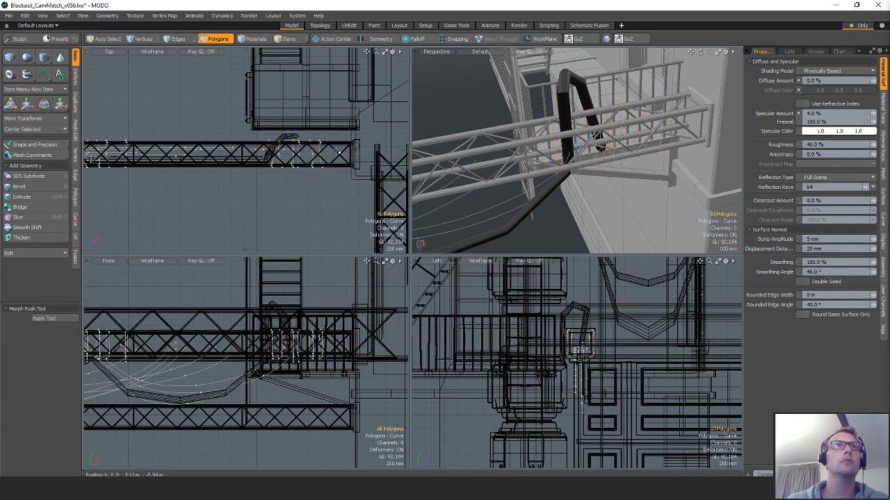
- Scale the two outermost loops at the truss's far end along X to spread them apart and slant them more
{"action": "scroll", "coordinate": [319, 150], "scroll_direction": "up", "scroll_amount": 4}
{"action": "left_click_drag", "start_coordinate": [320, 149], "coordinate": [302, 151], "text": "alt+shift"}
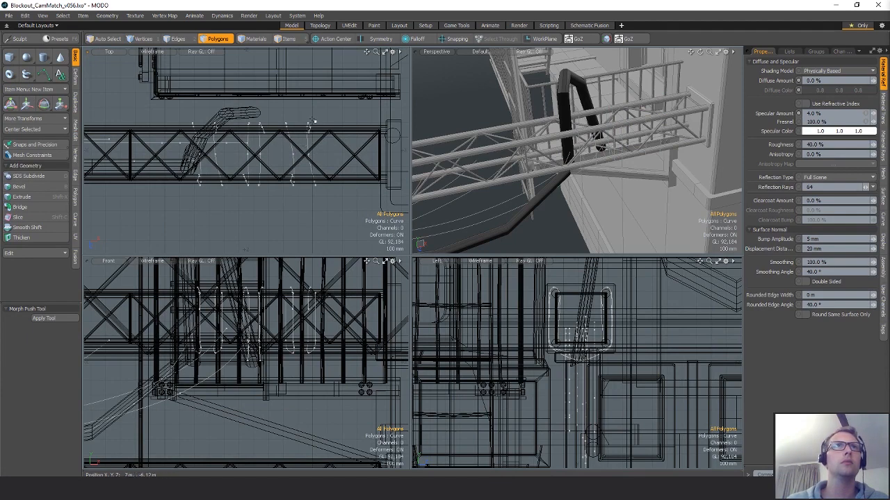
{"action": "left_click_drag", "start_coordinate": [321, 143], "coordinate": [294, 152], "text": "alt+shift"}
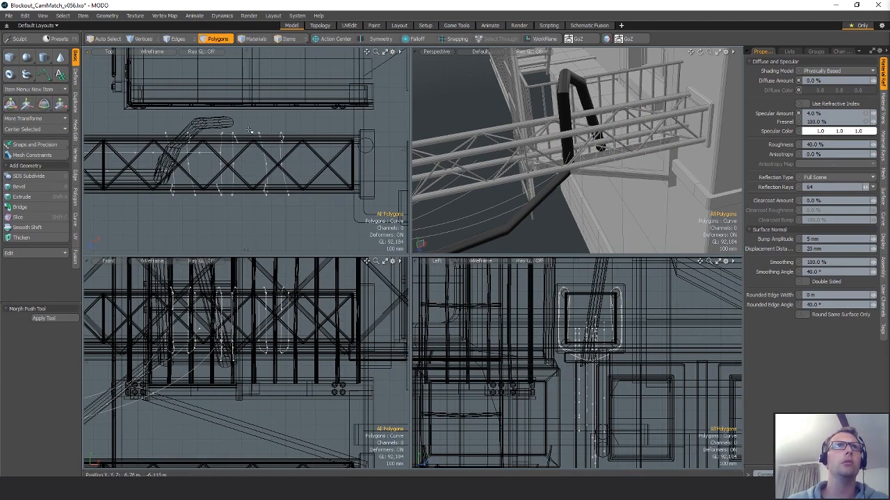
{"action": "key", "text": "y"}
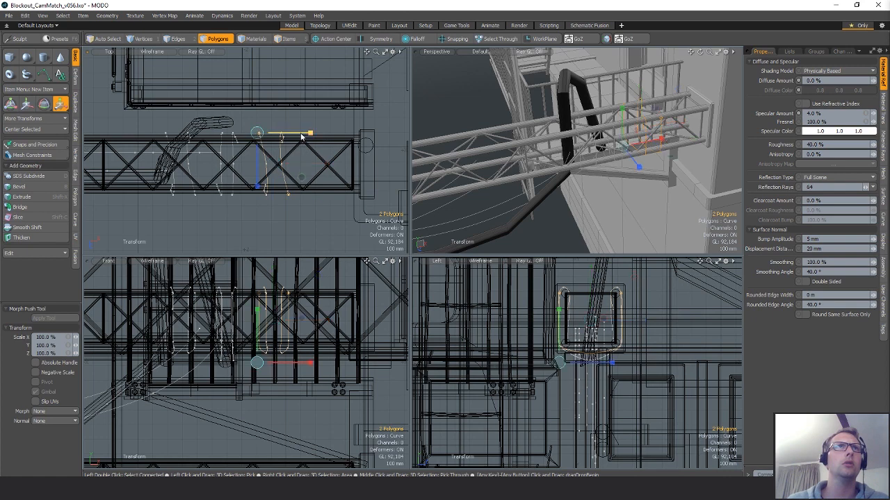
{"action": "left_click_drag", "start_coordinate": [324, 133], "coordinate": [365, 133]}
{"action": "key", "text": "space"}
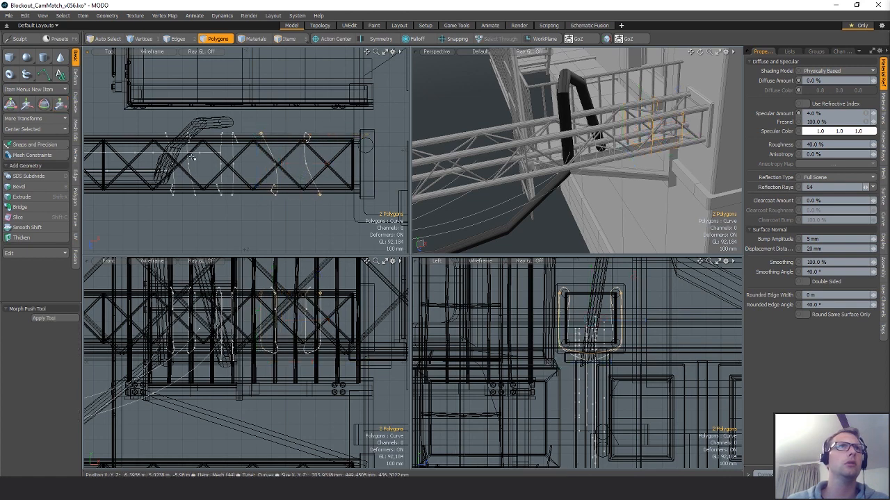
- Scale the single loop beside the thick cable along X to change its slant
{"action": "left_click_drag", "start_coordinate": [210, 178], "coordinate": [290, 180], "text": "alt"}
{"action": "left_click", "coordinate": [248, 157]}
{"action": "key", "text": "y"}
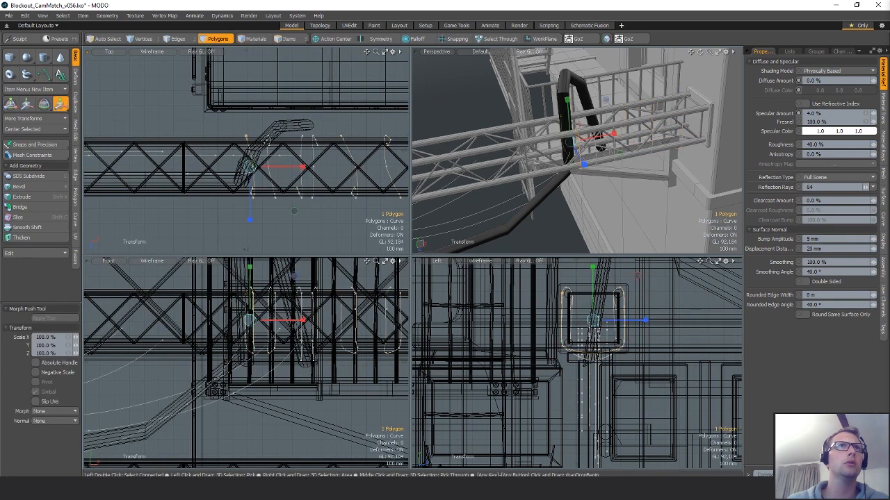
{"action": "left_click_drag", "start_coordinate": [322, 142], "coordinate": [353, 142]}
{"action": "key", "text": "space"}
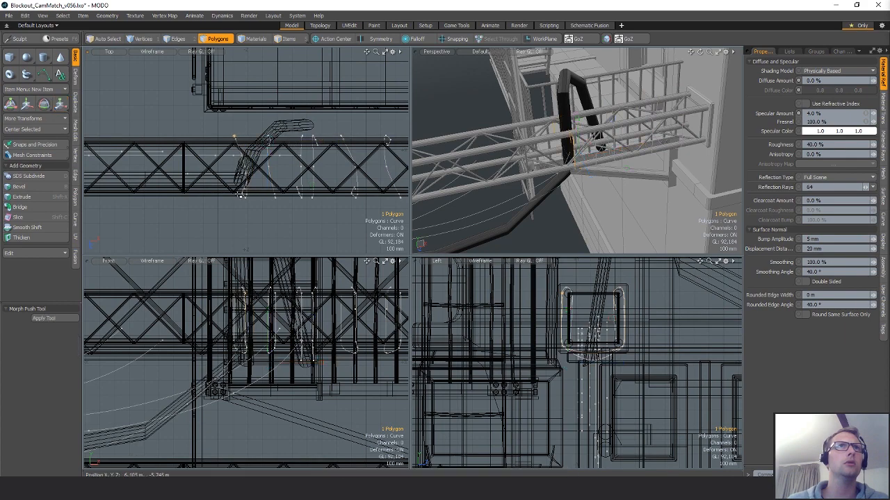
- Lower the bottom vertices of two adjacent far-end loops by 75 mm and scale them to 94.5% along Z
{"action": "scroll", "coordinate": [307, 202], "scroll_direction": "down", "scroll_amount": 2}
{"action": "left_click_drag", "start_coordinate": [663, 218], "coordinate": [639, 147], "text": "alt"}
{"action": "left_click", "coordinate": [613, 132]}
{"action": "key", "text": "c"}
{"action": "key", "text": "space"}
{"action": "left_click", "coordinate": [629, 324], "text": "shift"}
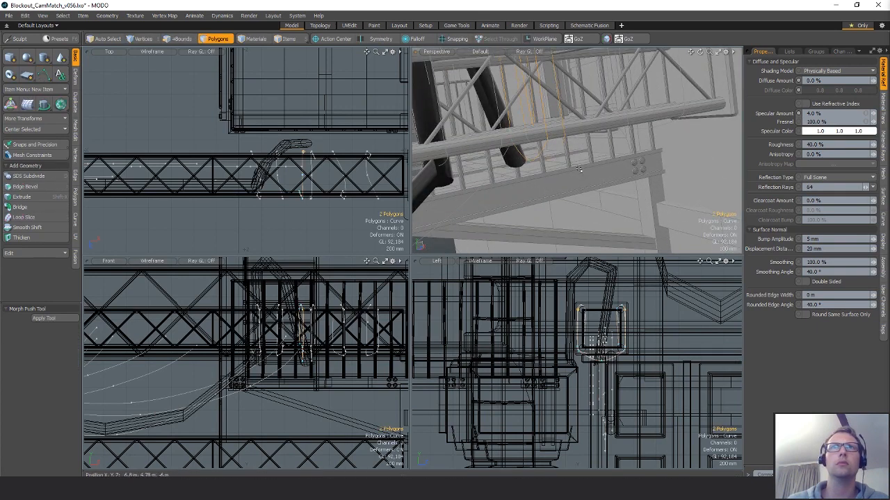
{"action": "key", "text": "alt+1"}
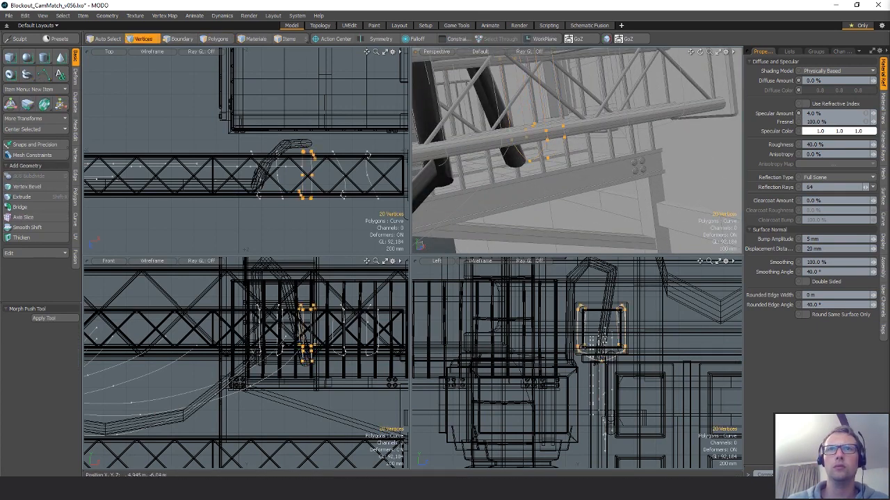
{"action": "right_click_drag", "start_coordinate": [691, 347], "coordinate": [652, 349], "text": "ctrl"}
{"action": "scroll", "coordinate": [589, 340], "scroll_direction": "up", "scroll_amount": 2}
{"action": "key", "text": "w"}
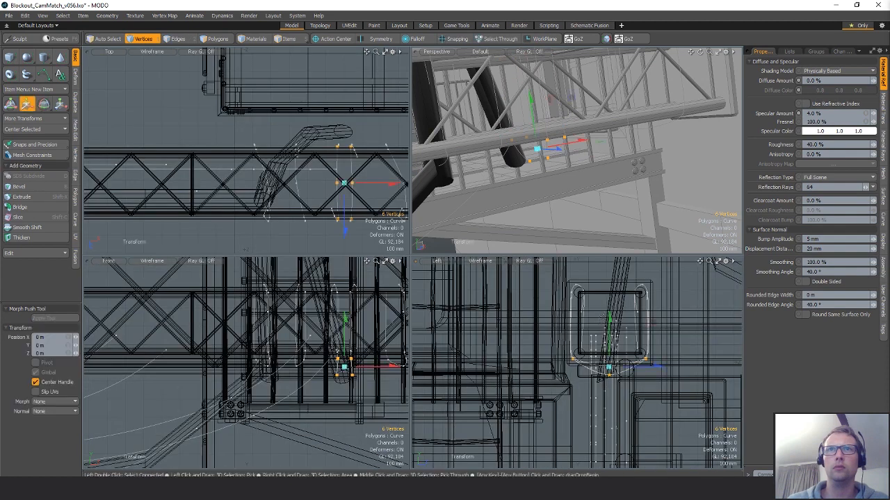
{"action": "left_click_drag", "start_coordinate": [609, 323], "coordinate": [609, 337]}
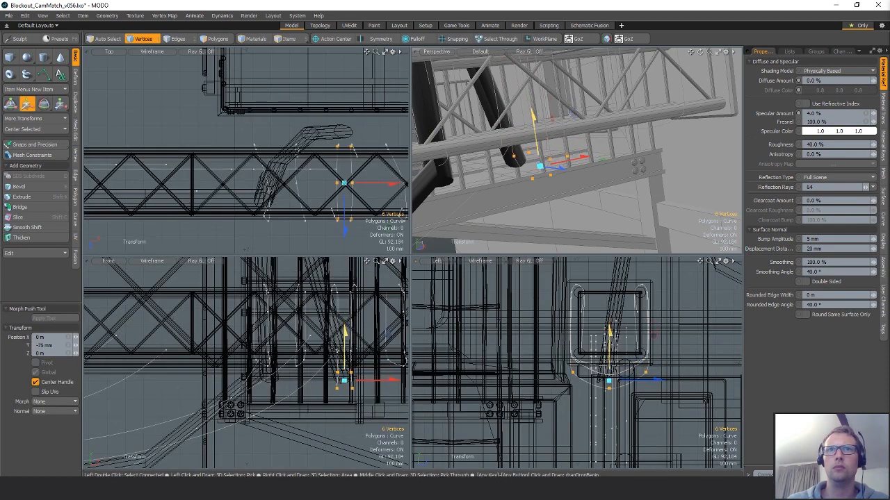
{"action": "key", "text": "r"}
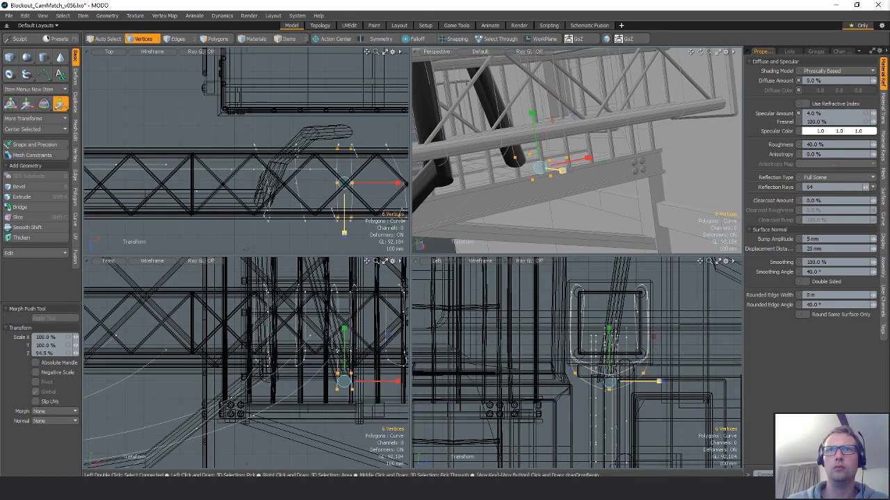
{"action": "key", "text": "space"}
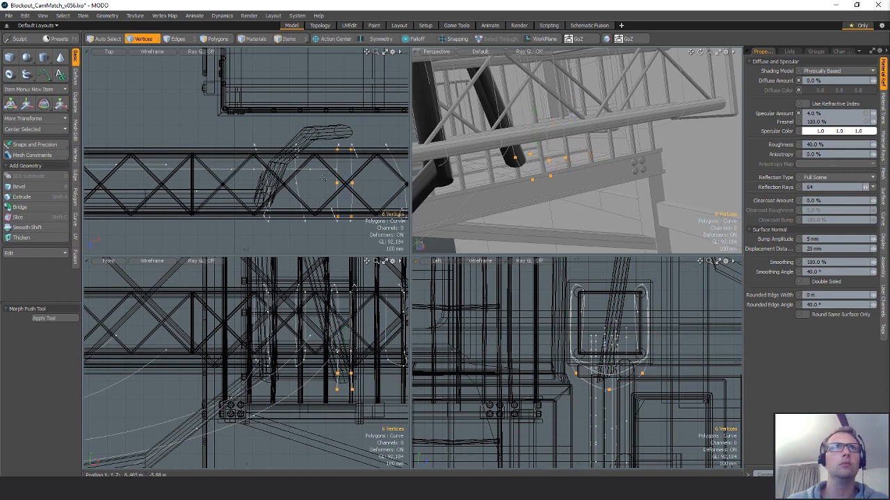
- Lower the bottom vertices of only one of these loops further, scale them to 91.5% along Z and clear the selection
{"action": "right_click_drag", "start_coordinate": [348, 116], "coordinate": [305, 230], "text": "ctrl"}
{"action": "right_click_drag", "start_coordinate": [341, 272], "coordinate": [343, 270], "text": "ctrl"}
{"action": "key", "text": "w"}
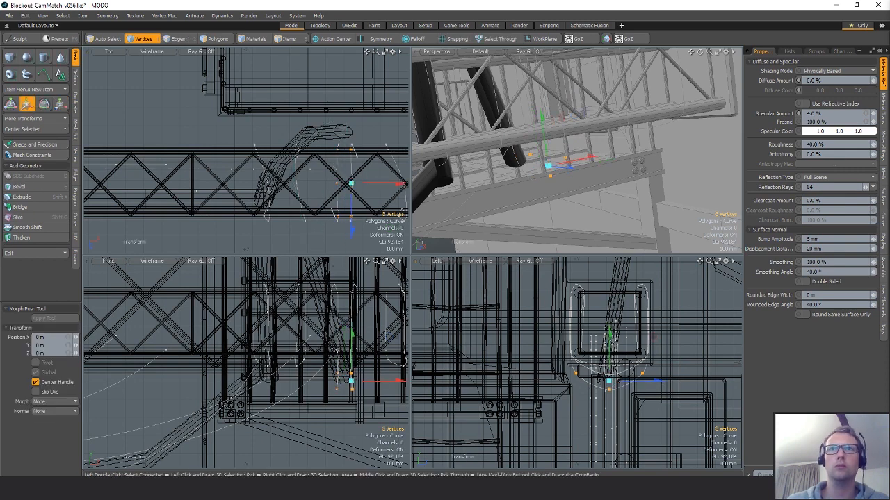
{"action": "left_click_drag", "start_coordinate": [610, 353], "coordinate": [609, 368]}
{"action": "key", "text": "r"}
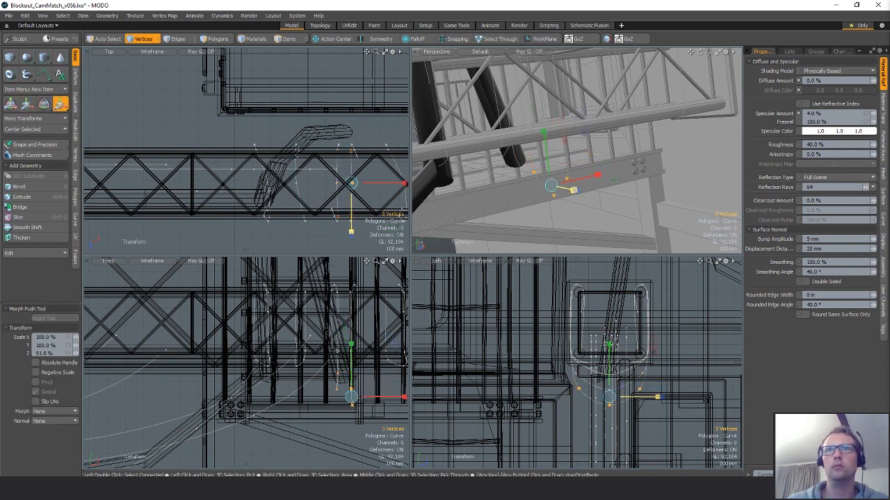
{"action": "key", "text": "Escape"}
- Examine the wrapped loops and hanging curves along the whole length of the truss
{"action": "mouse_move", "coordinate": [553, 167]}
{"action": "left_mouse_down", "text": "alt"}
{"action": "mouse_move", "coordinate": [630, 169]}
{"action": "mouse_move", "coordinate": [508, 179]}
{"action": "mouse_move", "coordinate": [540, 176]}
{"action": "left_mouse_up", "text": "alt"}
{"action": "scroll", "coordinate": [630, 169], "scroll_direction": "down", "scroll_amount": 5}
{"action": "scroll", "coordinate": [141, 460], "scroll_direction": "down", "scroll_amount": 5}
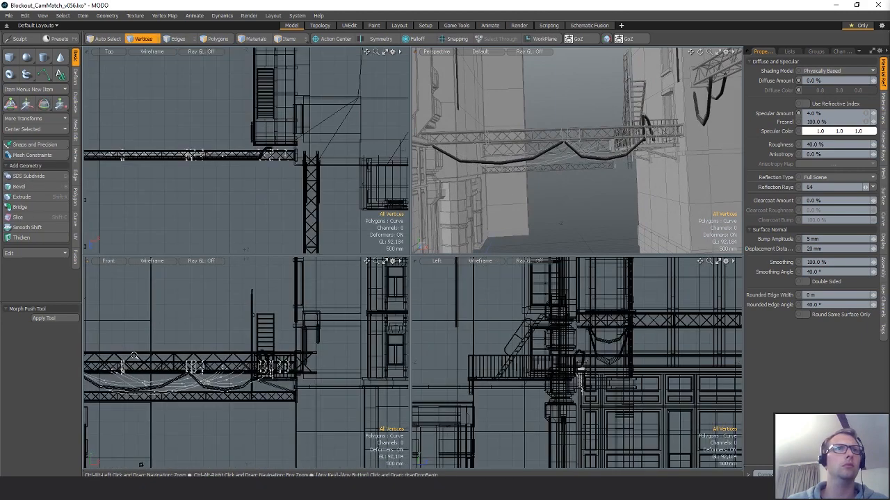
{"action": "left_click_drag", "start_coordinate": [141, 461], "coordinate": [199, 447], "text": "alt+shift"}
{"action": "left_click_drag", "start_coordinate": [285, 342], "coordinate": [281, 341], "text": "alt+shift"}
{"action": "left_click_drag", "start_coordinate": [631, 143], "coordinate": [605, 150], "text": "alt"}
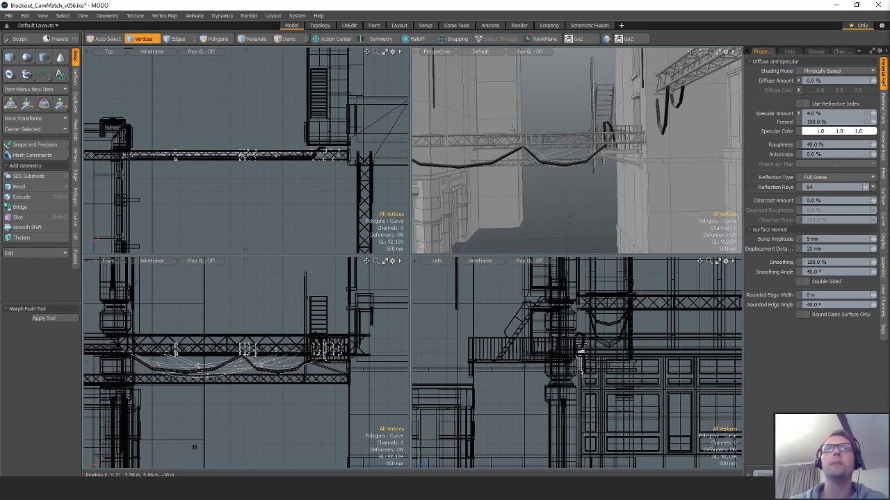
{"action": "left_click_drag", "start_coordinate": [512, 129], "coordinate": [560, 239], "text": "alt"}
- Select the hanging curves to frame them, then move a single curve inside the truss 75 mm along Z
{"action": "key", "text": "space"}
{"action": "key", "text": "space"}
{"action": "left_click", "coordinate": [587, 182]}
{"action": "scroll", "coordinate": [546, 165], "scroll_direction": "up", "scroll_amount": 2}
{"action": "double_click", "coordinate": [545, 165]}
{"action": "left_click_drag", "start_coordinate": [260, 168], "coordinate": [290, 160], "text": "ctrl+alt"}
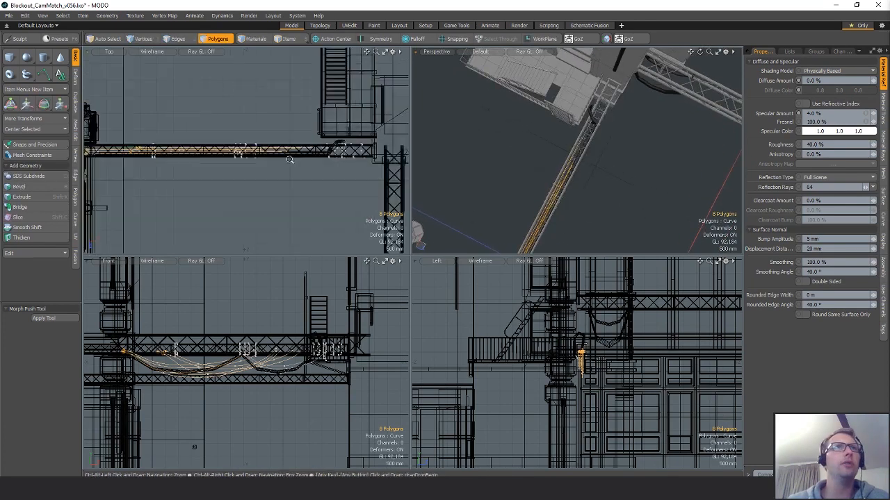
{"action": "key", "text": "shift+a"}
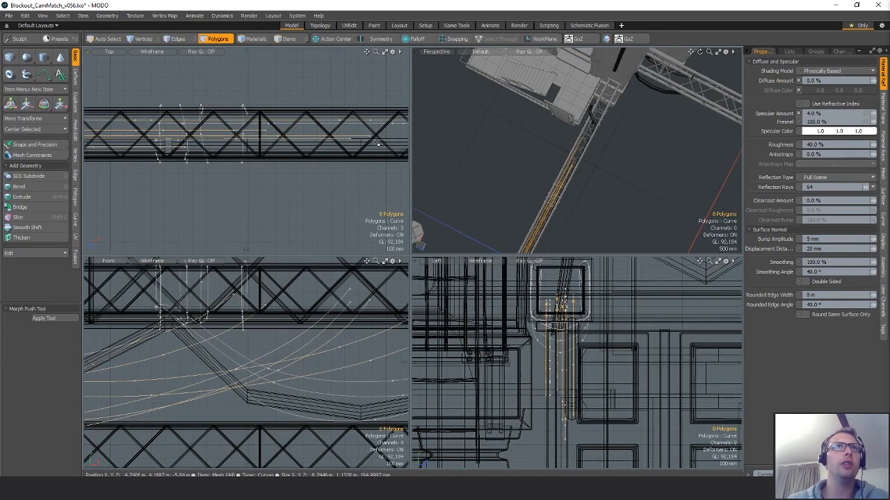
{"action": "left_click", "coordinate": [376, 142]}
{"action": "key", "text": "w"}
{"action": "left_click_drag", "start_coordinate": [353, 146], "coordinate": [354, 156]}
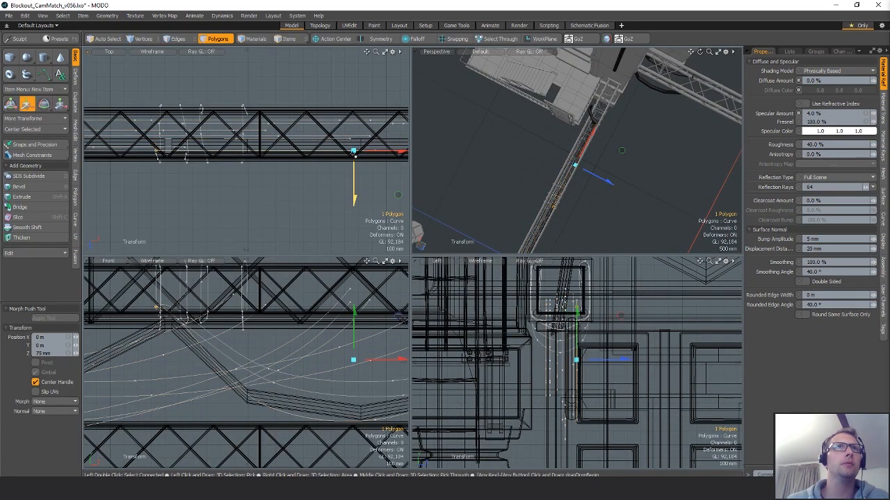
- Nudge two other hanging curves beneath the truss slightly and clear the selection
{"action": "key", "text": "q"}
{"action": "left_click", "coordinate": [351, 139], "text": "shift"}
{"action": "key", "text": "w"}
{"action": "left_click_drag", "start_coordinate": [249, 169], "coordinate": [249, 169]}
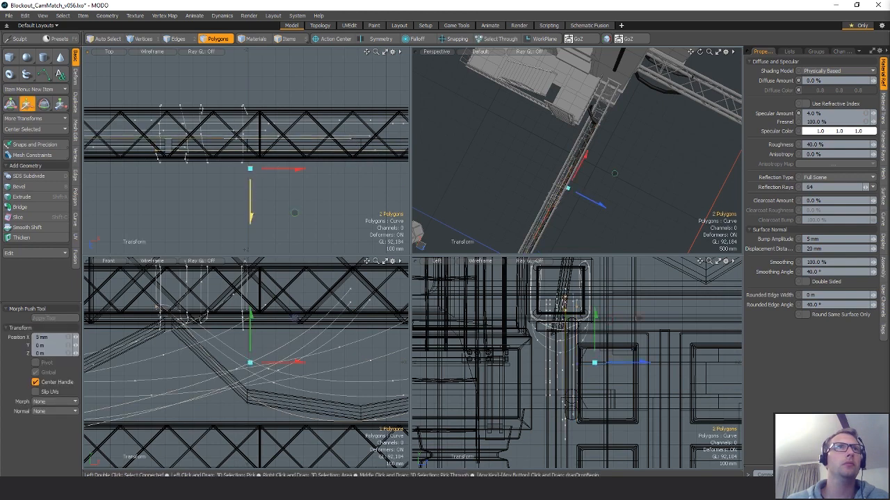
{"action": "key", "text": "Escape"}
{"action": "key", "text": "q"}
{"action": "left_click_drag", "start_coordinate": [526, 202], "coordinate": [605, 149], "text": "alt"}
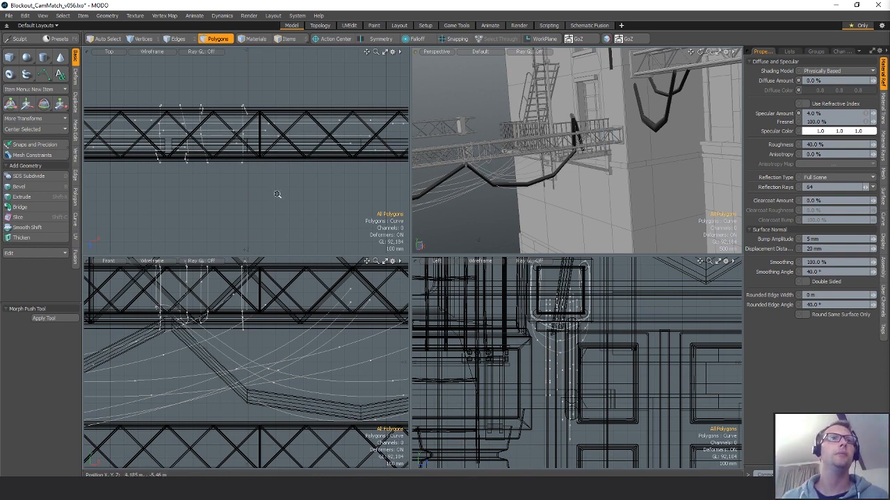
{"action": "scroll", "coordinate": [254, 393], "scroll_direction": "down", "scroll_amount": 6}
{"action": "left_click_drag", "start_coordinate": [254, 393], "coordinate": [277, 354], "text": "alt"}
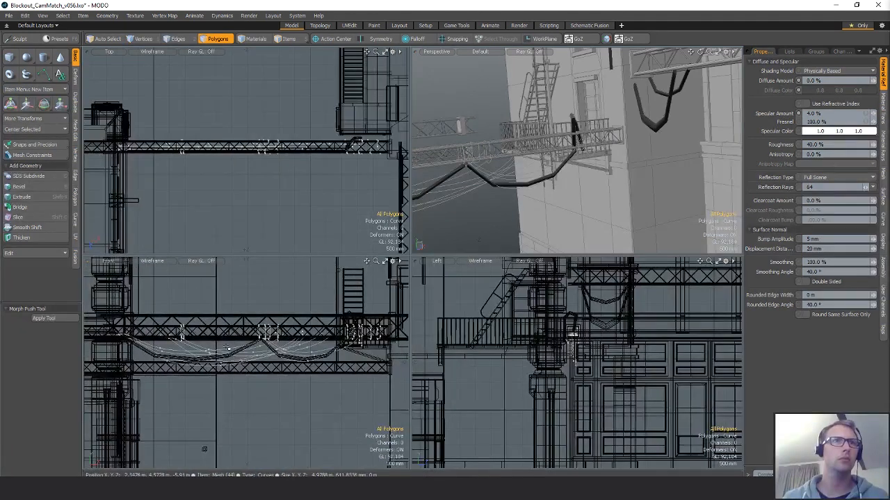
- Move a copy of the five hanging curves 3.14 m along X and 1.36 m along Z, then rotate it parallel to the perpendicular truss
{"action": "left_click", "coordinate": [226, 357]}
{"action": "left_click", "coordinate": [160, 355]}
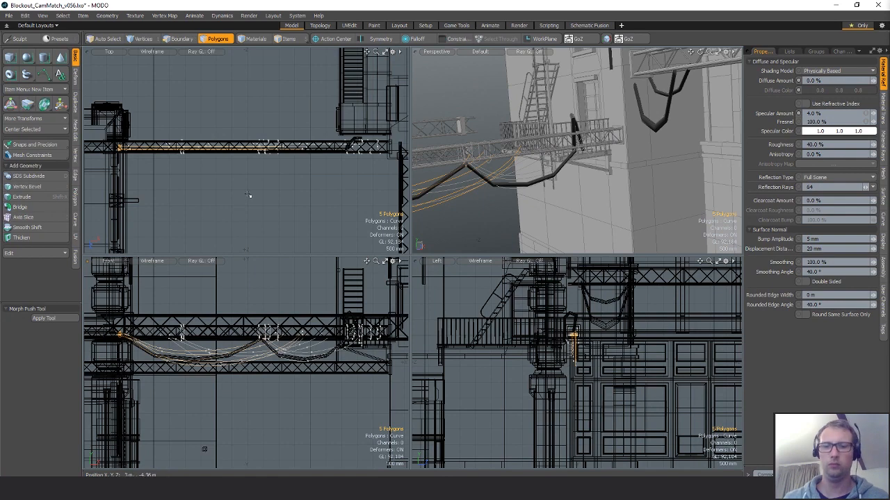
{"action": "scroll", "coordinate": [249, 184], "scroll_direction": "down", "scroll_amount": 2}
{"action": "key", "text": "w"}
{"action": "left_click_drag", "start_coordinate": [241, 175], "coordinate": [317, 208]}
{"action": "left_click_drag", "start_coordinate": [317, 209], "coordinate": [272, 208], "text": "alt"}
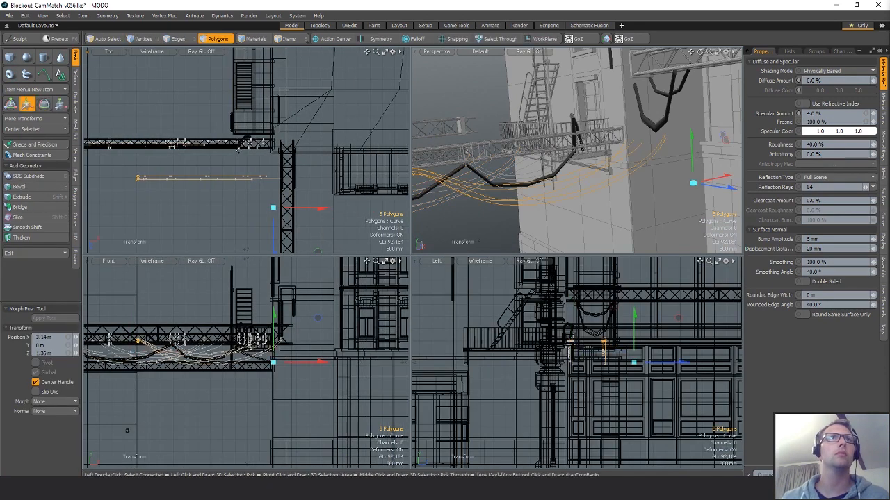
{"action": "key", "text": "e"}
{"action": "left_click_drag", "start_coordinate": [233, 131], "coordinate": [251, 184]}
- Place the copied curves beneath the perpendicular truss by moving them 2.98 m in X, 1.6 m in Y and 1.82 m in Z, plus 40 mm in X
{"action": "key", "text": "w"}
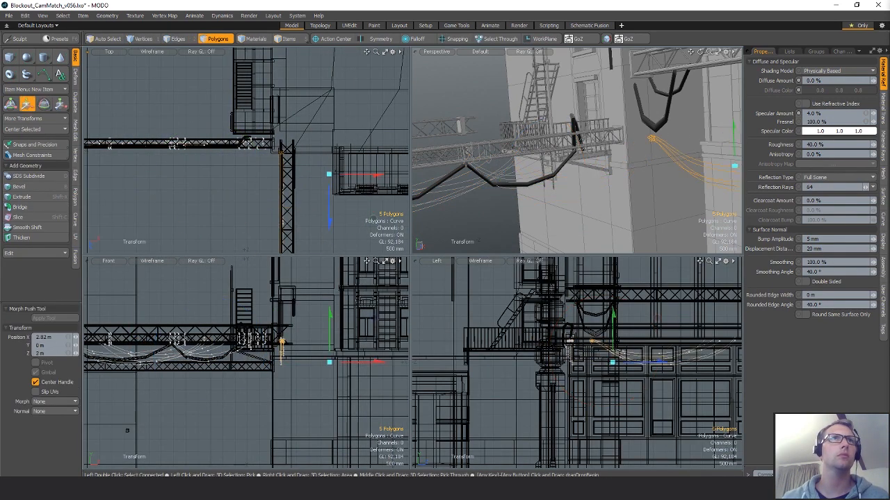
{"action": "left_click_drag", "start_coordinate": [642, 120], "coordinate": [547, 124], "text": "alt"}
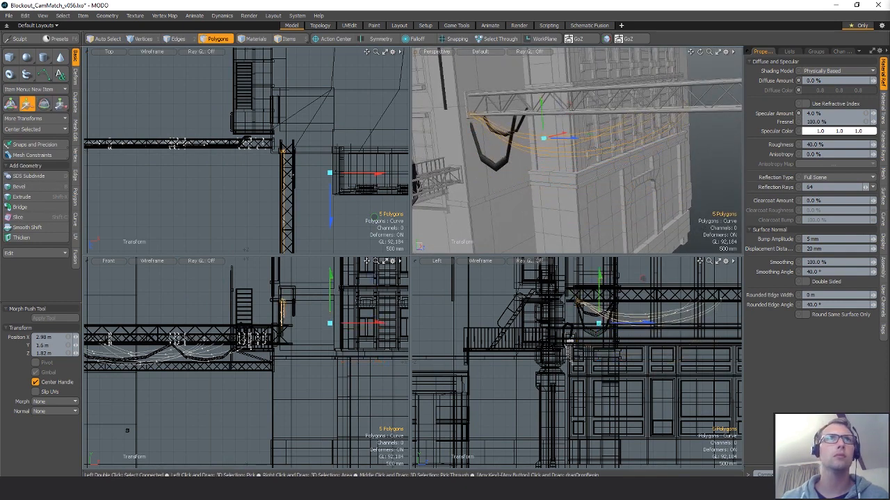
{"action": "scroll", "coordinate": [617, 322], "scroll_direction": "up", "scroll_amount": 3}
{"action": "scroll", "coordinate": [306, 282], "scroll_direction": "up", "scroll_amount": 8}
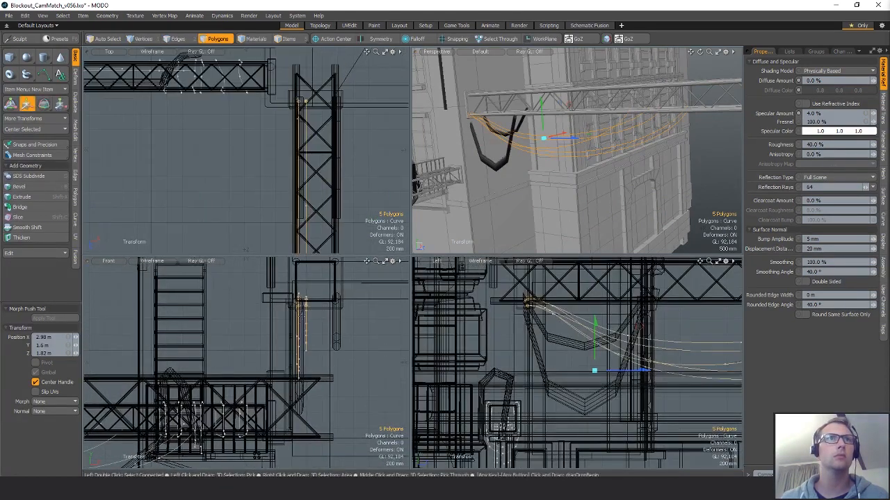
{"action": "left_click_drag", "start_coordinate": [337, 318], "coordinate": [346, 318]}
{"action": "left_click_drag", "start_coordinate": [368, 158], "coordinate": [265, 233], "text": "alt"}
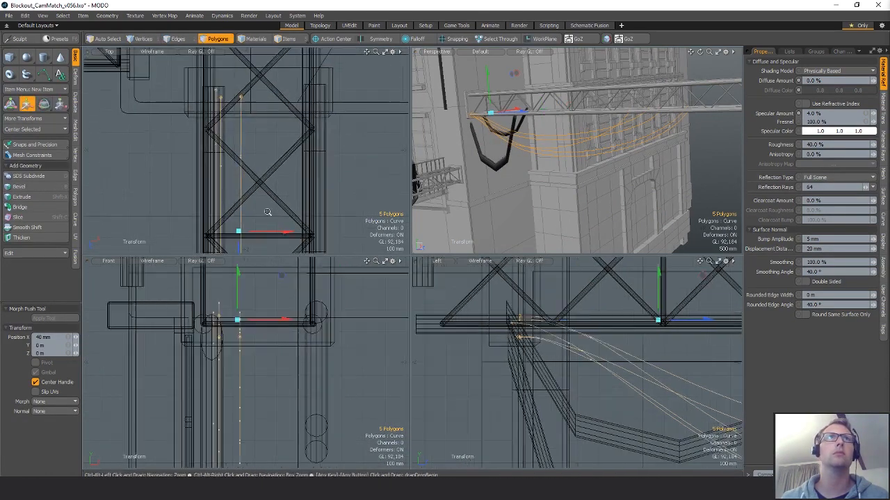
- Scale the copied hanging curves to 81% along Y from the truss's lower edge to reduce their sag
{"action": "scroll", "coordinate": [285, 191], "scroll_direction": "down", "scroll_amount": 3}
{"action": "left_click_drag", "start_coordinate": [542, 179], "coordinate": [590, 148], "text": "alt"}
{"action": "left_click_drag", "start_coordinate": [514, 141], "coordinate": [583, 251], "text": "alt"}
{"action": "key", "text": "r"}
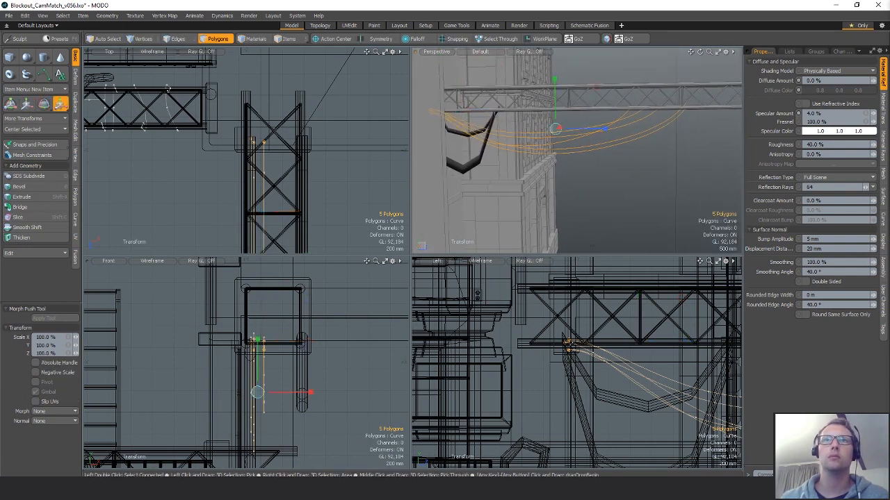
{"action": "left_click", "coordinate": [575, 342]}
{"action": "left_click_drag", "start_coordinate": [576, 291], "coordinate": [575, 300]}
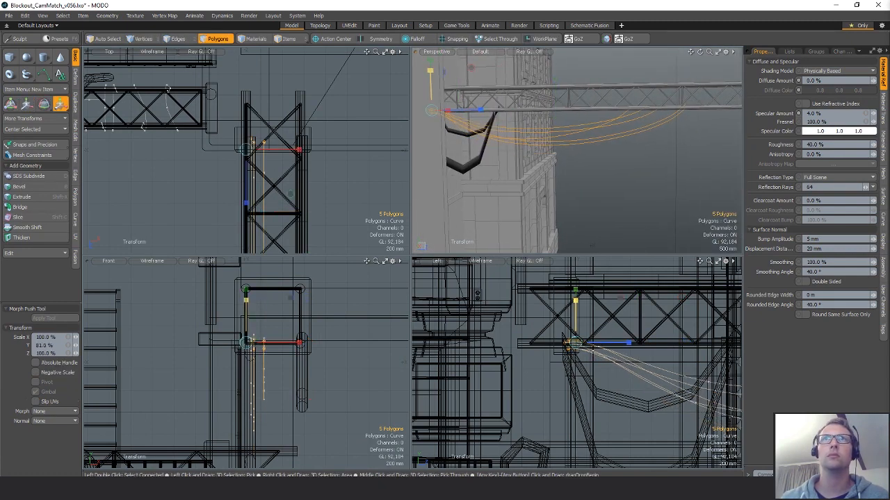
{"action": "key", "text": "space"}
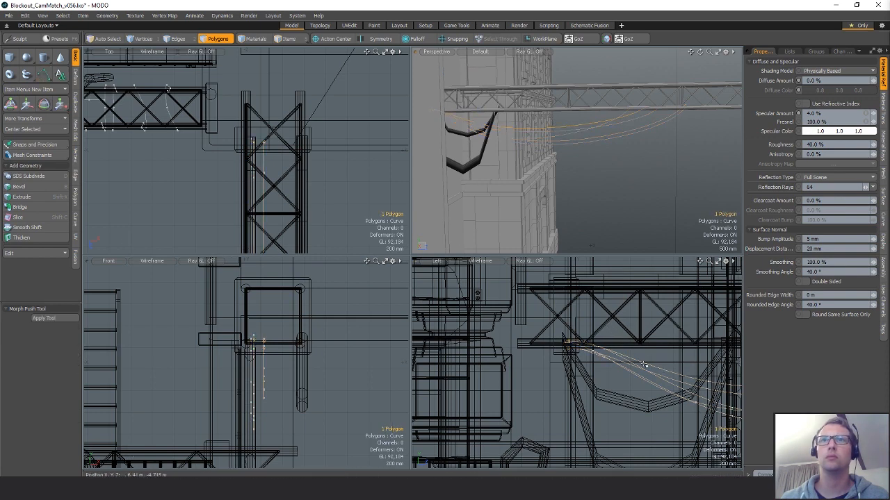
- Select two of the copied curves, move them 1.2 m along Z and scale them to 83.5% along Y
{"action": "left_click_drag", "start_coordinate": [645, 365], "coordinate": [563, 343], "text": "alt+shift"}
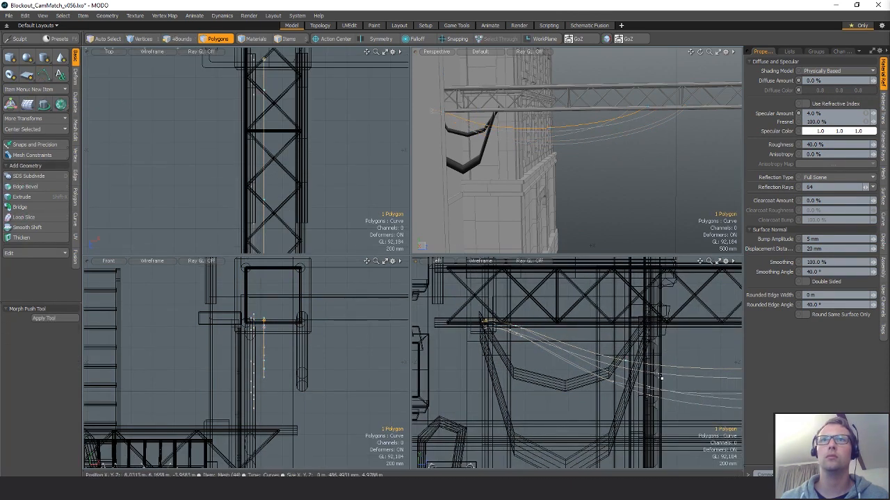
{"action": "left_click_drag", "start_coordinate": [624, 137], "coordinate": [592, 133], "text": "alt+shift"}
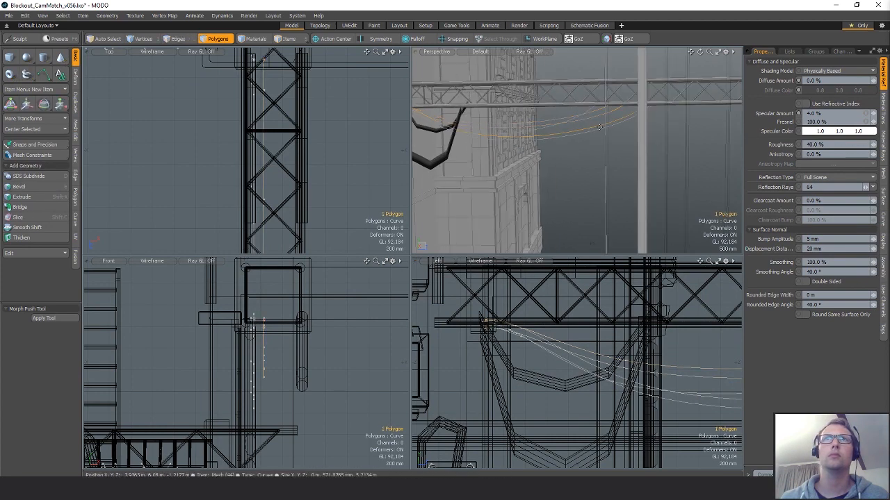
{"action": "left_click", "coordinate": [599, 128], "text": "shift"}
{"action": "key", "text": "w"}
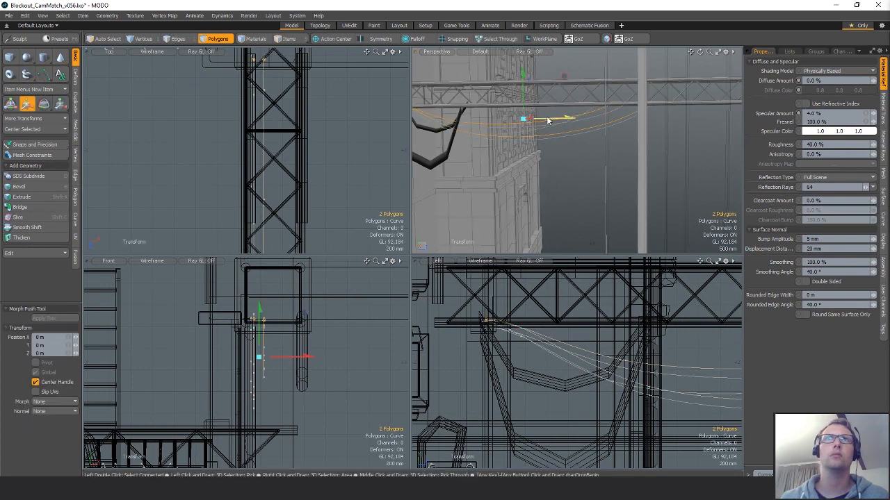
{"action": "left_click_drag", "start_coordinate": [617, 119], "coordinate": [601, 121]}
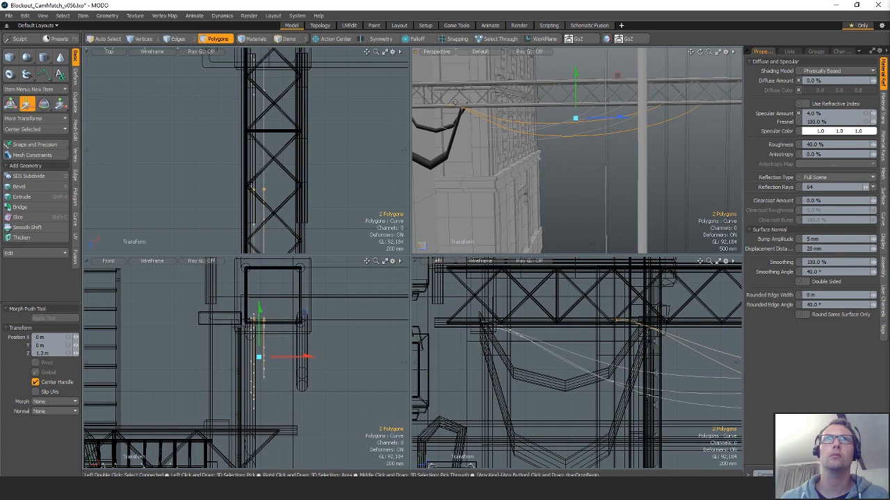
{"action": "key", "text": "r"}
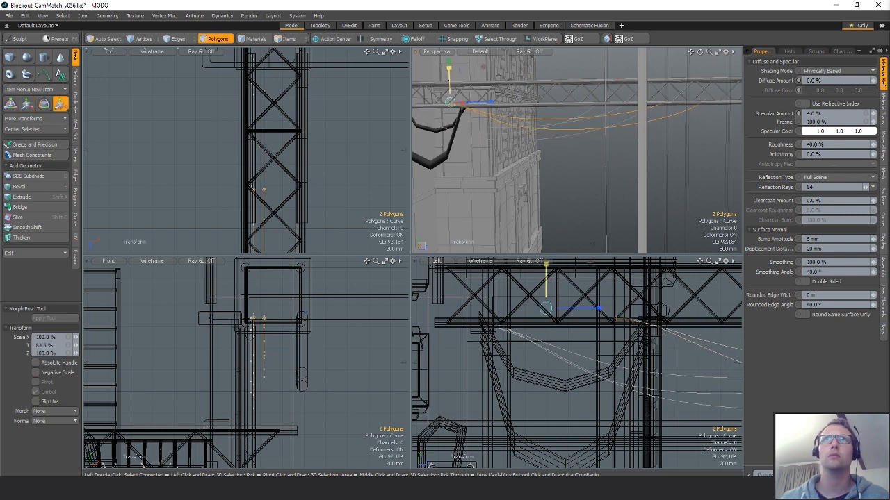
{"action": "key", "text": "q"}
- Select all five copied curves, shift them along the perpendicular truss and clear the selection
{"action": "left_click_drag", "start_coordinate": [607, 200], "coordinate": [527, 116], "text": "alt"}
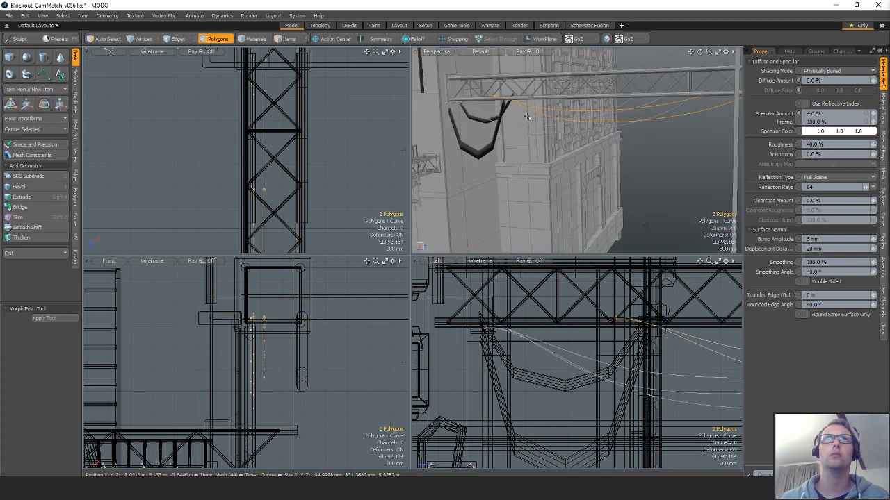
{"action": "key", "text": "w"}
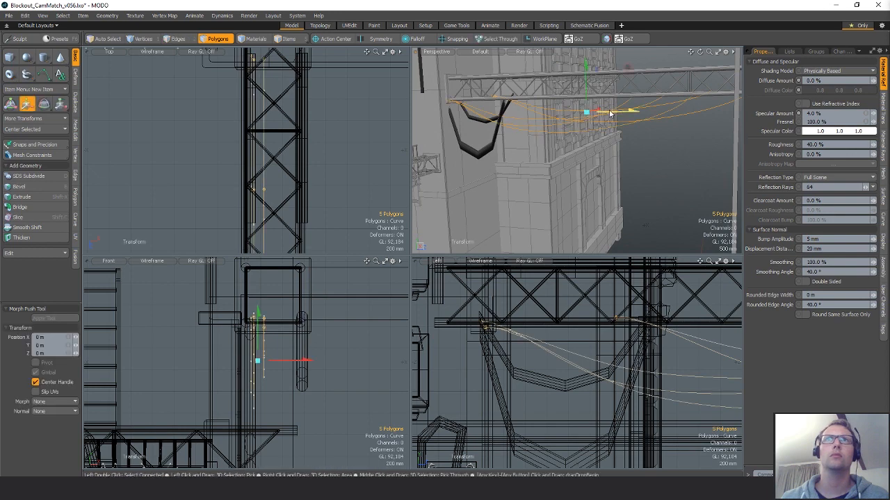
{"action": "left_click_drag", "start_coordinate": [608, 112], "coordinate": [610, 89]}
{"action": "key", "text": "q"}
{"action": "left_click", "coordinate": [652, 158]}
- Select the four wrapped loops near the end of the first truss and move a copy over to the perpendicular truss
{"action": "left_click_drag", "start_coordinate": [652, 158], "coordinate": [584, 153], "text": "alt"}
{"action": "scroll", "coordinate": [379, 162], "scroll_direction": "down", "scroll_amount": 3}
{"action": "left_click_drag", "start_coordinate": [380, 162], "coordinate": [410, 227], "text": "alt"}
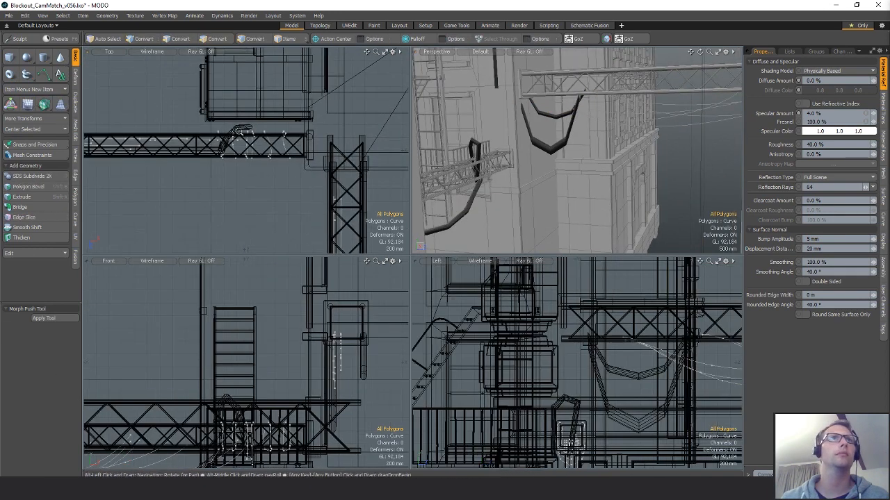
{"action": "scroll", "coordinate": [242, 128], "scroll_direction": "up", "scroll_amount": 3}
{"action": "right_click", "coordinate": [233, 113]}
{"action": "left_click", "coordinate": [316, 111]}
{"action": "left_click_drag", "start_coordinate": [317, 112], "coordinate": [361, 115], "text": "alt"}
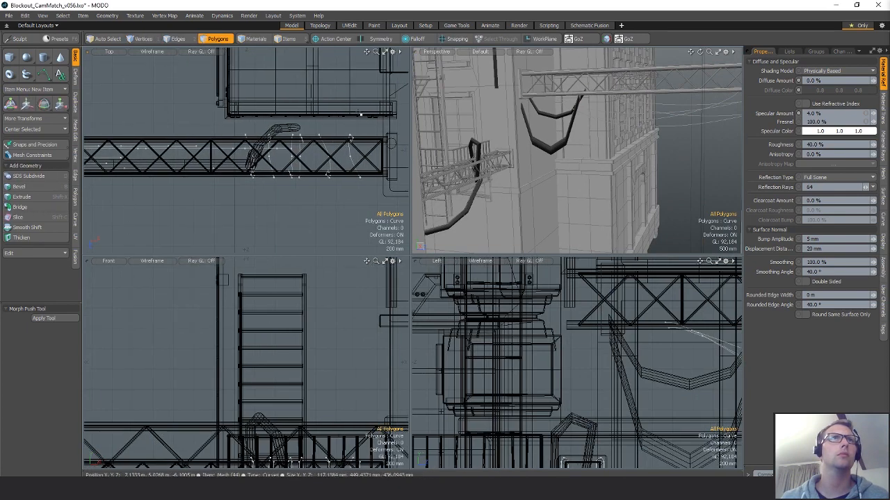
{"action": "key", "text": "ctrl"}
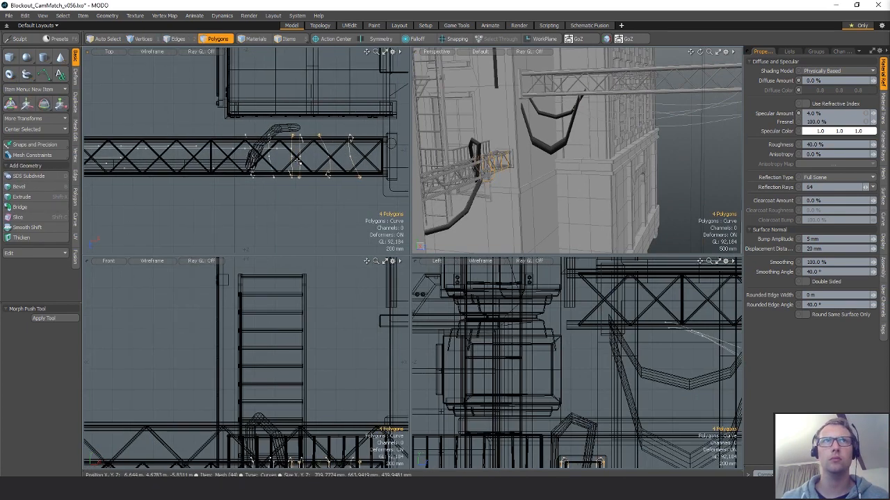
{"action": "key", "text": "shift"}
{"action": "scroll", "coordinate": [174, 100], "scroll_direction": "down", "scroll_amount": 3}
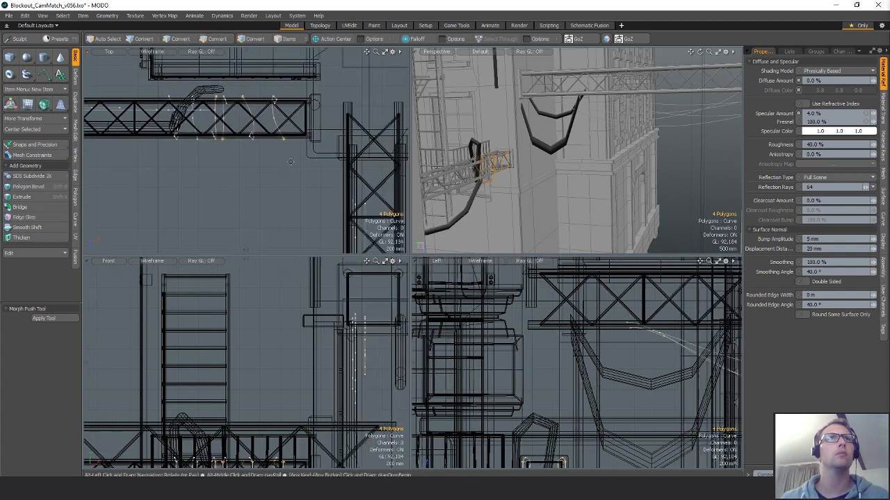
{"action": "key", "text": "w"}
{"action": "left_click_drag", "start_coordinate": [174, 101], "coordinate": [120, 116], "text": "alt"}
{"action": "left_click_drag", "start_coordinate": [269, 173], "coordinate": [342, 216]}
- Rotate the copied loops 90° about Y, then move them 50 mm along X and 1.79 m up to the perpendicular truss
{"action": "key", "text": "e"}
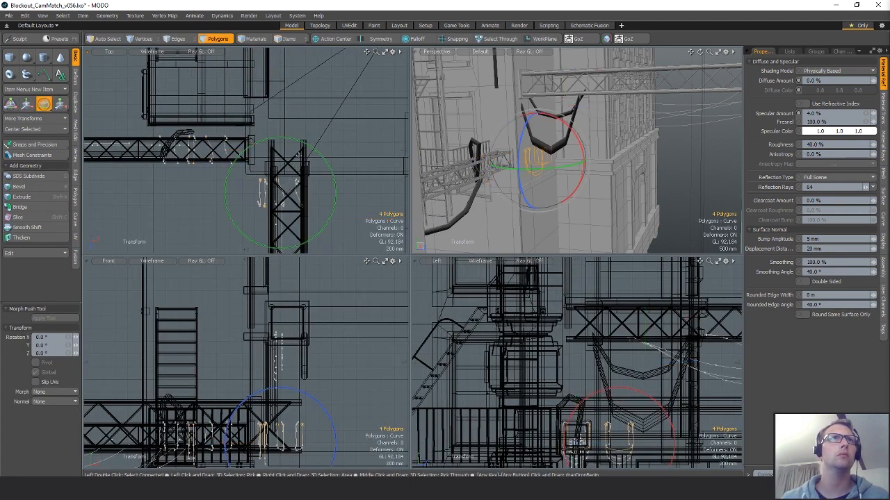
{"action": "left_click_drag", "start_coordinate": [299, 144], "coordinate": [228, 193], "text": "ctrl"}
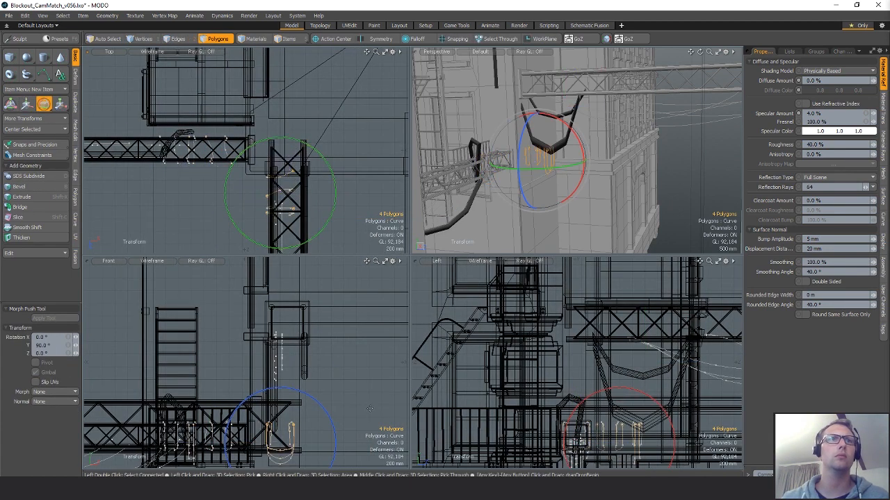
{"action": "key", "text": "w"}
{"action": "left_click_drag", "start_coordinate": [317, 315], "coordinate": [308, 301]}
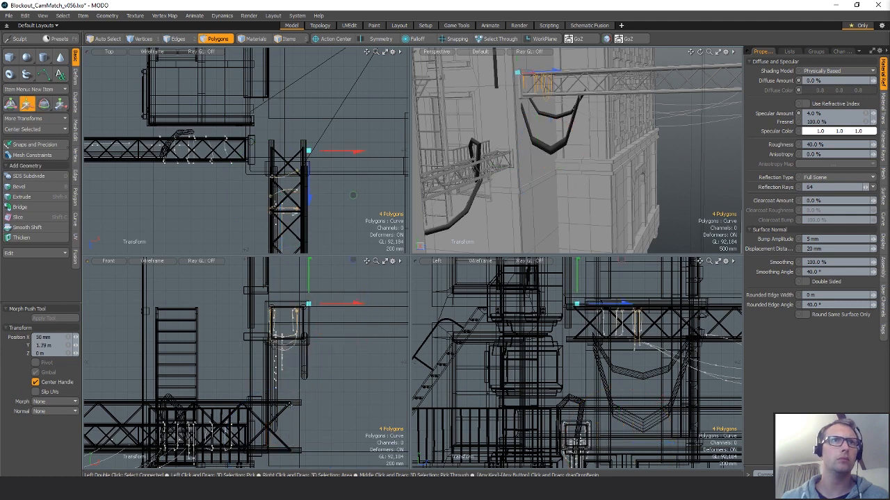
- Move the copied loops -28 mm along X and 78 mm along Y, then scale them to 147.5% in X and Y around the truss
{"action": "scroll", "coordinate": [276, 335], "scroll_direction": "up", "scroll_amount": 8}
{"action": "left_click_drag", "start_coordinate": [276, 335], "coordinate": [276, 428], "text": "alt+shift"}
{"action": "left_click_drag", "start_coordinate": [299, 369], "coordinate": [289, 339]}
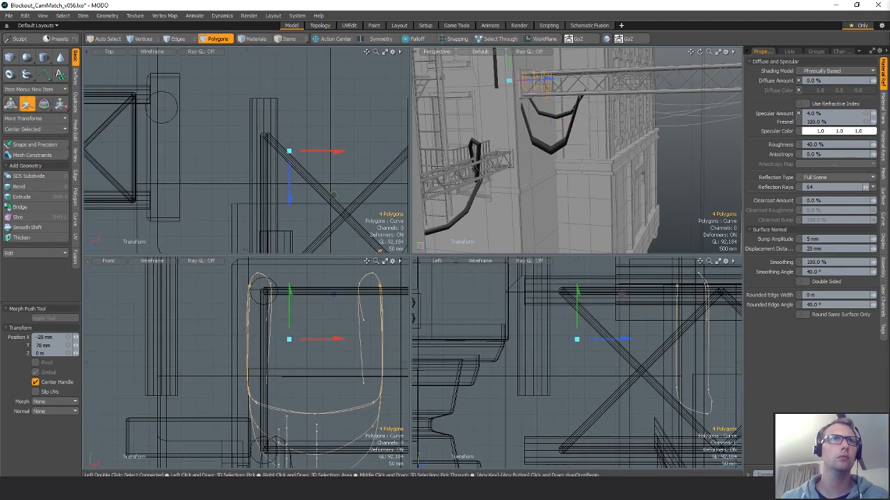
{"action": "key", "text": "r"}
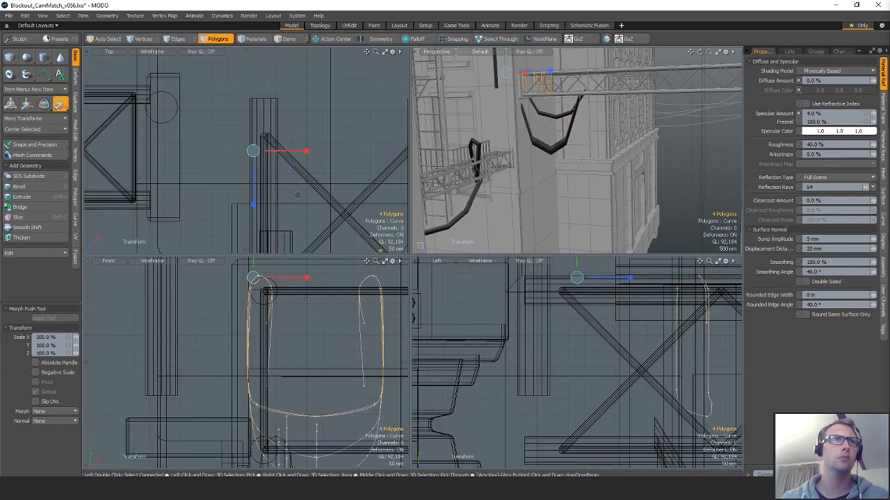
{"action": "scroll", "coordinate": [305, 300], "scroll_direction": "down", "scroll_amount": 3}
{"action": "left_click_drag", "start_coordinate": [276, 266], "coordinate": [314, 264]}
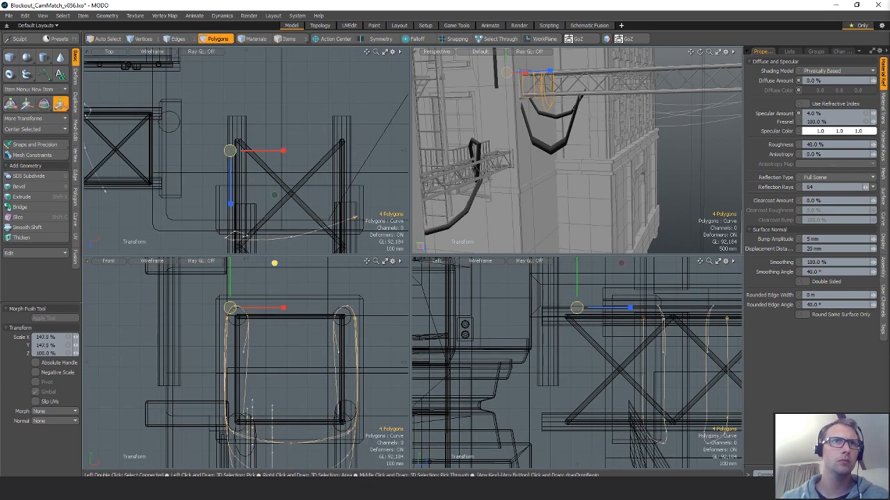
- Shift the loops -10 mm along X and 25 mm along Y to center them on the truss, then adjust their placement 150 mm along Z
{"action": "key", "text": "w"}
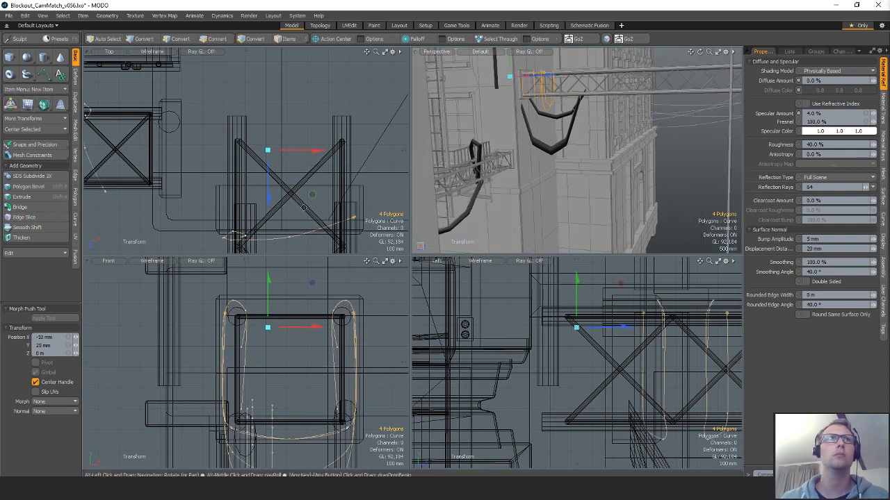
{"action": "left_click_drag", "start_coordinate": [293, 201], "coordinate": [290, 161], "text": "alt+shift"}
{"action": "left_click_drag", "start_coordinate": [291, 161], "coordinate": [291, 253], "text": "ctrl+alt"}
{"action": "key", "text": "e"}
{"action": "key", "text": "w"}
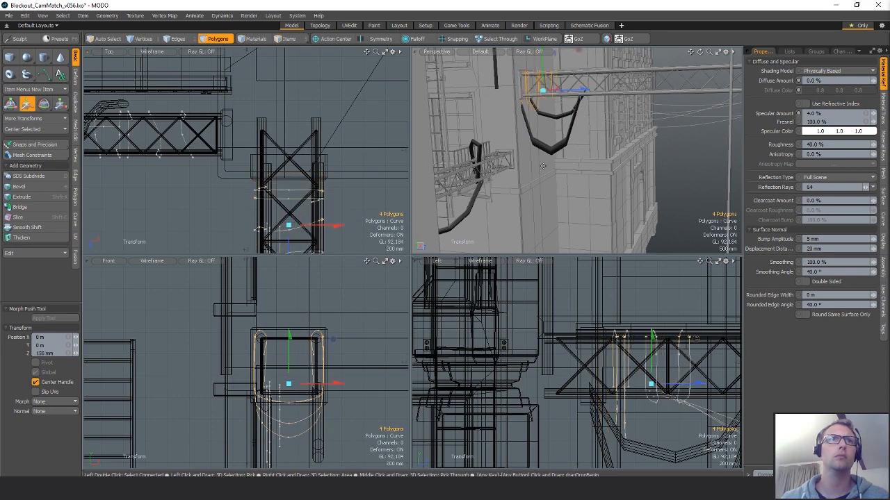
- Place a copy of the four loops 2.57 m further along the perpendicular truss and rotate it for variation
{"action": "left_click_drag", "start_coordinate": [543, 167], "coordinate": [671, 167], "text": "alt"}
{"action": "key", "text": "3"}
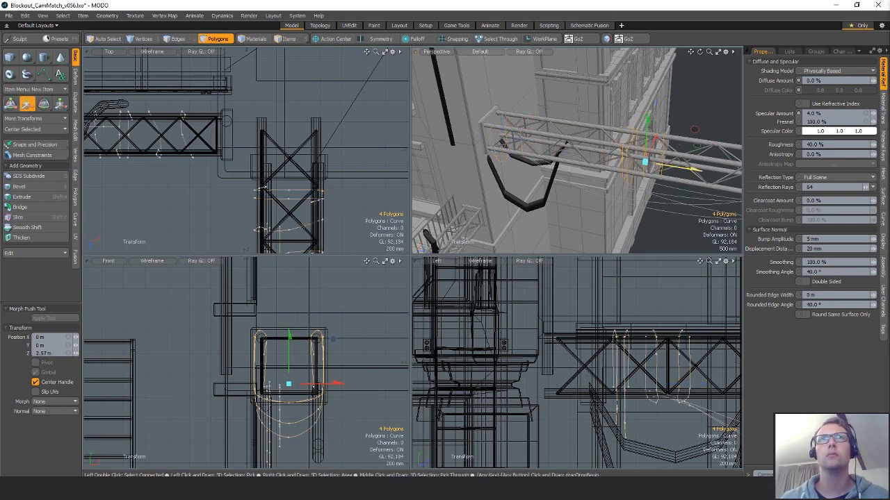
{"action": "left_click_drag", "start_coordinate": [333, 237], "coordinate": [265, 208], "text": "alt+shift"}
{"action": "scroll", "coordinate": [313, 160], "scroll_direction": "down", "scroll_amount": 3}
{"action": "key", "text": "e"}
{"action": "scroll", "coordinate": [301, 166], "scroll_direction": "up", "scroll_amount": 3}
{"action": "key", "text": "space"}
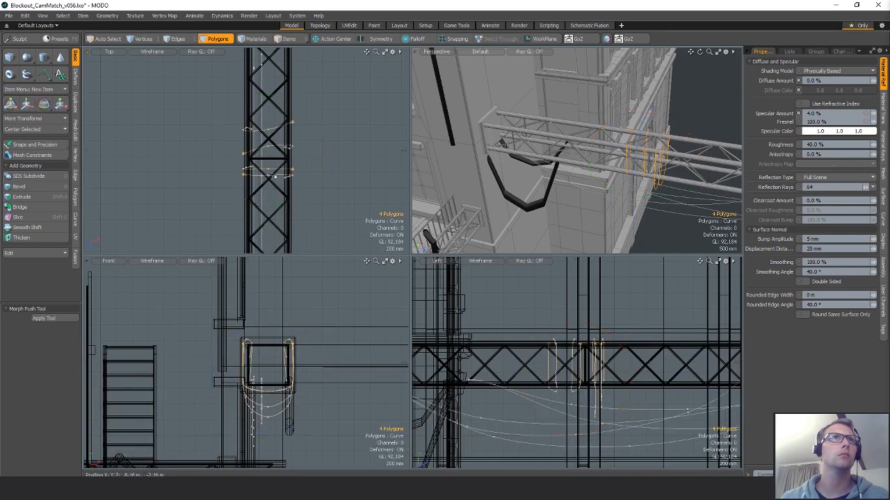
- Move one of these copied loops further along the truss, shift two others the opposite way and clear the selection
{"action": "key", "text": "w"}
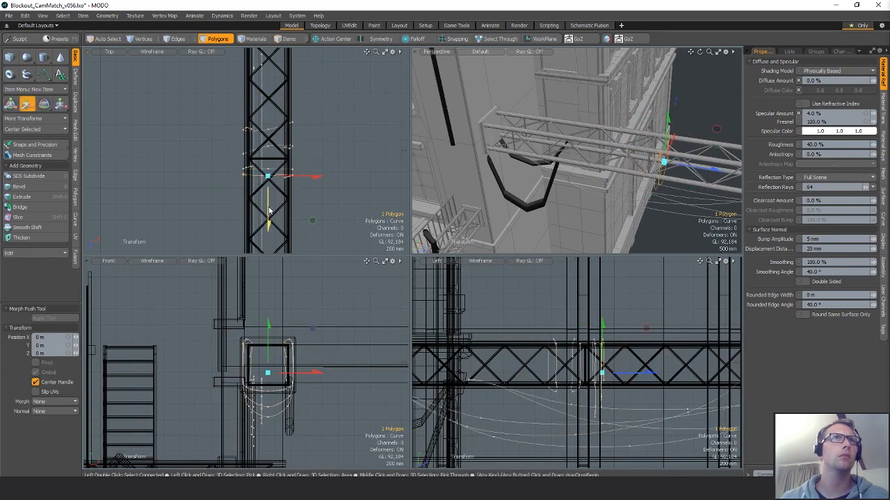
{"action": "key", "text": "space"}
{"action": "key", "text": "w"}
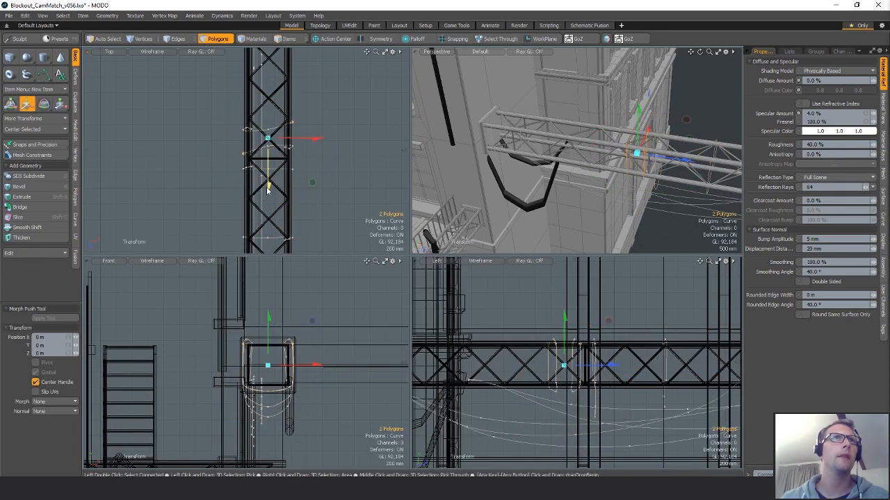
{"action": "left_click_drag", "start_coordinate": [268, 187], "coordinate": [268, 158]}
{"action": "key", "text": "space"}
{"action": "left_click", "coordinate": [336, 149]}
- Make a copy of the three hanging cable curves beneath the perpendicular truss and move the copy 300 mm along X
{"action": "scroll", "coordinate": [352, 127], "scroll_direction": "down", "scroll_amount": 3}
{"action": "left_click_drag", "start_coordinate": [578, 198], "coordinate": [521, 143], "text": "alt"}
{"action": "scroll", "coordinate": [591, 142], "scroll_direction": "up", "scroll_amount": 2}
{"action": "key", "text": "3"}
{"action": "scroll", "coordinate": [285, 157], "scroll_direction": "down", "scroll_amount": 4}
{"action": "left_click_drag", "start_coordinate": [332, 125], "coordinate": [339, 137], "text": "alt"}
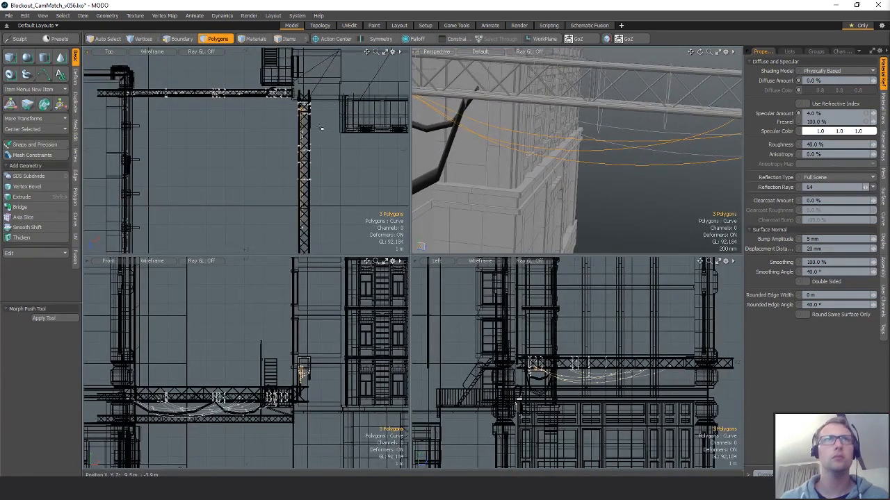
{"action": "key", "text": "w"}
{"action": "left_click_drag", "start_coordinate": [318, 167], "coordinate": [324, 167]}
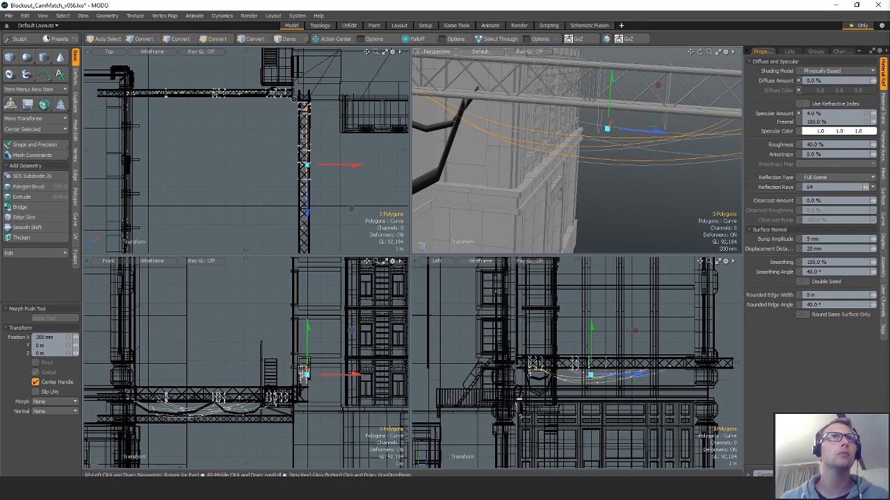
- Move the copied cables toward the near end of the perpendicular truss and shorten them to 25.5% along Z
{"action": "left_click_drag", "start_coordinate": [301, 105], "coordinate": [327, 113], "text": "alt"}
{"action": "scroll", "coordinate": [327, 114], "scroll_direction": "up", "scroll_amount": 4}
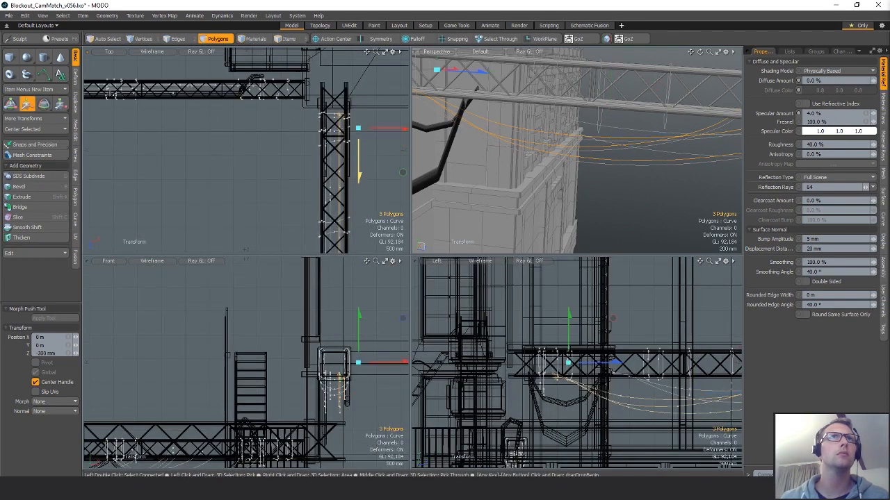
{"action": "left_click_drag", "start_coordinate": [606, 363], "coordinate": [567, 363]}
{"action": "key", "text": "r"}
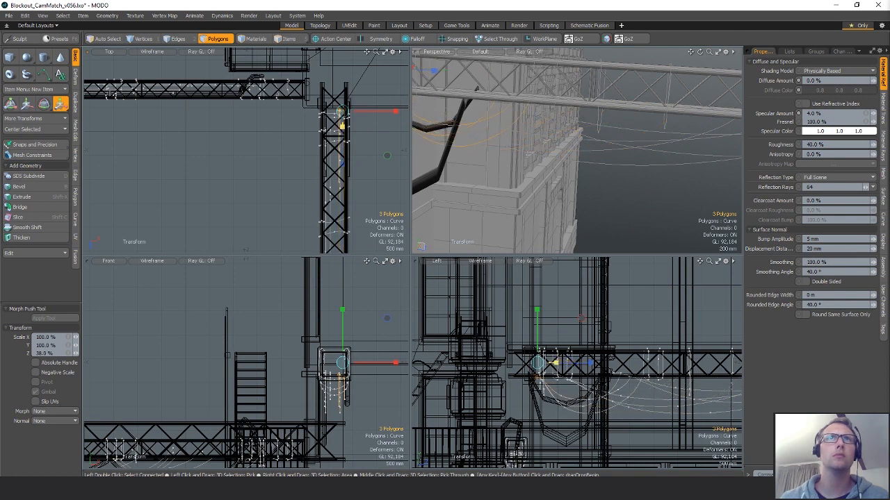
{"action": "left_click_drag", "start_coordinate": [515, 155], "coordinate": [593, 168], "text": "alt"}
{"action": "scroll", "coordinate": [534, 373], "scroll_direction": "up", "scroll_amount": 5}
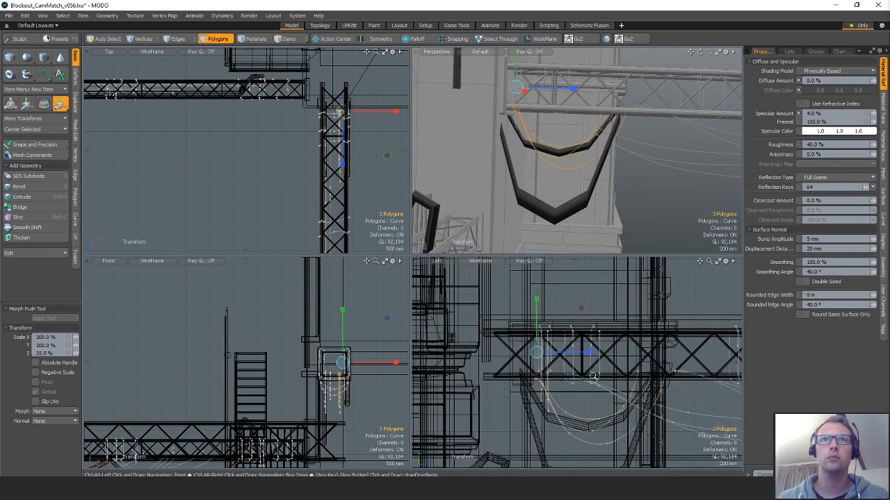
- Shift the shortened cables 15 mm along Y and -25 mm along Z, then raise their three end vertices 140 mm in Y and 5 mm in Z
{"action": "key", "text": "w"}
{"action": "left_click", "coordinate": [550, 381]}
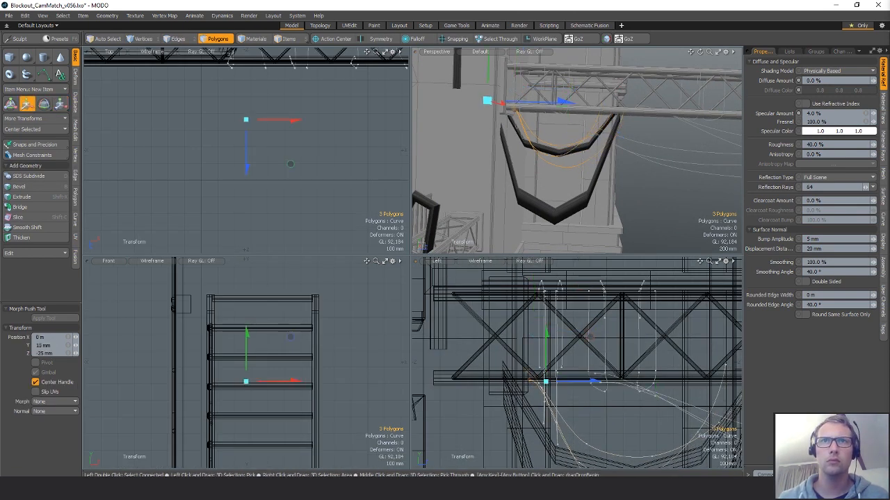
{"action": "key", "text": "space"}
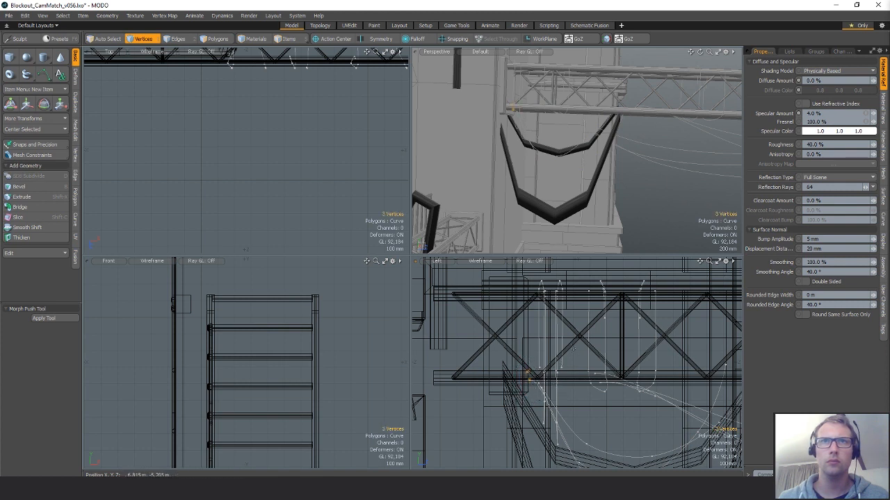
{"action": "key", "text": "w"}
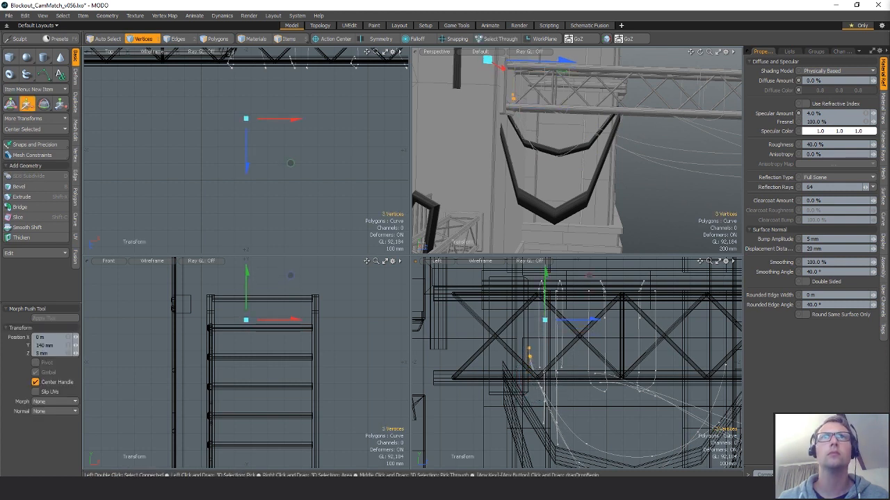
- Reposition the shortened cables individually across the truss's width so they hang spaced apart
{"action": "key", "text": "2"}
{"action": "left_click_drag", "start_coordinate": [602, 113], "coordinate": [570, 193], "text": "alt"}
{"action": "key", "text": "w"}
{"action": "key", "text": "space"}
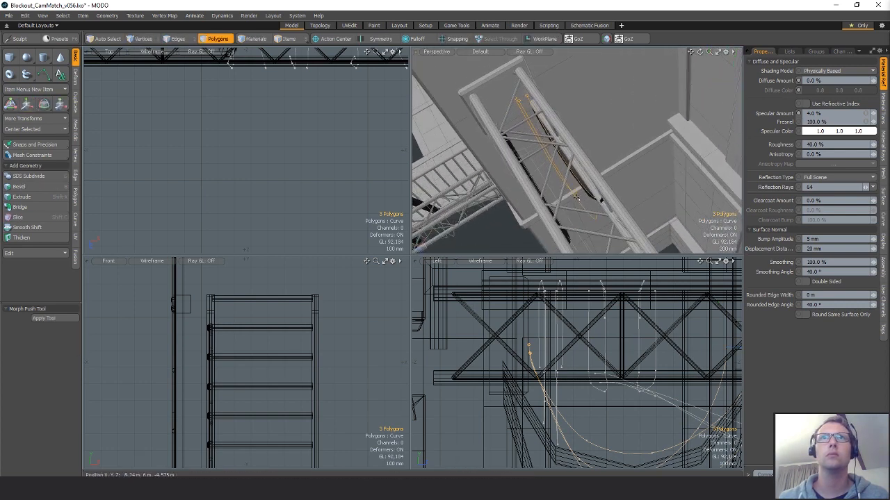
{"action": "key", "text": "w"}
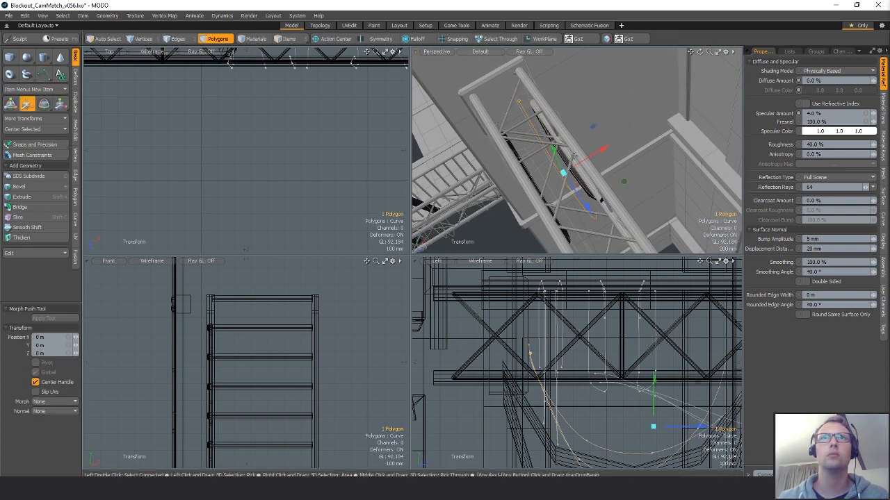
{"action": "key", "text": "space"}
{"action": "left_click_drag", "start_coordinate": [574, 212], "coordinate": [522, 121], "text": "alt"}
{"action": "left_click_drag", "start_coordinate": [585, 416], "coordinate": [533, 309], "text": "alt+shift"}
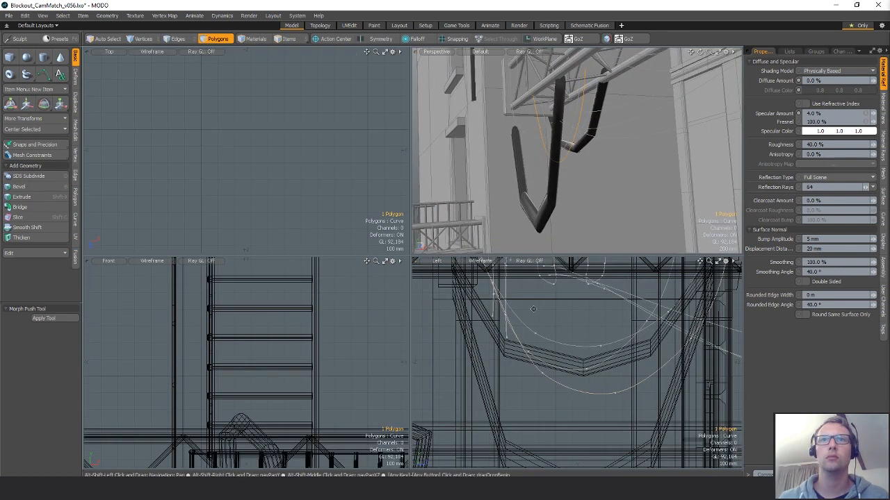
- Copy the three short cables, rotate the copies roughly half a turn around Y and move them -230 mm along X
{"action": "scroll", "coordinate": [550, 390], "scroll_direction": "down", "scroll_amount": 3}
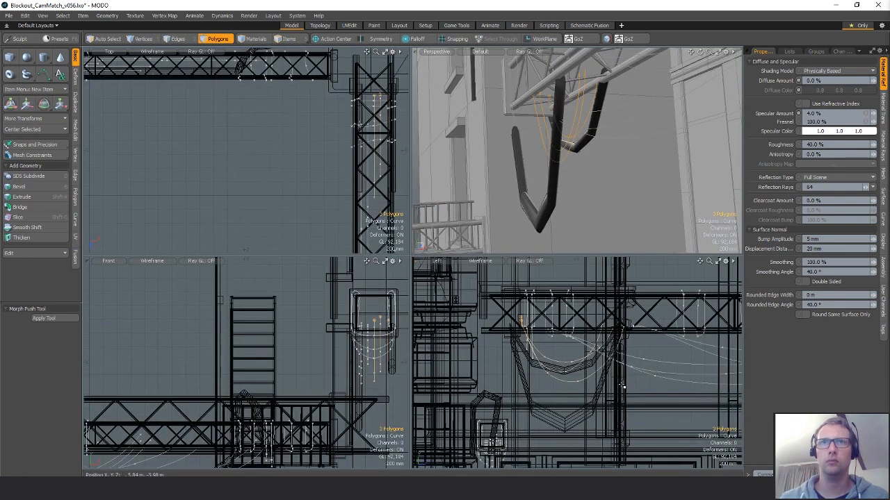
{"action": "key", "text": "w"}
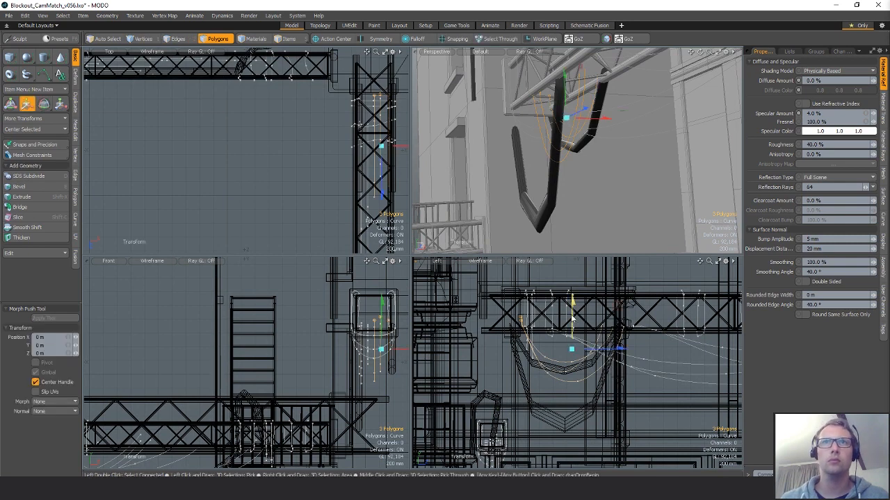
{"action": "key", "text": "e"}
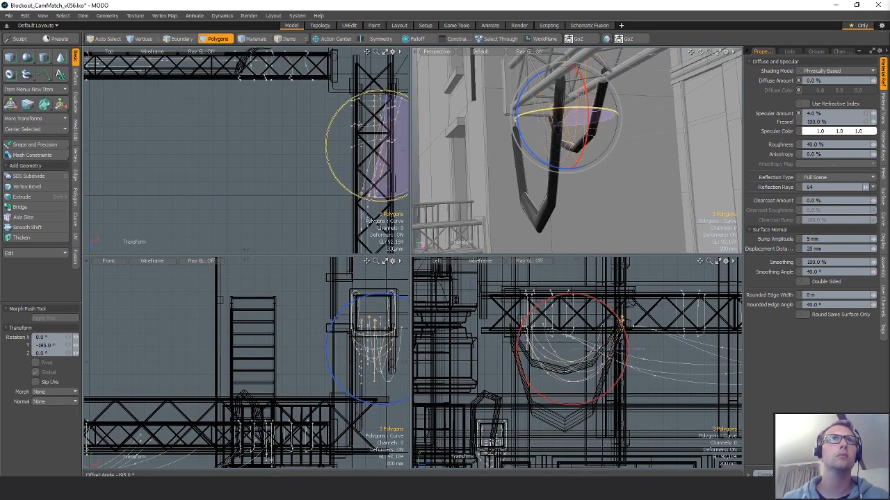
{"action": "key", "text": "w"}
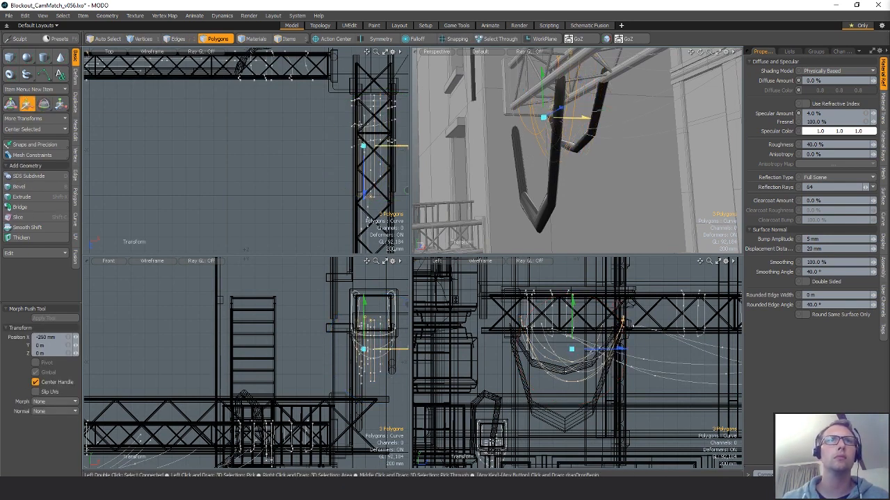
{"action": "left_click_drag", "start_coordinate": [593, 329], "coordinate": [568, 310], "text": "alt+shift"}
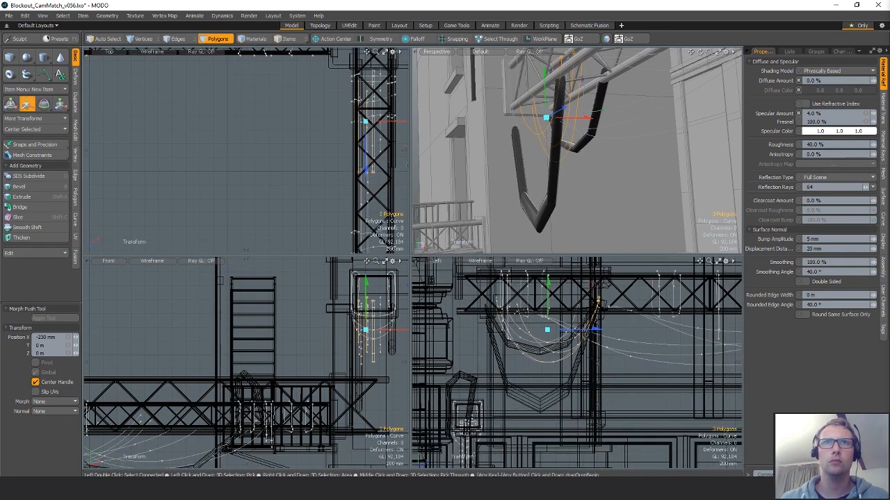
- Scale the rotated cables to 179.5% in Y and 103.5% in Z, then shift them back slightly along Z
{"action": "key", "text": "r"}
{"action": "left_click", "coordinate": [516, 306]}
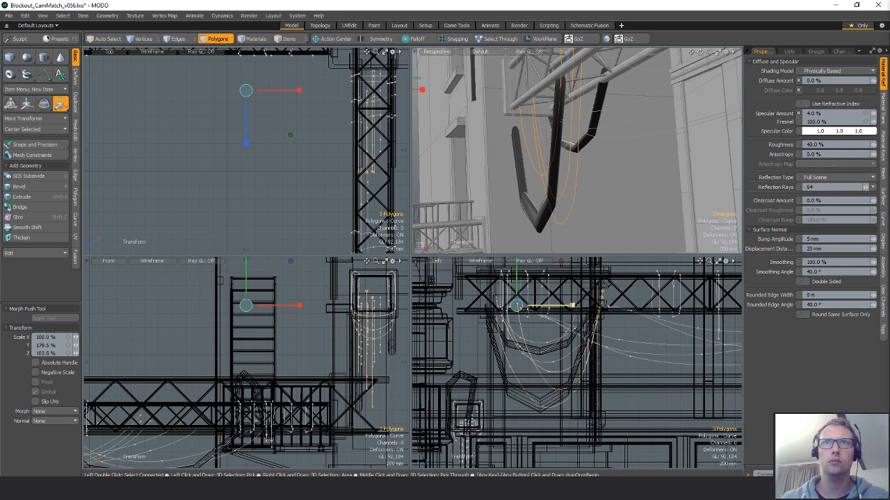
{"action": "key", "text": "w"}
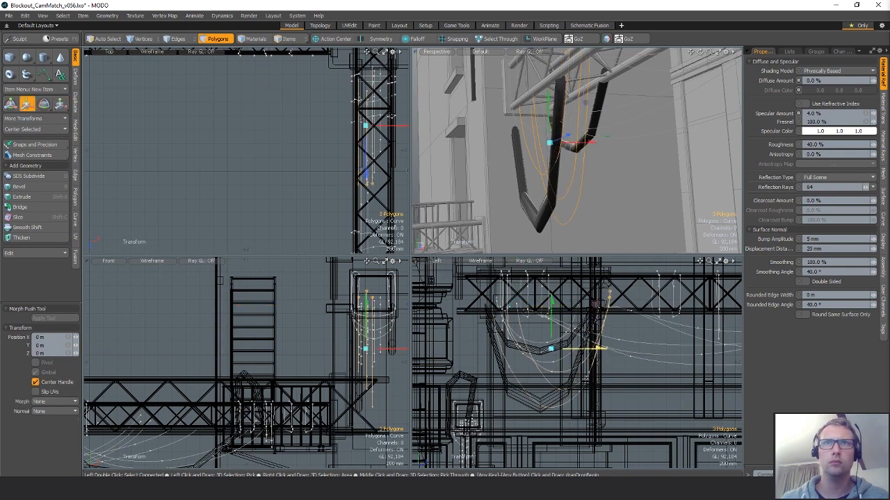
{"action": "left_click_drag", "start_coordinate": [596, 348], "coordinate": [585, 348]}
{"action": "key", "text": "space"}
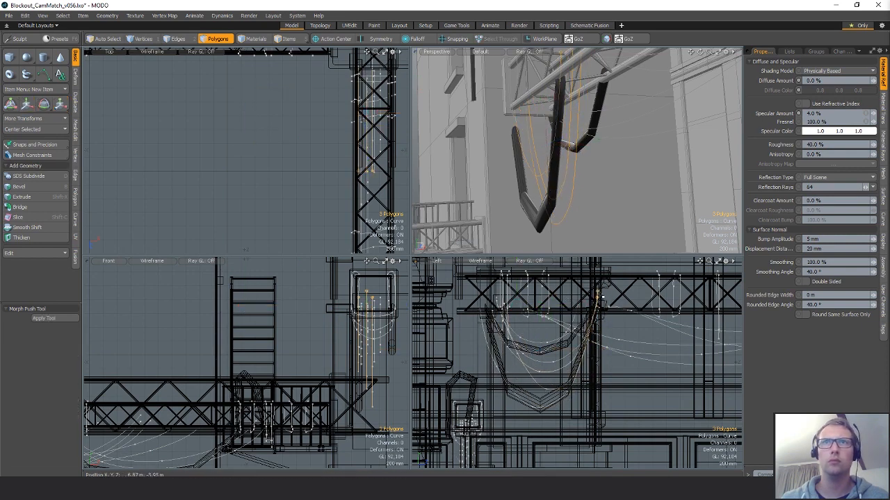
- Select the two upper end vertices of the lowest-hanging cable and move them -10 mm along Y and 130 mm along Z
{"action": "left_click_drag", "start_coordinate": [579, 232], "coordinate": [577, 171], "text": "alt"}
{"action": "key", "text": "1"}
{"action": "key", "text": "space"}
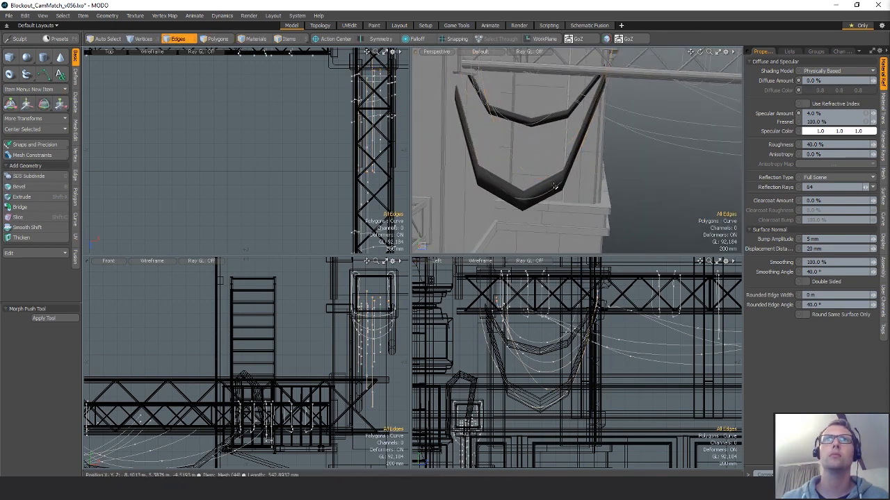
{"action": "key", "text": "space"}
{"action": "key", "text": "c"}
{"action": "key", "text": "space"}
{"action": "key", "text": "space"}
{"action": "left_click_drag", "start_coordinate": [496, 301], "coordinate": [497, 315], "text": "alt"}
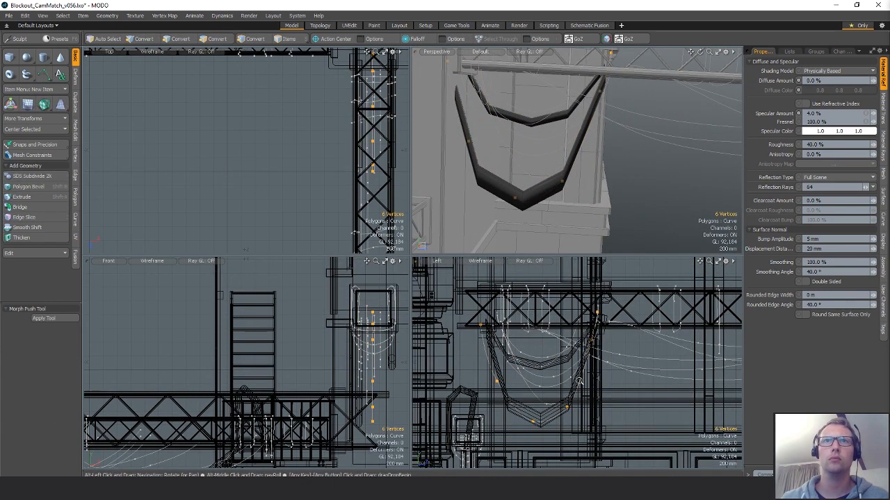
{"action": "mouse_move", "coordinate": [548, 291]}
{"action": "right_mouse_down", "text": "ctrl"}
{"action": "mouse_move", "coordinate": [445, 442]}
{"action": "mouse_move", "coordinate": [572, 359]}
{"action": "right_mouse_up", "text": "ctrl"}
{"action": "key", "text": "w"}
{"action": "left_click", "coordinate": [629, 335]}
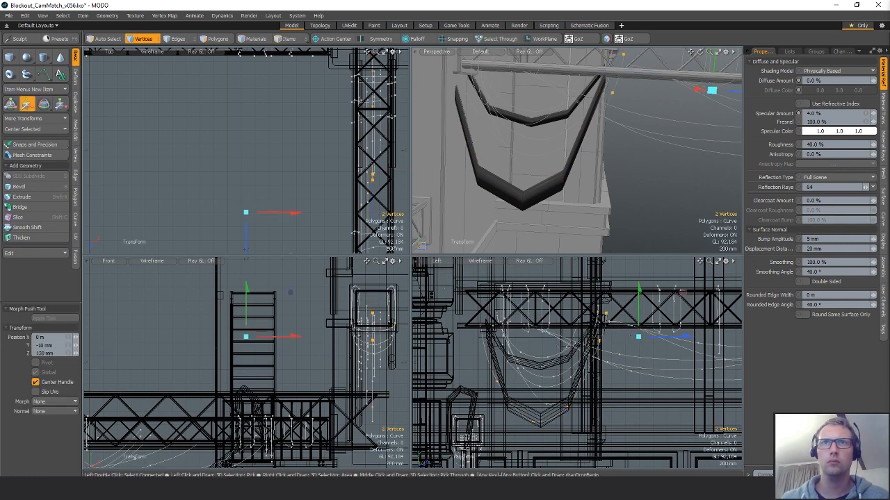
- Move the next lower vertex of the same cable -50 mm along Y and 70 mm along Z
{"action": "key", "text": "space"}
{"action": "left_click", "coordinate": [566, 406]}
{"action": "key", "text": "w"}
{"action": "left_click_drag", "start_coordinate": [604, 386], "coordinate": [611, 389]}
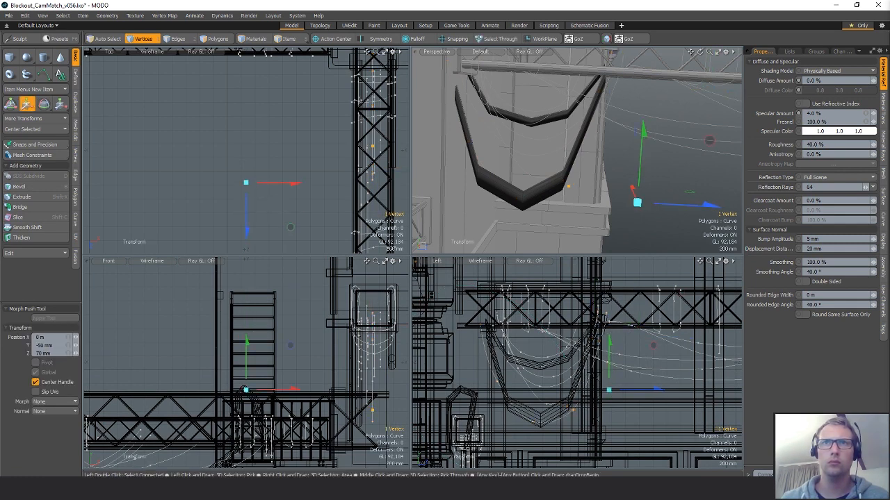
- Move the two end vertices of the neighboring deep cable -30 mm along Y and 90 mm along Z
{"action": "key", "text": "space"}
{"action": "key", "text": "space"}
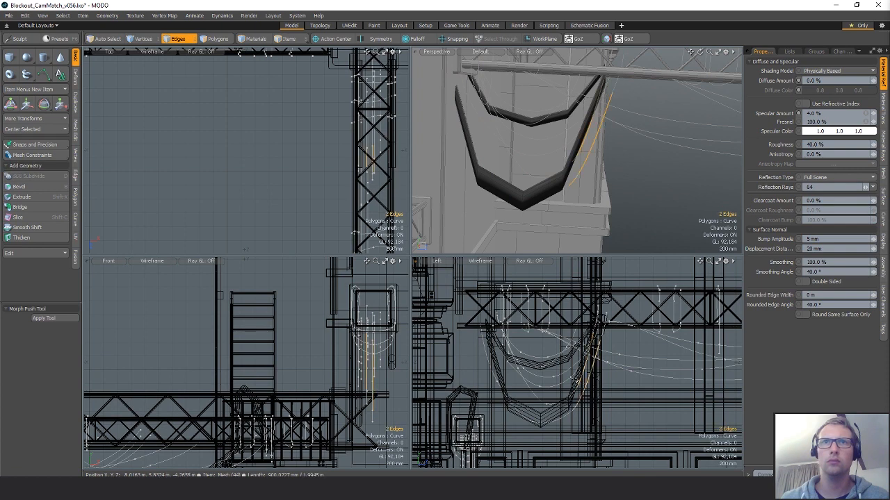
{"action": "key", "text": "space"}
{"action": "key", "text": "space"}
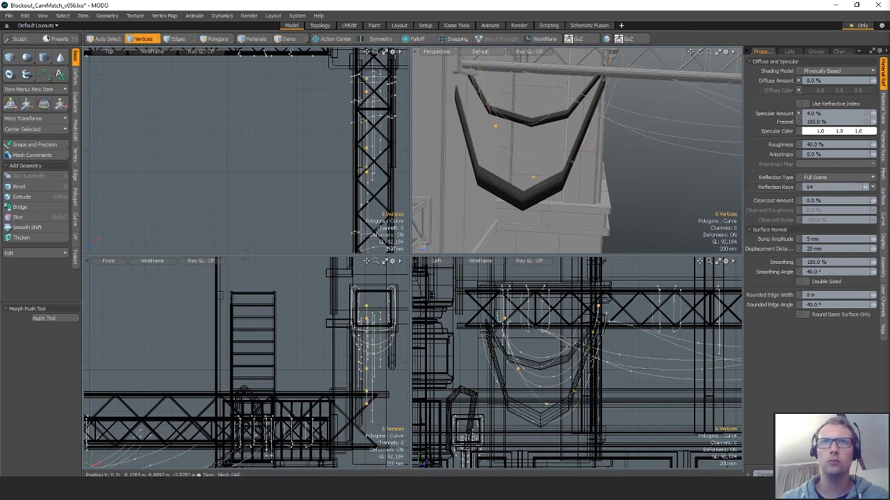
{"action": "key", "text": "w"}
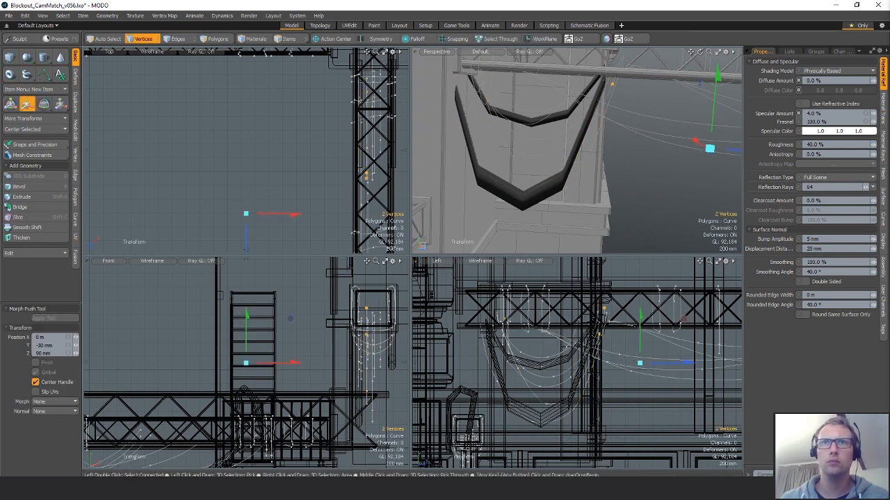
{"action": "key", "text": "space"}
- Move one whole cable -40 mm in Y and -200 mm in Z, then another at the truss's side -350 mm in Y and -130 mm in Z
{"action": "key", "text": "space"}
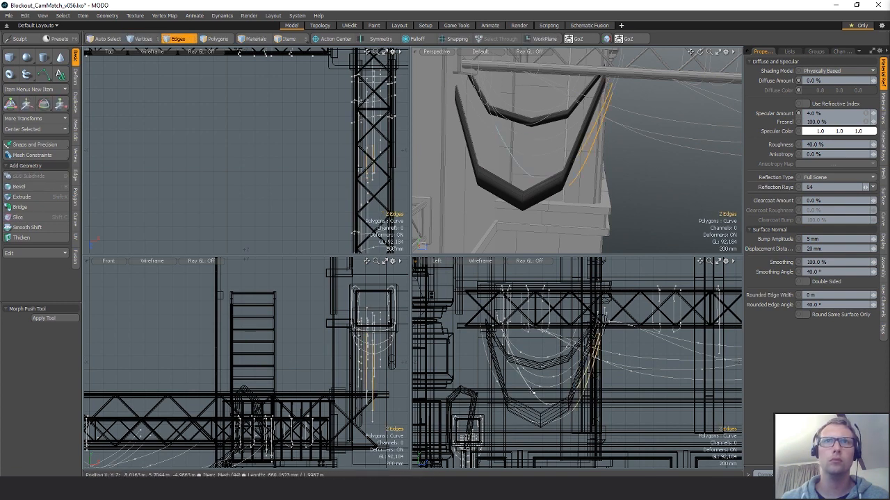
{"action": "key", "text": "space"}
{"action": "key", "text": "w"}
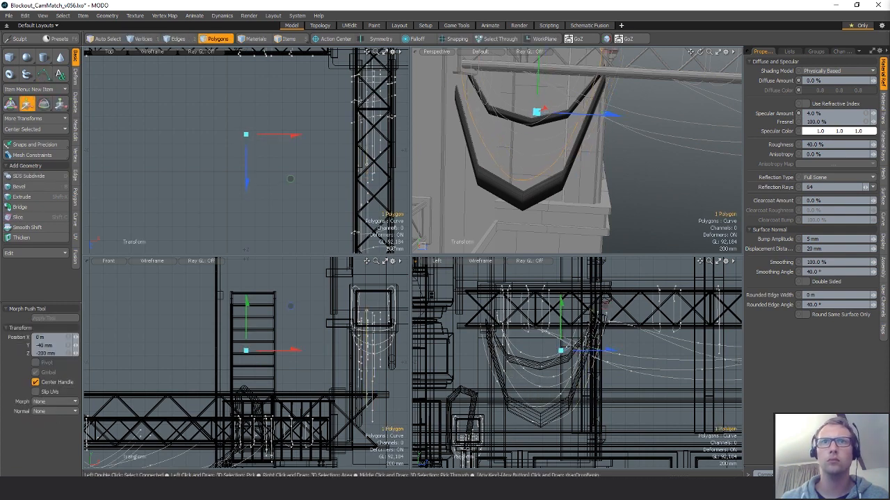
{"action": "key", "text": "space"}
{"action": "key", "text": "w"}
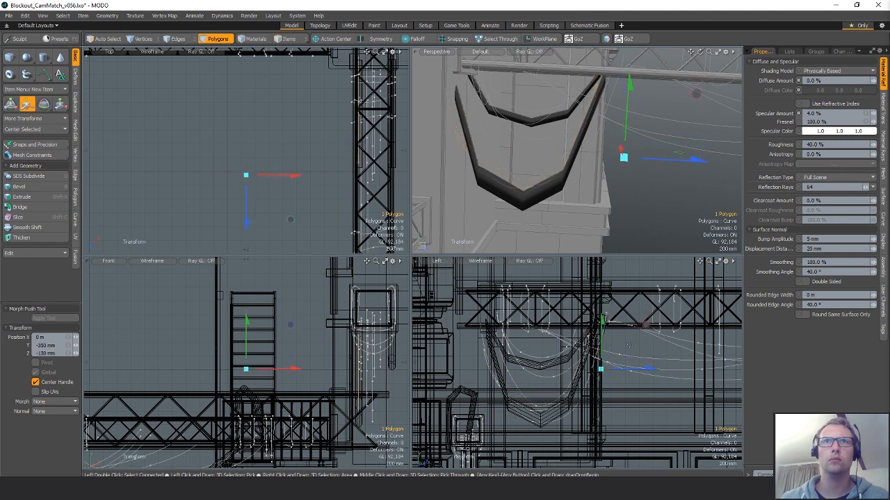
- Scale the side cable to 133.5% in Y, lower it by 115 mm and clear the selection
{"action": "left_click_drag", "start_coordinate": [612, 182], "coordinate": [546, 68], "text": "alt"}
{"action": "key", "text": "r"}
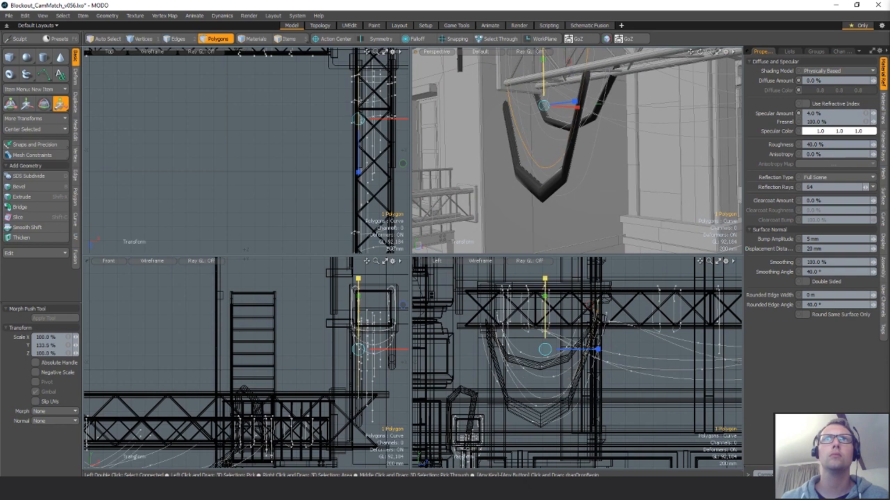
{"action": "key", "text": "w"}
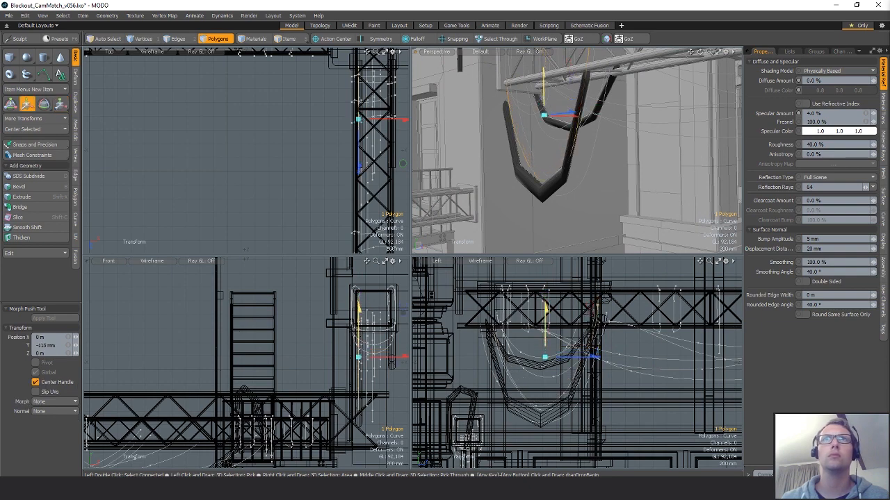
{"action": "left_click_drag", "start_coordinate": [599, 179], "coordinate": [535, 158], "text": "alt"}
{"action": "key", "text": "q"}
{"action": "left_click", "coordinate": [615, 184]}
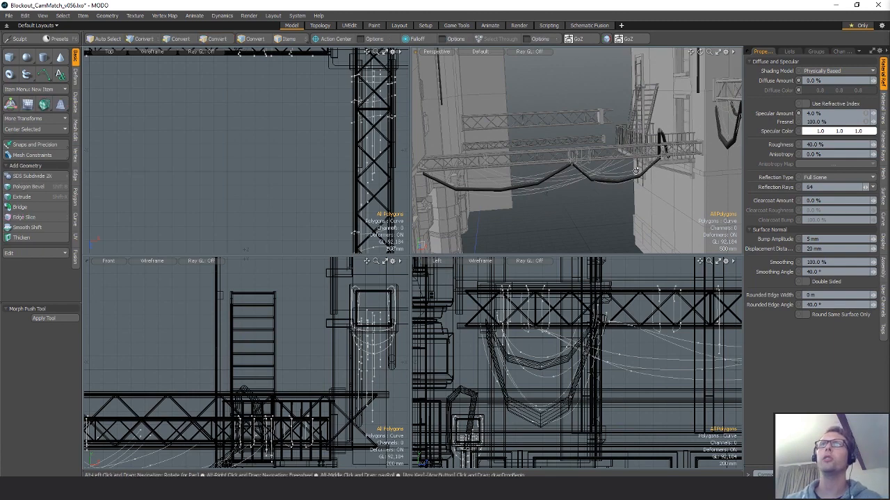
{"action": "left_click_drag", "start_coordinate": [554, 112], "coordinate": [629, 167], "text": "alt"}
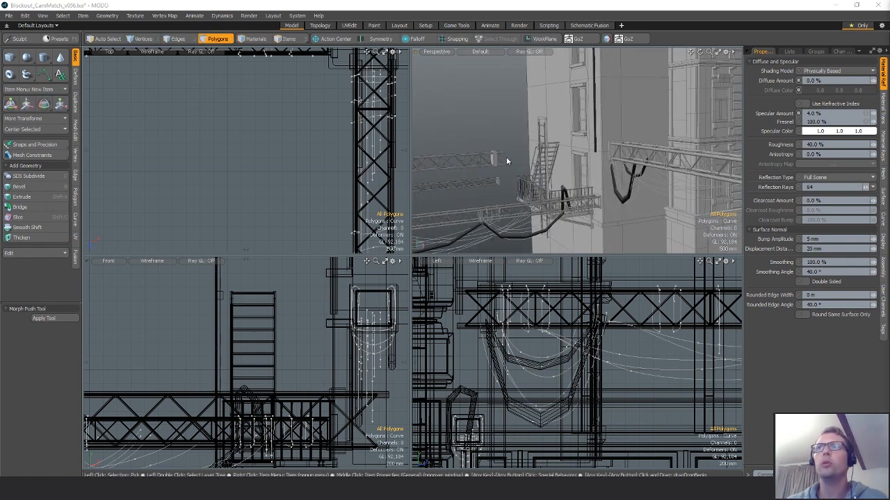
{"action": "left_click", "coordinate": [330, 135]}
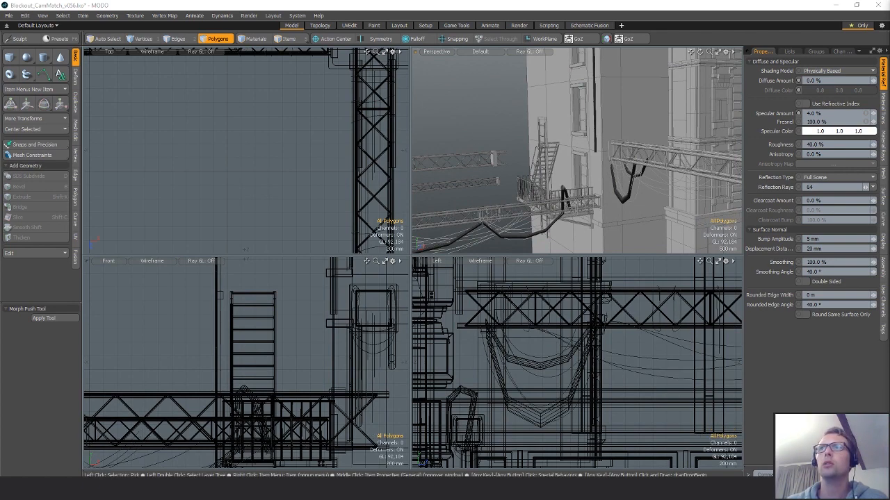
{"action": "key", "text": "ctrl+z"}
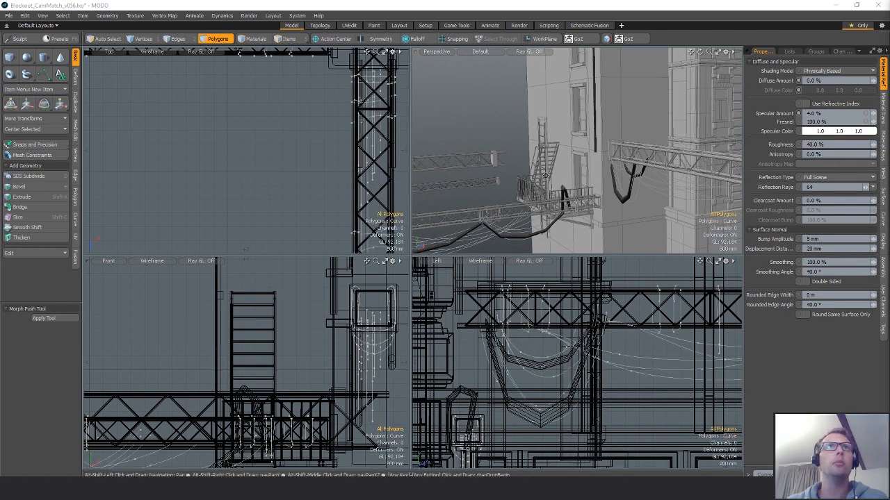
- Start a new curve with its first point at about X 7.48 m, Y 6.83 m, Z -4.71 m, at the perpendicular truss's near end
{"action": "left_click_drag", "start_coordinate": [546, 176], "coordinate": [505, 202], "text": "alt+shift"}
{"action": "left_click", "coordinate": [44, 74]}
{"action": "left_click_drag", "start_coordinate": [296, 292], "coordinate": [263, 337], "text": "alt"}
{"action": "scroll", "coordinate": [298, 362], "scroll_direction": "down", "scroll_amount": 4}
{"action": "left_click_drag", "start_coordinate": [547, 363], "coordinate": [546, 466], "text": "alt+shift"}
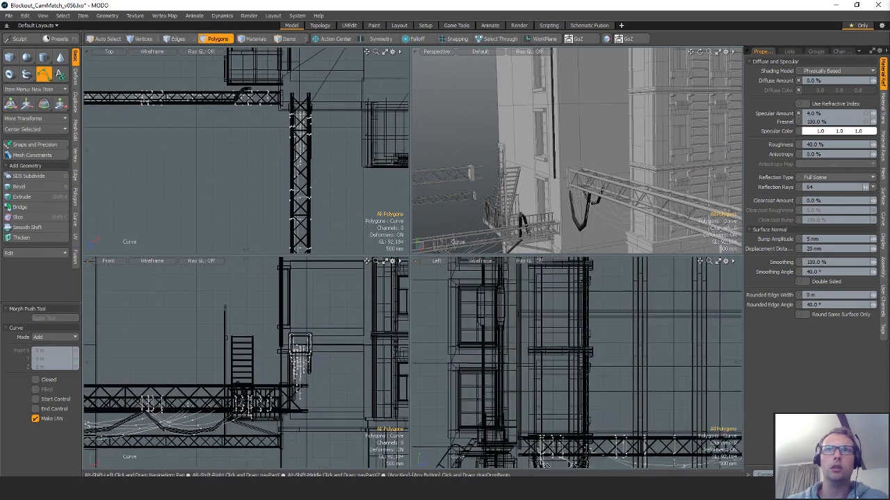
{"action": "left_click_drag", "start_coordinate": [546, 334], "coordinate": [554, 470], "text": "alt+shift"}
{"action": "left_click_drag", "start_coordinate": [487, 233], "coordinate": [579, 279], "text": "alt"}
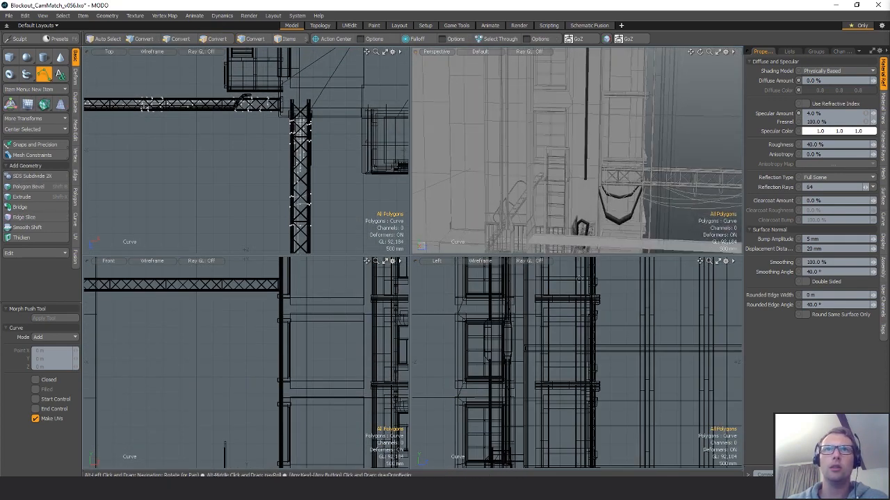
{"action": "scroll", "coordinate": [527, 363], "scroll_direction": "down", "scroll_amount": 4}
{"action": "left_click_drag", "start_coordinate": [529, 393], "coordinate": [564, 350], "text": "alt+shift"}
{"action": "left_click_drag", "start_coordinate": [228, 345], "coordinate": [238, 342], "text": "alt+shift"}
{"action": "left_click_drag", "start_coordinate": [368, 368], "coordinate": [372, 367], "text": "ctrl+alt"}
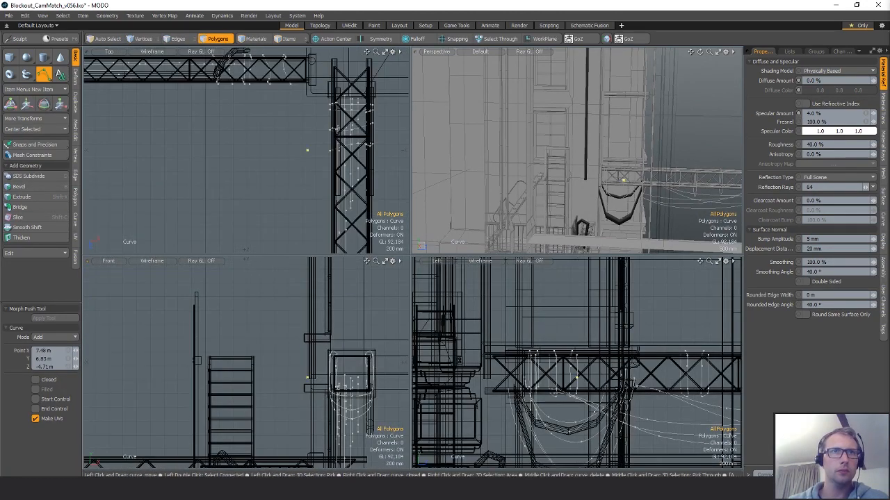
- Extend the curve straight up the wall with four more points, ending at a height of about 14.2 m
{"action": "left_click_drag", "start_coordinate": [314, 272], "coordinate": [304, 319], "text": "alt"}
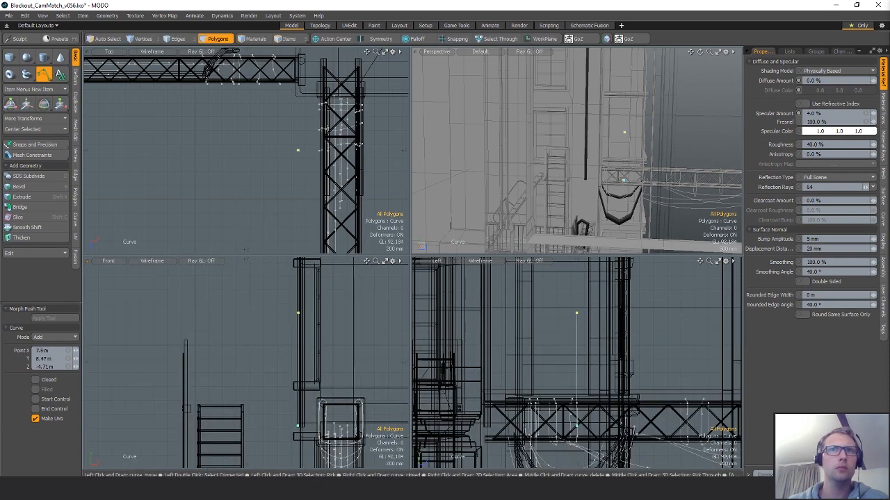
{"action": "scroll", "coordinate": [672, 380], "scroll_direction": "down", "scroll_amount": 3}
{"action": "left_click_drag", "start_coordinate": [604, 326], "coordinate": [596, 377], "text": "alt"}
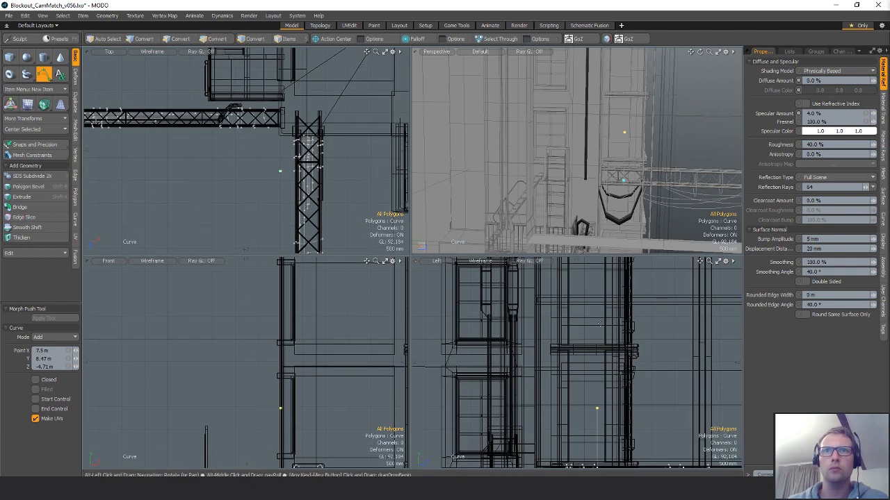
{"action": "left_click", "coordinate": [597, 316]}
{"action": "left_click_drag", "start_coordinate": [597, 316], "coordinate": [592, 377], "text": "alt"}
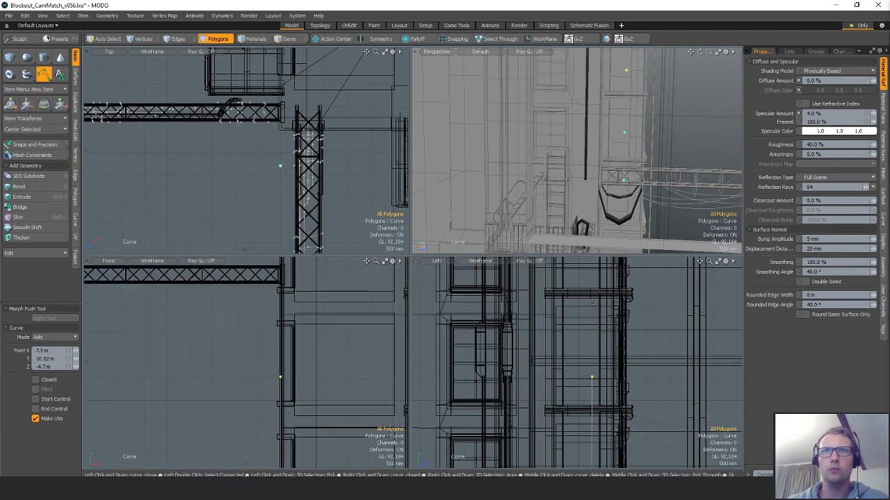
{"action": "left_click_drag", "start_coordinate": [588, 297], "coordinate": [584, 372], "text": "alt+shift"}
{"action": "left_click", "coordinate": [583, 285]}
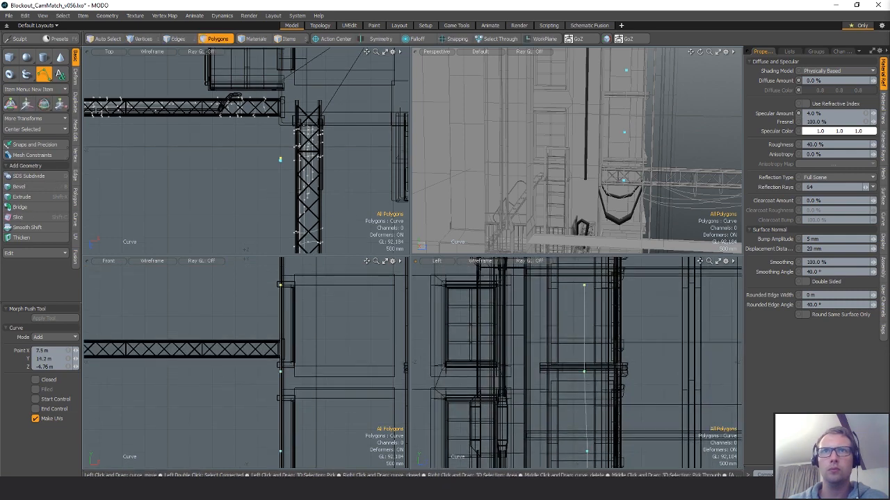
- Move the vertical curve's second point to about 8.41 m and its top point to about 14.34 m high, and finish the curve
{"action": "left_click_drag", "start_coordinate": [587, 459], "coordinate": [570, 271], "text": "alt"}
{"action": "left_click_drag", "start_coordinate": [571, 361], "coordinate": [568, 317], "text": "alt"}
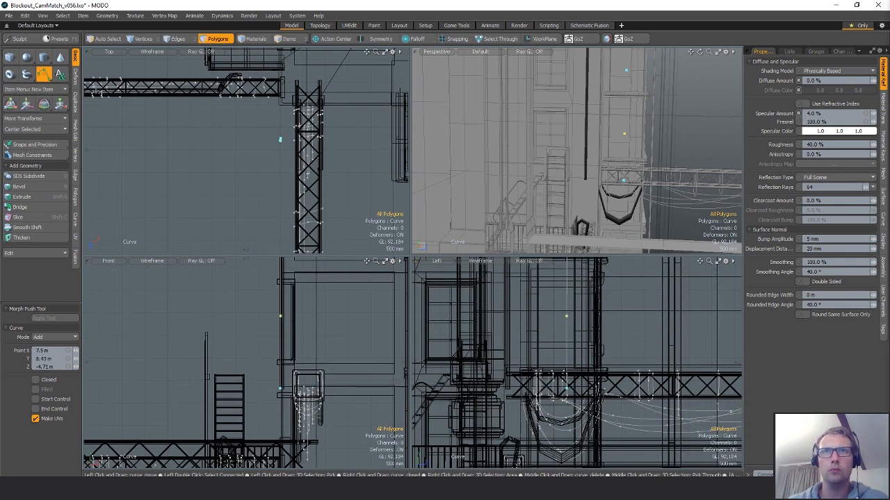
{"action": "left_click_drag", "start_coordinate": [590, 306], "coordinate": [586, 389], "text": "alt"}
{"action": "scroll", "coordinate": [587, 376], "scroll_direction": "down", "scroll_amount": 2}
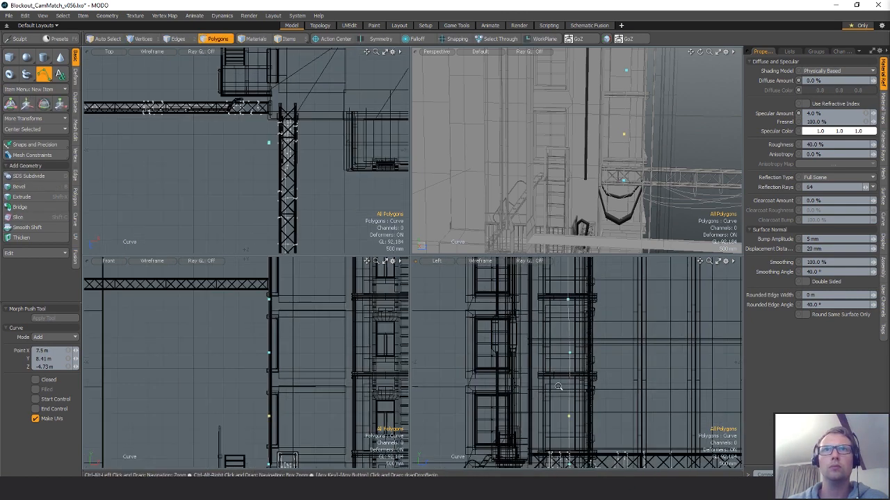
{"action": "left_click_drag", "start_coordinate": [568, 295], "coordinate": [560, 362], "text": "alt"}
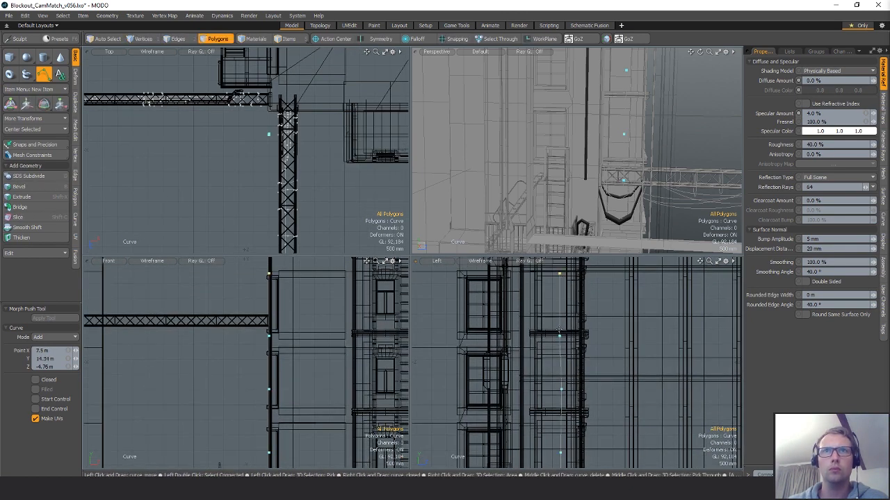
{"action": "left_click_drag", "start_coordinate": [559, 391], "coordinate": [566, 421], "text": "alt+shift"}
{"action": "scroll", "coordinate": [566, 421], "scroll_direction": "down", "scroll_amount": 2}
{"action": "left_click_drag", "start_coordinate": [549, 452], "coordinate": [545, 352], "text": "alt+shift"}
{"action": "key", "text": "q"}
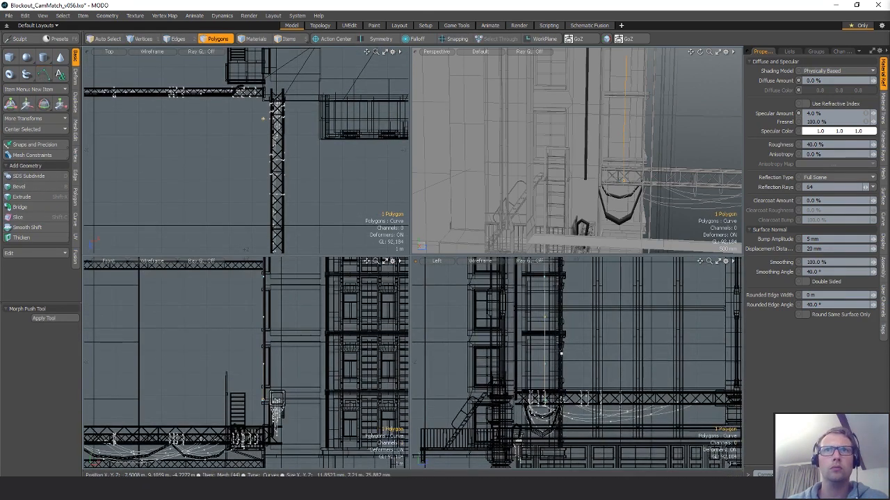
- Move the vertical curve -90 mm in X and -1.27 m in Z, and shift it another 45 mm in X toward the wall
{"action": "key", "text": "w"}
{"action": "left_click_drag", "start_coordinate": [272, 91], "coordinate": [348, 138], "text": "alt+shift"}
{"action": "scroll", "coordinate": [314, 213], "scroll_direction": "up", "scroll_amount": 3}
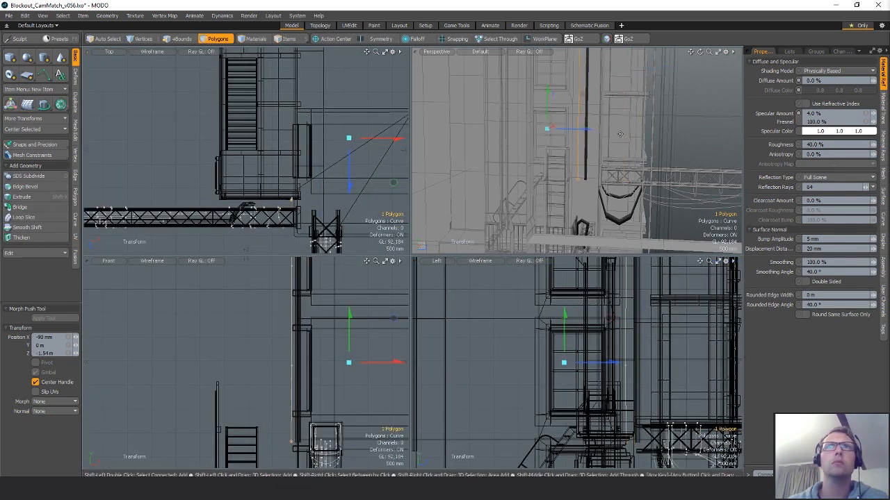
{"action": "left_click_drag", "start_coordinate": [577, 208], "coordinate": [600, 160], "text": "alt"}
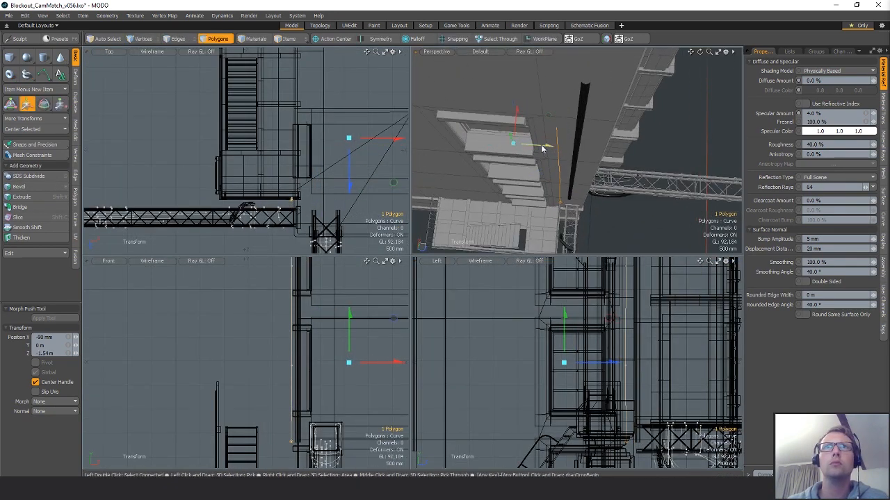
{"action": "left_click_drag", "start_coordinate": [546, 147], "coordinate": [556, 147]}
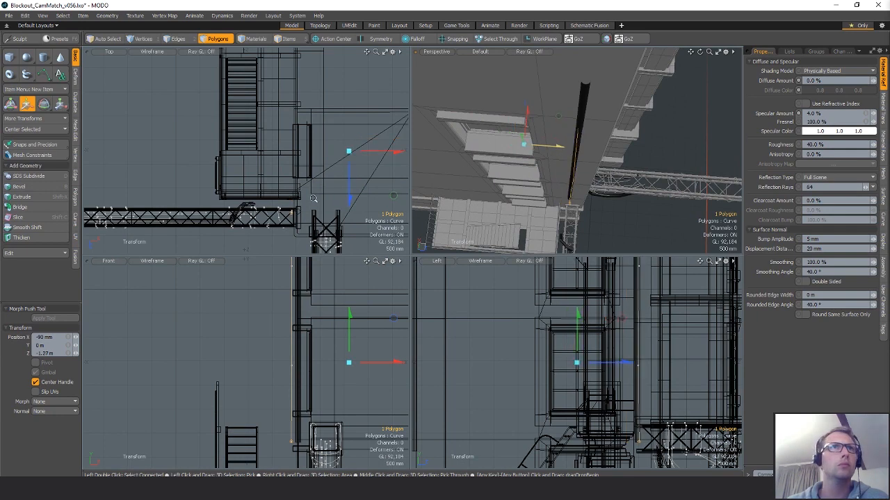
{"action": "left_click_drag", "start_coordinate": [314, 198], "coordinate": [362, 199], "text": "ctrl+alt"}
{"action": "left_click_drag", "start_coordinate": [278, 226], "coordinate": [346, 130], "text": "alt+shift"}
{"action": "left_click_drag", "start_coordinate": [300, 175], "coordinate": [310, 176]}
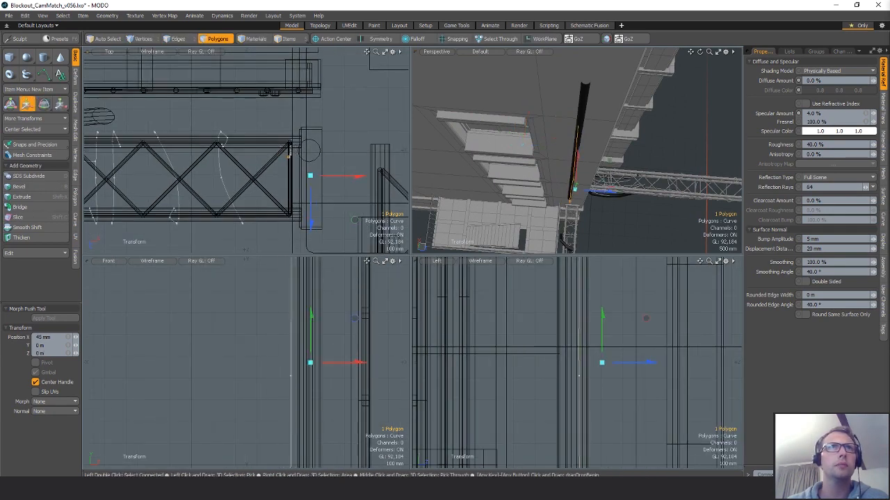
- Move the vertical curve -7.95 m in X and -4.93 m in Z to the corner of the opposite building
{"action": "left_click_drag", "start_coordinate": [602, 371], "coordinate": [320, 358], "text": "ctrl+alt"}
{"action": "left_click_drag", "start_coordinate": [283, 393], "coordinate": [162, 292], "text": "alt+shift"}
{"action": "left_click_drag", "start_coordinate": [313, 99], "coordinate": [302, 62], "text": "alt+shift"}
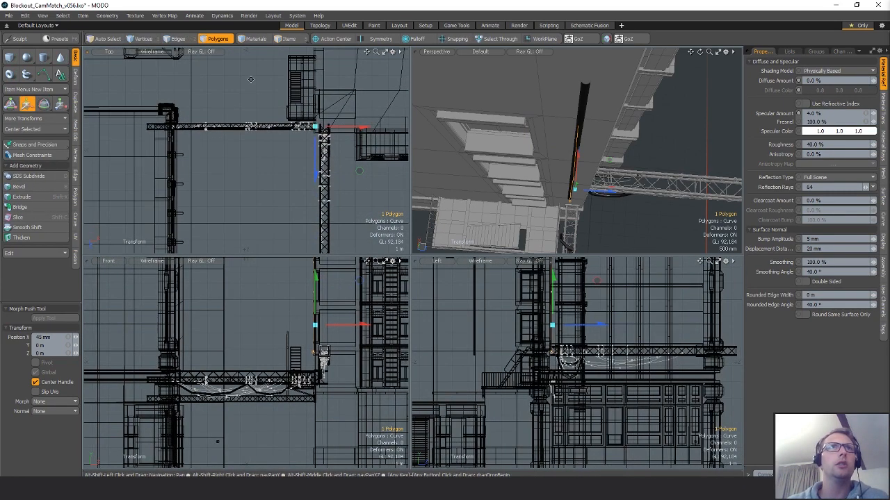
{"action": "key", "text": "q"}
{"action": "left_click_drag", "start_coordinate": [619, 129], "coordinate": [609, 175], "text": "alt"}
{"action": "scroll", "coordinate": [310, 169], "scroll_direction": "down", "scroll_amount": 2}
{"action": "left_click_drag", "start_coordinate": [310, 169], "coordinate": [267, 132], "text": "alt"}
{"action": "key", "text": "w"}
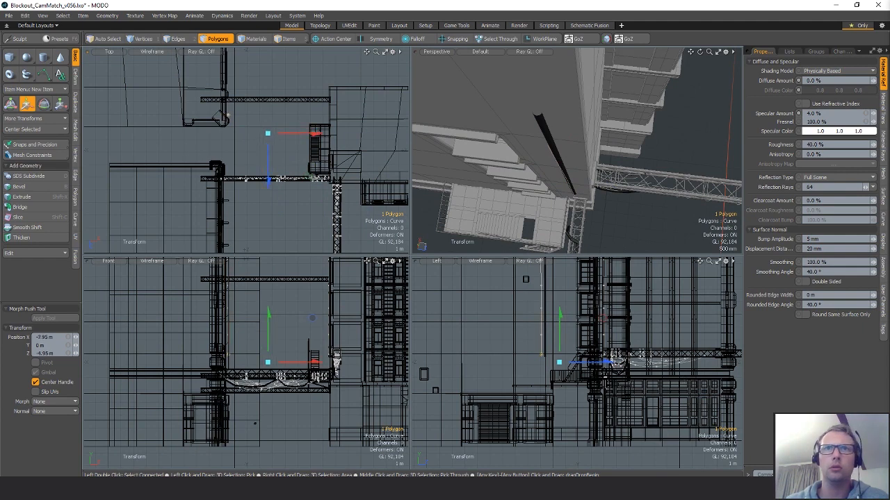
- Fine-tune the vertical curve by -100 mm in X and 50 mm in Z at the building corner, and clear the selection
{"action": "left_click_drag", "start_coordinate": [648, 365], "coordinate": [651, 363]}
{"action": "key", "text": "shift+a"}
{"action": "left_click_drag", "start_coordinate": [632, 208], "coordinate": [604, 153], "text": "alt"}
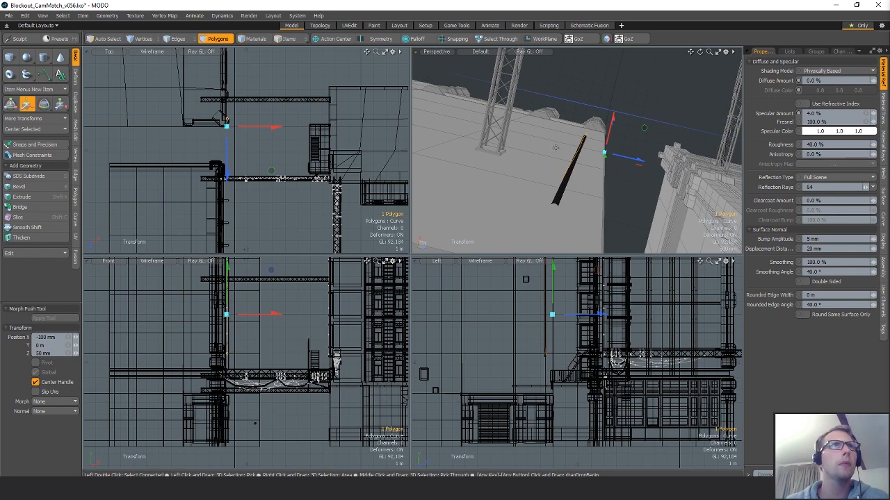
{"action": "left_click_drag", "start_coordinate": [219, 114], "coordinate": [304, 104], "text": "ctrl+alt"}
{"action": "left_click_drag", "start_coordinate": [282, 138], "coordinate": [283, 137]}
{"action": "key", "text": "q"}
{"action": "left_click", "coordinate": [326, 147]}
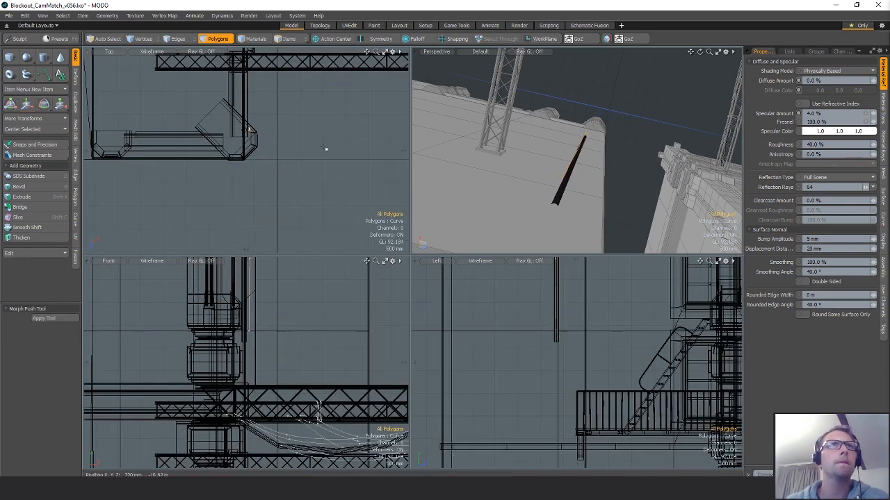
- Select one thin hanging cable curve beneath the truss, next to the thick draped pipe
{"action": "left_click_drag", "start_coordinate": [584, 139], "coordinate": [562, 188], "text": "alt"}
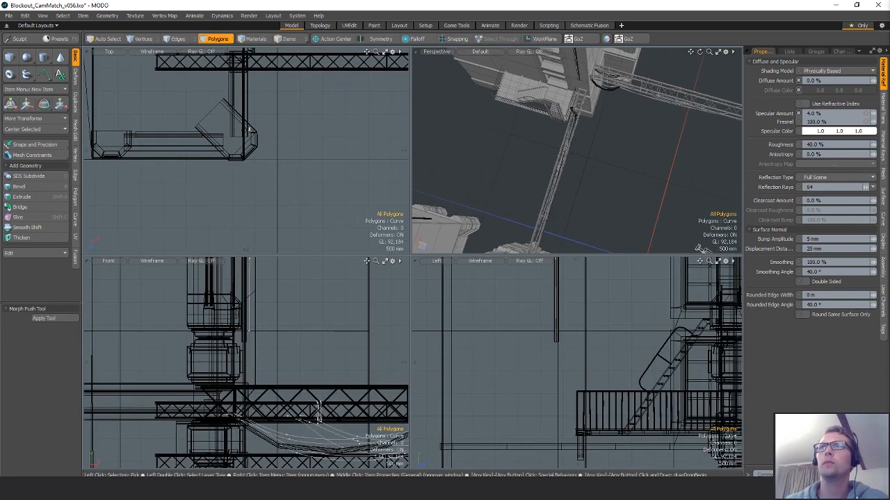
{"action": "left_click_drag", "start_coordinate": [526, 187], "coordinate": [610, 177], "text": "alt"}
{"action": "left_click", "coordinate": [548, 176]}
{"action": "left_click", "coordinate": [548, 176]}
{"action": "key", "text": "shift+a"}
{"action": "left_click", "coordinate": [668, 188]}
{"action": "left_click_drag", "start_coordinate": [668, 188], "coordinate": [611, 160], "text": "alt"}
{"action": "left_click", "coordinate": [579, 160]}
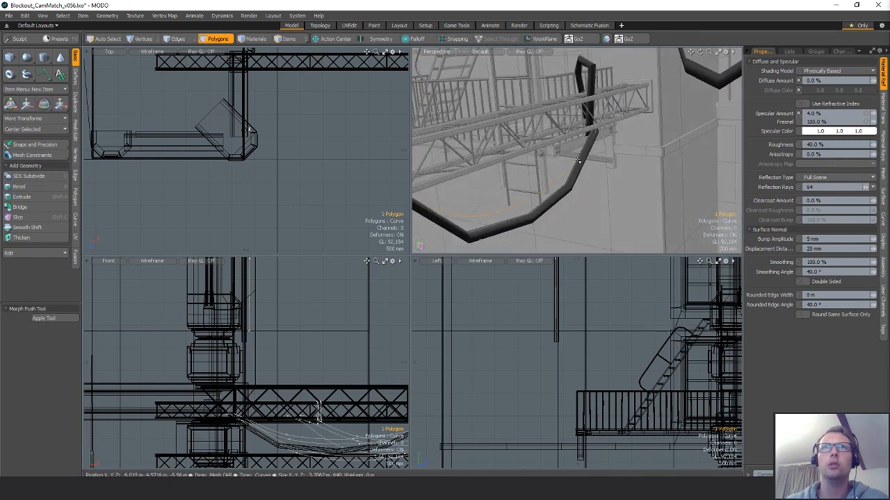
{"action": "key", "text": "c"}
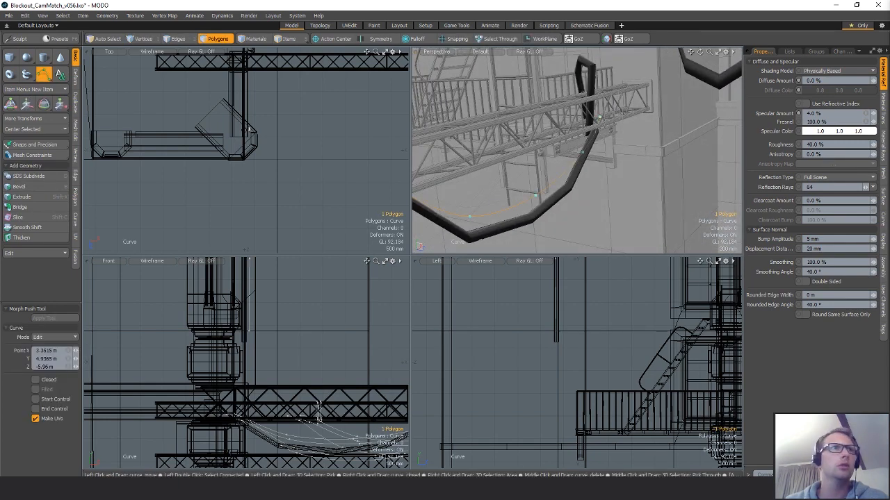
{"action": "left_click_drag", "start_coordinate": [317, 409], "coordinate": [215, 328], "text": "alt+shift"}
{"action": "left_click_drag", "start_coordinate": [216, 328], "coordinate": [206, 383], "text": "alt+shift"}
{"action": "left_click", "coordinate": [54, 337]}
{"action": "left_click", "coordinate": [60, 331]}
{"action": "left_click_drag", "start_coordinate": [574, 177], "coordinate": [643, 198], "text": "alt"}
{"action": "key", "text": "space"}
- Add the neighboring hanging cable to the selection and move both 170 mm in Z to the truss's side
{"action": "left_click", "coordinate": [549, 213], "text": "shift"}
{"action": "key", "text": "shift+a"}
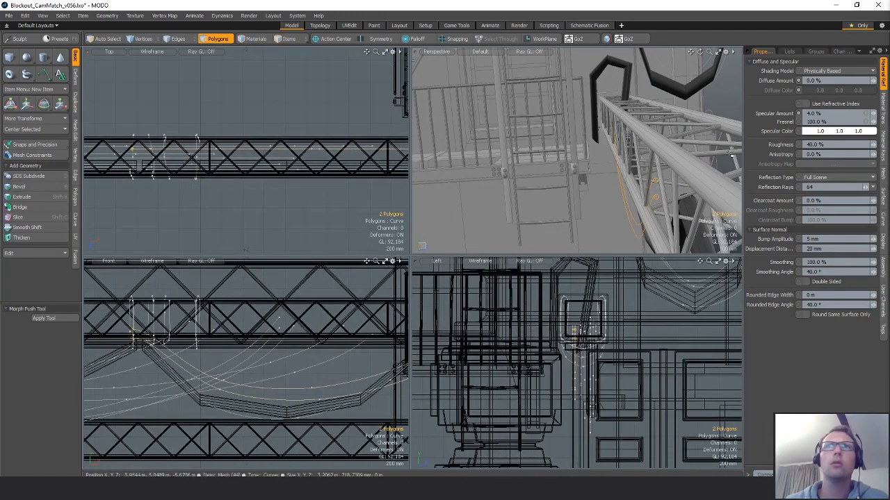
{"action": "left_click_drag", "start_coordinate": [730, 154], "coordinate": [666, 182], "text": "alt"}
{"action": "key", "text": "w"}
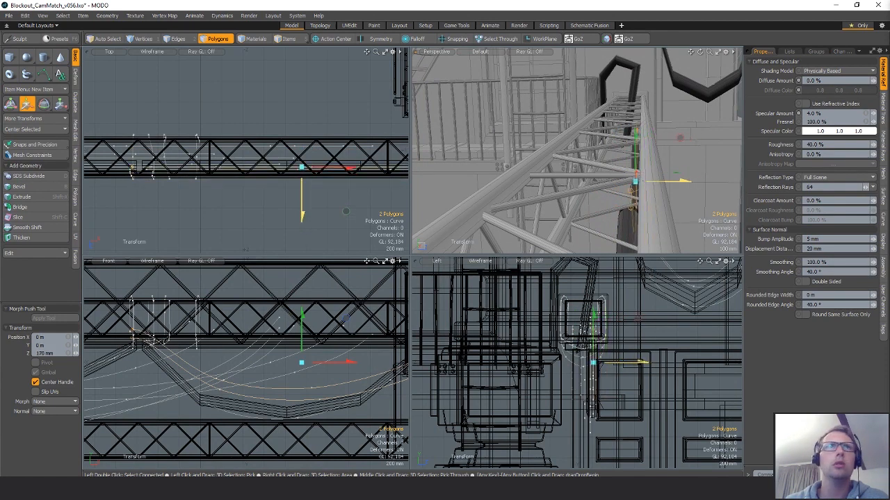
- Exclude the vertices at the far end of both cables and shift the other eight along Z to the truss's outer edge
{"action": "key", "text": "alt+1"}
{"action": "left_click_drag", "start_coordinate": [204, 174], "coordinate": [134, 165], "text": "alt"}
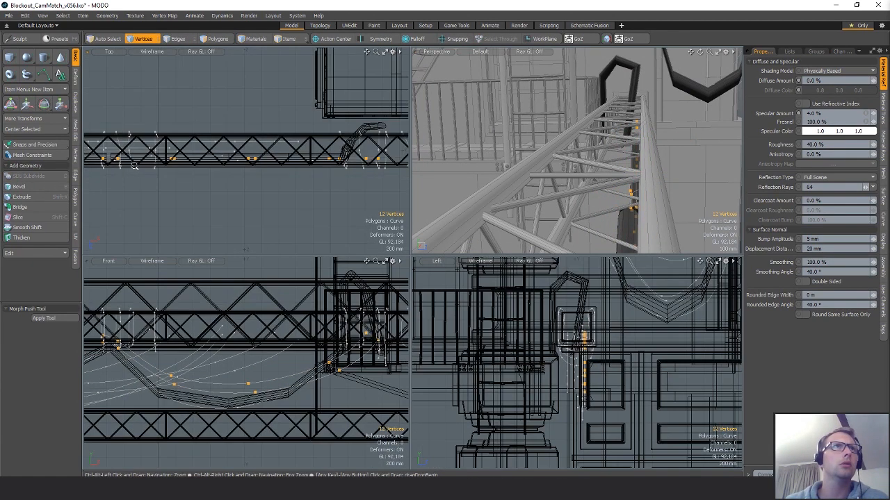
{"action": "mouse_move", "coordinate": [126, 171]}
{"action": "right_mouse_down", "text": "ctrl"}
{"action": "mouse_move", "coordinate": [87, 165]}
{"action": "mouse_move", "coordinate": [176, 132]}
{"action": "right_mouse_up", "text": "ctrl"}
{"action": "key", "text": "w"}
{"action": "left_click_drag", "start_coordinate": [276, 191], "coordinate": [276, 212]}
{"action": "key", "text": "q"}
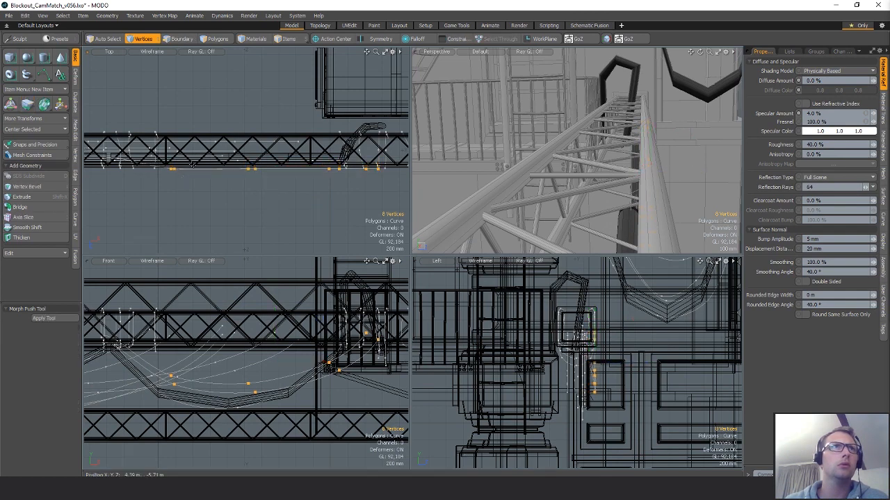
- Deselect the next vertices along the two cables and adjust the remaining six along Z
{"action": "key", "text": "w"}
{"action": "key", "text": "q"}
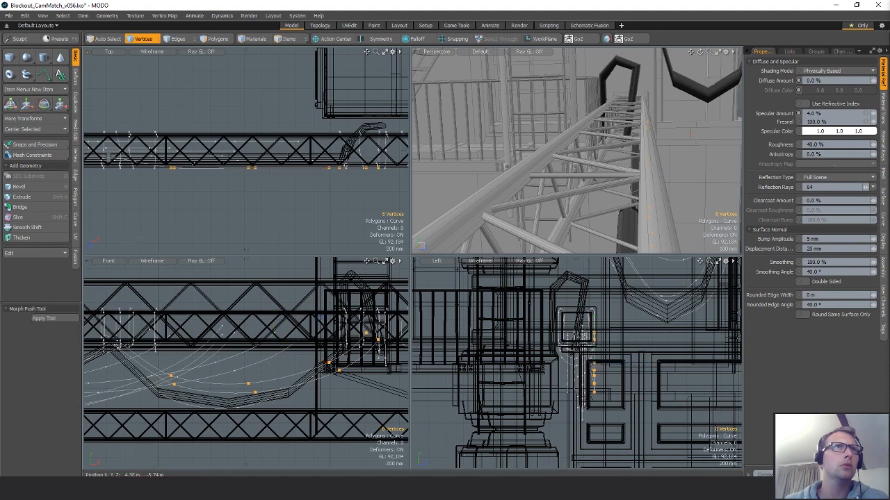
{"action": "right_click_drag", "start_coordinate": [213, 151], "coordinate": [154, 192], "text": "ctrl"}
{"action": "key", "text": "w"}
{"action": "left_click_drag", "start_coordinate": [314, 214], "coordinate": [312, 194]}
{"action": "key", "text": "q"}
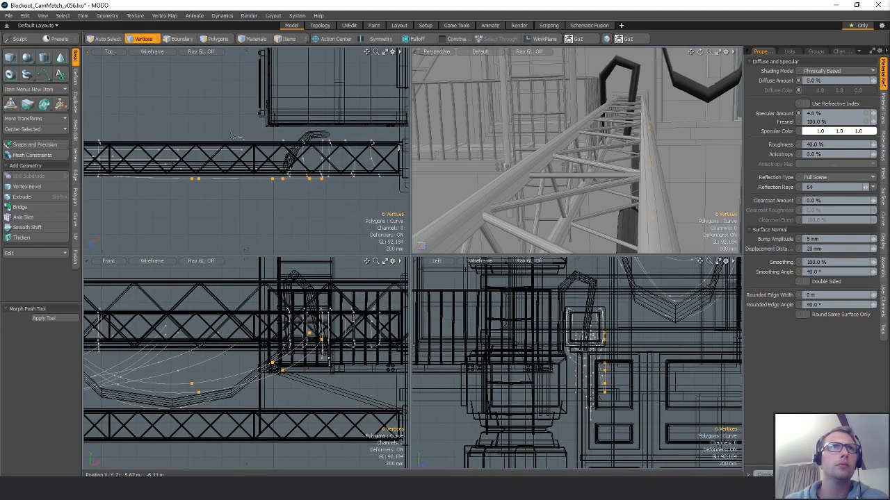
- Pull the two end vertices of the cables slightly back toward the truss in Z and return to polygon selection
{"action": "key", "text": "w"}
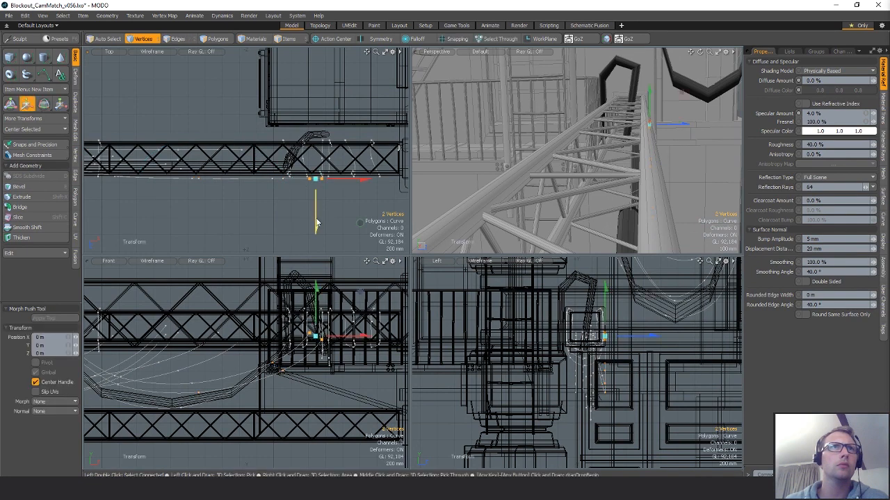
{"action": "key", "text": "space"}
{"action": "key", "text": "space"}
{"action": "key", "text": "space"}
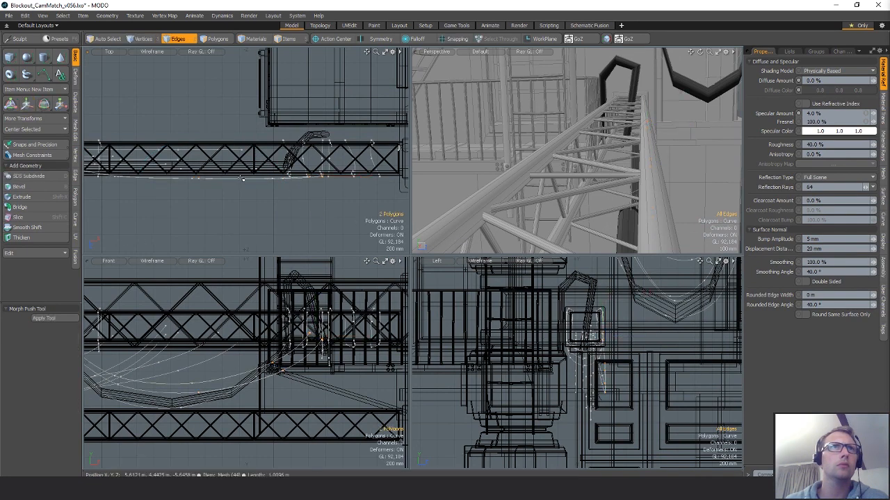
- Select one of the two cables and scale its six vertices to 130.5% in Z
{"action": "left_click_drag", "start_coordinate": [661, 182], "coordinate": [590, 182], "text": "alt"}
{"action": "left_click", "coordinate": [598, 207]}
{"action": "key", "text": "w"}
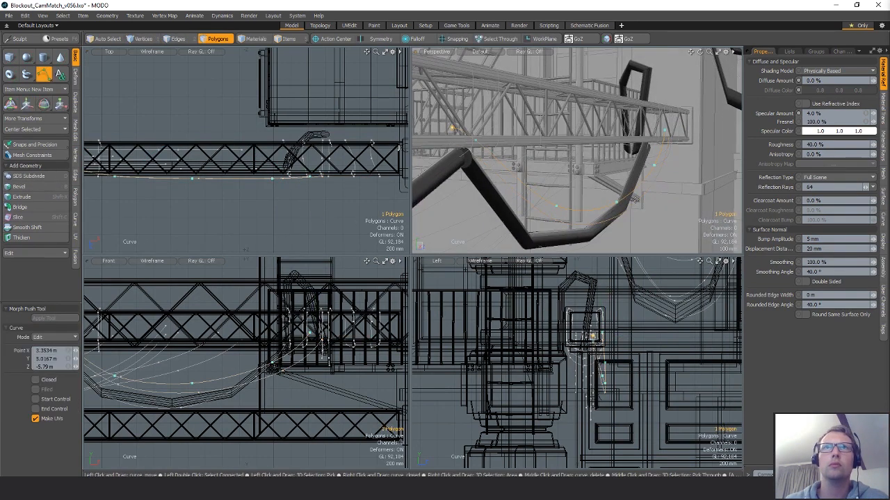
{"action": "left_click_drag", "start_coordinate": [651, 166], "coordinate": [634, 168]}
{"action": "left_click_drag", "start_coordinate": [224, 169], "coordinate": [237, 183], "text": "alt"}
{"action": "key", "text": "alt+1"}
{"action": "key", "text": "r"}
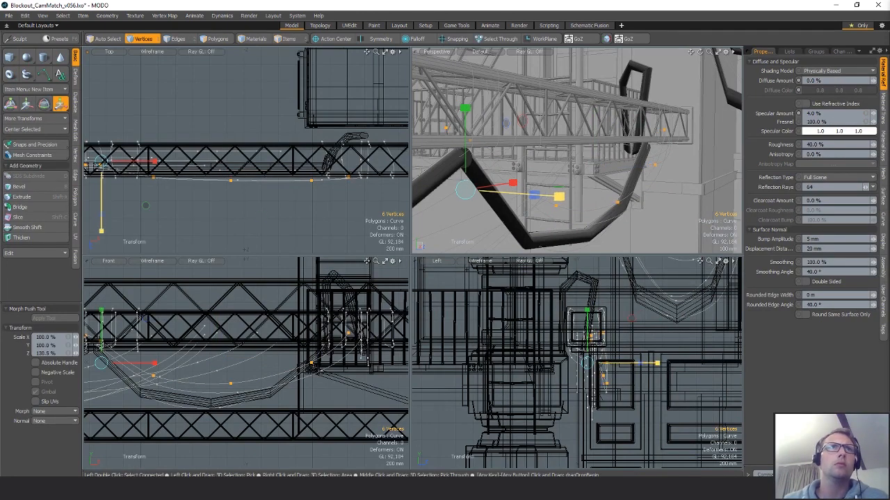
{"action": "key", "text": "q"}
- Select both hanging cables as polygons and scale them to 89.5% in X
{"action": "left_click_drag", "start_coordinate": [588, 211], "coordinate": [619, 192], "text": "alt"}
{"action": "key", "text": "2"}
{"action": "key", "text": "3"}
{"action": "left_click", "coordinate": [588, 186]}
{"action": "key", "text": "r"}
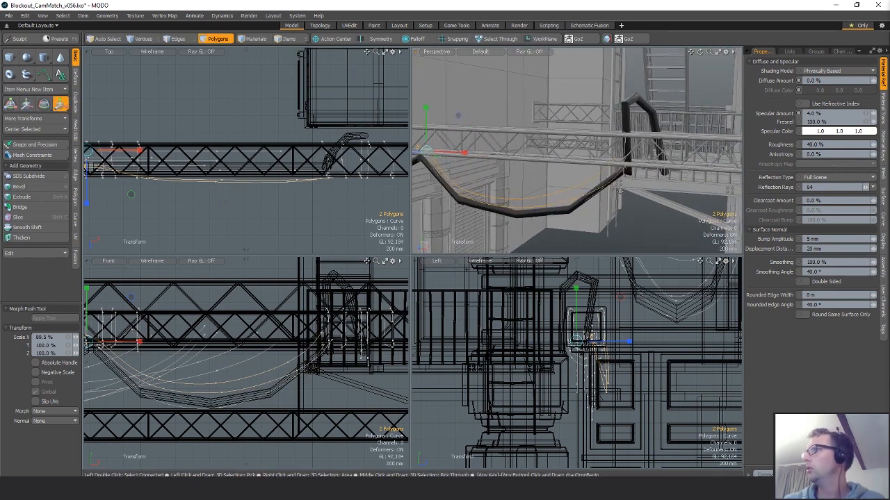
{"action": "key", "text": "space"}
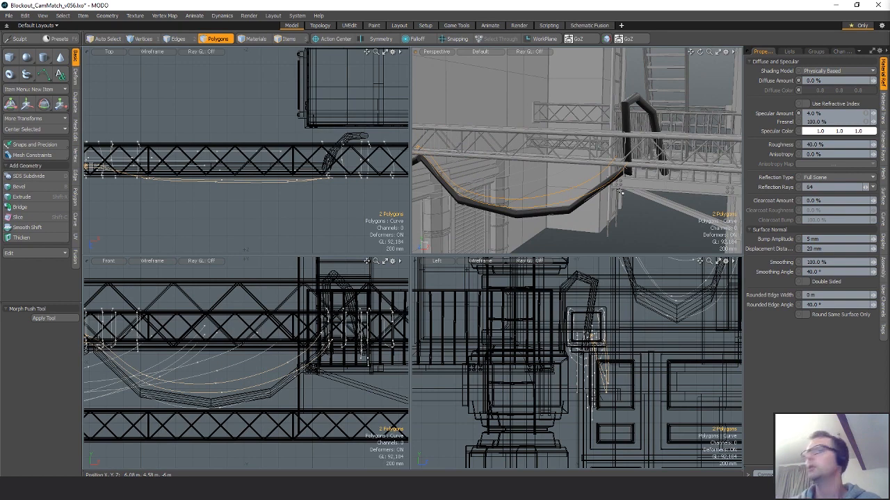
- Select one hanging cable and extend it with the Curve tool's Add mode up the truss's outer side toward the top edge
{"action": "left_click_drag", "start_coordinate": [639, 197], "coordinate": [604, 181], "text": "alt"}
{"action": "key", "text": "c"}
{"action": "key", "text": "space"}
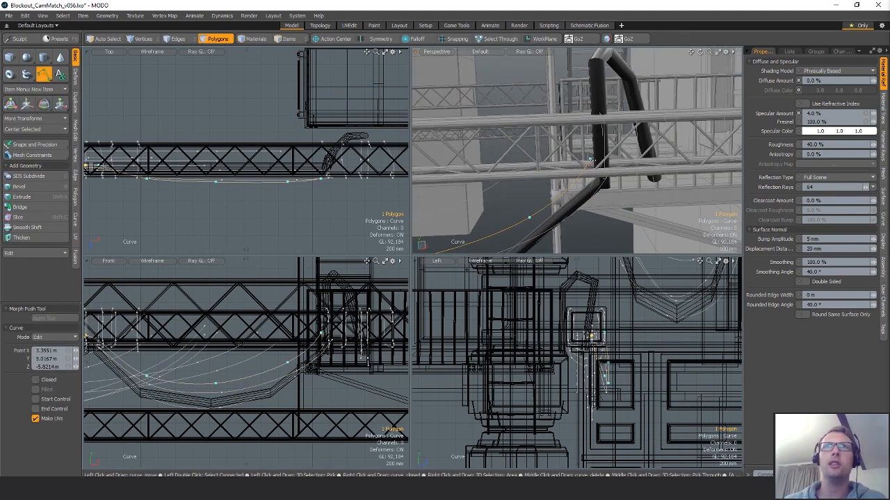
{"action": "left_click", "coordinate": [41, 338]}
{"action": "left_click", "coordinate": [42, 327]}
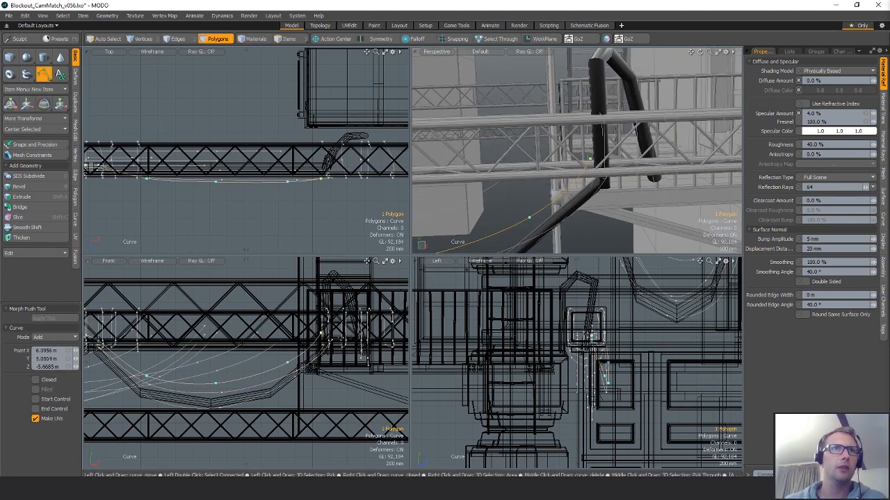
{"action": "left_click_drag", "start_coordinate": [341, 338], "coordinate": [306, 380], "text": "alt+shift"}
{"action": "left_click_drag", "start_coordinate": [306, 380], "coordinate": [348, 380], "text": "ctrl+alt"}
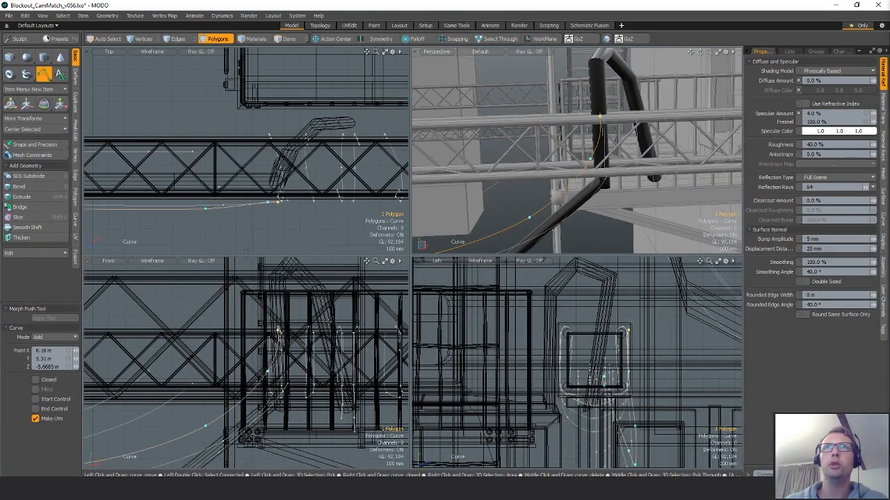
- Continue the cable curve across the top of the truss, down its inner side and over to the balcony edge
{"action": "left_click_drag", "start_coordinate": [538, 185], "coordinate": [542, 143], "text": "alt"}
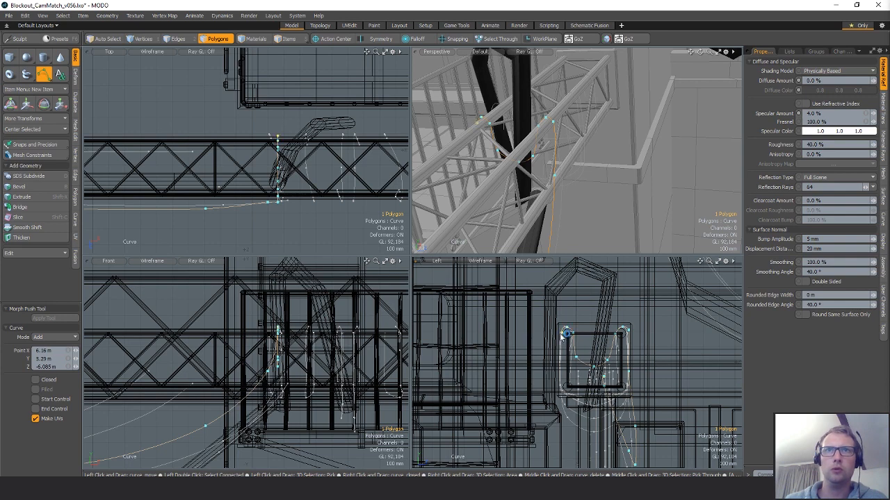
{"action": "left_click_drag", "start_coordinate": [545, 174], "coordinate": [602, 202], "text": "alt"}
{"action": "left_click_drag", "start_coordinate": [549, 395], "coordinate": [567, 391], "text": "alt"}
{"action": "left_click", "coordinate": [567, 403]}
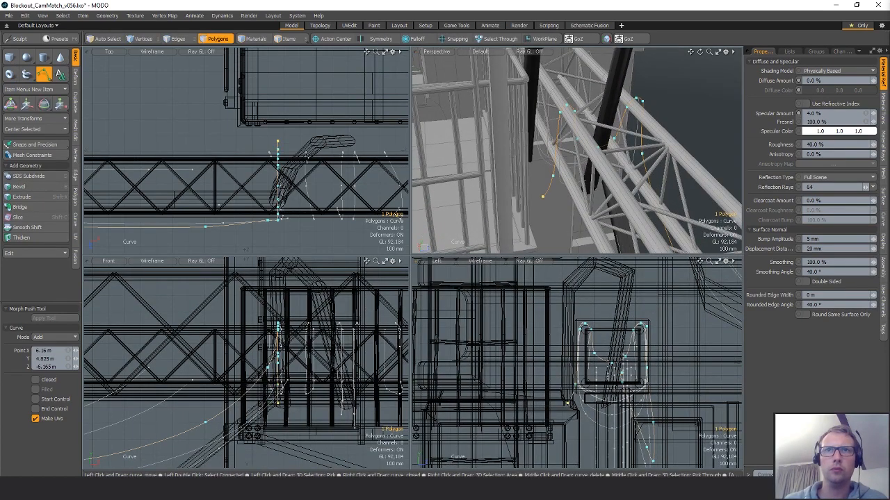
{"action": "left_click_drag", "start_coordinate": [589, 220], "coordinate": [578, 278], "text": "alt"}
{"action": "left_click_drag", "start_coordinate": [573, 235], "coordinate": [565, 239], "text": "alt"}
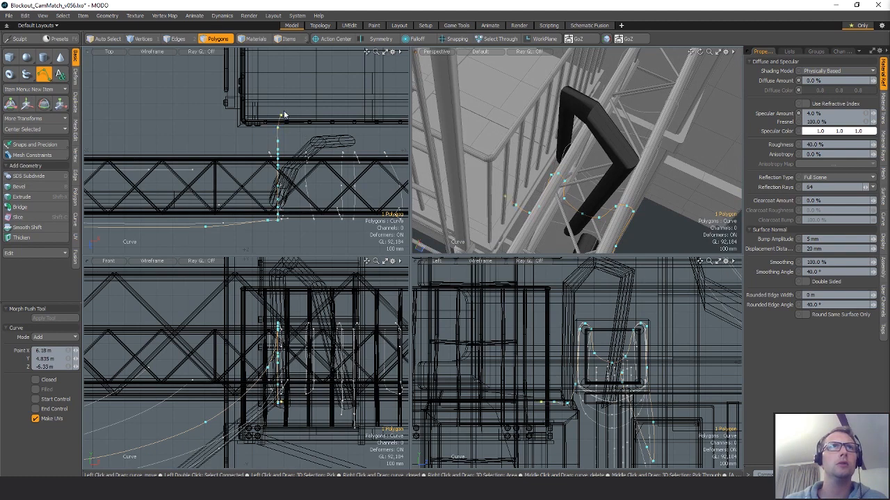
- Extend the curve along the inside of the balcony railing to about X 7.545 m and finish the curve
{"action": "left_click_drag", "start_coordinate": [284, 115], "coordinate": [183, 145], "text": "alt+shift"}
{"action": "left_click", "coordinate": [253, 136]}
{"action": "left_click", "coordinate": [335, 142]}
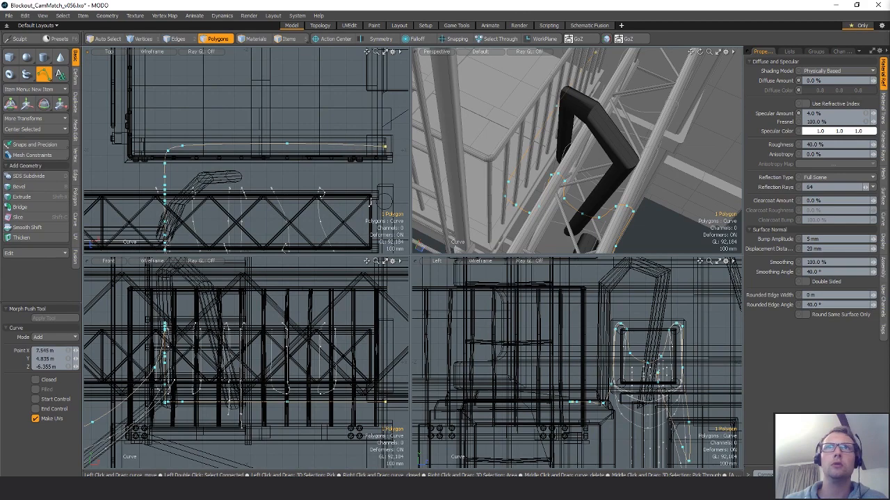
{"action": "left_click_drag", "start_coordinate": [633, 143], "coordinate": [614, 128], "text": "alt"}
{"action": "key", "text": "space"}
- Convert the cable to a vertex selection and deselect the vertices of its sagging section, keeping 15 vertices
{"action": "left_click_drag", "start_coordinate": [178, 224], "coordinate": [289, 183], "text": "alt"}
{"action": "key", "text": "alt+1"}
{"action": "scroll", "coordinate": [289, 183], "scroll_direction": "down", "scroll_amount": 1}
{"action": "right_click_drag", "start_coordinate": [367, 209], "coordinate": [313, 182], "text": "ctrl"}
{"action": "mouse_move", "coordinate": [248, 177]}
{"action": "left_mouse_down", "text": "alt"}
{"action": "mouse_move", "coordinate": [306, 183]}
{"action": "mouse_move", "coordinate": [151, 183]}
{"action": "mouse_move", "coordinate": [256, 179]}
{"action": "left_mouse_up", "text": "alt"}
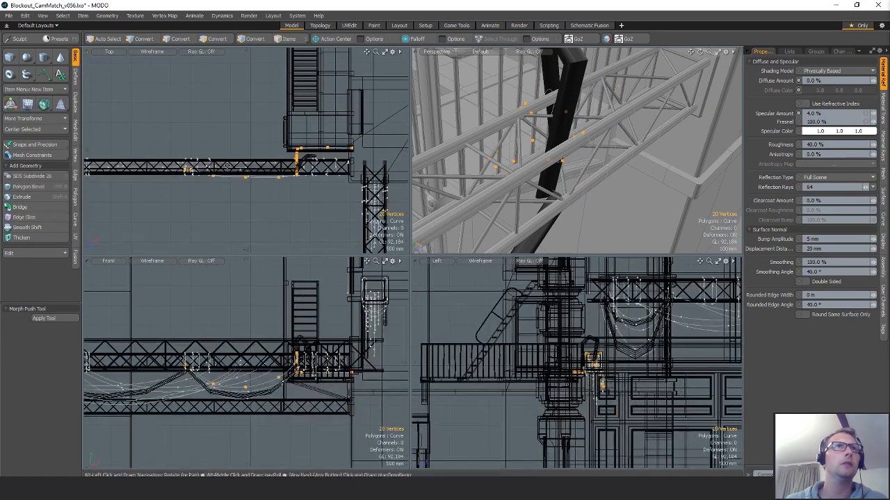
{"action": "mouse_move", "coordinate": [256, 175]}
{"action": "right_mouse_down", "text": "ctrl"}
{"action": "mouse_move", "coordinate": [313, 209]}
{"action": "mouse_move", "coordinate": [278, 173]}
{"action": "right_mouse_up", "text": "ctrl"}
{"action": "left_click_drag", "start_coordinate": [350, 162], "coordinate": [306, 183], "text": "alt"}
{"action": "scroll", "coordinate": [244, 212], "scroll_direction": "up", "scroll_amount": 2}
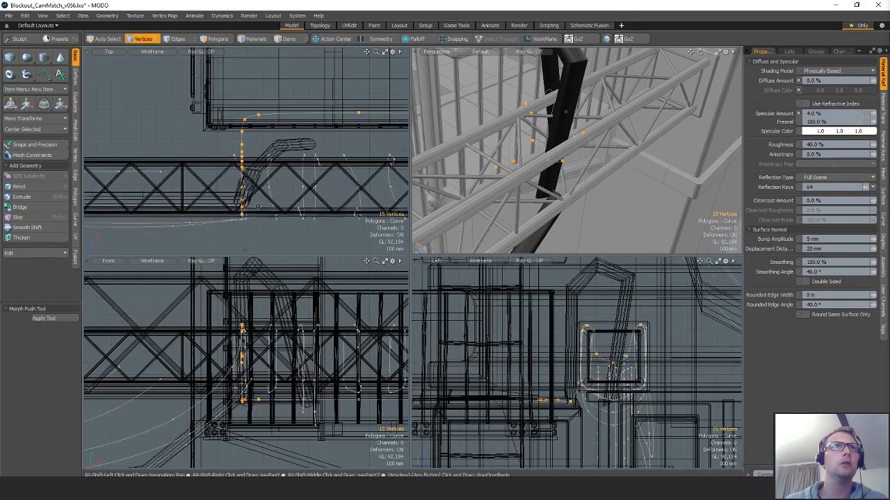
- Deselect the vertices at the balcony end and rotate the remaining 13 by -19° in Y around the truss's outer edge
{"action": "key", "text": "e"}
{"action": "left_click_drag", "start_coordinate": [273, 141], "coordinate": [247, 160], "text": "alt+shift"}
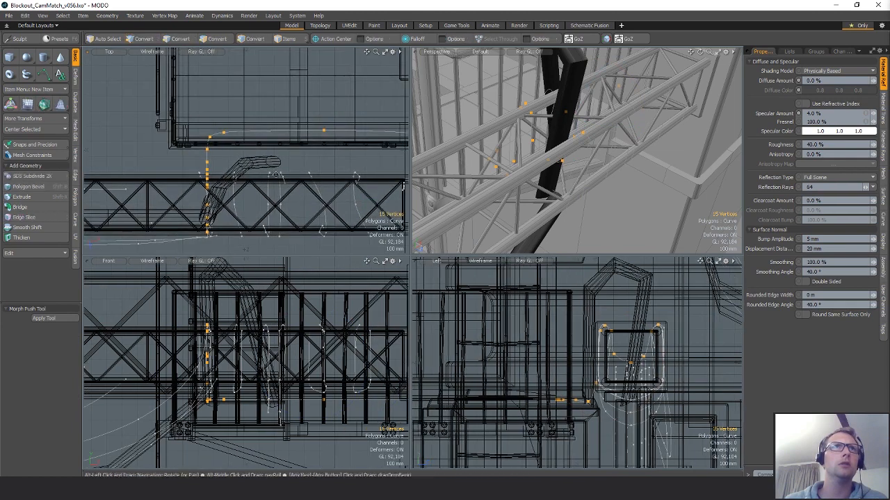
{"action": "scroll", "coordinate": [246, 160], "scroll_direction": "down", "scroll_amount": 2}
{"action": "right_click_drag", "start_coordinate": [275, 104], "coordinate": [358, 159], "text": "ctrl"}
{"action": "key", "text": "e"}
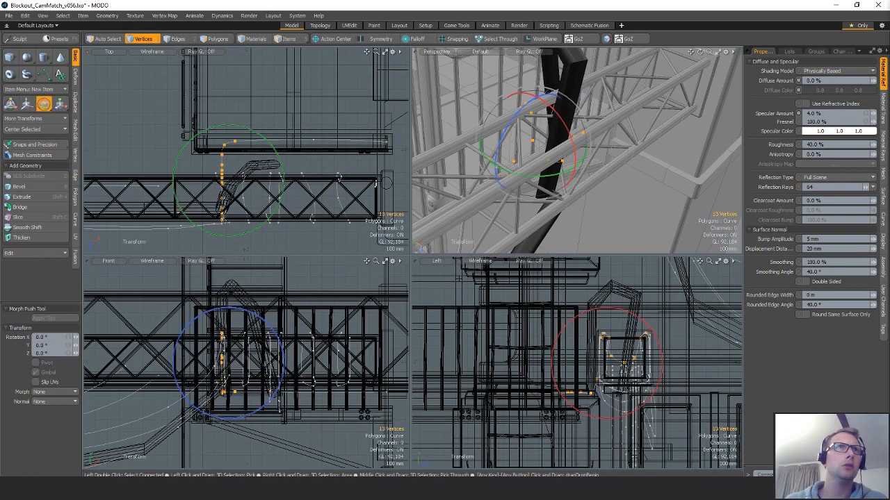
{"action": "left_click", "coordinate": [224, 221]}
{"action": "left_click_drag", "start_coordinate": [250, 175], "coordinate": [267, 171]}
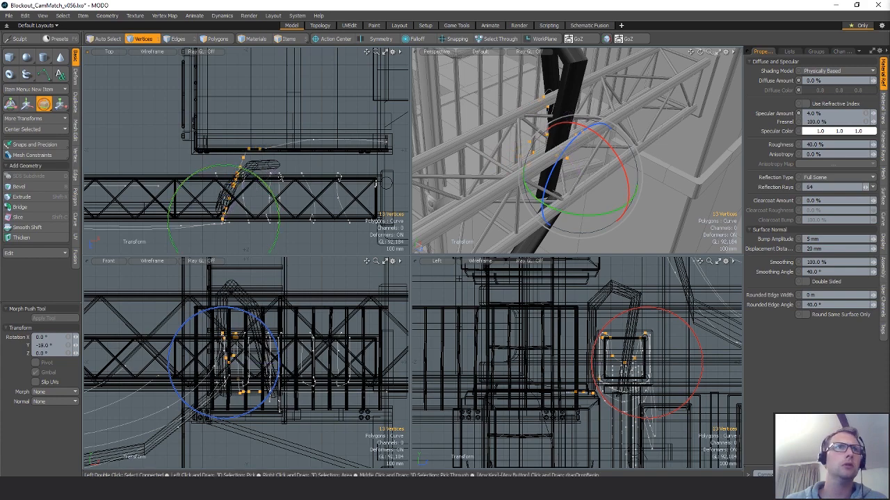
- Shift the 13 rotated vertices slightly in X and move them about -13 mm in Z
{"action": "key", "text": "q"}
{"action": "key", "text": "shift+a"}
{"action": "key", "text": "w"}
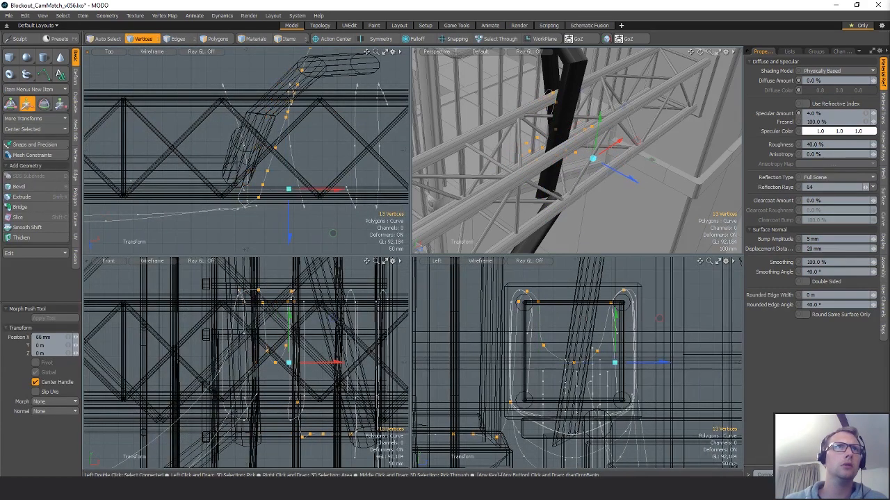
{"action": "left_click_drag", "start_coordinate": [304, 197], "coordinate": [299, 196]}
{"action": "left_click_drag", "start_coordinate": [619, 282], "coordinate": [615, 282]}
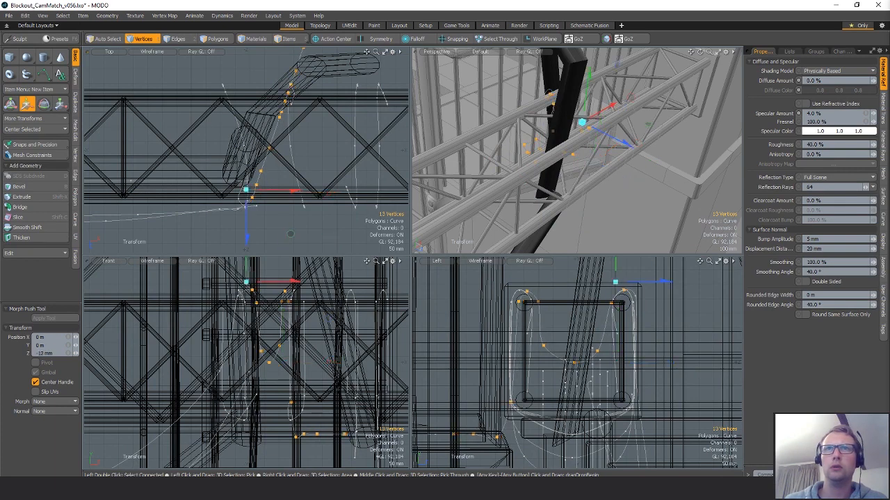
{"action": "key", "text": "space"}
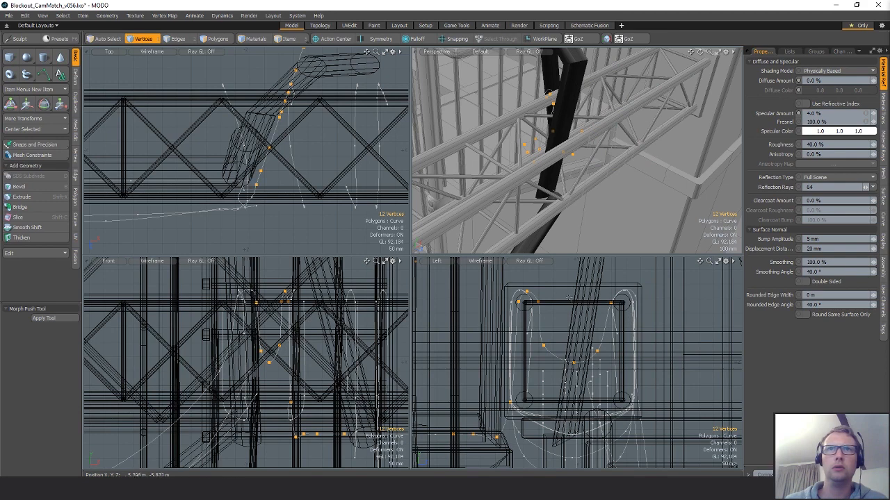
- Move the next 12 vertices about -12 mm in Z, and nudge the last seven about -2 mm in Y
{"action": "key", "text": "w"}
{"action": "left_click_drag", "start_coordinate": [610, 292], "coordinate": [607, 292]}
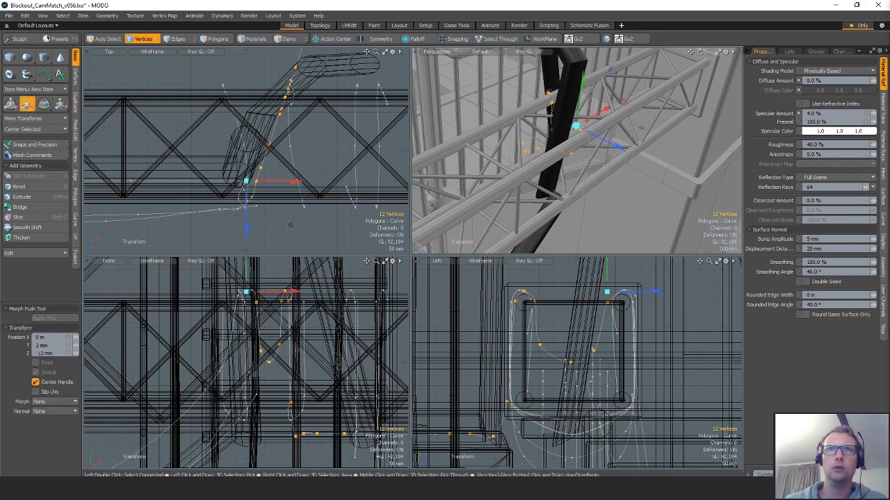
{"action": "key", "text": "space"}
{"action": "mouse_move", "coordinate": [529, 294]}
{"action": "right_mouse_down", "text": "ctrl"}
{"action": "mouse_move", "coordinate": [595, 276]}
{"action": "mouse_move", "coordinate": [565, 283]}
{"action": "right_mouse_up", "text": "ctrl"}
{"action": "key", "text": "w"}
{"action": "left_click_drag", "start_coordinate": [564, 285], "coordinate": [541, 289]}
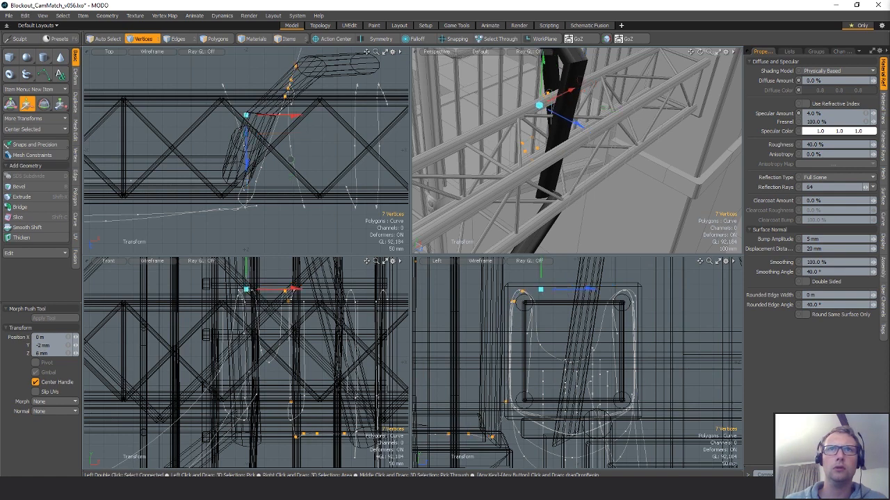
- Deselect the vertex above the truss's inner top corner and move the remaining six -4 mm in Y and -8 mm in Z
{"action": "key", "text": "space"}
{"action": "right_click_drag", "start_coordinate": [525, 276], "coordinate": [516, 298], "text": "ctrl"}
{"action": "key", "text": "w"}
{"action": "left_click_drag", "start_coordinate": [545, 281], "coordinate": [543, 282]}
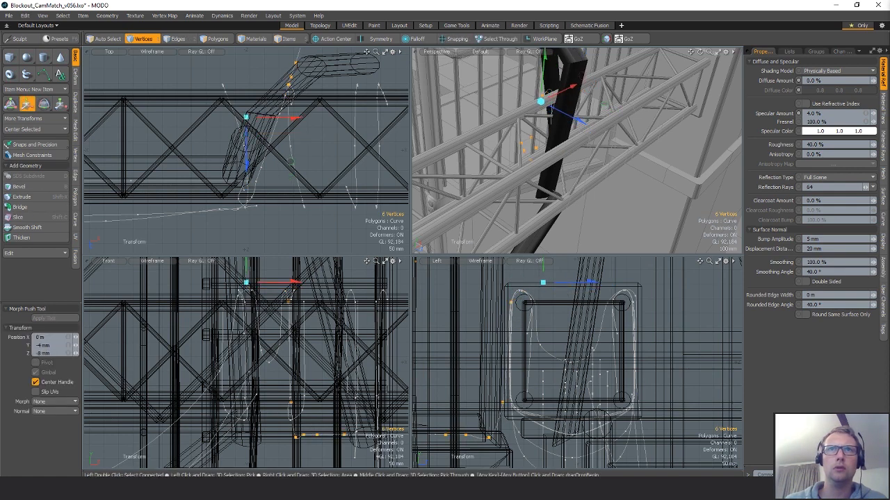
- Deselect the upper vertex on the truss's inner side and move the other five about 40 mm in X and -5 mm in Z
{"action": "left_click_drag", "start_coordinate": [319, 86], "coordinate": [275, 155], "text": "alt"}
{"action": "scroll", "coordinate": [274, 155], "scroll_direction": "down", "scroll_amount": 2}
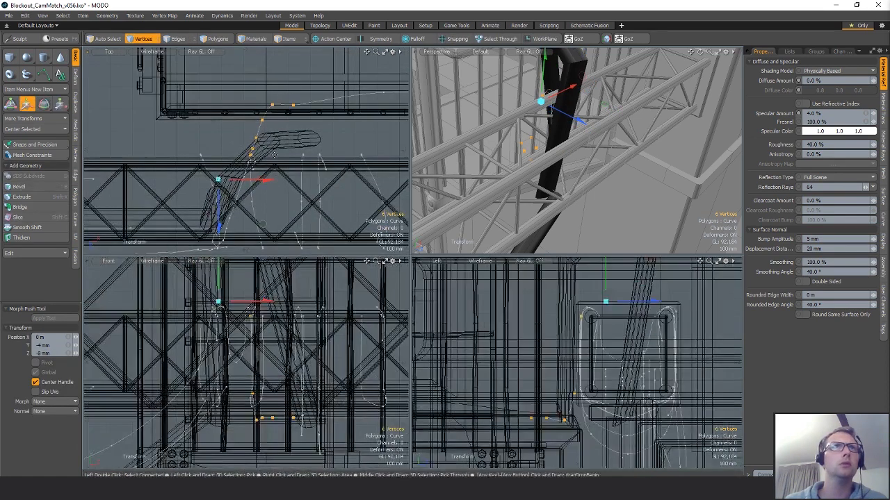
{"action": "key", "text": "space"}
{"action": "right_click_drag", "start_coordinate": [573, 310], "coordinate": [588, 324], "text": "ctrl"}
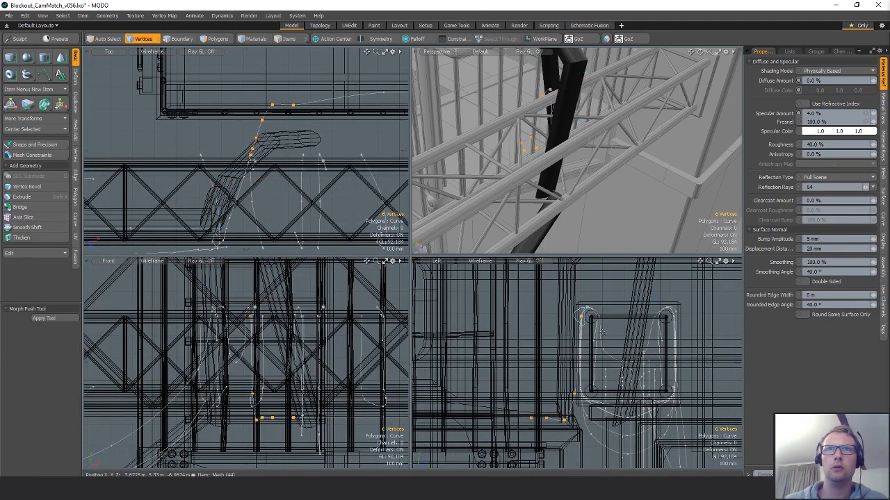
{"action": "key", "text": "w"}
{"action": "left_click_drag", "start_coordinate": [309, 169], "coordinate": [318, 168]}
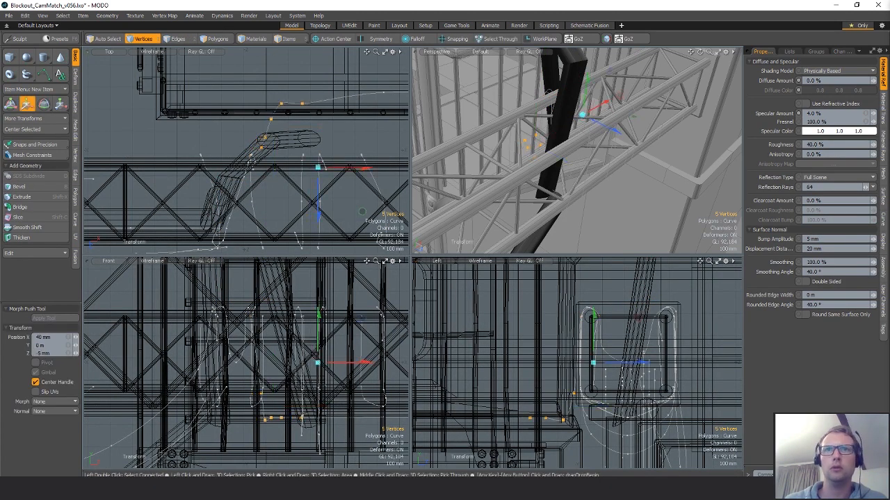
{"action": "key", "text": "space"}
- Try to lower the four vertices at the balcony in Y with the lower truss-side vertex deselected
{"action": "left_click_drag", "start_coordinate": [479, 181], "coordinate": [556, 162], "text": "alt"}
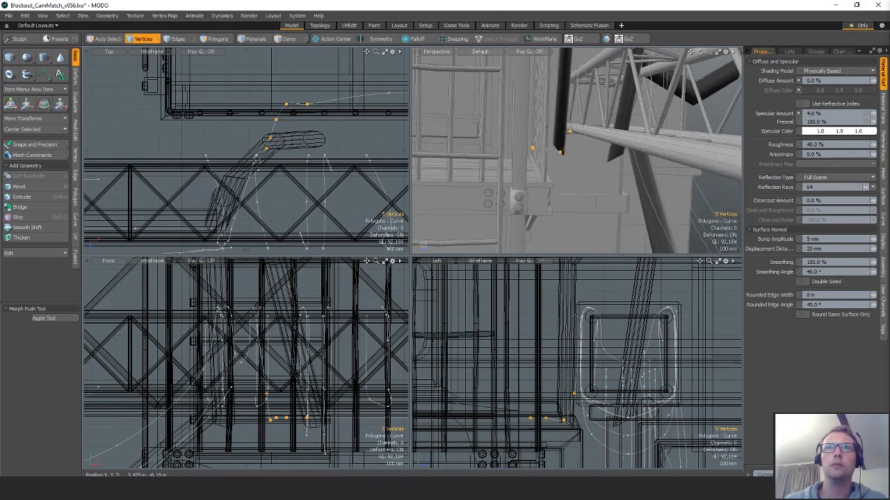
{"action": "left_click", "coordinate": [574, 393], "text": "ctrl"}
{"action": "key", "text": "w"}
{"action": "left_click_drag", "start_coordinate": [605, 299], "coordinate": [606, 309]}
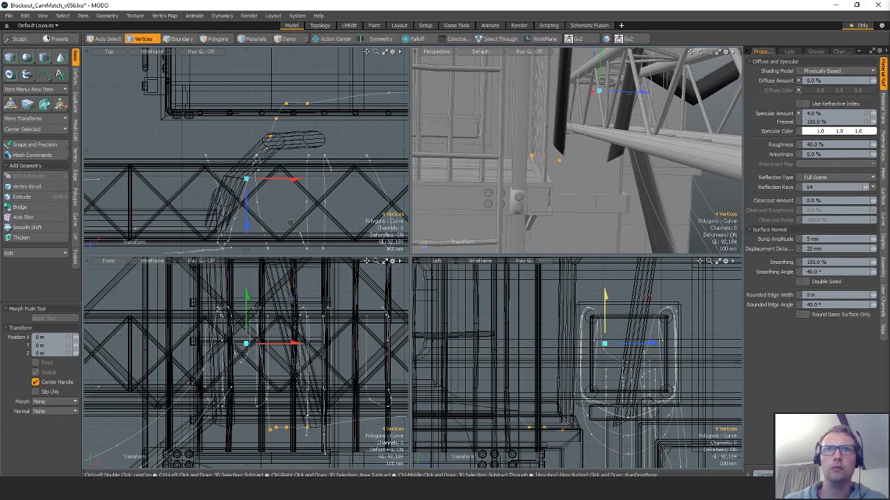
{"action": "key", "text": "ctrl+z"}
- Reselect the five vertices at the balcony end of the cable and move them -115 mm in Y and about -39 mm in Z
{"action": "key", "text": "space"}
{"action": "right_click_drag", "start_coordinate": [553, 406], "coordinate": [556, 404]}
{"action": "key", "text": "w"}
{"action": "left_click_drag", "start_coordinate": [575, 356], "coordinate": [566, 381]}
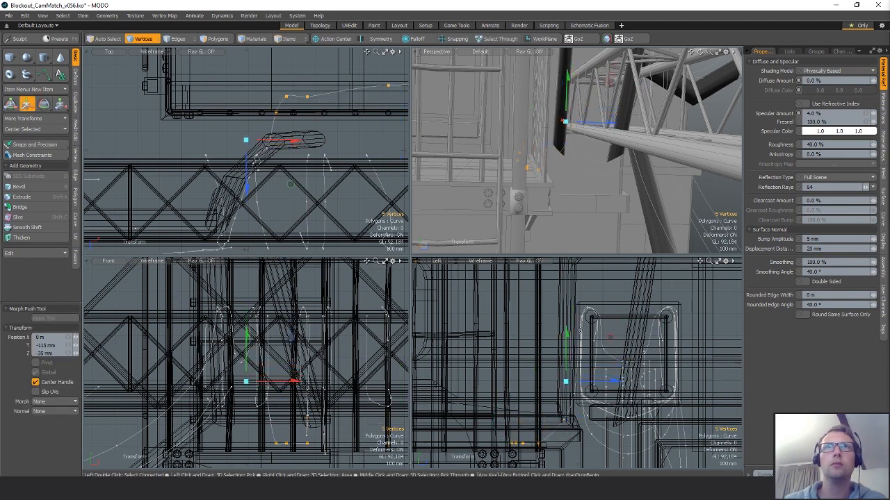
- Select the other hanging cable as a polygon and set the Curve tool to Add mode for it
{"action": "left_click_drag", "start_coordinate": [580, 209], "coordinate": [541, 255], "text": "alt"}
{"action": "key", "text": "space"}
{"action": "key", "text": "space"}
{"action": "key", "text": "space"}
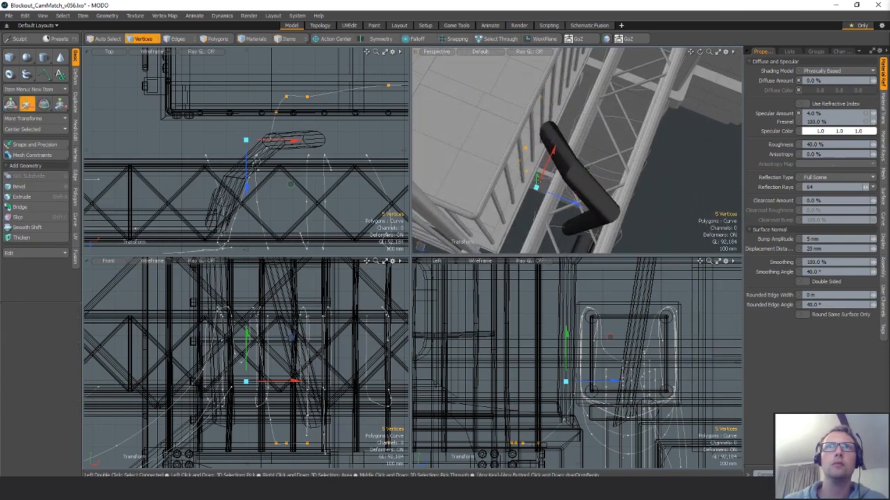
{"action": "key", "text": "c"}
{"action": "left_click_drag", "start_coordinate": [536, 176], "coordinate": [535, 222], "text": "alt"}
{"action": "key", "text": "space"}
{"action": "left_click", "coordinate": [536, 178]}
{"action": "key", "text": "c"}
{"action": "left_click", "coordinate": [50, 339]}
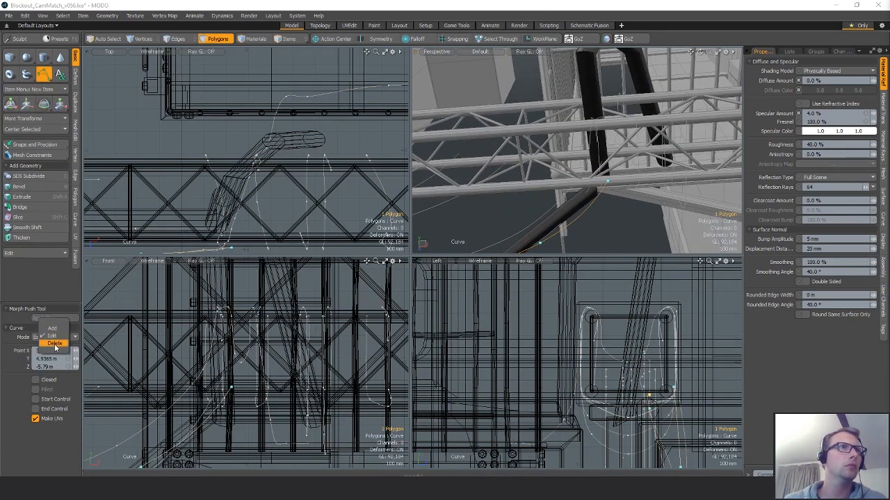
{"action": "left_click", "coordinate": [45, 331]}
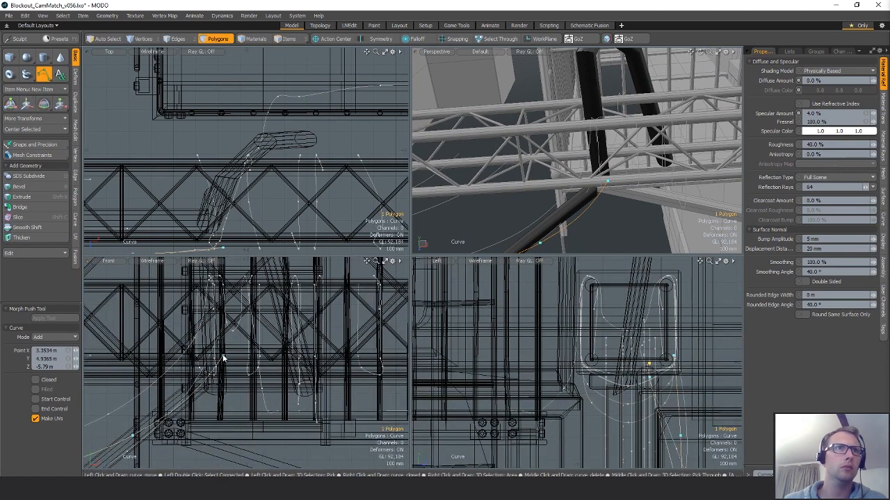
- Extend the cable up the truss's outer side and over its top at X 6.223 m, undoing the misplaced point
{"action": "left_click_drag", "start_coordinate": [224, 358], "coordinate": [234, 397], "text": "alt"}
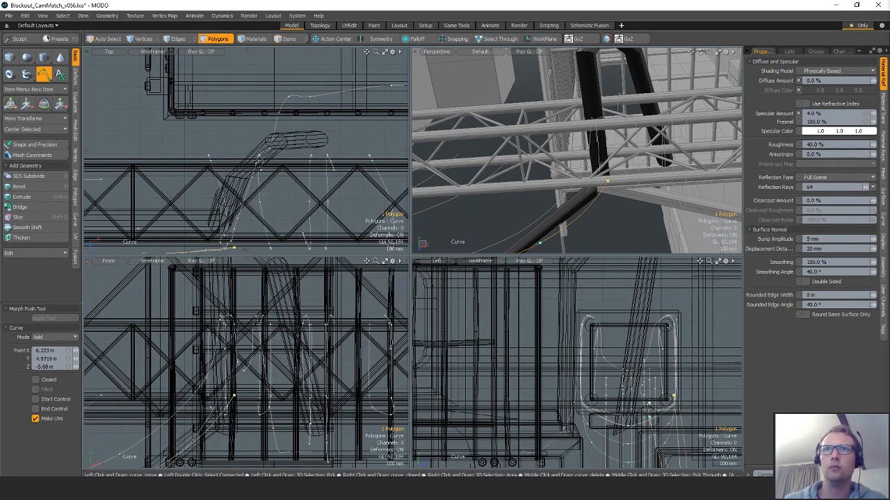
{"action": "left_click", "coordinate": [676, 319]}
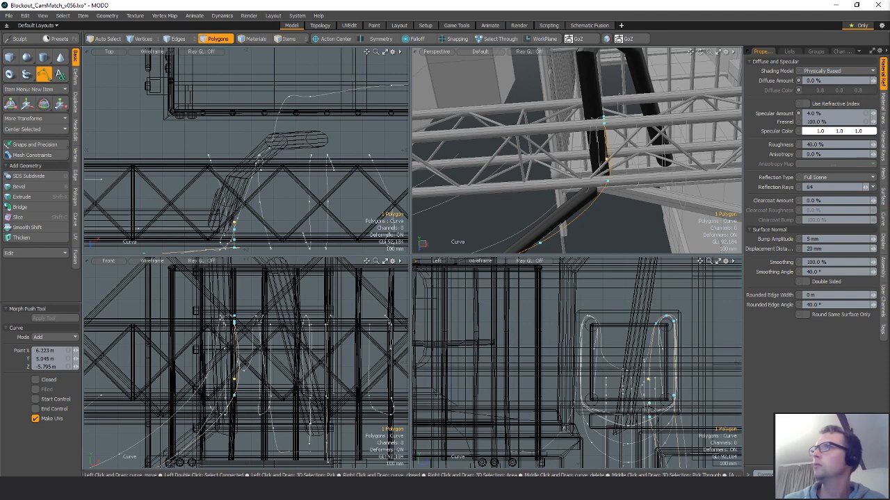
{"action": "left_click_drag", "start_coordinate": [648, 379], "coordinate": [620, 323]}
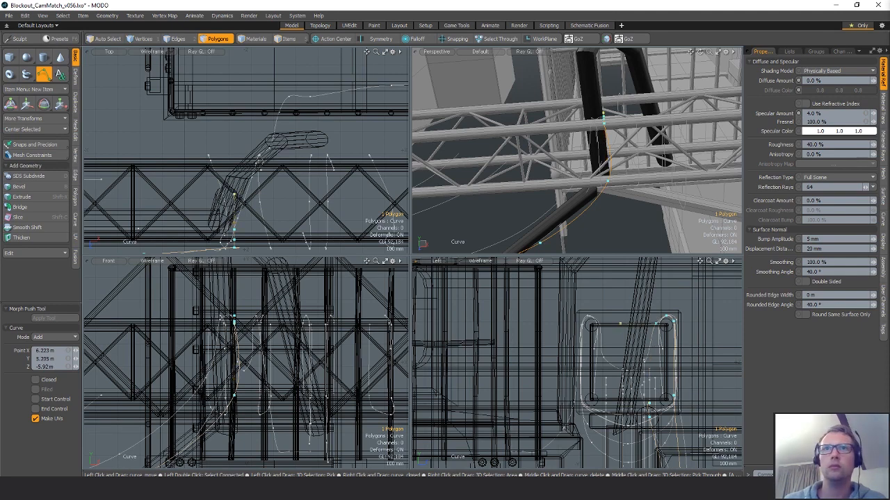
{"action": "key", "text": "ctrl+z"}
{"action": "key", "text": "ctrl+z"}
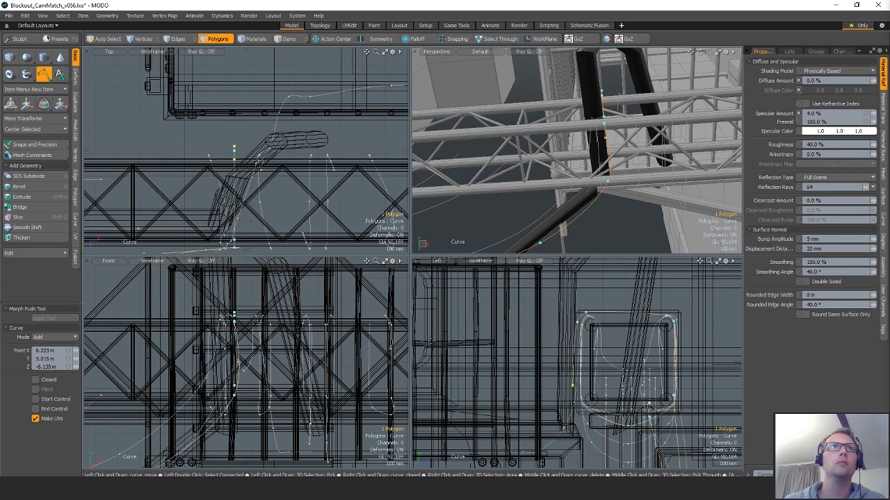
- Select the second cable's vertices and deselect its sagging and outer lower ones, keeping the four over the truss's top and inner side
{"action": "key", "text": "space"}
{"action": "key", "text": "1"}
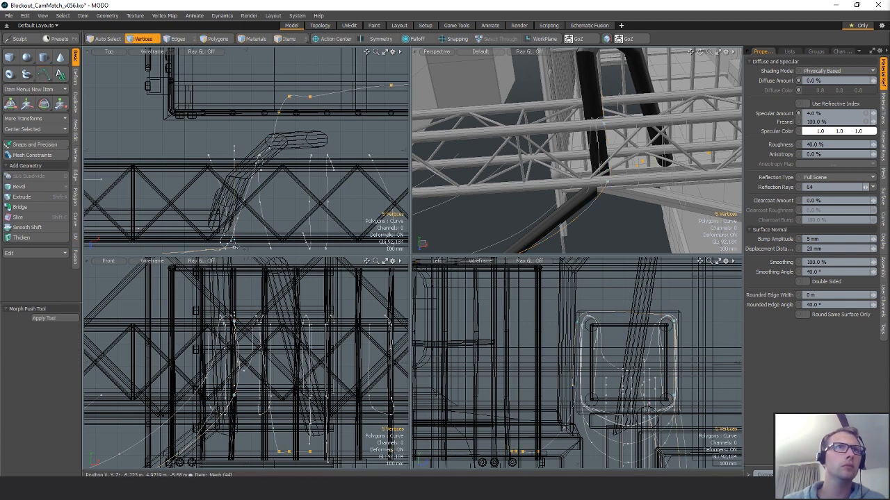
{"action": "left_click_drag", "start_coordinate": [235, 241], "coordinate": [237, 215], "text": "alt+shift"}
{"action": "key", "text": "ctrl"}
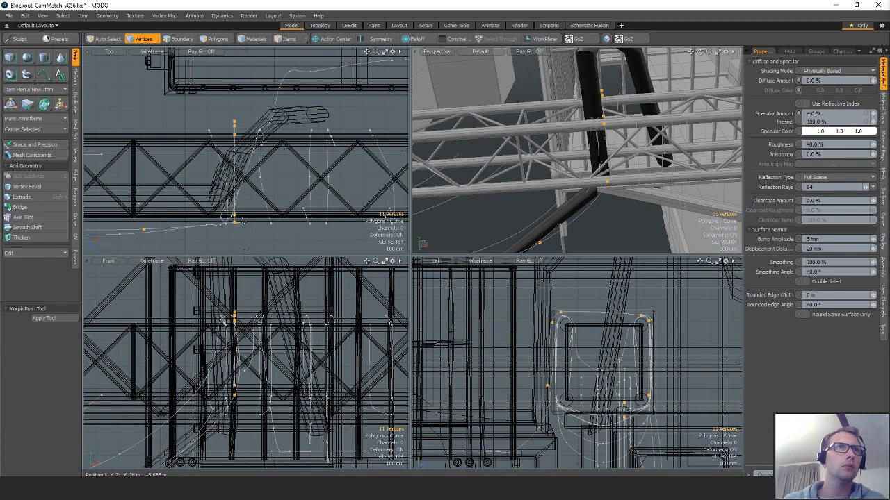
{"action": "right_click_drag", "start_coordinate": [209, 217], "coordinate": [296, 246], "text": "ctrl"}
{"action": "left_click_drag", "start_coordinate": [272, 223], "coordinate": [253, 265], "text": "ctrl+alt"}
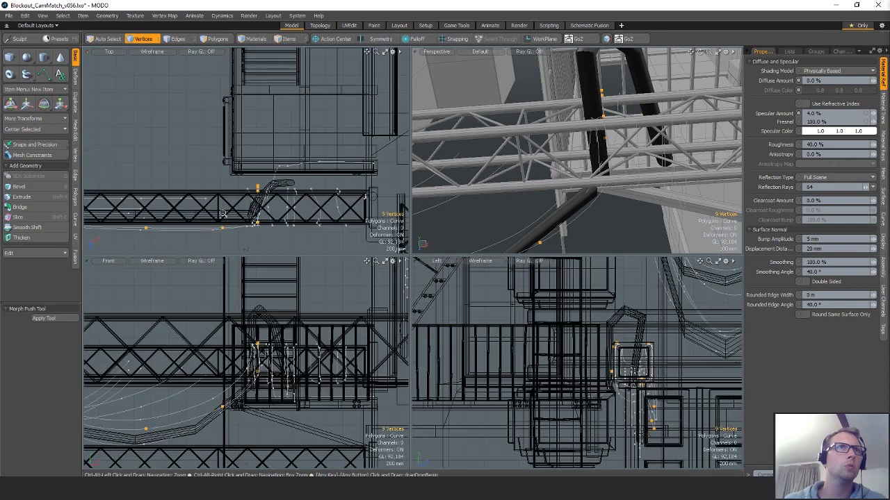
{"action": "right_click_drag", "start_coordinate": [253, 265], "coordinate": [160, 252], "text": "ctrl"}
{"action": "scroll", "coordinate": [194, 229], "scroll_direction": "down", "scroll_amount": 2}
{"action": "mouse_move", "coordinate": [184, 238]}
{"action": "left_mouse_down", "text": "alt+shift"}
{"action": "mouse_move", "coordinate": [256, 231]}
{"action": "mouse_move", "coordinate": [167, 228]}
{"action": "left_mouse_up", "text": "alt+shift"}
{"action": "scroll", "coordinate": [226, 221], "scroll_direction": "up", "scroll_amount": 6}
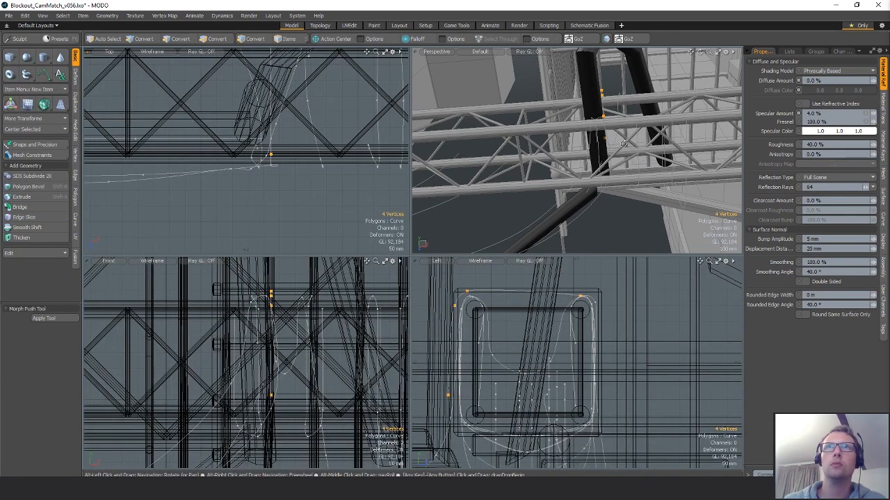
- Add the vertex at the truss's outer edge to the cable selection and move the five vertices 36 mm in X
{"action": "left_click_drag", "start_coordinate": [656, 138], "coordinate": [629, 182], "text": "alt"}
{"action": "scroll", "coordinate": [665, 174], "scroll_direction": "up", "scroll_amount": 2}
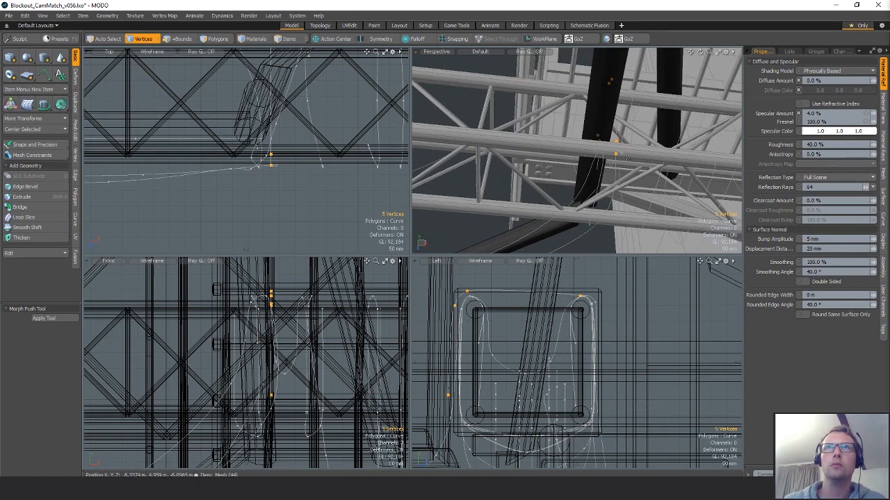
{"action": "left_click", "coordinate": [271, 165], "text": "shift"}
{"action": "key", "text": "w"}
{"action": "left_click_drag", "start_coordinate": [320, 99], "coordinate": [337, 99]}
{"action": "left_click_drag", "start_coordinate": [327, 131], "coordinate": [301, 125], "text": "alt+shift"}
- Deselect the two vertices nearest the truss's outer side, move the remaining three 40 mm in X, and clear the selection
{"action": "key", "text": "q"}
{"action": "left_click", "coordinate": [264, 200], "text": "ctrl"}
{"action": "key", "text": "w"}
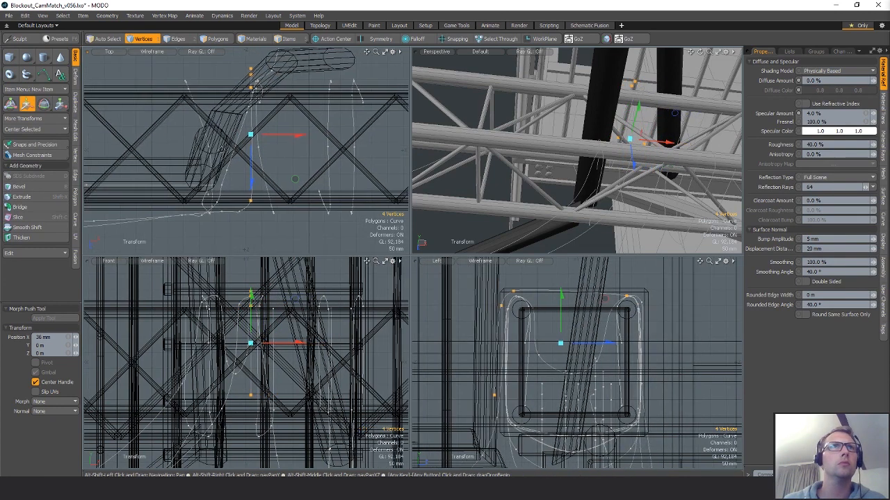
{"action": "key", "text": "q"}
{"action": "left_click", "coordinate": [250, 202], "text": "ctrl"}
{"action": "key", "text": "w"}
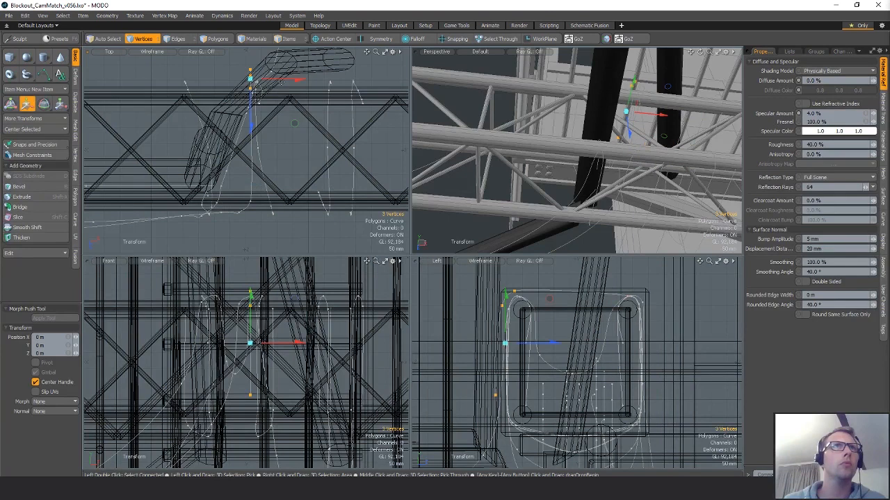
{"action": "mouse_move", "coordinate": [295, 123]}
{"action": "left_mouse_down"}
{"action": "mouse_move", "coordinate": [336, 123]}
{"action": "mouse_move", "coordinate": [307, 123]}
{"action": "left_mouse_up"}
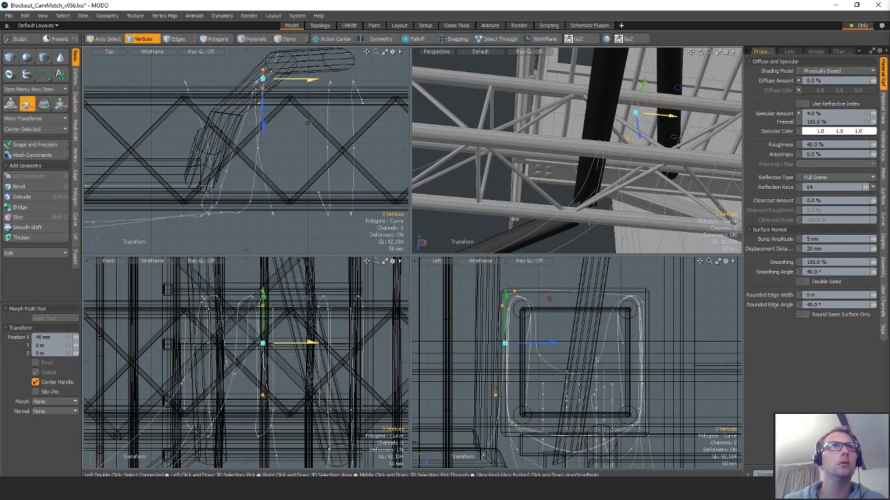
{"action": "left_click_drag", "start_coordinate": [591, 94], "coordinate": [554, 172], "text": "alt"}
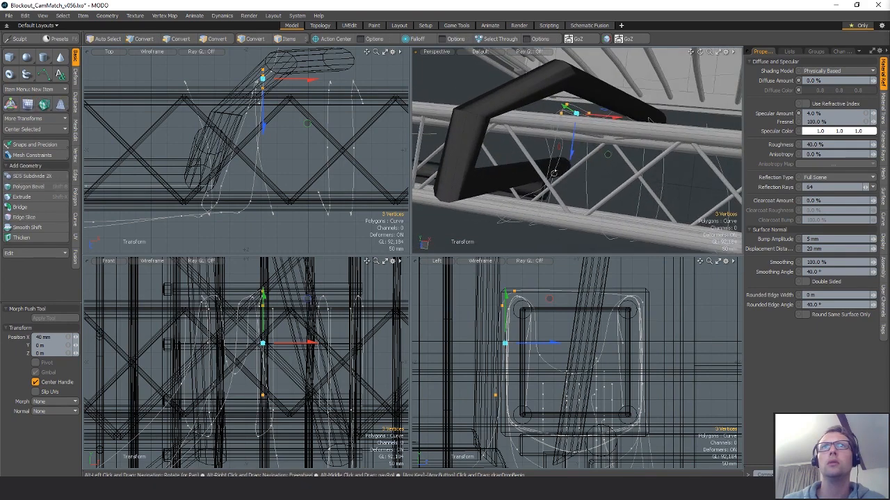
{"action": "key", "text": "Escape"}
{"action": "key", "text": "Escape"}
- Group the cables under a group locator named Wires and name the curve mesh Wire_Curves
{"action": "left_click_drag", "start_coordinate": [599, 136], "coordinate": [530, 164], "text": "alt"}
{"action": "scroll", "coordinate": [662, 86], "scroll_direction": "down", "scroll_amount": 5}
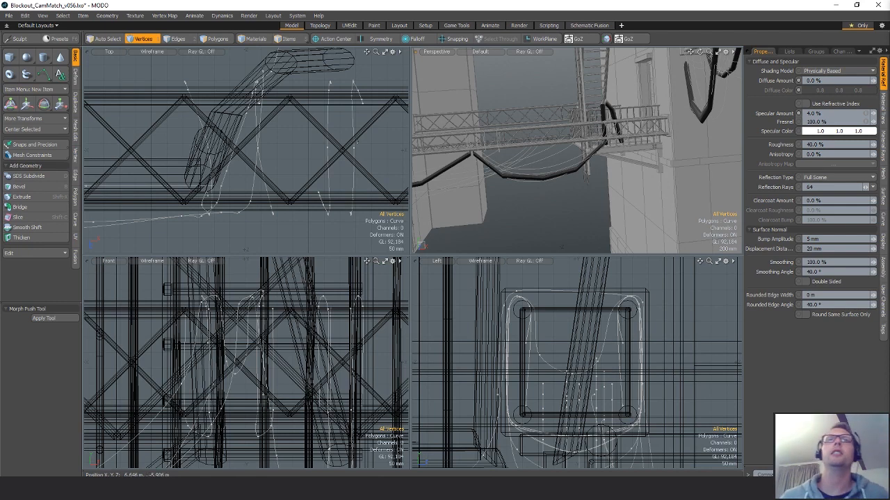
{"action": "left_click_drag", "start_coordinate": [589, 157], "coordinate": [542, 230], "text": "ctrl+alt"}
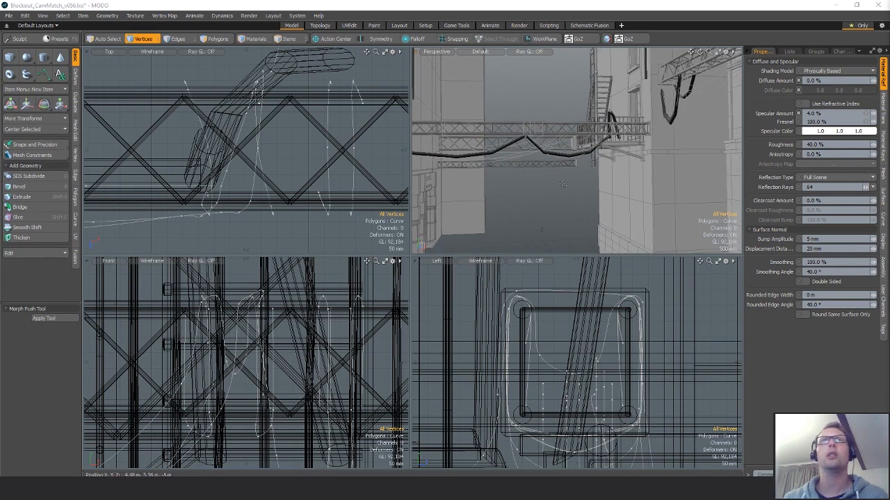
{"action": "left_click_drag", "start_coordinate": [542, 230], "coordinate": [506, 191], "text": "alt"}
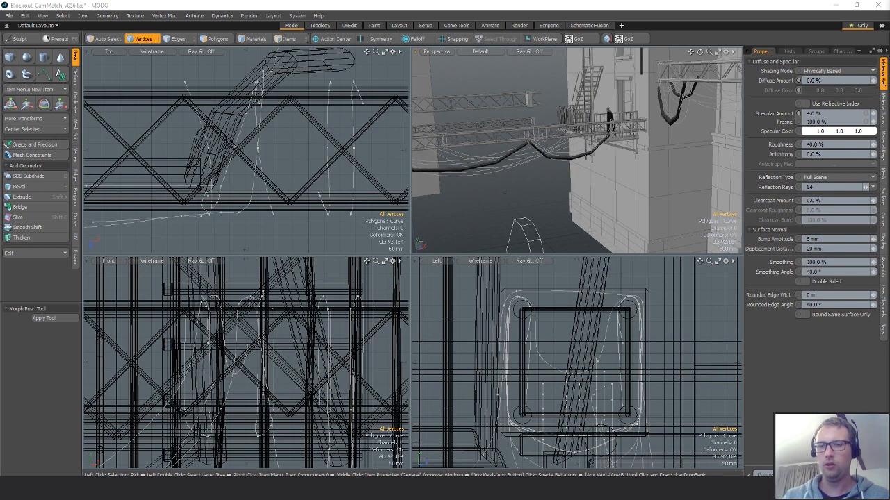
{"action": "key", "text": "ctrl"}
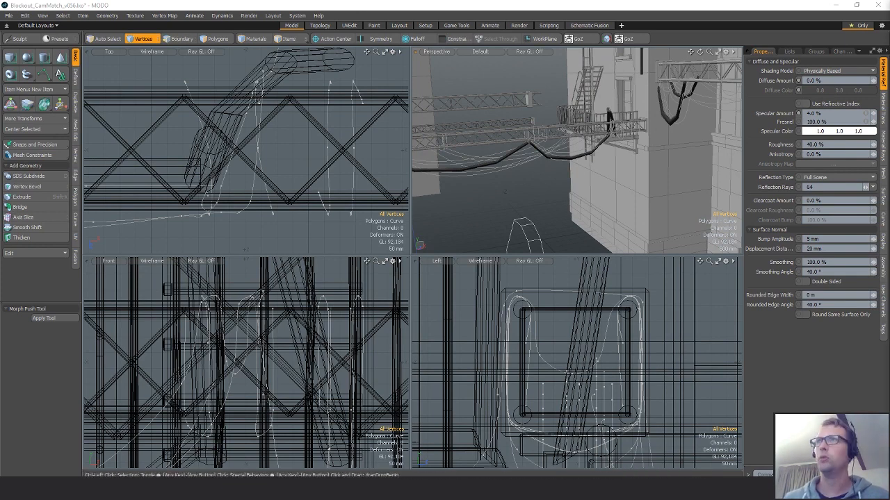
{"action": "key", "text": "ctrl+g"}
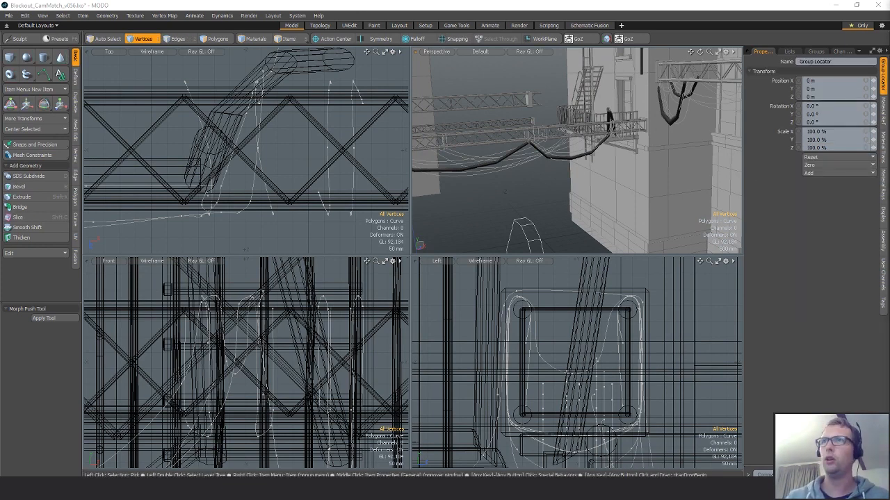
{"action": "type", "text": "Wires"}
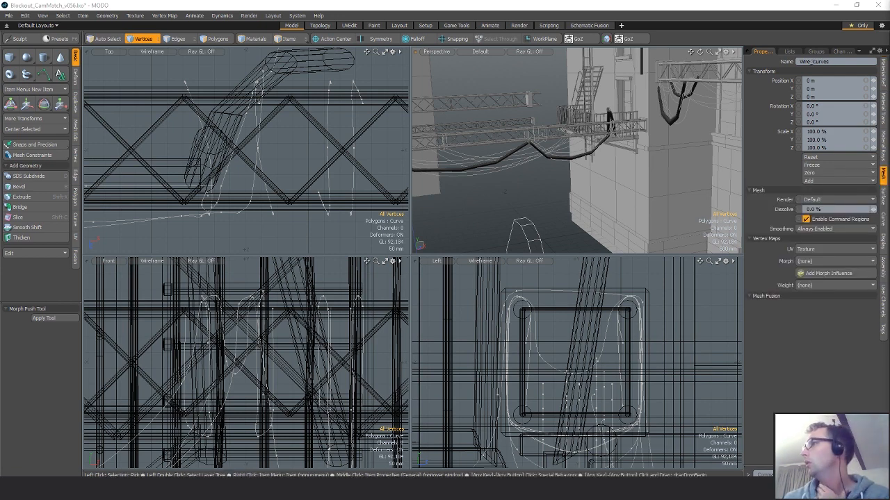
- Examine how the cable curves hang along both trusses in the perspective and orthographic views
{"action": "left_click_drag", "start_coordinate": [514, 147], "coordinate": [559, 176], "text": "alt"}
{"action": "key", "text": "space"}
{"action": "key", "text": "space"}
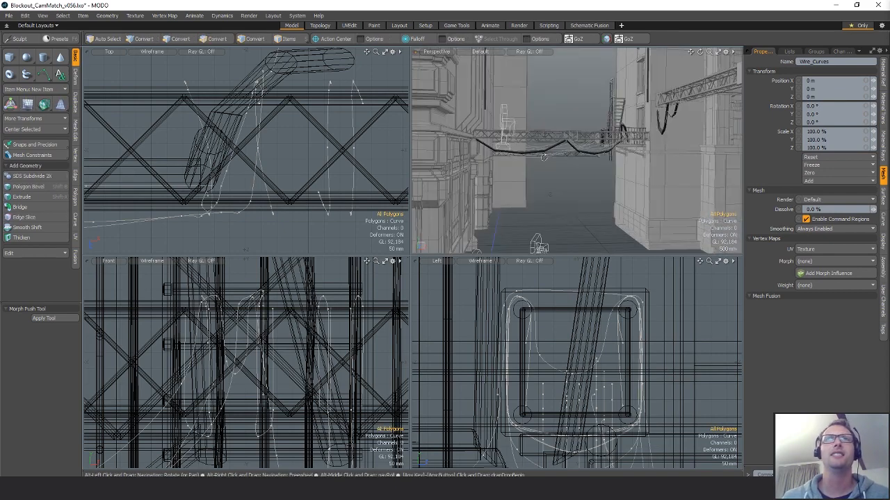
{"action": "scroll", "coordinate": [305, 177], "scroll_direction": "down", "scroll_amount": 5}
{"action": "left_click_drag", "start_coordinate": [301, 178], "coordinate": [276, 54], "text": "alt+shift"}
{"action": "scroll", "coordinate": [276, 158], "scroll_direction": "down", "scroll_amount": 2}
{"action": "scroll", "coordinate": [495, 363], "scroll_direction": "down", "scroll_amount": 2}
{"action": "left_click_drag", "start_coordinate": [495, 364], "coordinate": [473, 363], "text": "alt+shift"}
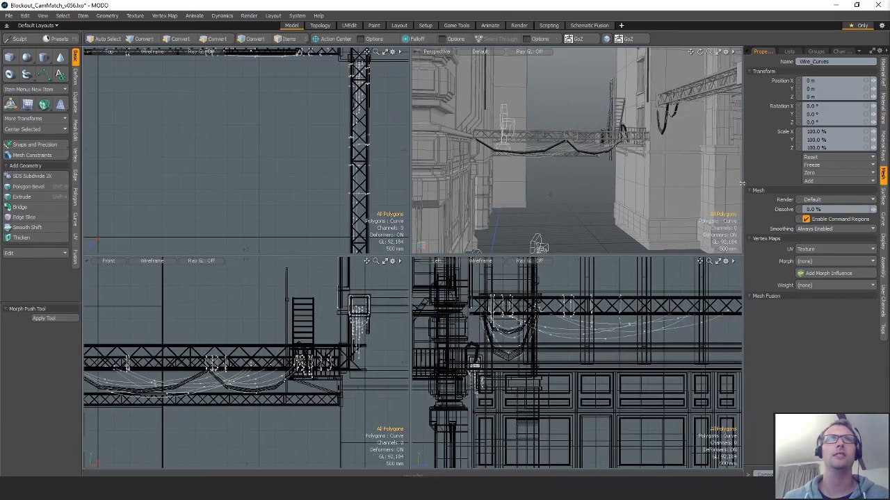
{"action": "left_click_drag", "start_coordinate": [680, 161], "coordinate": [602, 144], "text": "alt"}
- Examine the cable loops around the long truss's middle and the cables near the balcony and the adjoining truss
{"action": "key", "text": "3"}
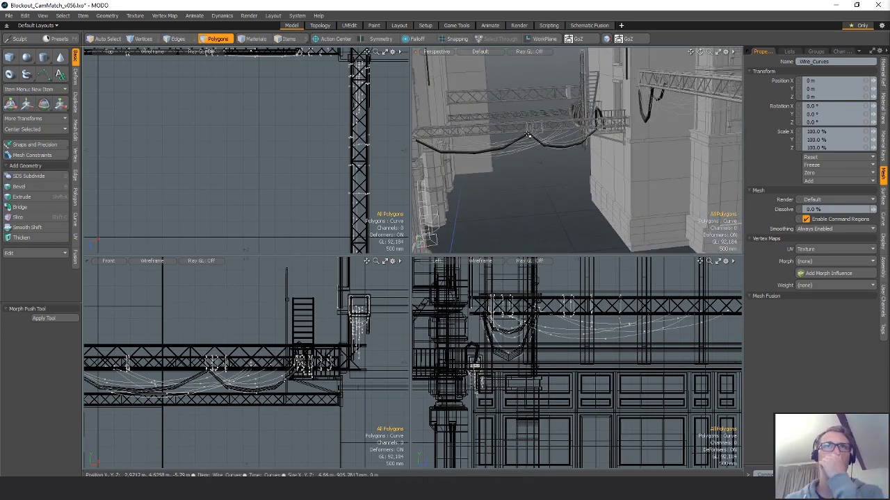
{"action": "key", "text": "shift+a"}
{"action": "scroll", "coordinate": [251, 145], "scroll_direction": "down", "scroll_amount": 5}
{"action": "left_click_drag", "start_coordinate": [250, 145], "coordinate": [279, 124], "text": "alt+shift"}
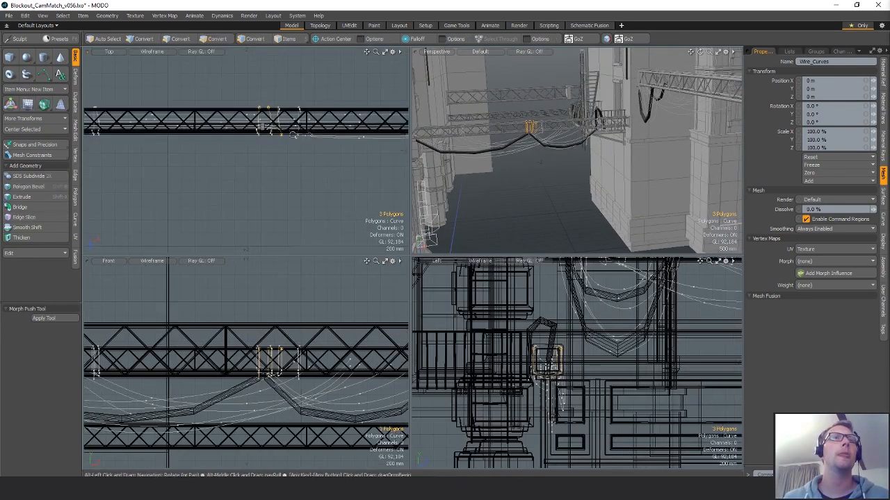
{"action": "scroll", "coordinate": [299, 138], "scroll_direction": "down", "scroll_amount": 3}
{"action": "left_click", "coordinate": [285, 190]}
{"action": "left_click_drag", "start_coordinate": [303, 168], "coordinate": [272, 179], "text": "alt+shift"}
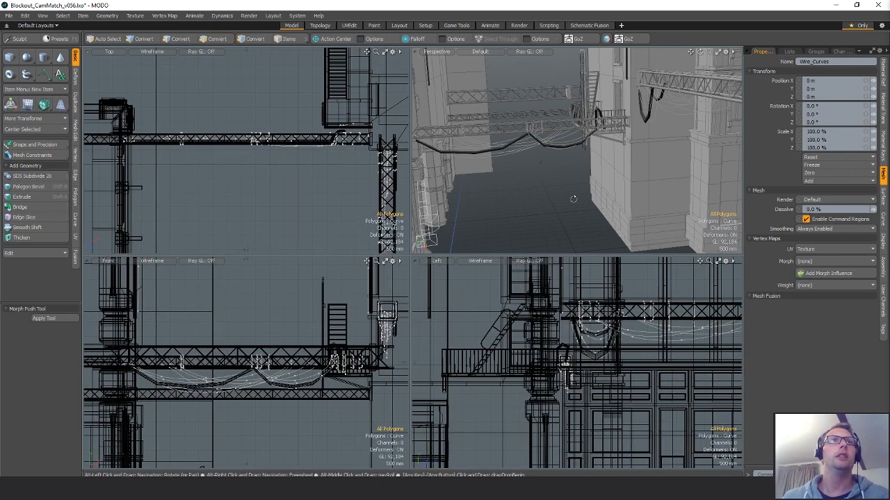
{"action": "left_click_drag", "start_coordinate": [574, 197], "coordinate": [554, 187], "text": "alt"}
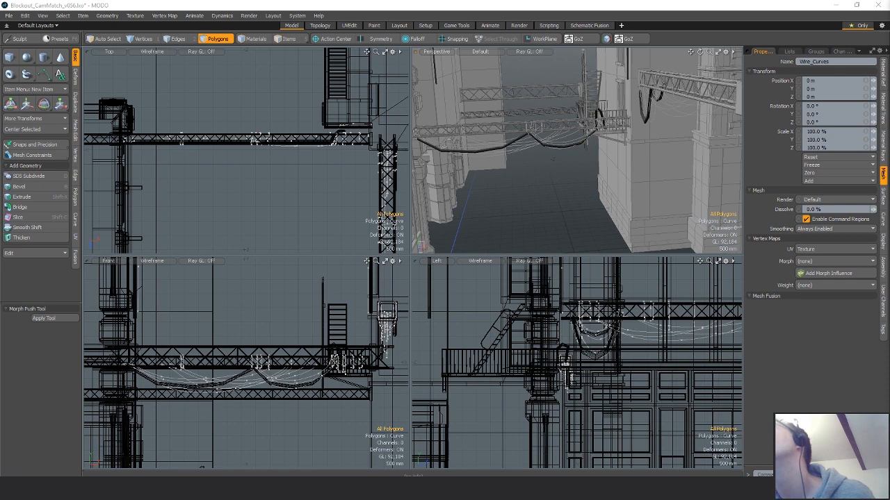
{"action": "left_click_drag", "start_coordinate": [536, 139], "coordinate": [498, 119], "text": "alt"}
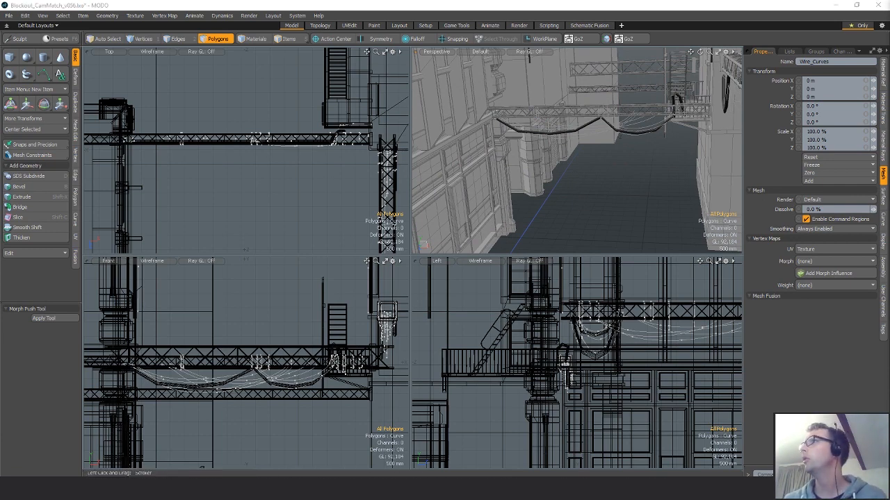
{"action": "left_click_drag", "start_coordinate": [591, 152], "coordinate": [546, 109], "text": "alt"}
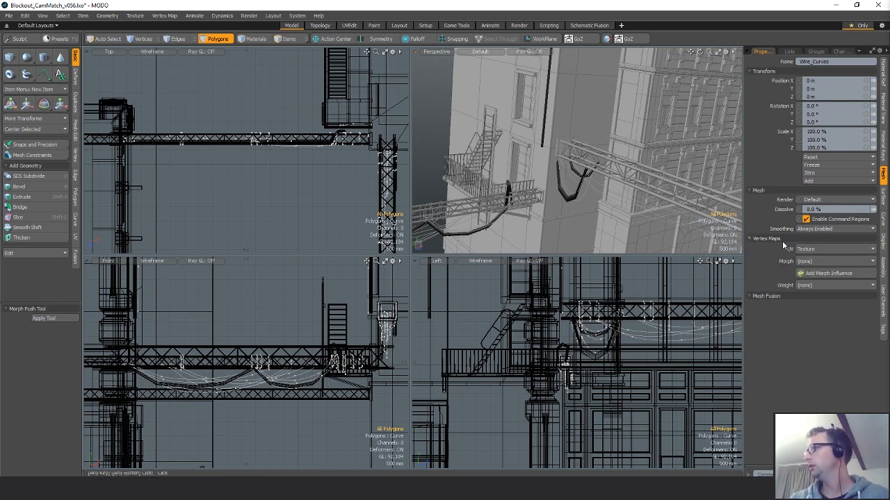
{"action": "mouse_move", "coordinate": [598, 170]}
{"action": "left_mouse_down", "text": "alt"}
{"action": "mouse_move", "coordinate": [556, 174]}
{"action": "mouse_move", "coordinate": [586, 179]}
{"action": "mouse_move", "coordinate": [567, 174]}
{"action": "mouse_move", "coordinate": [598, 155]}
{"action": "left_mouse_up", "text": "alt"}
{"action": "key", "text": "1"}
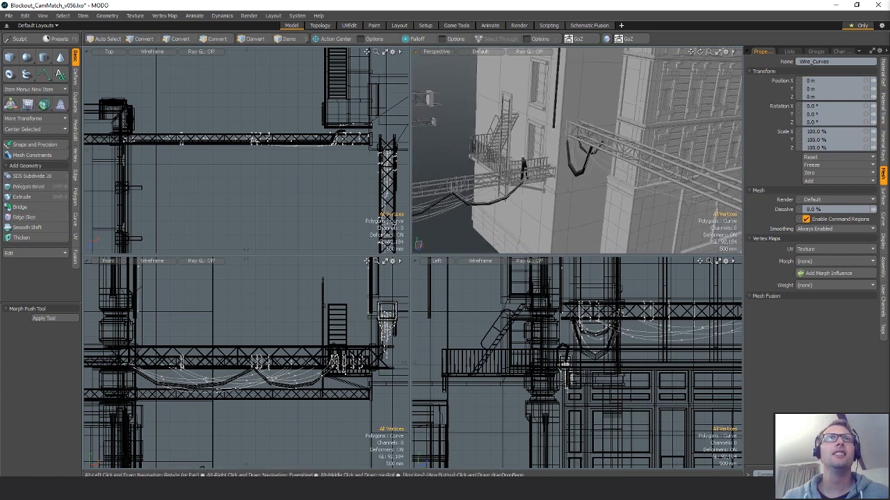
{"action": "key", "text": "3"}
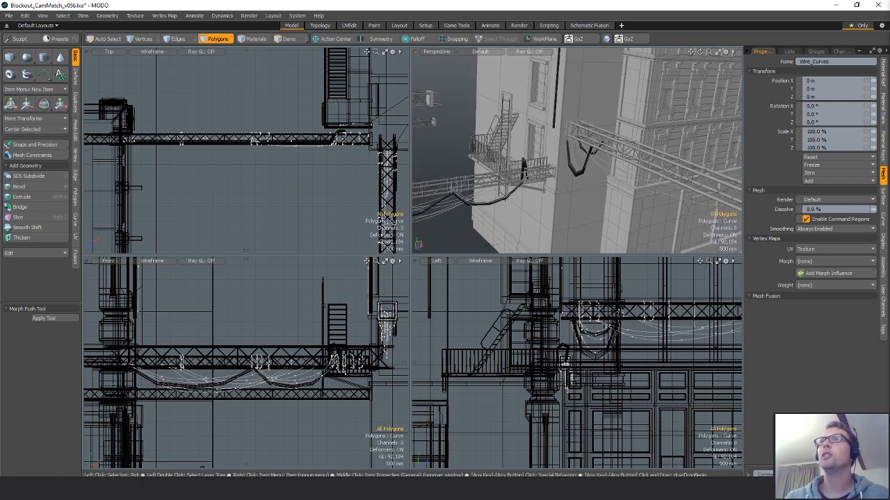
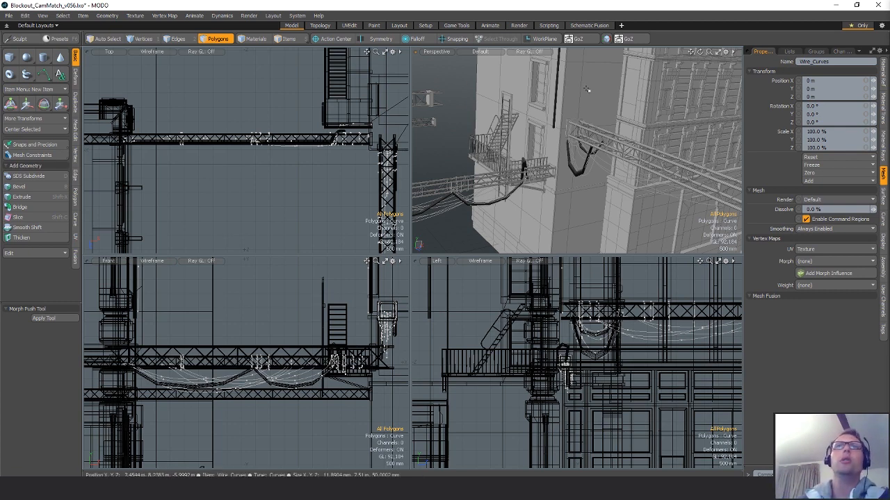
- Create a new mesh, add a 1 m cube at the origin, and frame it
{"action": "key", "text": "n"}
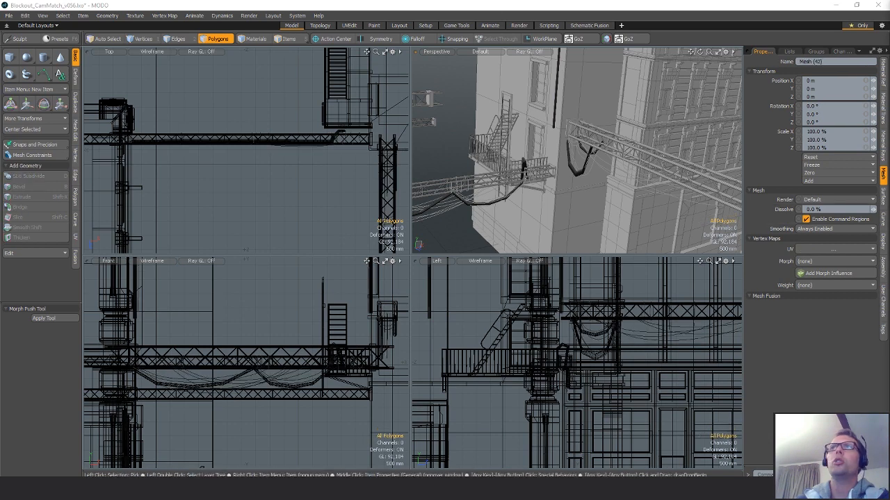
{"action": "left_click", "coordinate": [10, 61], "text": "ctrl"}
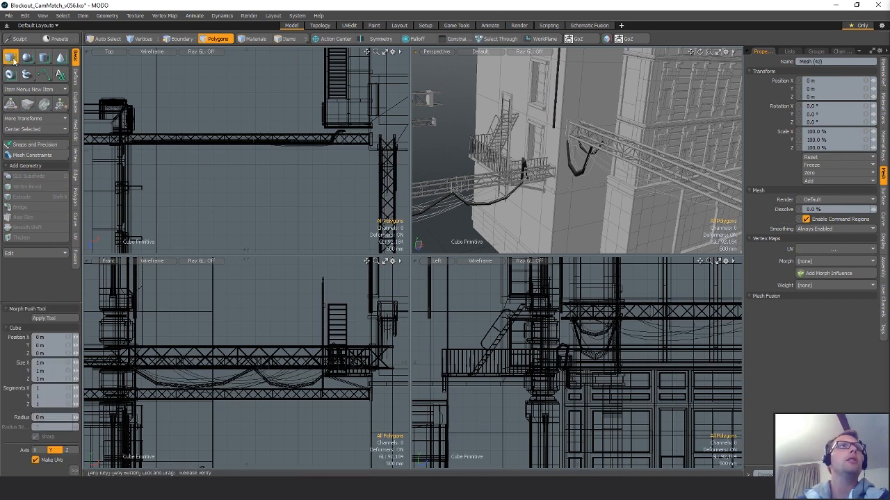
{"action": "key", "text": "a"}
{"action": "mouse_move", "coordinate": [558, 186]}
{"action": "left_mouse_down", "text": "alt"}
{"action": "mouse_move", "coordinate": [536, 183]}
{"action": "mouse_move", "coordinate": [618, 187]}
{"action": "mouse_move", "coordinate": [583, 195]}
{"action": "mouse_move", "coordinate": [662, 195]}
{"action": "mouse_move", "coordinate": [585, 187]}
{"action": "left_mouse_up", "text": "alt"}
{"action": "left_click", "coordinate": [584, 187]}
- Copy the cube, raise the copy above the original, and flatten it in Y into a lower block
{"action": "key", "text": "space"}
{"action": "key", "text": "space"}
{"action": "key", "text": "space"}
{"action": "double_click", "coordinate": [584, 186]}
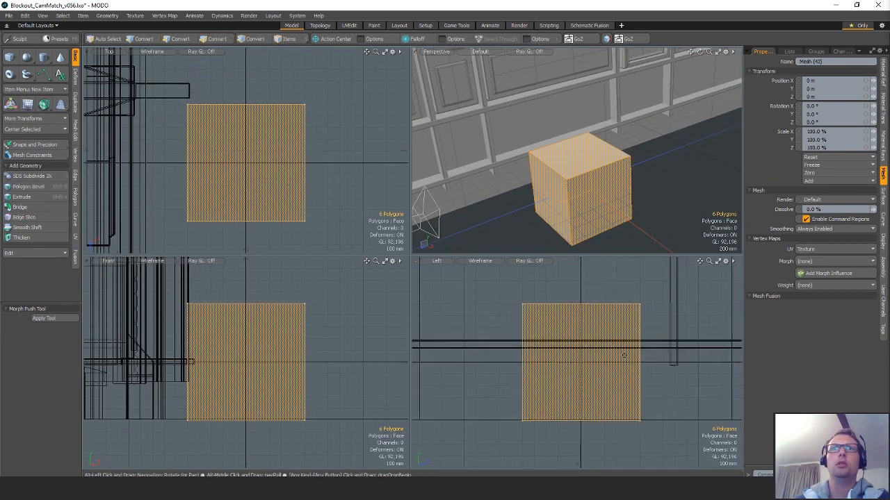
{"action": "key", "text": "w"}
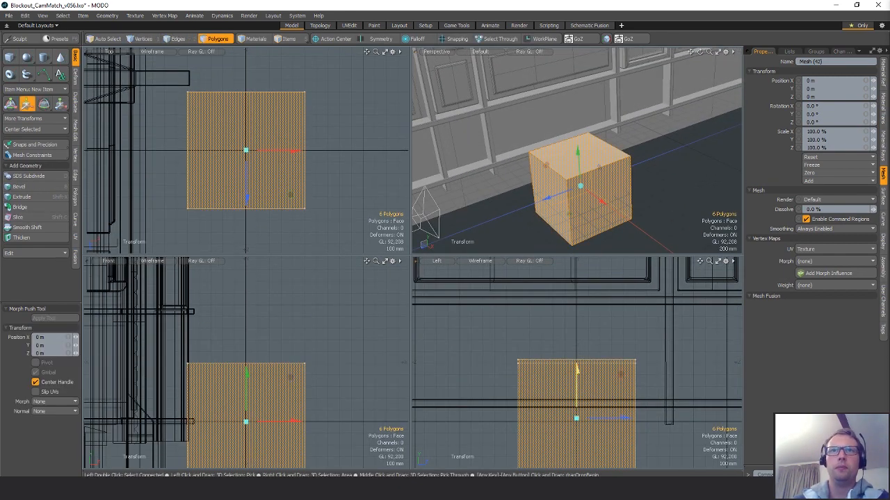
{"action": "left_click_drag", "start_coordinate": [577, 378], "coordinate": [576, 342]}
{"action": "key", "text": "r"}
{"action": "key", "text": "w"}
{"action": "key", "text": "r"}
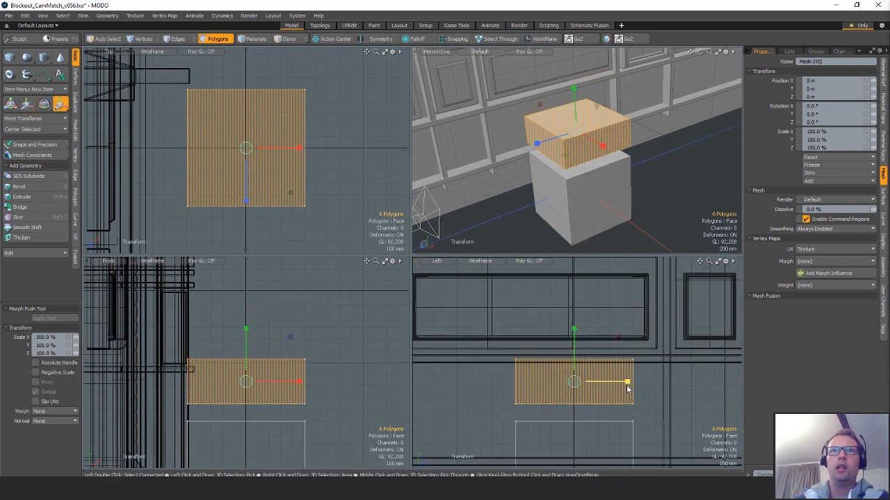
- Narrow the upper block in Z and lower it closer to the cube beneath
{"action": "mouse_move", "coordinate": [627, 388]}
{"action": "left_mouse_down"}
{"action": "mouse_move", "coordinate": [612, 383]}
{"action": "mouse_move", "coordinate": [621, 381]}
{"action": "left_mouse_up"}
{"action": "key", "text": "w"}
{"action": "left_click_drag", "start_coordinate": [575, 334], "coordinate": [574, 341]}
- Scale a copy of the upper block to 23 % in X and reduce its height, then offset this bar in X
{"action": "key", "text": "r"}
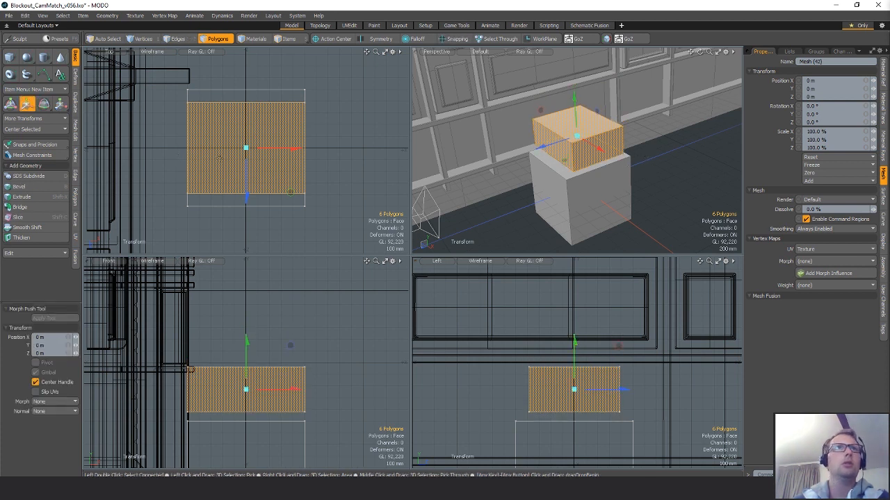
{"action": "left_click_drag", "start_coordinate": [296, 147], "coordinate": [258, 148]}
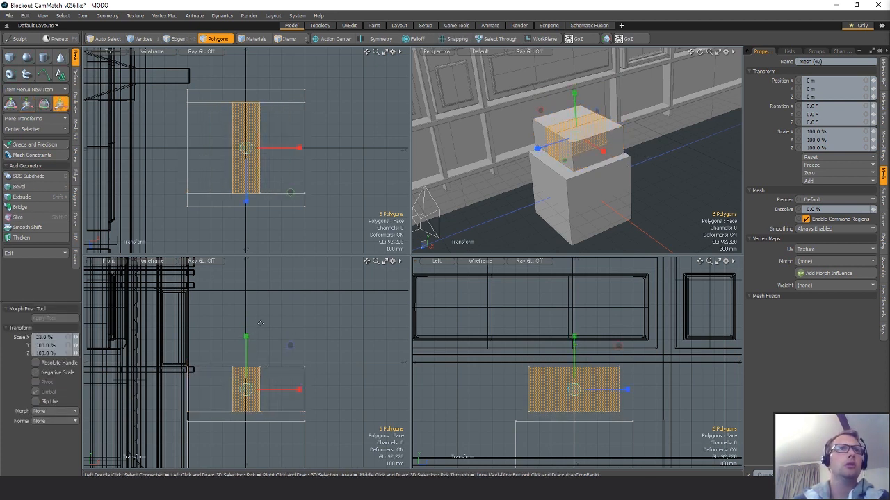
{"action": "key", "text": "w"}
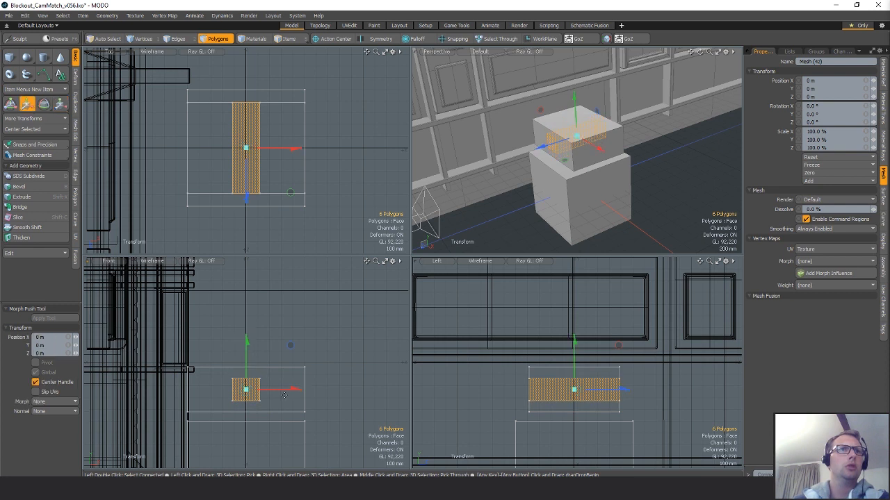
{"action": "left_click_drag", "start_coordinate": [291, 388], "coordinate": [312, 389]}
- Duplicate the narrow bar so a matching one sits on the opposite half of the upper block, and clear the selection
{"action": "key", "text": "ctrl+c"}
{"action": "key", "text": "ctrl+v"}
{"action": "key", "text": "Escape"}
{"action": "key", "text": "Escape"}
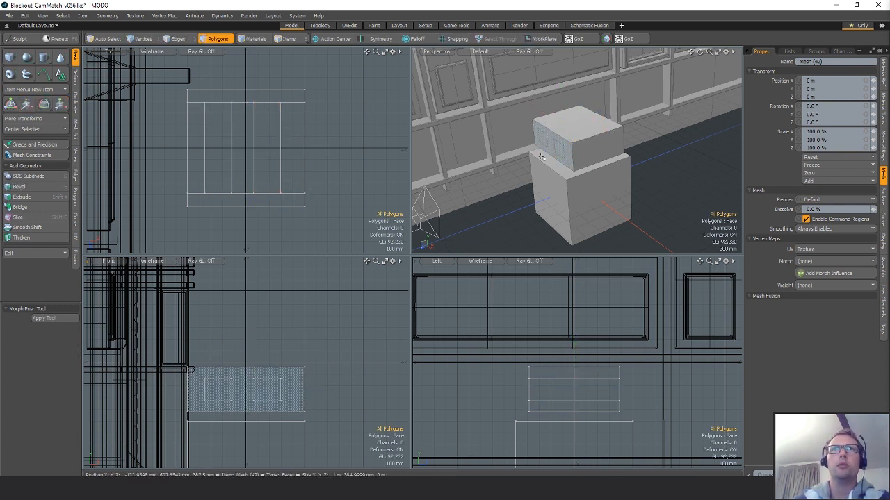
- Select both narrow bars inside the upper block and move them in Z so they protrude from its side
{"action": "key", "text": "ctrl+z"}
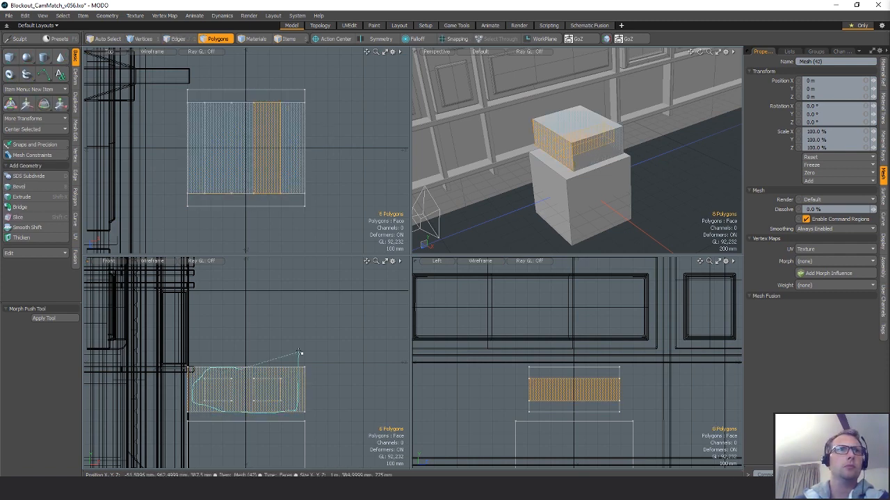
{"action": "right_click_drag", "start_coordinate": [300, 354], "coordinate": [299, 356], "text": "shift"}
{"action": "key", "text": "w"}
{"action": "left_click_drag", "start_coordinate": [243, 199], "coordinate": [243, 272]}
{"action": "key", "text": "q"}
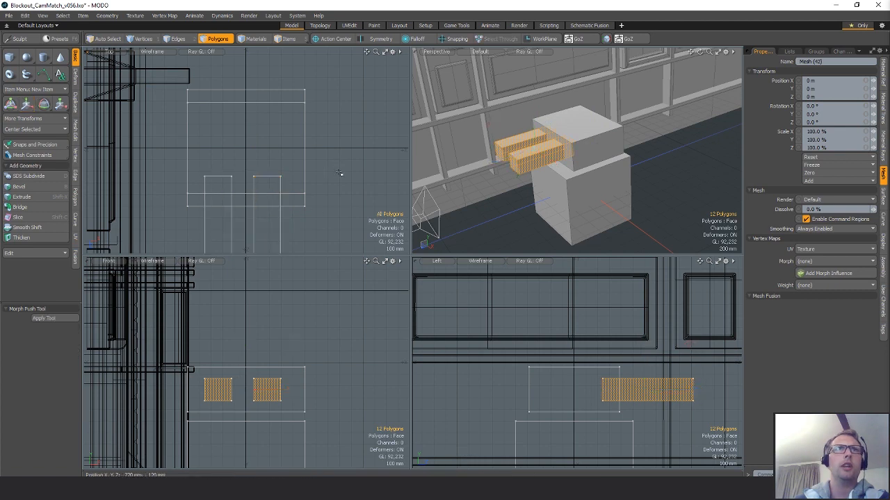
{"action": "left_click", "coordinate": [643, 196]}
{"action": "left_click_drag", "start_coordinate": [636, 194], "coordinate": [559, 141], "text": "alt"}
{"action": "left_click_drag", "start_coordinate": [559, 141], "coordinate": [560, 169], "text": "alt+shift"}
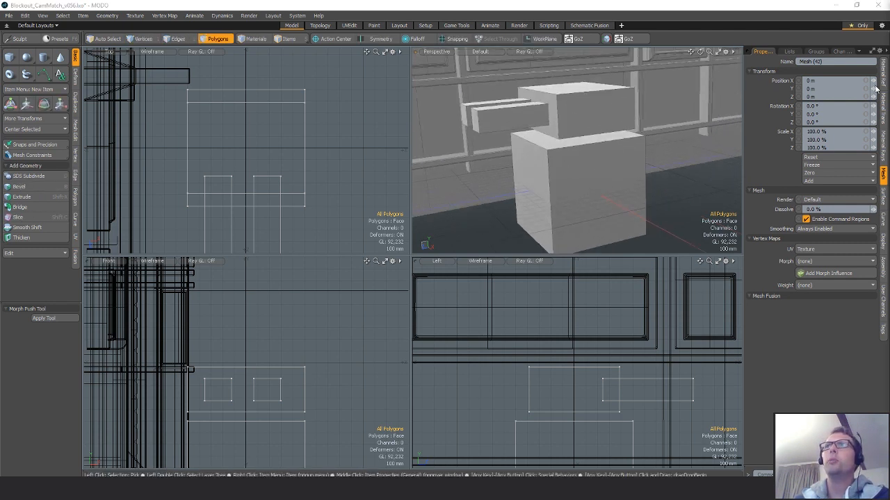
- Create a 500 mm radius sphere with 12 sides and 12 segments at the origin and delete its lower half
{"action": "left_click", "coordinate": [25, 58]}
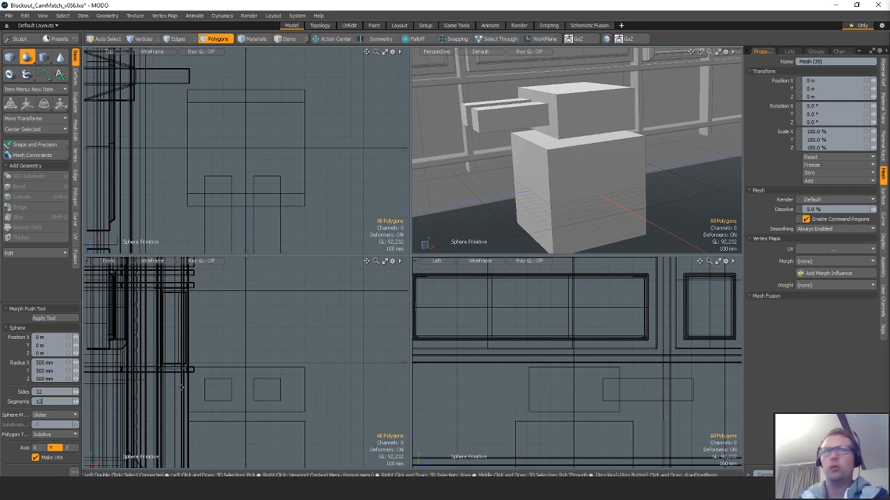
{"action": "left_click", "coordinate": [74, 472]}
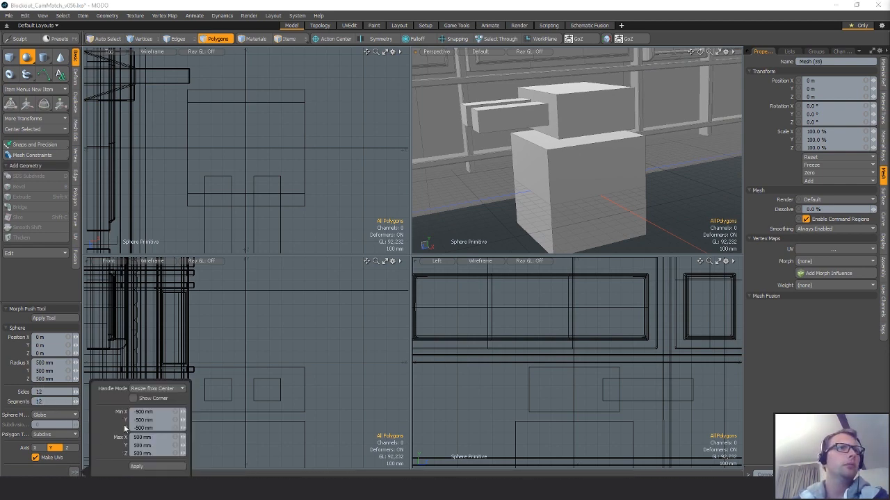
{"action": "left_click", "coordinate": [157, 466]}
{"action": "left_click_drag", "start_coordinate": [265, 375], "coordinate": [246, 285], "text": "alt+shift"}
{"action": "key", "text": "space"}
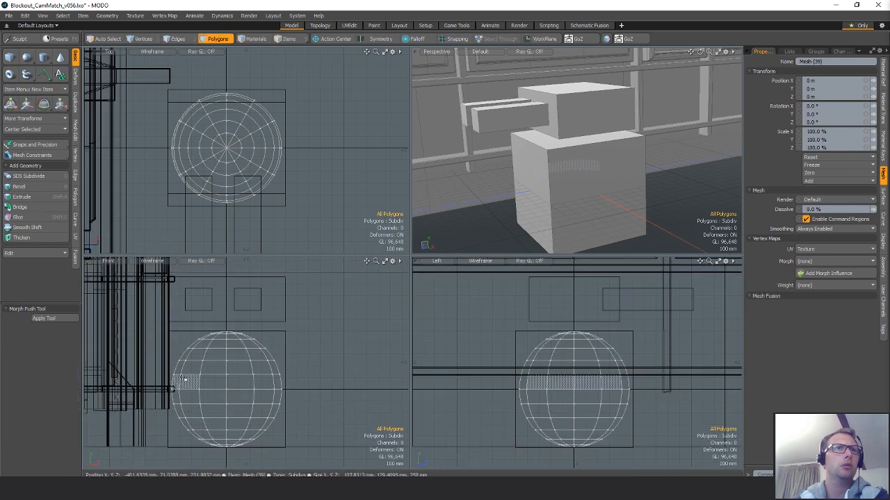
{"action": "right_click_drag", "start_coordinate": [364, 388], "coordinate": [364, 388]}
{"action": "key", "text": "Delete"}
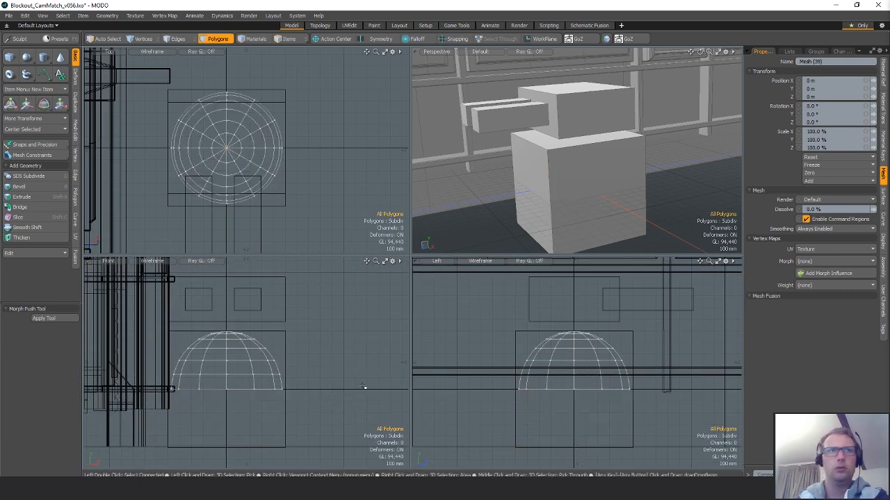
- Scale the half sphere uniformly to 13.5 %
{"action": "key", "text": "r"}
{"action": "left_click_drag", "start_coordinate": [229, 316], "coordinate": [167, 360]}
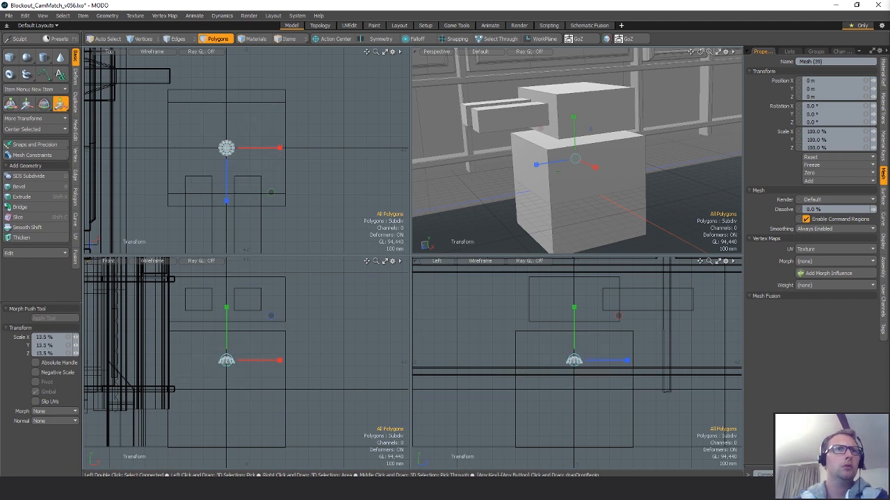
{"action": "key", "text": "e"}
{"action": "scroll", "coordinate": [248, 345], "scroll_direction": "up", "scroll_amount": 5}
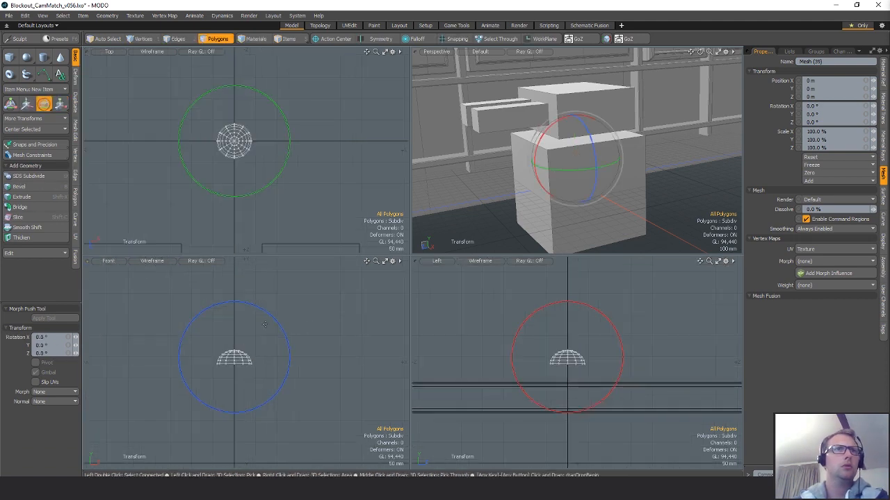
- Simplify the small dome by removing three of its horizontal edge loops
{"action": "key", "text": "space"}
{"action": "key", "text": "space"}
{"action": "left_click_drag", "start_coordinate": [232, 354], "coordinate": [339, 355], "text": "ctrl+alt"}
{"action": "key", "text": "space"}
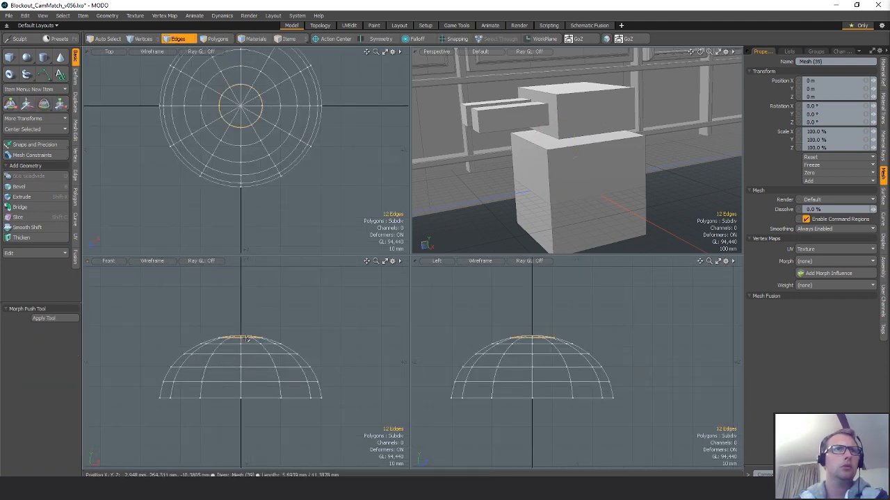
{"action": "double_click", "coordinate": [246, 338]}
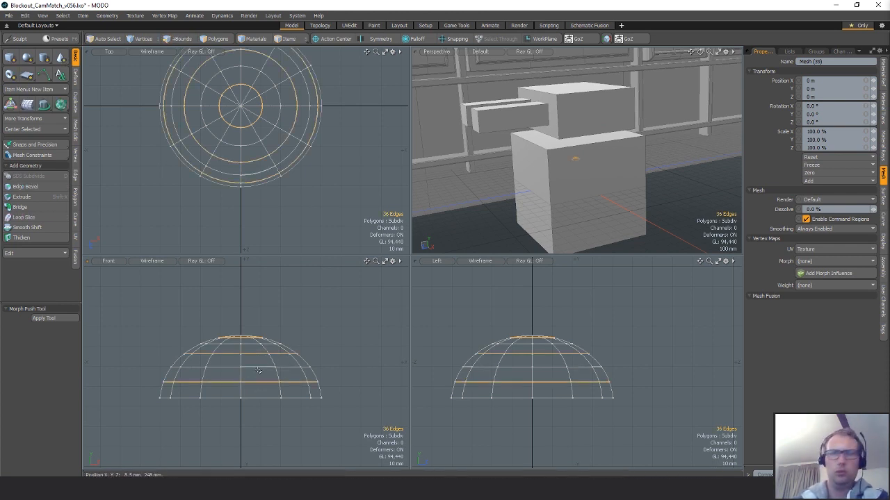
{"action": "key", "text": "BackSpace"}
- Turn the dome sideways, convert it to plain faces, and place it on the cube's X-facing side near the upper edge
{"action": "left_click_drag", "start_coordinate": [268, 360], "coordinate": [192, 367], "text": "ctrl+alt"}
{"action": "key", "text": "e"}
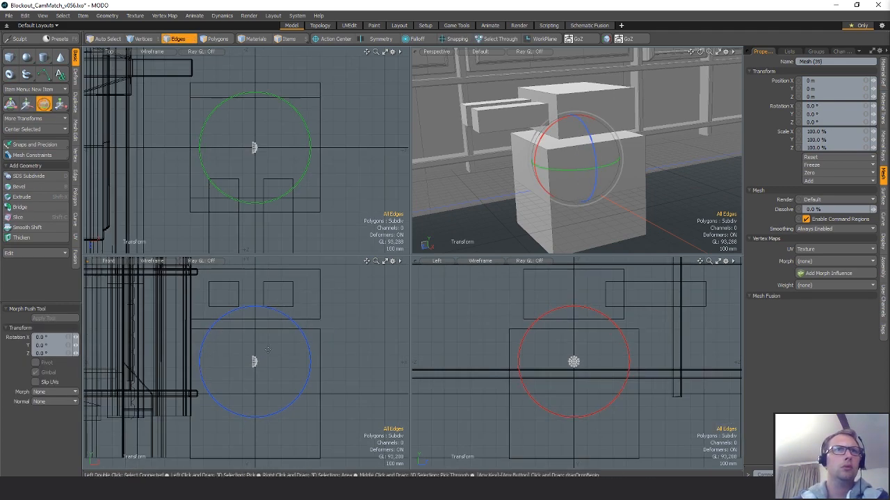
{"action": "key", "text": "Tab"}
{"action": "left_click_drag", "start_coordinate": [355, 386], "coordinate": [296, 395], "text": "ctrl+alt"}
{"action": "key", "text": "w"}
{"action": "left_click_drag", "start_coordinate": [300, 351], "coordinate": [336, 351]}
{"action": "mouse_move", "coordinate": [286, 380]}
{"action": "left_mouse_down"}
{"action": "mouse_move", "coordinate": [297, 363]}
{"action": "mouse_move", "coordinate": [329, 350]}
{"action": "mouse_move", "coordinate": [275, 321]}
{"action": "left_mouse_up"}
- Duplicate the dome and move the copy down in Y on the cube's side face to make a second rivet
{"action": "key", "text": "space"}
{"action": "key", "text": "space"}
{"action": "key", "text": "space"}
{"action": "key", "text": "space"}
{"action": "key", "text": "space"}
{"action": "mouse_move", "coordinate": [260, 306]}
{"action": "right_mouse_down"}
{"action": "mouse_move", "coordinate": [211, 359]}
{"action": "mouse_move", "coordinate": [279, 348]}
{"action": "right_mouse_up"}
{"action": "left_click_drag", "start_coordinate": [320, 345], "coordinate": [316, 331], "text": "alt"}
{"action": "key", "text": "w"}
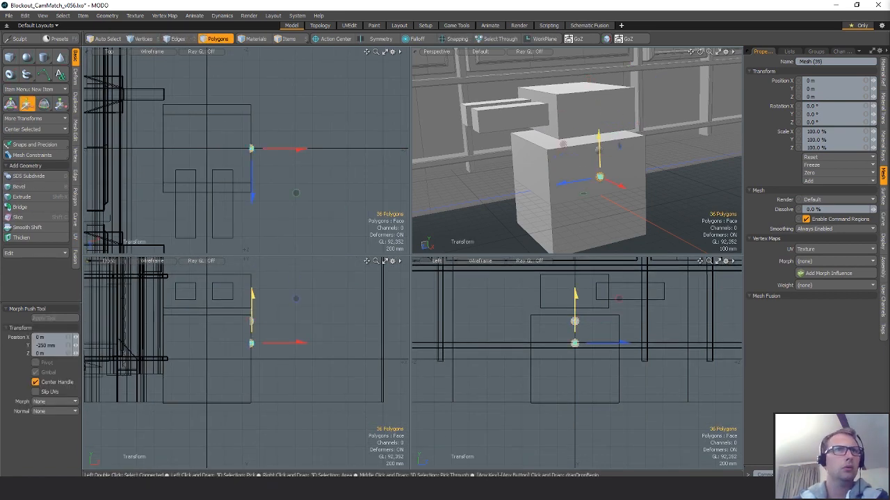
- Duplicate the rivets downward in groups to build an evenly spaced vertical column along the cube's side face
{"action": "key", "text": "space"}
{"action": "right_click_drag", "start_coordinate": [272, 287], "coordinate": [338, 353]}
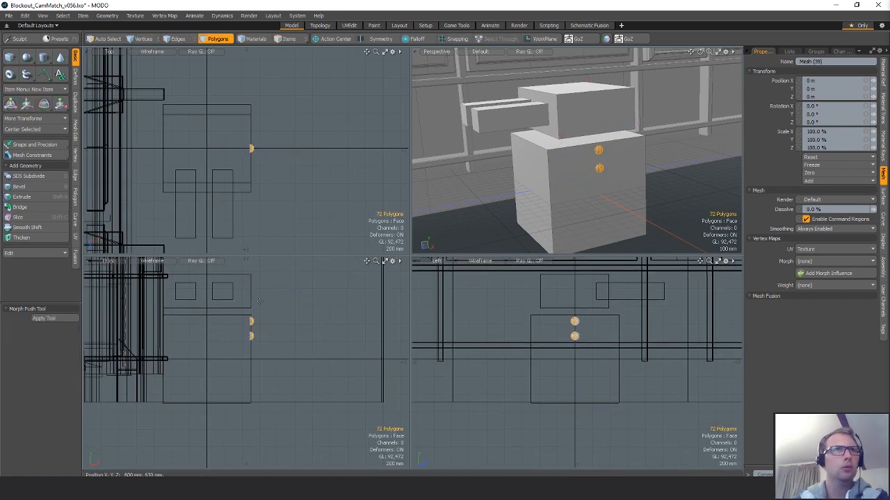
{"action": "key", "text": "w"}
{"action": "left_click_drag", "start_coordinate": [259, 301], "coordinate": [258, 329]}
{"action": "key", "text": "space"}
{"action": "right_click_drag", "start_coordinate": [282, 292], "coordinate": [333, 391]}
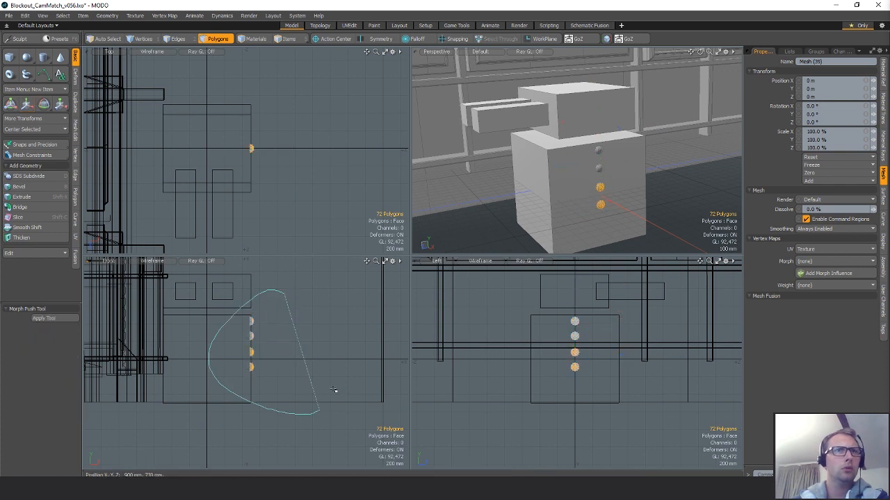
{"action": "key", "text": "w"}
{"action": "left_click_drag", "start_coordinate": [265, 311], "coordinate": [296, 360]}
{"action": "key", "text": "space"}
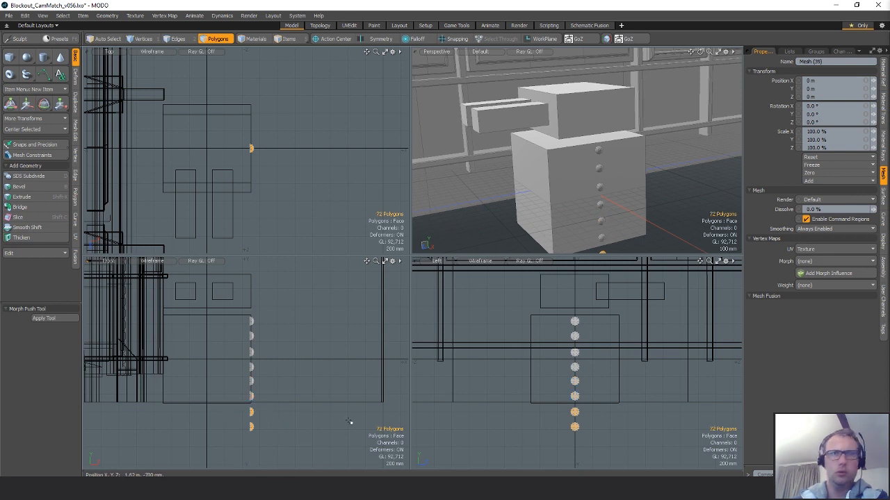
- Trim the rivet column to the cube's height, duplicate it, and place one column along each vertical edge of the side face
{"action": "right_click_drag", "start_coordinate": [702, 422], "coordinate": [698, 410]}
{"action": "mouse_move", "coordinate": [650, 360]}
{"action": "left_mouse_down", "text": "alt"}
{"action": "mouse_move", "coordinate": [623, 369]}
{"action": "mouse_move", "coordinate": [558, 367]}
{"action": "left_mouse_up", "text": "alt"}
{"action": "key", "text": "w"}
{"action": "key", "text": "q"}
{"action": "right_click_drag", "start_coordinate": [539, 327], "coordinate": [569, 463]}
{"action": "key", "text": "w"}
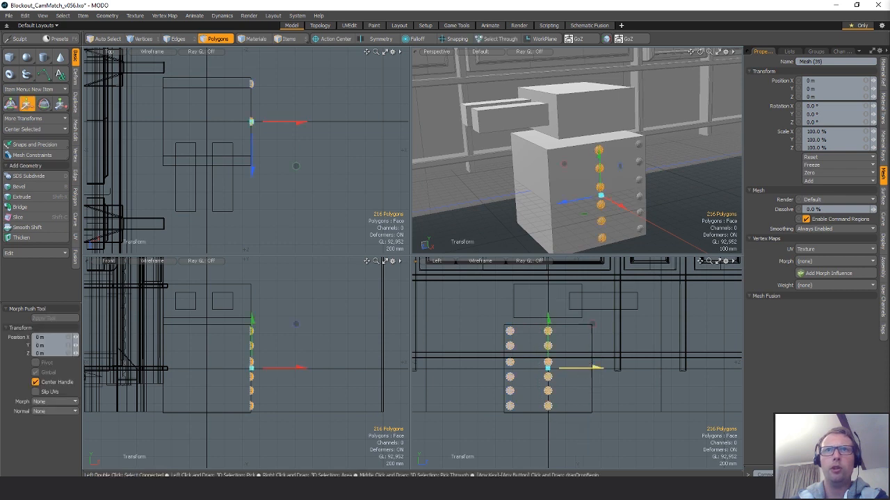
{"action": "left_click_drag", "start_coordinate": [589, 365], "coordinate": [623, 367]}
{"action": "key", "text": "q"}
{"action": "left_click", "coordinate": [585, 278]}
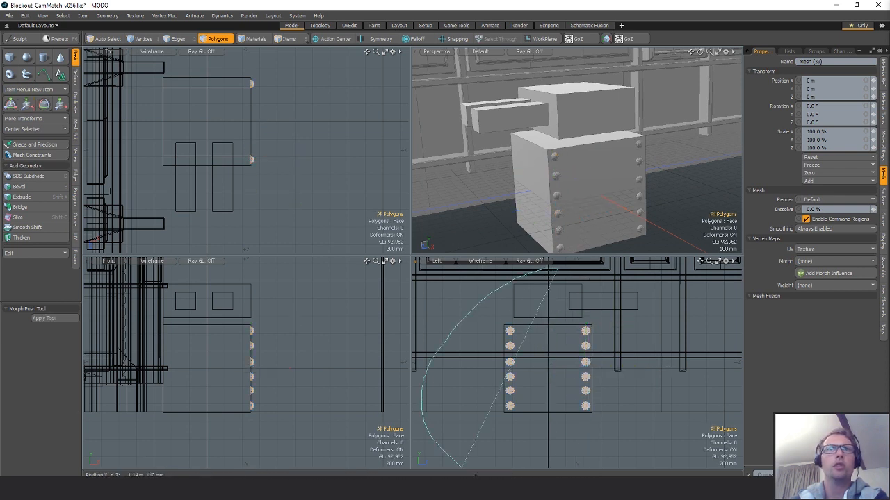
- Duplicate both rivet columns, rotate the copies about Y, and place them along the edges of the adjacent cube face
{"action": "right_click_drag", "start_coordinate": [461, 467], "coordinate": [647, 279]}
{"action": "left_click_drag", "start_coordinate": [360, 148], "coordinate": [369, 162], "text": "alt"}
{"action": "key", "text": "e"}
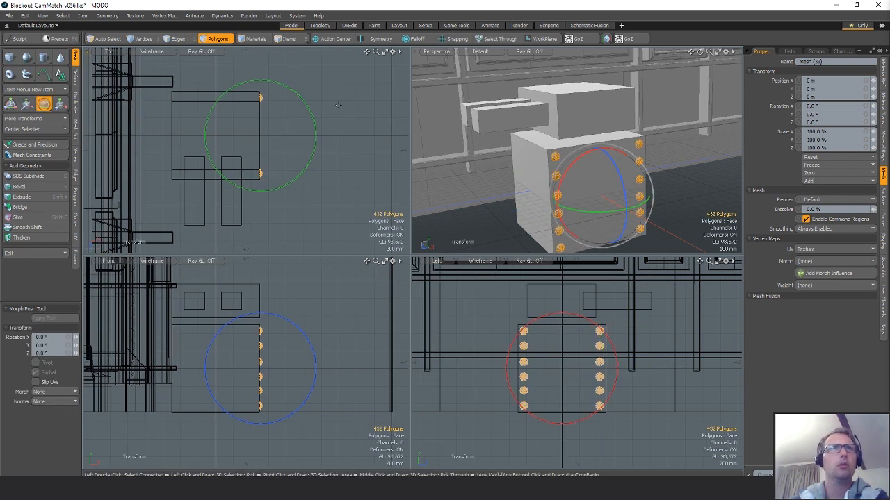
{"action": "left_click_drag", "start_coordinate": [305, 104], "coordinate": [314, 195]}
{"action": "key", "text": "w"}
{"action": "left_click_drag", "start_coordinate": [337, 95], "coordinate": [293, 140]}
{"action": "key", "text": "q"}
{"action": "left_click", "coordinate": [374, 121]}
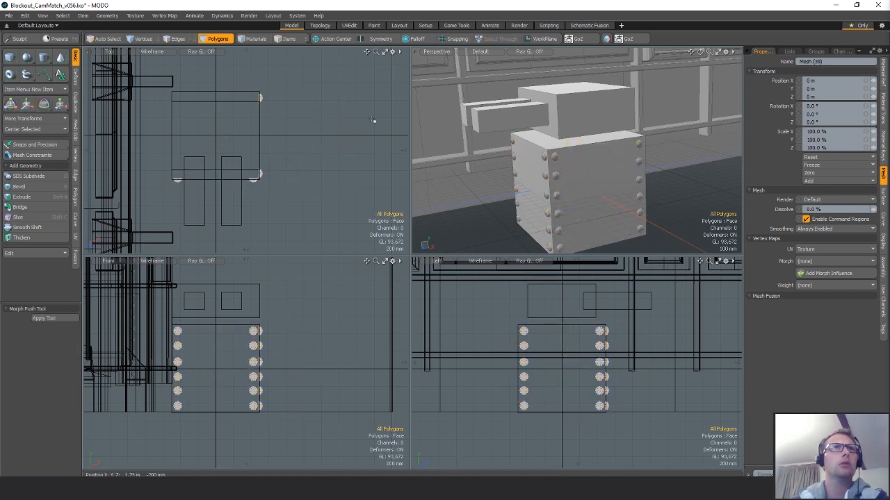
- Examine the riveted cube up close and check a single rivet in polygon, vertex and edge selection modes
{"action": "left_click_drag", "start_coordinate": [591, 182], "coordinate": [561, 145], "text": "alt"}
{"action": "scroll", "coordinate": [562, 145], "scroll_direction": "down", "scroll_amount": 2}
{"action": "key", "text": "3"}
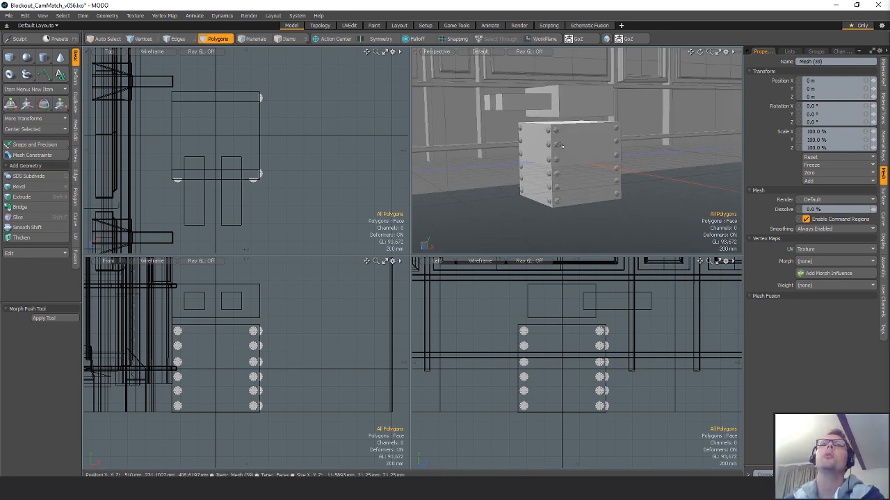
{"action": "scroll", "coordinate": [556, 136], "scroll_direction": "up", "scroll_amount": 3}
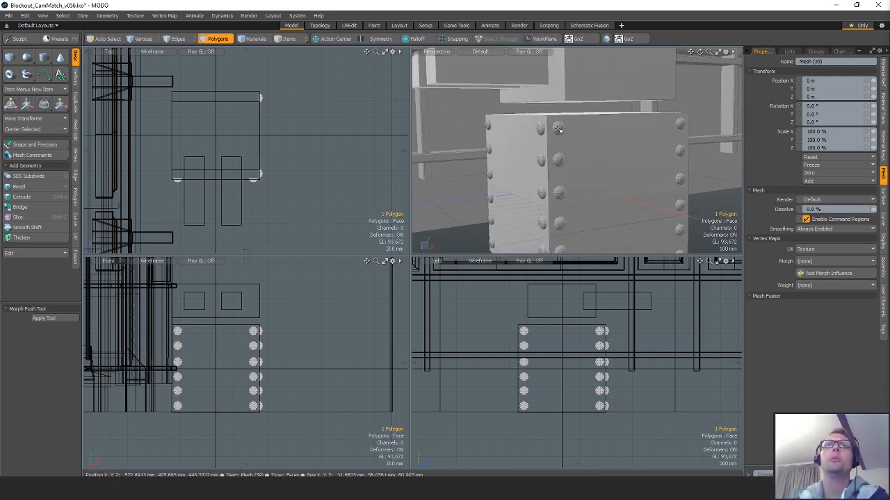
{"action": "left_click_drag", "start_coordinate": [569, 127], "coordinate": [572, 125], "text": "alt"}
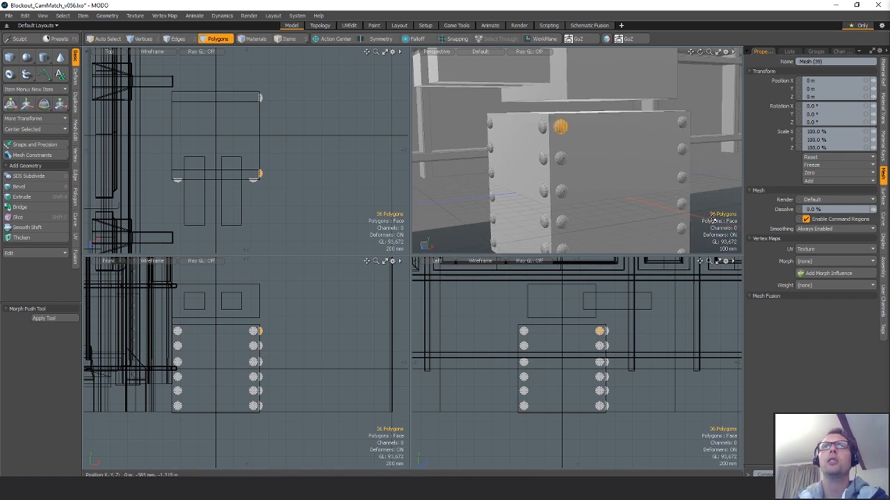
{"action": "key", "text": "1"}
{"action": "mouse_move", "coordinate": [560, 128]}
{"action": "left_mouse_down", "text": "alt"}
{"action": "mouse_move", "coordinate": [546, 144]}
{"action": "mouse_move", "coordinate": [554, 128]}
{"action": "left_mouse_up", "text": "alt"}
{"action": "key", "text": "2"}
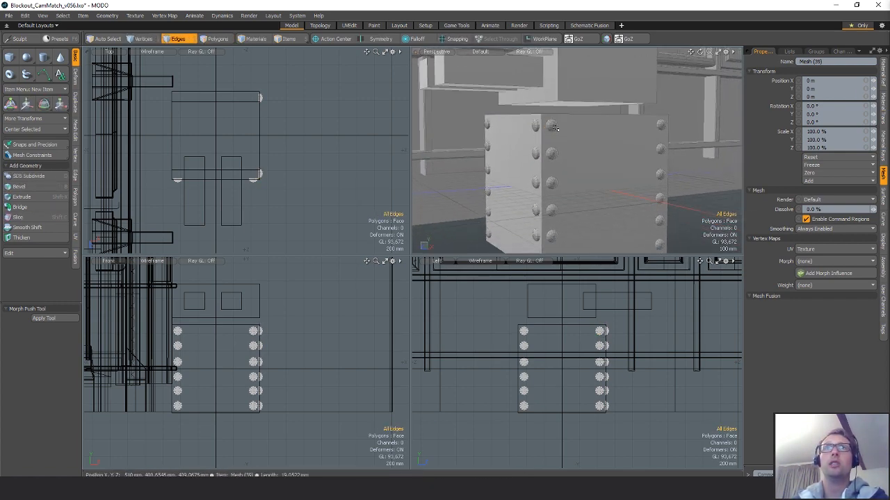
- Select one rivet column on the cube, copy it away from the cube in X, and rotate the copy about Y
{"action": "left_click_drag", "start_coordinate": [556, 187], "coordinate": [570, 151], "text": "alt+shift"}
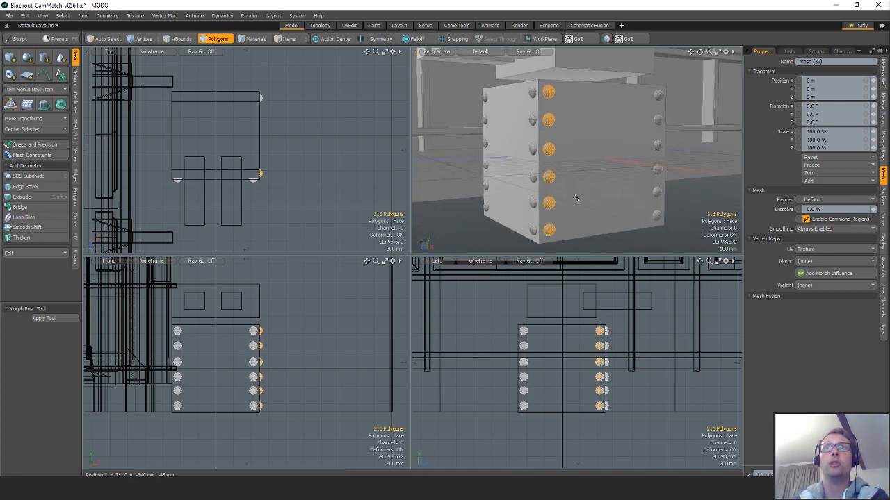
{"action": "left_click_drag", "start_coordinate": [575, 198], "coordinate": [485, 140], "text": "alt"}
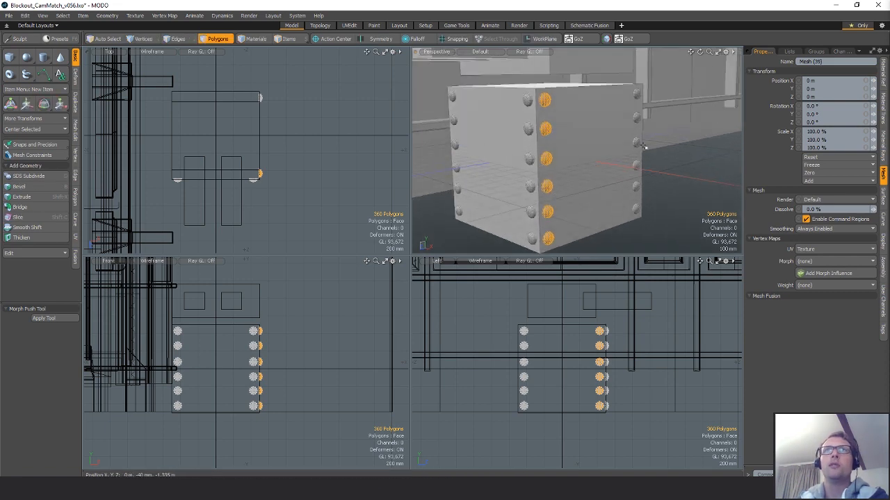
{"action": "mouse_move", "coordinate": [644, 146]}
{"action": "left_mouse_down", "text": "alt"}
{"action": "mouse_move", "coordinate": [616, 149]}
{"action": "mouse_move", "coordinate": [629, 136]}
{"action": "left_mouse_up", "text": "alt"}
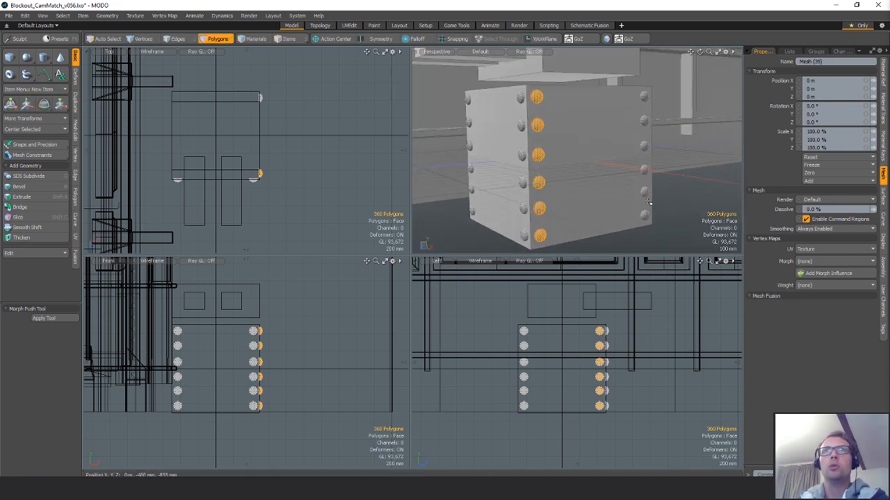
{"action": "left_click_drag", "start_coordinate": [647, 202], "coordinate": [588, 165], "text": "alt"}
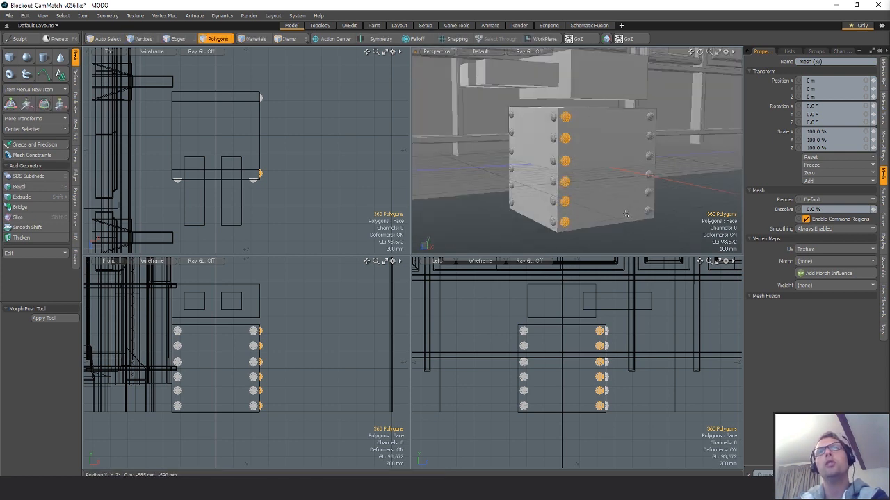
{"action": "left_click_drag", "start_coordinate": [310, 170], "coordinate": [280, 167], "text": "alt+shift"}
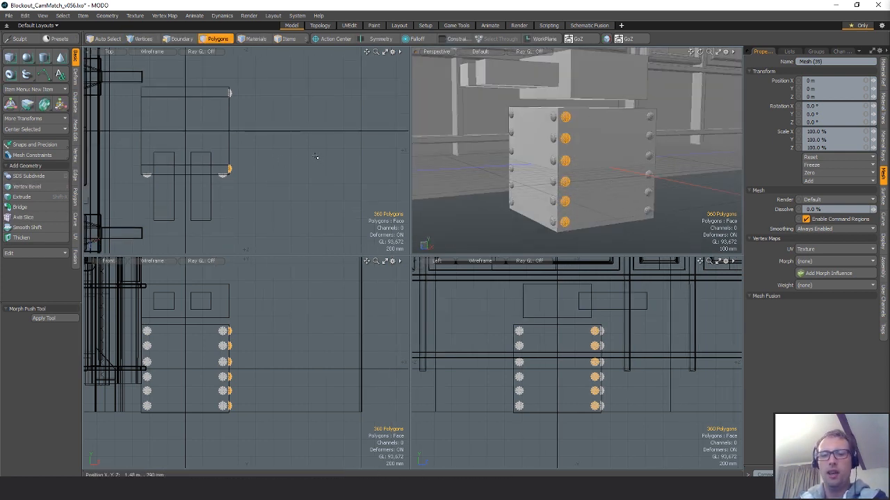
{"action": "key", "text": "ctrl+c"}
{"action": "key", "text": "ctrl+v"}
{"action": "key", "text": "w"}
{"action": "left_click_drag", "start_coordinate": [203, 172], "coordinate": [259, 169]}
{"action": "key", "text": "e"}
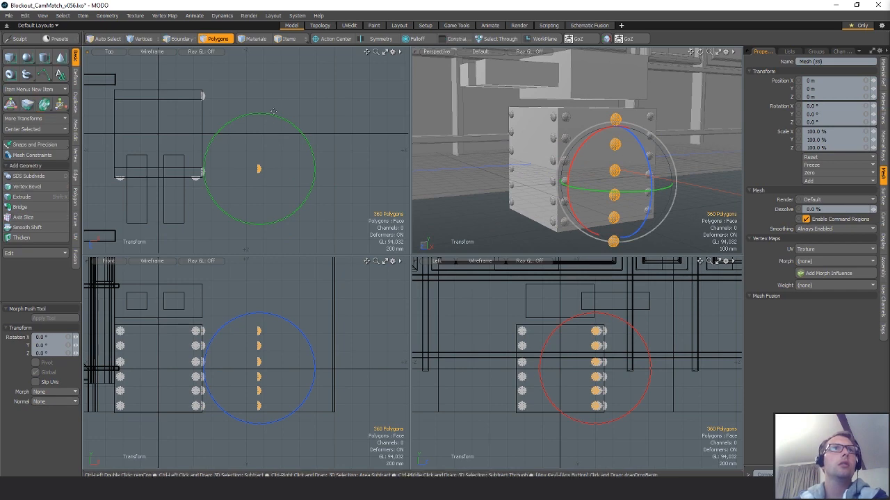
{"action": "left_click_drag", "start_coordinate": [272, 119], "coordinate": [313, 169], "text": "ctrl"}
{"action": "key", "text": "q"}
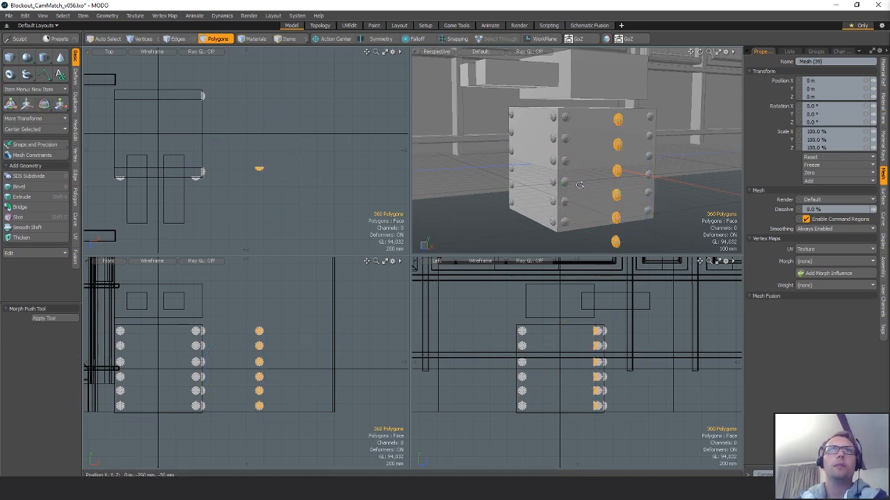
- Delete all rivets still attached to the cube, keeping only the separate column beside it
{"action": "left_click_drag", "start_coordinate": [580, 184], "coordinate": [659, 169], "text": "alt"}
{"action": "key", "text": "1"}
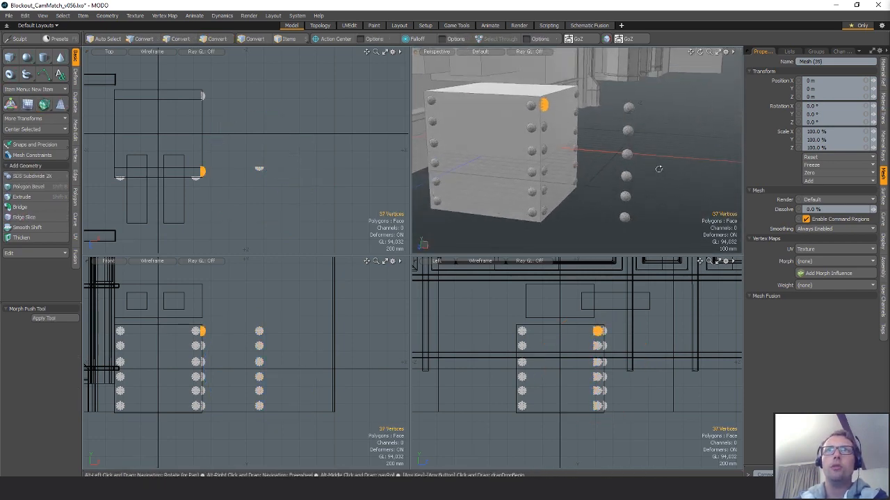
{"action": "key", "text": "3"}
{"action": "key", "text": "bracketright"}
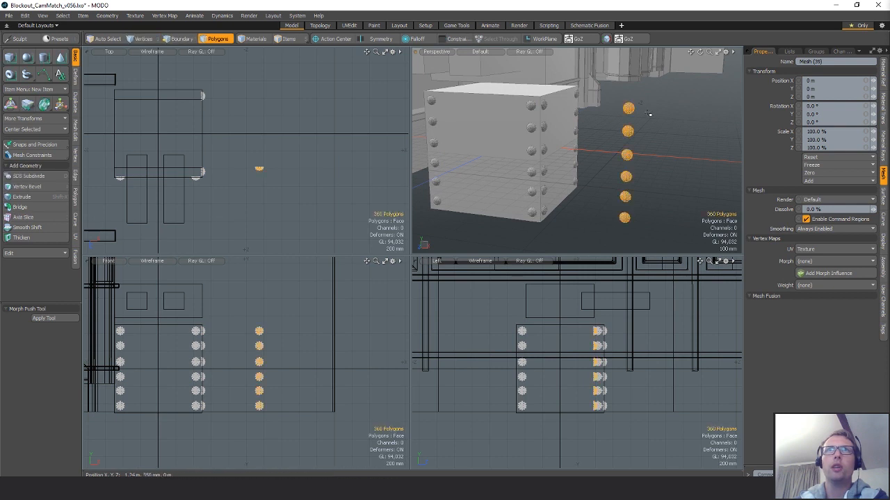
{"action": "left_click_drag", "start_coordinate": [589, 146], "coordinate": [594, 162], "text": "alt+shift"}
{"action": "left_click", "coordinate": [594, 162]}
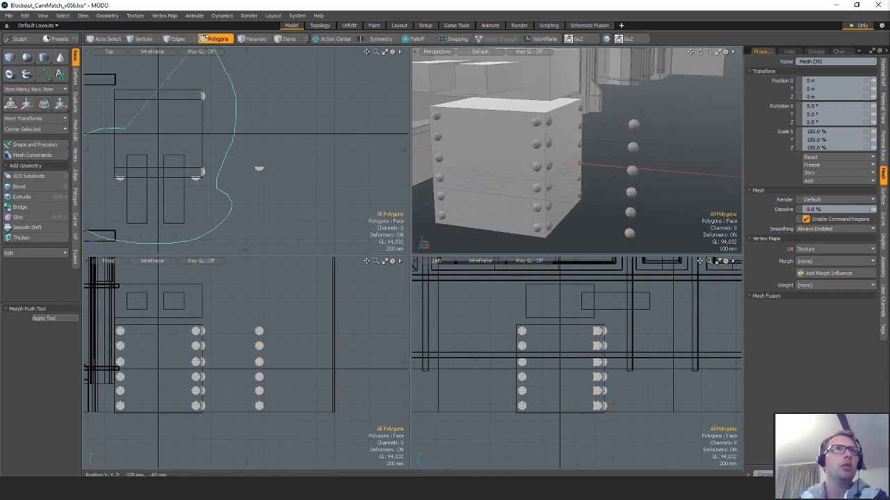
{"action": "right_click_drag", "start_coordinate": [206, 37], "coordinate": [220, 83]}
{"action": "key", "text": "Delete"}
- Copy the cube's front face into a new mesh and move it 1.58 m in X and -130 mm in Z behind the rivet column
{"action": "left_click_drag", "start_coordinate": [501, 132], "coordinate": [493, 137], "text": "alt"}
{"action": "key", "text": "5"}
{"action": "left_click", "coordinate": [496, 137]}
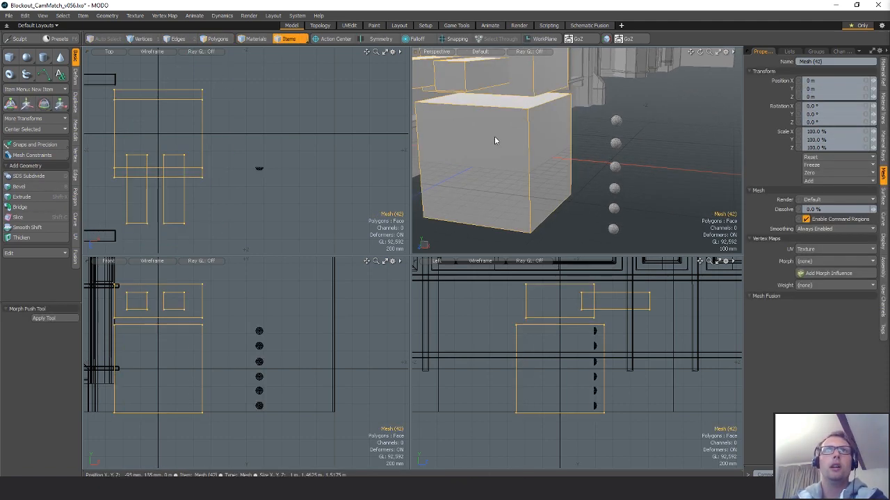
{"action": "key", "text": "3"}
{"action": "left_click", "coordinate": [473, 172]}
{"action": "key", "text": "ctrl+c"}
{"action": "key", "text": "n"}
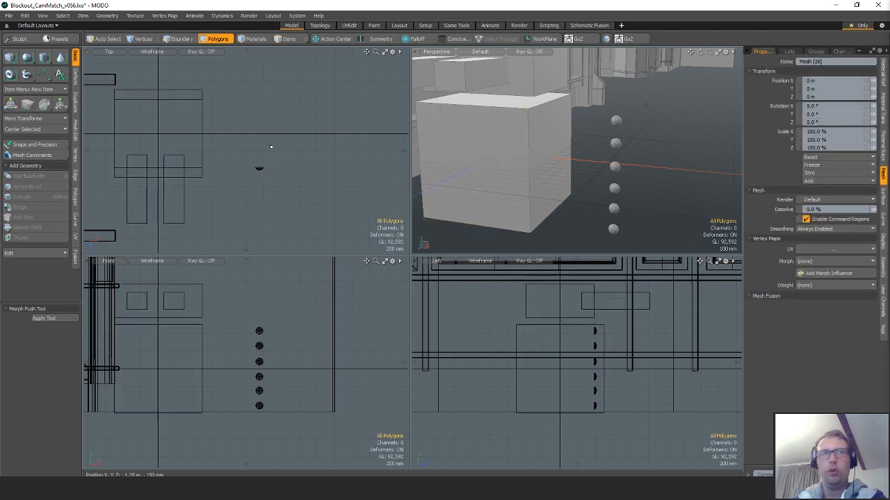
{"action": "key", "text": "ctrl+v"}
{"action": "left_click_drag", "start_coordinate": [237, 202], "coordinate": [344, 211], "text": "alt+shift"}
{"action": "key", "text": "w"}
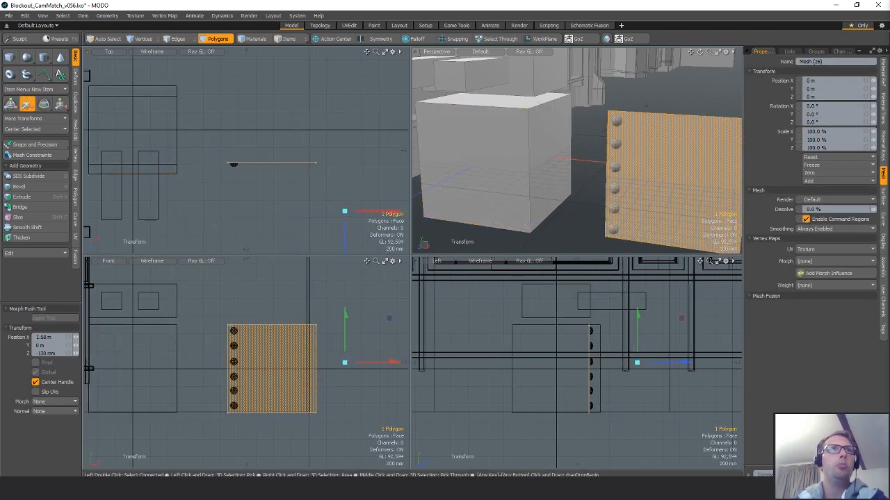
- Narrow the panel behind the rivet column by moving its far-side vertices about -860 mm in X
{"action": "key", "text": "q"}
{"action": "key", "text": "1"}
{"action": "right_click_drag", "start_coordinate": [285, 137], "coordinate": [367, 196]}
{"action": "key", "text": "w"}
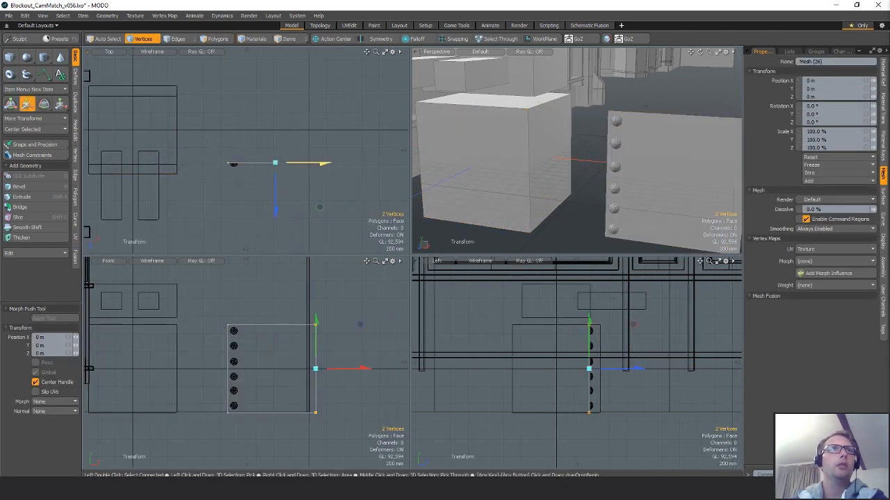
{"action": "left_click_drag", "start_coordinate": [294, 167], "coordinate": [259, 169]}
{"action": "scroll", "coordinate": [231, 166], "scroll_direction": "up", "scroll_amount": 6}
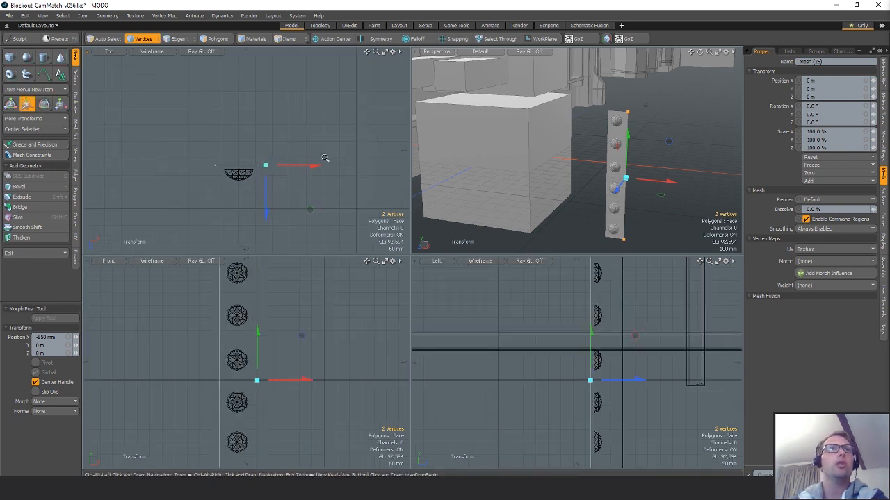
{"action": "left_click_drag", "start_coordinate": [304, 149], "coordinate": [298, 149]}
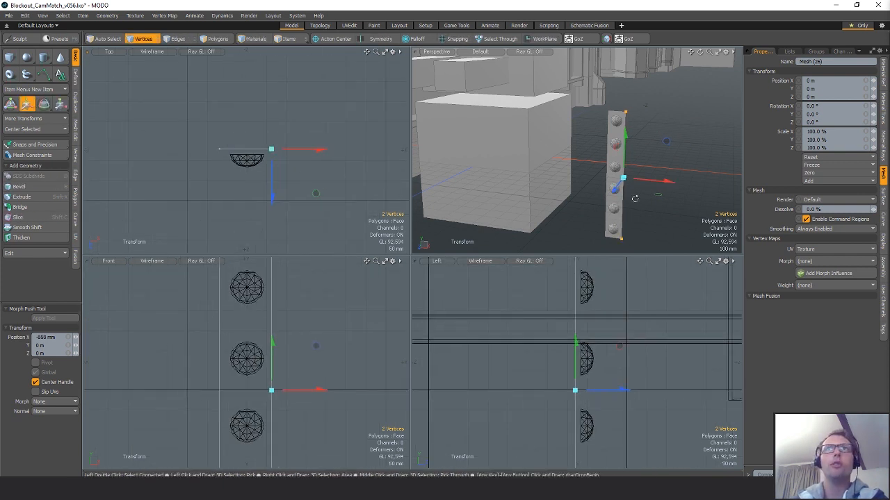
- Select the thin panel's polygon and show its Texture UV map in the UV Editor
{"action": "scroll", "coordinate": [635, 199], "scroll_direction": "up", "scroll_amount": 3}
{"action": "left_click_drag", "start_coordinate": [634, 198], "coordinate": [515, 181], "text": "alt"}
{"action": "key", "text": "space"}
{"action": "key", "text": "space"}
{"action": "key", "text": "space"}
{"action": "left_click", "coordinate": [595, 114]}
{"action": "scroll", "coordinate": [515, 181], "scroll_direction": "down", "scroll_amount": 4}
{"action": "left_click_drag", "start_coordinate": [605, 157], "coordinate": [728, 102], "text": "alt"}
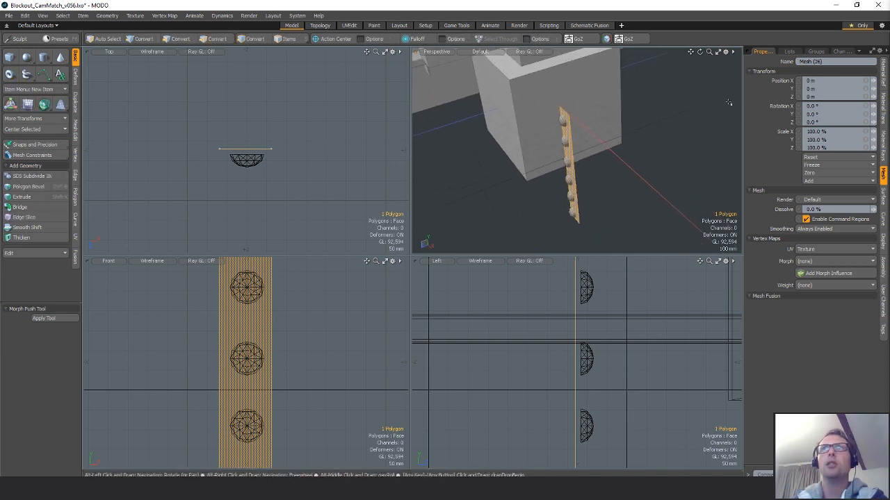
{"action": "left_click", "coordinate": [788, 52]}
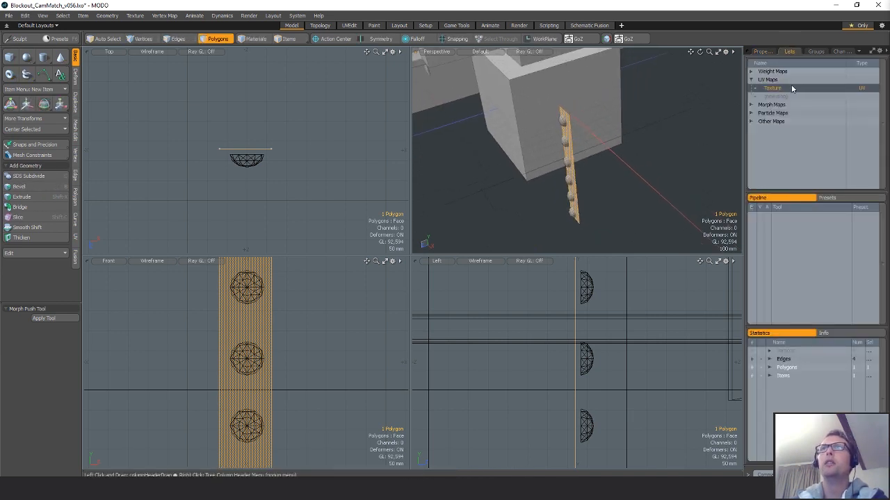
{"action": "key", "text": "F2"}
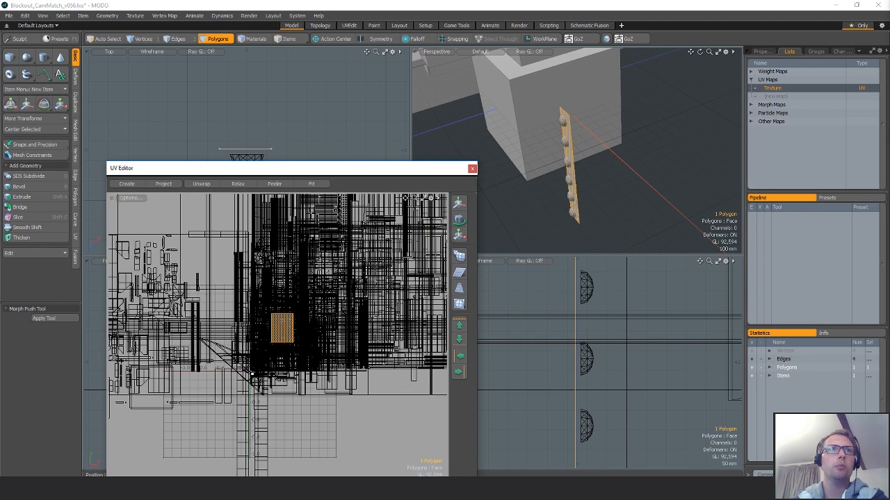
- Reshape the panel's UV island into a tall narrow strip by moving its edges, shifting the long side edge -0.15 in U
{"action": "key", "text": "2"}
{"action": "mouse_move", "coordinate": [284, 303]}
{"action": "right_mouse_down"}
{"action": "mouse_move", "coordinate": [272, 324]}
{"action": "mouse_move", "coordinate": [301, 310]}
{"action": "right_mouse_up"}
{"action": "key", "text": "w"}
{"action": "left_click_drag", "start_coordinate": [304, 294], "coordinate": [283, 268]}
{"action": "key", "text": "space"}
{"action": "left_click", "coordinate": [286, 341]}
{"action": "key", "text": "w"}
{"action": "left_click_drag", "start_coordinate": [339, 315], "coordinate": [315, 343]}
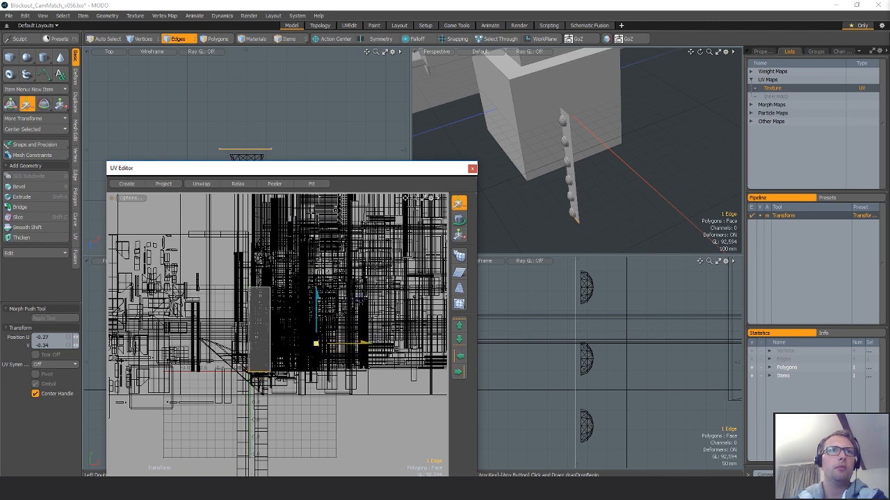
{"action": "key", "text": "space"}
{"action": "key", "text": "w"}
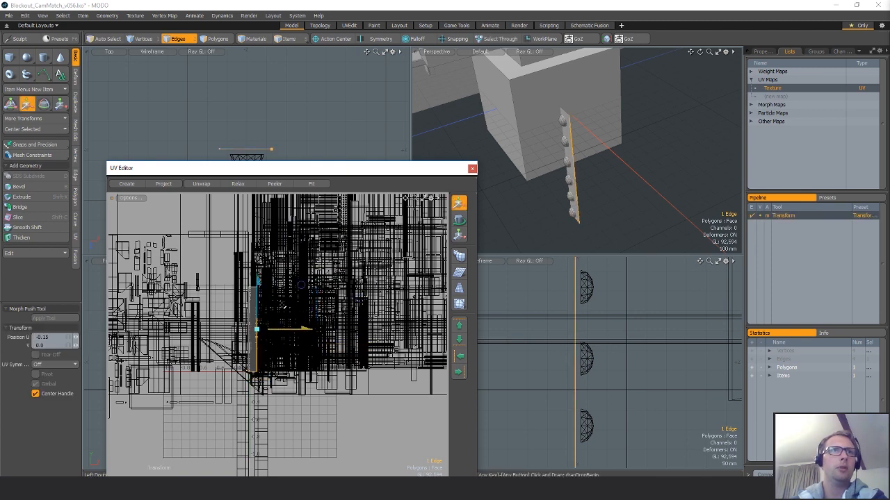
- Move the whole strip UV island -0.98 in U and -0.98 in V, and close the UV Editor
{"action": "key", "text": "space"}
{"action": "double_click", "coordinate": [257, 307]}
{"action": "key", "text": "w"}
{"action": "left_click_drag", "start_coordinate": [323, 275], "coordinate": [240, 358]}
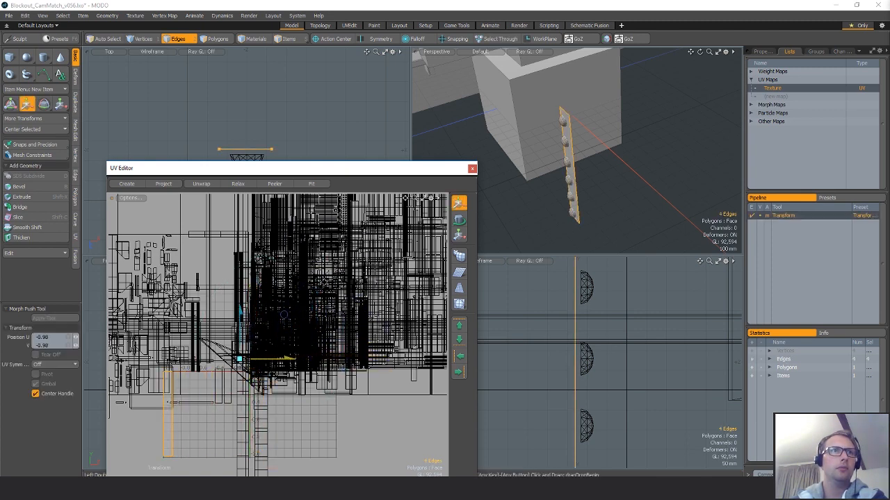
{"action": "scroll", "coordinate": [199, 417], "scroll_direction": "up", "scroll_amount": 8}
{"action": "scroll", "coordinate": [200, 417], "scroll_direction": "down", "scroll_amount": 3}
{"action": "left_click_drag", "start_coordinate": [182, 432], "coordinate": [242, 367], "text": "alt+shift"}
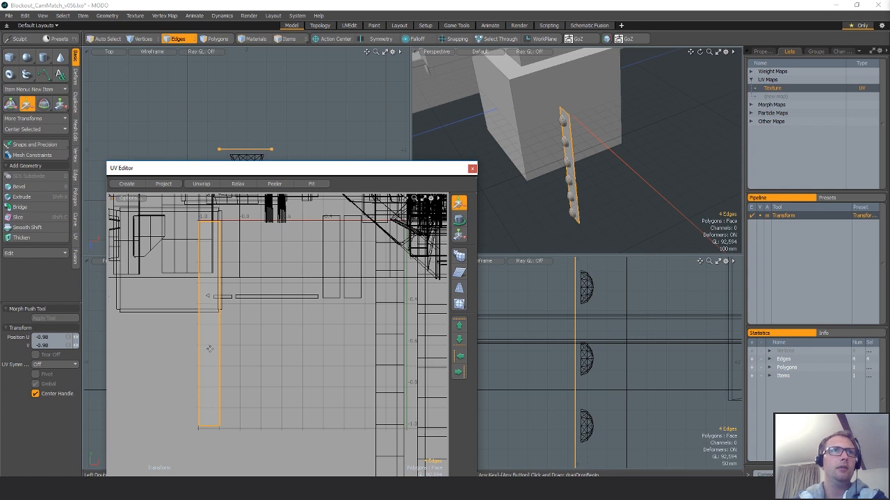
{"action": "key", "text": "space"}
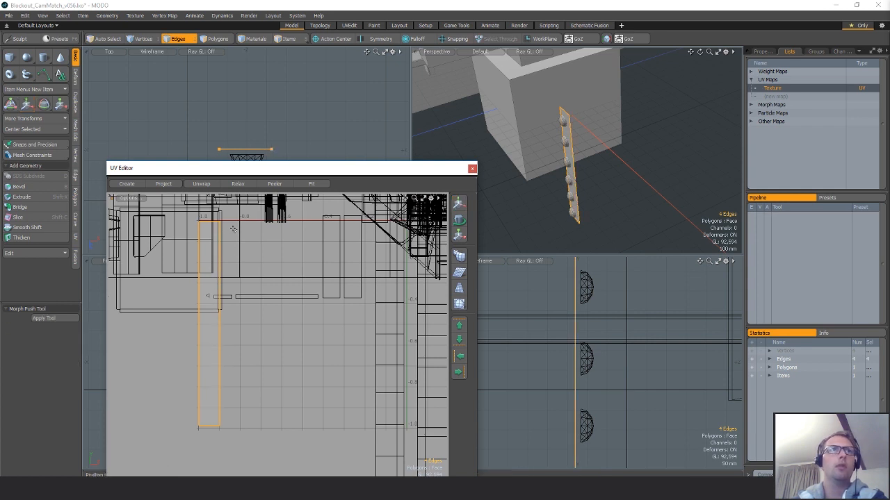
{"action": "key", "text": "space"}
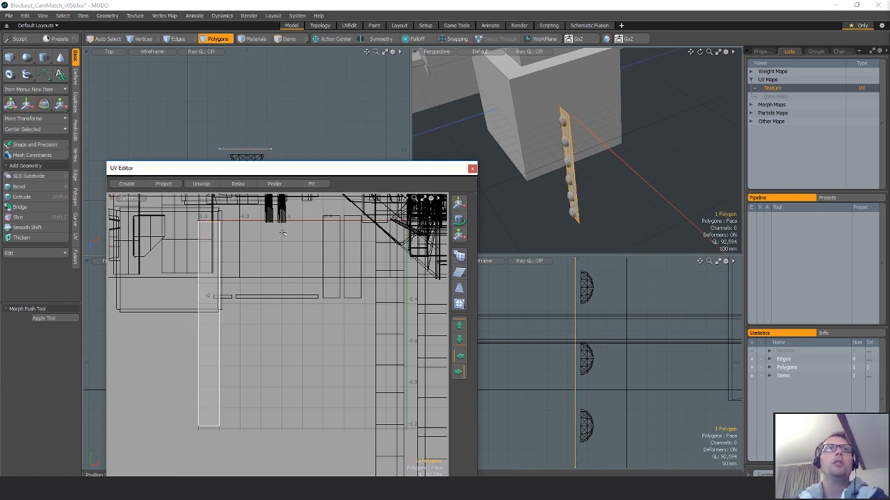
{"action": "left_click", "coordinate": [472, 169]}
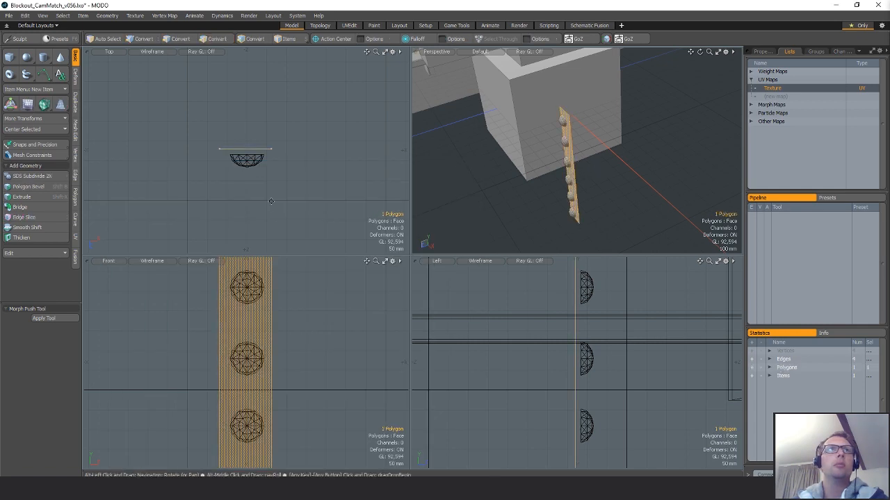
- Place copies of the thin strip along both vertical edges of the cube's front face, offsetting one -850 mm in X
{"action": "key", "text": "a"}
{"action": "left_click_drag", "start_coordinate": [235, 222], "coordinate": [212, 224], "text": "ctrl+alt"}
{"action": "left_click_drag", "start_coordinate": [288, 233], "coordinate": [316, 199], "text": "alt+shift"}
{"action": "key", "text": "w"}
{"action": "left_click_drag", "start_coordinate": [257, 179], "coordinate": [364, 198], "text": "ctrl+alt"}
{"action": "left_click_drag", "start_coordinate": [363, 198], "coordinate": [260, 179], "text": "ctrl+alt"}
{"action": "key", "text": "ctrl+z"}
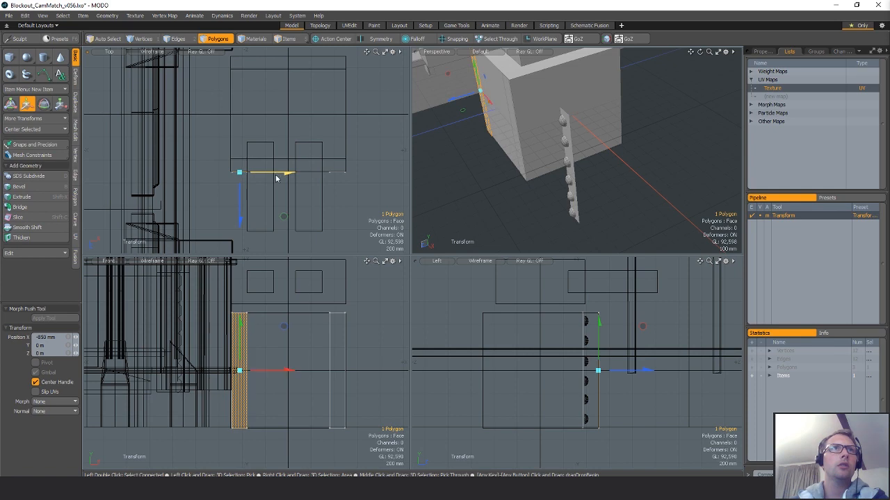
- Copy the two front strips, rotate the copies onto the cube's adjacent side face, and nudge them -2 mm in X
{"action": "key", "text": "q"}
{"action": "left_click_drag", "start_coordinate": [366, 173], "coordinate": [340, 209], "text": "alt+shift"}
{"action": "right_click_drag", "start_coordinate": [358, 220], "coordinate": [341, 189], "text": "shift"}
{"action": "mouse_move", "coordinate": [299, 156]}
{"action": "left_mouse_down", "text": "alt+shift"}
{"action": "mouse_move", "coordinate": [178, 192]}
{"action": "mouse_move", "coordinate": [171, 205]}
{"action": "left_mouse_up", "text": "alt+shift"}
{"action": "key", "text": "e"}
{"action": "key", "text": "w"}
{"action": "left_click_drag", "start_coordinate": [314, 203], "coordinate": [372, 147]}
{"action": "left_click_drag", "start_coordinate": [262, 187], "coordinate": [315, 184], "text": "ctrl+alt"}
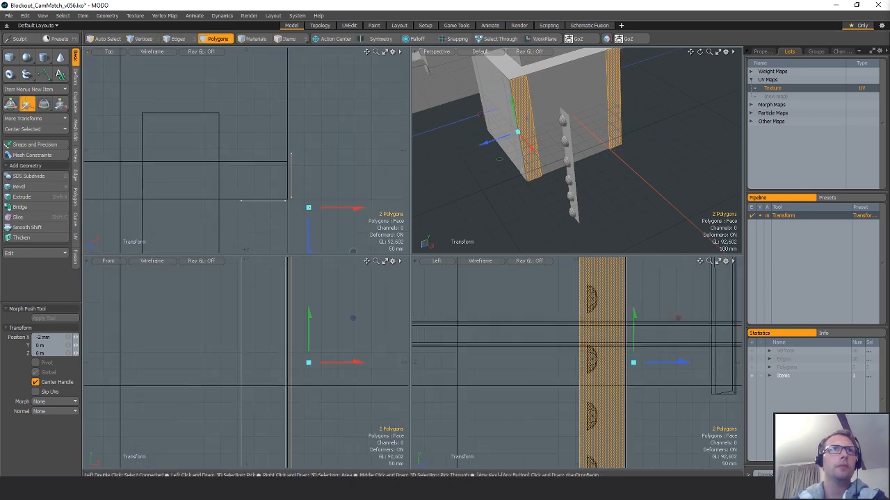
{"action": "key", "text": "q"}
{"action": "left_click", "coordinate": [597, 160]}
{"action": "left_click_drag", "start_coordinate": [598, 160], "coordinate": [636, 155], "text": "alt"}
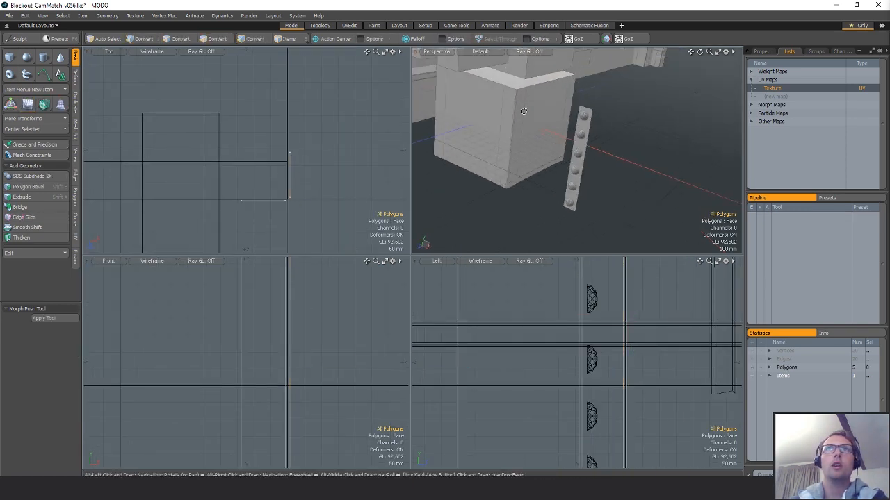
- Select the three practice mesh items with the cubes, strips and rivets, and delete them from the scene
{"action": "left_click", "coordinate": [516, 139]}
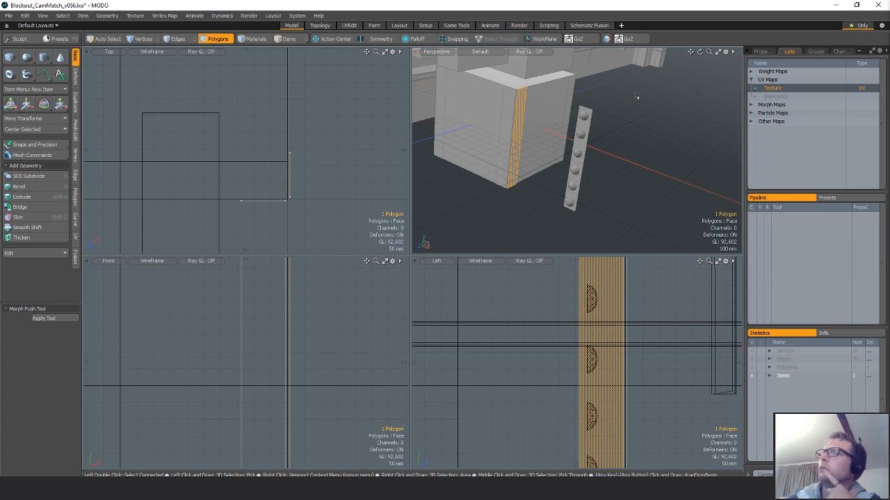
{"action": "left_click_drag", "start_coordinate": [537, 158], "coordinate": [556, 184], "text": "alt"}
{"action": "left_click_drag", "start_coordinate": [637, 161], "coordinate": [592, 189], "text": "alt"}
{"action": "key", "text": "5"}
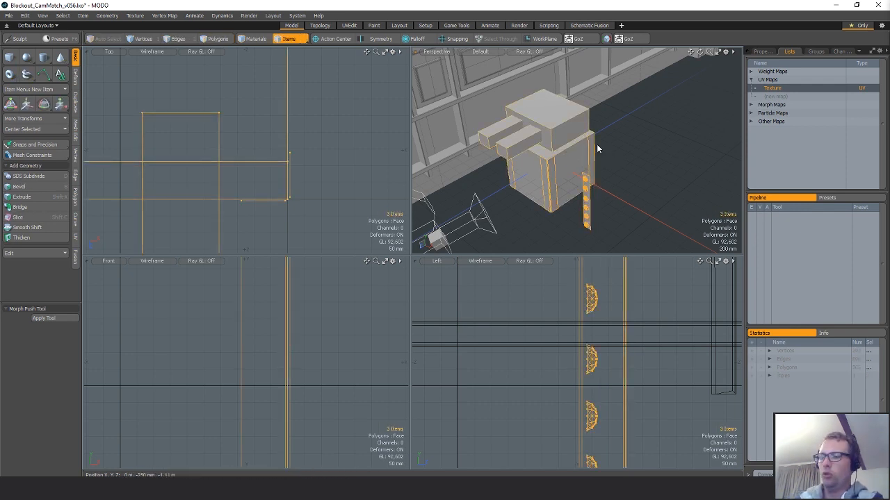
{"action": "key", "text": "Delete"}
- Examine the blocked-out street, its trusses and hanging cables in the perspective and orthographic views
{"action": "left_click_drag", "start_coordinate": [597, 146], "coordinate": [563, 203], "text": "alt"}
{"action": "scroll", "coordinate": [572, 167], "scroll_direction": "down", "scroll_amount": 4}
{"action": "scroll", "coordinate": [538, 169], "scroll_direction": "down", "scroll_amount": 2}
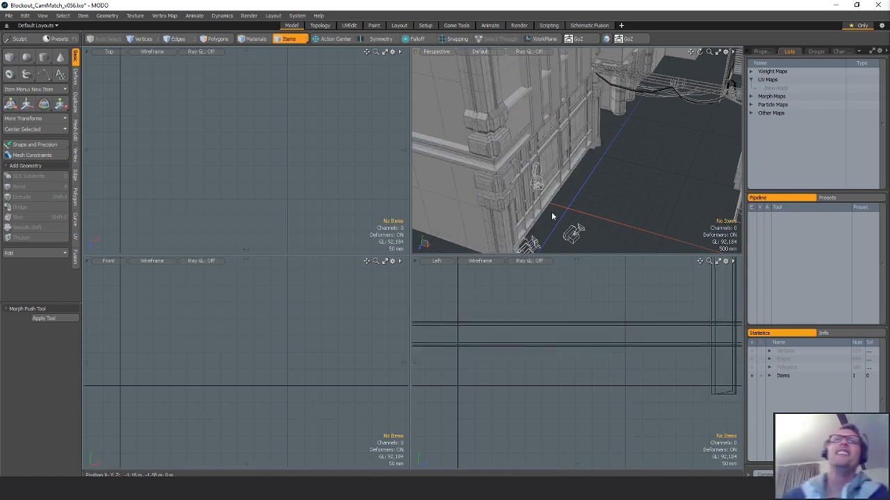
{"action": "left_click_drag", "start_coordinate": [559, 179], "coordinate": [583, 163], "text": "alt"}
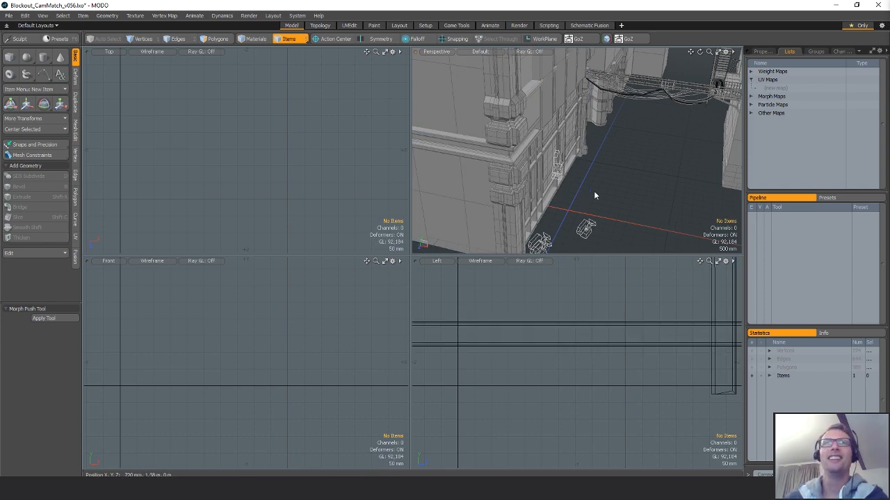
{"action": "left_click_drag", "start_coordinate": [594, 191], "coordinate": [559, 166], "text": "alt"}
{"action": "key", "text": "3"}
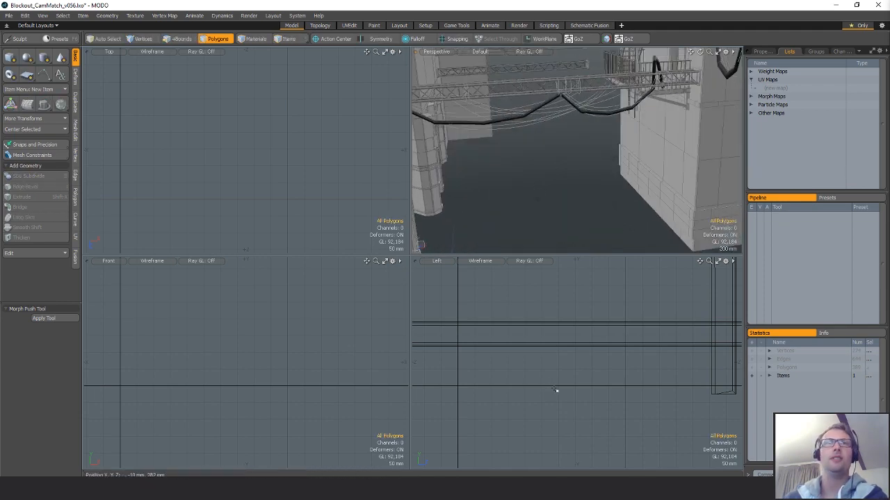
{"action": "key", "text": "a"}
{"action": "left_click_drag", "start_coordinate": [564, 352], "coordinate": [584, 352], "text": "ctrl+alt"}
{"action": "left_click_drag", "start_coordinate": [547, 383], "coordinate": [624, 315], "text": "alt+shift"}
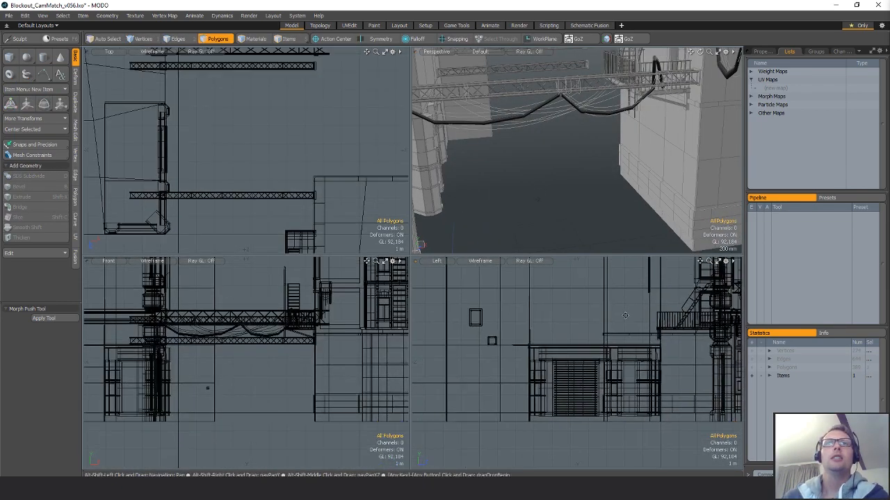
{"action": "left_click_drag", "start_coordinate": [534, 135], "coordinate": [600, 178], "text": "alt+shift"}
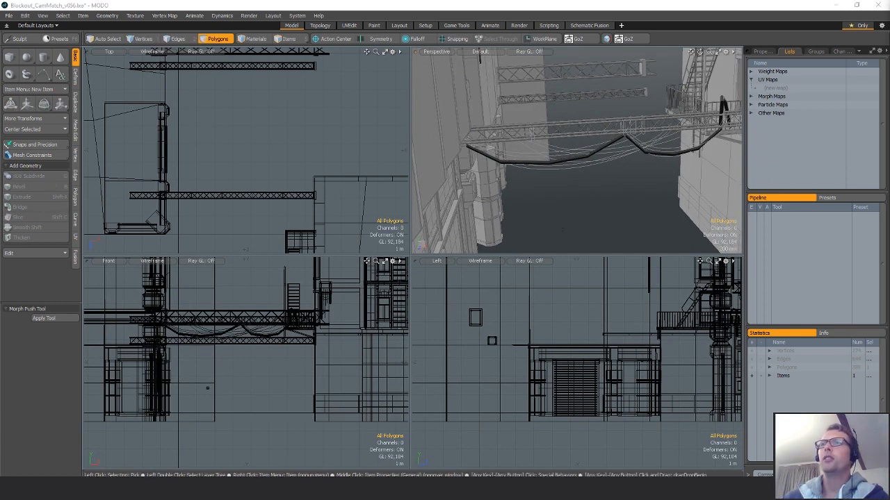
- Select the curve mesh of the hanging wires, save the scene, and enlarge the area around the origin
{"action": "left_click", "coordinate": [325, 292]}
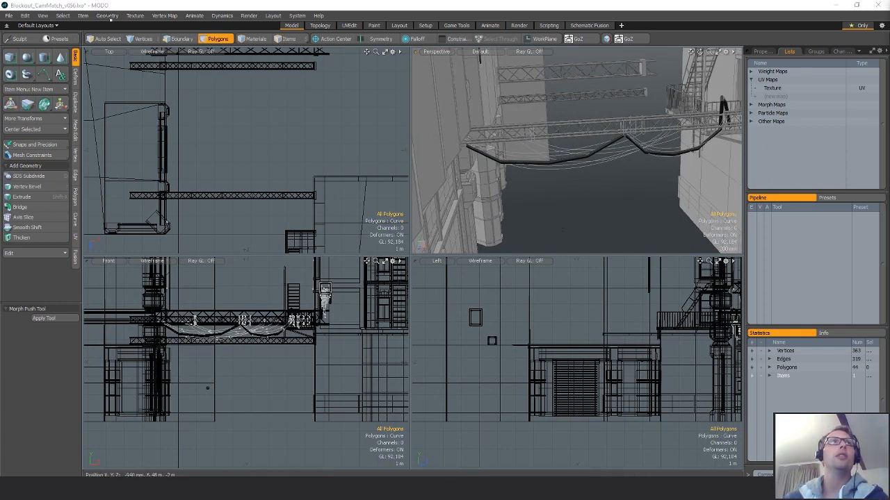
{"action": "key", "text": "ctrl+s"}
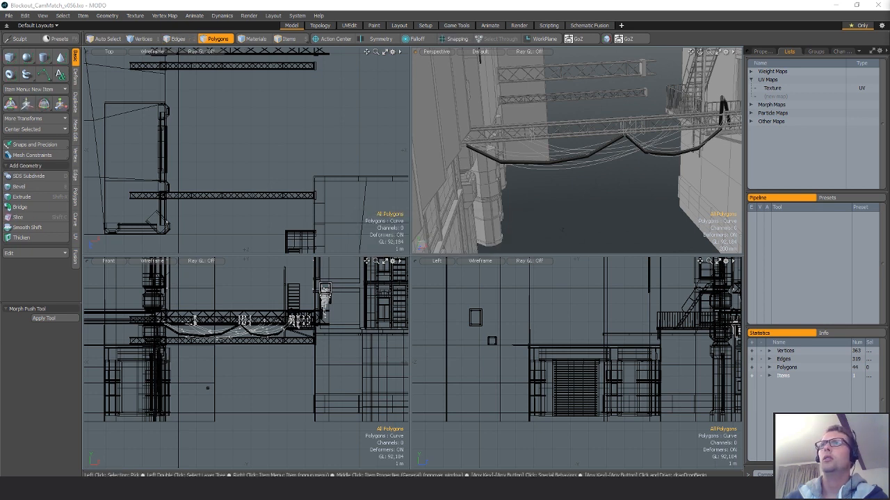
{"action": "left_click_drag", "start_coordinate": [225, 407], "coordinate": [283, 365], "text": "alt+shift"}
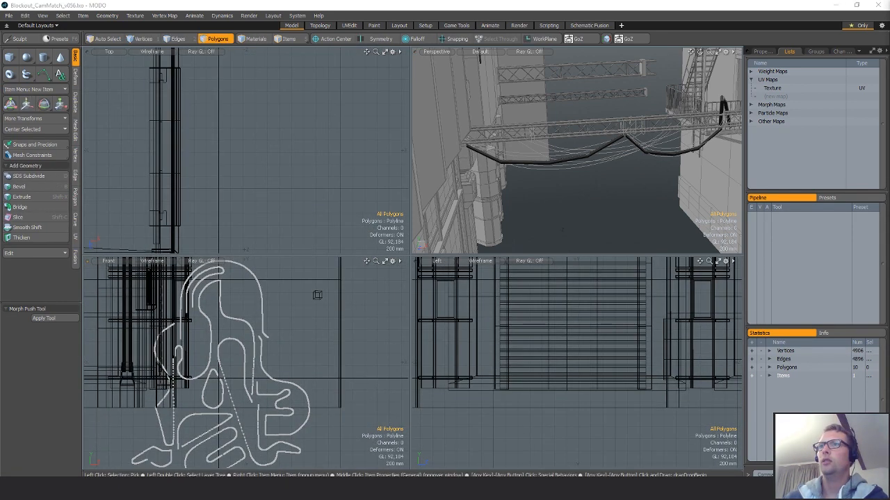
- Delete the subdivided sphere mesh and make the empty Wire_Circumference mesh active
{"action": "key", "text": "h"}
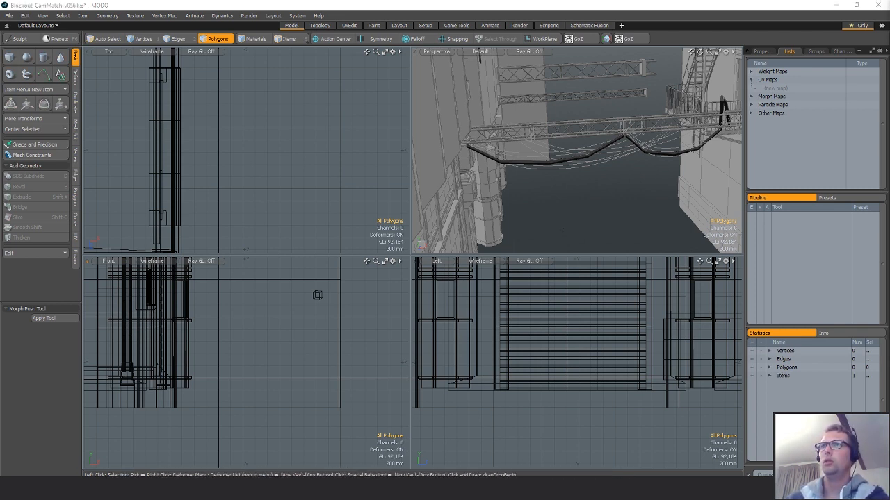
{"action": "left_click", "coordinate": [762, 52]}
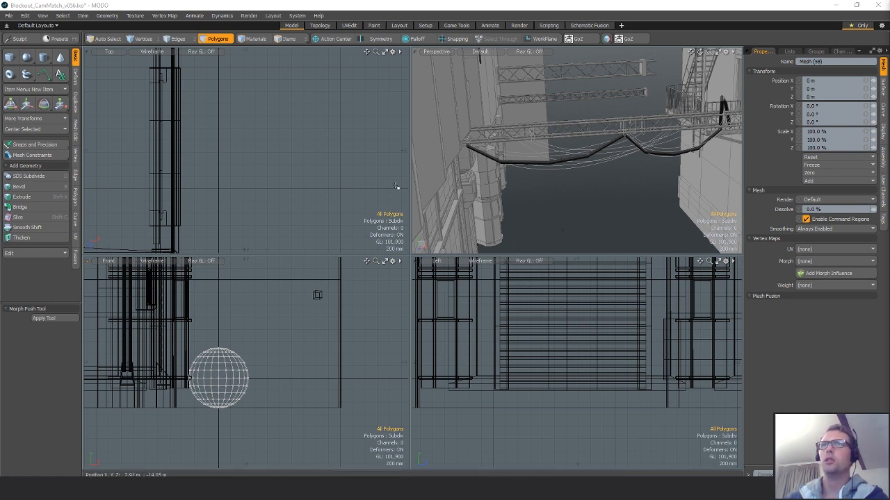
{"action": "key", "text": "Delete"}
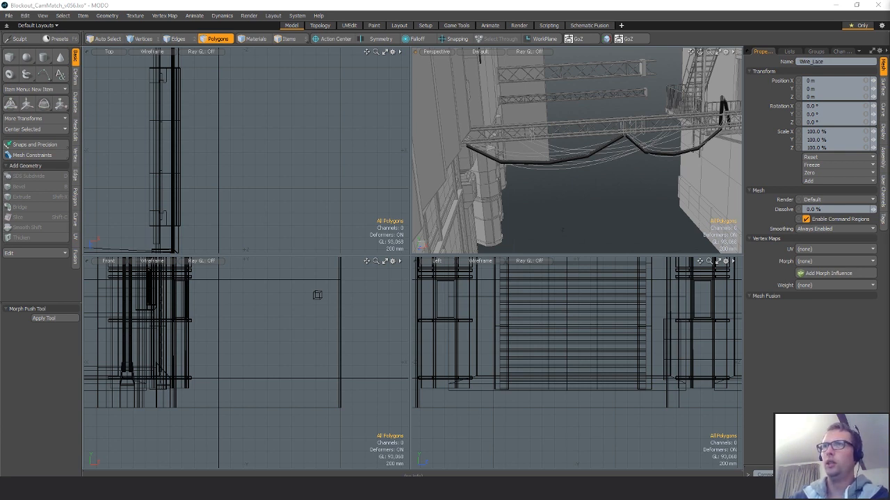
{"action": "left_click", "coordinate": [317, 295]}
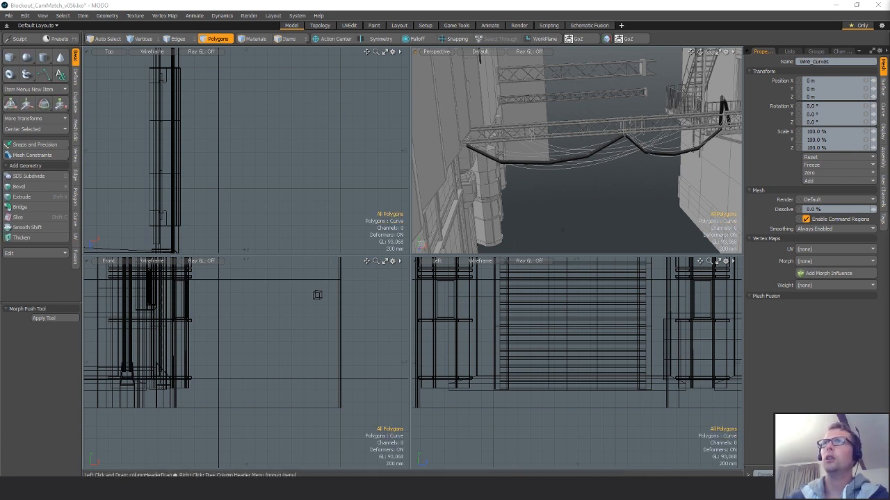
{"action": "key", "text": "n"}
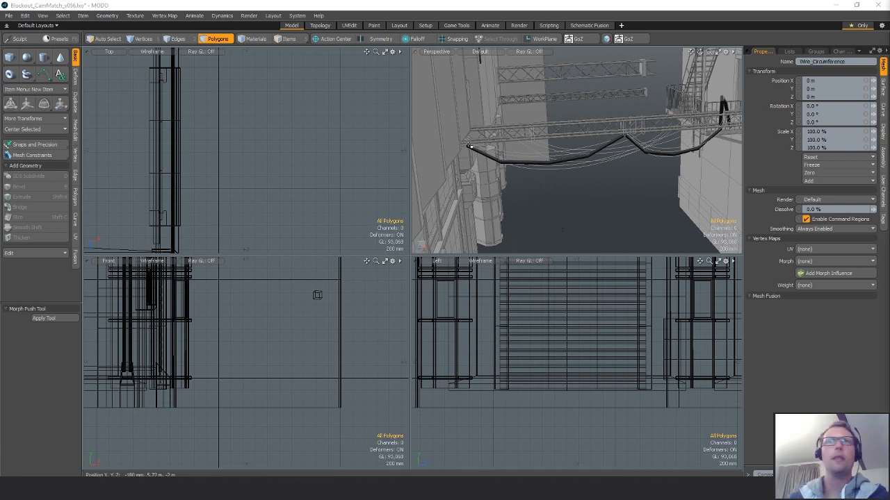
- Create a 12-sided, one-segment cylinder along Y with radius 500 mm in X and Z and 750 mm in Y
{"action": "left_click", "coordinate": [43, 57]}
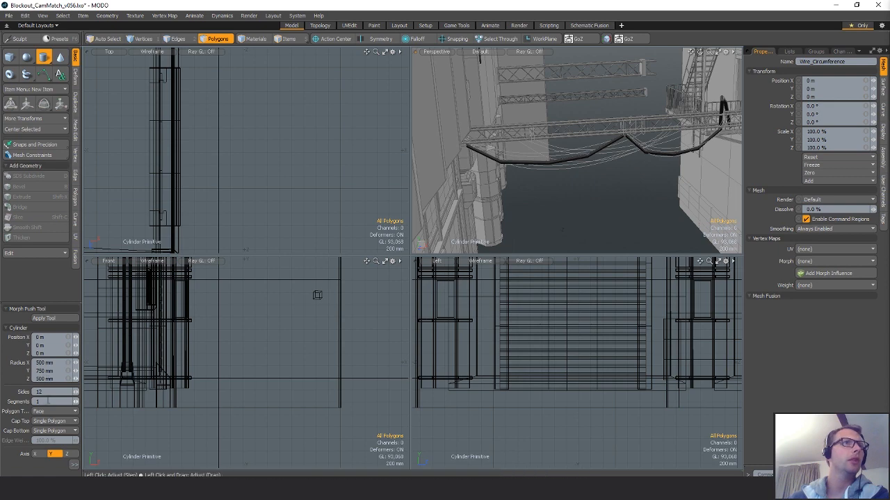
{"action": "left_click", "coordinate": [74, 465]}
{"action": "left_click", "coordinate": [157, 467]}
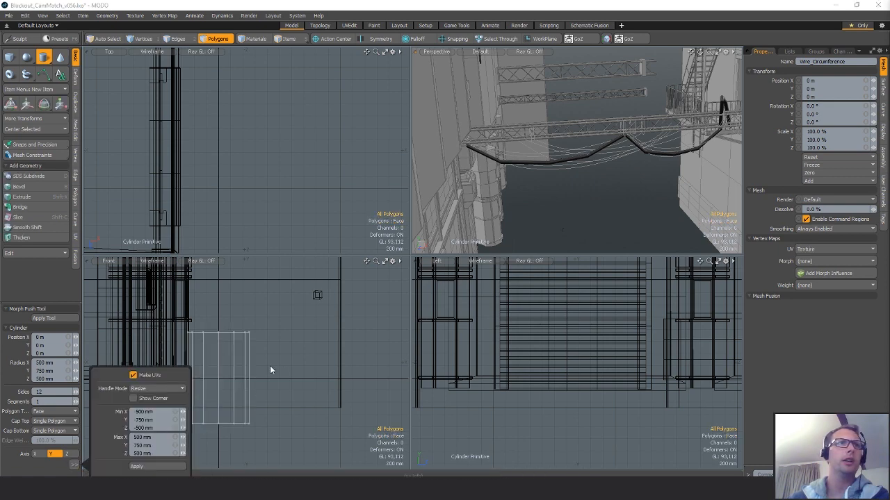
- Remove the cylinder's two end cap polygons, keeping only its side walls
{"action": "left_click_drag", "start_coordinate": [333, 386], "coordinate": [237, 391], "text": "ctrl+alt"}
{"action": "left_click_drag", "start_coordinate": [330, 356], "coordinate": [304, 383], "text": "alt+shift"}
{"action": "key", "text": "q"}
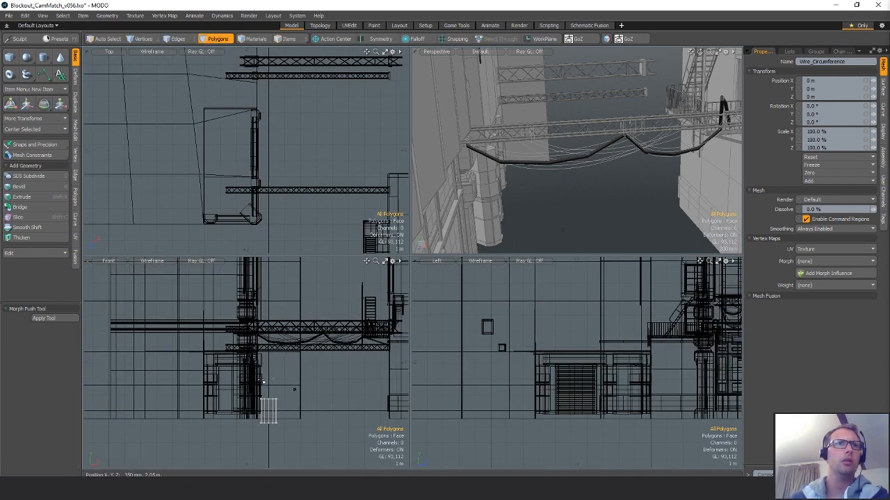
{"action": "right_click_drag", "start_coordinate": [292, 416], "coordinate": [246, 434], "text": "shift"}
{"action": "left_click", "coordinate": [248, 436], "text": "shift"}
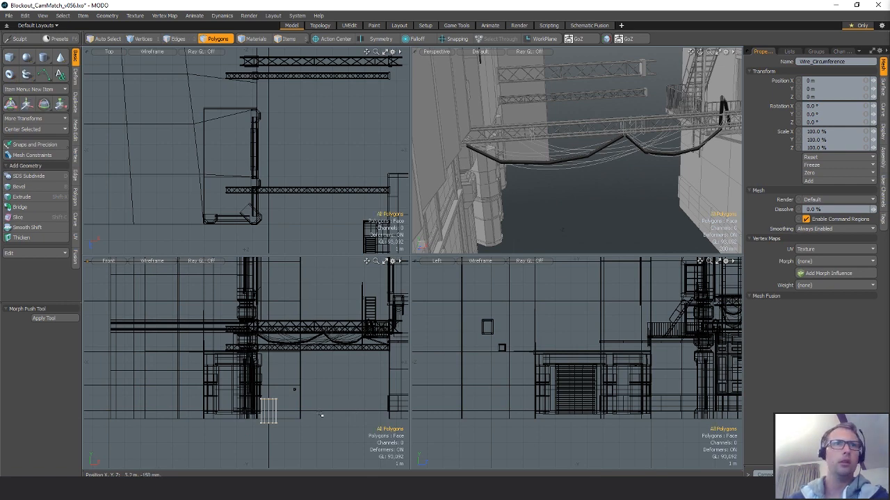
- Move the open cylinder 200 mm in X and -5.8 m in Z so it sits at the truss with the hanging wires
{"action": "scroll", "coordinate": [319, 415], "scroll_direction": "up", "scroll_amount": 2}
{"action": "key", "text": "shift+a"}
{"action": "scroll", "coordinate": [487, 370], "scroll_direction": "down", "scroll_amount": 4}
{"action": "left_click_drag", "start_coordinate": [573, 363], "coordinate": [573, 427], "text": "alt"}
{"action": "scroll", "coordinate": [283, 185], "scroll_direction": "down", "scroll_amount": 4}
{"action": "left_click_drag", "start_coordinate": [300, 173], "coordinate": [272, 224], "text": "alt"}
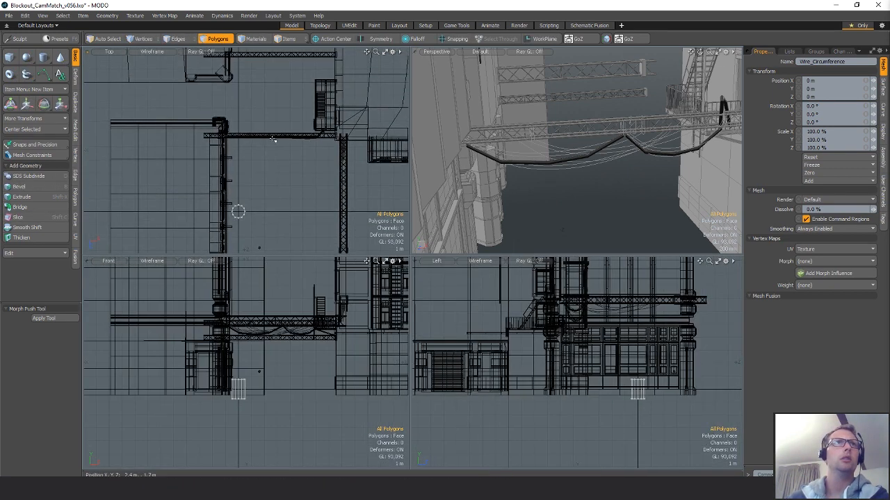
{"action": "key", "text": "w"}
{"action": "key", "text": "shift+a"}
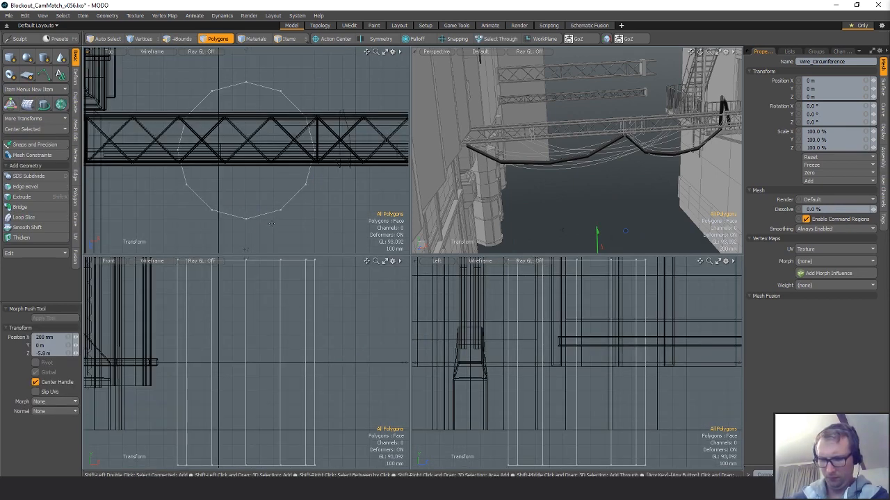
{"action": "scroll", "coordinate": [271, 224], "scroll_direction": "down", "scroll_amount": 3}
- Rotate the cylinder -90° about Z and move it 4.5 m in Y and 200 mm in Z to the hanging wires' height
{"action": "key", "text": "e"}
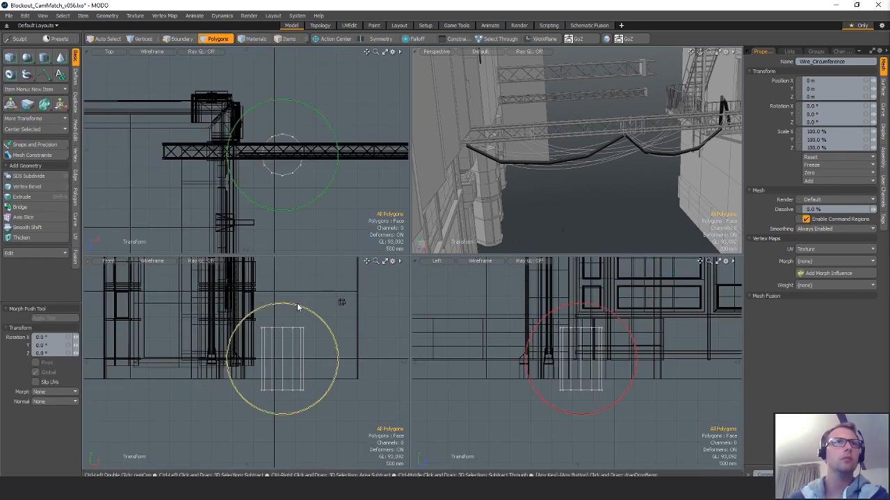
{"action": "left_click_drag", "start_coordinate": [298, 307], "coordinate": [336, 364]}
{"action": "left_click_drag", "start_coordinate": [292, 202], "coordinate": [273, 226], "text": "alt"}
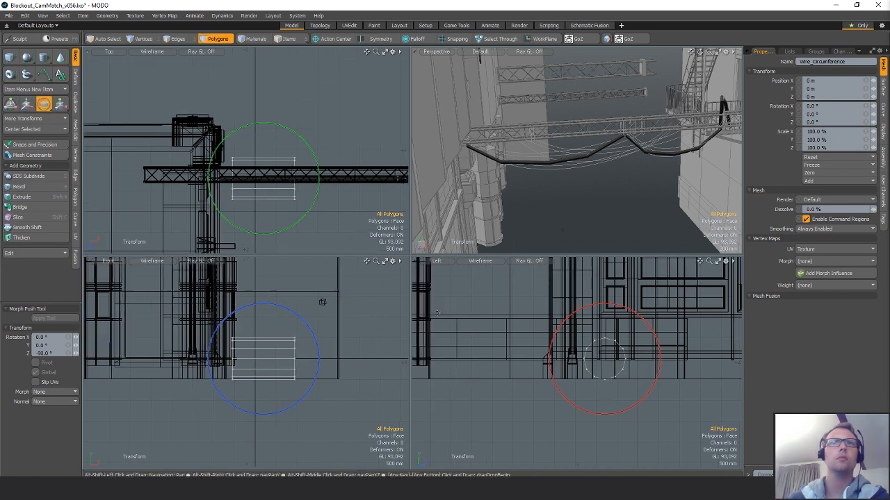
{"action": "scroll", "coordinate": [582, 318], "scroll_direction": "down", "scroll_amount": 3}
{"action": "key", "text": "w"}
{"action": "left_click_drag", "start_coordinate": [582, 317], "coordinate": [568, 342], "text": "alt"}
{"action": "left_click_drag", "start_coordinate": [612, 297], "coordinate": [610, 282]}
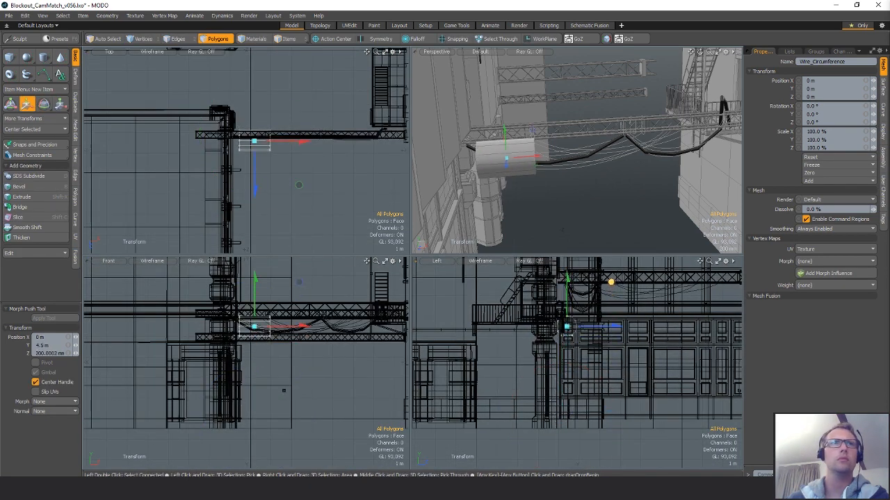
- Shrink the cylinder equally in Y and Z to about the thickness of the hanging wire, keeping its X length
{"action": "left_click_drag", "start_coordinate": [246, 315], "coordinate": [294, 362], "text": "ctrl+alt"}
{"action": "key", "text": "r"}
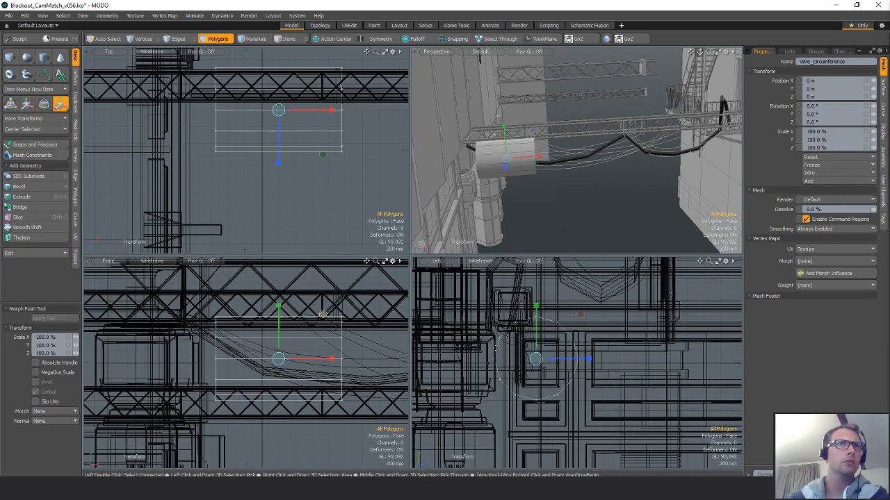
{"action": "left_click_drag", "start_coordinate": [580, 315], "coordinate": [539, 356]}
{"action": "left_click_drag", "start_coordinate": [539, 317], "coordinate": [539, 317]}
{"action": "left_click_drag", "start_coordinate": [567, 159], "coordinate": [560, 140], "text": "alt"}
{"action": "key", "text": "q"}
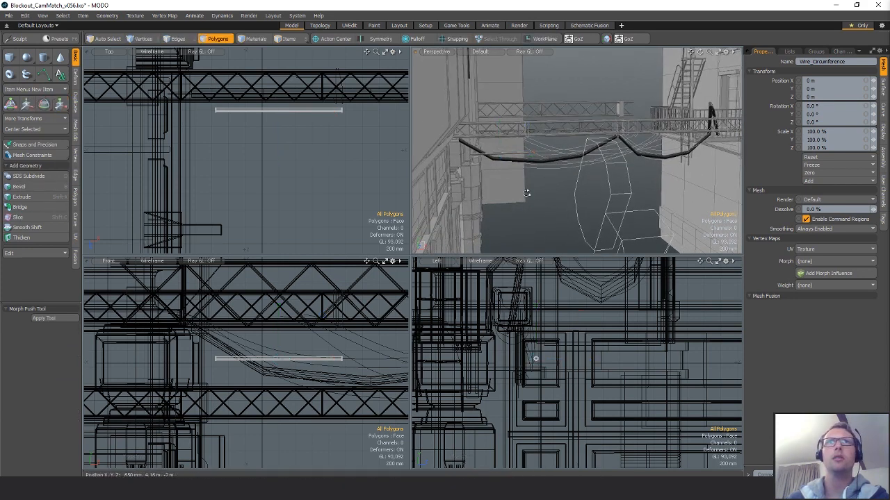
- Scale the thin cylinder to 87.5% in Y and Z against the hanging wire
{"action": "left_click_drag", "start_coordinate": [547, 173], "coordinate": [530, 163], "text": "alt"}
{"action": "key", "text": "r"}
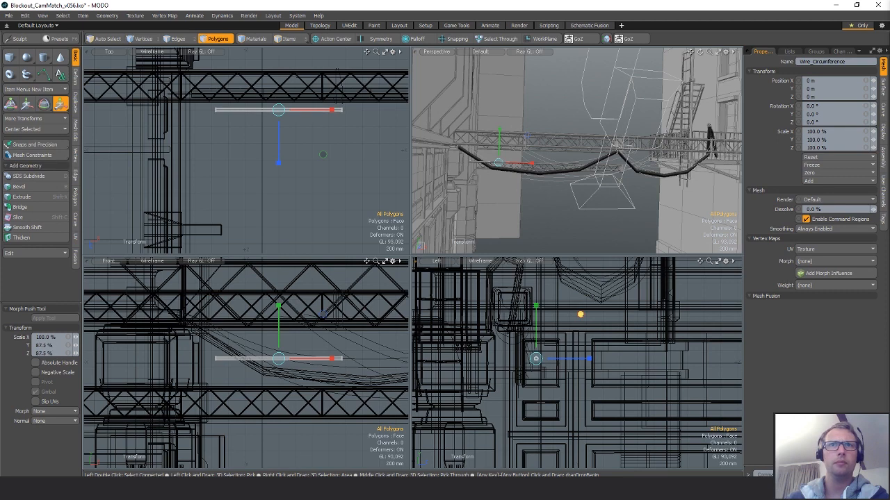
{"action": "key", "text": "q"}
- Center the thin cylinder on the origin along all axes
{"action": "left_click", "coordinate": [53, 130]}
{"action": "left_click", "coordinate": [53, 143]}
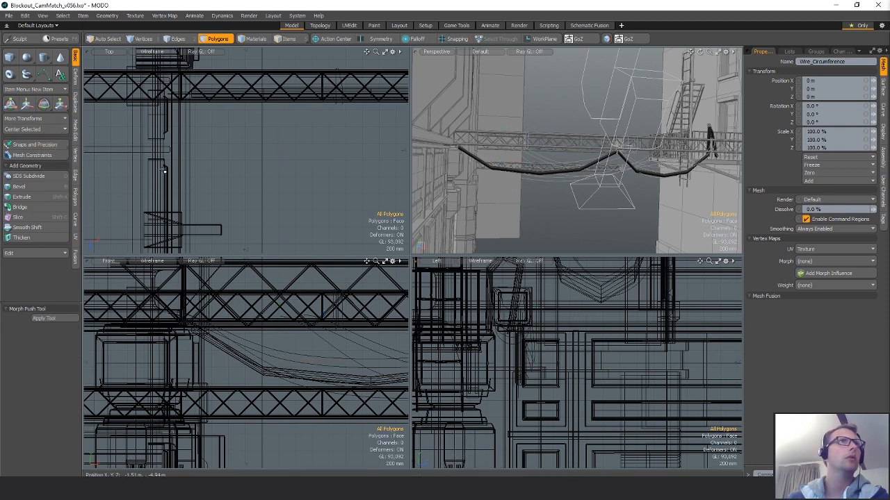
{"action": "left_click_drag", "start_coordinate": [353, 229], "coordinate": [306, 252], "text": "ctrl+alt"}
{"action": "left_click_drag", "start_coordinate": [306, 251], "coordinate": [242, 77], "text": "alt+shift"}
{"action": "left_click_drag", "start_coordinate": [242, 76], "coordinate": [292, 183], "text": "alt+shift"}
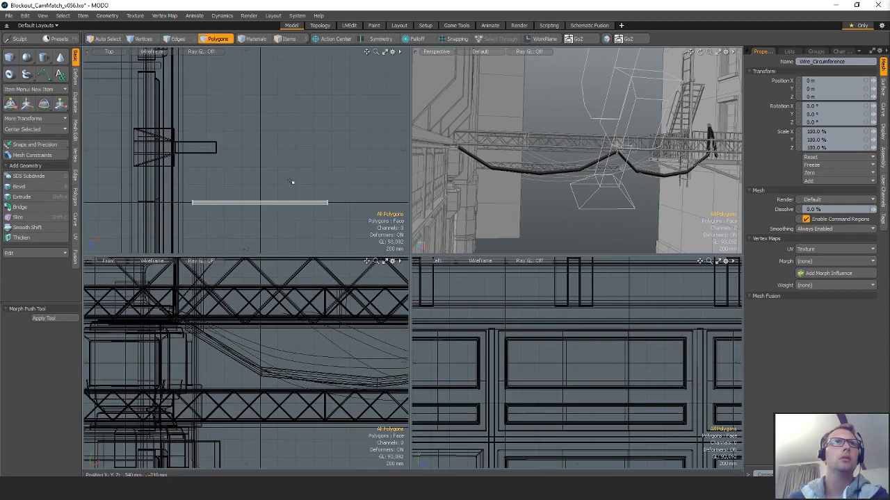
- Shorten the thin cylinder along X to roughly a third of its length, and return to polygon selection
{"action": "key", "text": "1"}
{"action": "key", "text": "r"}
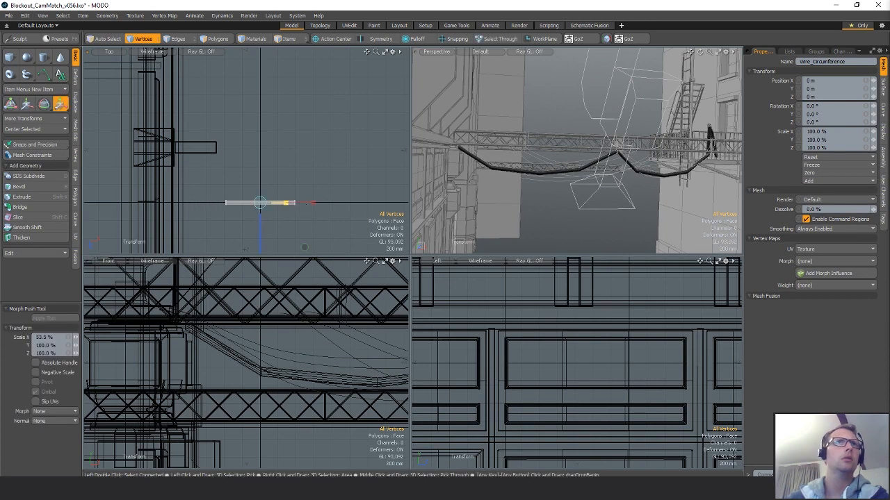
{"action": "key", "text": "space"}
{"action": "mouse_move", "coordinate": [334, 174]}
{"action": "left_mouse_down", "text": "alt+shift"}
{"action": "mouse_move", "coordinate": [326, 160]}
{"action": "mouse_move", "coordinate": [310, 172]}
{"action": "mouse_move", "coordinate": [328, 186]}
{"action": "left_mouse_up", "text": "alt+shift"}
{"action": "key", "text": "2"}
{"action": "key", "text": "3"}
{"action": "left_click_drag", "start_coordinate": [377, 140], "coordinate": [365, 159], "text": "alt"}
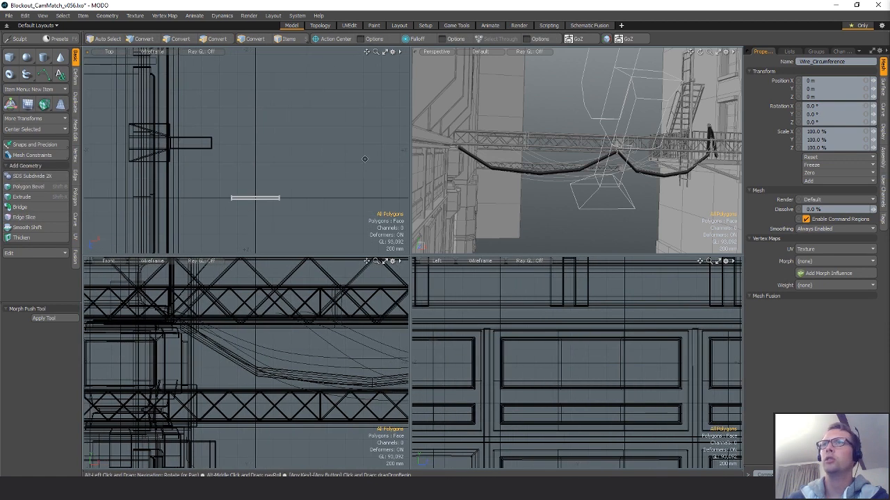
- Scale the Wire_Circumference mesh uniformly to 297.5 %
{"action": "left_click", "coordinate": [161, 311]}
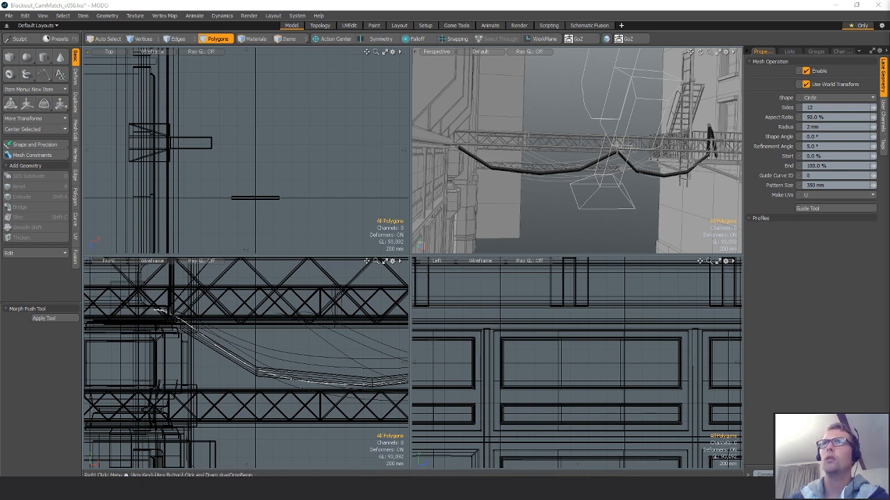
{"action": "left_click_drag", "start_coordinate": [650, 175], "coordinate": [540, 130], "text": "alt"}
{"action": "left_click_drag", "start_coordinate": [325, 370], "coordinate": [315, 363], "text": "alt+shift"}
{"action": "left_click_drag", "start_coordinate": [315, 363], "coordinate": [287, 362], "text": "ctrl+alt"}
{"action": "left_click_drag", "start_coordinate": [195, 325], "coordinate": [333, 344], "text": "alt+shift"}
{"action": "left_click_drag", "start_coordinate": [274, 334], "coordinate": [263, 332], "text": "alt+shift"}
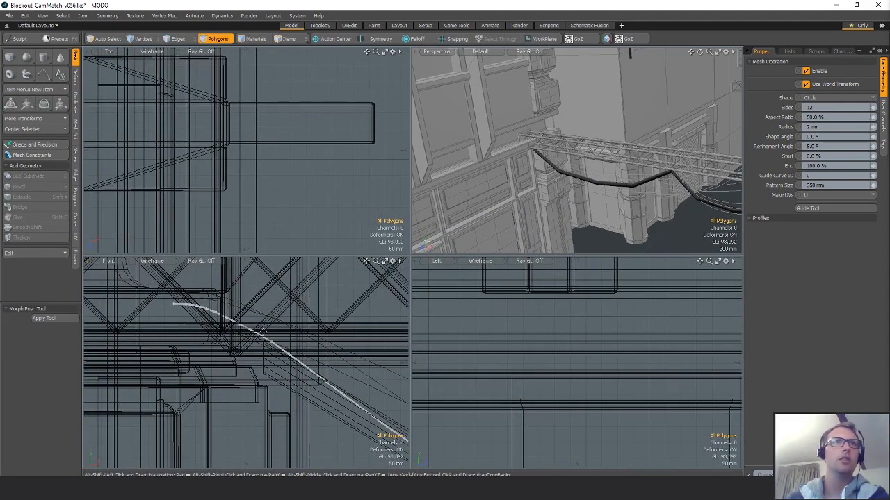
{"action": "left_click", "coordinate": [641, 340]}
{"action": "left_click_drag", "start_coordinate": [399, 410], "coordinate": [354, 420], "text": "ctrl+alt"}
{"action": "left_click_drag", "start_coordinate": [354, 420], "coordinate": [223, 415], "text": "alt+shift"}
{"action": "left_click_drag", "start_coordinate": [222, 415], "coordinate": [211, 373], "text": "alt+shift"}
{"action": "key", "text": "r"}
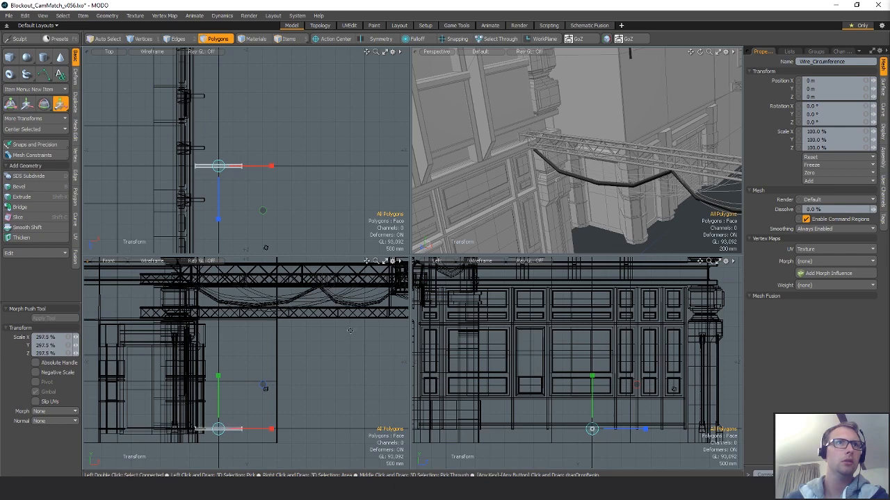
{"action": "left_click_drag", "start_coordinate": [349, 331], "coordinate": [240, 310], "text": "ctrl+alt"}
{"action": "left_click_drag", "start_coordinate": [240, 310], "coordinate": [283, 370], "text": "alt+shift"}
{"action": "left_click_drag", "start_coordinate": [283, 370], "coordinate": [337, 370], "text": "ctrl+alt"}
{"action": "key", "text": "space"}
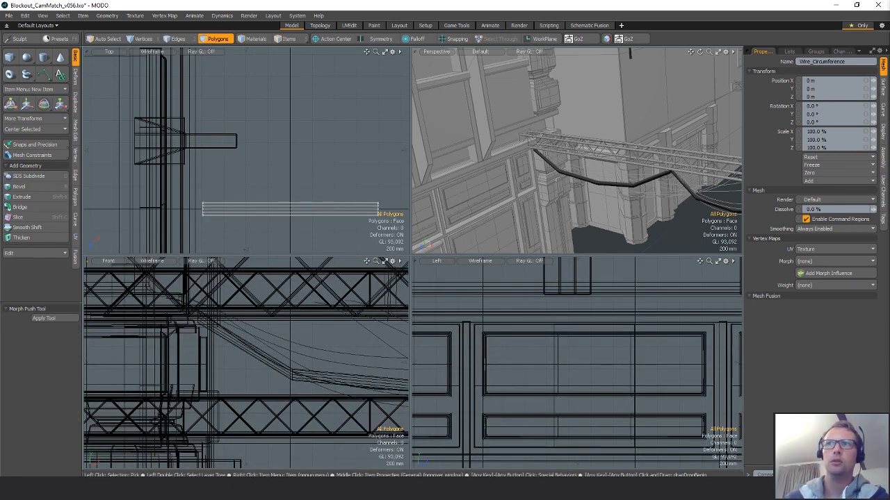
- Open the lace geometry settings of Wire_Lace, try radii of 5 and 25 mm, and set the radius to 15 mm
{"action": "left_click", "coordinate": [403, 351]}
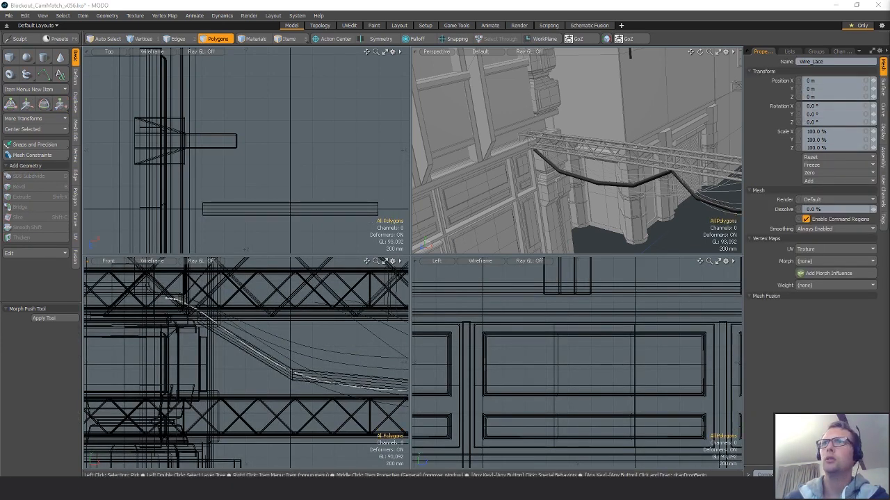
{"action": "left_click", "coordinate": [882, 111]}
{"action": "left_click", "coordinate": [884, 157]}
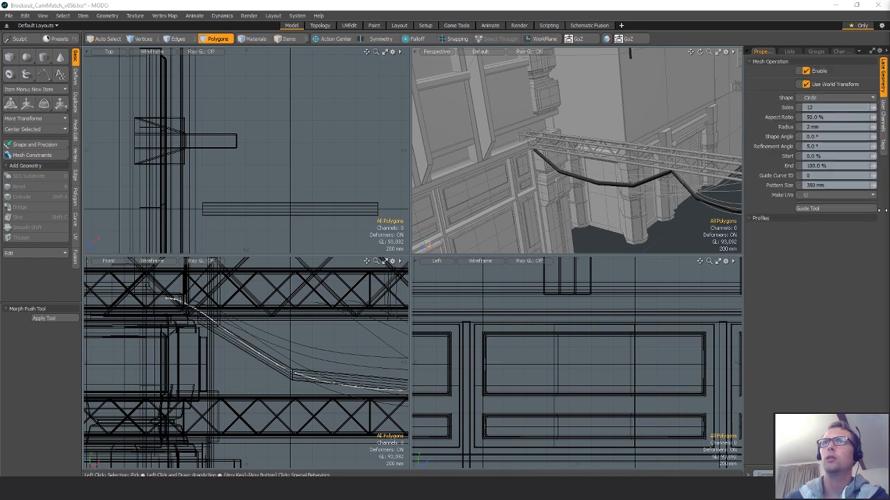
{"action": "left_click", "coordinate": [813, 127]}
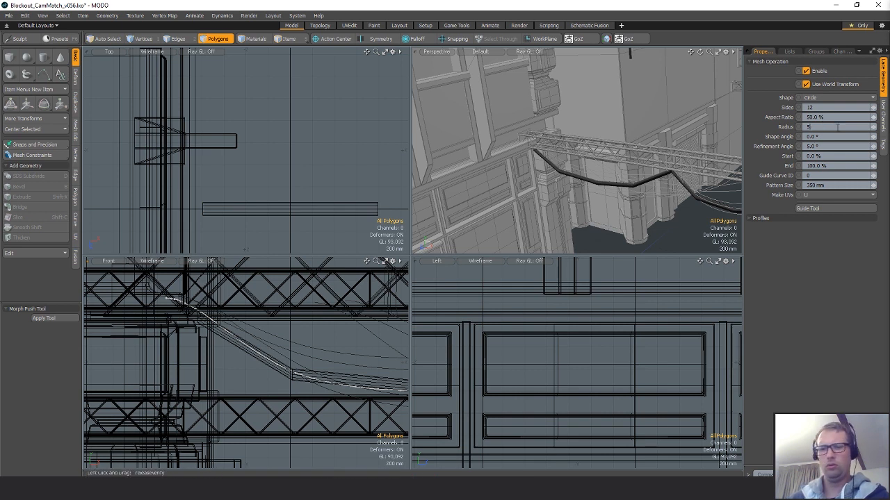
{"action": "type", "text": "5"}
{"action": "key", "text": "Return"}
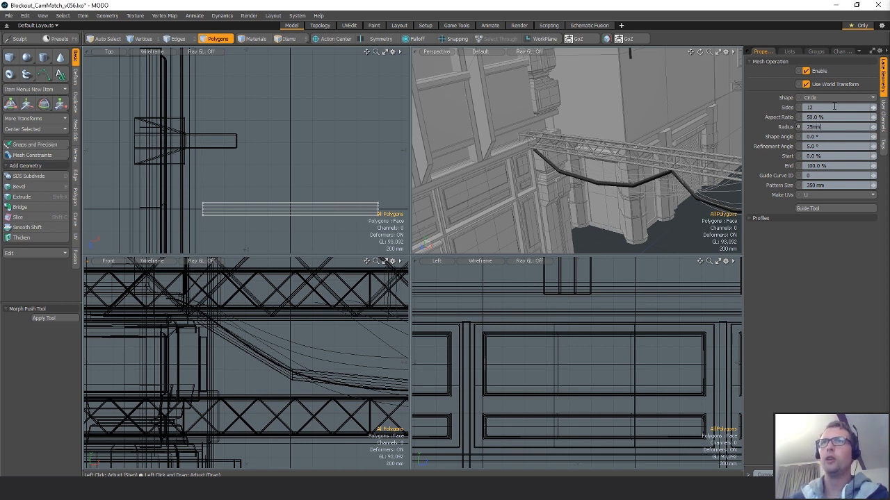
{"action": "key", "text": "Return"}
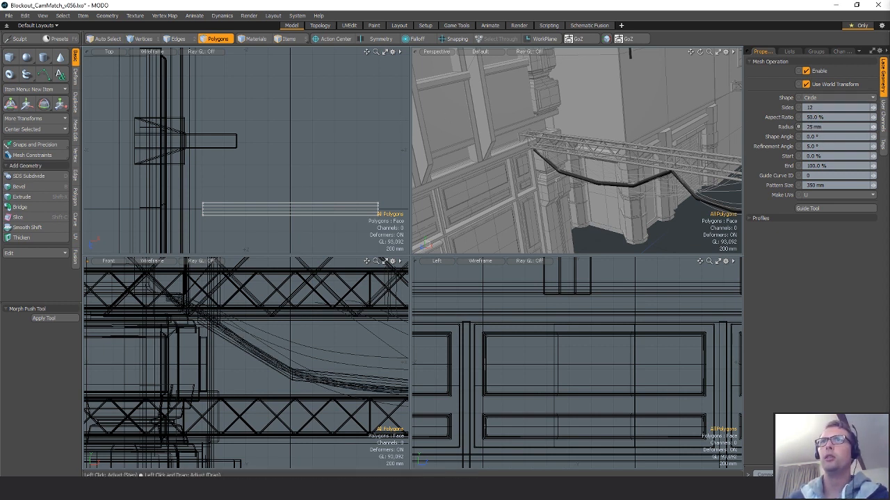
{"action": "type", "text": "15mm"}
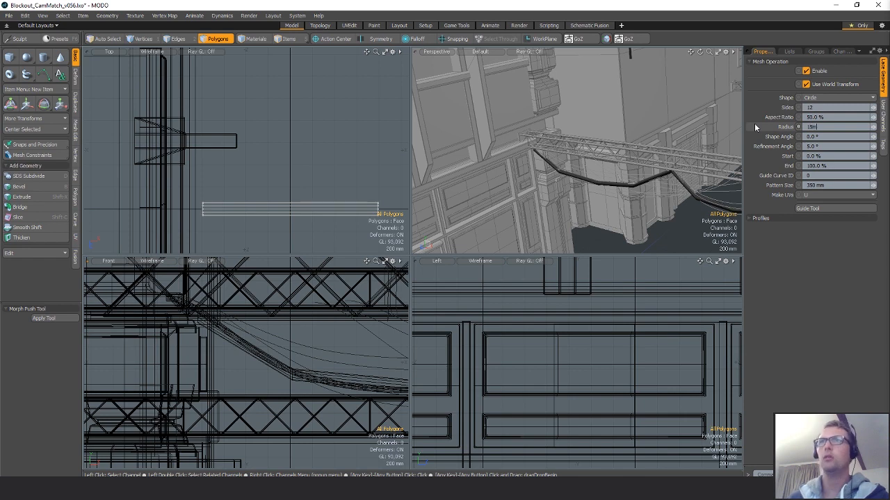
{"action": "key", "text": "Return"}
- Hide the thick angular wire mesh, Mesh (69), and return to polygon selection mode
{"action": "left_click", "coordinate": [810, 105]}
{"action": "scroll", "coordinate": [636, 181], "scroll_direction": "up", "scroll_amount": 4}
{"action": "left_click_drag", "start_coordinate": [636, 180], "coordinate": [589, 192], "text": "alt"}
{"action": "key", "text": "space"}
{"action": "key", "text": "5"}
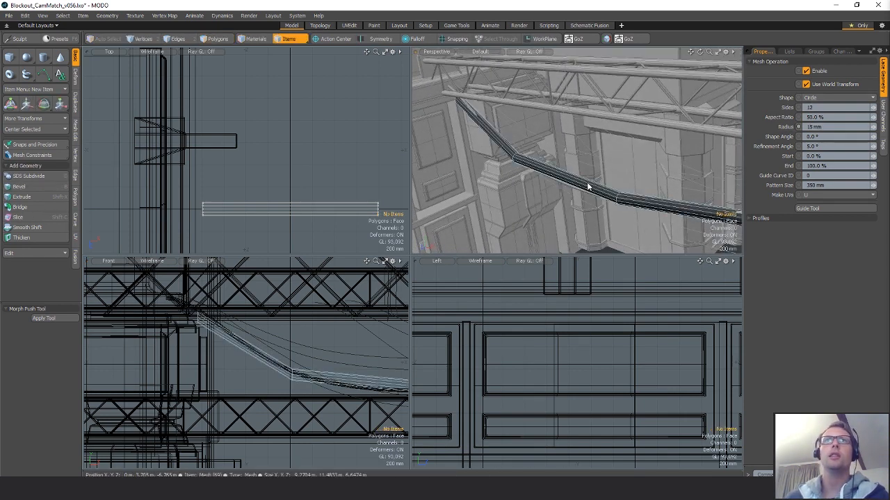
{"action": "left_click", "coordinate": [588, 185]}
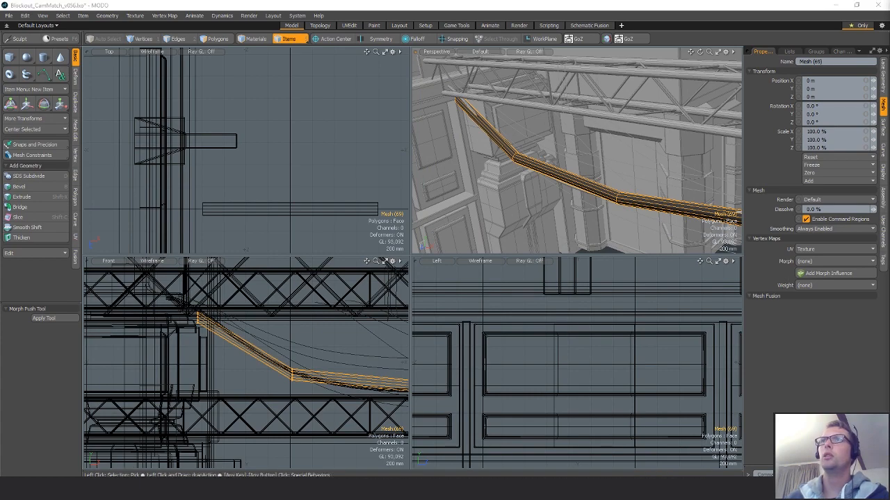
{"action": "key", "text": "h"}
{"action": "left_click", "coordinate": [565, 186]}
{"action": "left_click_drag", "start_coordinate": [565, 187], "coordinate": [611, 160], "text": "alt"}
{"action": "key", "text": "3"}
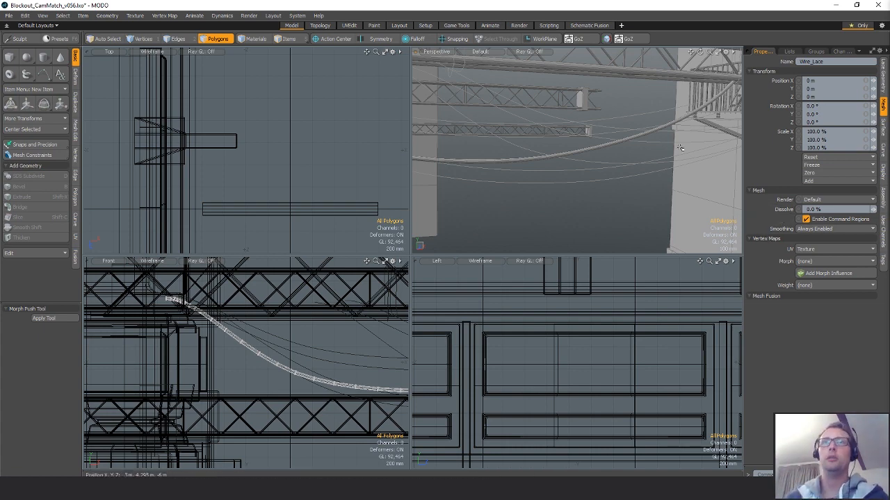
- Frame a section of the lace wire and set the lace geometry's aspect ratio to 50 %
{"action": "left_click_drag", "start_coordinate": [680, 148], "coordinate": [643, 139], "text": "alt"}
{"action": "left_click_drag", "start_coordinate": [313, 340], "coordinate": [217, 337], "text": "alt+shift"}
{"action": "scroll", "coordinate": [224, 330], "scroll_direction": "down", "scroll_amount": 2}
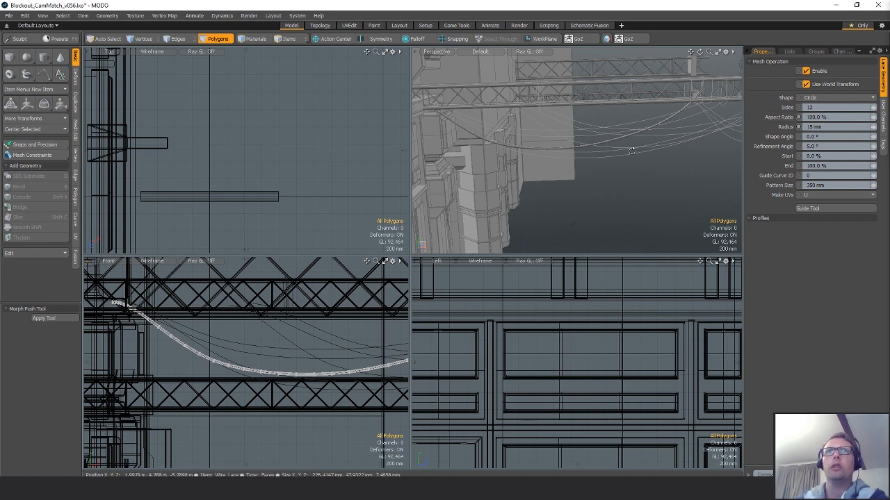
{"action": "left_click_drag", "start_coordinate": [564, 151], "coordinate": [546, 182], "text": "alt"}
{"action": "left_click_drag", "start_coordinate": [551, 221], "coordinate": [541, 196]}
{"action": "key", "text": "shift+a"}
{"action": "left_click", "coordinate": [556, 198]}
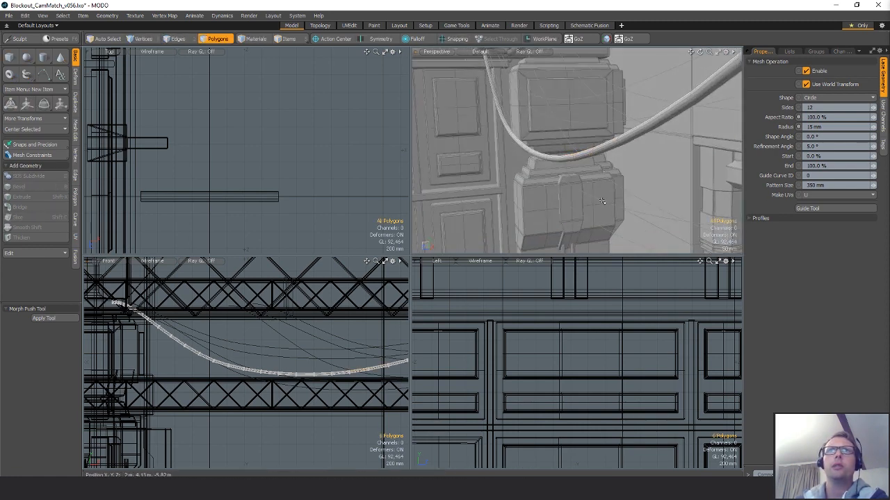
{"action": "left_click", "coordinate": [817, 117]}
{"action": "type", "text": "50"}
{"action": "key", "text": "Return"}
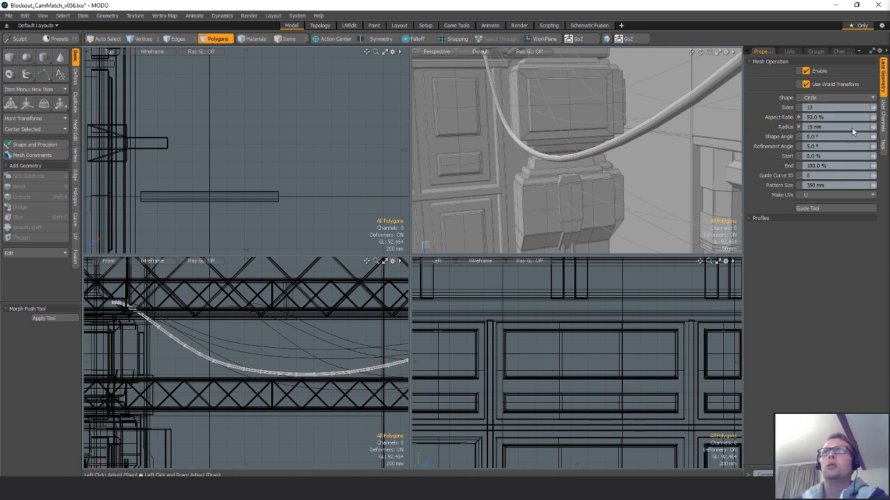
- Try a different shape angle on the lace wire and reset it to 0°
{"action": "left_click", "coordinate": [818, 137]}
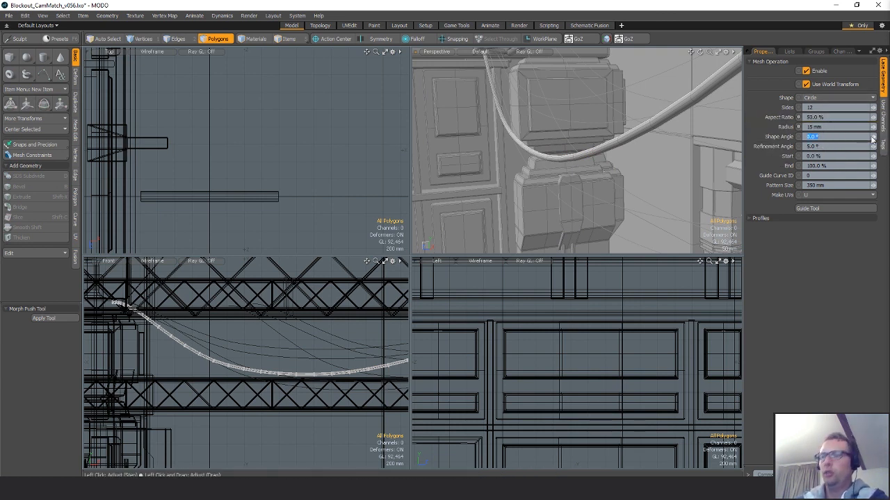
{"action": "left_click", "coordinate": [821, 137]}
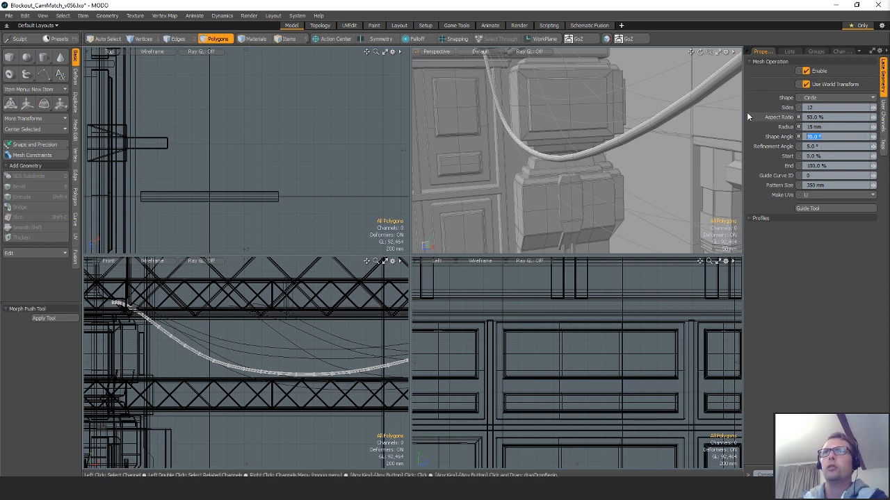
{"action": "type", "text": "0"}
{"action": "key", "text": "Return"}
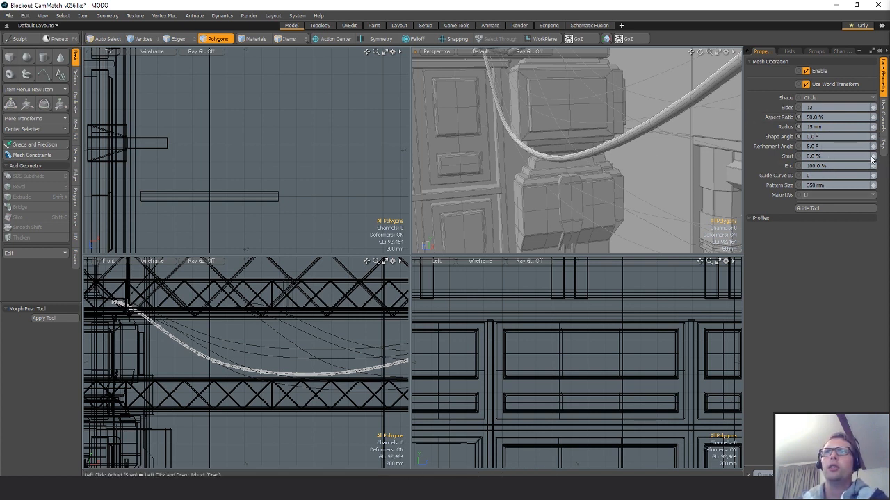
- Try the lace's End percentage, restore it to 100 %, and check its profile settings
{"action": "left_click_drag", "start_coordinate": [873, 167], "coordinate": [874, 194]}
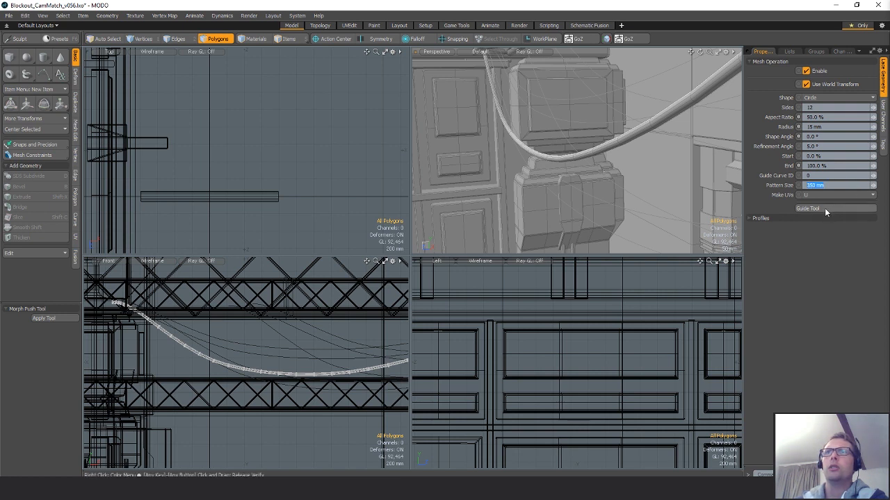
{"action": "left_click", "coordinate": [765, 218]}
{"action": "left_click", "coordinate": [766, 218]}
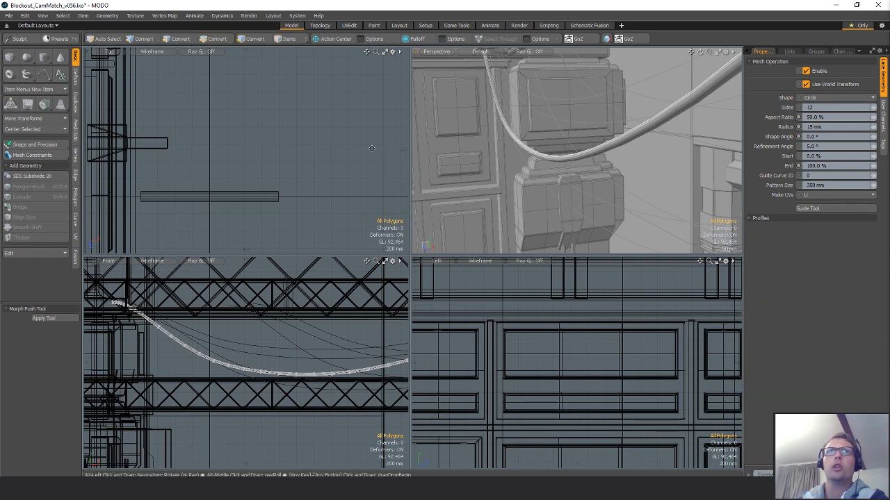
- Select all connected polygons of the lace wire hanging below the truss
{"action": "left_click_drag", "start_coordinate": [568, 159], "coordinate": [620, 154], "text": "alt"}
{"action": "key", "text": "3"}
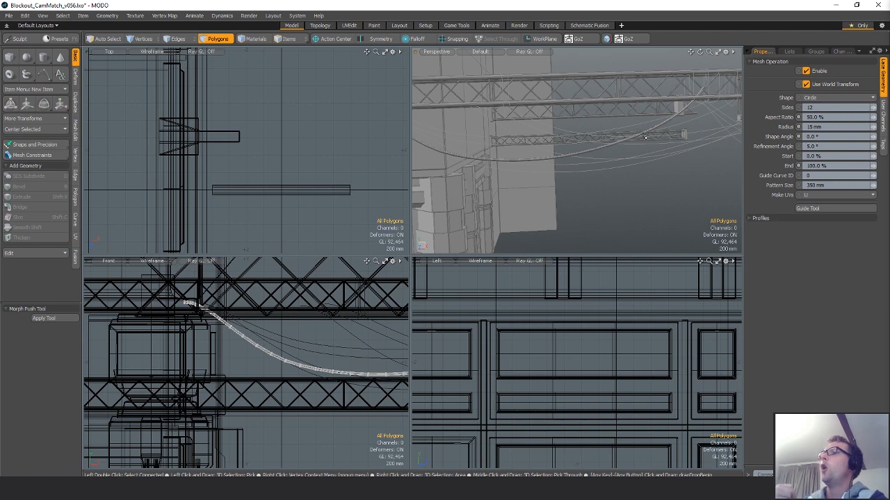
{"action": "left_click_drag", "start_coordinate": [645, 137], "coordinate": [650, 159], "text": "alt"}
{"action": "left_click", "coordinate": [550, 164]}
{"action": "double_click", "coordinate": [550, 165]}
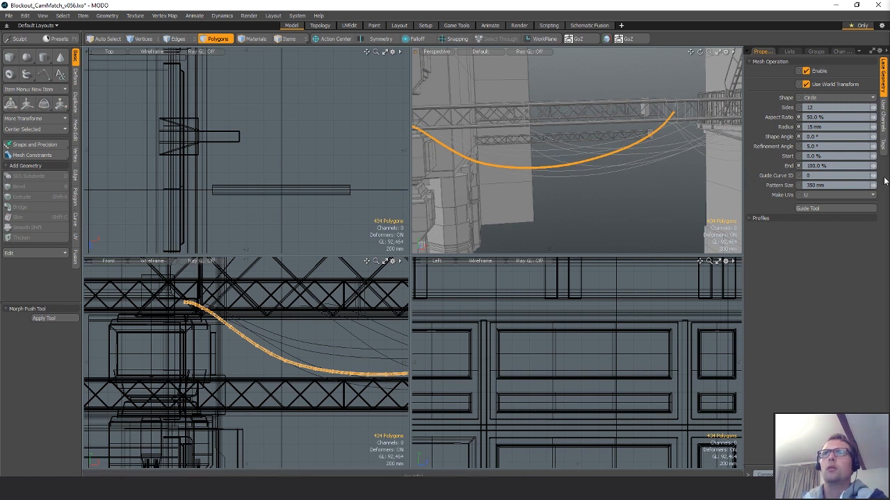
- Step the lace's guide curve ID through values such as 22 and 60, return it to 0, and try the pattern size
{"action": "mouse_move", "coordinate": [873, 176]}
{"action": "left_mouse_down"}
{"action": "mouse_move", "coordinate": [886, 175]}
{"action": "mouse_move", "coordinate": [868, 176]}
{"action": "left_mouse_up"}
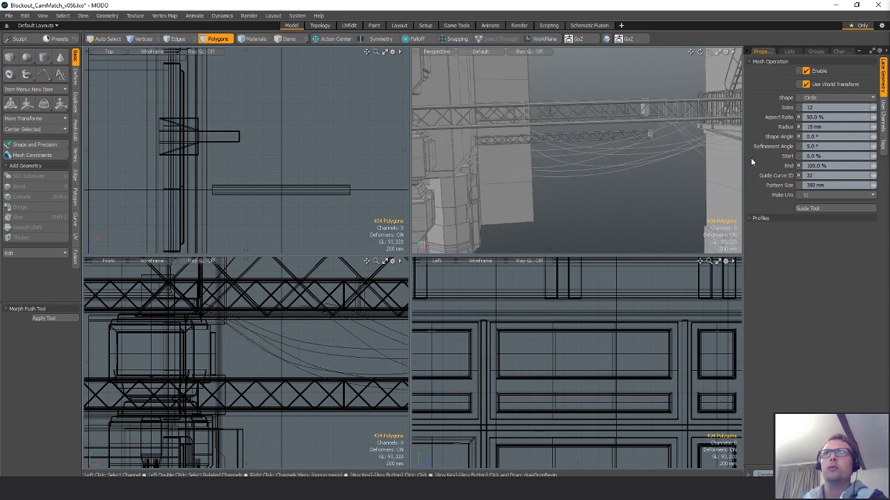
{"action": "mouse_move", "coordinate": [702, 159]}
{"action": "left_mouse_down", "text": "alt"}
{"action": "mouse_move", "coordinate": [626, 159]}
{"action": "mouse_move", "coordinate": [685, 160]}
{"action": "left_mouse_up", "text": "alt"}
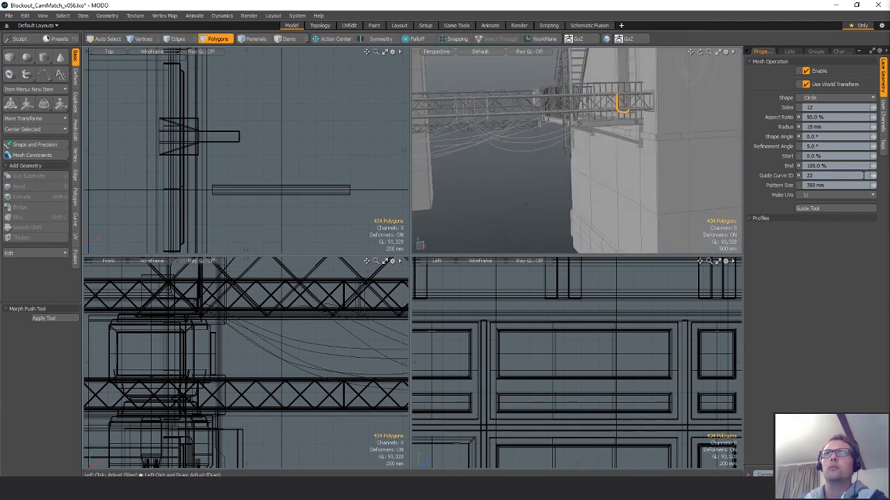
{"action": "mouse_move", "coordinate": [875, 177]}
{"action": "left_mouse_down"}
{"action": "mouse_move", "coordinate": [886, 177]}
{"action": "mouse_move", "coordinate": [869, 175]}
{"action": "left_mouse_up"}
{"action": "scroll", "coordinate": [568, 199], "scroll_direction": "down", "scroll_amount": 5}
{"action": "left_click_drag", "start_coordinate": [568, 199], "coordinate": [606, 186], "text": "alt"}
{"action": "scroll", "coordinate": [538, 205], "scroll_direction": "up", "scroll_amount": 4}
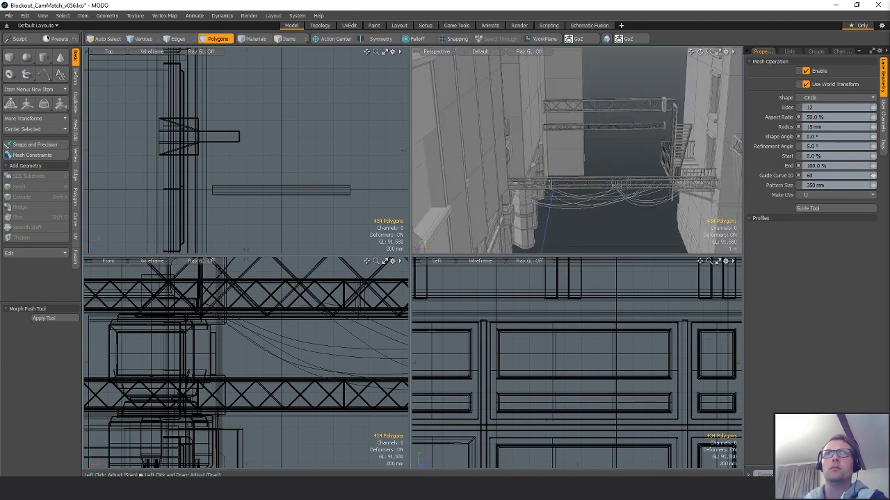
{"action": "left_click_drag", "start_coordinate": [873, 175], "coordinate": [860, 175]}
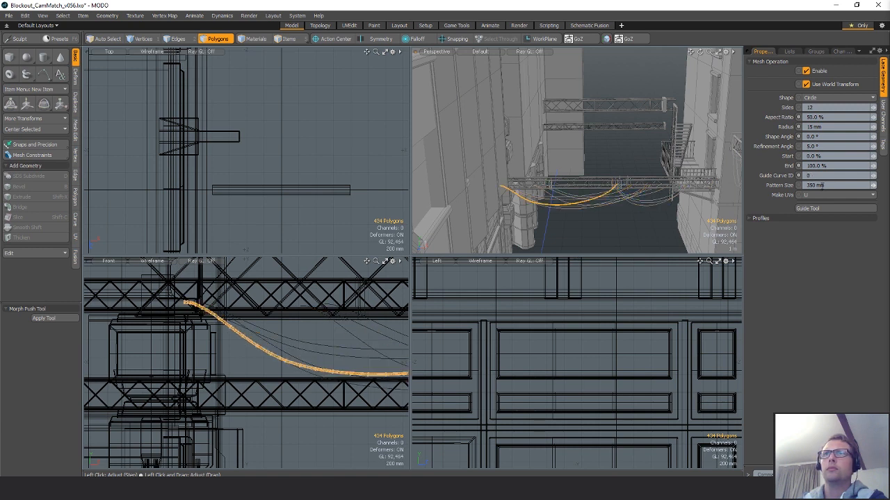
{"action": "left_click_drag", "start_coordinate": [873, 187], "coordinate": [870, 186]}
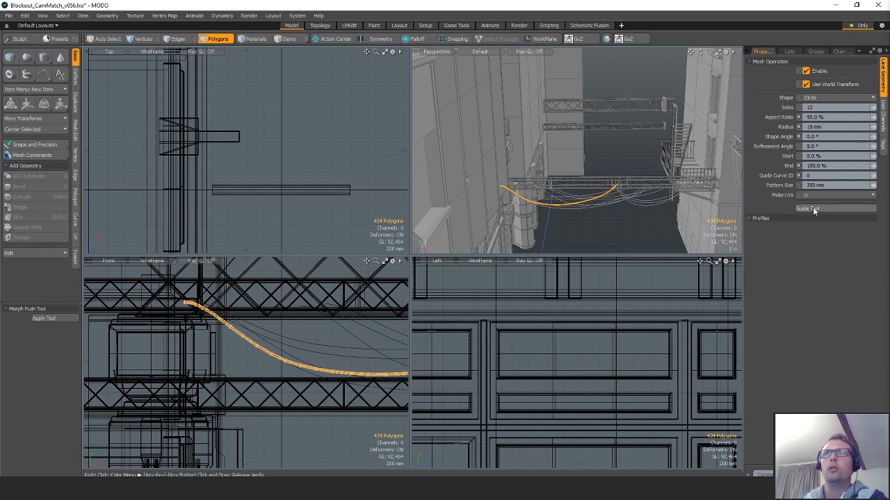
- Save the scene and activate the lace Guide Tool on the wire curves
{"action": "left_click", "coordinate": [814, 209]}
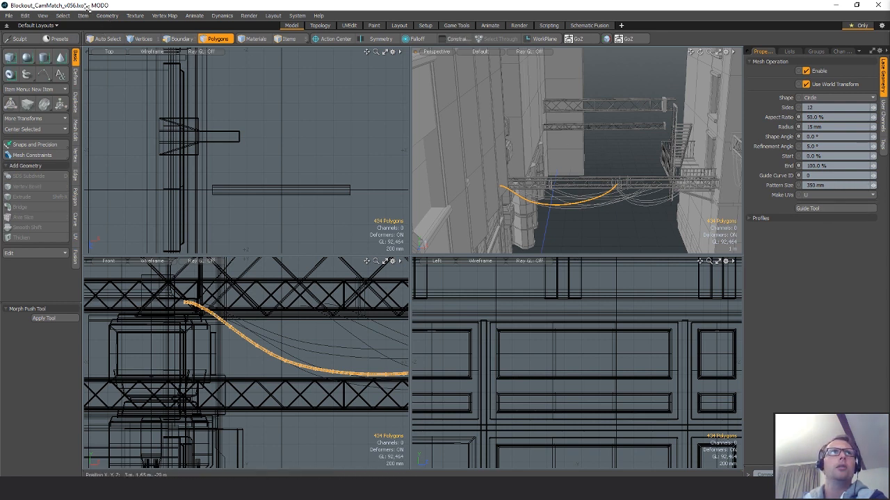
{"action": "key", "text": "ctrl+s"}
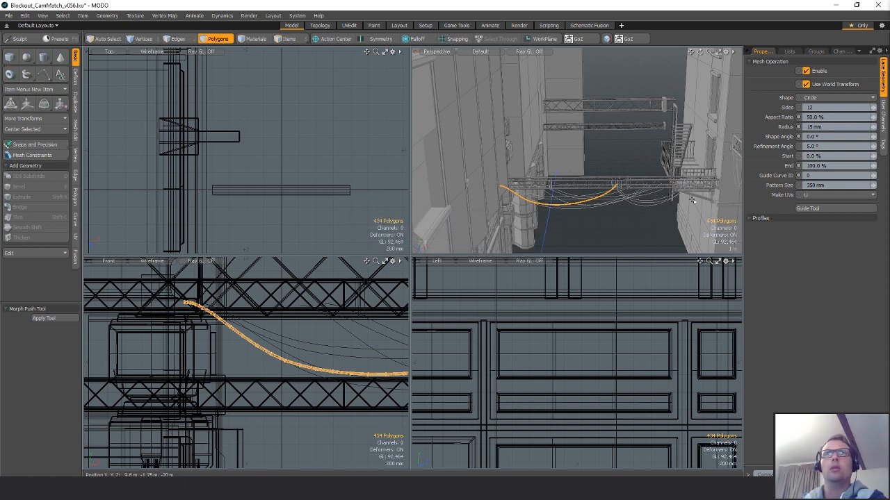
{"action": "left_click", "coordinate": [804, 206]}
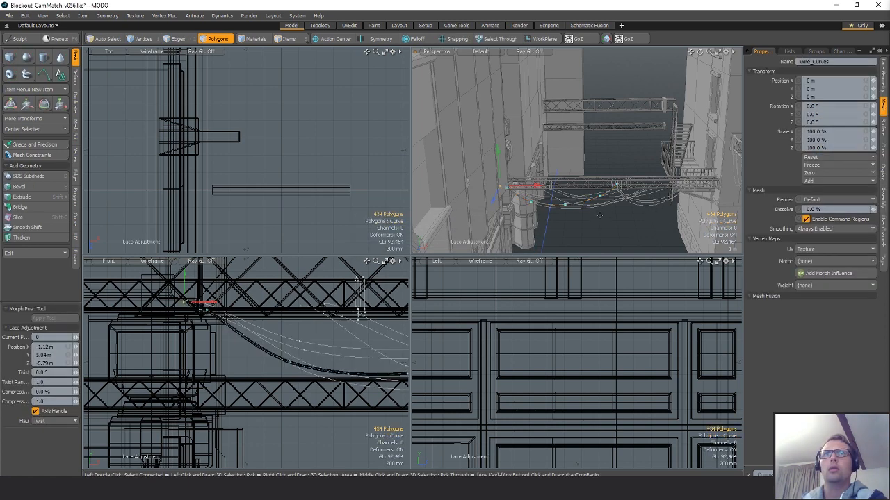
- Examine the guide curve's control points along the wire up to its truss end, and leave the Lace Adjustment tool
{"action": "left_click_drag", "start_coordinate": [588, 226], "coordinate": [612, 101], "text": "alt"}
{"action": "scroll", "coordinate": [613, 169], "scroll_direction": "up", "scroll_amount": 5}
{"action": "scroll", "coordinate": [614, 169], "scroll_direction": "down", "scroll_amount": 2}
{"action": "left_click_drag", "start_coordinate": [272, 325], "coordinate": [98, 306], "text": "alt+shift"}
{"action": "left_click_drag", "start_coordinate": [97, 305], "coordinate": [139, 288], "text": "ctrl+alt"}
{"action": "left_click_drag", "start_coordinate": [379, 274], "coordinate": [285, 334], "text": "alt+shift"}
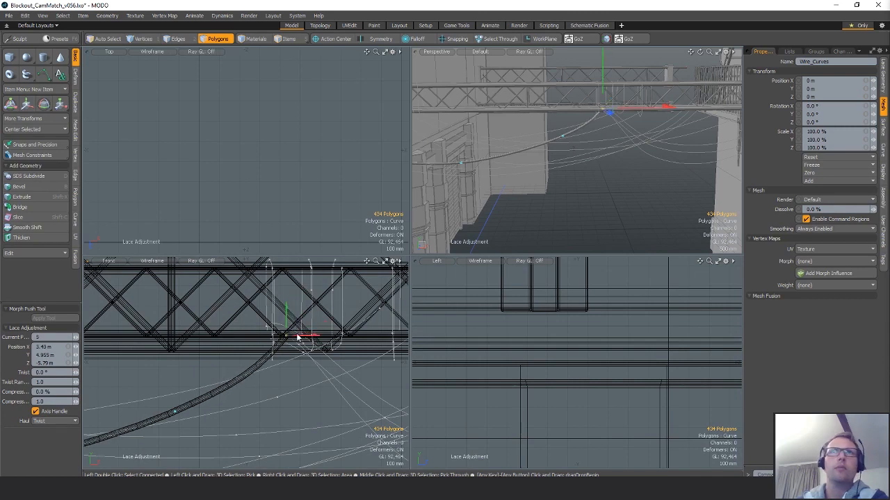
{"action": "left_click_drag", "start_coordinate": [604, 187], "coordinate": [620, 187], "text": "alt"}
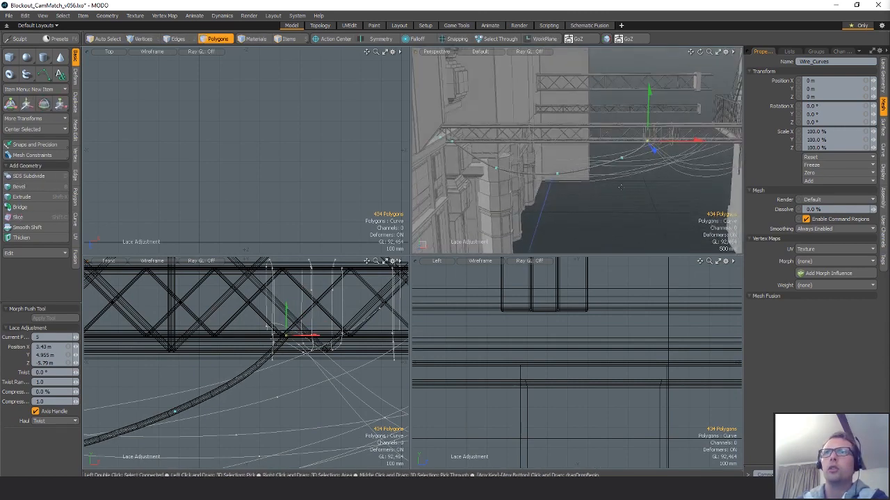
{"action": "key", "text": "space"}
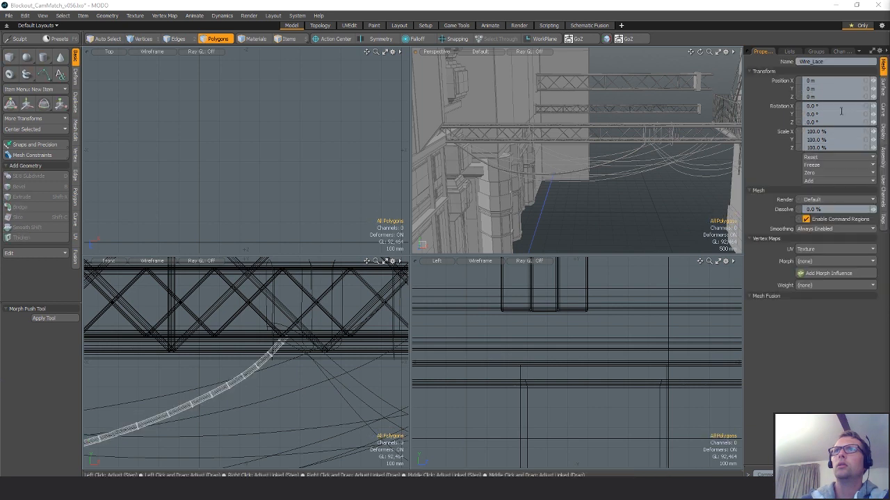
- Find the Lace Geometry settings of the Wire_Lace item and toggle the mesh operation off and back on
{"action": "left_click", "coordinate": [883, 111]}
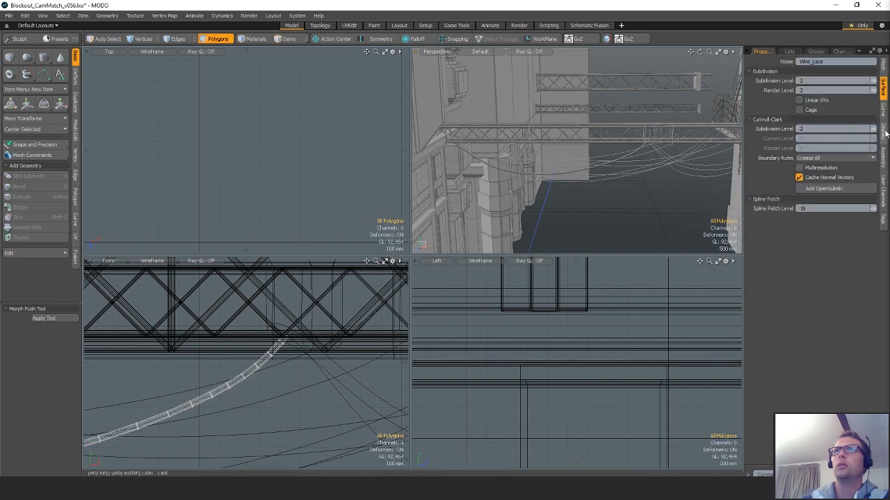
{"action": "left_click", "coordinate": [883, 131]}
{"action": "left_click", "coordinate": [884, 159]}
{"action": "left_click", "coordinate": [883, 189]}
{"action": "left_click", "coordinate": [883, 220]}
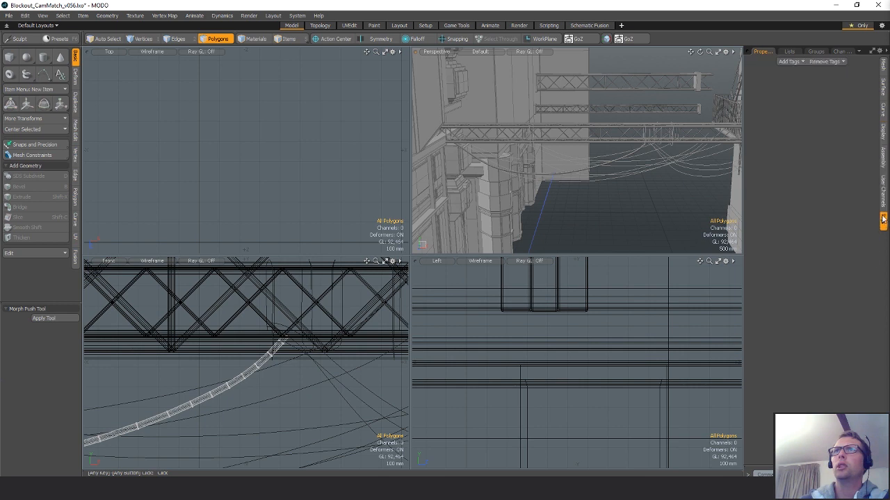
{"action": "scroll", "coordinate": [883, 86], "scroll_direction": "down", "scroll_amount": 2}
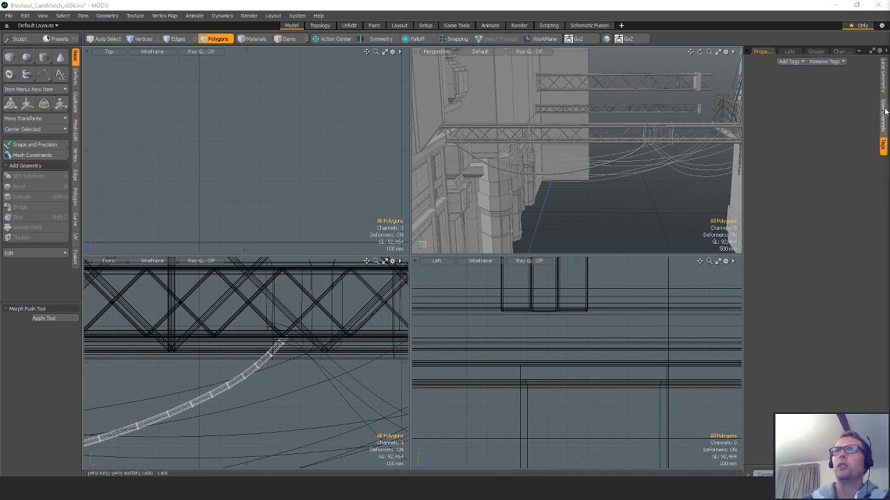
{"action": "left_click", "coordinate": [883, 87]}
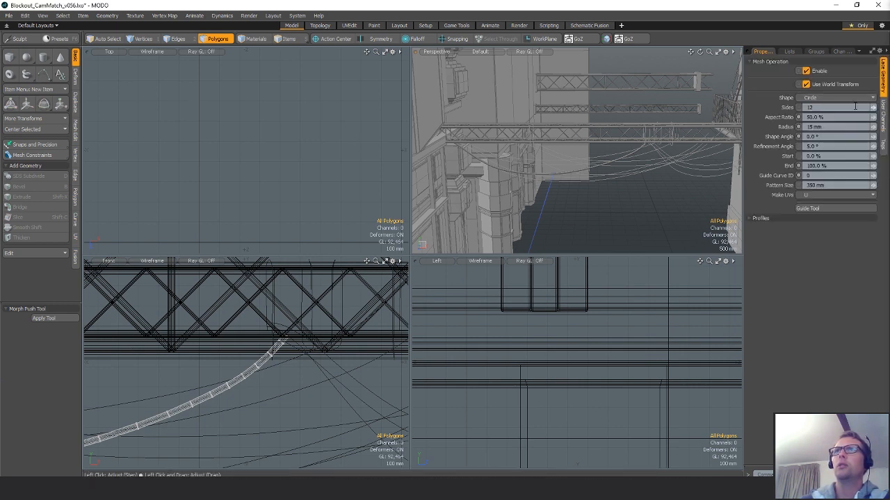
{"action": "left_click", "coordinate": [806, 72]}
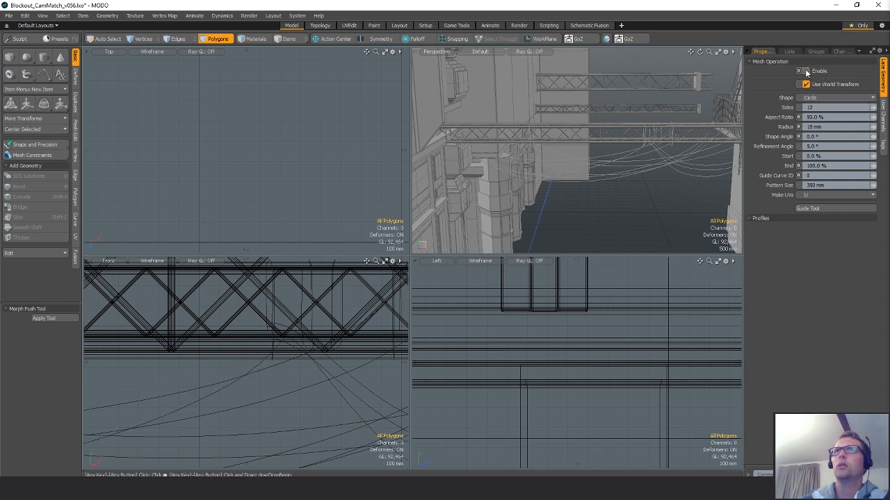
{"action": "left_click", "coordinate": [806, 72]}
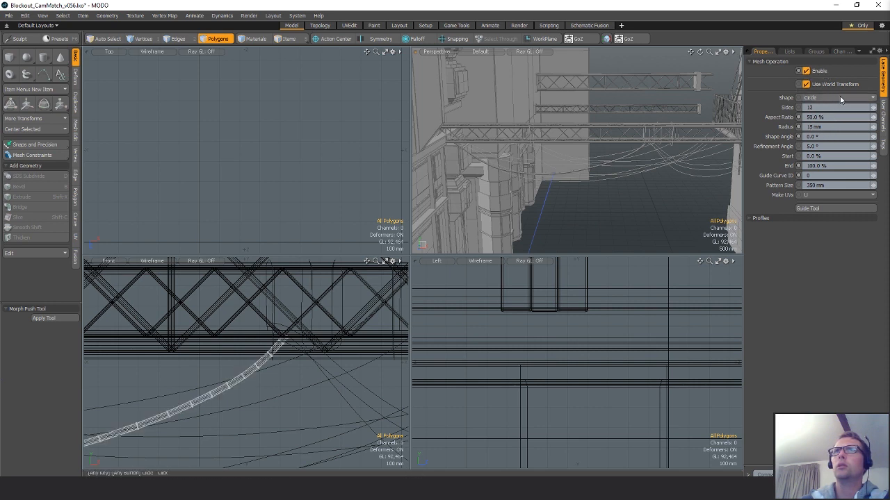
- Check the available lace shape options without changing Circle, and bring the whole hanging wire into the front view
{"action": "left_click", "coordinate": [858, 97]}
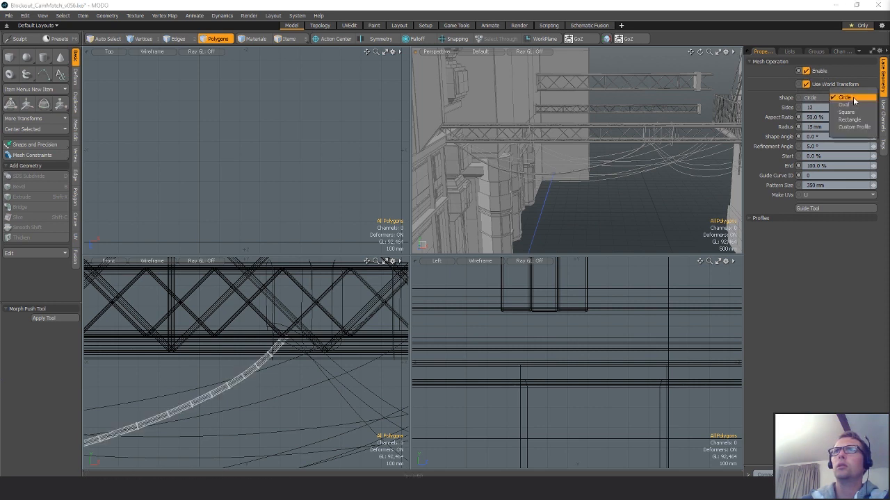
{"action": "left_click", "coordinate": [859, 250]}
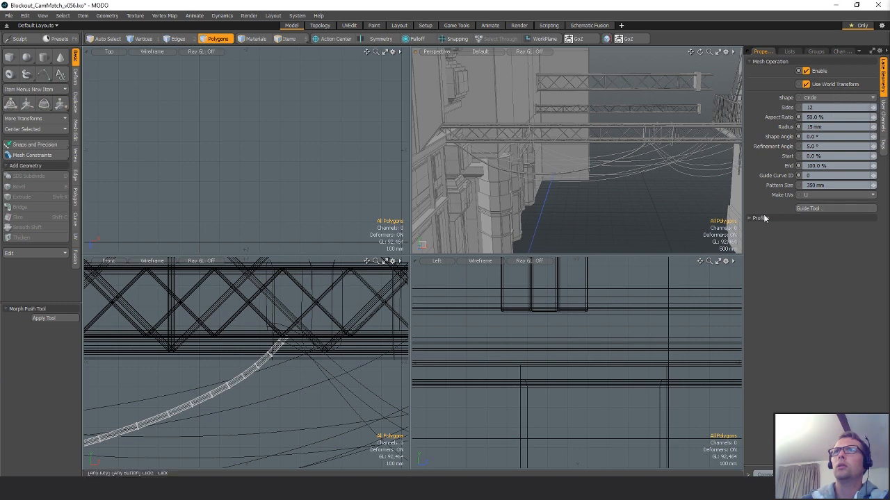
{"action": "scroll", "coordinate": [314, 382], "scroll_direction": "down", "scroll_amount": 8}
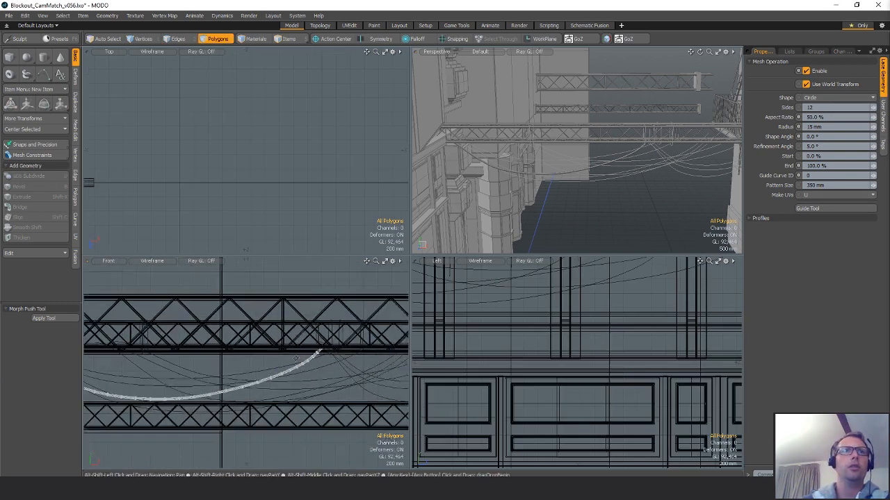
{"action": "left_click_drag", "start_coordinate": [200, 375], "coordinate": [248, 369], "text": "alt+shift"}
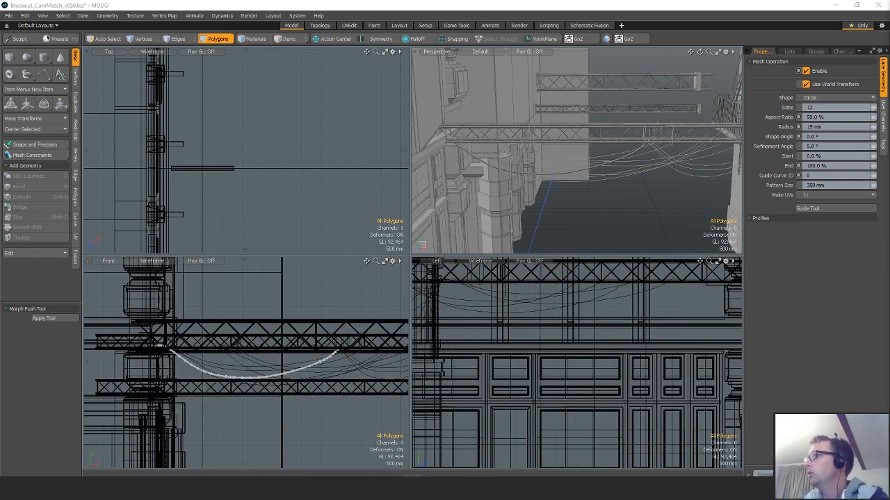
- Switch to the browser's "Edge Decals in UE4 & Substance Designer" video and set its playback quality to 240p
{"action": "key", "text": "alt+Tab"}
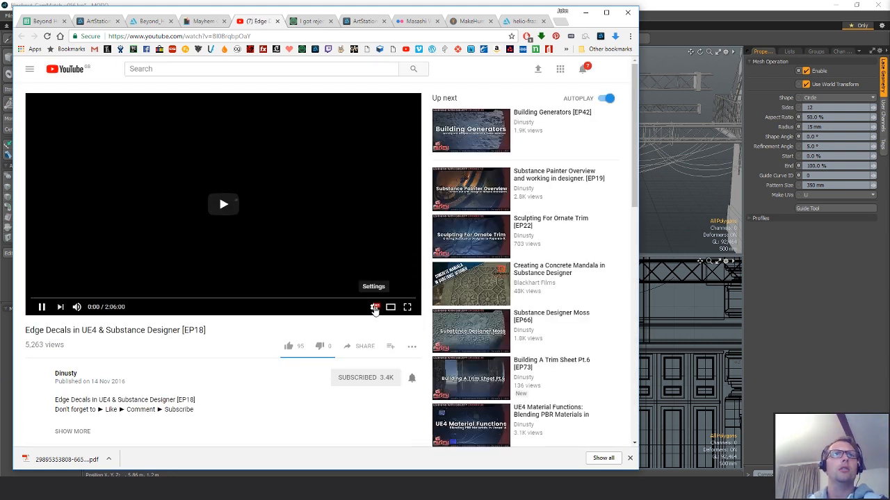
{"action": "left_click", "coordinate": [374, 307]}
{"action": "left_click", "coordinate": [397, 285]}
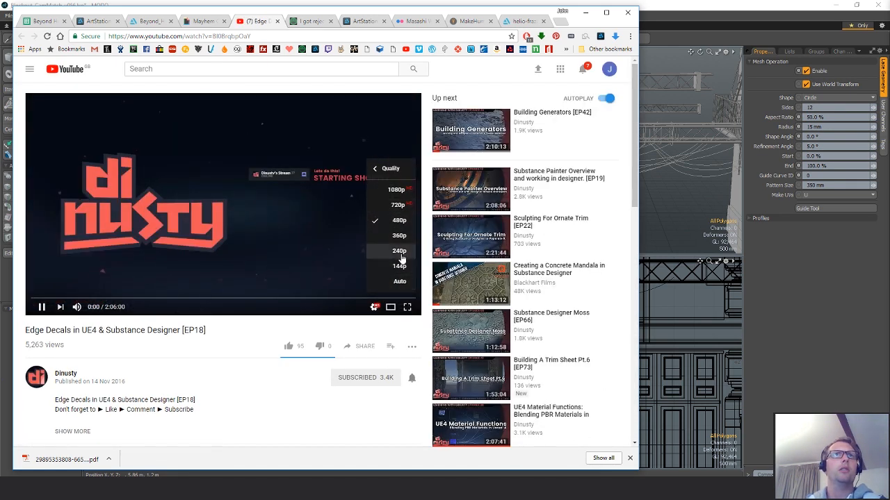
{"action": "left_click", "coordinate": [399, 251]}
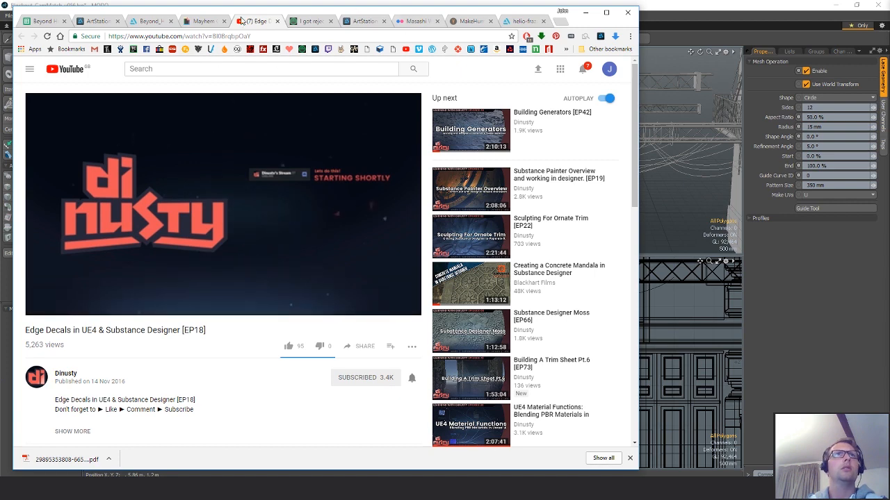
{"action": "left_click", "coordinate": [212, 22]}
{"action": "left_click", "coordinate": [244, 23]}
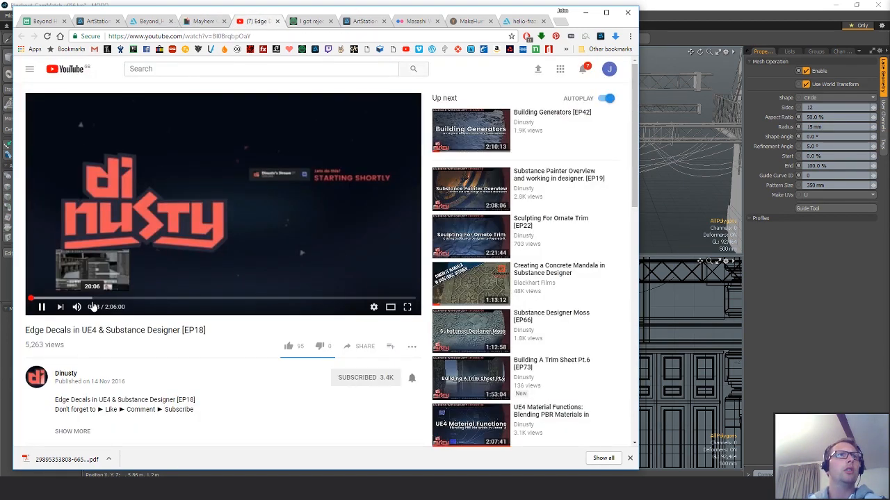
- Seek through the edge decals video to about 9:11, play the passage on the column's trim edges, and pause it
{"action": "left_click", "coordinate": [93, 299]}
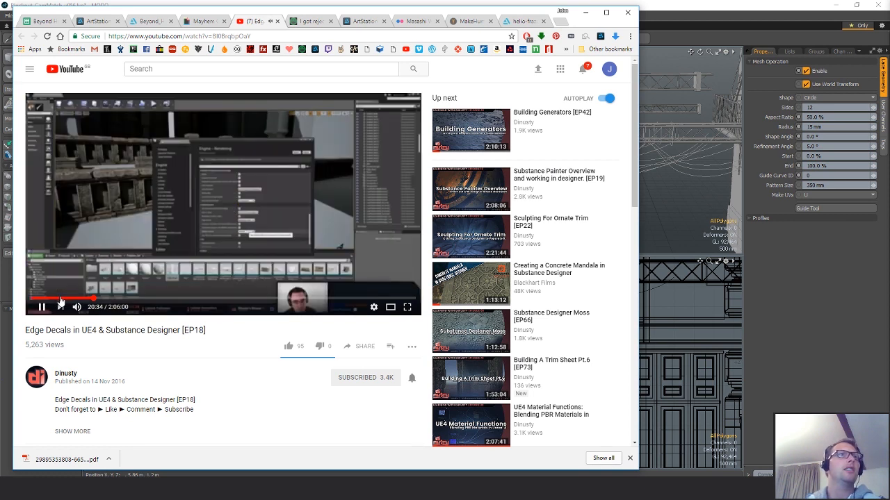
{"action": "left_click", "coordinate": [60, 299]}
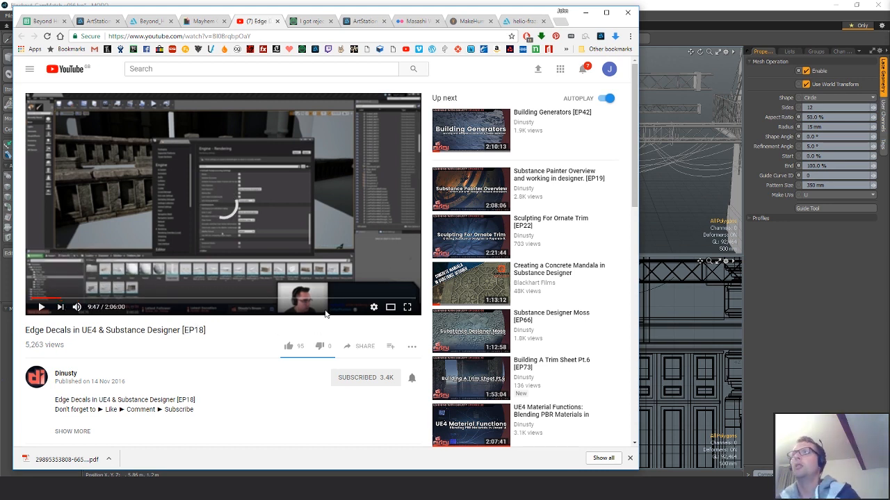
{"action": "key", "text": "space"}
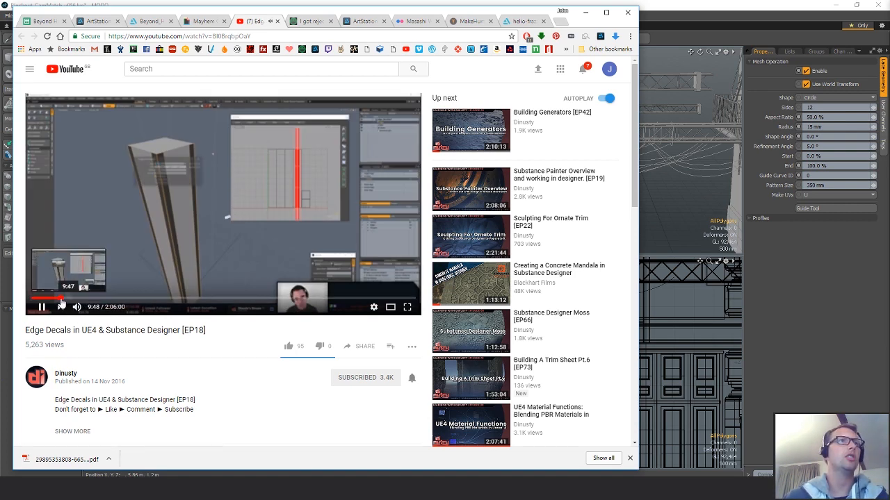
{"action": "left_click", "coordinate": [59, 298]}
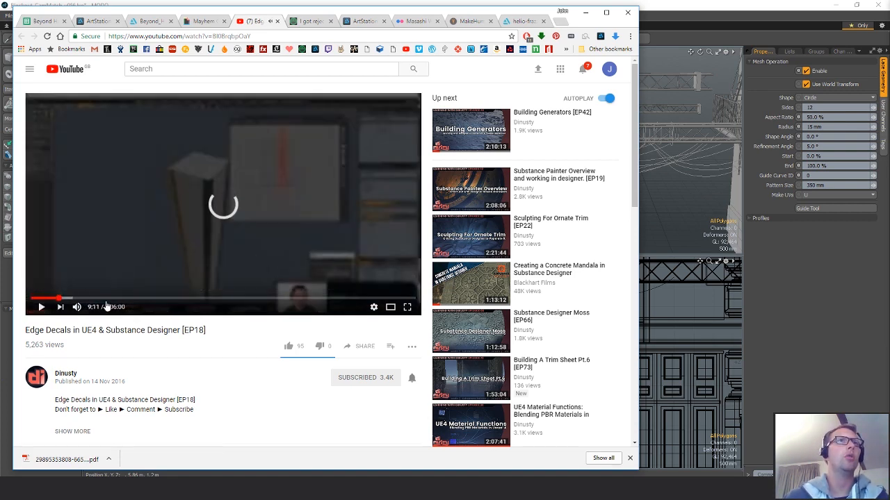
{"action": "left_click", "coordinate": [224, 194]}
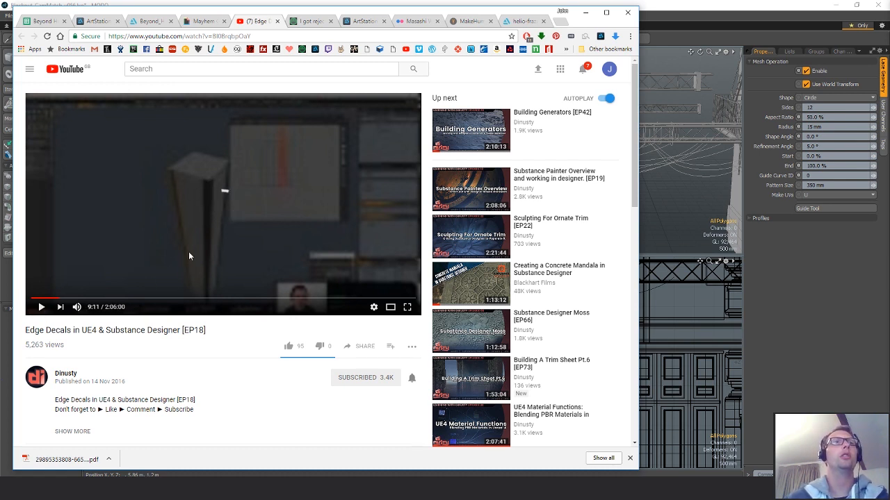
{"action": "left_click", "coordinate": [213, 242]}
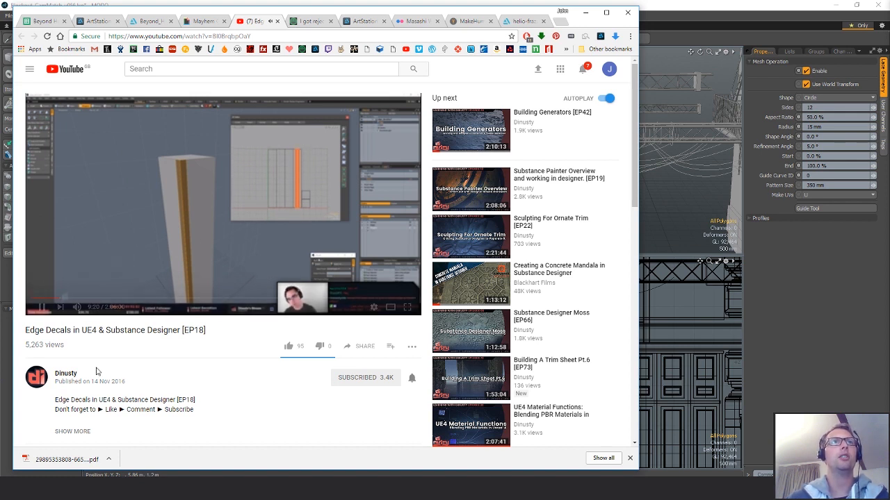
{"action": "left_click", "coordinate": [43, 308]}
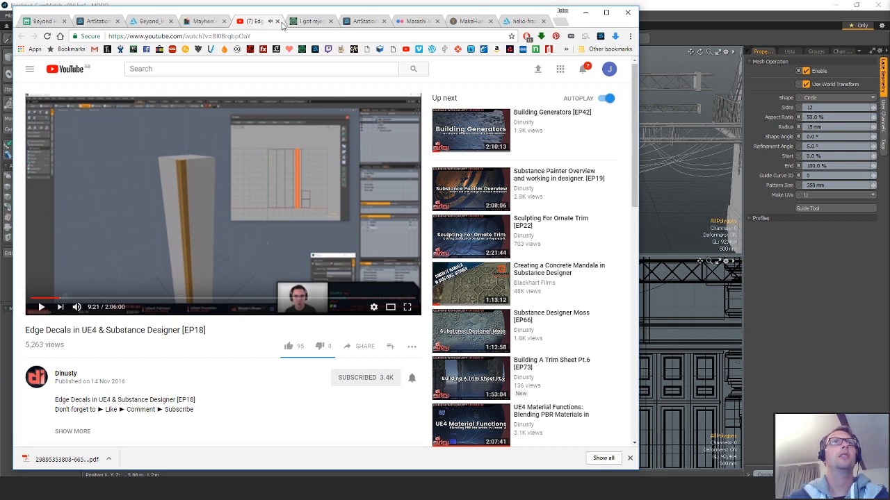
- Close the video and GIPHY pages, show the Beyond_Human alley reference image, and return to MODO
{"action": "left_click", "coordinate": [278, 22]}
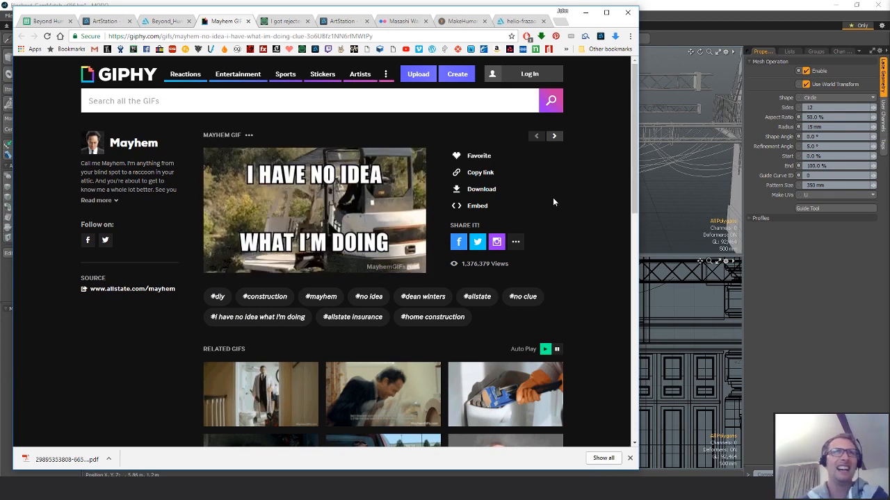
{"action": "left_click", "coordinate": [249, 22]}
{"action": "left_click", "coordinate": [153, 22]}
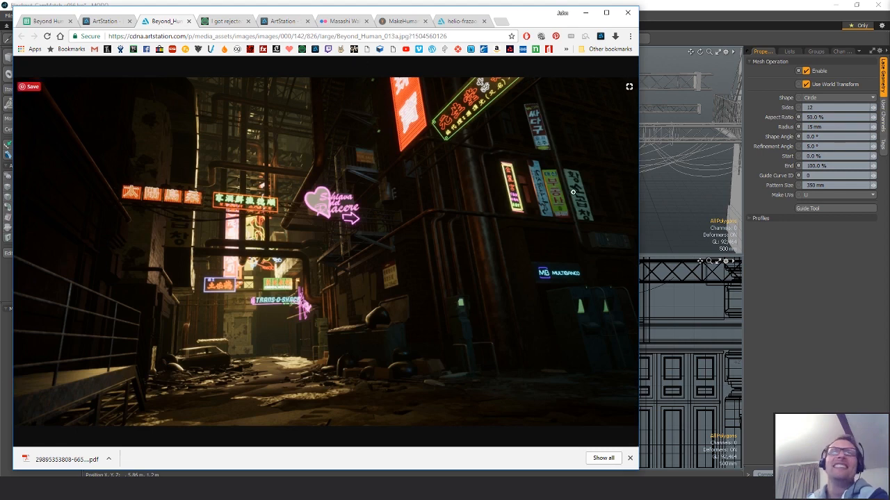
{"action": "key", "text": "alt+Tab"}
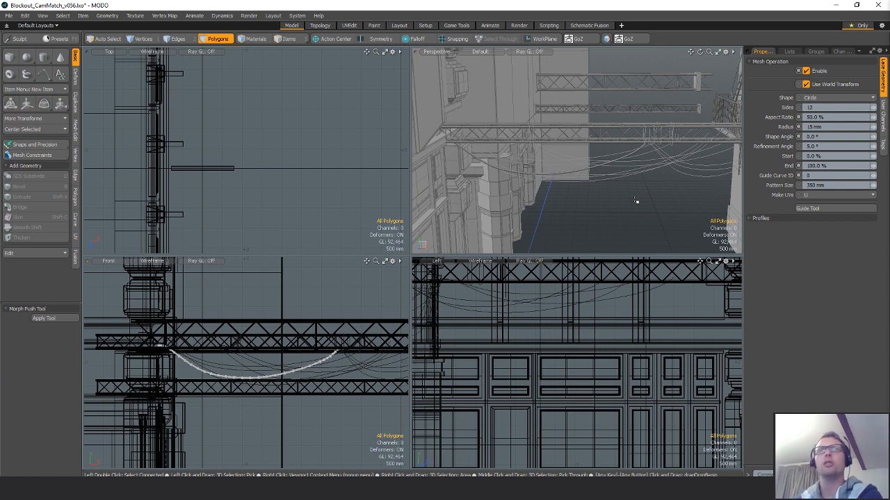
- Copy the hanging lace wire's polygons, paste them into the separate mesh item Mesh (19), and clear the polygon selection
{"action": "left_click_drag", "start_coordinate": [566, 171], "coordinate": [652, 189], "text": "alt"}
{"action": "left_click", "coordinate": [554, 203]}
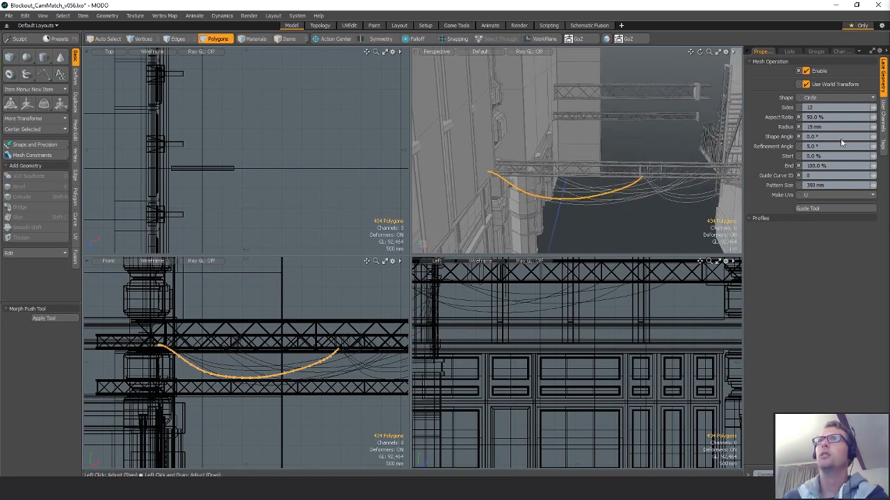
{"action": "left_click", "coordinate": [645, 207]}
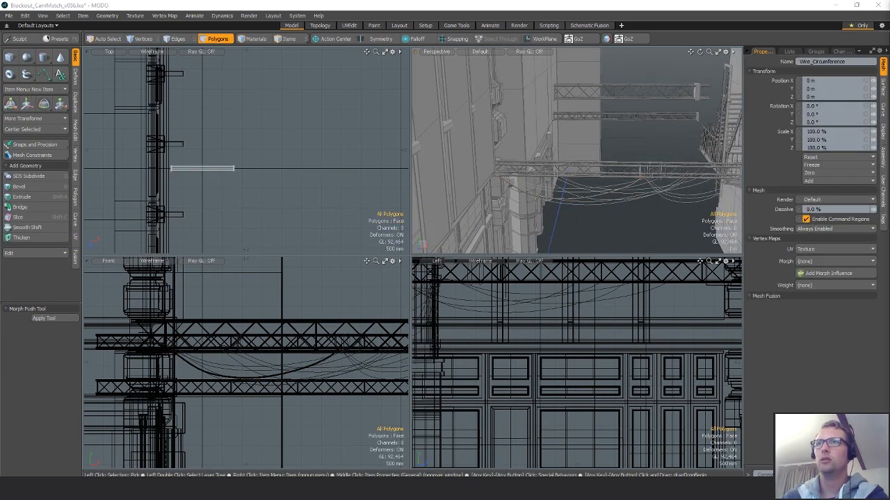
{"action": "left_click_drag", "start_coordinate": [645, 206], "coordinate": [646, 184], "text": "alt"}
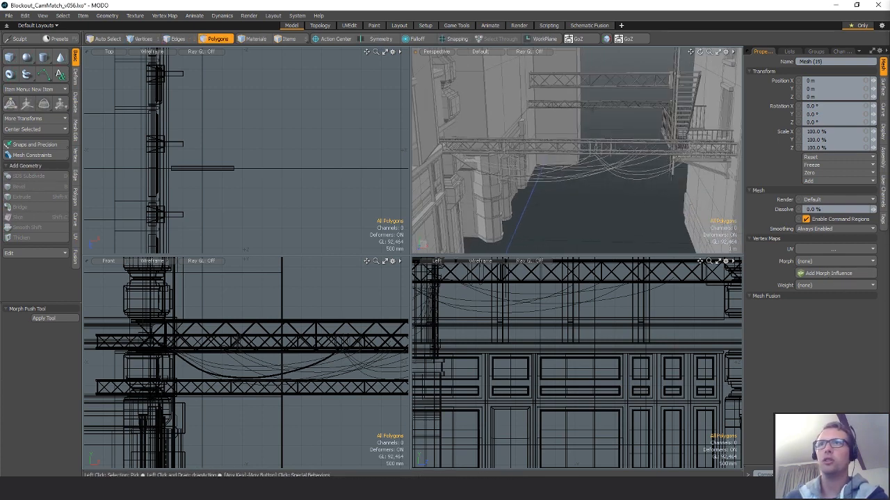
{"action": "left_click_drag", "start_coordinate": [628, 189], "coordinate": [653, 186], "text": "alt"}
{"action": "key", "text": "ctrl+v"}
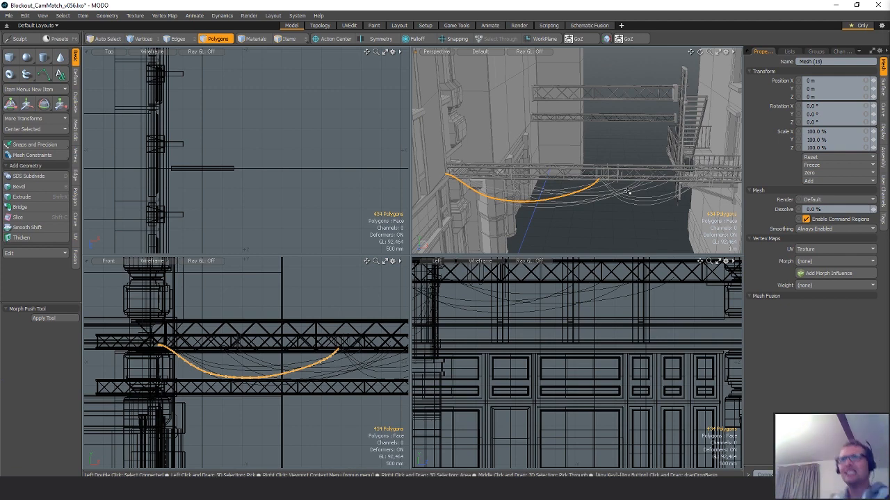
{"action": "mouse_move", "coordinate": [626, 186]}
{"action": "left_mouse_down", "text": "alt"}
{"action": "mouse_move", "coordinate": [625, 151]}
{"action": "mouse_move", "coordinate": [562, 167]}
{"action": "mouse_move", "coordinate": [642, 173]}
{"action": "mouse_move", "coordinate": [636, 181]}
{"action": "mouse_move", "coordinate": [644, 183]}
{"action": "mouse_move", "coordinate": [587, 185]}
{"action": "mouse_move", "coordinate": [643, 188]}
{"action": "left_mouse_up", "text": "alt"}
{"action": "key", "text": "3"}
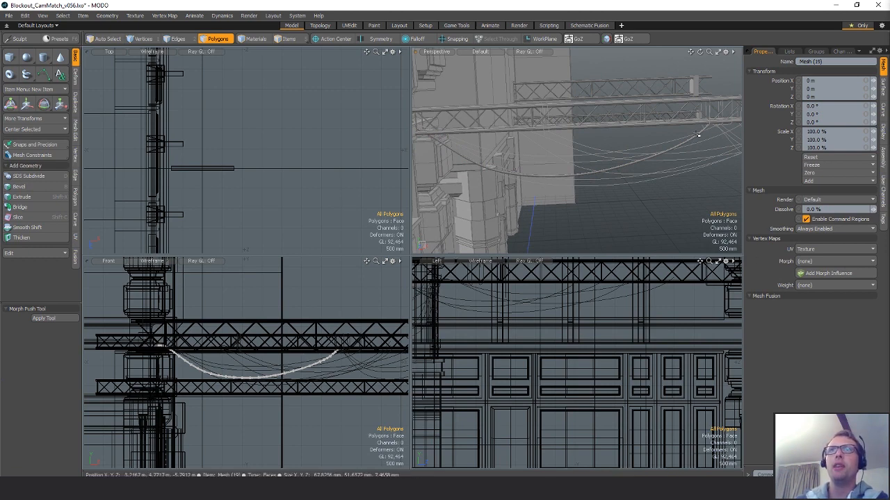
- Examine the pasted wire's UV strip on the Texture UV map in the UV Editor, and close the editor
{"action": "left_click", "coordinate": [789, 51]}
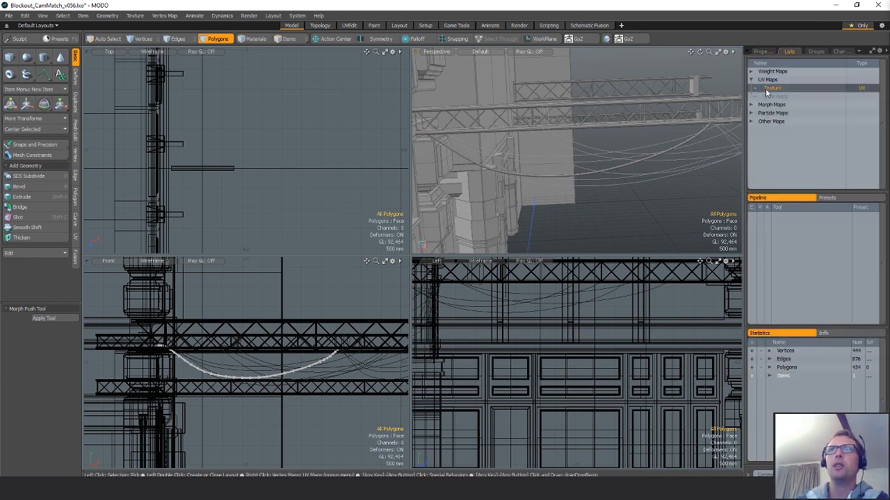
{"action": "double_click", "coordinate": [765, 88]}
{"action": "left_click_drag", "start_coordinate": [281, 227], "coordinate": [182, 341], "text": "alt+shift"}
{"action": "scroll", "coordinate": [182, 340], "scroll_direction": "down", "scroll_amount": 3}
{"action": "scroll", "coordinate": [247, 418], "scroll_direction": "down", "scroll_amount": 4}
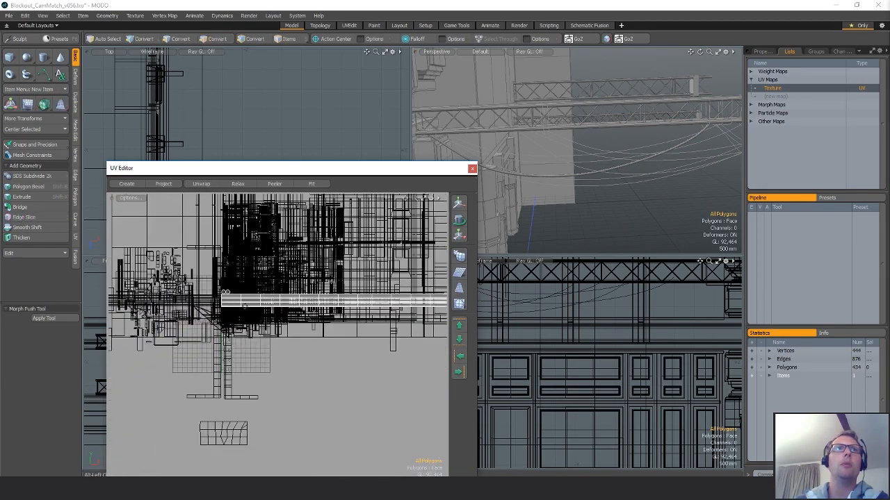
{"action": "left_click_drag", "start_coordinate": [444, 310], "coordinate": [259, 317], "text": "alt"}
{"action": "left_click_drag", "start_coordinate": [258, 316], "coordinate": [360, 307], "text": "ctrl+alt"}
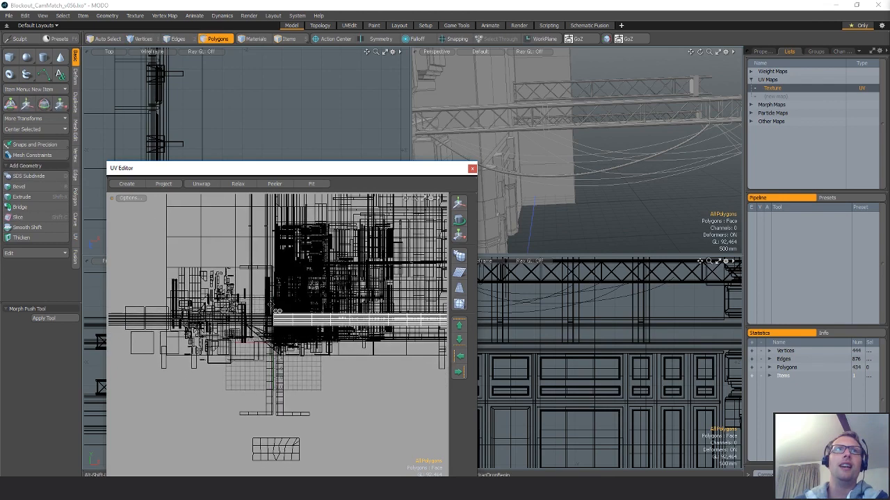
{"action": "left_click", "coordinate": [472, 169]}
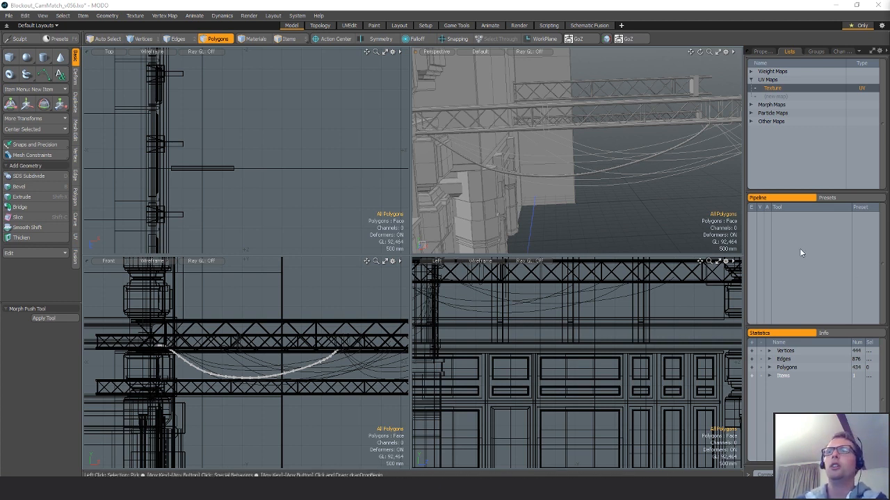
- Duplicate the procedural lace wire item and show the mesh properties of Wire_Group_A
{"action": "key", "text": "ctrl+d"}
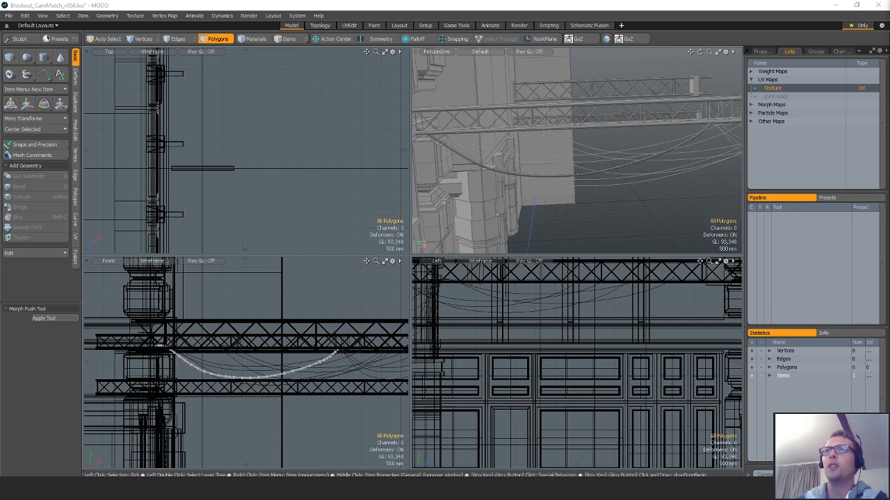
{"action": "left_click", "coordinate": [763, 50]}
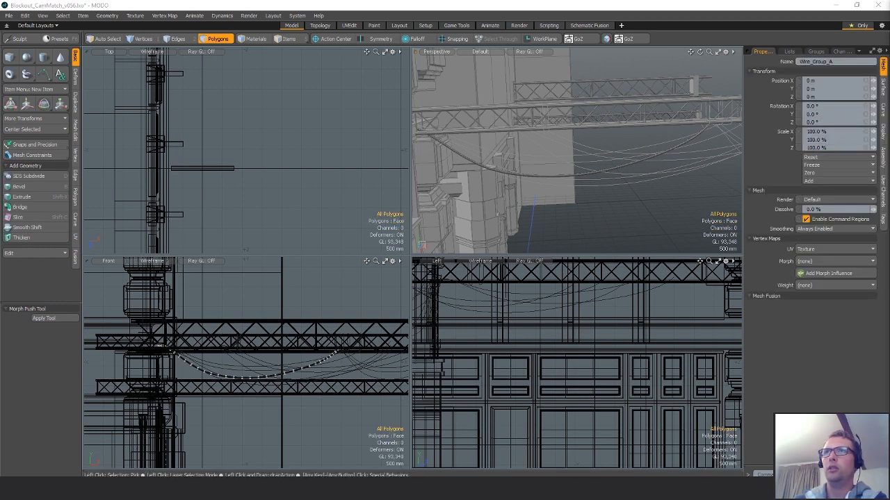
- Set the lace geometry's Guide Curve ID to 1
{"action": "key", "text": "n"}
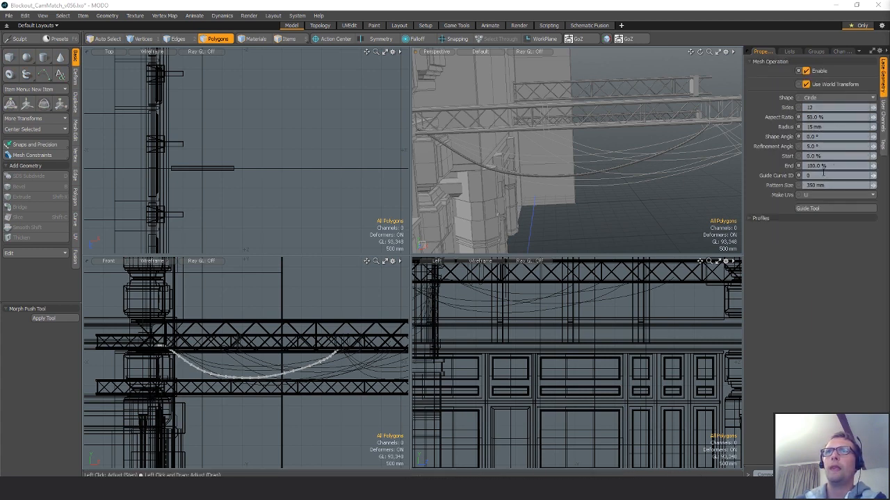
{"action": "left_click", "coordinate": [820, 175]}
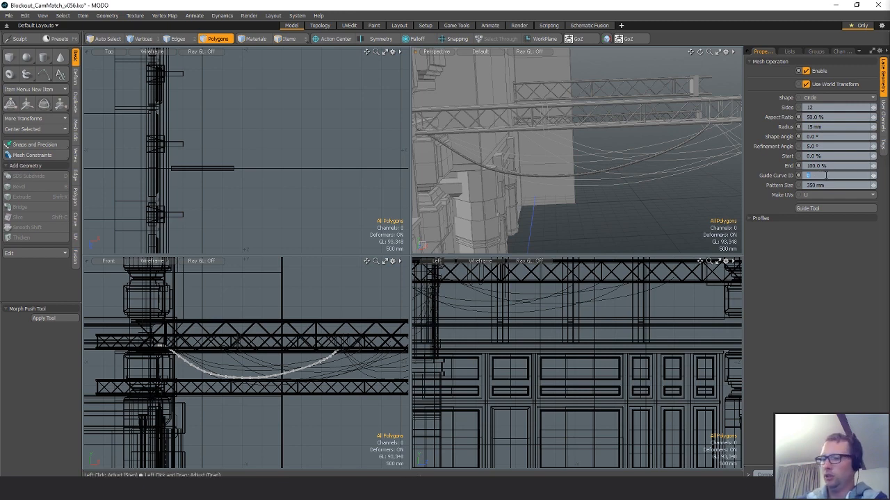
{"action": "type", "text": "1"}
{"action": "key", "text": "Return"}
{"action": "left_click_drag", "start_coordinate": [662, 183], "coordinate": [605, 179], "text": "alt"}
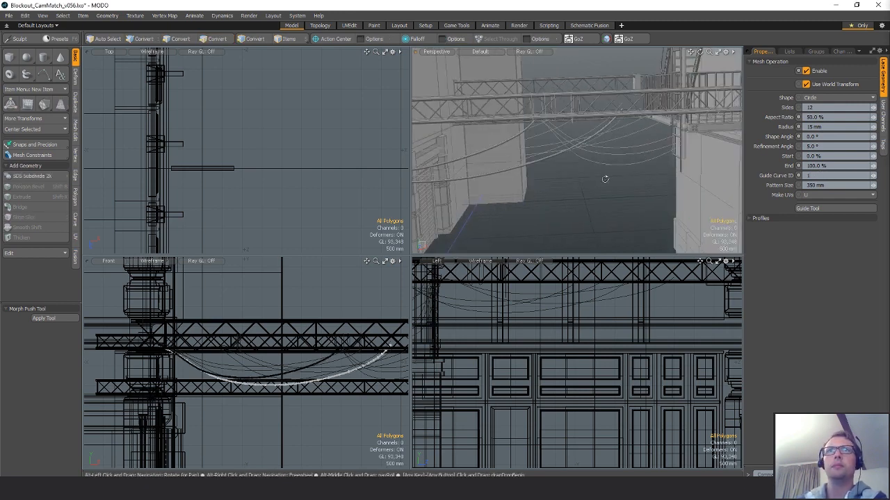
- Copy the polygons of the longer hanging lace wire and paste them into the separate wire mesh
{"action": "double_click", "coordinate": [548, 157]}
{"action": "left_click_drag", "start_coordinate": [550, 159], "coordinate": [613, 184], "text": "alt"}
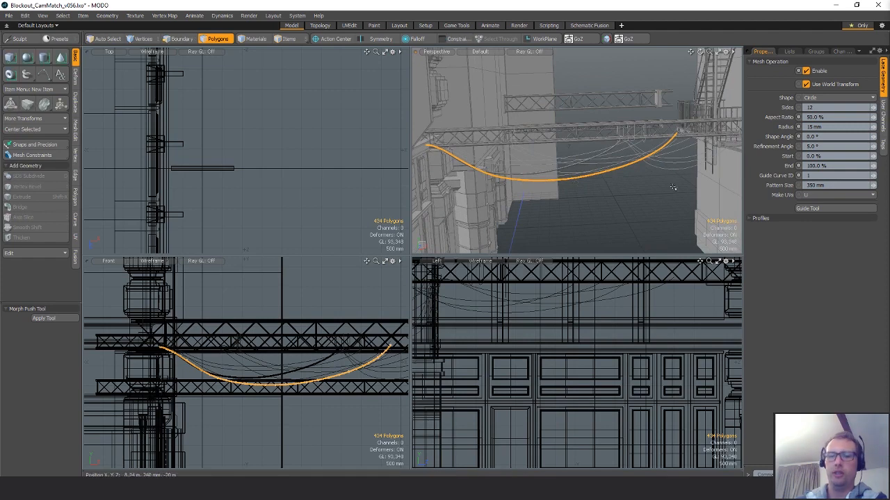
{"action": "key", "text": "Escape"}
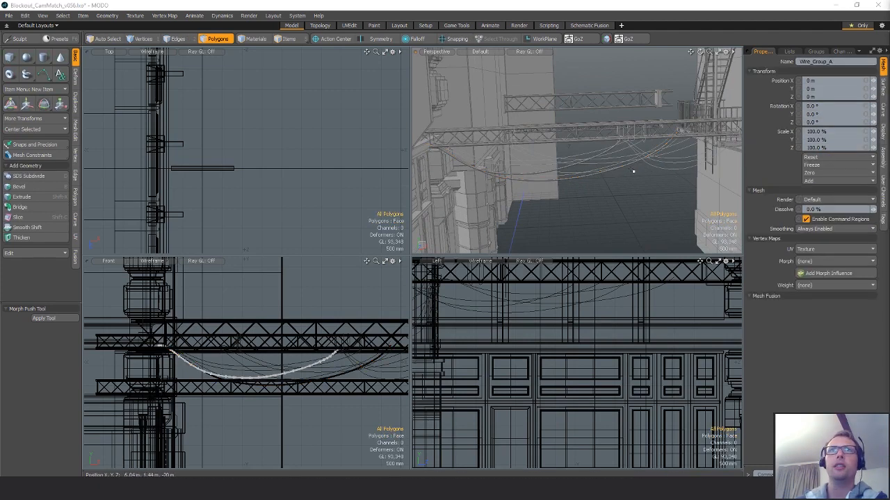
{"action": "key", "text": "ctrl+v"}
{"action": "left_click", "coordinate": [611, 199]}
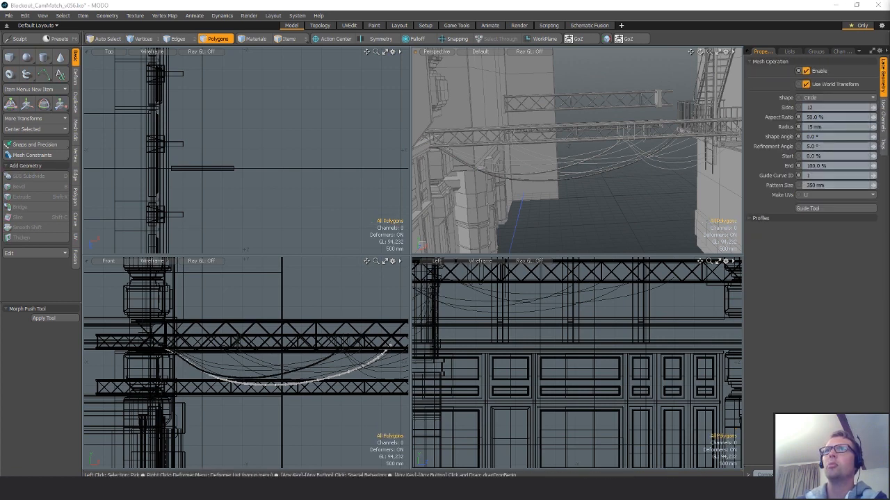
- Set the lace's Guide Curve ID to 2 and copy the resulting hanging wire's polygons into the separate wire mesh
{"action": "left_click", "coordinate": [823, 175]}
{"action": "type", "text": "2"}
{"action": "key", "text": "Return"}
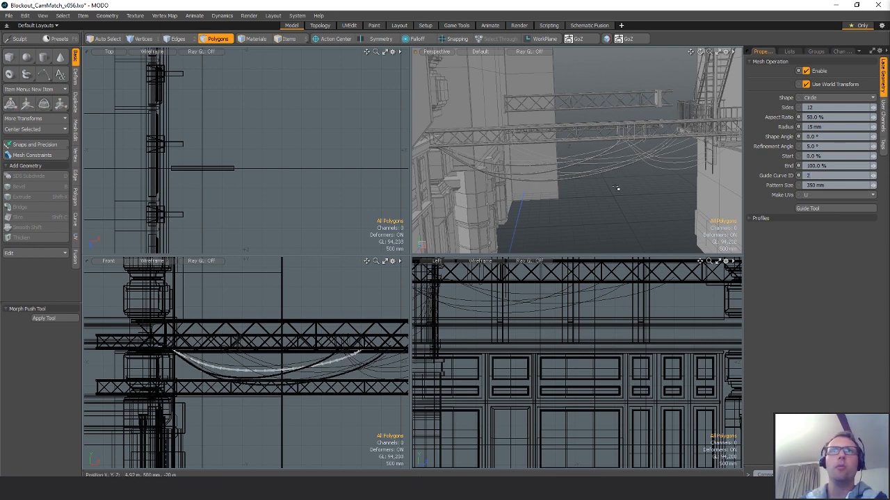
{"action": "double_click", "coordinate": [328, 363]}
{"action": "left_click_drag", "start_coordinate": [380, 287], "coordinate": [365, 292], "text": "alt+shift"}
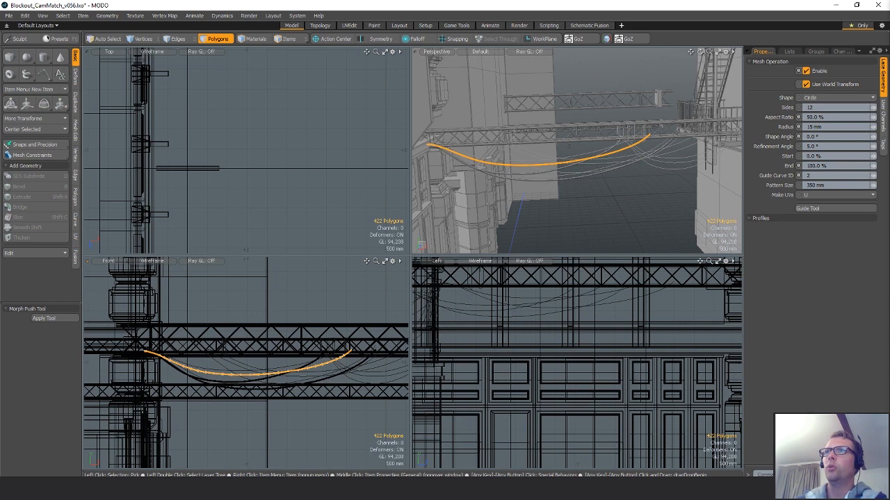
{"action": "key", "text": "ctrl+v"}
{"action": "left_click", "coordinate": [614, 215]}
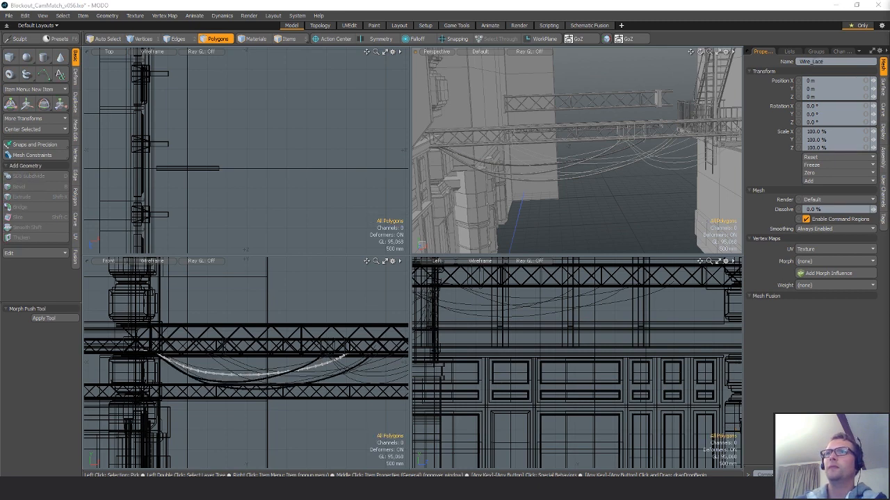
- Set the lace's Guide Curve ID to 3
{"action": "left_click", "coordinate": [862, 178]}
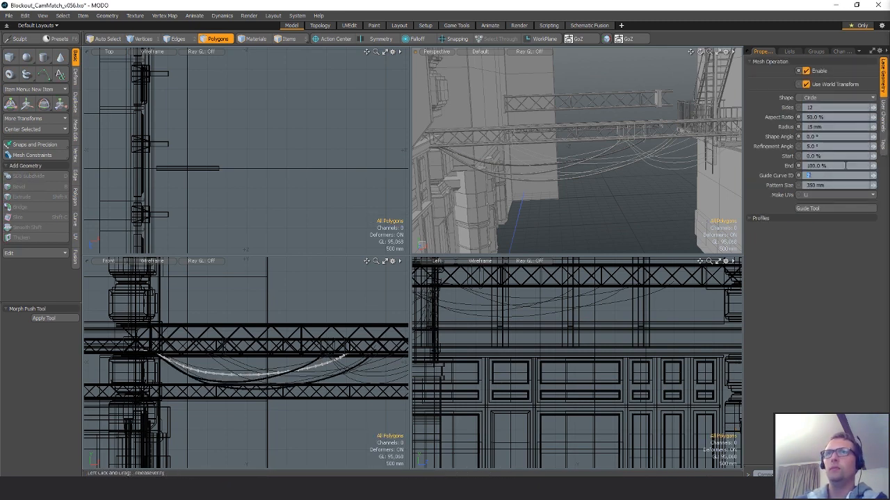
{"action": "key", "text": "Return"}
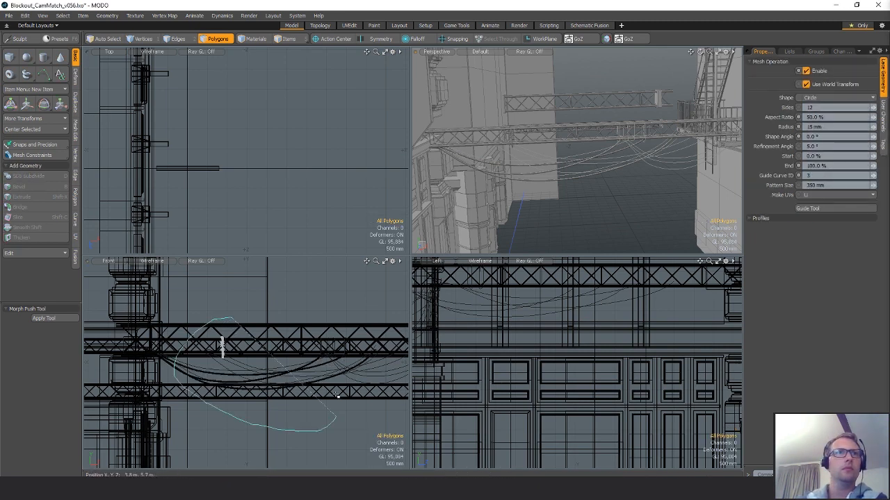
- Copy the lace wire wrapped around the truss into Mesh (19), examine it up close, and remove the pasted copy
{"action": "left_click", "coordinate": [222, 345]}
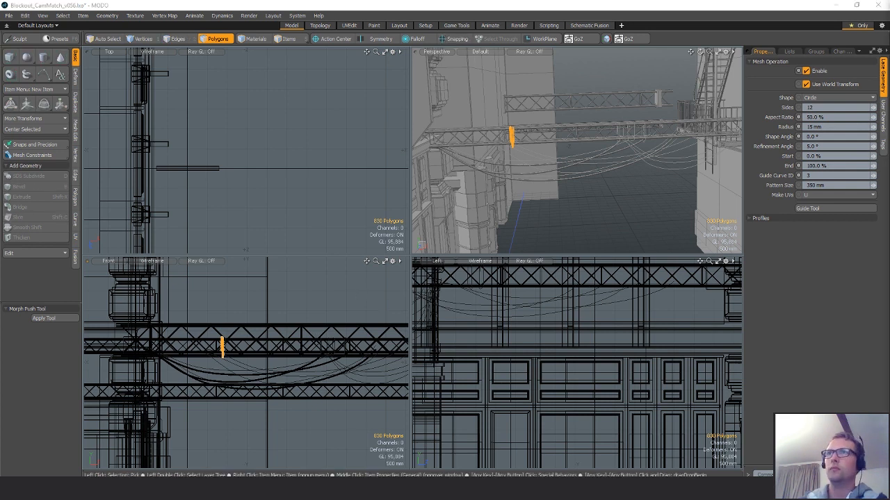
{"action": "key", "text": "ctrl+v"}
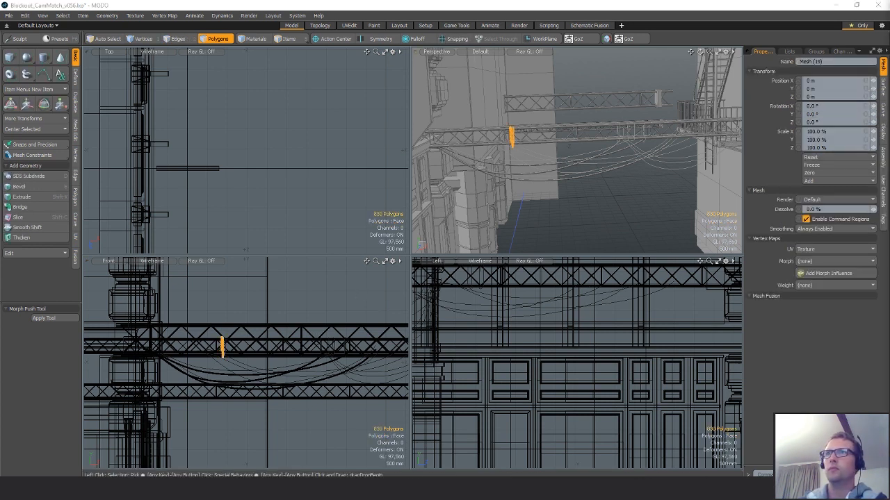
{"action": "key", "text": "shift+a"}
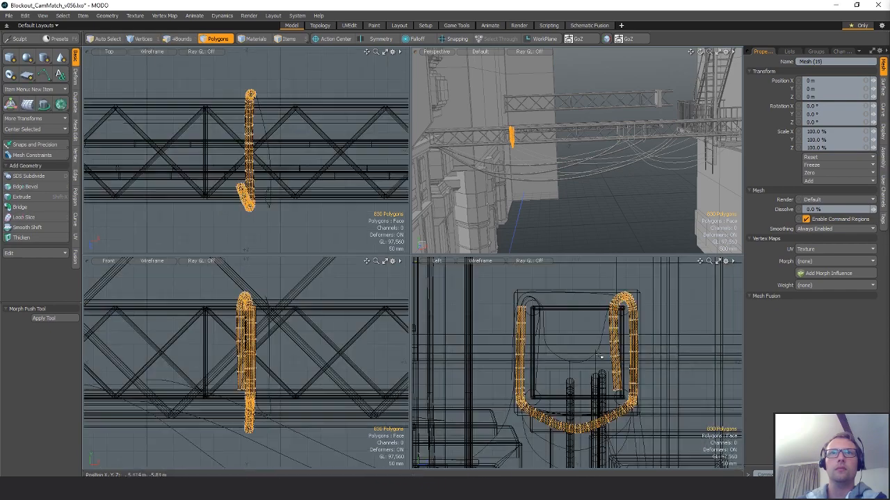
{"action": "left_click_drag", "start_coordinate": [592, 336], "coordinate": [617, 331], "text": "ctrl+alt"}
{"action": "key", "text": "shift+a"}
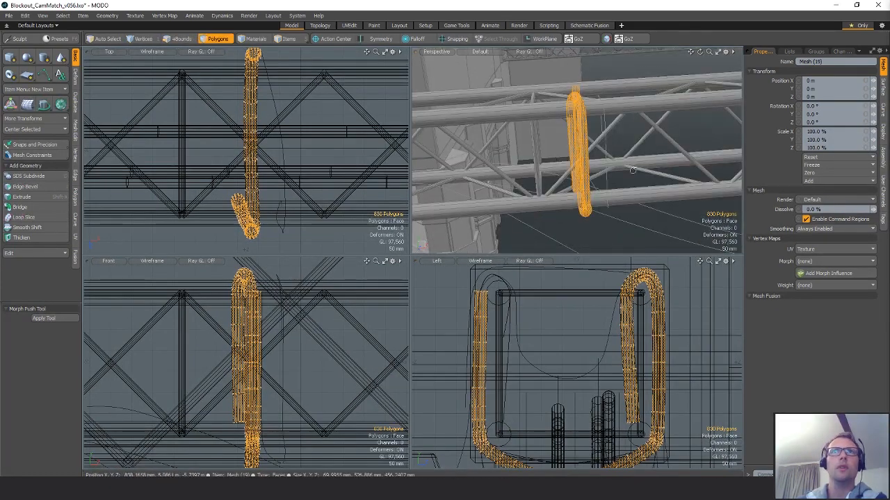
{"action": "left_click_drag", "start_coordinate": [530, 124], "coordinate": [581, 131], "text": "alt"}
{"action": "key", "text": "1"}
{"action": "left_click_drag", "start_coordinate": [576, 115], "coordinate": [680, 73], "text": "alt"}
{"action": "key", "text": "3"}
{"action": "double_click", "coordinate": [674, 71]}
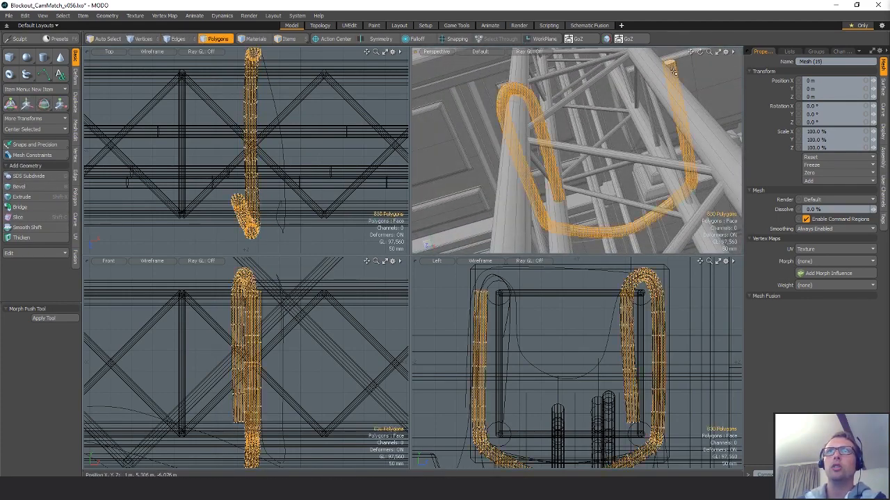
{"action": "left_click", "coordinate": [710, 82]}
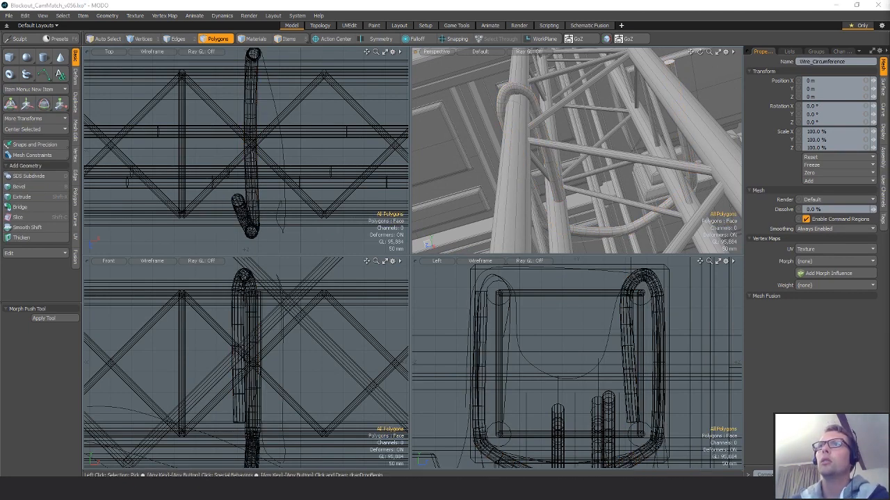
- Start the Guide Tool on the truss-wrapped wire and adjust its guide points around the lower truss tube
{"action": "left_click", "coordinate": [514, 94]}
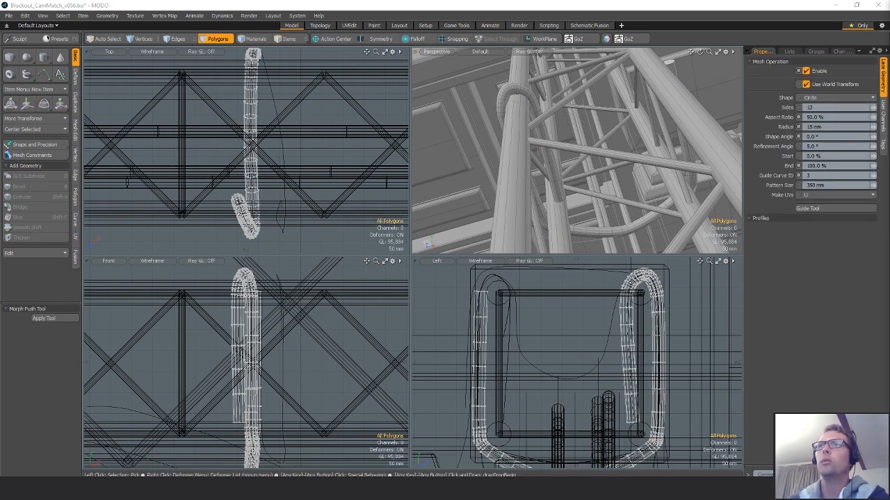
{"action": "left_click", "coordinate": [823, 210]}
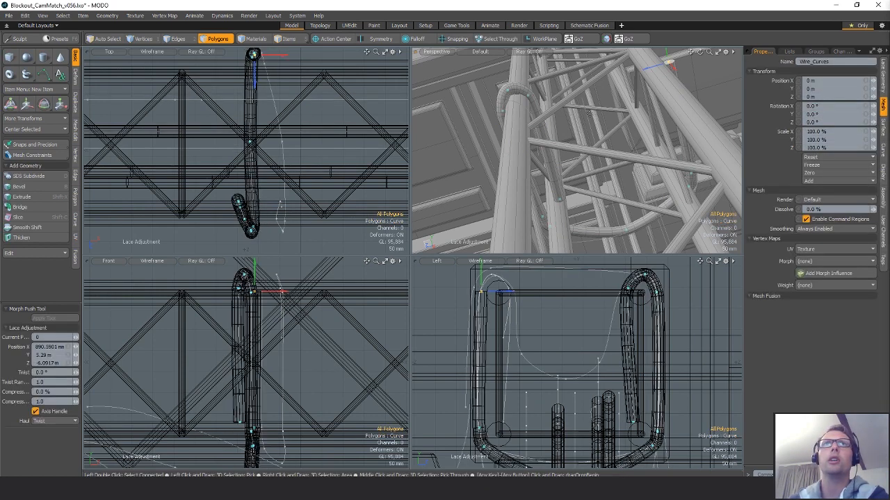
{"action": "left_click_drag", "start_coordinate": [583, 159], "coordinate": [555, 132], "text": "alt"}
{"action": "left_click", "coordinate": [572, 114]}
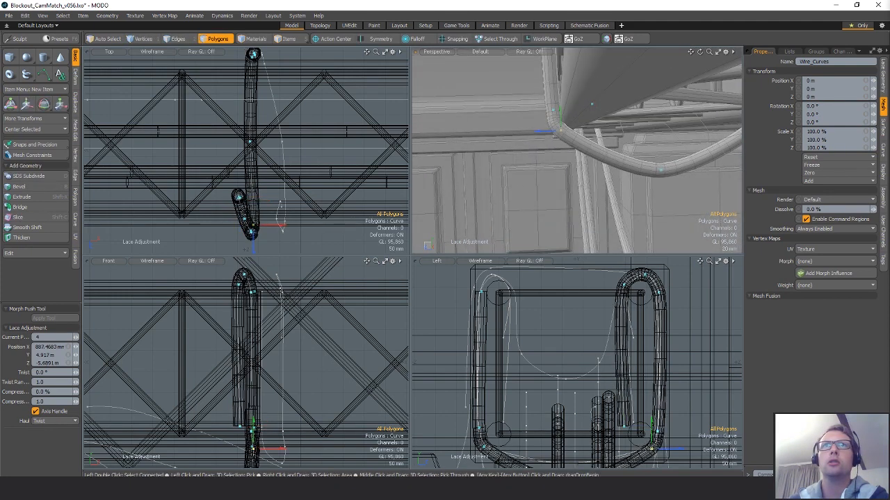
{"action": "left_click", "coordinate": [554, 112]}
{"action": "left_click_drag", "start_coordinate": [645, 142], "coordinate": [600, 126], "text": "alt+shift"}
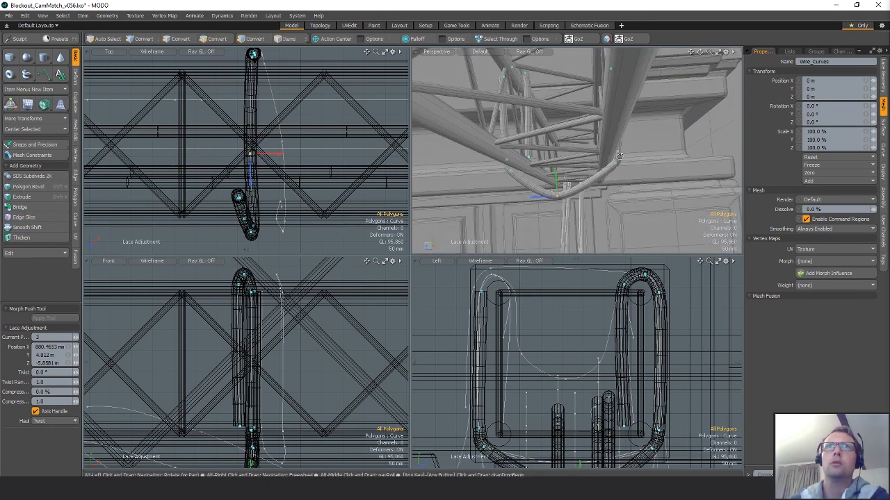
- Reposition the wire's guide points along the sag and far side, undo the last two edits, and leave the Guide Tool
{"action": "left_click_drag", "start_coordinate": [613, 169], "coordinate": [607, 174]}
{"action": "left_click_drag", "start_coordinate": [559, 199], "coordinate": [605, 186]}
{"action": "left_click_drag", "start_coordinate": [553, 174], "coordinate": [577, 124]}
{"action": "left_click", "coordinate": [591, 212]}
{"action": "left_click_drag", "start_coordinate": [577, 125], "coordinate": [506, 133], "text": "alt"}
{"action": "key", "text": "ctrl+z"}
{"action": "key", "text": "ctrl+z"}
{"action": "key", "text": "space"}
{"action": "key", "text": "1"}
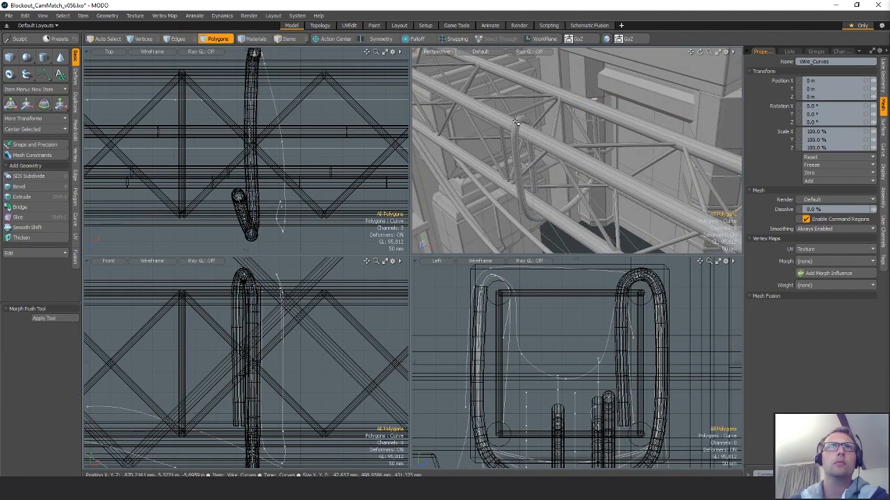
{"action": "left_click", "coordinate": [516, 122]}
{"action": "key", "text": "c"}
{"action": "key", "text": "space"}
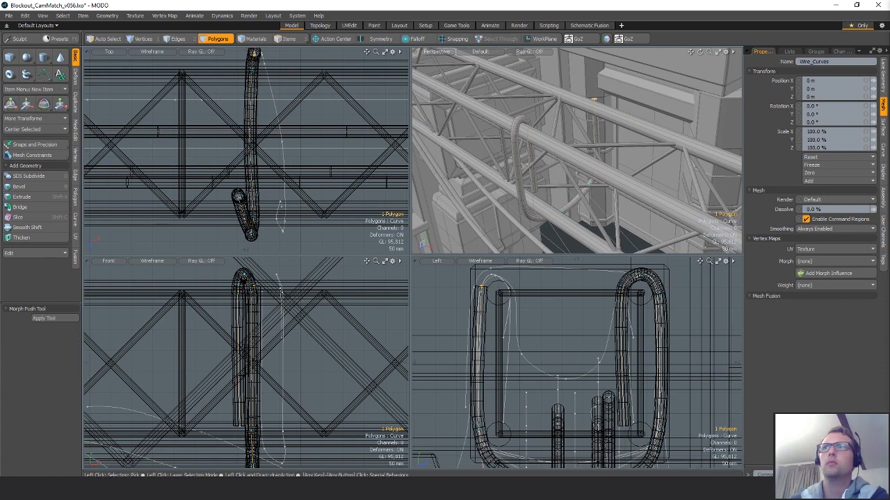
- Copy the adjusted truss-wrapped wire's polygons from Wire_Lace and paste them into Mesh (19)
{"action": "left_click", "coordinate": [254, 54]}
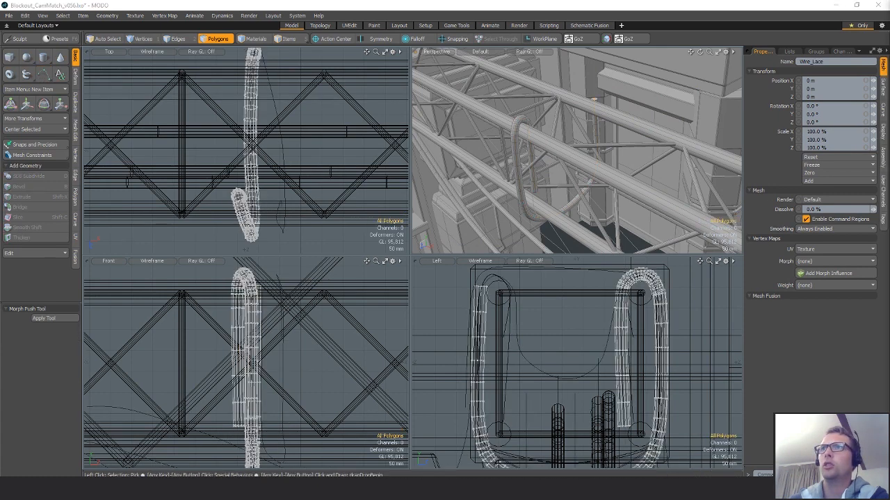
{"action": "double_click", "coordinate": [517, 151]}
{"action": "left_click_drag", "start_coordinate": [517, 151], "coordinate": [593, 163], "text": "alt"}
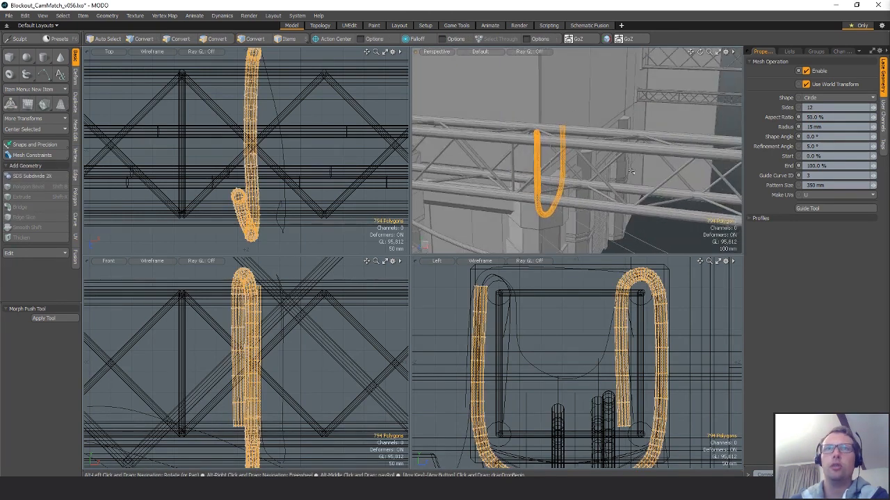
{"action": "key", "text": "n"}
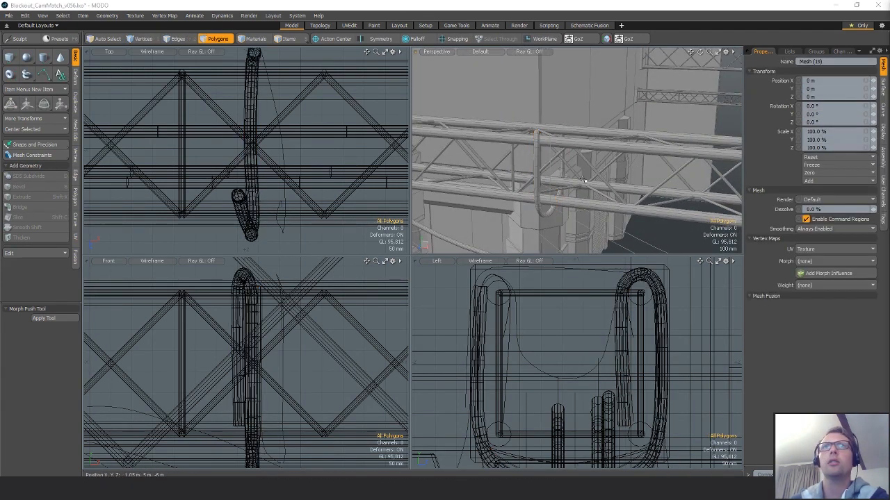
{"action": "key", "text": "ctrl+v"}
- Set the lace's Guide Curve ID to 4 for the next wire around the truss
{"action": "left_click_drag", "start_coordinate": [616, 197], "coordinate": [556, 167], "text": "ctrl+alt"}
{"action": "left_click_drag", "start_coordinate": [637, 169], "coordinate": [594, 168], "text": "alt+shift"}
{"action": "left_click", "coordinate": [594, 169]}
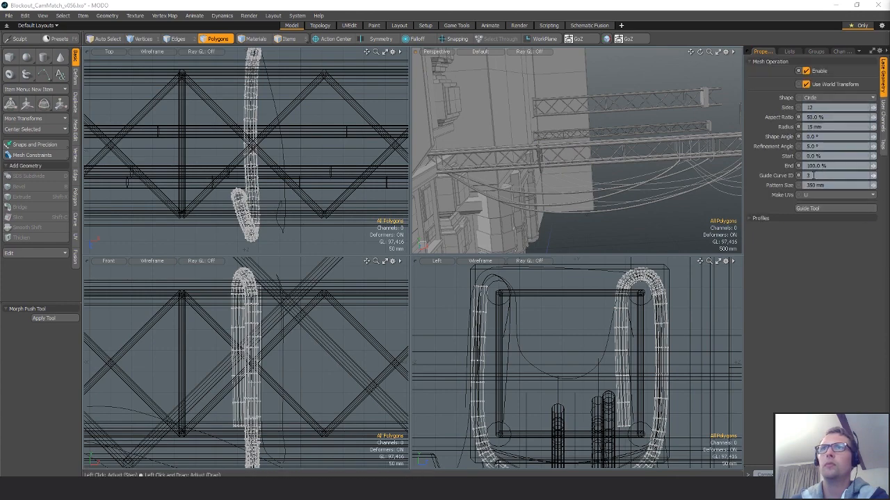
{"action": "key", "text": "Return"}
{"action": "left_click_drag", "start_coordinate": [540, 184], "coordinate": [450, 164], "text": "alt"}
{"action": "key", "text": "shift+a"}
{"action": "left_click_drag", "start_coordinate": [521, 156], "coordinate": [602, 164], "text": "ctrl+alt"}
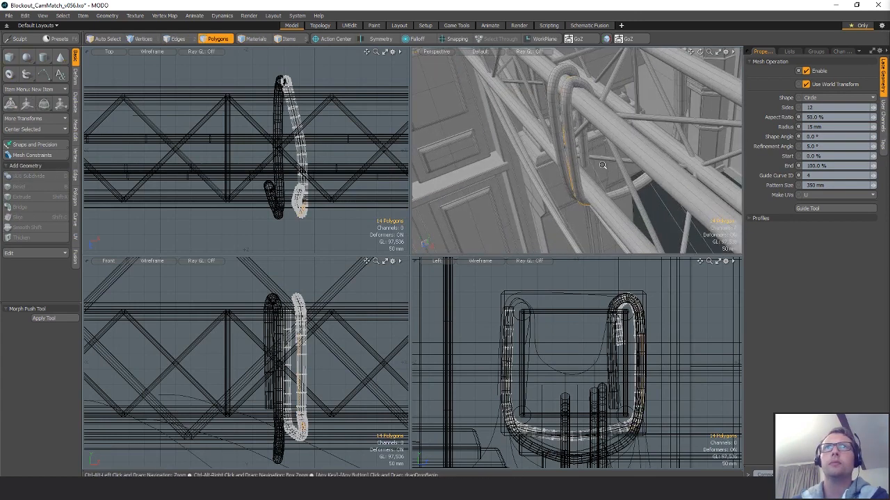
- Start the Guide Tool on the second truss-wrapped wire and adjust its guide points at the loop over the upper tube
{"action": "left_click_drag", "start_coordinate": [642, 198], "coordinate": [565, 182], "text": "alt"}
{"action": "left_click", "coordinate": [828, 210]}
{"action": "left_click_drag", "start_coordinate": [564, 182], "coordinate": [605, 154], "text": "ctrl+alt"}
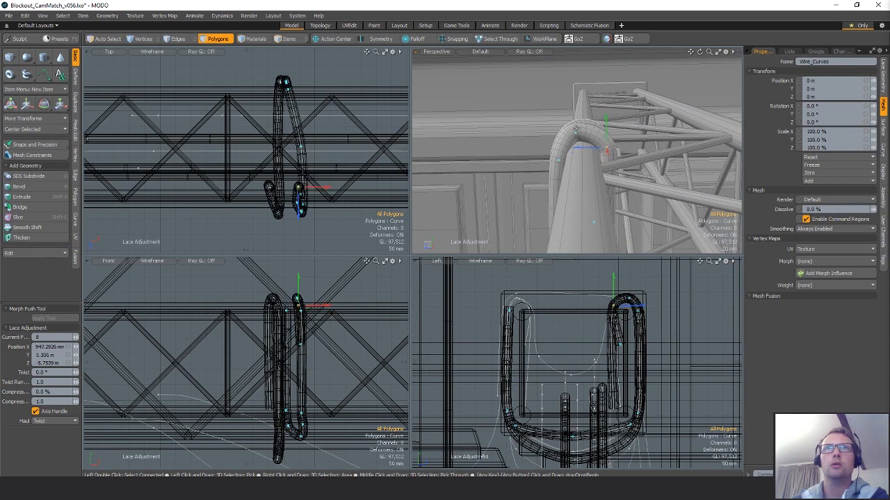
{"action": "mouse_move", "coordinate": [556, 161]}
{"action": "left_mouse_down"}
{"action": "mouse_move", "coordinate": [550, 159]}
{"action": "mouse_move", "coordinate": [612, 156]}
{"action": "mouse_move", "coordinate": [646, 133]}
{"action": "mouse_move", "coordinate": [617, 151]}
{"action": "mouse_move", "coordinate": [532, 129]}
{"action": "mouse_move", "coordinate": [561, 160]}
{"action": "left_mouse_up"}
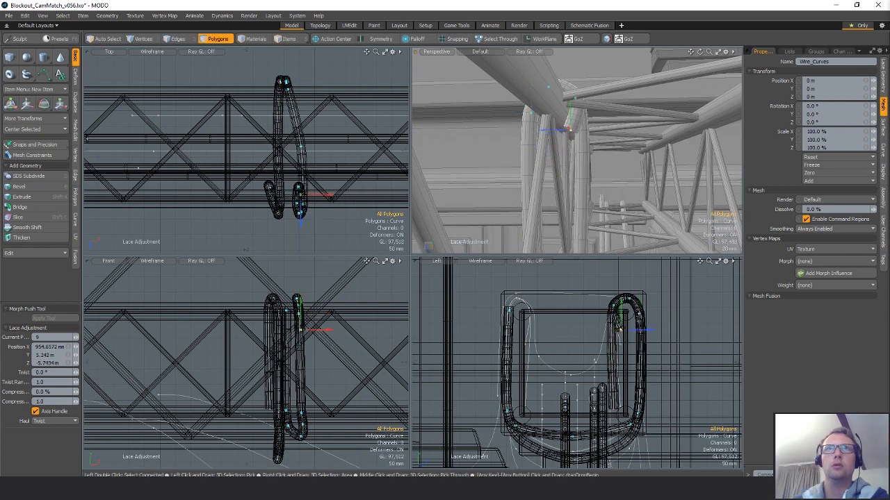
- Adjust the second wire's guide points at its hanging end and around the lower truss tube
{"action": "mouse_move", "coordinate": [556, 139]}
{"action": "left_mouse_down", "text": "alt"}
{"action": "mouse_move", "coordinate": [568, 109]}
{"action": "mouse_move", "coordinate": [577, 263]}
{"action": "mouse_move", "coordinate": [566, 144]}
{"action": "left_mouse_up", "text": "alt"}
{"action": "left_click", "coordinate": [568, 112]}
{"action": "left_click", "coordinate": [554, 144]}
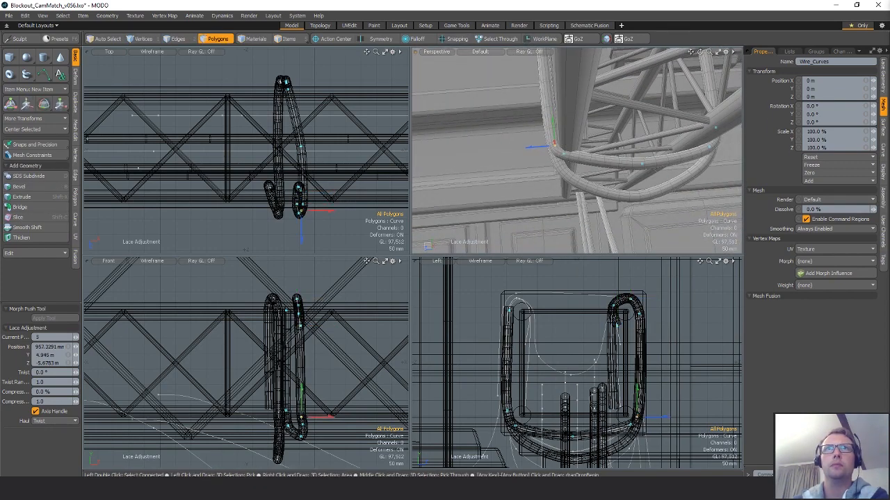
{"action": "left_click", "coordinate": [568, 163]}
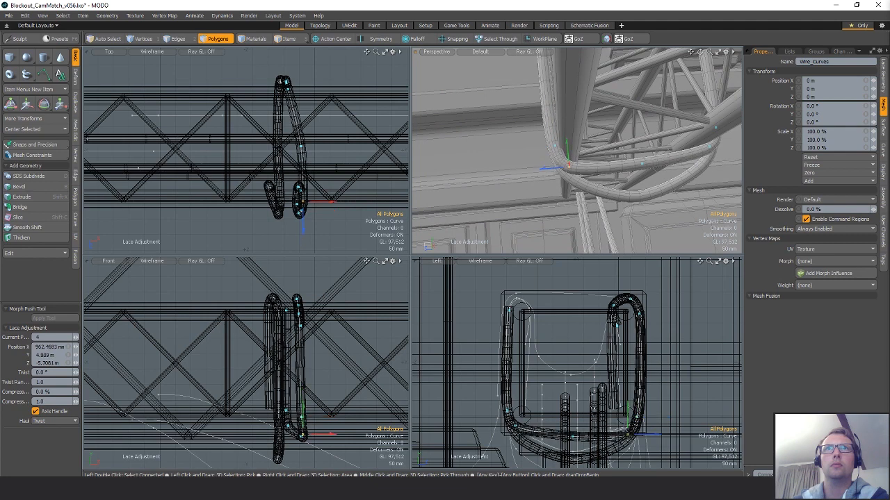
{"action": "left_click", "coordinate": [554, 147]}
- Adjust the second wire's guide points across the sag and far side, leave the Guide Tool, and select the Wire_Lace item
{"action": "left_click_drag", "start_coordinate": [555, 148], "coordinate": [620, 180], "text": "alt"}
{"action": "left_click", "coordinate": [593, 170]}
{"action": "left_click", "coordinate": [640, 165]}
{"action": "left_click", "coordinate": [656, 142]}
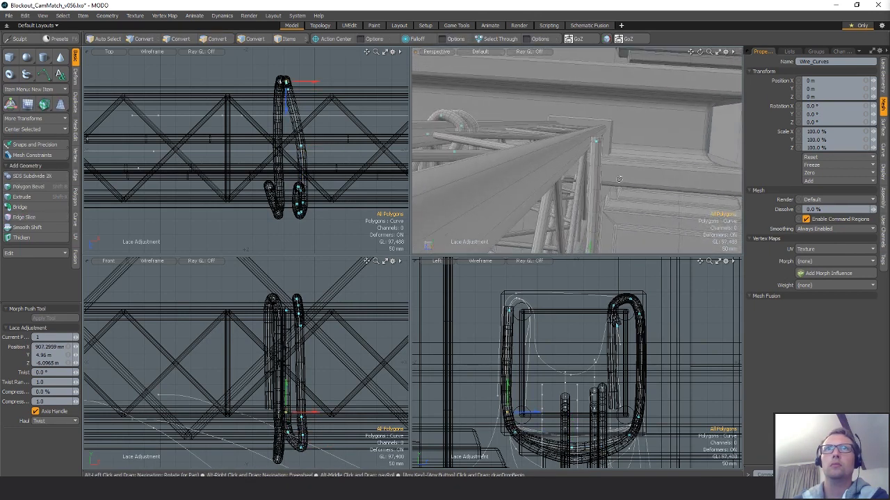
{"action": "left_click", "coordinate": [597, 142]}
{"action": "left_click_drag", "start_coordinate": [596, 140], "coordinate": [574, 161], "text": "alt"}
{"action": "key", "text": "space"}
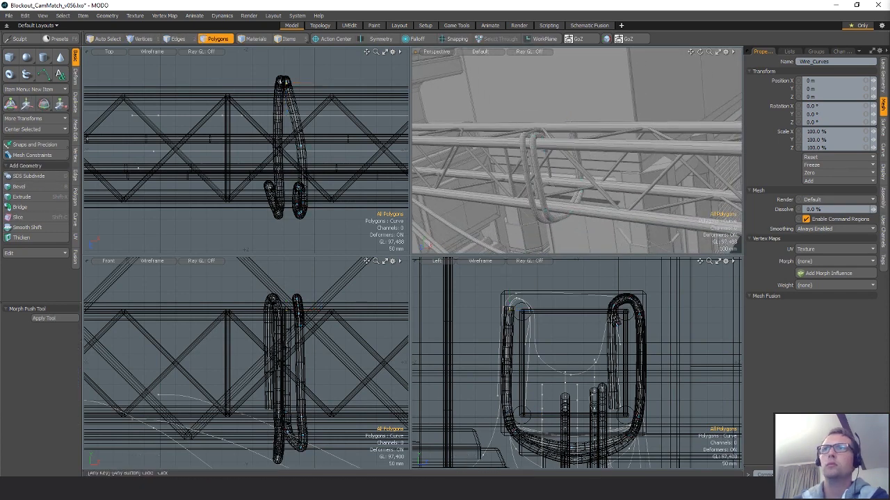
{"action": "left_click", "coordinate": [565, 150]}
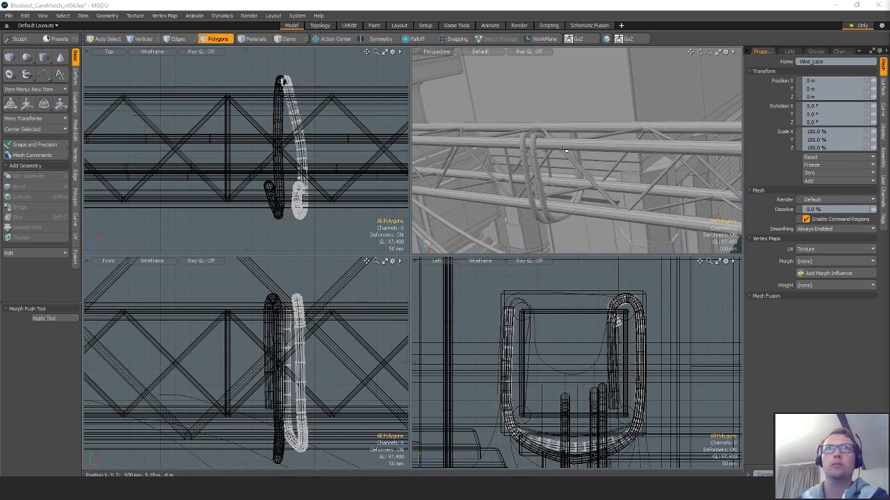
- Paste the second truss-wrapped wire into the mesh that holds the first truss-wrapped wire
{"action": "double_click", "coordinate": [535, 170]}
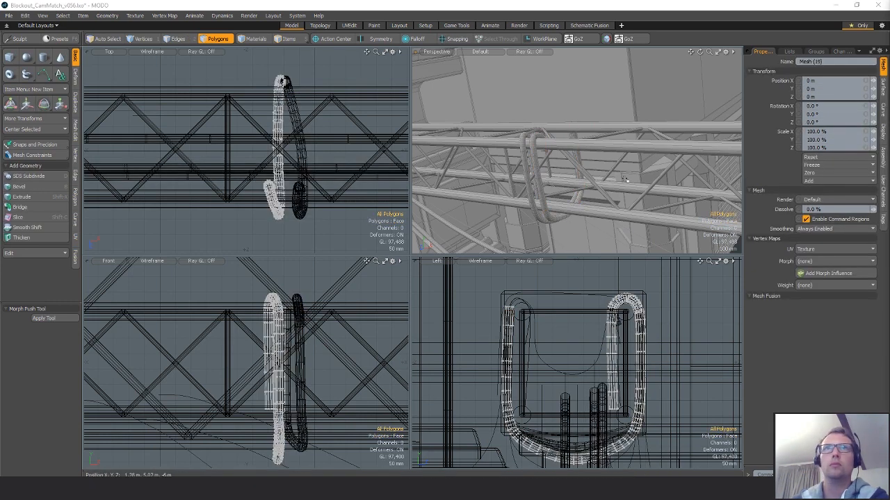
{"action": "key", "text": "ctrl+v"}
{"action": "left_click_drag", "start_coordinate": [605, 182], "coordinate": [657, 180], "text": "alt"}
- Set the lace's Guide Curve ID to 5 and copy the resulting hanging wire's polygons into Wire_Group_A
{"action": "left_click", "coordinate": [611, 186]}
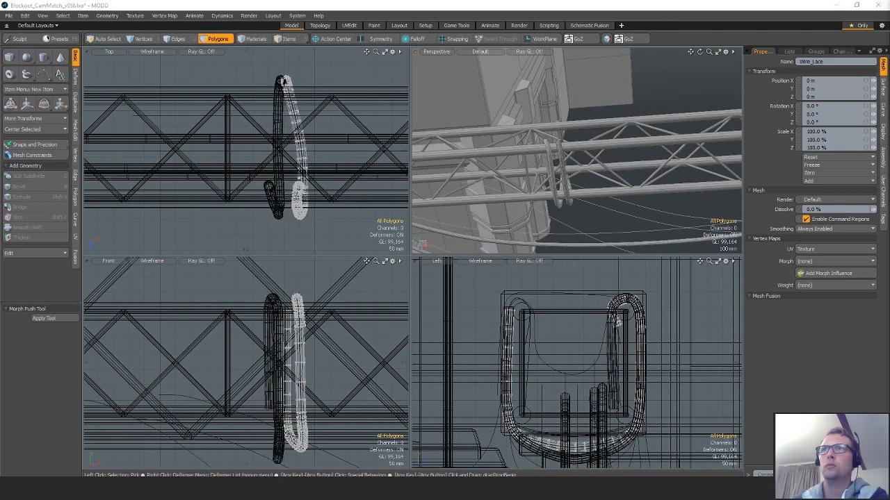
{"action": "type", "text": "5"}
{"action": "key", "text": "Return"}
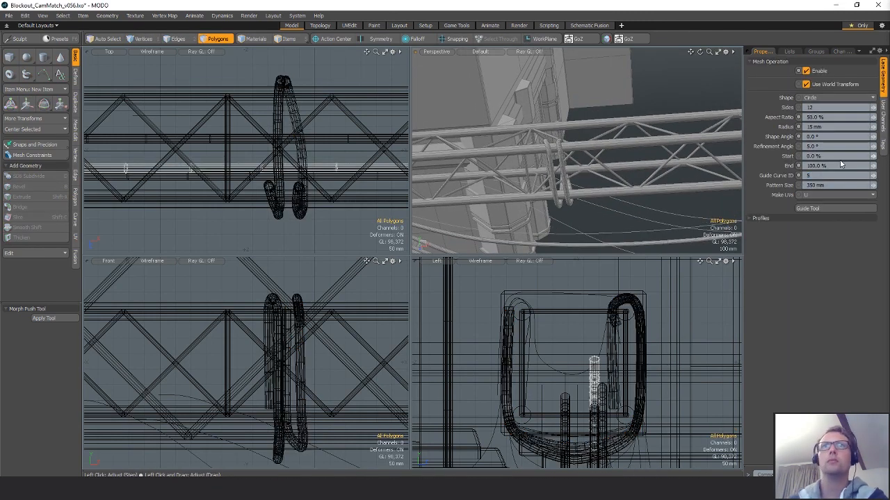
{"action": "left_click_drag", "start_coordinate": [539, 179], "coordinate": [555, 168], "text": "ctrl+alt"}
{"action": "left_click", "coordinate": [535, 167]}
{"action": "double_click", "coordinate": [584, 163]}
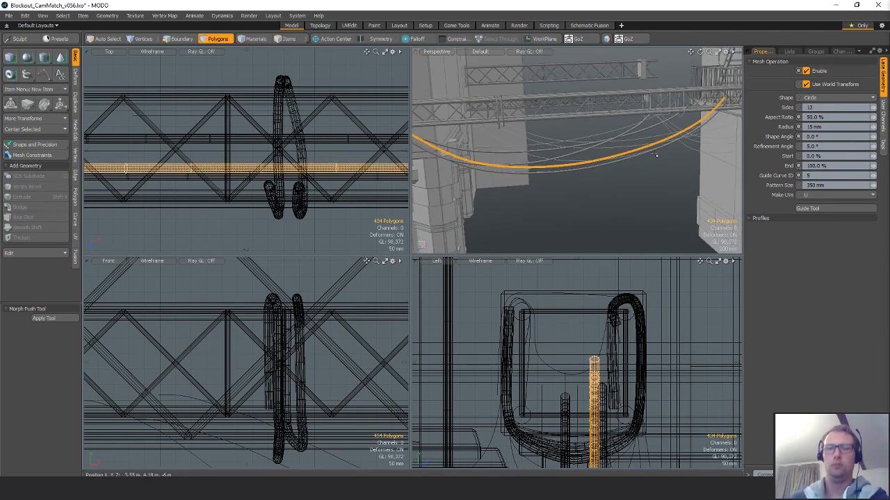
{"action": "key", "text": "space"}
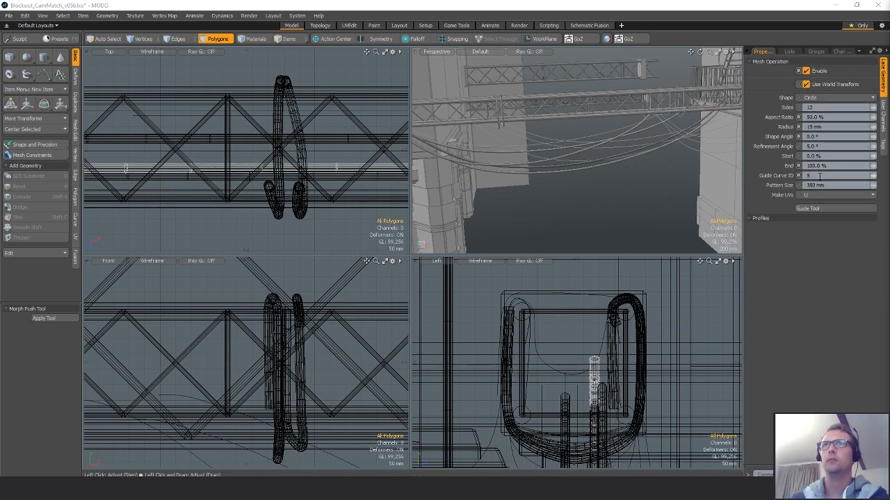
- Set the lace's Guide Curve ID to 6 and copy the resulting hanging wire into Wire_Group_A
{"action": "key", "text": "Return"}
{"action": "left_click_drag", "start_coordinate": [520, 142], "coordinate": [541, 148], "text": "alt+shift"}
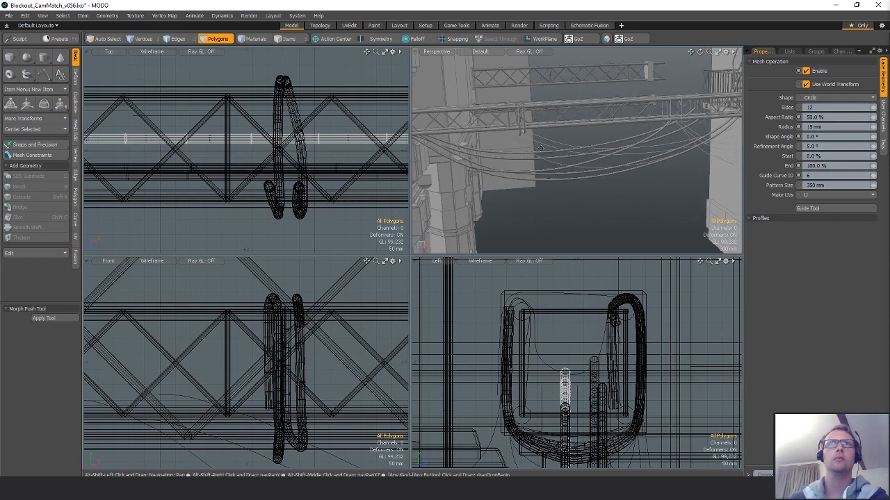
{"action": "double_click", "coordinate": [550, 153]}
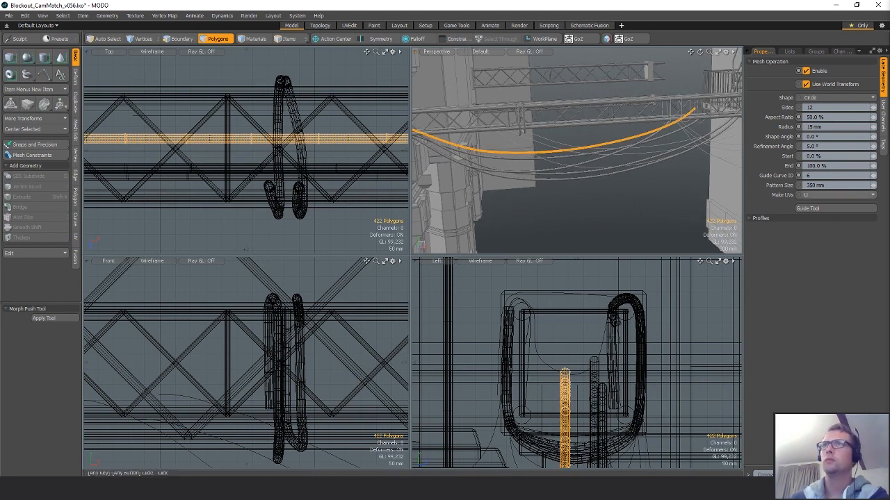
{"action": "key", "text": "space"}
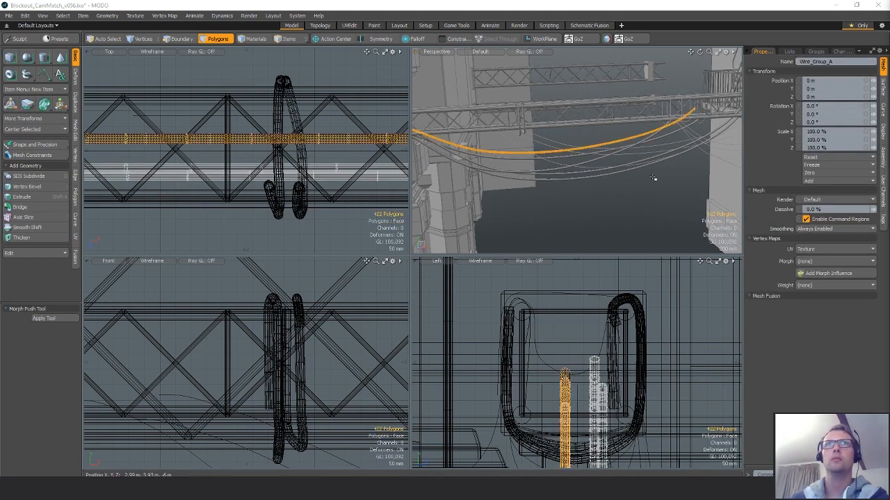
- Set the lace's Guide Curve ID to 7 and copy the resulting hanging wire into a new mesh
{"action": "left_click_drag", "start_coordinate": [650, 174], "coordinate": [591, 154], "text": "alt"}
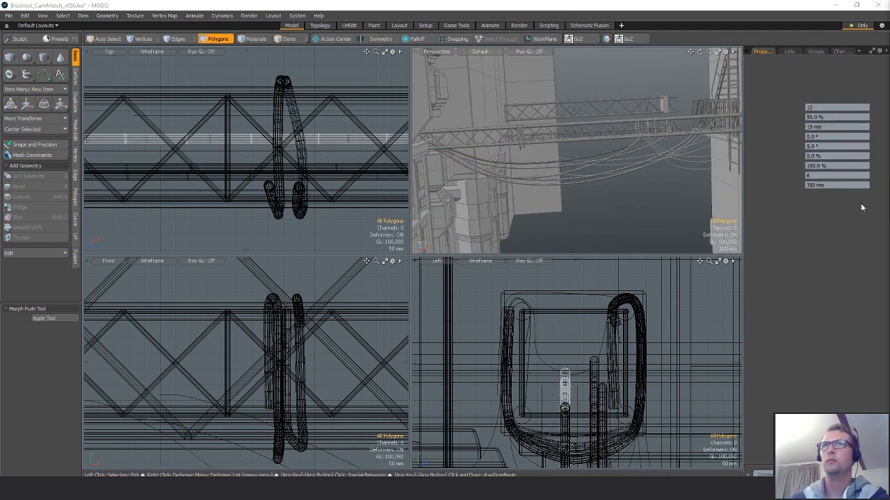
{"action": "key", "text": "Return"}
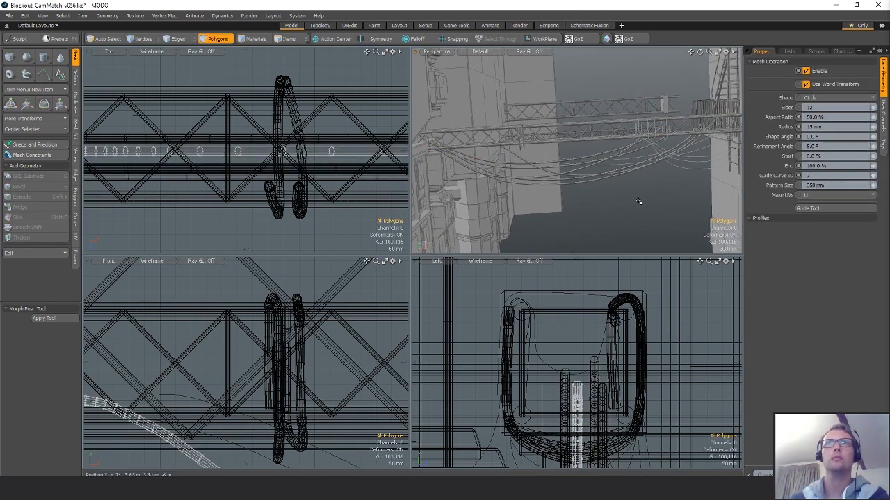
{"action": "double_click", "coordinate": [518, 156]}
{"action": "left_click_drag", "start_coordinate": [518, 156], "coordinate": [646, 189], "text": "alt"}
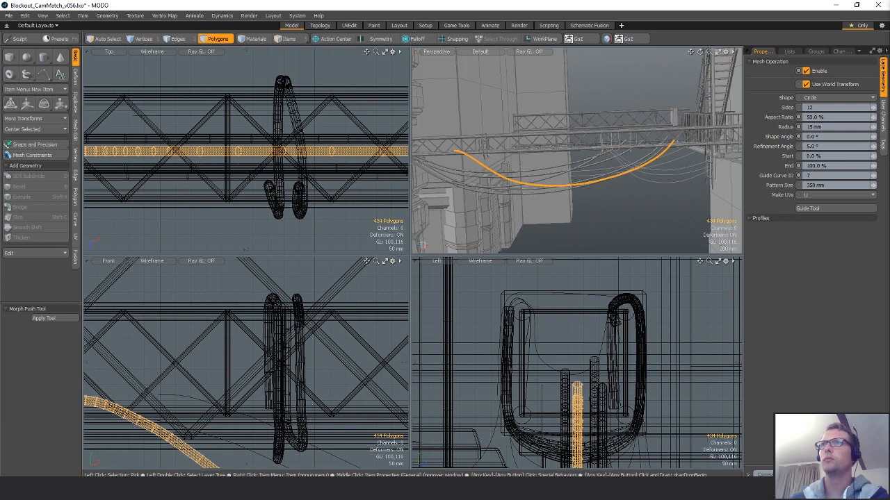
{"action": "key", "text": "n"}
{"action": "key", "text": "ctrl+v"}
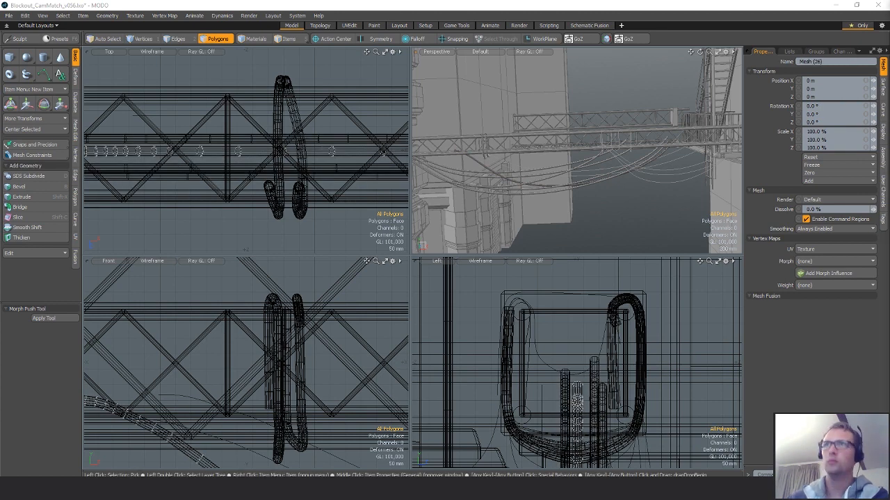
- Rename the separate wire meshes, naming the newest one Wire_Group_B
{"action": "key", "text": "Return"}
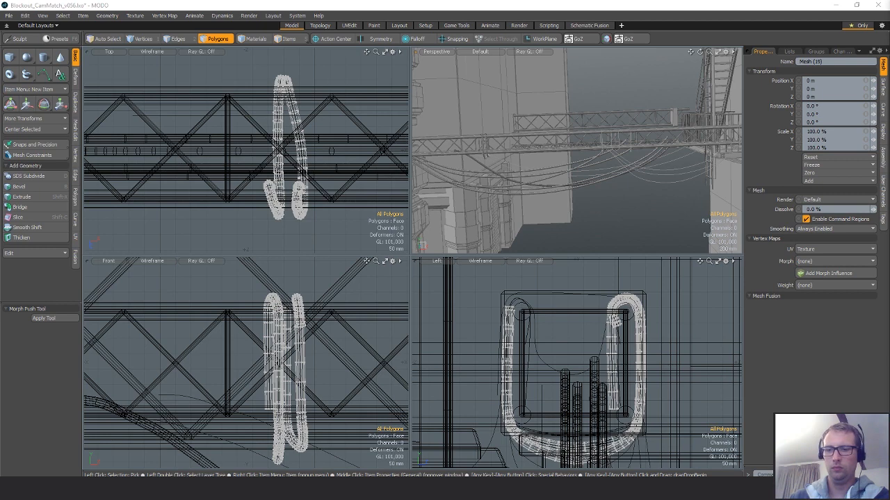
{"action": "key", "text": "Return"}
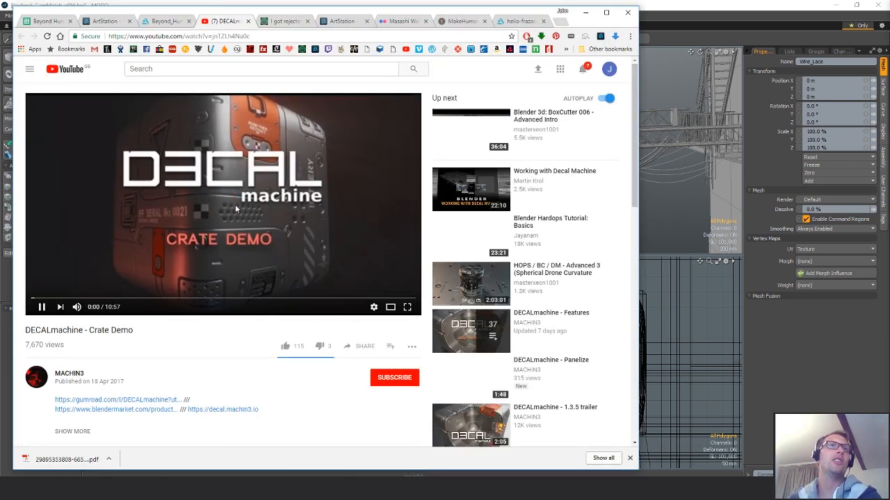
- View the DECALmachine Crate Demo video in the browser, close its tab, and return to MODO
{"action": "left_click", "coordinate": [74, 299]}
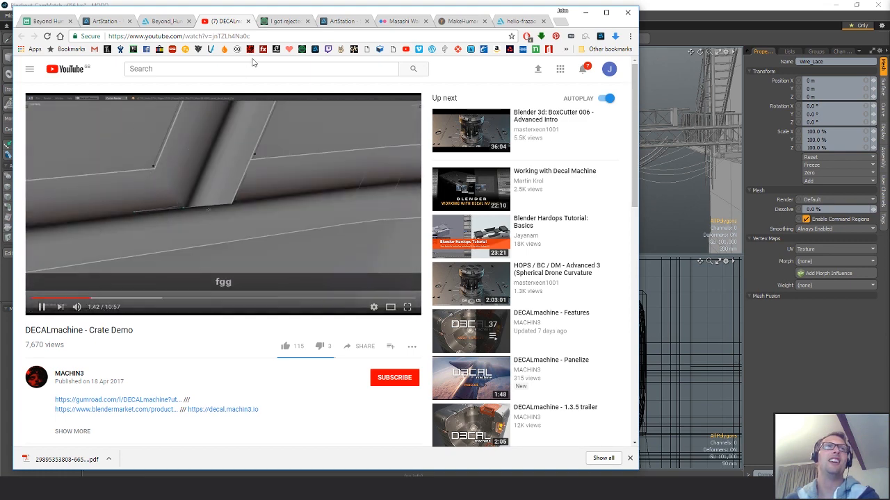
{"action": "left_click", "coordinate": [248, 20]}
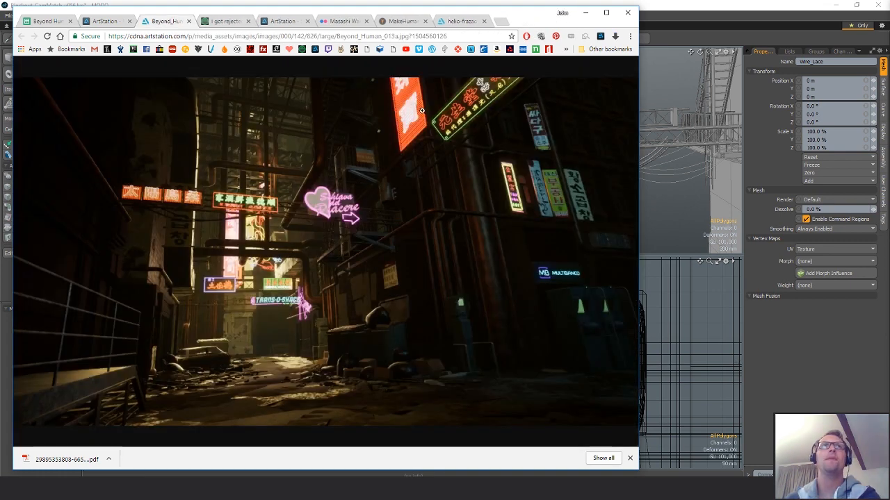
{"action": "left_click", "coordinate": [717, 10]}
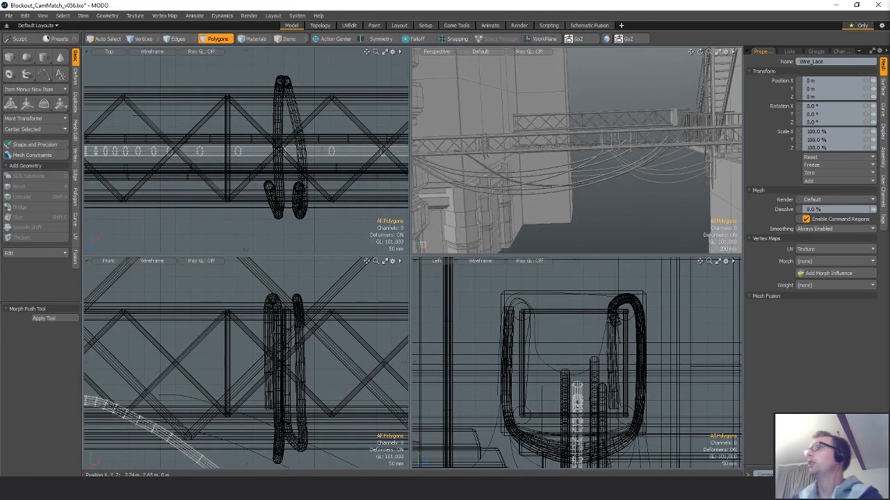
- Set the lace's Guide Curve ID to 8 and copy the resulting hanging wire into Wire_Group_B
{"action": "left_click_drag", "start_coordinate": [536, 181], "coordinate": [506, 169], "text": "alt"}
{"action": "double_click", "coordinate": [536, 174]}
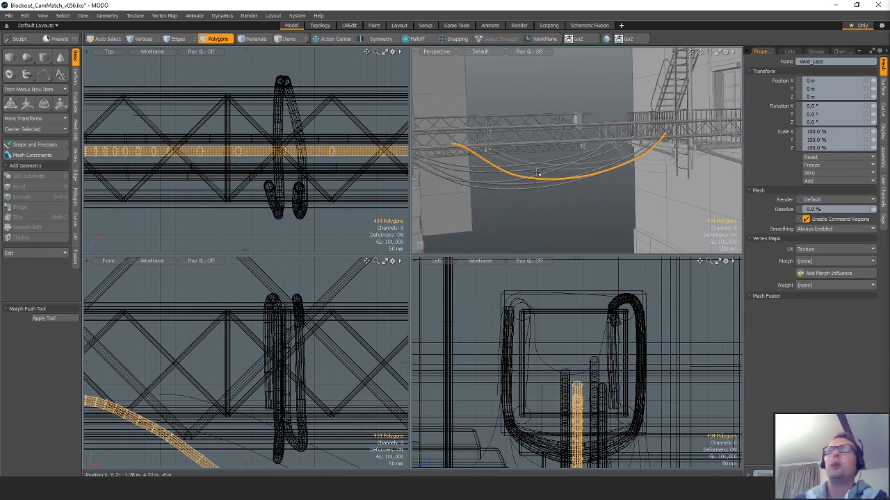
{"action": "mouse_move", "coordinate": [594, 232]}
{"action": "left_mouse_down", "text": "alt"}
{"action": "mouse_move", "coordinate": [586, 230]}
{"action": "mouse_move", "coordinate": [608, 234]}
{"action": "left_mouse_up", "text": "alt"}
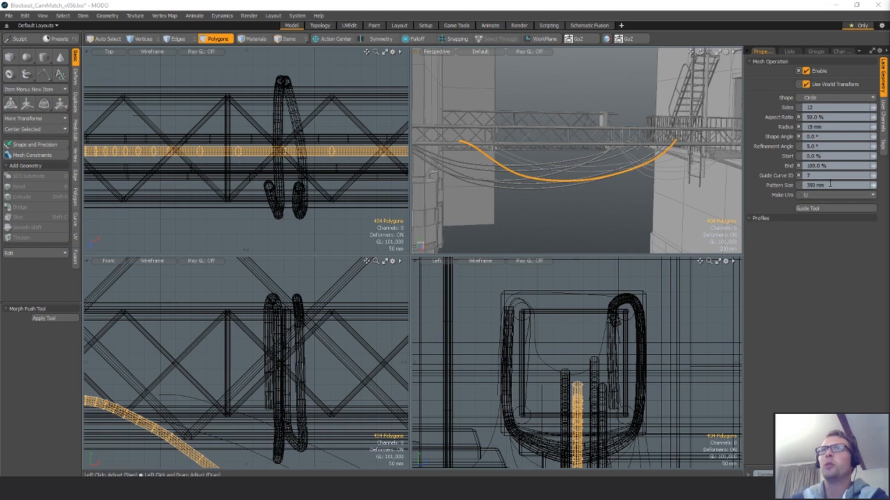
{"action": "type", "text": "8"}
{"action": "key", "text": "Return"}
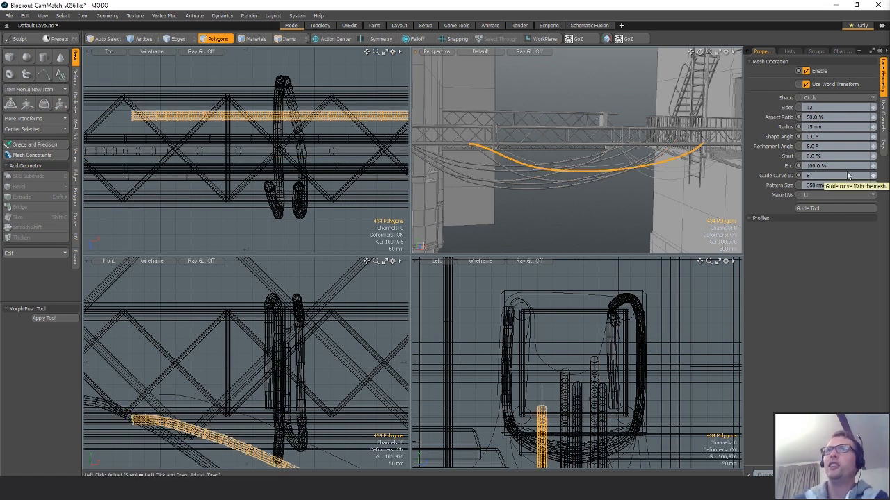
{"action": "left_click_drag", "start_coordinate": [607, 185], "coordinate": [595, 186], "text": "alt"}
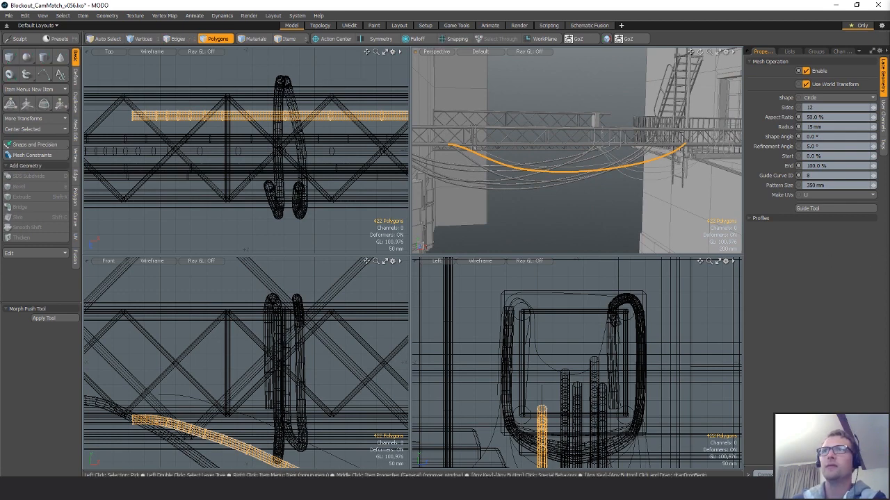
{"action": "key", "text": "ctrl+v"}
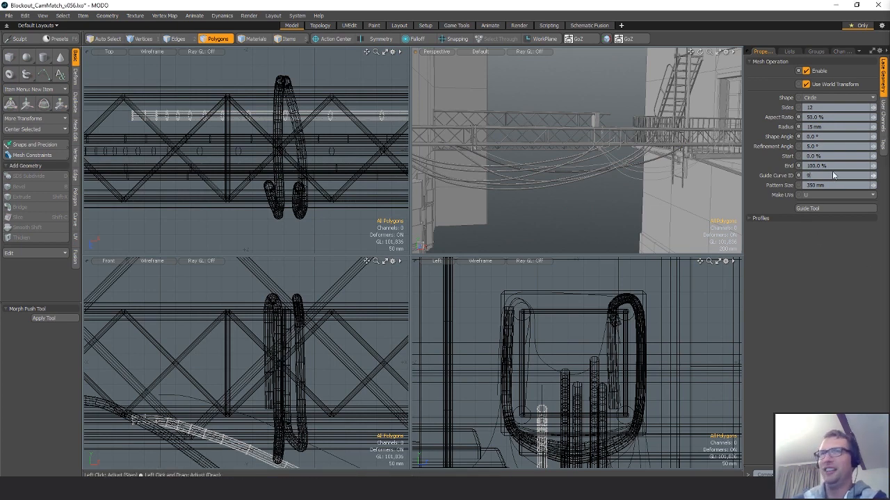
- Set the lace's Guide Curve ID to 9 and add a copy of that hanging wire to Wire_Group_B
{"action": "type", "text": "9"}
{"action": "key", "text": "Return"}
{"action": "double_click", "coordinate": [325, 113]}
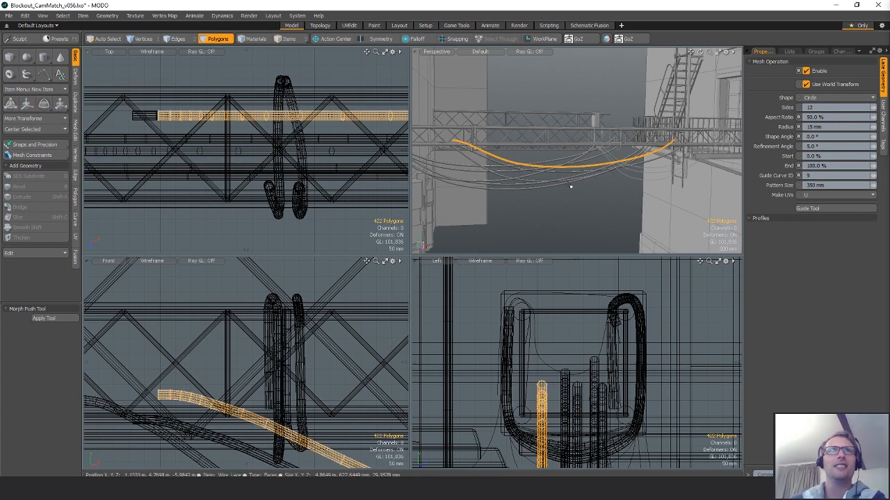
{"action": "left_click_drag", "start_coordinate": [570, 187], "coordinate": [591, 197], "text": "alt"}
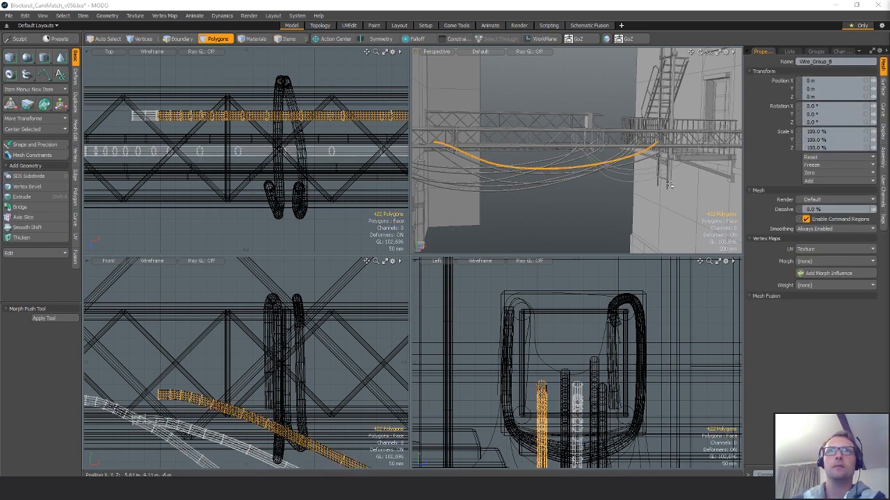
{"action": "left_click_drag", "start_coordinate": [577, 182], "coordinate": [580, 170], "text": "alt"}
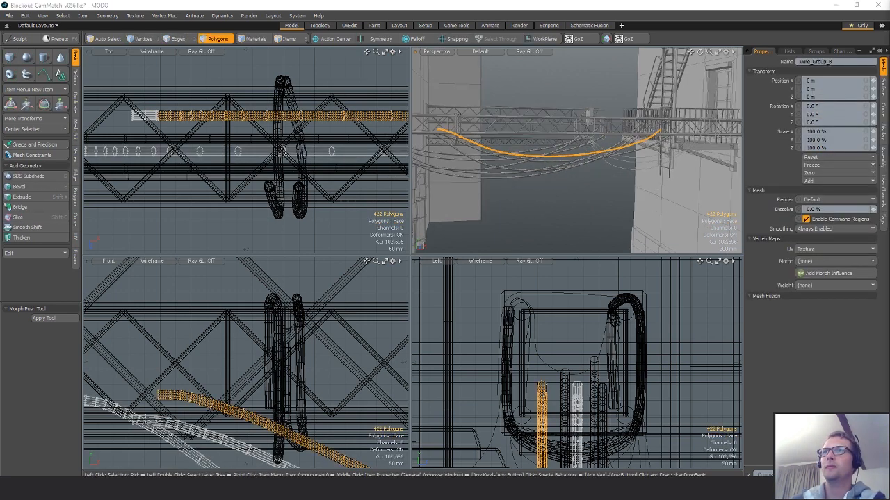
- Set the lace's Guide Curve ID to 10 and copy the resulting short hanging wire into a Wire_Group_C mesh
{"action": "left_click", "coordinate": [830, 176]}
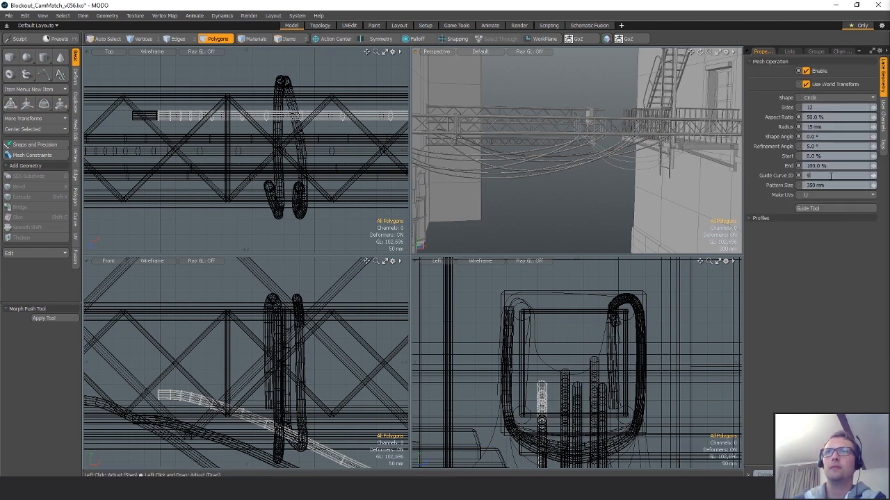
{"action": "type", "text": "10"}
{"action": "key", "text": "Return"}
{"action": "left_click_drag", "start_coordinate": [619, 178], "coordinate": [598, 183], "text": "alt"}
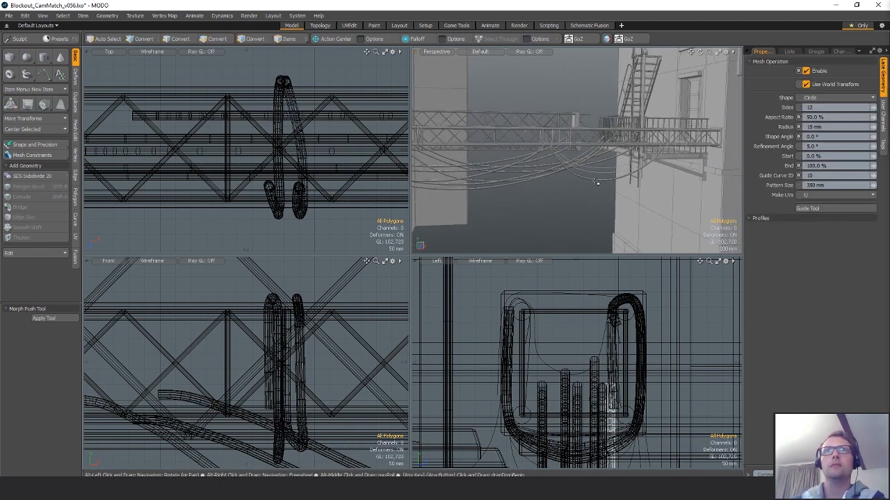
{"action": "double_click", "coordinate": [598, 182]}
{"action": "left_click_drag", "start_coordinate": [652, 198], "coordinate": [583, 193], "text": "alt"}
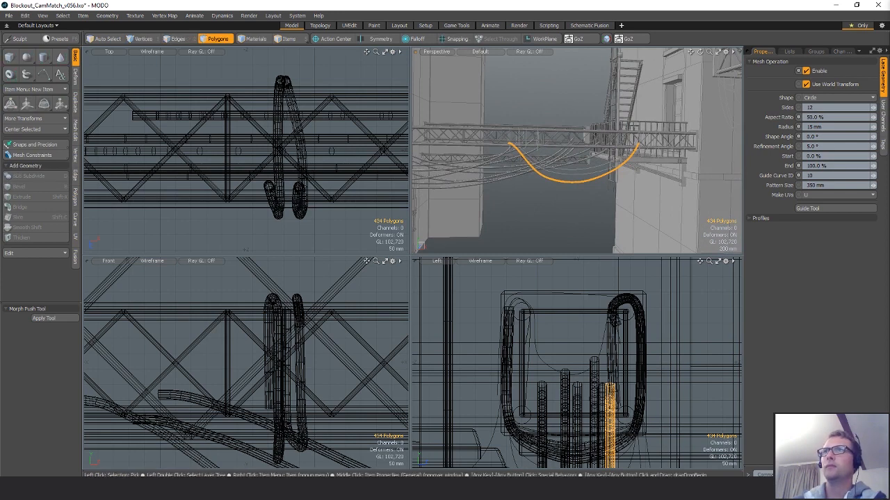
{"action": "key", "text": "space"}
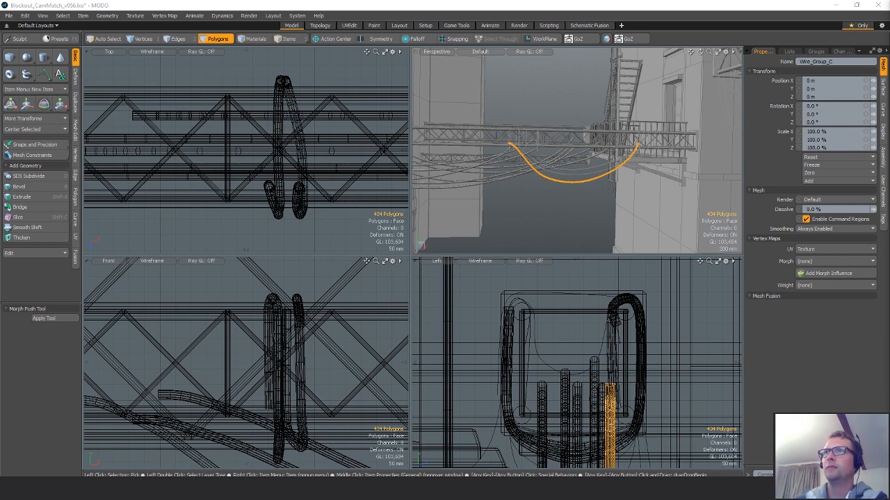
- Set the lace's Guide Curve ID to 11 and select all polygons of the resulting wire over the truss
{"action": "left_click_drag", "start_coordinate": [576, 150], "coordinate": [585, 157], "text": "alt"}
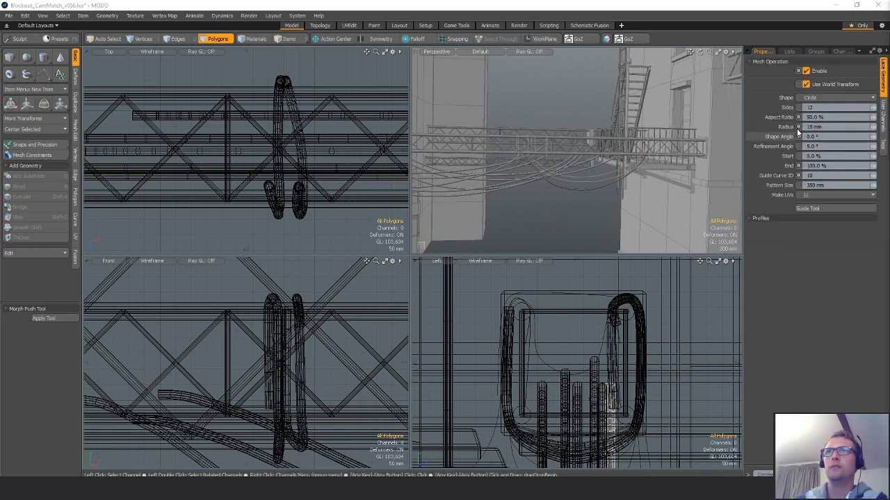
{"action": "left_click", "coordinate": [828, 175]}
{"action": "type", "text": "1"}
{"action": "key", "text": "Return"}
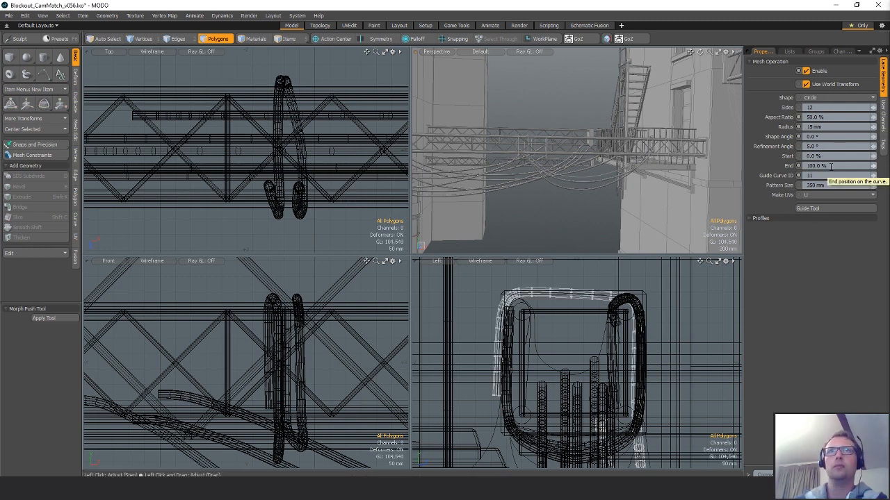
{"action": "double_click", "coordinate": [584, 185]}
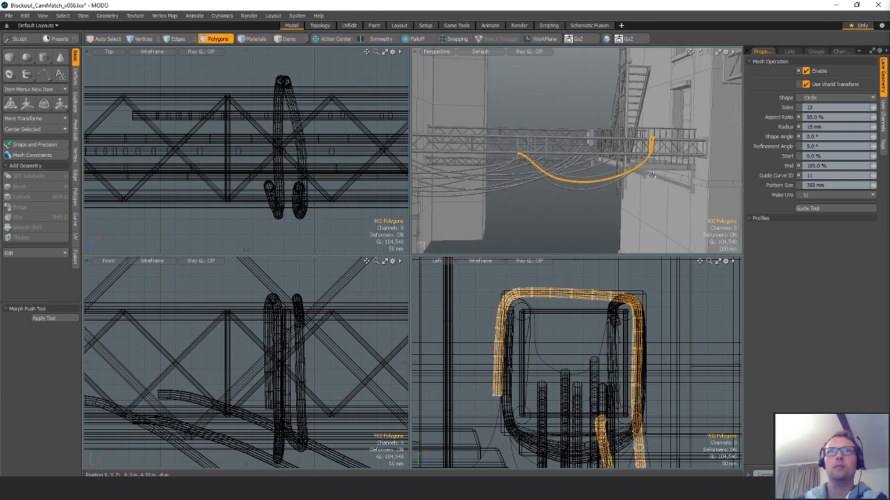
- Activate the lace's Guide Tool and fit the wire's curve points 6 and 7 around the truss's upper front corner
{"action": "left_click_drag", "start_coordinate": [710, 127], "coordinate": [619, 142], "text": "alt"}
{"action": "left_click_drag", "start_coordinate": [549, 132], "coordinate": [591, 115], "text": "ctrl+alt"}
{"action": "left_click", "coordinate": [554, 101]}
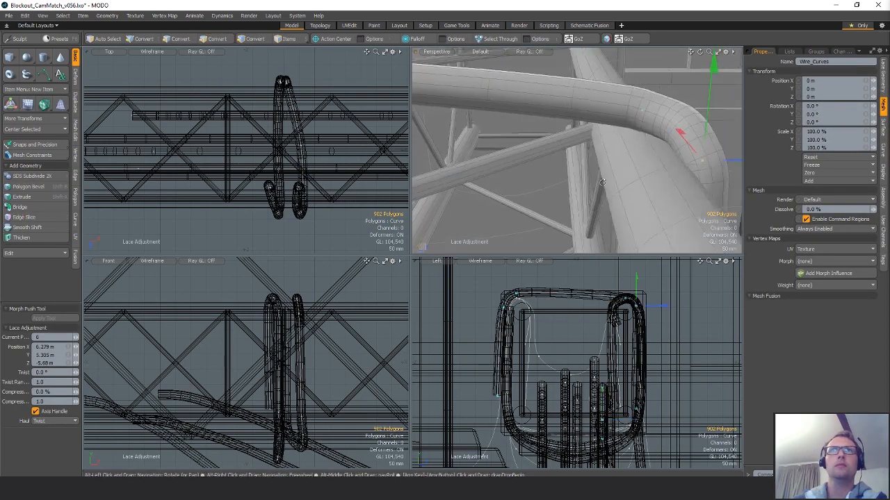
{"action": "left_click_drag", "start_coordinate": [639, 139], "coordinate": [614, 140], "text": "ctrl+alt"}
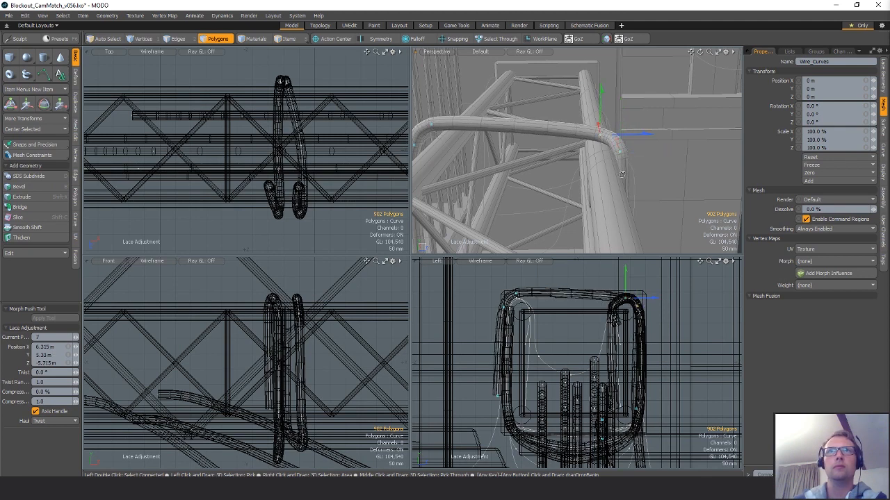
{"action": "left_click_drag", "start_coordinate": [621, 175], "coordinate": [603, 119], "text": "alt"}
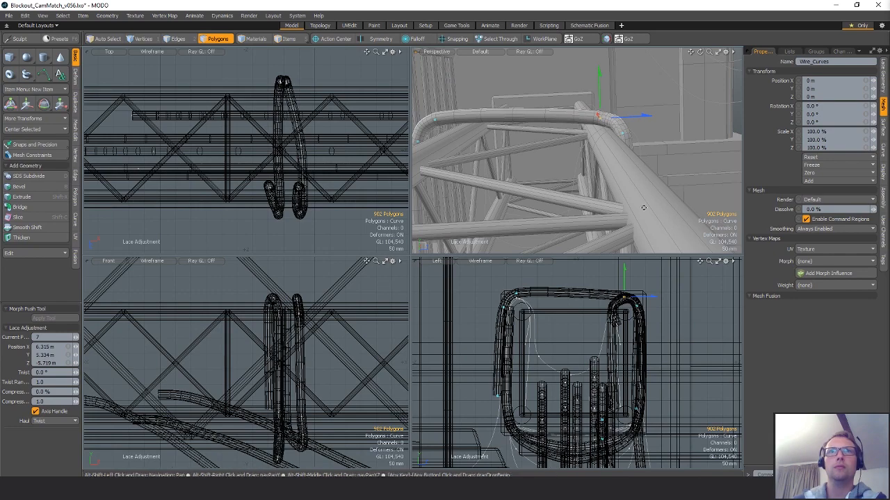
- Move curve point 8 to fit the wire's bend around the truss's upper rear corner
{"action": "left_click_drag", "start_coordinate": [313, 174], "coordinate": [125, 170], "text": "alt+shift"}
{"action": "scroll", "coordinate": [209, 163], "scroll_direction": "down", "scroll_amount": 5}
{"action": "left_click_drag", "start_coordinate": [379, 159], "coordinate": [295, 162], "text": "alt"}
{"action": "scroll", "coordinate": [254, 148], "scroll_direction": "up", "scroll_amount": 3}
{"action": "left_click_drag", "start_coordinate": [612, 167], "coordinate": [536, 121], "text": "alt"}
{"action": "left_click_drag", "start_coordinate": [606, 146], "coordinate": [640, 129], "text": "alt"}
{"action": "left_click", "coordinate": [597, 134]}
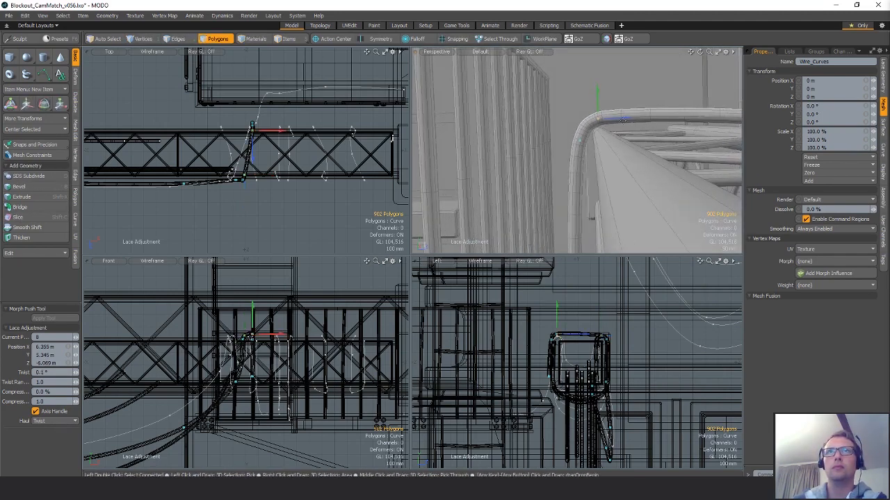
{"action": "left_click_drag", "start_coordinate": [599, 100], "coordinate": [610, 148]}
- Shift the curve points on the wire's rear drop along X, moving the upper one to about 6.367 m, and adjust the top bend to match
{"action": "left_click", "coordinate": [580, 144]}
{"action": "left_click_drag", "start_coordinate": [577, 233], "coordinate": [605, 164], "text": "alt+shift"}
{"action": "left_click", "coordinate": [578, 143]}
{"action": "scroll", "coordinate": [278, 127], "scroll_direction": "up", "scroll_amount": 5}
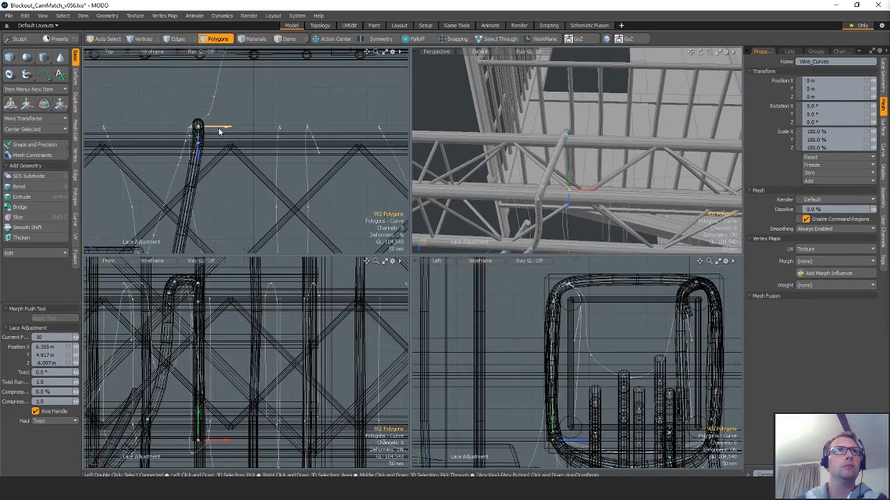
{"action": "left_click_drag", "start_coordinate": [219, 128], "coordinate": [231, 128]}
{"action": "left_click_drag", "start_coordinate": [589, 146], "coordinate": [591, 139], "text": "alt"}
{"action": "left_click_drag", "start_coordinate": [226, 301], "coordinate": [230, 302]}
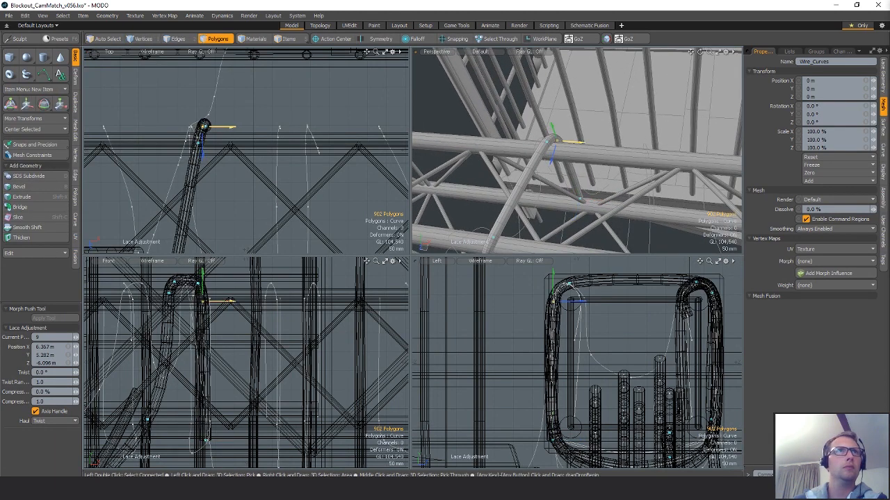
{"action": "left_click", "coordinate": [546, 142]}
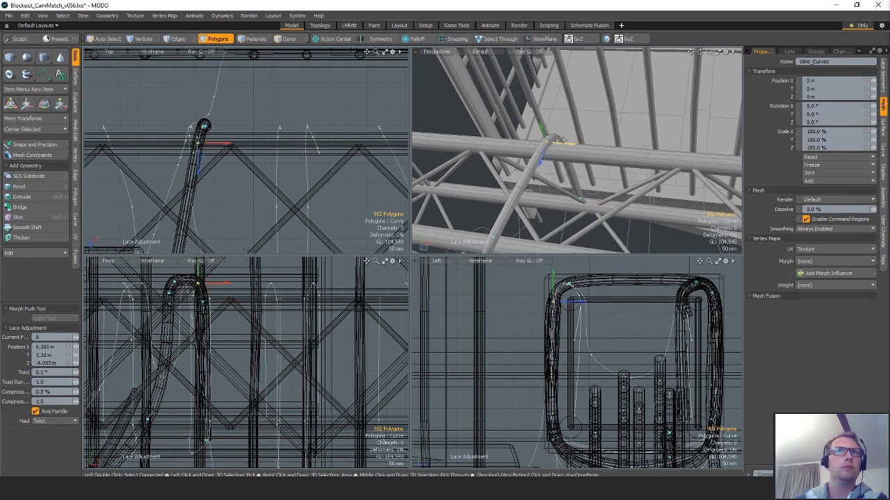
{"action": "left_click_drag", "start_coordinate": [572, 144], "coordinate": [604, 134]}
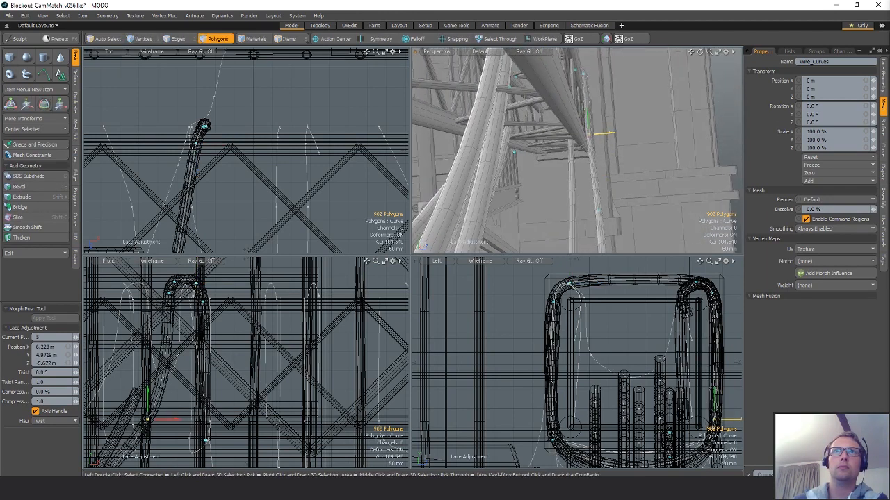
- Move the curve points on the wire's hanging section in depth so it hangs close to the truss
{"action": "left_click_drag", "start_coordinate": [601, 206], "coordinate": [599, 164], "text": "alt"}
{"action": "left_click", "coordinate": [576, 166]}
{"action": "scroll", "coordinate": [271, 174], "scroll_direction": "down", "scroll_amount": 5}
{"action": "left_click_drag", "start_coordinate": [132, 165], "coordinate": [283, 177], "text": "alt"}
{"action": "scroll", "coordinate": [234, 171], "scroll_direction": "up", "scroll_amount": 1}
{"action": "left_click_drag", "start_coordinate": [529, 168], "coordinate": [536, 168], "text": "alt"}
{"action": "left_click", "coordinate": [570, 175]}
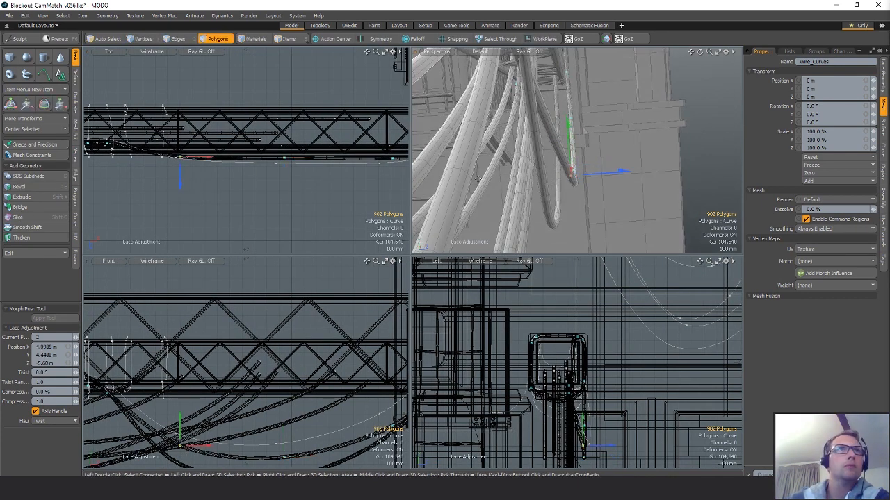
{"action": "left_click_drag", "start_coordinate": [183, 186], "coordinate": [182, 182]}
- Raise the wire's start point under the truss to about Y 4.9665 m
{"action": "left_click_drag", "start_coordinate": [507, 174], "coordinate": [571, 104], "text": "alt"}
{"action": "left_click", "coordinate": [596, 113]}
{"action": "left_click", "coordinate": [535, 75]}
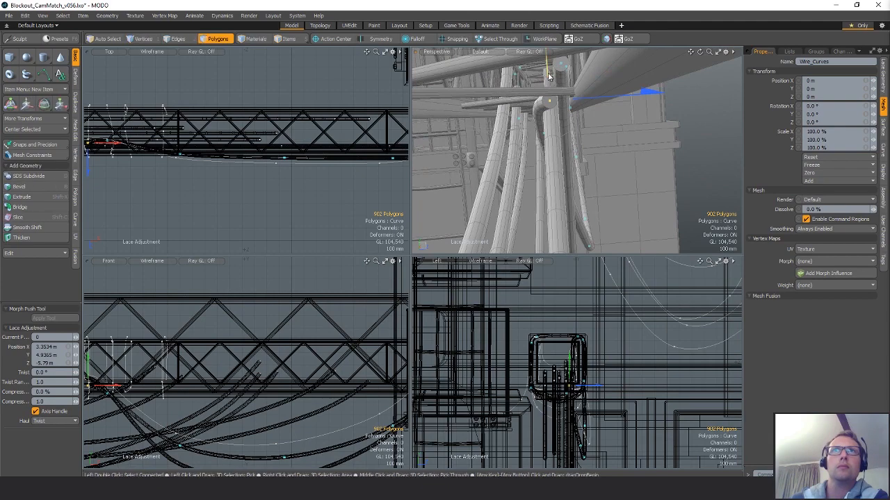
{"action": "left_click_drag", "start_coordinate": [547, 73], "coordinate": [647, 154]}
- Move the hanging section's curve point 3 to Z -5.68 m and point 2 to about Z -5.73 m
{"action": "left_click", "coordinate": [290, 171]}
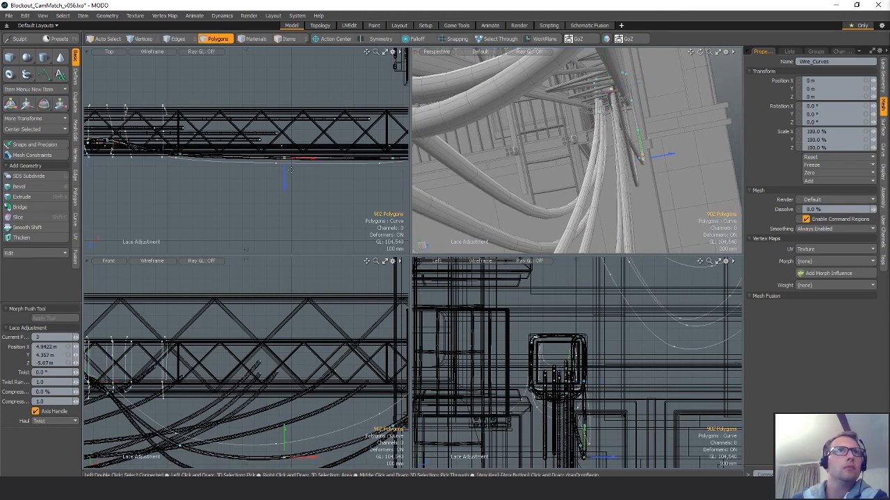
{"action": "left_click_drag", "start_coordinate": [285, 183], "coordinate": [284, 181]}
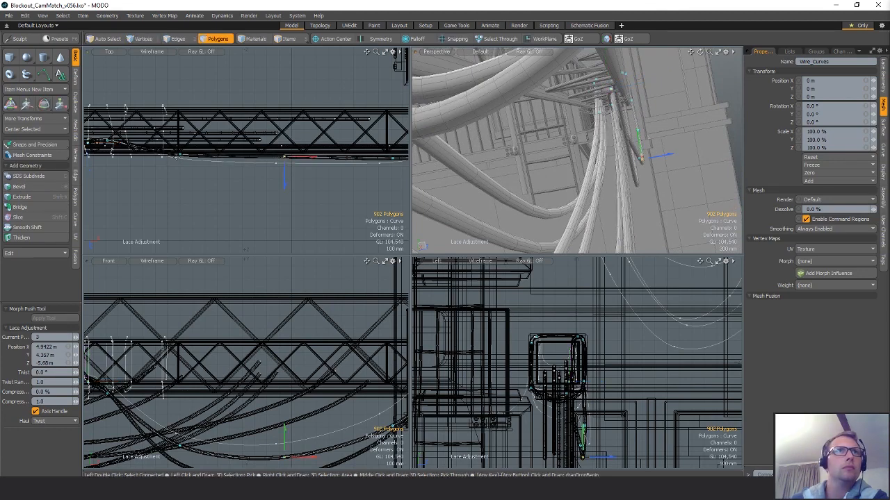
{"action": "left_click", "coordinate": [180, 175]}
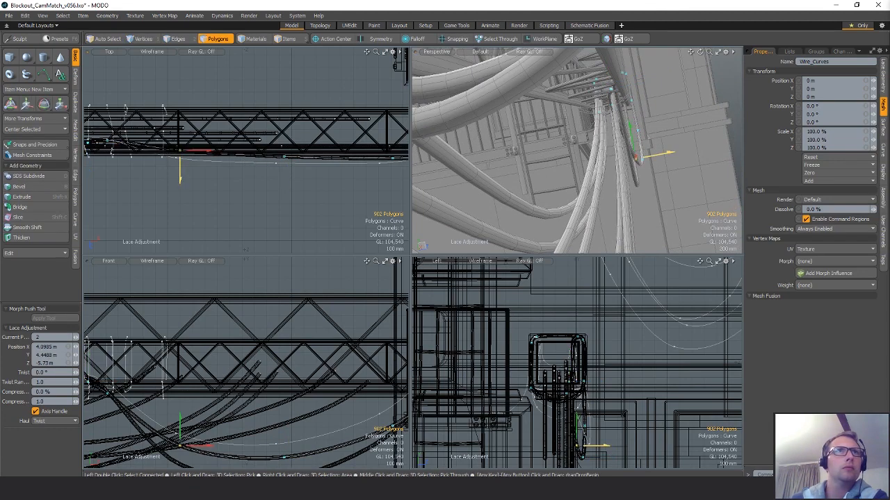
- Leave the guide adjustment, select all polygons of the fitted lace wire and copy them into Wire_Group_C
{"action": "left_click_drag", "start_coordinate": [657, 164], "coordinate": [647, 181], "text": "alt"}
{"action": "key", "text": "space"}
{"action": "left_click", "coordinate": [634, 143]}
{"action": "key", "text": "c"}
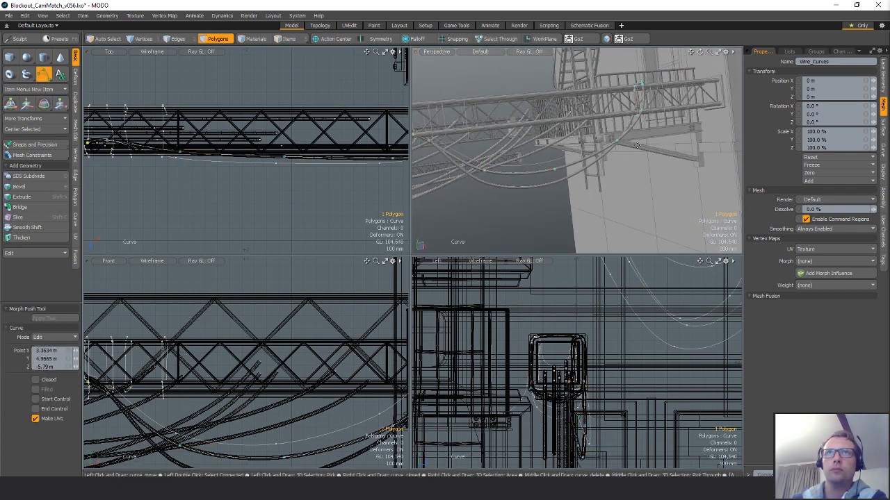
{"action": "key", "text": "space"}
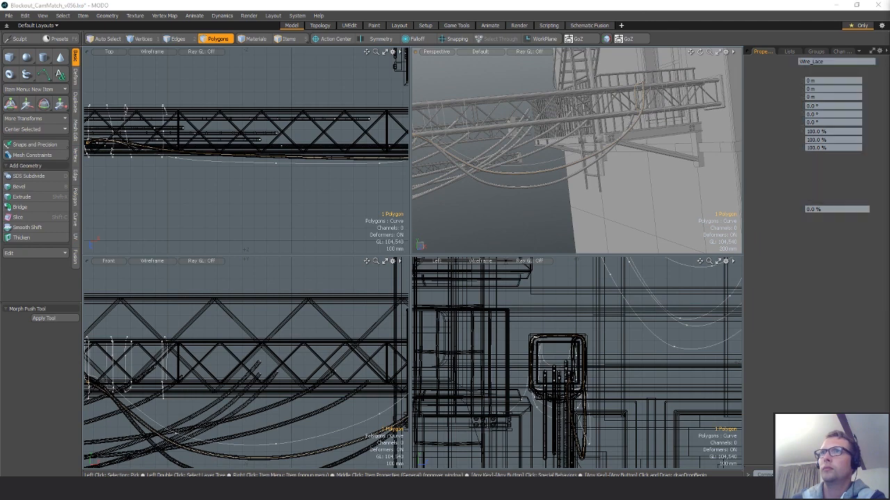
{"action": "double_click", "coordinate": [591, 159]}
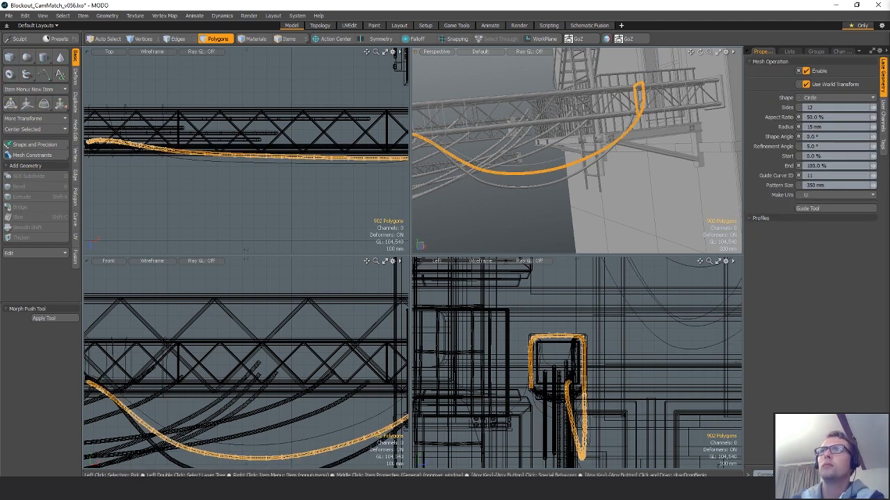
{"action": "key", "text": "ctrl+v"}
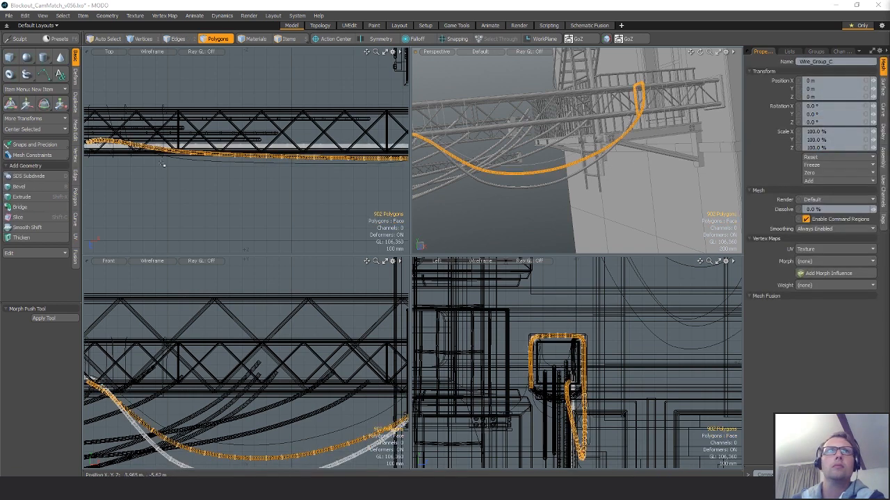
- Deselect the copied wire and set the lace's Guide Curve ID to 12
{"action": "scroll", "coordinate": [261, 167], "scroll_direction": "down", "scroll_amount": 5}
{"action": "left_click", "coordinate": [303, 210]}
{"action": "left_click_drag", "start_coordinate": [327, 173], "coordinate": [329, 193], "text": "alt"}
{"action": "scroll", "coordinate": [329, 192], "scroll_direction": "down", "scroll_amount": 1}
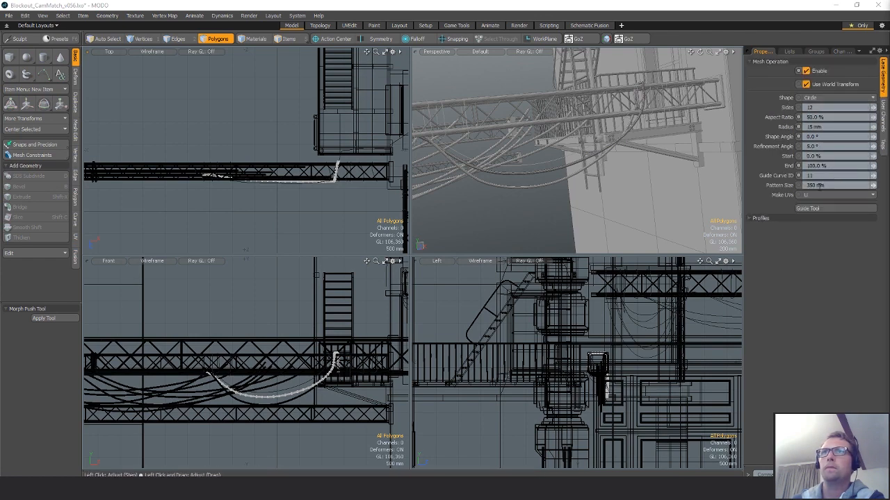
{"action": "left_click", "coordinate": [823, 176]}
{"action": "type", "text": "12"}
{"action": "key", "text": "Return"}
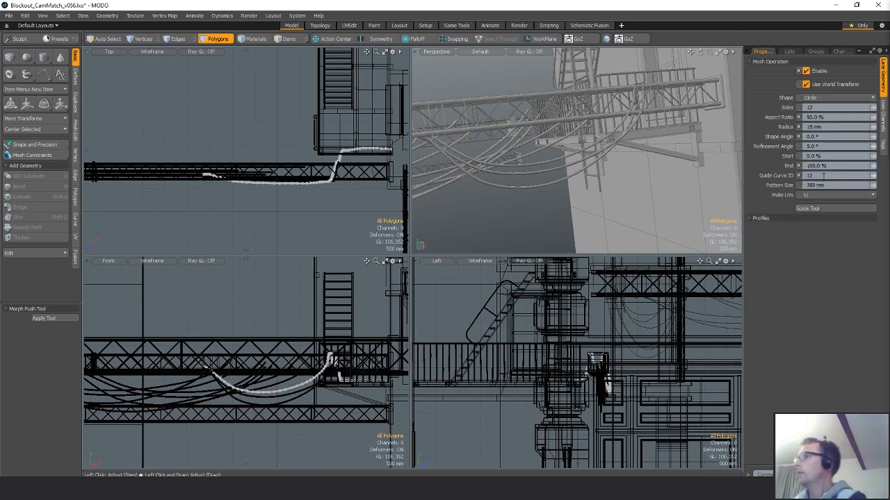
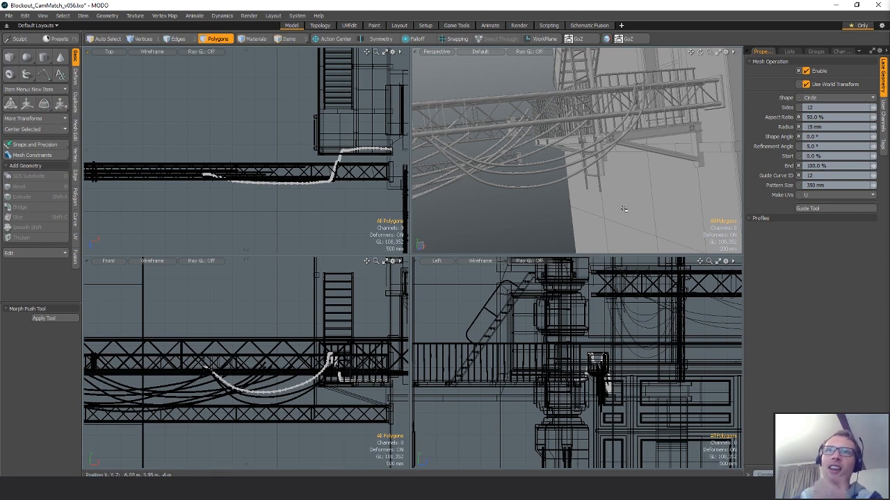
- Activate the Guide Tool for the guide curve 12 wire and pick its curve points where it crosses the truss
{"action": "middle_click_drag", "start_coordinate": [674, 201], "coordinate": [634, 183]}
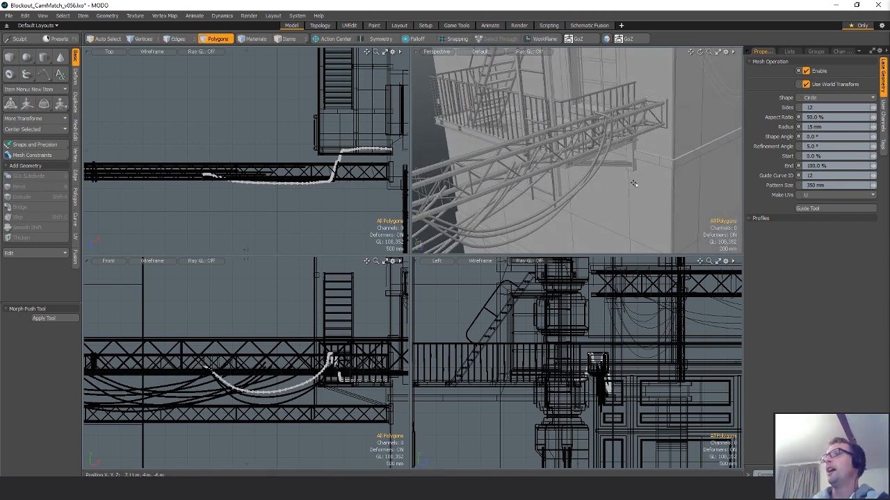
{"action": "left_click_drag", "start_coordinate": [551, 148], "coordinate": [764, 157], "text": "alt"}
{"action": "left_click", "coordinate": [834, 208]}
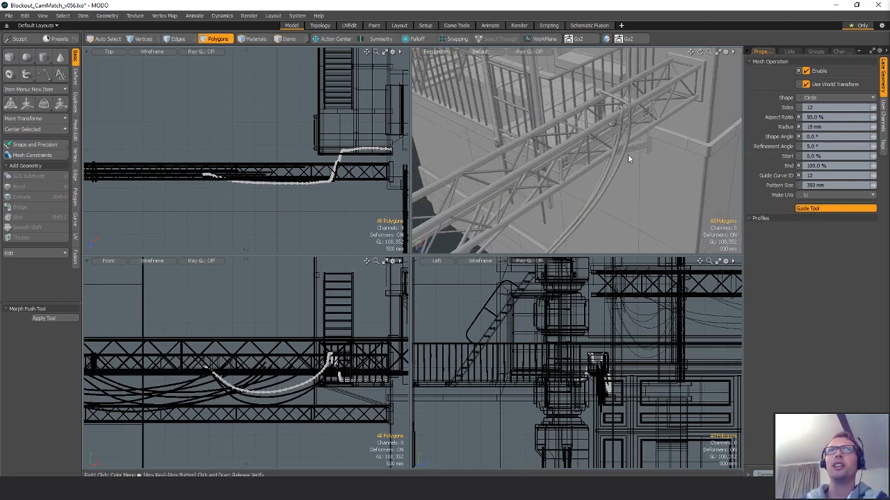
{"action": "middle_click_drag", "start_coordinate": [627, 154], "coordinate": [626, 210]}
{"action": "left_click_drag", "start_coordinate": [626, 210], "coordinate": [623, 149], "text": "alt"}
{"action": "left_click", "coordinate": [608, 156]}
{"action": "left_click_drag", "start_coordinate": [329, 200], "coordinate": [385, 172], "text": "alt+shift"}
{"action": "left_click_drag", "start_coordinate": [386, 171], "coordinate": [301, 173], "text": "alt+shift"}
{"action": "left_click_drag", "start_coordinate": [653, 159], "coordinate": [611, 130], "text": "alt"}
- Adjust the wire's curve points along its front bend and its dip across the truss
{"action": "left_click", "coordinate": [618, 78]}
{"action": "left_click", "coordinate": [618, 109]}
{"action": "left_click", "coordinate": [574, 130]}
{"action": "left_click", "coordinate": [618, 169]}
{"action": "mouse_move", "coordinate": [611, 131]}
{"action": "left_mouse_down", "text": "alt"}
{"action": "mouse_move", "coordinate": [638, 162]}
{"action": "mouse_move", "coordinate": [607, 168]}
{"action": "mouse_move", "coordinate": [616, 174]}
{"action": "mouse_move", "coordinate": [607, 140]}
{"action": "mouse_move", "coordinate": [620, 136]}
{"action": "left_mouse_up", "text": "alt"}
{"action": "left_click", "coordinate": [616, 174]}
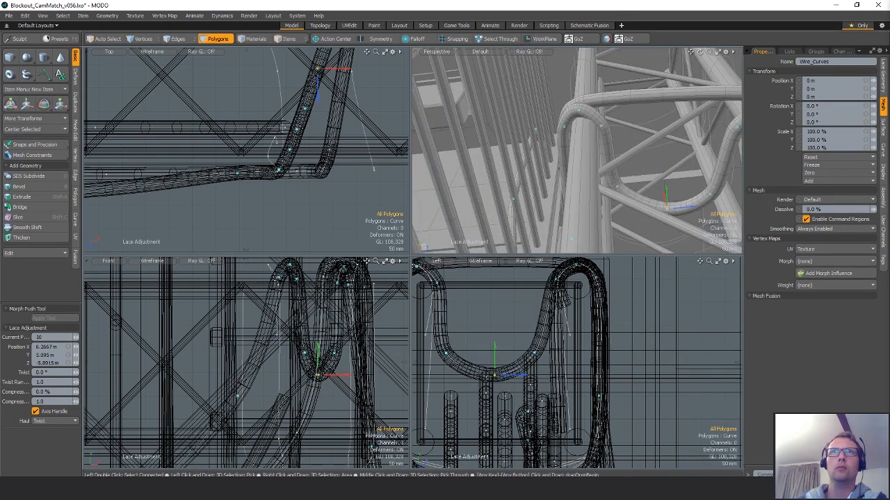
- Fit curve points 12 to 14 of the wire around the truss's upper rear chord
{"action": "left_click", "coordinate": [616, 123]}
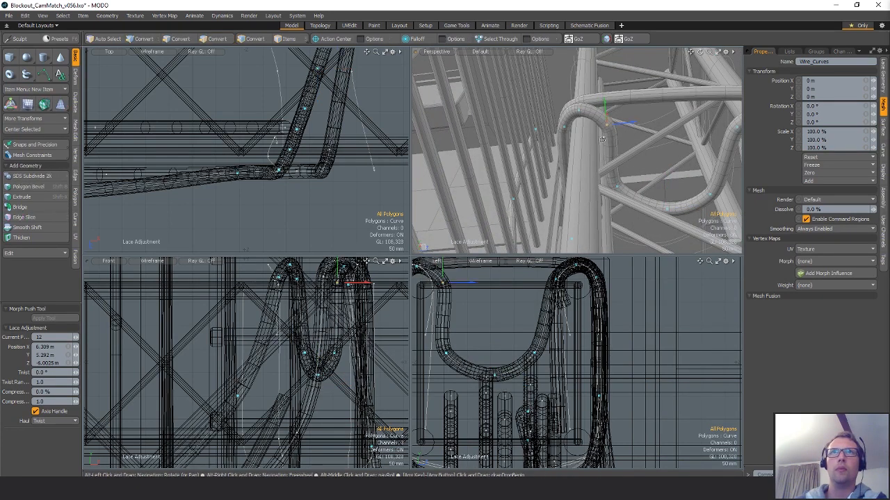
{"action": "mouse_move", "coordinate": [617, 123]}
{"action": "left_mouse_down", "text": "alt"}
{"action": "mouse_move", "coordinate": [608, 146]}
{"action": "mouse_move", "coordinate": [592, 124]}
{"action": "mouse_move", "coordinate": [568, 116]}
{"action": "mouse_move", "coordinate": [606, 146]}
{"action": "mouse_move", "coordinate": [593, 145]}
{"action": "mouse_move", "coordinate": [612, 139]}
{"action": "left_mouse_up", "text": "alt"}
{"action": "left_click", "coordinate": [566, 135]}
{"action": "left_click", "coordinate": [599, 145]}
{"action": "left_click", "coordinate": [594, 141]}
{"action": "left_click_drag", "start_coordinate": [619, 186], "coordinate": [566, 179], "text": "alt"}
{"action": "left_click_drag", "start_coordinate": [632, 169], "coordinate": [625, 170], "text": "alt"}
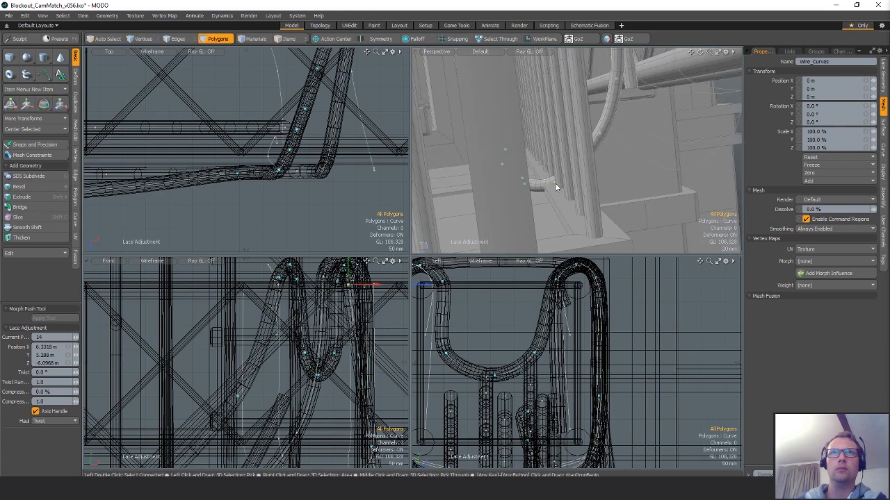
- Adjust the wire's curve points behind the balcony railing and lower point 20 towards the balcony floor
{"action": "left_click", "coordinate": [554, 183]}
{"action": "left_click_drag", "start_coordinate": [555, 169], "coordinate": [553, 153]}
{"action": "left_click_drag", "start_coordinate": [508, 198], "coordinate": [614, 192], "text": "alt"}
{"action": "left_click", "coordinate": [624, 200]}
{"action": "left_click", "coordinate": [615, 193]}
{"action": "left_click_drag", "start_coordinate": [615, 192], "coordinate": [589, 213], "text": "alt"}
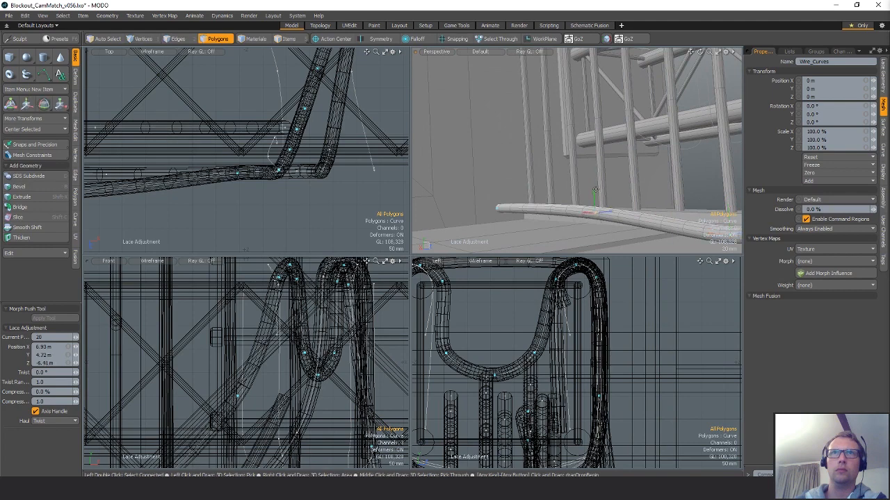
{"action": "left_click", "coordinate": [596, 217]}
{"action": "left_click_drag", "start_coordinate": [595, 215], "coordinate": [595, 208]}
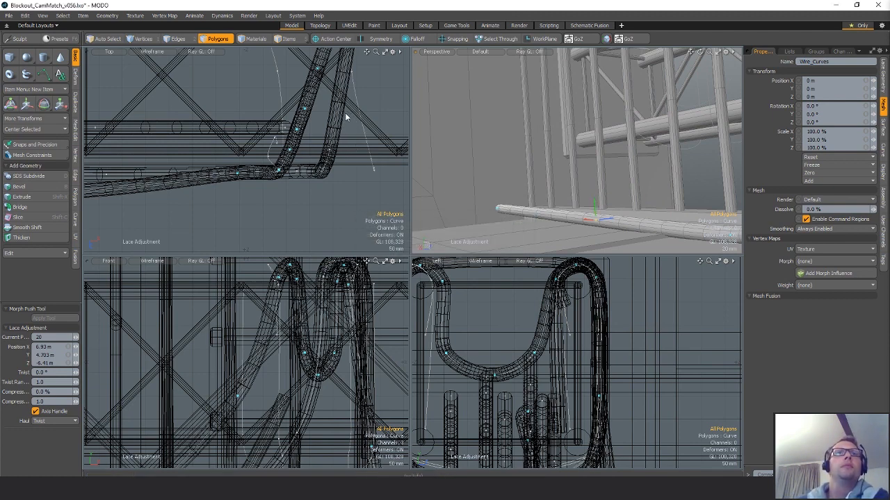
- Lower the wire's end point 21 to about Y 4.694 m and readjust neighbouring point 20 to lie on the balcony floor
{"action": "left_click_drag", "start_coordinate": [344, 113], "coordinate": [241, 240], "text": "alt+shift"}
{"action": "left_click_drag", "start_coordinate": [337, 151], "coordinate": [304, 258], "text": "alt+shift"}
{"action": "left_click_drag", "start_coordinate": [403, 70], "coordinate": [20, 150], "text": "alt+shift"}
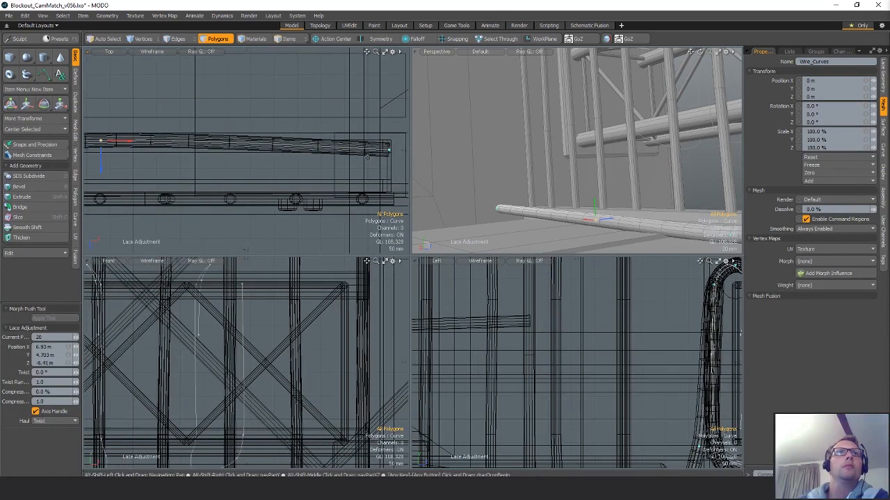
{"action": "left_click", "coordinate": [390, 150]}
{"action": "left_click_drag", "start_coordinate": [498, 206], "coordinate": [497, 210]}
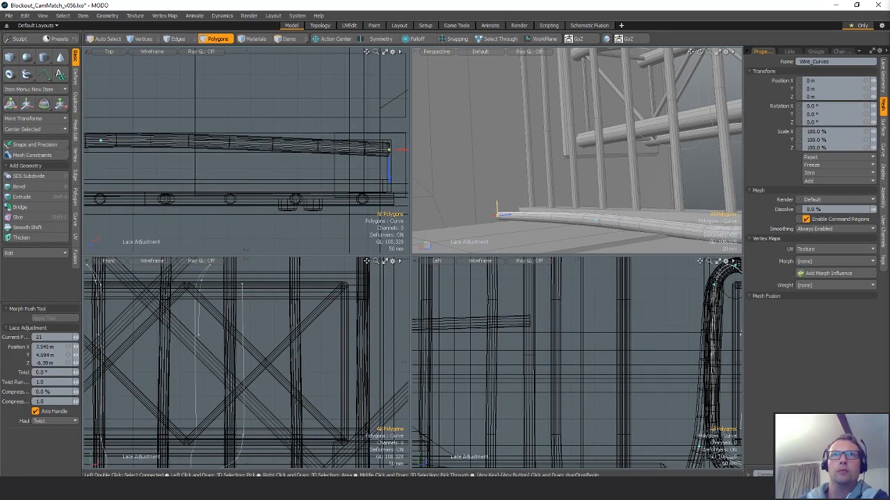
{"action": "left_click", "coordinate": [594, 221]}
{"action": "left_click_drag", "start_coordinate": [595, 205], "coordinate": [573, 162]}
- Move the hanging section's curve points 4, 3 and 2 to about Z -5.67 m, -5.68 m and -5.74 m
{"action": "scroll", "coordinate": [616, 208], "scroll_direction": "down", "scroll_amount": 5}
{"action": "left_click", "coordinate": [564, 164]}
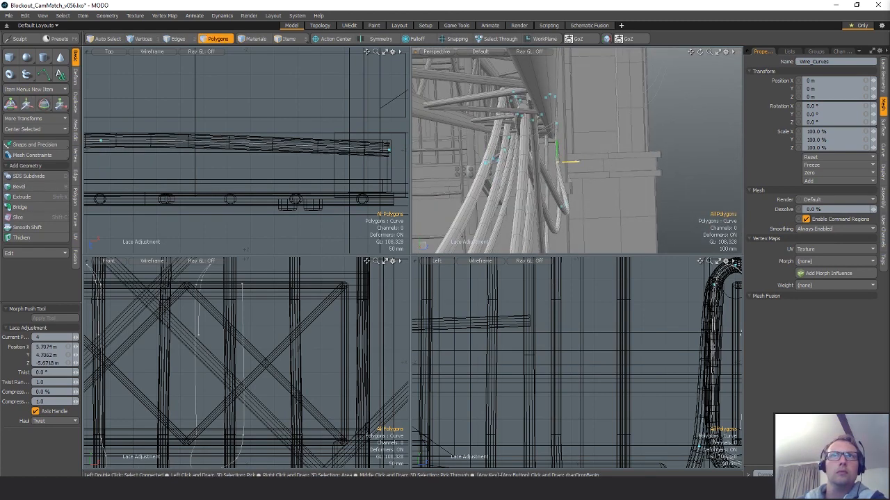
{"action": "left_click_drag", "start_coordinate": [302, 150], "coordinate": [282, 161], "text": "ctrl+alt"}
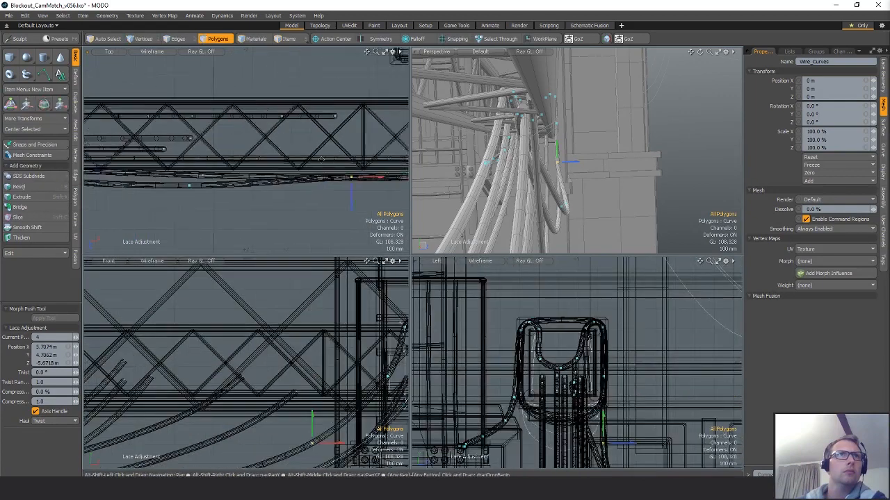
{"action": "left_click", "coordinate": [257, 173]}
{"action": "left_click_drag", "start_coordinate": [258, 203], "coordinate": [258, 193]}
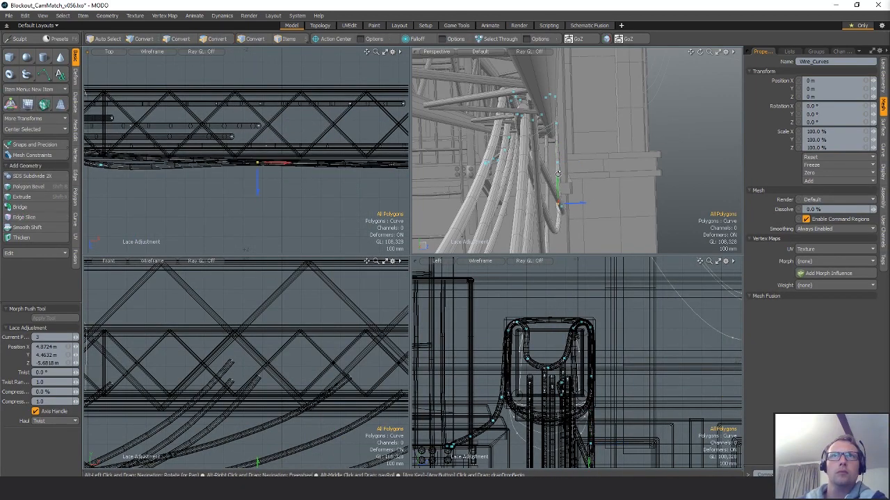
{"action": "left_click_drag", "start_coordinate": [619, 188], "coordinate": [591, 170], "text": "alt"}
{"action": "left_click", "coordinate": [561, 191]}
{"action": "left_click_drag", "start_coordinate": [174, 167], "coordinate": [381, 178], "text": "alt"}
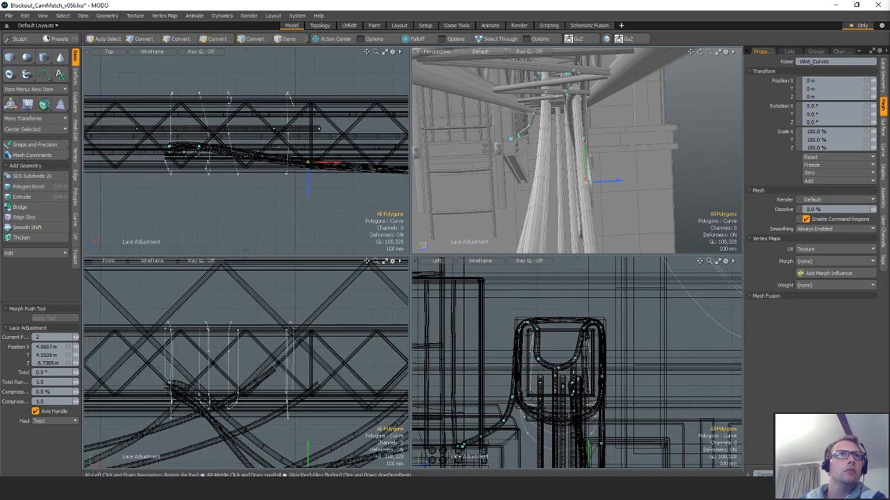
- Move the wire's curve point 1 to about Z -5.856 m and its start point to about Z -5.931 m
{"action": "left_click", "coordinate": [200, 148]}
{"action": "left_click_drag", "start_coordinate": [603, 92], "coordinate": [597, 92]}
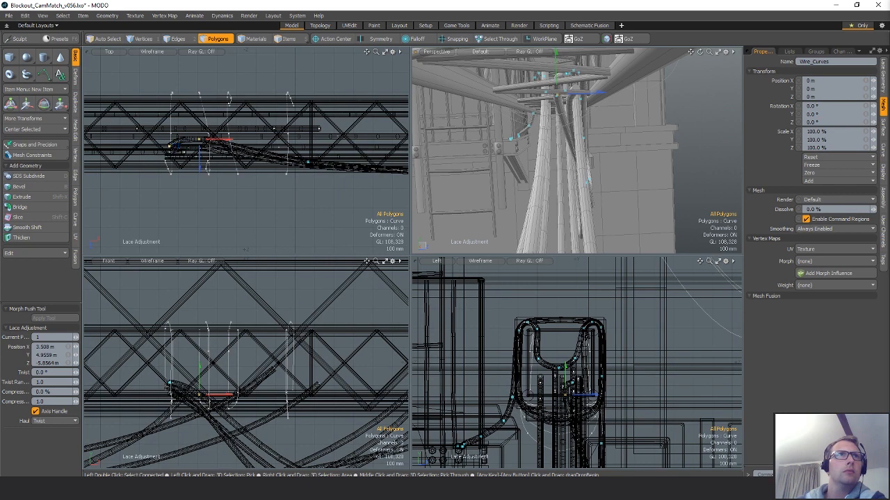
{"action": "left_click", "coordinate": [171, 147]}
{"action": "left_click_drag", "start_coordinate": [170, 172], "coordinate": [171, 148]}
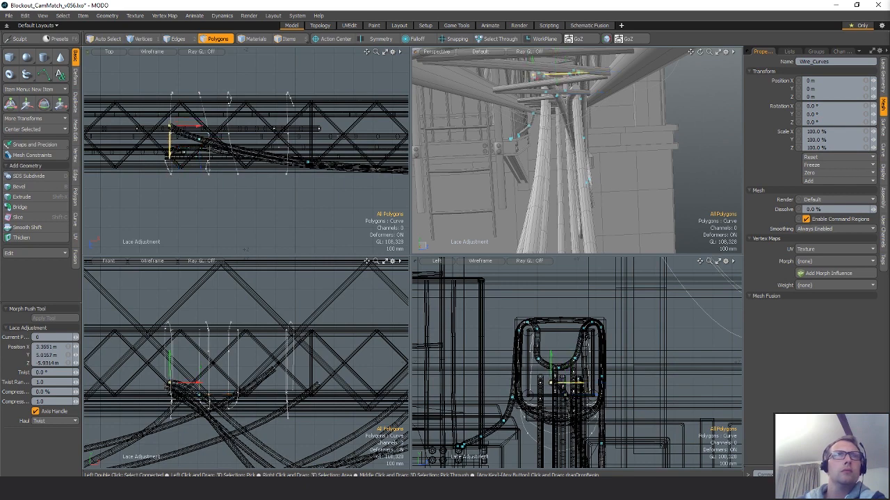
- Move the wire's start point inside the truss to about Z -5.926 m and finish the lace adjustment
{"action": "left_click_drag", "start_coordinate": [542, 147], "coordinate": [568, 126], "text": "alt"}
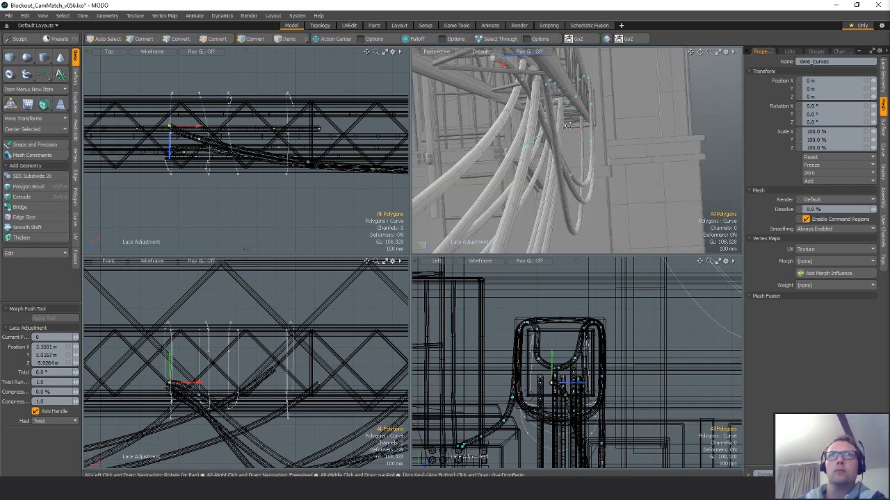
{"action": "left_click", "coordinate": [582, 176]}
{"action": "left_click_drag", "start_coordinate": [600, 171], "coordinate": [486, 110]}
{"action": "key", "text": "space"}
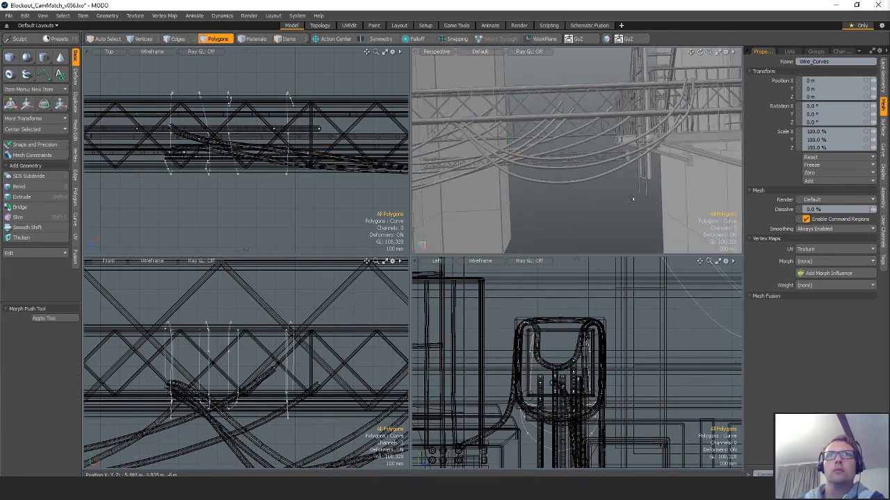
{"action": "left_click_drag", "start_coordinate": [631, 199], "coordinate": [562, 164], "text": "alt"}
{"action": "key", "text": "c"}
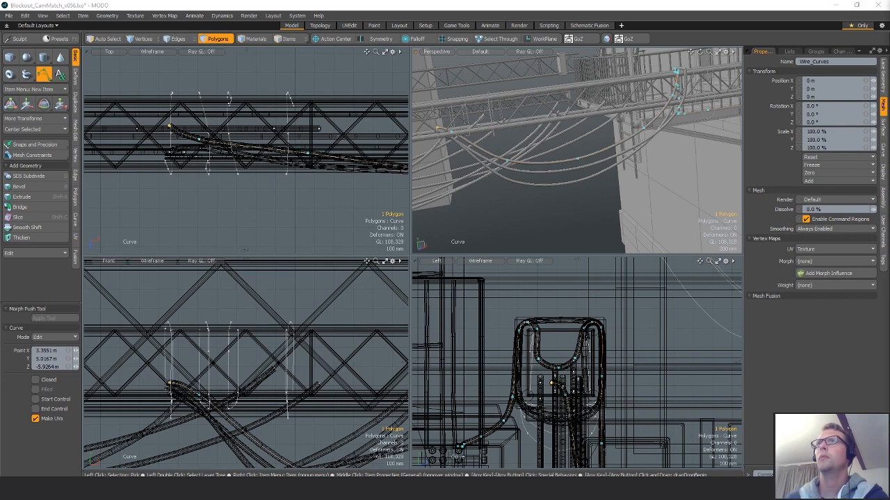
{"action": "key", "text": "space"}
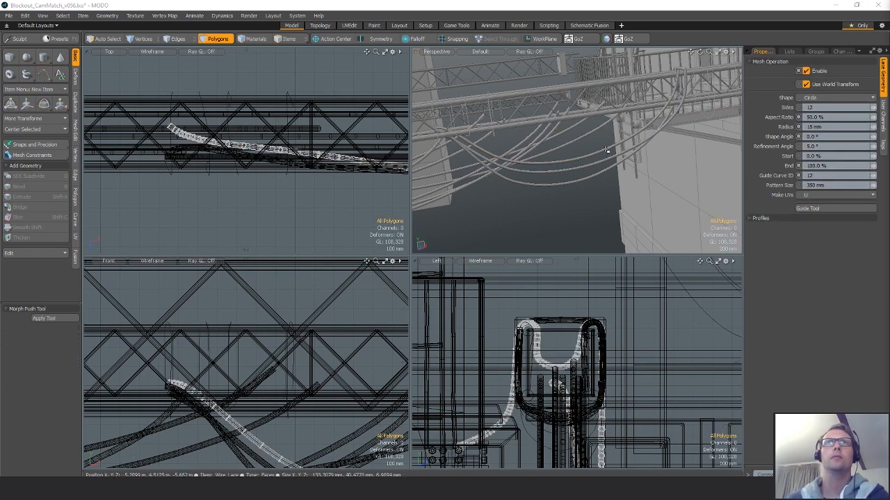
- Copy the finished hanging wire's geometry and paste it into the Wire_Group_C mesh
{"action": "double_click", "coordinate": [609, 151]}
{"action": "left_click_drag", "start_coordinate": [609, 151], "coordinate": [701, 151], "text": "alt"}
{"action": "key", "text": "3"}
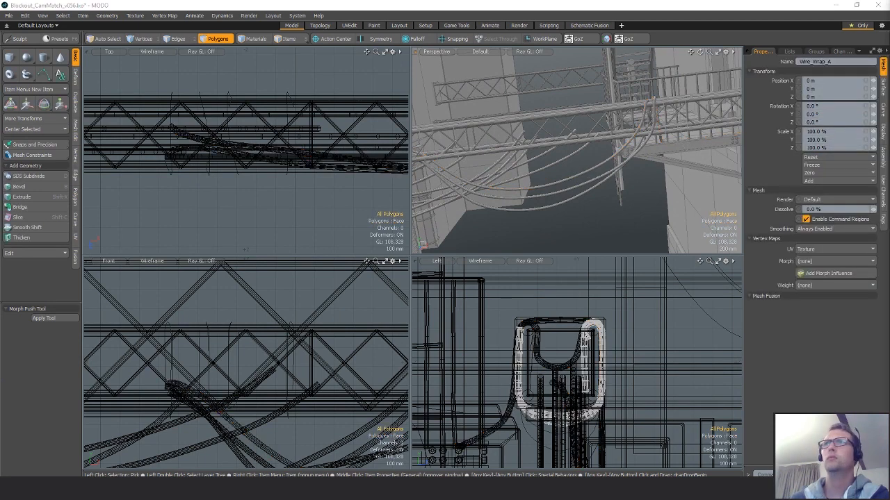
{"action": "key", "text": "ctrl+v"}
{"action": "left_click_drag", "start_coordinate": [666, 186], "coordinate": [602, 166], "text": "alt"}
{"action": "left_click", "coordinate": [597, 226]}
{"action": "scroll", "coordinate": [688, 132], "scroll_direction": "down", "scroll_amount": 3}
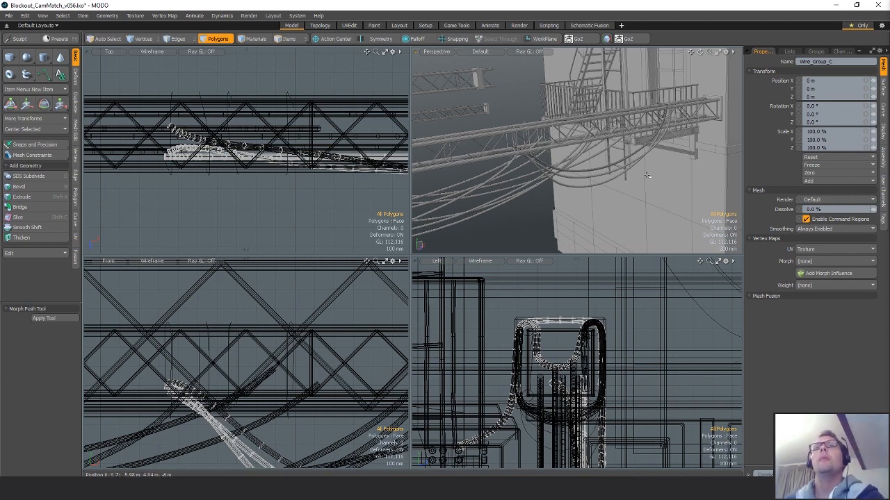
{"action": "left_click_drag", "start_coordinate": [645, 171], "coordinate": [631, 149], "text": "alt"}
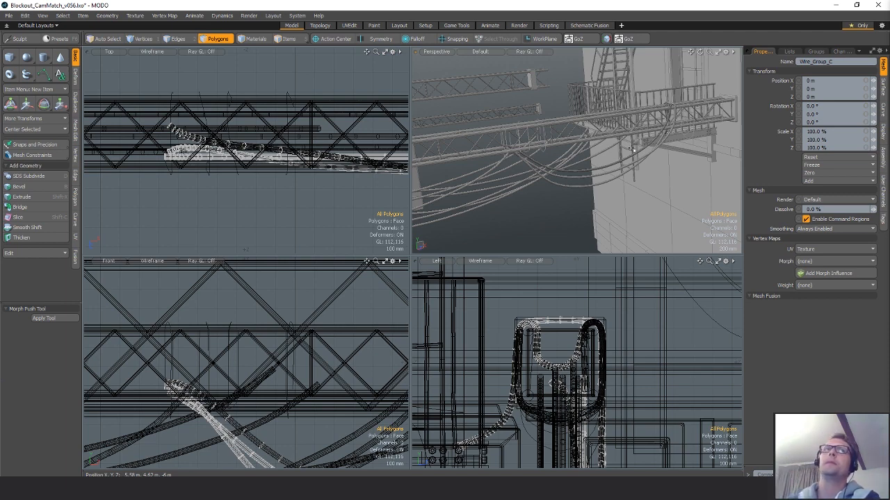
{"action": "left_click_drag", "start_coordinate": [629, 148], "coordinate": [615, 185], "text": "alt"}
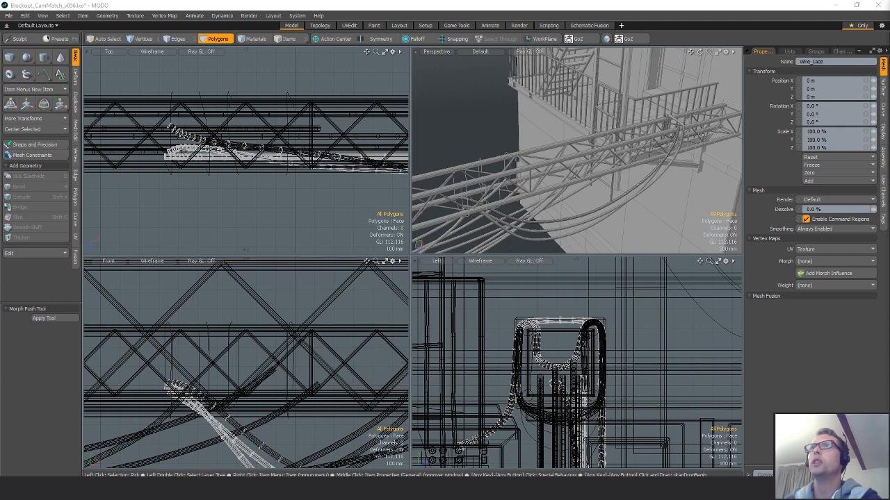
{"action": "left_click_drag", "start_coordinate": [495, 209], "coordinate": [464, 226], "text": "alt"}
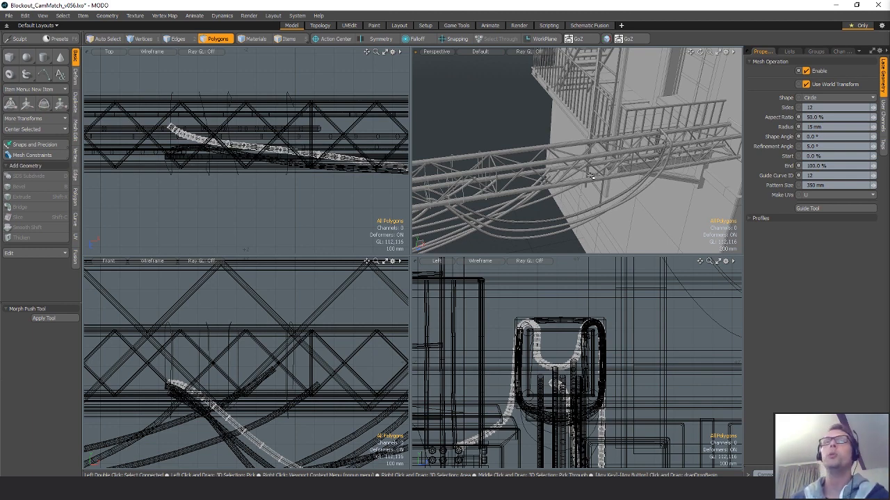
{"action": "left_click_drag", "start_coordinate": [590, 177], "coordinate": [592, 221], "text": "alt"}
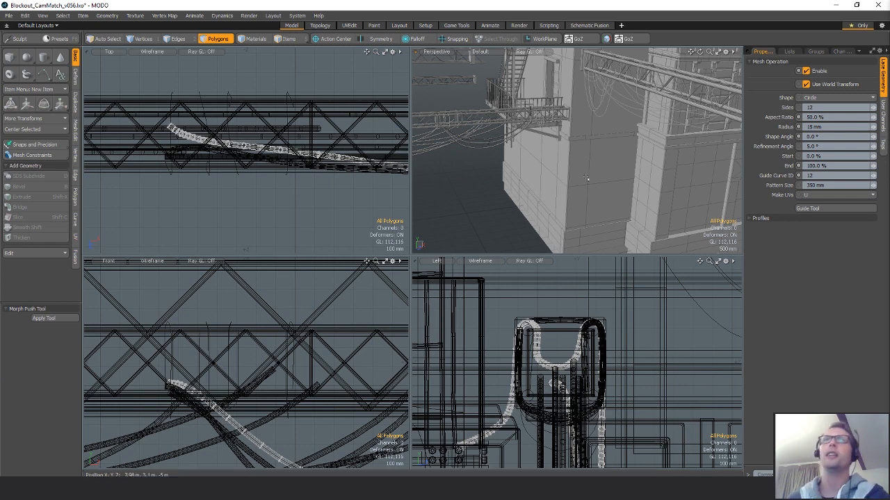
{"action": "left_click_drag", "start_coordinate": [609, 195], "coordinate": [610, 169], "text": "alt"}
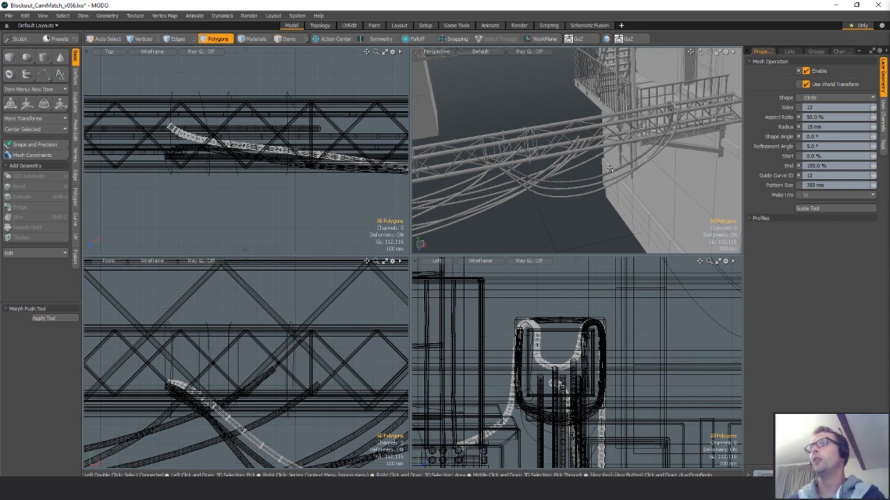
- Set the lace geometry's guide curve ID to 13 to build the wire wrapped around the truss
{"action": "left_click_drag", "start_coordinate": [518, 177], "coordinate": [553, 172], "text": "alt+shift"}
{"action": "mouse_move", "coordinate": [554, 172]}
{"action": "left_mouse_down", "text": "ctrl+alt"}
{"action": "mouse_move", "coordinate": [605, 171]}
{"action": "mouse_move", "coordinate": [557, 166]}
{"action": "left_mouse_up", "text": "ctrl+alt"}
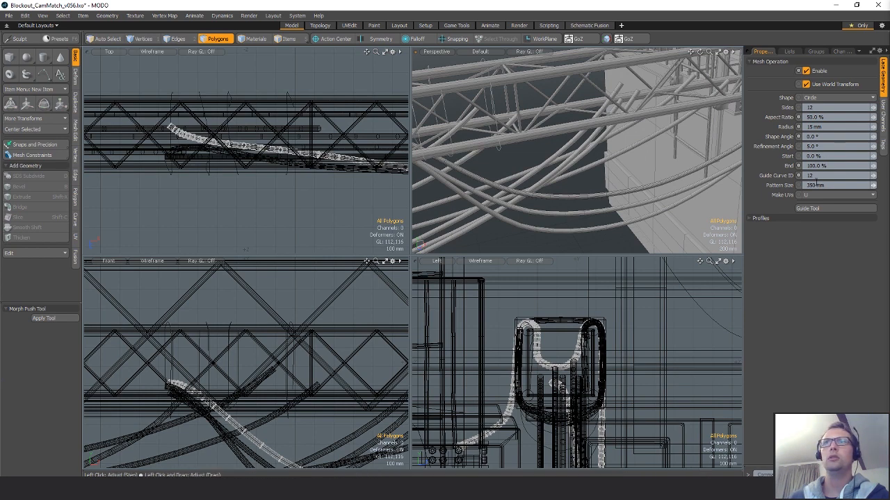
{"action": "left_click", "coordinate": [828, 176]}
{"action": "type", "text": "113"}
{"action": "key", "text": "Return"}
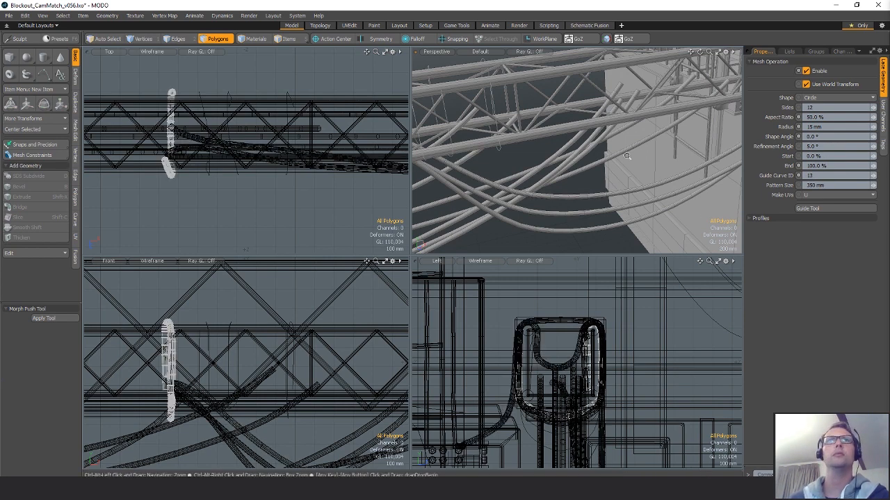
{"action": "mouse_move", "coordinate": [569, 174]}
{"action": "left_mouse_down", "text": "alt"}
{"action": "mouse_move", "coordinate": [602, 199]}
{"action": "mouse_move", "coordinate": [709, 173]}
{"action": "mouse_move", "coordinate": [650, 177]}
{"action": "left_mouse_up", "text": "alt"}
{"action": "scroll", "coordinate": [649, 178], "scroll_direction": "down", "scroll_amount": 3}
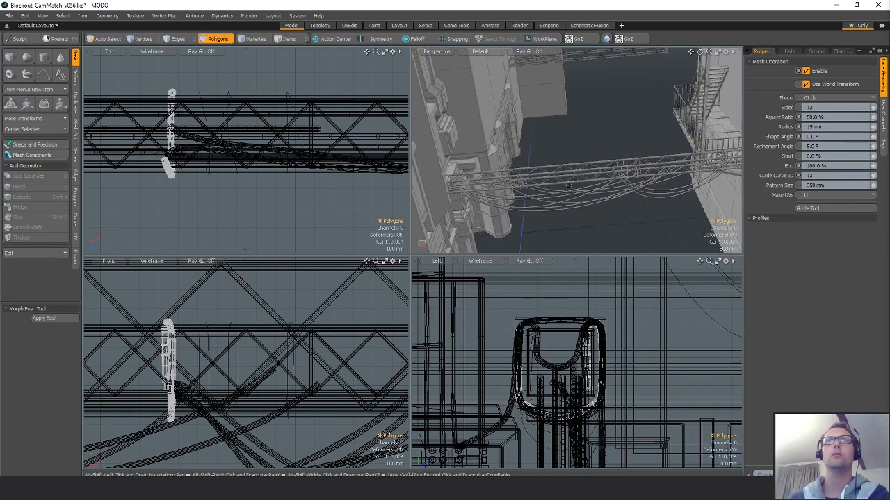
{"action": "right_click_drag", "start_coordinate": [245, 172], "coordinate": [387, 91]}
{"action": "key", "text": "shift+a"}
{"action": "mouse_move", "coordinate": [591, 160]}
{"action": "left_mouse_down", "text": "alt"}
{"action": "mouse_move", "coordinate": [667, 174]}
{"action": "mouse_move", "coordinate": [695, 189]}
{"action": "mouse_move", "coordinate": [655, 162]}
{"action": "mouse_move", "coordinate": [634, 161]}
{"action": "left_mouse_up", "text": "alt"}
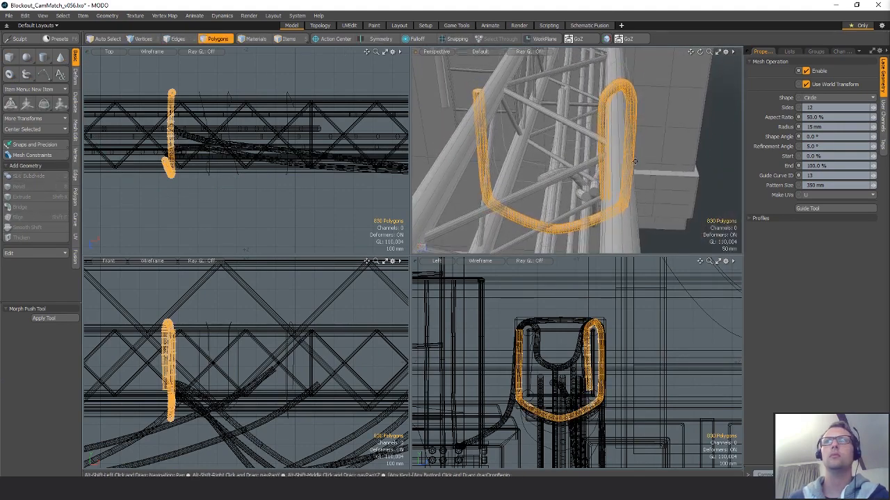
- Start the lace guide adjustment on the truss-wrapped wire and select its curve point 8 at the upper chord
{"action": "left_click", "coordinate": [821, 207]}
{"action": "left_click_drag", "start_coordinate": [635, 125], "coordinate": [667, 169], "text": "alt"}
{"action": "key", "text": "space"}
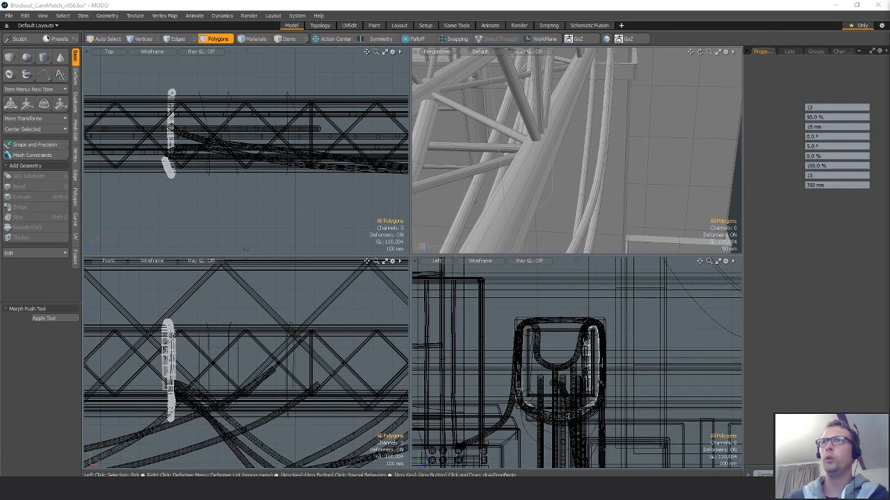
{"action": "left_click", "coordinate": [808, 208]}
{"action": "left_click_drag", "start_coordinate": [572, 160], "coordinate": [591, 123], "text": "alt"}
{"action": "left_click", "coordinate": [600, 106]}
{"action": "key", "text": "3"}
{"action": "left_click", "coordinate": [553, 108]}
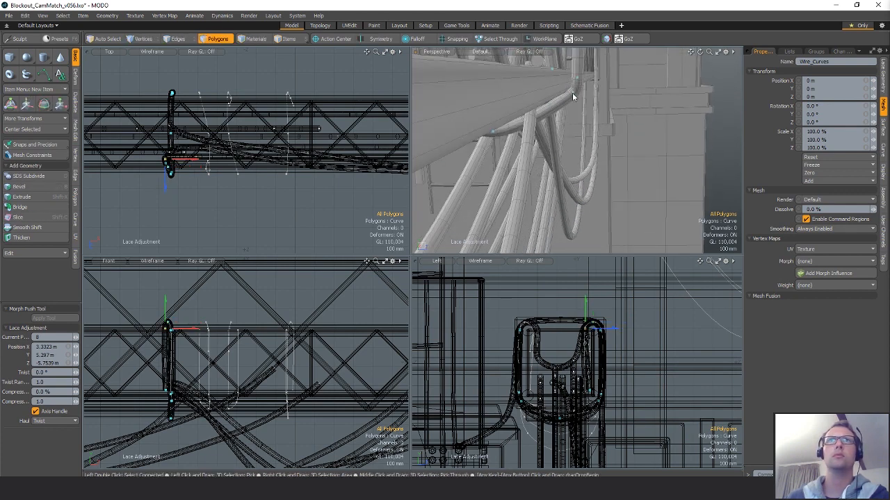
- Adjust the wrapped wire's curve points beside the lower chord and shift point 3 beneath the truss along Z
{"action": "left_click", "coordinate": [573, 91]}
{"action": "left_click_drag", "start_coordinate": [573, 92], "coordinate": [595, 120], "text": "alt"}
{"action": "left_click_drag", "start_coordinate": [627, 154], "coordinate": [619, 153]}
{"action": "left_click", "coordinate": [600, 107]}
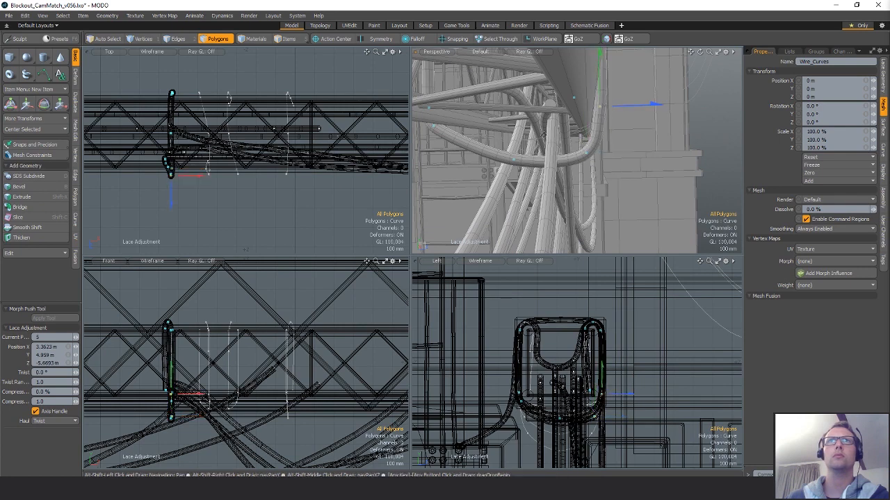
{"action": "left_click_drag", "start_coordinate": [584, 139], "coordinate": [609, 123], "text": "alt"}
{"action": "left_click", "coordinate": [624, 147]}
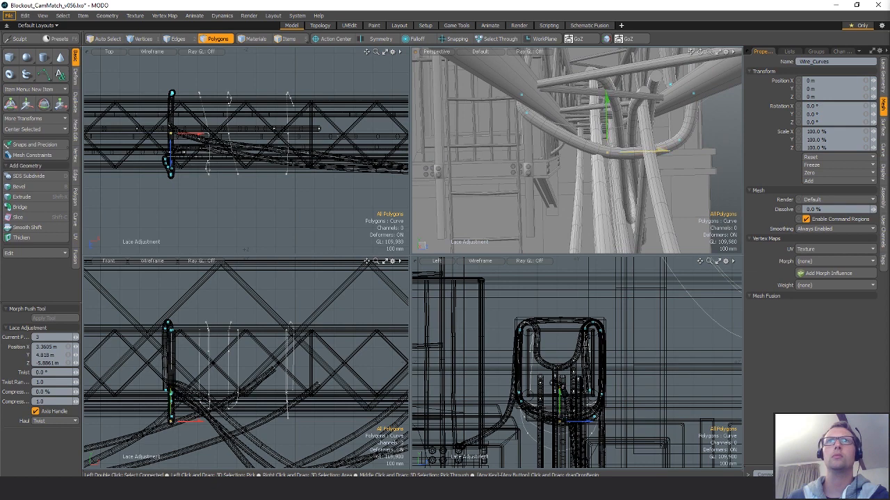
{"action": "left_click_drag", "start_coordinate": [652, 151], "coordinate": [633, 151]}
{"action": "left_click_drag", "start_coordinate": [590, 128], "coordinate": [541, 139]}
- Move curve point 2 below the truss's far lower chord to about Y 4.907 m and Z -6.070 m
{"action": "left_click", "coordinate": [536, 109]}
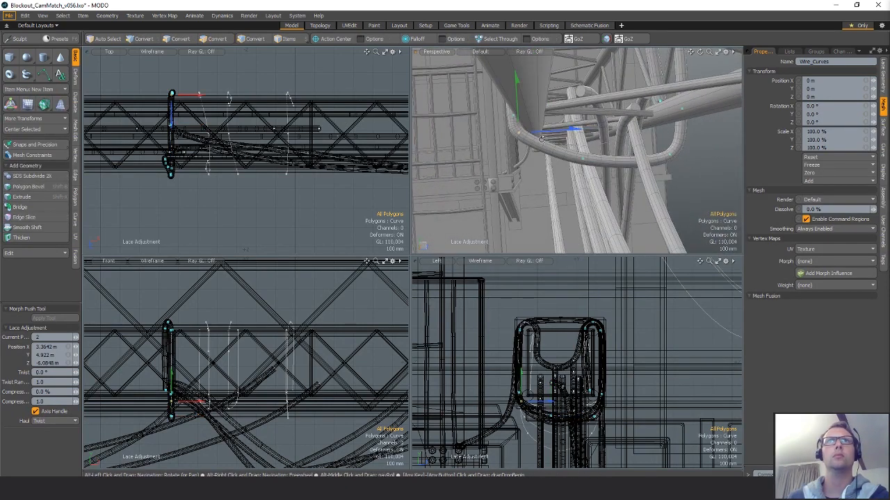
{"action": "left_click_drag", "start_coordinate": [519, 98], "coordinate": [520, 105]}
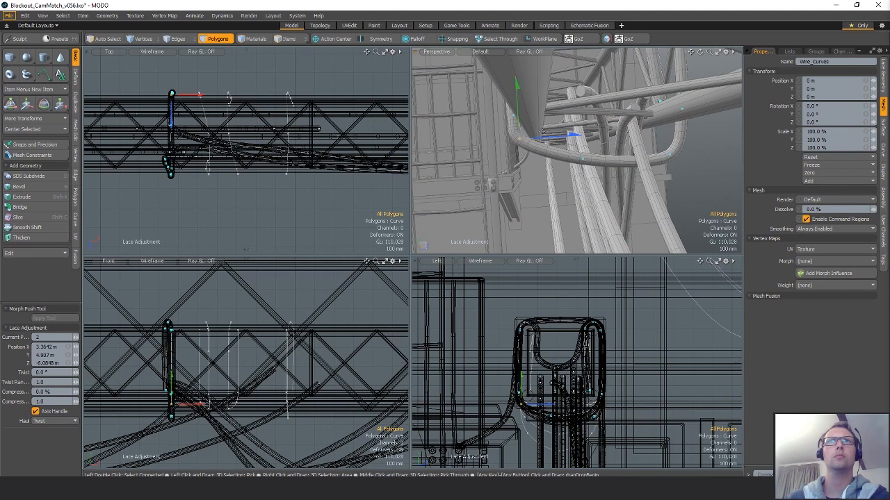
{"action": "left_click_drag", "start_coordinate": [543, 134], "coordinate": [601, 149]}
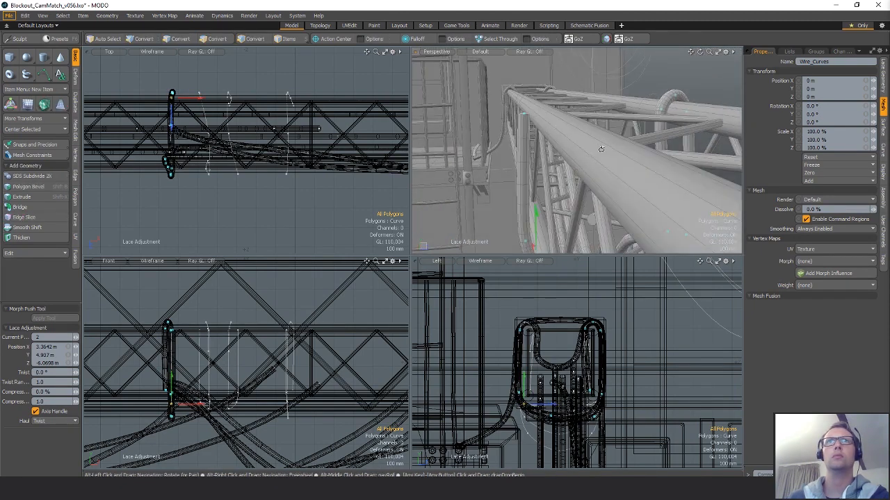
- Move curve point 1 over the far lower chord to about Y 4.995 m and Z -6.065 m
{"action": "left_click", "coordinate": [523, 112]}
{"action": "left_click_drag", "start_coordinate": [527, 115], "coordinate": [604, 175], "text": "alt"}
{"action": "left_click_drag", "start_coordinate": [604, 175], "coordinate": [637, 171], "text": "alt"}
{"action": "left_click", "coordinate": [616, 160]}
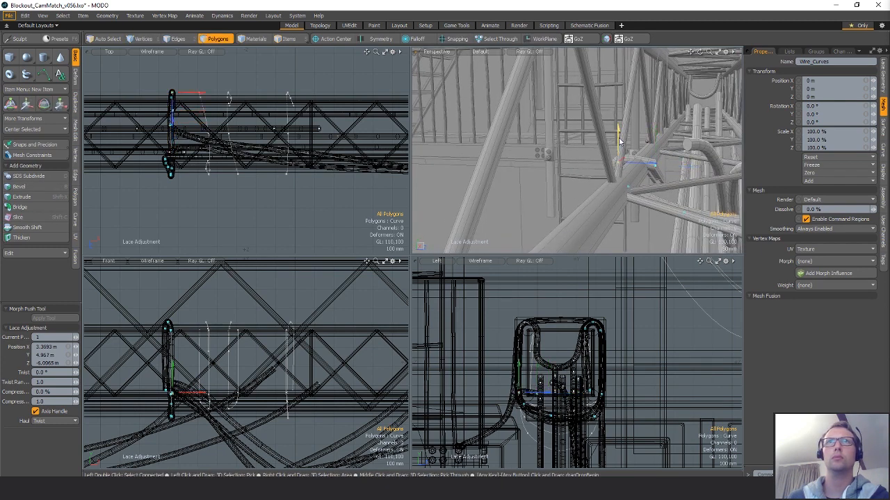
{"action": "left_click_drag", "start_coordinate": [619, 143], "coordinate": [618, 125]}
{"action": "left_click_drag", "start_coordinate": [636, 155], "coordinate": [664, 156], "text": "alt"}
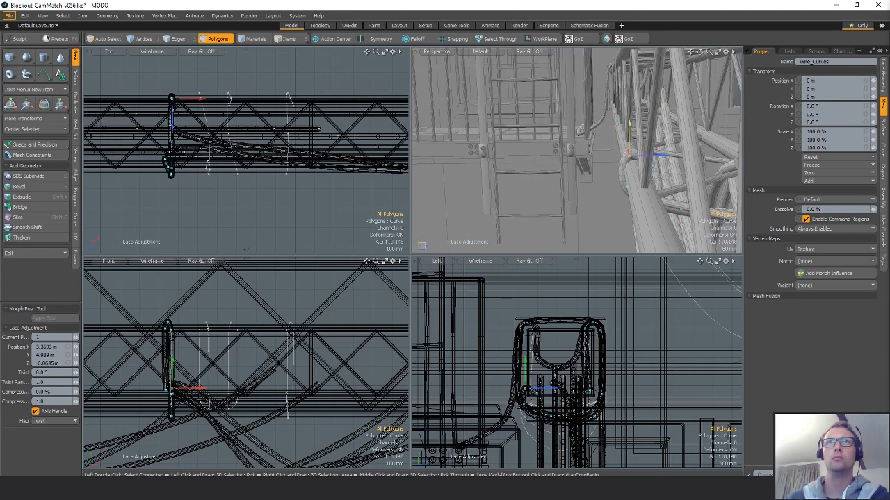
{"action": "left_click_drag", "start_coordinate": [629, 128], "coordinate": [629, 125]}
- Readjust point 2 to about Y 4.917 m, Z -6.094 m and set start point 0 to about Y 4.975 m, Z -6.006 m
{"action": "left_click", "coordinate": [627, 187]}
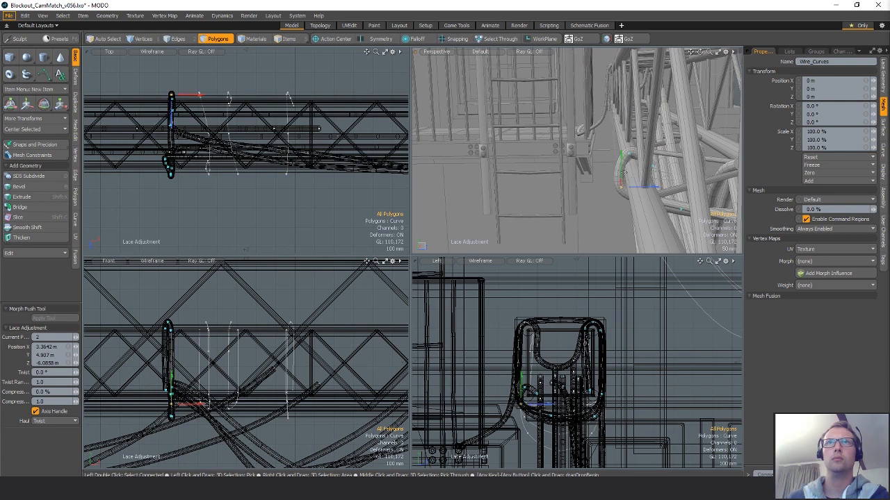
{"action": "left_click_drag", "start_coordinate": [651, 182], "coordinate": [637, 169]}
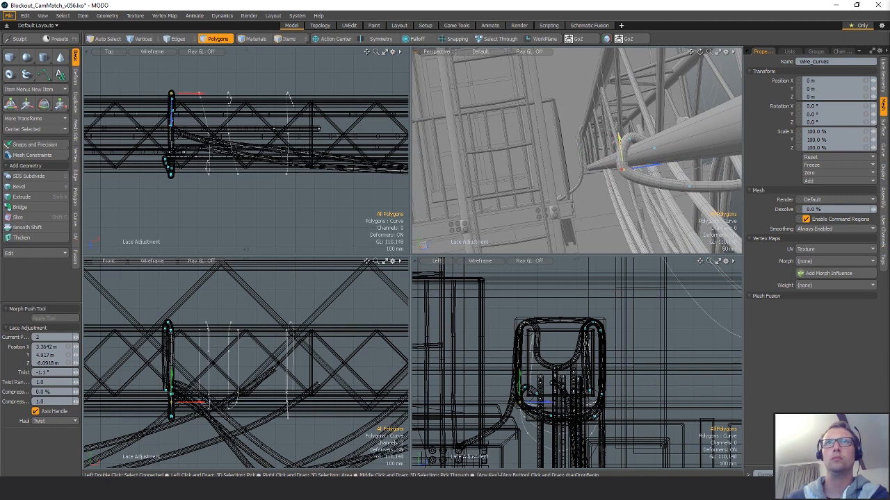
{"action": "left_click_drag", "start_coordinate": [621, 143], "coordinate": [610, 163], "text": "alt"}
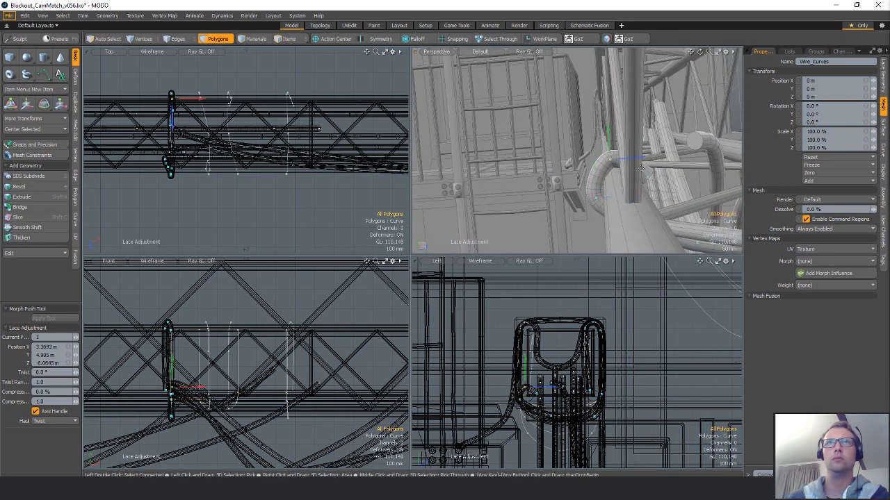
{"action": "left_click_drag", "start_coordinate": [645, 174], "coordinate": [630, 178], "text": "alt"}
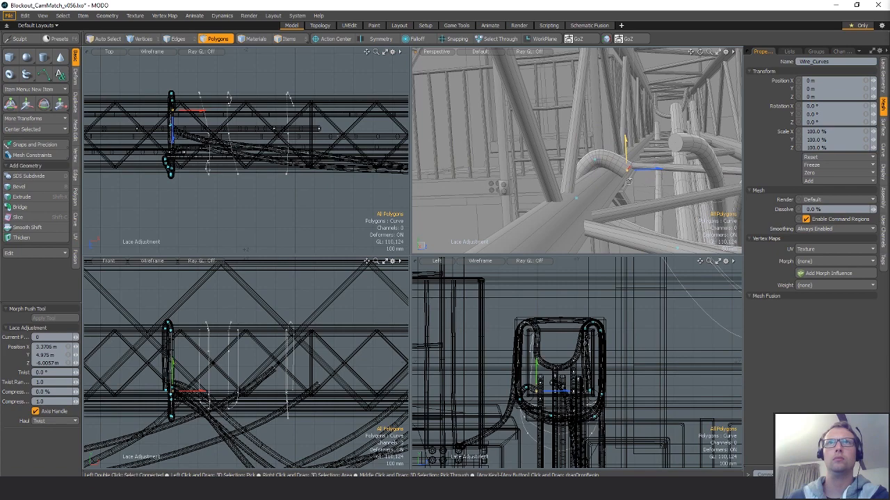
- Shift curve points 5, 6 and 7 along X to about 3.34 m, 3.32 m and 3.31 m, and end the adjustment
{"action": "left_click_drag", "start_coordinate": [628, 181], "coordinate": [534, 166], "text": "alt"}
{"action": "left_click", "coordinate": [534, 166]}
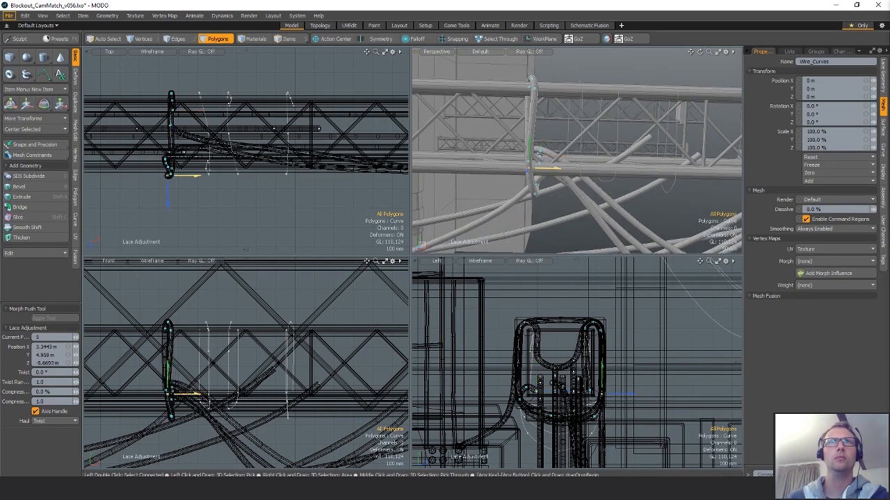
{"action": "left_click_drag", "start_coordinate": [556, 168], "coordinate": [571, 183]}
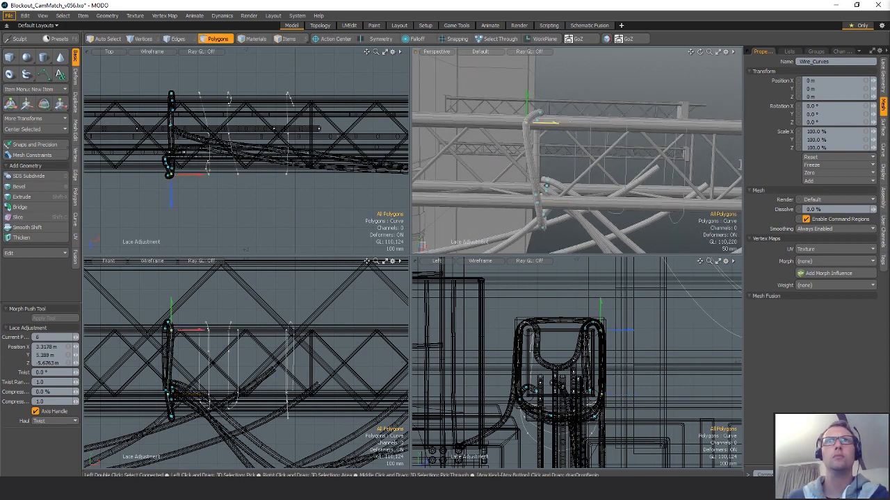
{"action": "left_click_drag", "start_coordinate": [555, 122], "coordinate": [546, 149]}
{"action": "scroll", "coordinate": [542, 129], "scroll_direction": "up", "scroll_amount": 2}
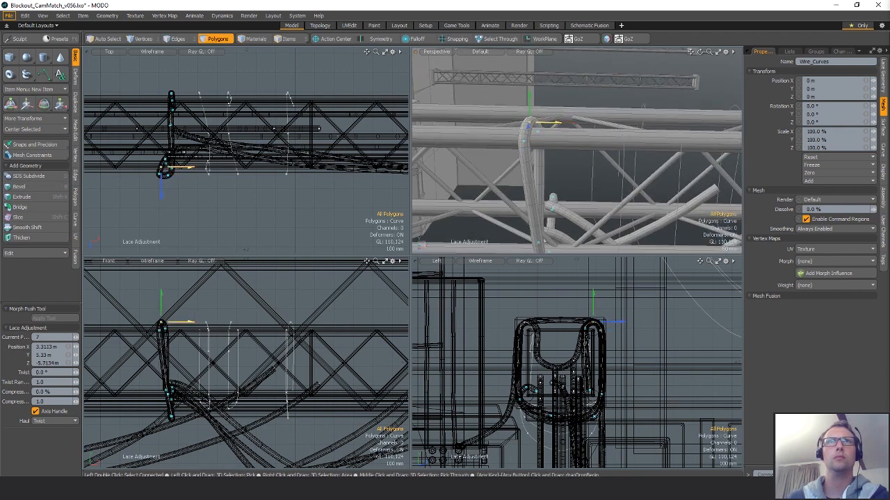
{"action": "scroll", "coordinate": [557, 151], "scroll_direction": "down", "scroll_amount": 2}
{"action": "left_click_drag", "start_coordinate": [557, 150], "coordinate": [562, 135], "text": "alt"}
{"action": "key", "text": "q"}
{"action": "left_click_drag", "start_coordinate": [565, 179], "coordinate": [568, 191], "text": "alt"}
{"action": "left_click", "coordinate": [560, 202]}
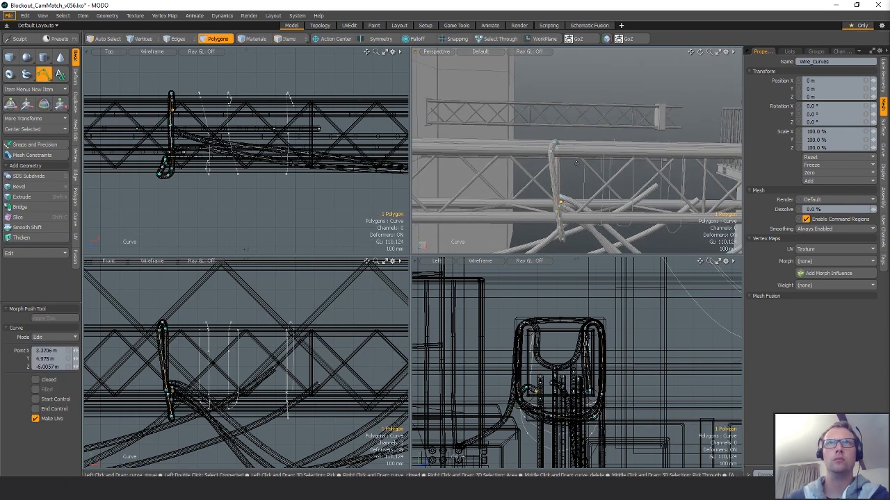
{"action": "left_click", "coordinate": [560, 201]}
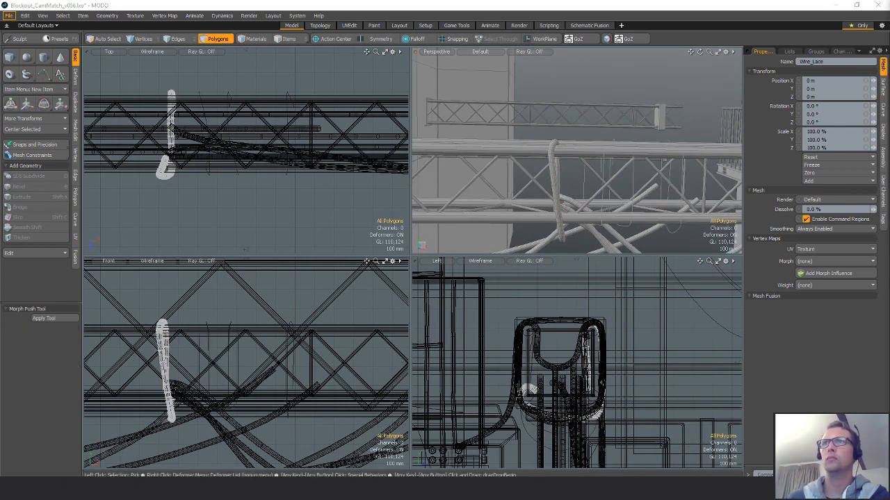
- Copy the truss-wrapped wire's polygons and paste them into the Wire_Wrap_A mesh
{"action": "left_click", "coordinate": [543, 156]}
{"action": "double_click", "coordinate": [556, 152]}
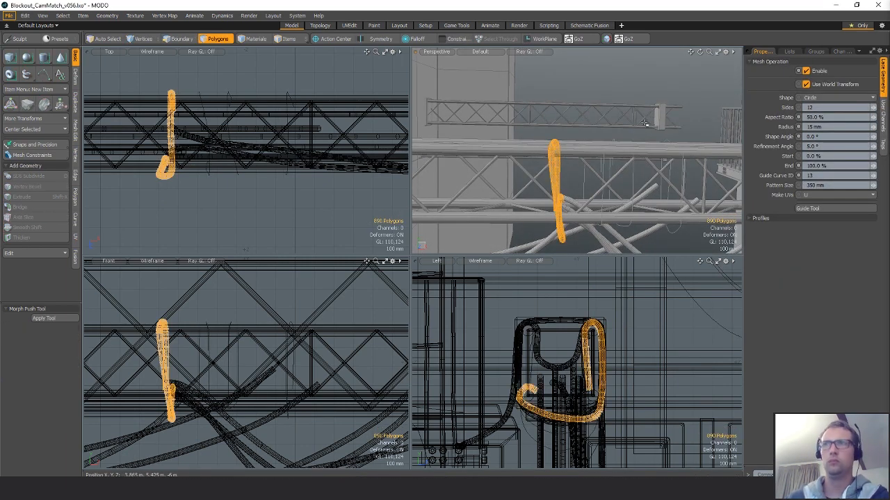
{"action": "left_click", "coordinate": [804, 165]}
{"action": "key", "text": "ctrl+v"}
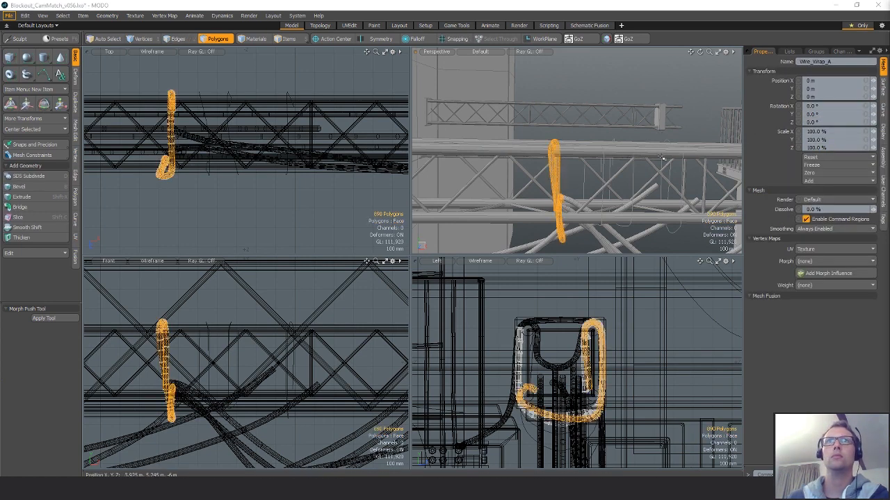
- Duplicate the two wrapped wires in Wire_Wrap_A and move the copies along X to a new section of the truss
{"action": "left_click_drag", "start_coordinate": [692, 146], "coordinate": [638, 141], "text": "alt+shift"}
{"action": "scroll", "coordinate": [638, 141], "scroll_direction": "down", "scroll_amount": 3}
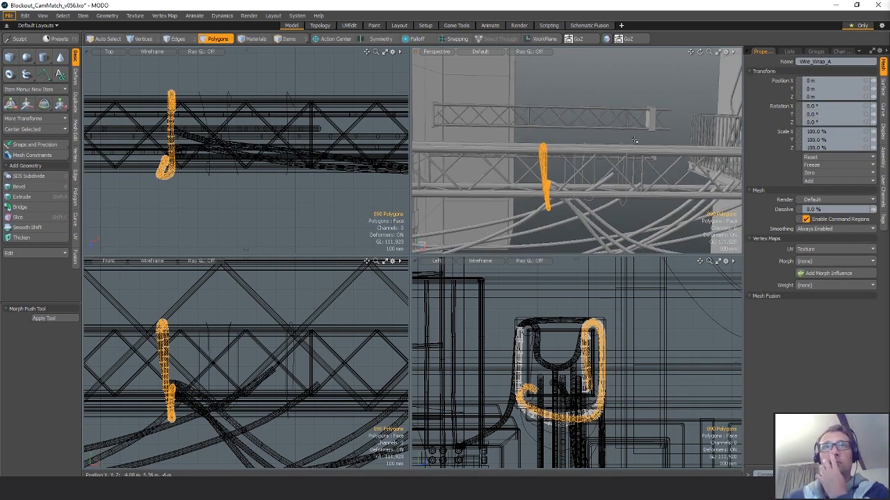
{"action": "left_click_drag", "start_coordinate": [627, 162], "coordinate": [283, 199], "text": "alt"}
{"action": "left_click", "coordinate": [283, 198]}
{"action": "left_click_drag", "start_coordinate": [266, 159], "coordinate": [215, 159], "text": "ctrl+alt"}
{"action": "left_click_drag", "start_coordinate": [216, 158], "coordinate": [387, 159], "text": "alt+shift"}
{"action": "mouse_move", "coordinate": [111, 111]}
{"action": "left_mouse_down", "text": "alt+shift"}
{"action": "mouse_move", "coordinate": [239, 111]}
{"action": "mouse_move", "coordinate": [191, 111]}
{"action": "left_mouse_up", "text": "alt+shift"}
{"action": "mouse_move", "coordinate": [190, 111]}
{"action": "right_mouse_down"}
{"action": "mouse_move", "coordinate": [110, 106]}
{"action": "mouse_move", "coordinate": [311, 192]}
{"action": "right_mouse_up"}
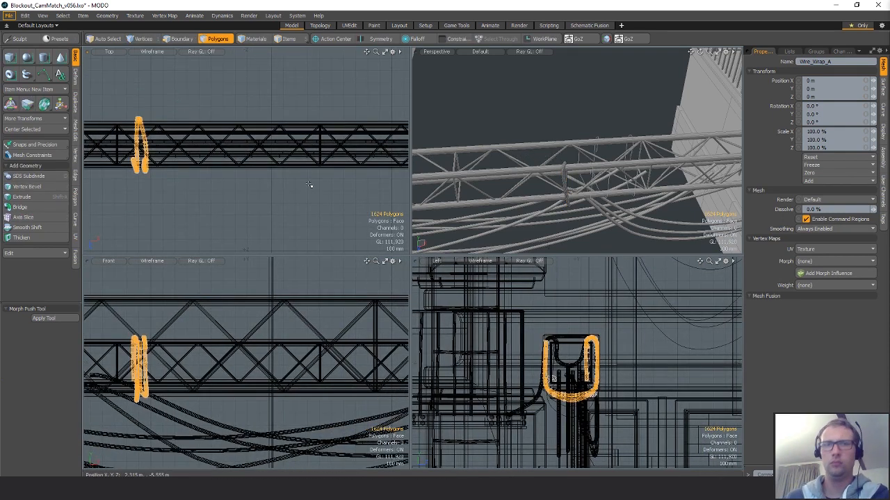
{"action": "key", "text": "w"}
{"action": "left_click_drag", "start_coordinate": [261, 146], "coordinate": [450, 146]}
{"action": "left_click_drag", "start_coordinate": [400, 146], "coordinate": [290, 142], "text": "alt+shift"}
{"action": "mouse_move", "coordinate": [290, 142]}
{"action": "left_mouse_down", "text": "ctrl+alt"}
{"action": "mouse_move", "coordinate": [358, 140]}
{"action": "mouse_move", "coordinate": [219, 150]}
{"action": "mouse_move", "coordinate": [310, 148]}
{"action": "mouse_move", "coordinate": [298, 148]}
{"action": "left_mouse_up", "text": "ctrl+alt"}
- Rotate both wire copies about half a turn around the vertical axis and shift them about 154 mm along X
{"action": "key", "text": "e"}
{"action": "left_click_drag", "start_coordinate": [255, 97], "coordinate": [232, 200]}
{"action": "key", "text": "w"}
{"action": "left_click_drag", "start_coordinate": [265, 152], "coordinate": [305, 151]}
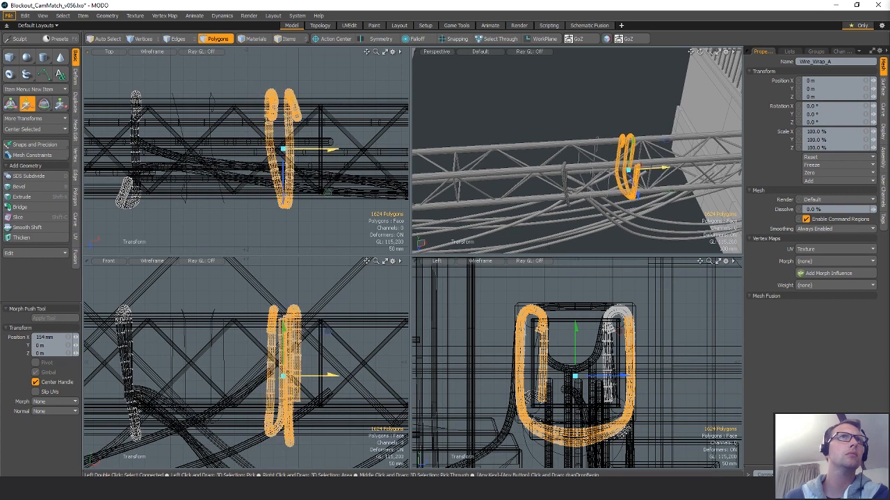
- Select only the 830-polygon wire copy, turn it about half a turn around the vertical axis, and move it along X back towards the original wraps
{"action": "key", "text": "space"}
{"action": "double_click", "coordinate": [273, 111]}
{"action": "key", "text": "e"}
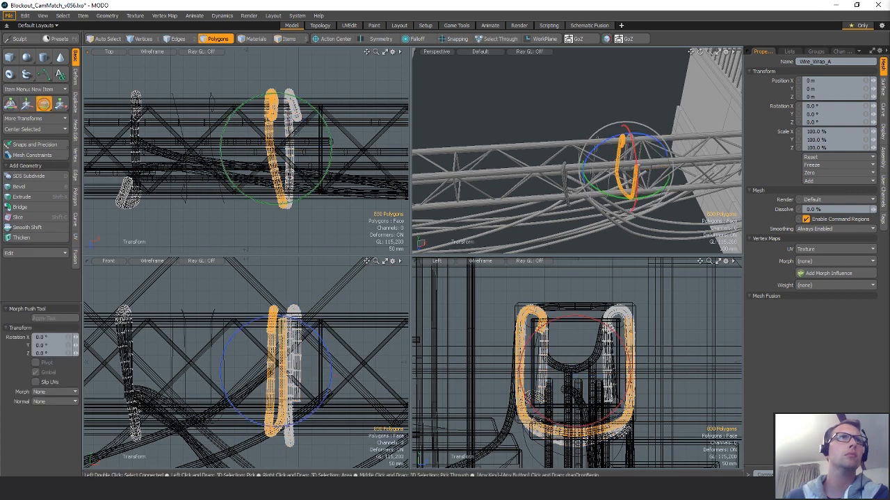
{"action": "left_click_drag", "start_coordinate": [281, 89], "coordinate": [277, 206]}
{"action": "key", "text": "w"}
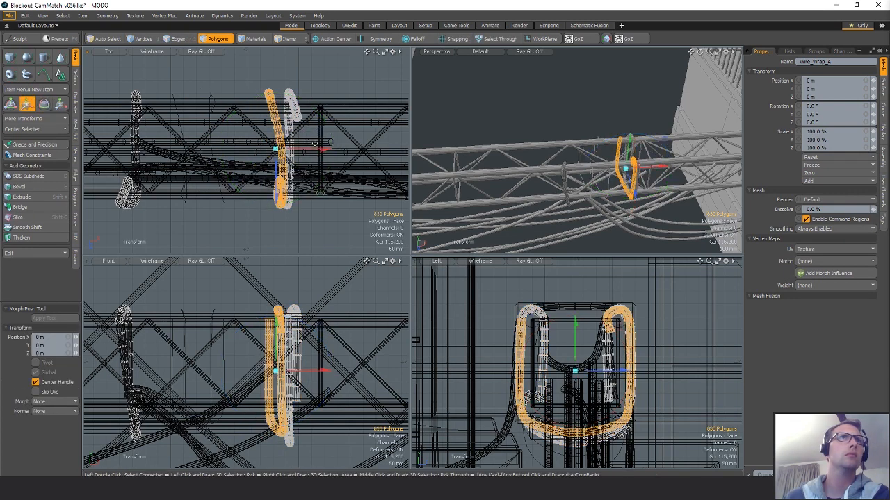
{"action": "left_click_drag", "start_coordinate": [323, 151], "coordinate": [228, 151]}
{"action": "key", "text": "space"}
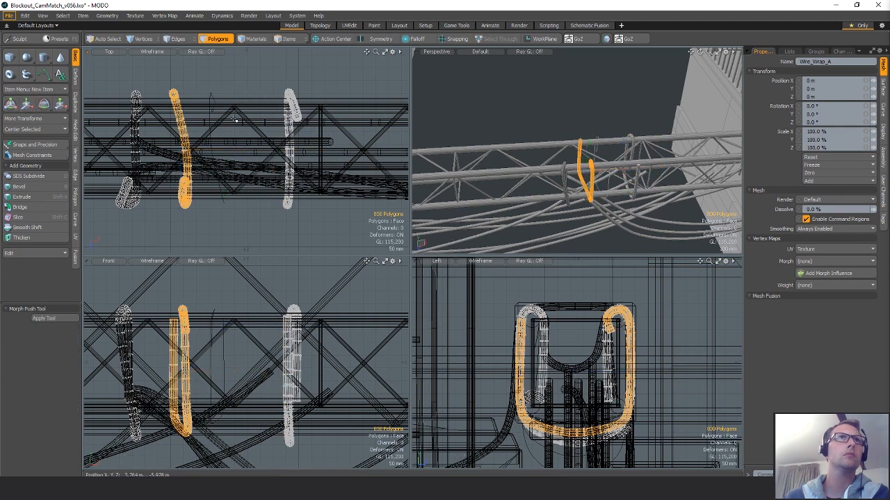
- Clear the selection and examine from several angles how the duplicated wires wrap around the truss chords
{"action": "left_click", "coordinate": [346, 81]}
{"action": "mouse_move", "coordinate": [584, 164]}
{"action": "left_mouse_down", "text": "alt"}
{"action": "mouse_move", "coordinate": [612, 187]}
{"action": "mouse_move", "coordinate": [603, 192]}
{"action": "mouse_move", "coordinate": [643, 186]}
{"action": "mouse_move", "coordinate": [584, 157]}
{"action": "mouse_move", "coordinate": [543, 119]}
{"action": "mouse_move", "coordinate": [564, 119]}
{"action": "mouse_move", "coordinate": [576, 174]}
{"action": "mouse_move", "coordinate": [570, 167]}
{"action": "left_mouse_up", "text": "alt"}
{"action": "left_click", "coordinate": [584, 154]}
{"action": "double_click", "coordinate": [582, 154]}
{"action": "scroll", "coordinate": [543, 120], "scroll_direction": "down", "scroll_amount": 4}
{"action": "left_click", "coordinate": [558, 123]}
{"action": "left_click_drag", "start_coordinate": [558, 123], "coordinate": [587, 161], "text": "alt"}
{"action": "scroll", "coordinate": [671, 160], "scroll_direction": "up", "scroll_amount": 3}
{"action": "scroll", "coordinate": [639, 178], "scroll_direction": "up", "scroll_amount": 3}
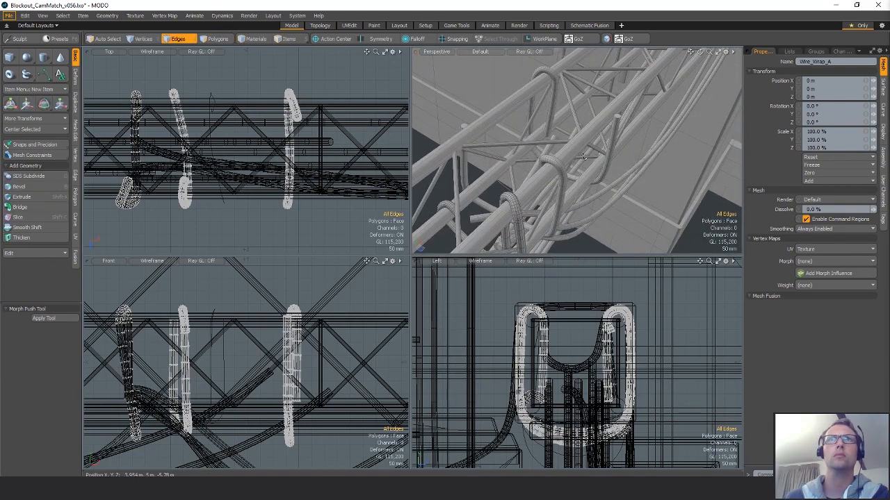
{"action": "left_click_drag", "start_coordinate": [586, 161], "coordinate": [667, 195], "text": "alt"}
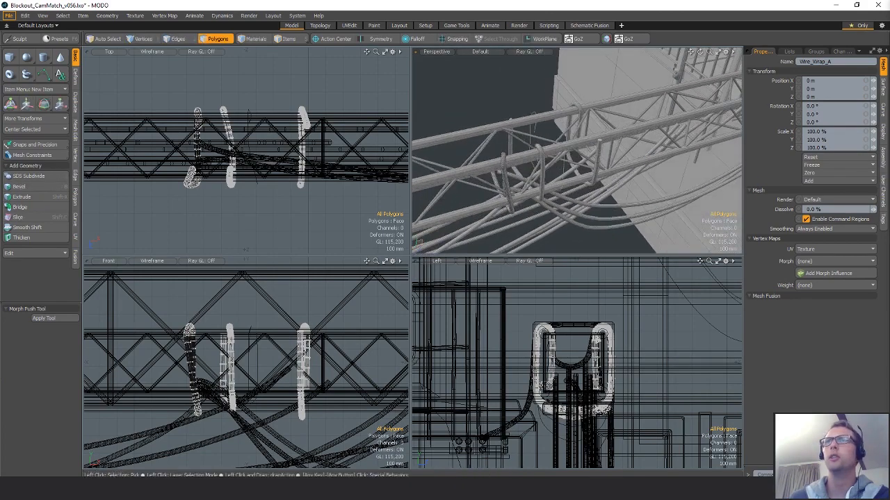
- Advance the Wire_Lace guide curve ID through 14 and 15 to 16, and start adjusting that guide curve
{"action": "left_click", "coordinate": [548, 384]}
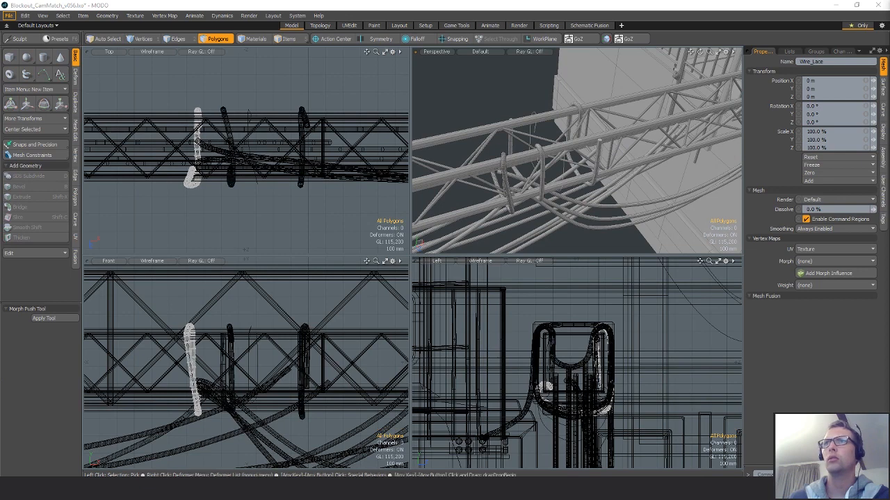
{"action": "type", "text": "1"}
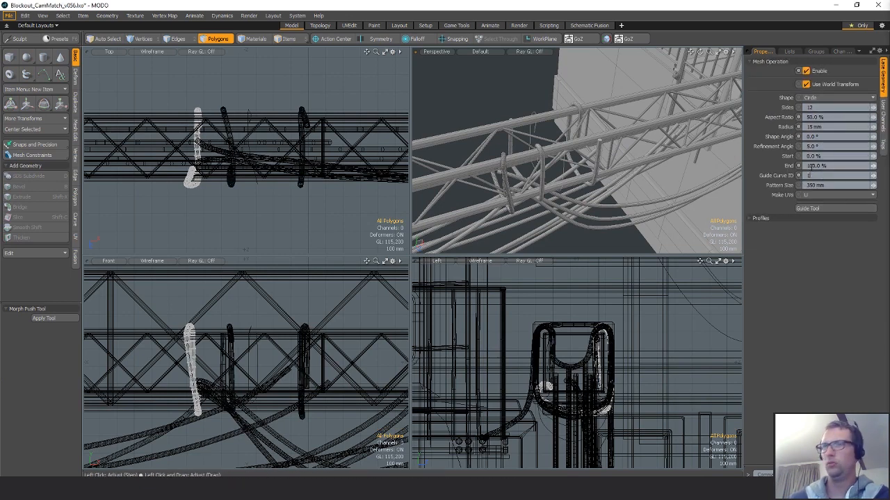
{"action": "type", "text": "4"}
{"action": "key", "text": "Return"}
{"action": "left_click_drag", "start_coordinate": [522, 221], "coordinate": [486, 214], "text": "alt"}
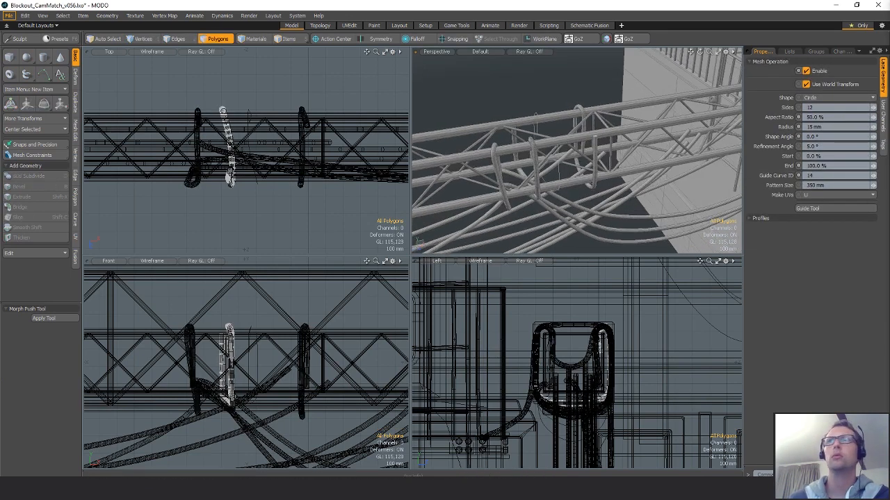
{"action": "type", "text": "1"}
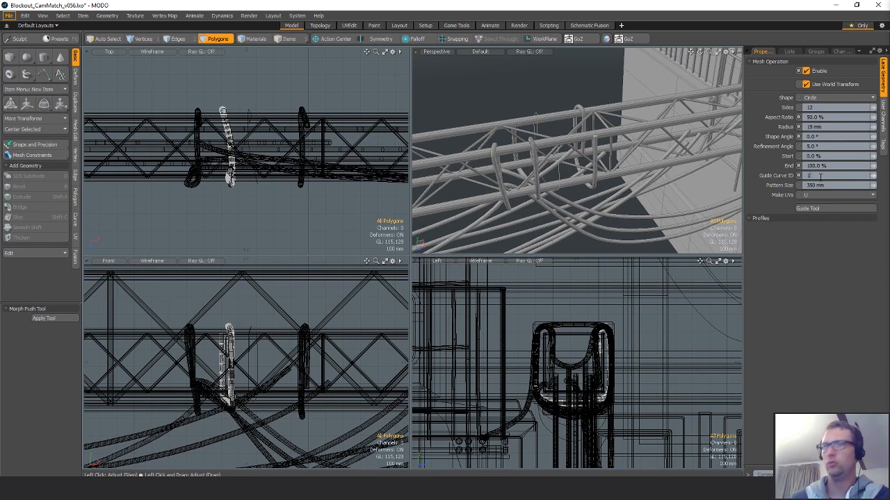
{"action": "type", "text": "5"}
{"action": "key", "text": "Return"}
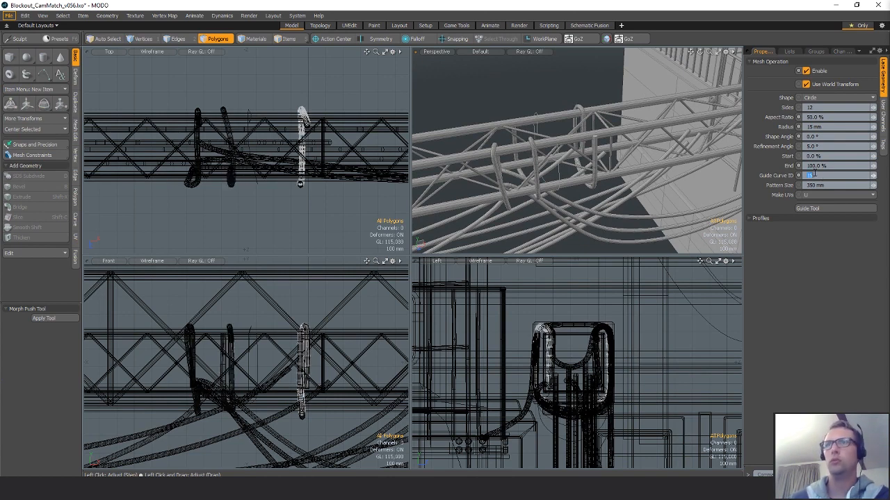
{"action": "key", "text": "Return"}
{"action": "left_click_drag", "start_coordinate": [614, 167], "coordinate": [661, 139], "text": "alt"}
{"action": "left_click", "coordinate": [815, 209]}
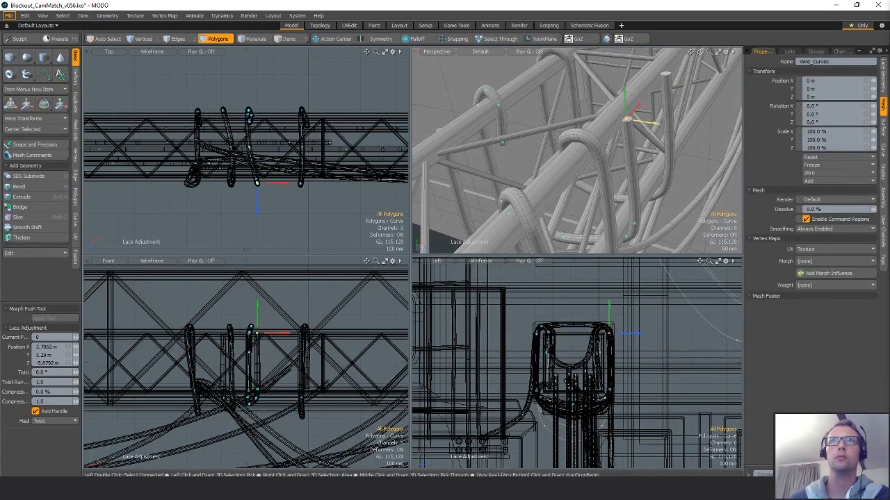
- Adjust curve points 2, 3 and 4 around the truss underside to about Y 4.905 m, 4.882 m and 4.922 m
{"action": "left_click_drag", "start_coordinate": [640, 174], "coordinate": [587, 160], "text": "alt"}
{"action": "left_click", "coordinate": [576, 156]}
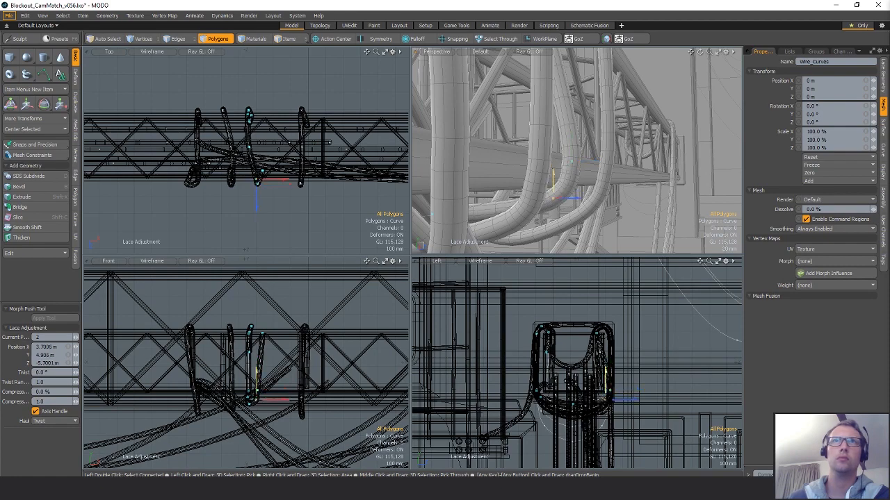
{"action": "left_click_drag", "start_coordinate": [555, 181], "coordinate": [628, 178], "text": "alt"}
{"action": "left_click", "coordinate": [628, 180]}
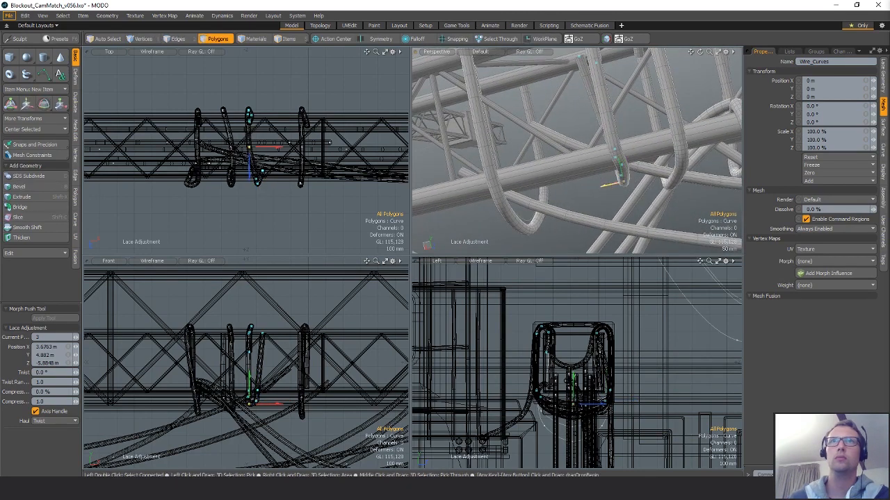
{"action": "left_click_drag", "start_coordinate": [609, 188], "coordinate": [590, 167], "text": "alt"}
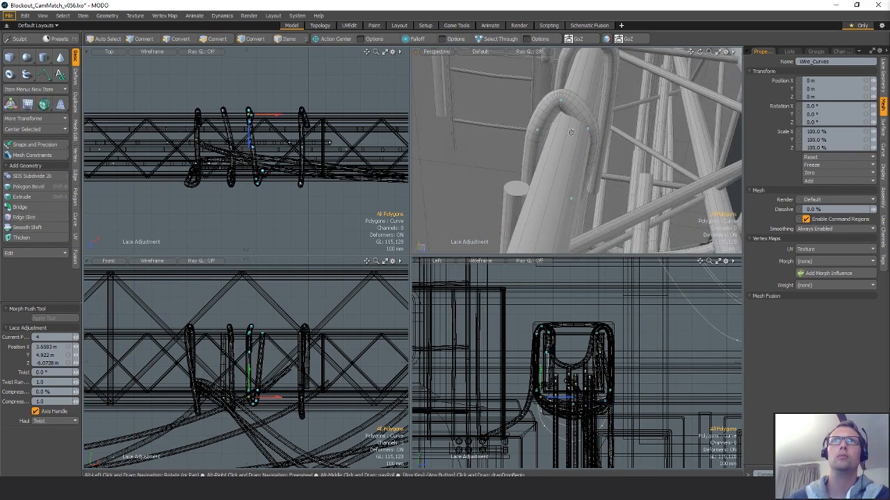
- Fit curve points 6, 7 and 8 over the far upper chord at about Z -6.086 m, -6.030 m and -6.008 m
{"action": "left_click", "coordinate": [539, 130]}
{"action": "left_click_drag", "start_coordinate": [583, 124], "coordinate": [563, 111], "text": "alt"}
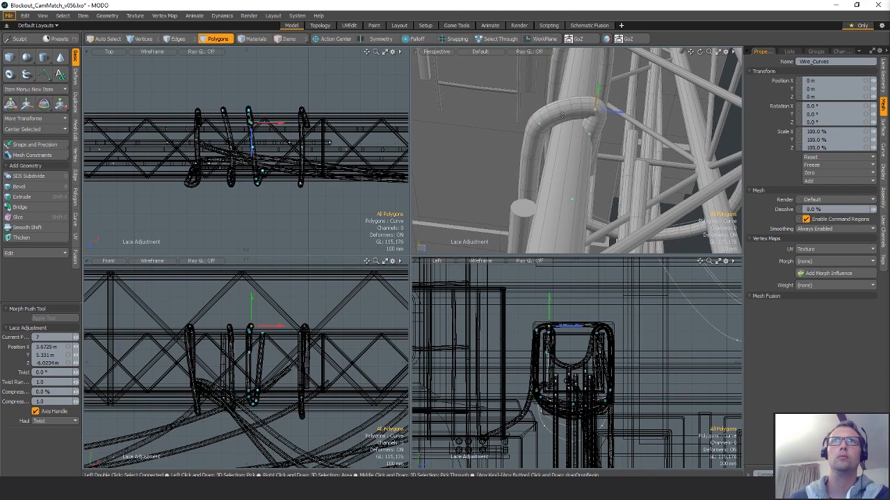
{"action": "left_click_drag", "start_coordinate": [573, 126], "coordinate": [590, 86]}
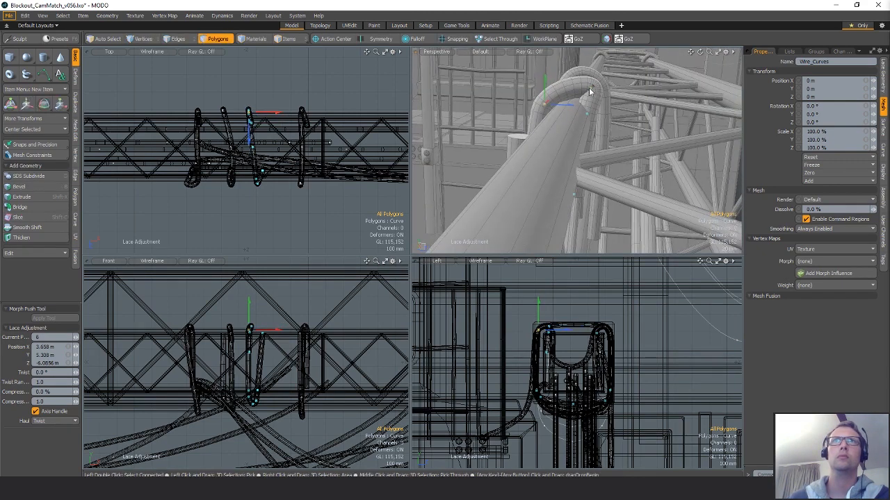
{"action": "left_click_drag", "start_coordinate": [588, 117], "coordinate": [584, 119], "text": "alt"}
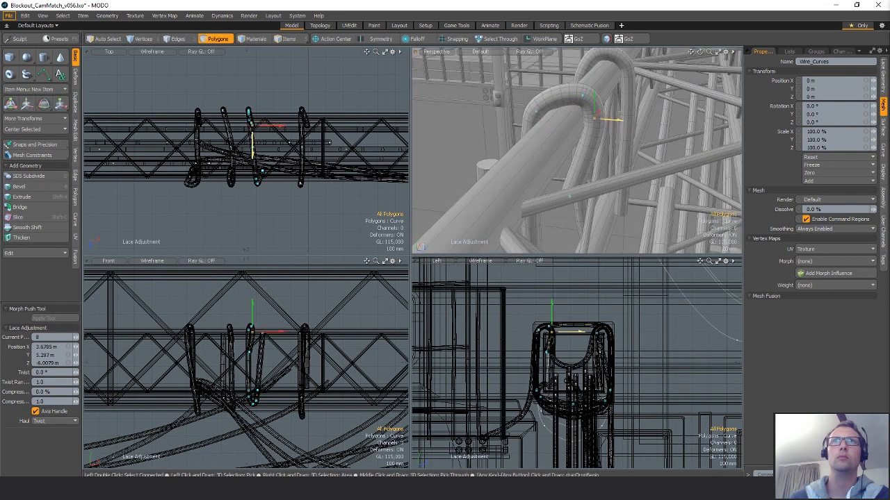
{"action": "left_click_drag", "start_coordinate": [595, 114], "coordinate": [593, 91], "text": "alt"}
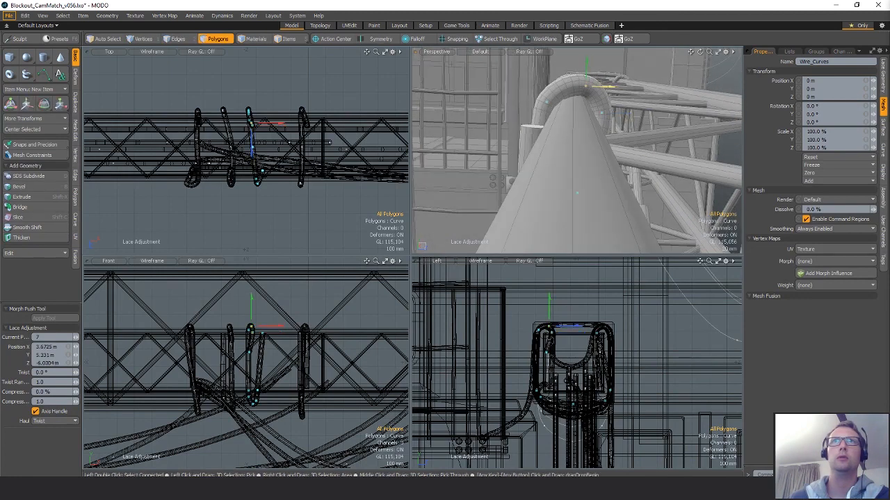
- Move curve point 9 to about X 3.714 m, Y 4.946 m and Z -6.015 m, and end the adjustment
{"action": "left_click_drag", "start_coordinate": [577, 191], "coordinate": [581, 242], "text": "alt"}
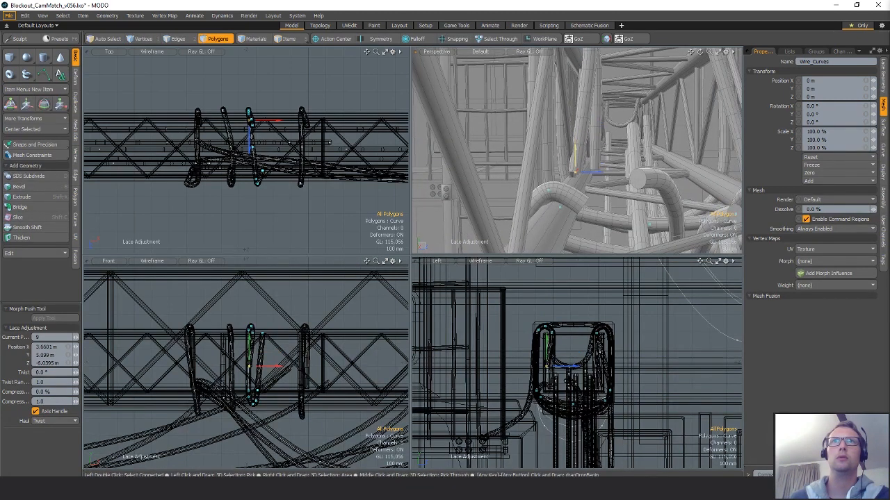
{"action": "left_click_drag", "start_coordinate": [607, 178], "coordinate": [576, 153]}
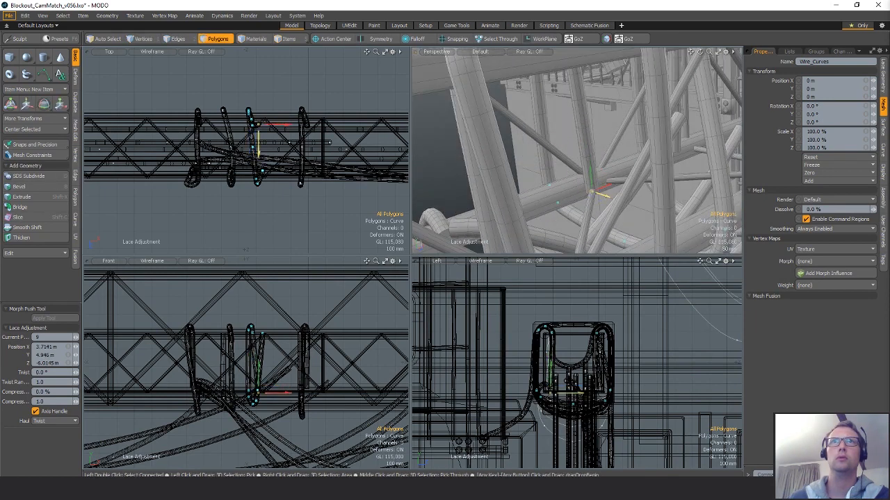
{"action": "left_click_drag", "start_coordinate": [603, 154], "coordinate": [482, 84], "text": "ctrl+alt"}
{"action": "key", "text": "space"}
{"action": "key", "text": "space"}
{"action": "key", "text": "3"}
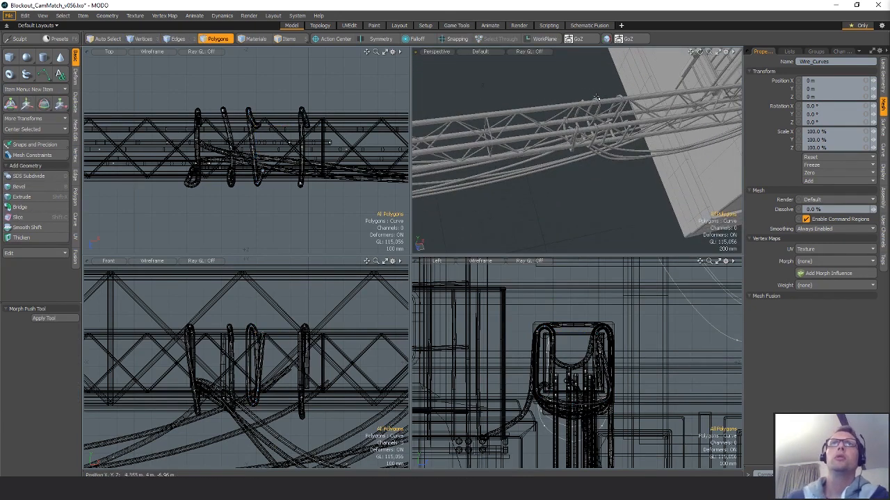
- Copy the adjusted Wire_Lace geometry and paste it into the Wire_Wrap_A mesh
{"action": "left_click", "coordinate": [262, 171]}
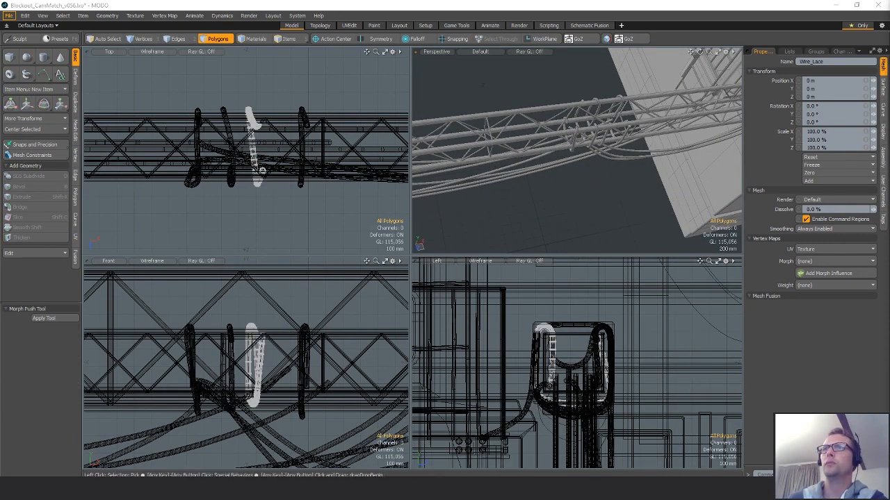
{"action": "double_click", "coordinate": [595, 99]}
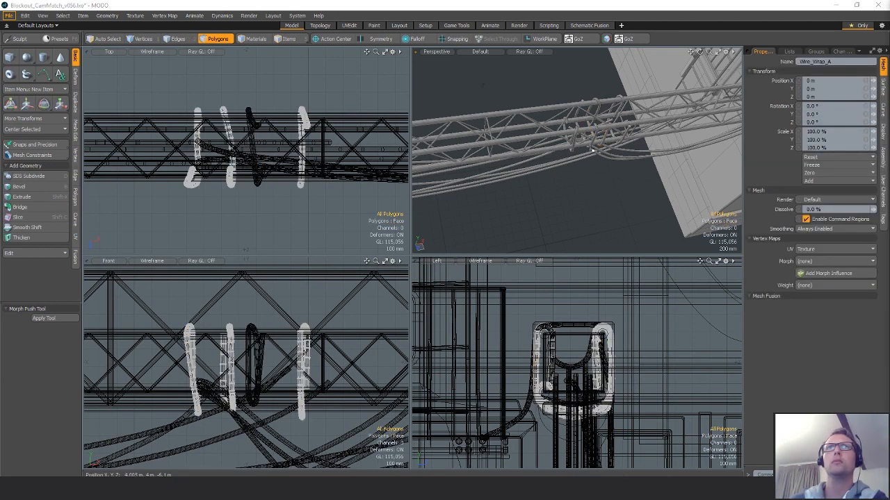
{"action": "key", "text": "ctrl+v"}
{"action": "left_click_drag", "start_coordinate": [592, 166], "coordinate": [574, 135], "text": "alt"}
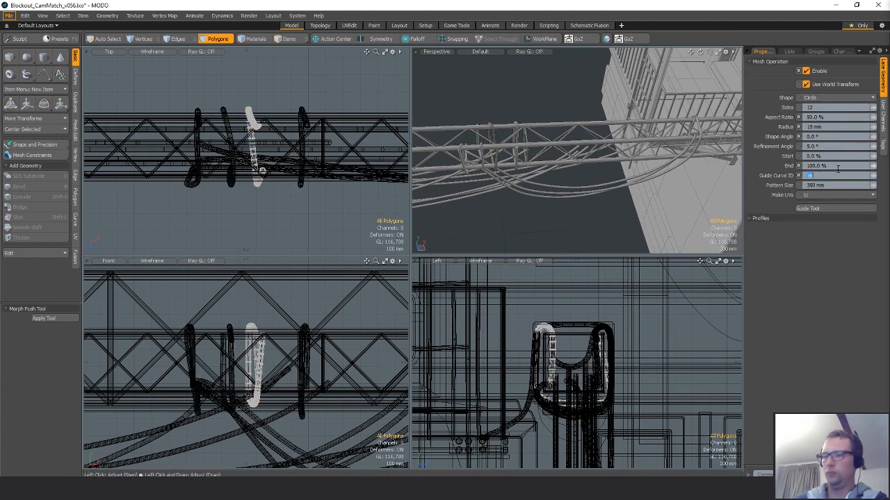
- Set the Wire_Lace guide curve ID to 17, then select the wire's polygons and frame them in the perspective view
{"action": "key", "text": "Return"}
{"action": "left_click_drag", "start_coordinate": [406, 165], "coordinate": [163, 187], "text": "alt+shift"}
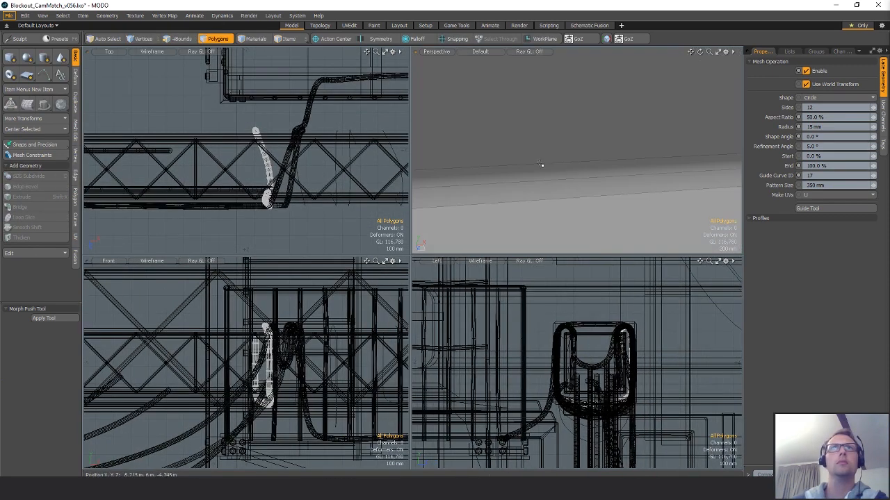
{"action": "left_click_drag", "start_coordinate": [581, 213], "coordinate": [597, 191], "text": "alt"}
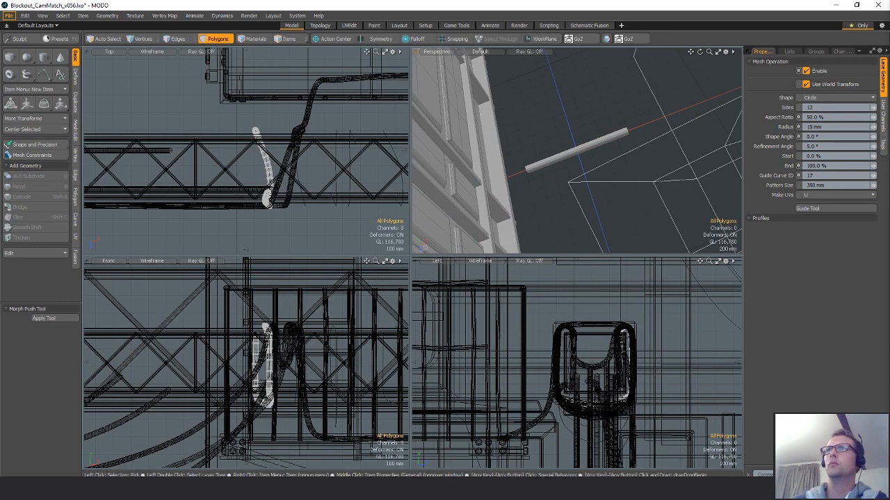
{"action": "key", "text": "space"}
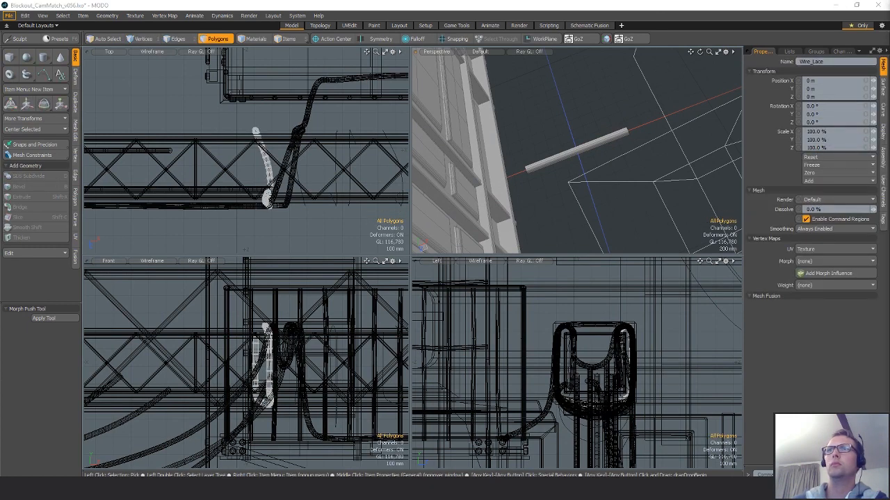
{"action": "double_click", "coordinate": [268, 196]}
{"action": "key", "text": "shift+a"}
{"action": "left_click_drag", "start_coordinate": [689, 174], "coordinate": [527, 205], "text": "alt"}
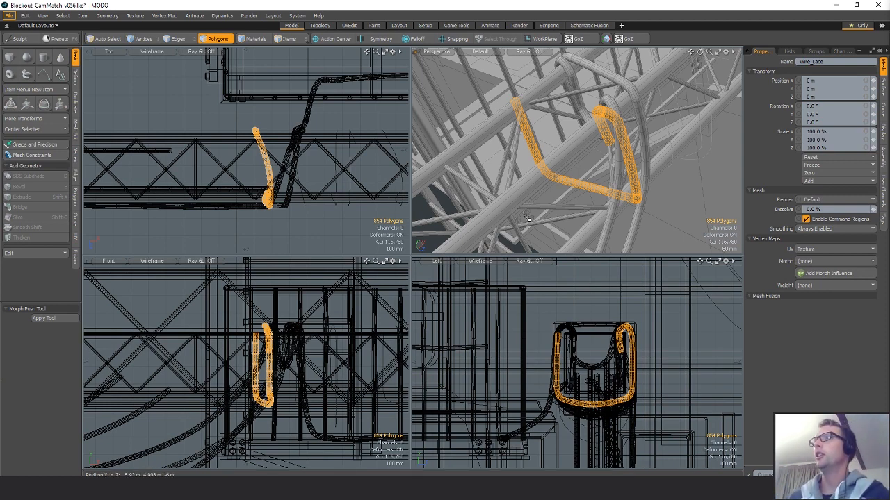
- Start the lace adjustment on the Wire_Lace guide curve and move curve points 5 and 4 to about X 5.978 m and 5.955 m
{"action": "left_click_drag", "start_coordinate": [430, 190], "coordinate": [700, 142], "text": "alt"}
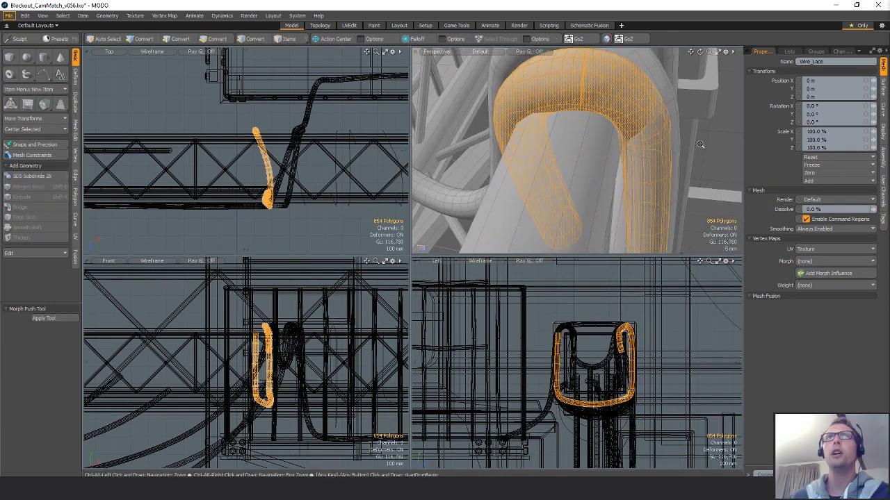
{"action": "left_click_drag", "start_coordinate": [592, 63], "coordinate": [679, 55], "text": "ctrl+alt"}
{"action": "left_click_drag", "start_coordinate": [628, 129], "coordinate": [587, 129], "text": "alt"}
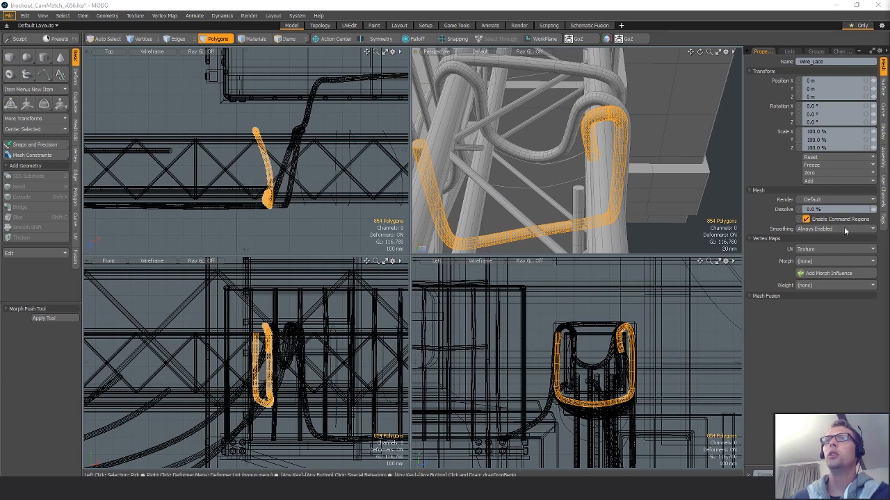
{"action": "left_click", "coordinate": [814, 208]}
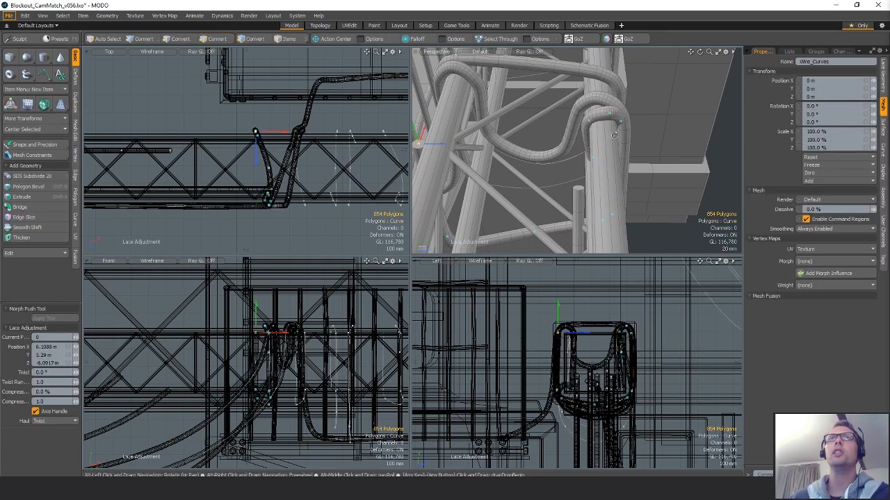
{"action": "left_click_drag", "start_coordinate": [615, 136], "coordinate": [636, 129], "text": "alt"}
{"action": "left_click", "coordinate": [624, 127]}
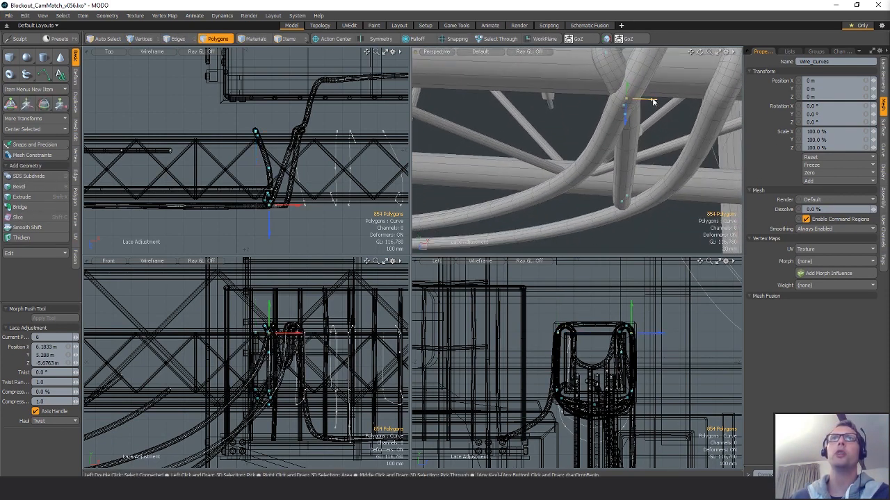
{"action": "left_click_drag", "start_coordinate": [610, 98], "coordinate": [616, 98]}
{"action": "left_click_drag", "start_coordinate": [640, 164], "coordinate": [625, 209], "text": "alt"}
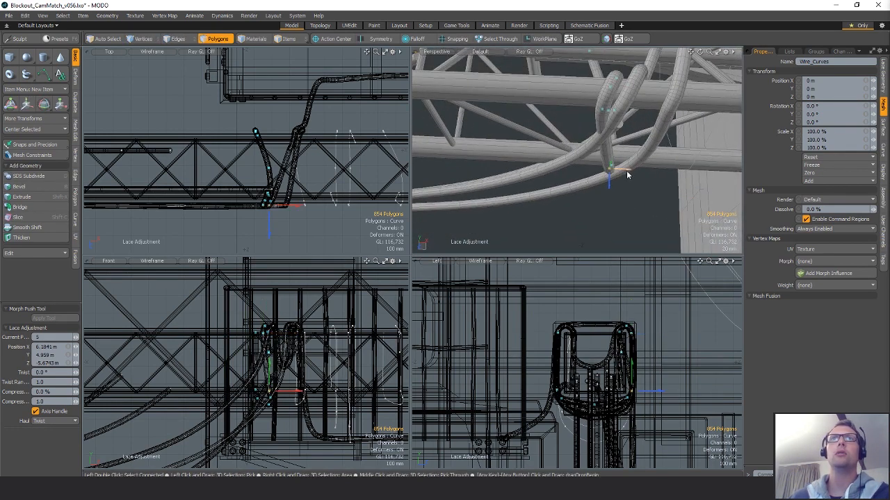
{"action": "left_click_drag", "start_coordinate": [566, 165], "coordinate": [530, 166]}
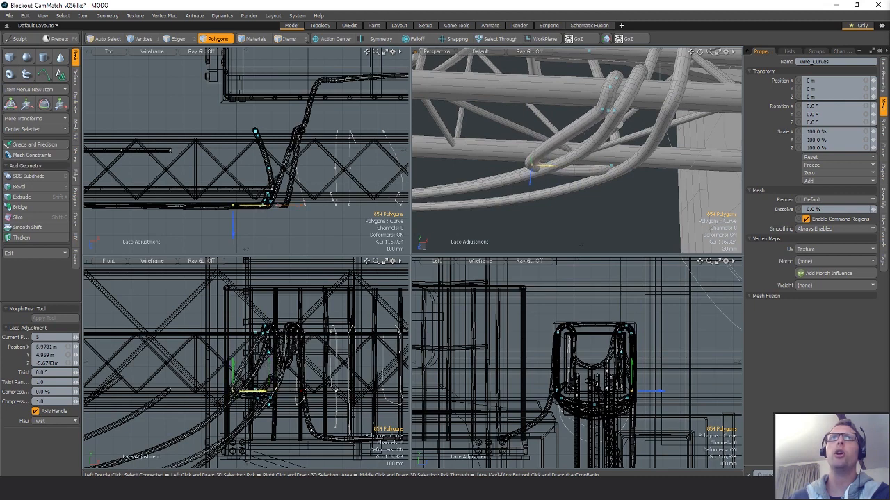
{"action": "left_click", "coordinate": [611, 167]}
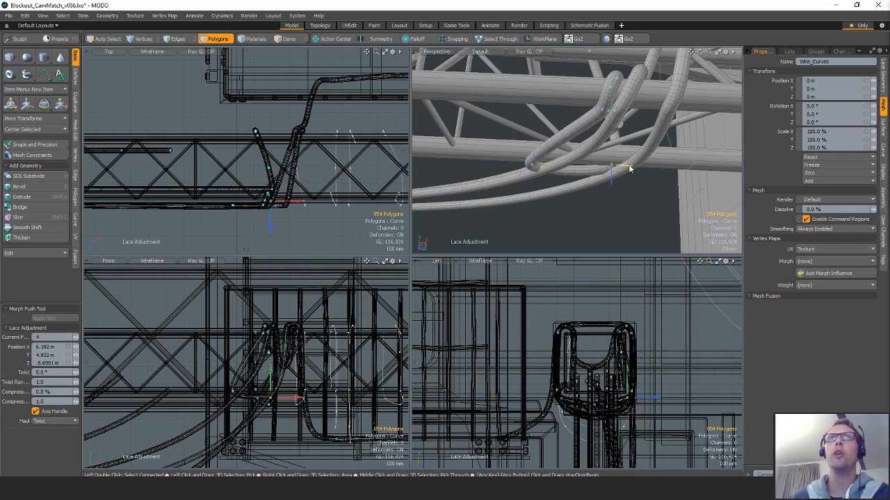
{"action": "left_click_drag", "start_coordinate": [628, 164], "coordinate": [512, 165]}
- Fit the curve around the near upper chord, with points 6 and 8 at about X 6.119 m and 6.194 m
{"action": "left_click_drag", "start_coordinate": [593, 207], "coordinate": [664, 104], "text": "alt"}
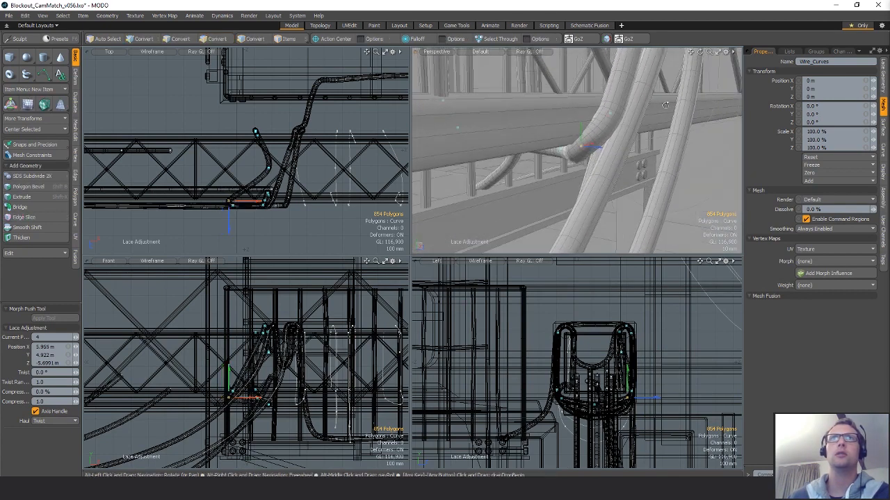
{"action": "left_click_drag", "start_coordinate": [583, 128], "coordinate": [581, 147]}
{"action": "left_click_drag", "start_coordinate": [584, 149], "coordinate": [635, 143], "text": "alt"}
{"action": "left_click_drag", "start_coordinate": [584, 167], "coordinate": [601, 184]}
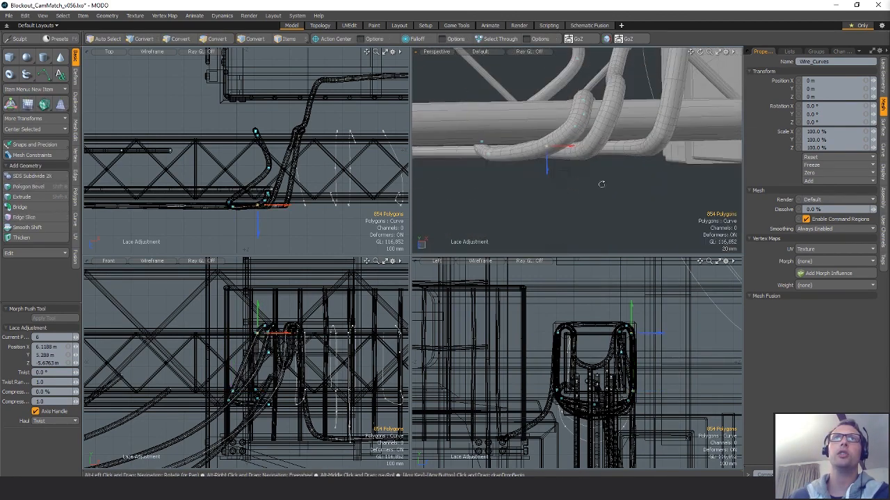
{"action": "left_click", "coordinate": [575, 127]}
{"action": "mouse_move", "coordinate": [603, 127]}
{"action": "left_mouse_down"}
{"action": "mouse_move", "coordinate": [586, 117]}
{"action": "mouse_move", "coordinate": [606, 114]}
{"action": "left_mouse_up"}
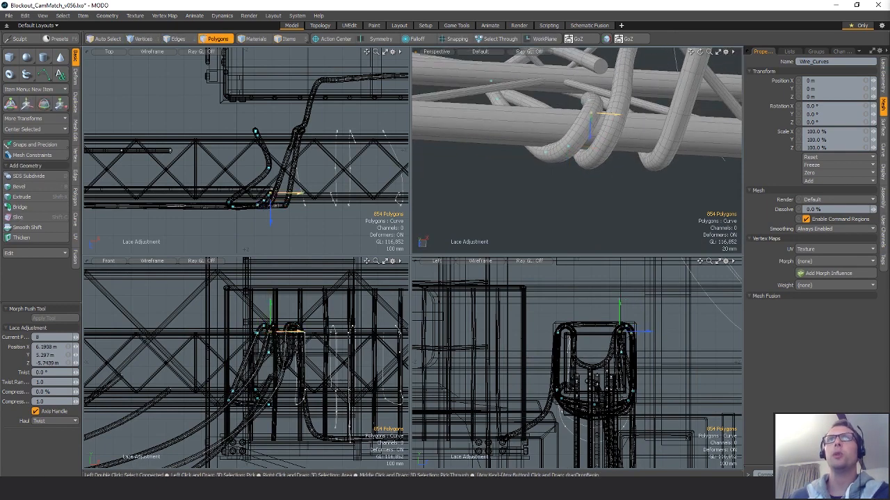
{"action": "left_click", "coordinate": [601, 101]}
- Move curve point 0 at the far upper chord to about Z -6.047 m and end the lace adjustment
{"action": "left_click_drag", "start_coordinate": [601, 101], "coordinate": [540, 143], "text": "alt"}
{"action": "left_click", "coordinate": [530, 143]}
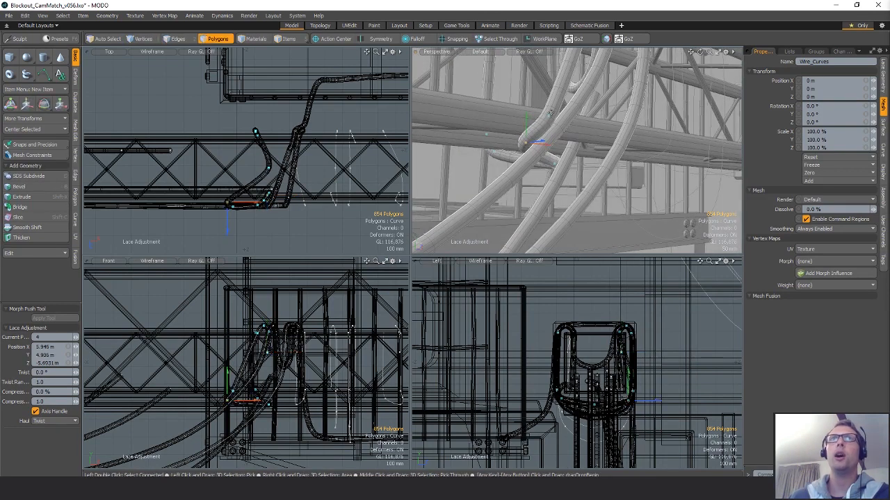
{"action": "left_click_drag", "start_coordinate": [568, 118], "coordinate": [572, 216]}
{"action": "left_click", "coordinate": [528, 165]}
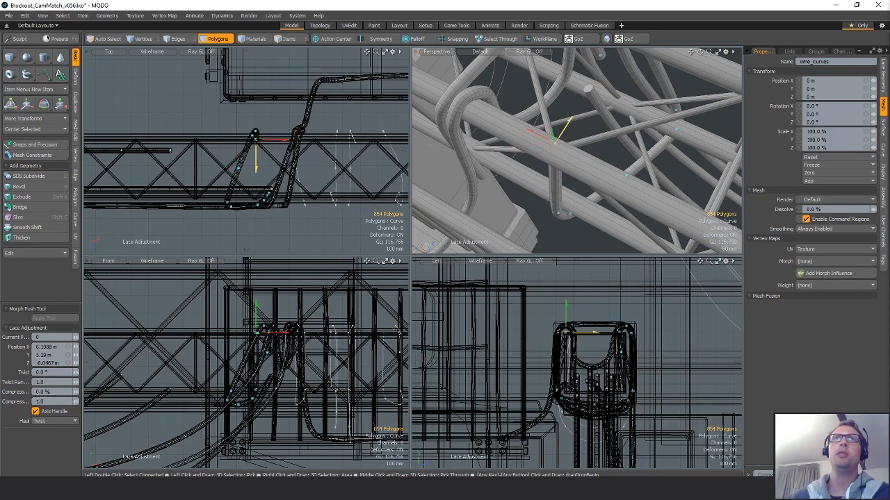
{"action": "left_click_drag", "start_coordinate": [577, 143], "coordinate": [562, 171], "text": "alt"}
{"action": "key", "text": "space"}
{"action": "key", "text": "space"}
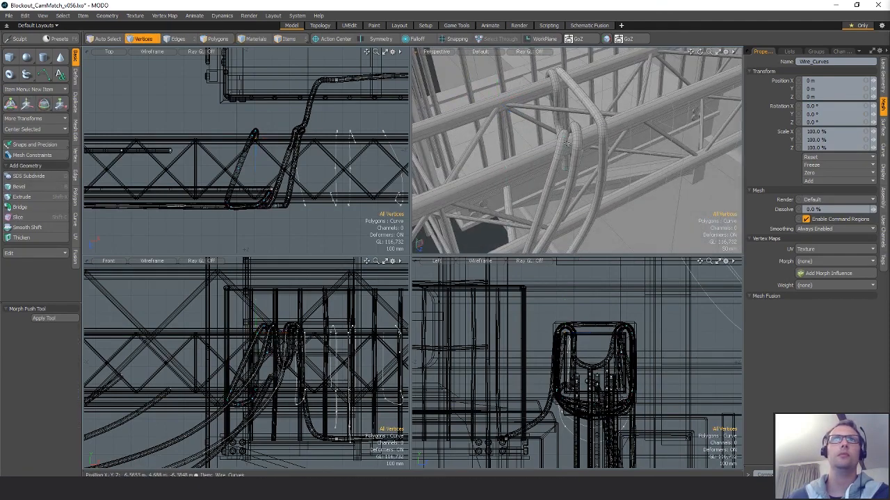
- Copy the adjusted Wire_Lace polygons into the Wire_Wrap_A mesh and set the Wire_Lace guide curve ID to 18
{"action": "key", "text": "2"}
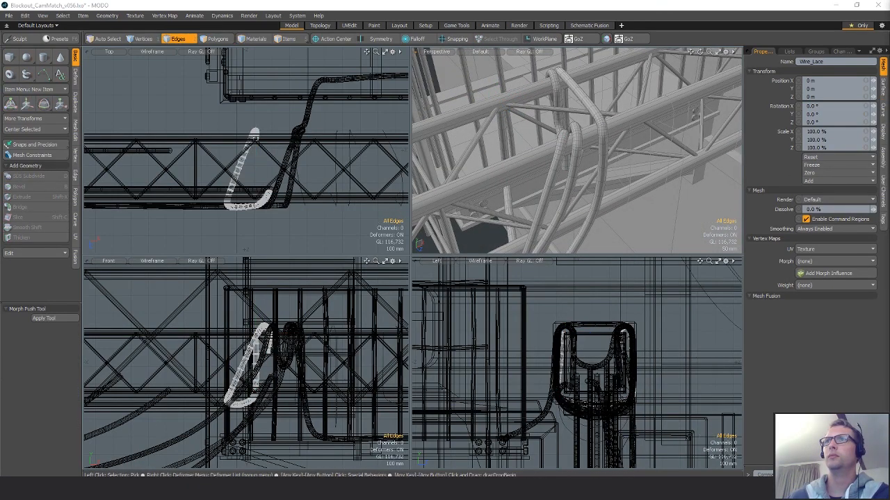
{"action": "key", "text": "space"}
{"action": "key", "text": "space"}
{"action": "left_click", "coordinate": [562, 144]}
{"action": "key", "text": "space"}
{"action": "key", "text": "space"}
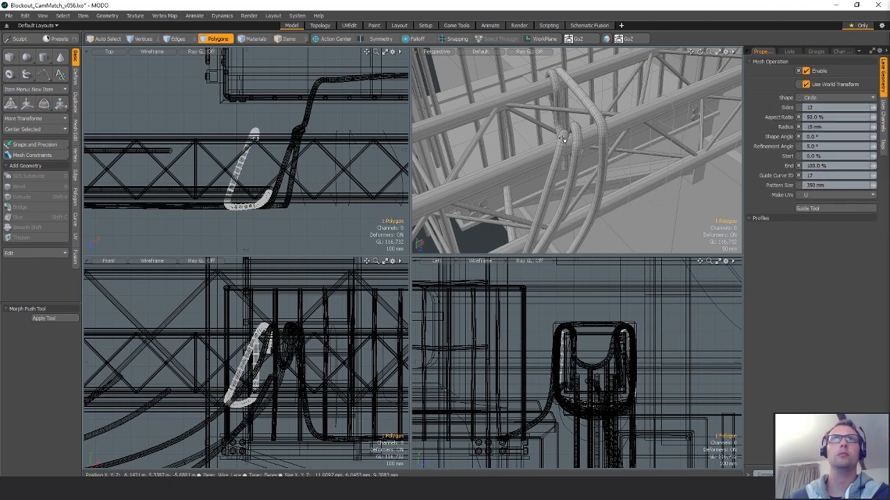
{"action": "double_click", "coordinate": [562, 144]}
{"action": "left_click_drag", "start_coordinate": [563, 144], "coordinate": [571, 137], "text": "alt"}
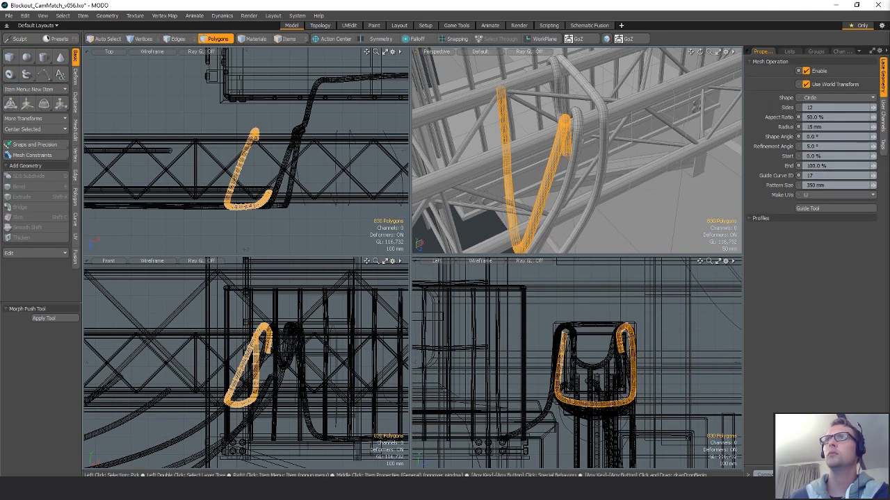
{"action": "left_click_drag", "start_coordinate": [660, 173], "coordinate": [640, 162], "text": "alt"}
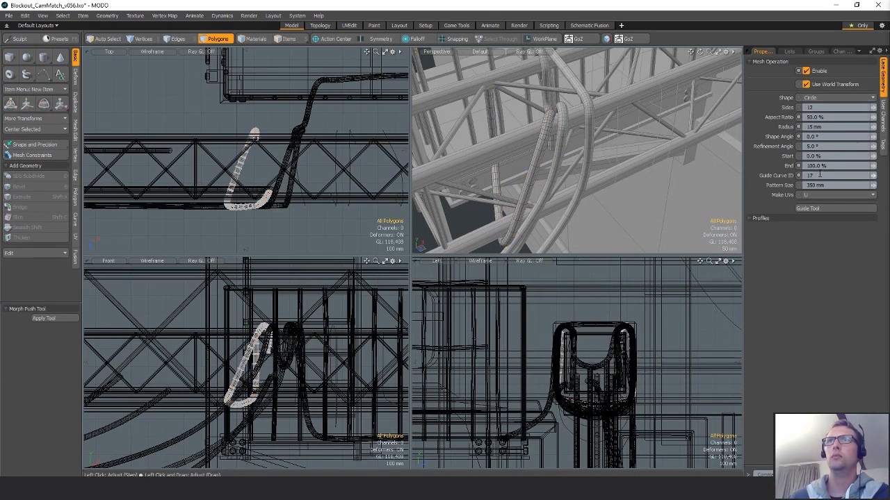
{"action": "type", "text": "18"}
{"action": "key", "text": "Return"}
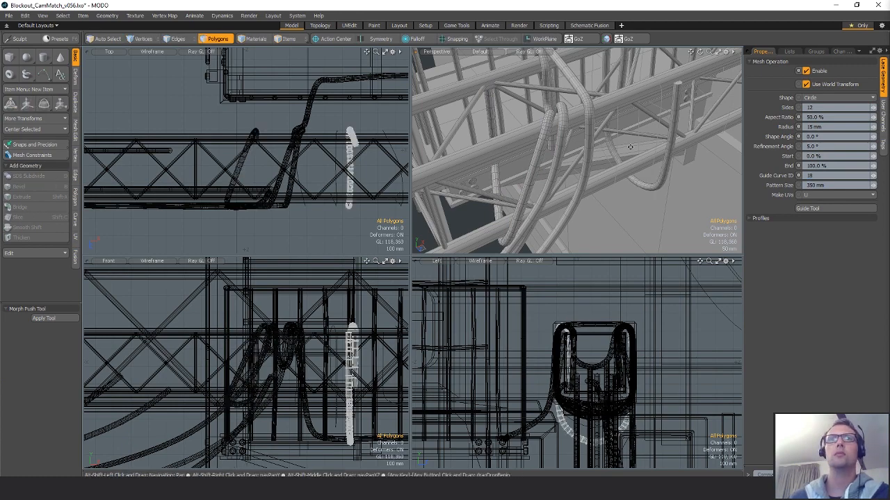
- Duplicate two neighbouring wire wraps within Wire_Wrap_A and move the copies 3.29 m in X to the truss end
{"action": "left_click_drag", "start_coordinate": [668, 153], "coordinate": [518, 173], "text": "alt+shift"}
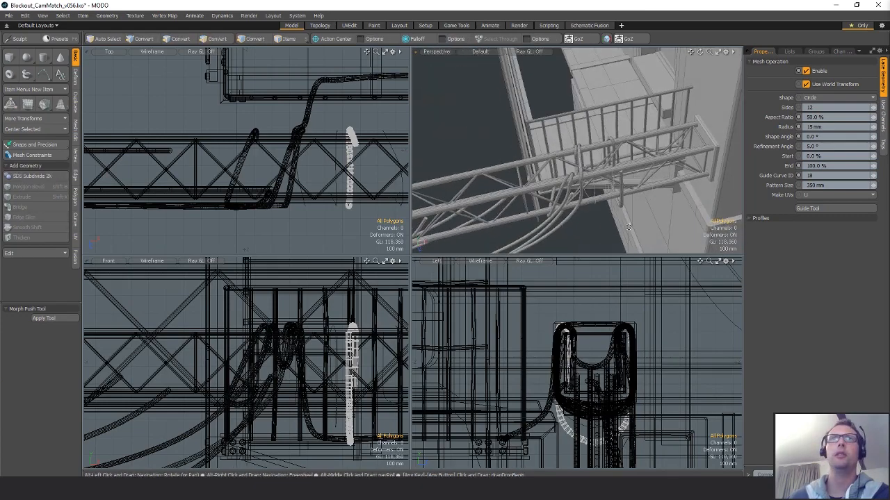
{"action": "left_click_drag", "start_coordinate": [321, 165], "coordinate": [250, 165], "text": "ctrl+alt"}
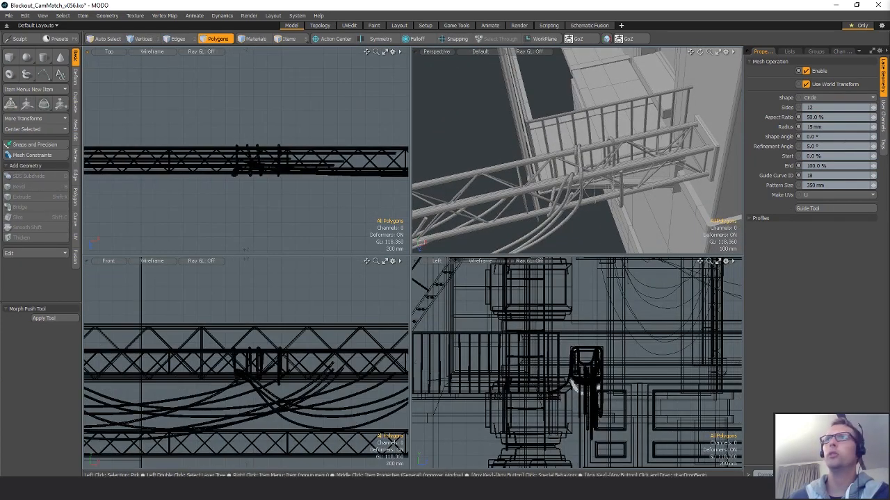
{"action": "left_click_drag", "start_coordinate": [554, 174], "coordinate": [612, 157], "text": "alt+shift"}
{"action": "left_click", "coordinate": [513, 159]}
{"action": "key", "text": "bracketright"}
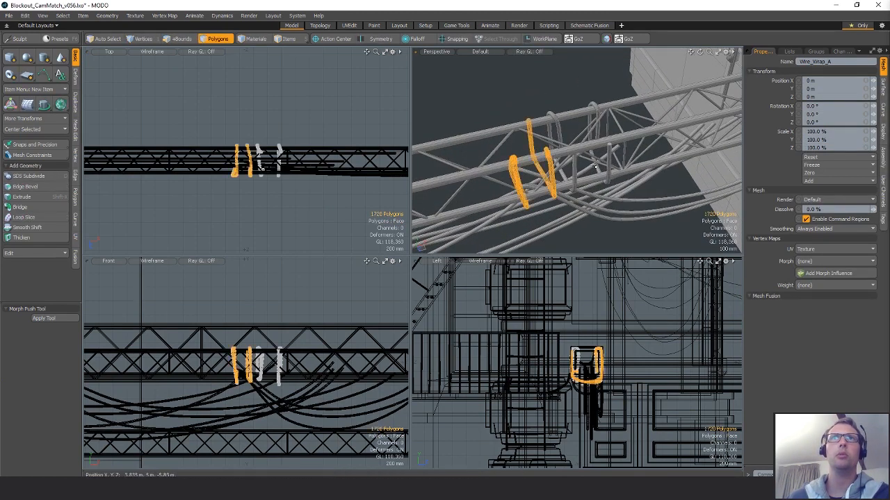
{"action": "left_click_drag", "start_coordinate": [547, 155], "coordinate": [588, 232], "text": "alt"}
{"action": "scroll", "coordinate": [375, 139], "scroll_direction": "down", "scroll_amount": 3}
{"action": "mouse_move", "coordinate": [349, 147]}
{"action": "left_mouse_down", "text": "alt+shift"}
{"action": "mouse_move", "coordinate": [246, 157]}
{"action": "mouse_move", "coordinate": [380, 156]}
{"action": "mouse_move", "coordinate": [361, 157]}
{"action": "left_mouse_up", "text": "alt+shift"}
{"action": "key", "text": "ctrl"}
{"action": "key", "text": "ctrl+v"}
{"action": "key", "text": "w"}
{"action": "key", "text": "shift+a"}
{"action": "mouse_move", "coordinate": [582, 175]}
{"action": "left_mouse_down", "text": "alt"}
{"action": "mouse_move", "coordinate": [590, 165]}
{"action": "mouse_move", "coordinate": [565, 168]}
{"action": "mouse_move", "coordinate": [665, 145]}
{"action": "mouse_move", "coordinate": [607, 154]}
{"action": "mouse_move", "coordinate": [572, 183]}
{"action": "left_mouse_up", "text": "alt"}
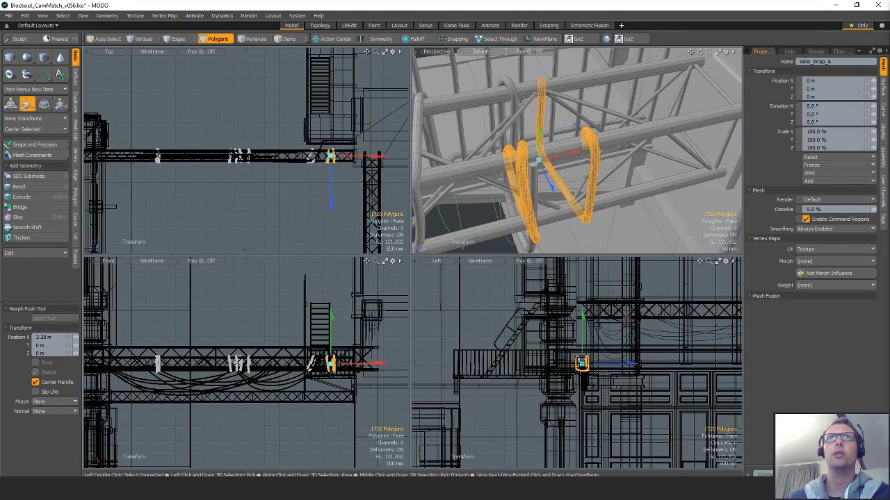
- Select the 830-polygon wrap of the pasted pair and move it -302 mm in X to the other side of its neighbour
{"action": "key", "text": "q"}
{"action": "left_click", "coordinate": [595, 158]}
{"action": "double_click", "coordinate": [595, 159]}
{"action": "key", "text": "shift+a"}
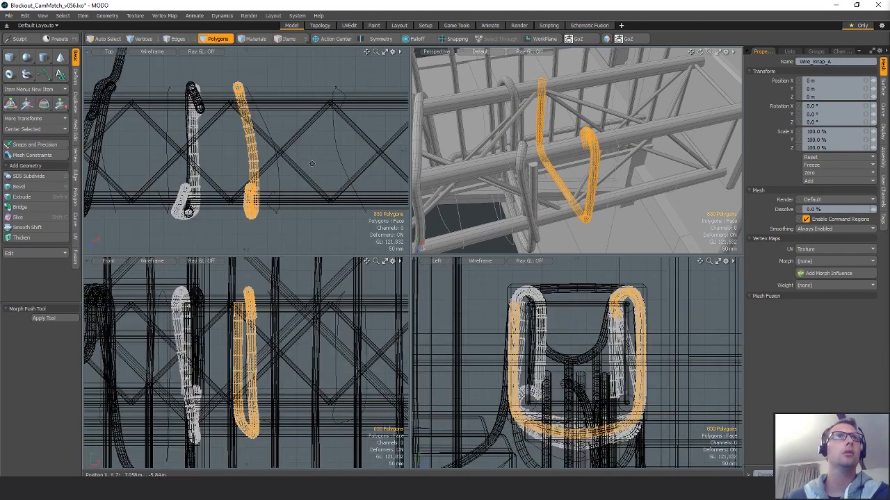
{"action": "scroll", "coordinate": [300, 146], "scroll_direction": "down", "scroll_amount": 2}
{"action": "key", "text": "w"}
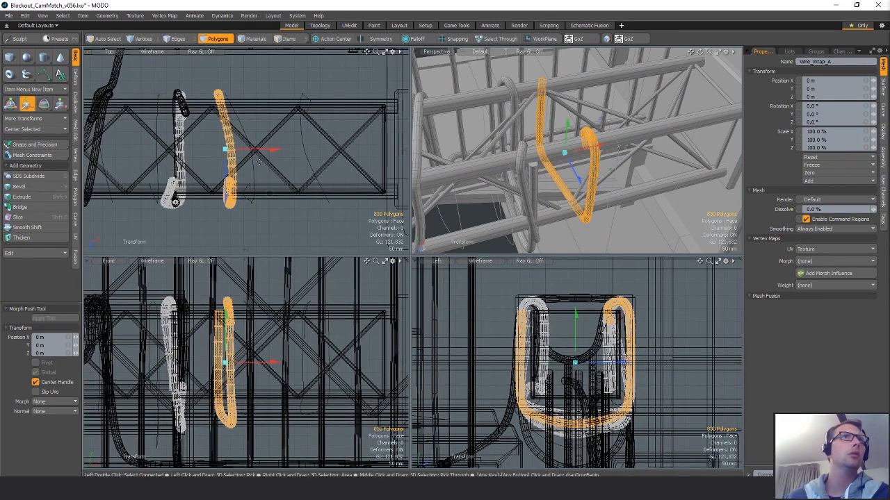
{"action": "left_click_drag", "start_coordinate": [246, 149], "coordinate": [197, 150]}
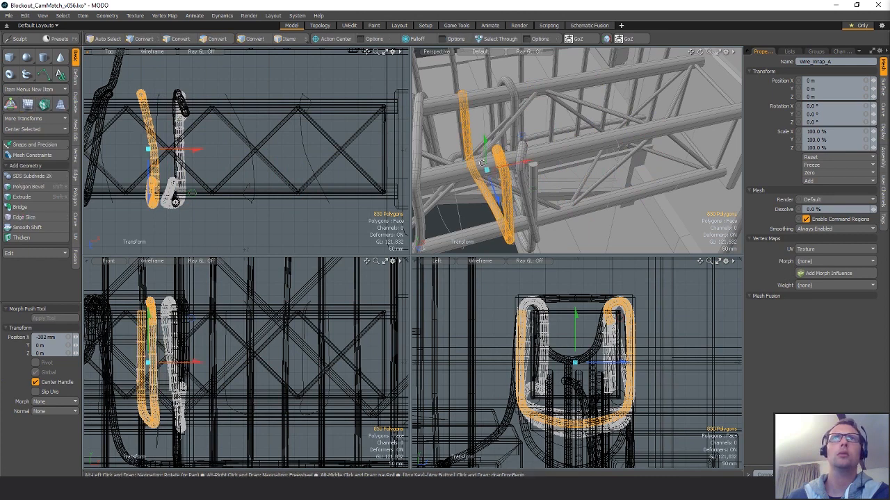
{"action": "left_click_drag", "start_coordinate": [523, 157], "coordinate": [577, 167], "text": "alt"}
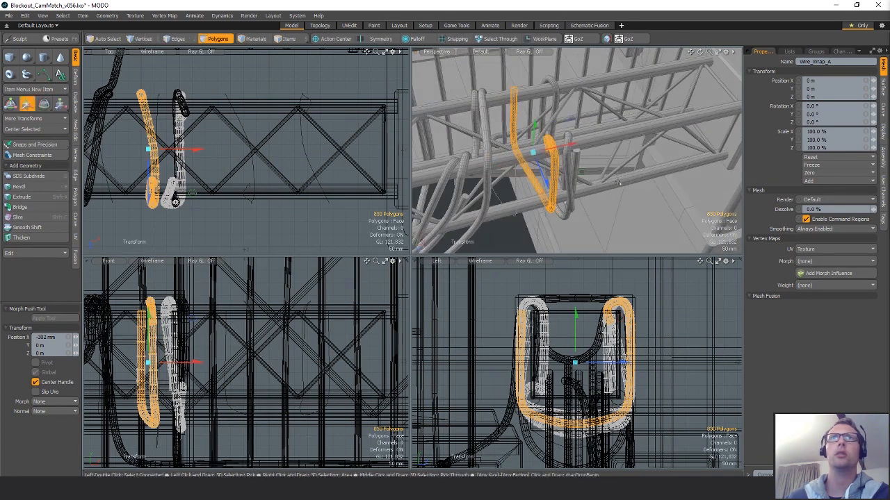
- Duplicate the neighbouring 890-polygon wrap and move the copy 478 mm in X toward the truss end
{"action": "key", "text": "space"}
{"action": "double_click", "coordinate": [569, 168]}
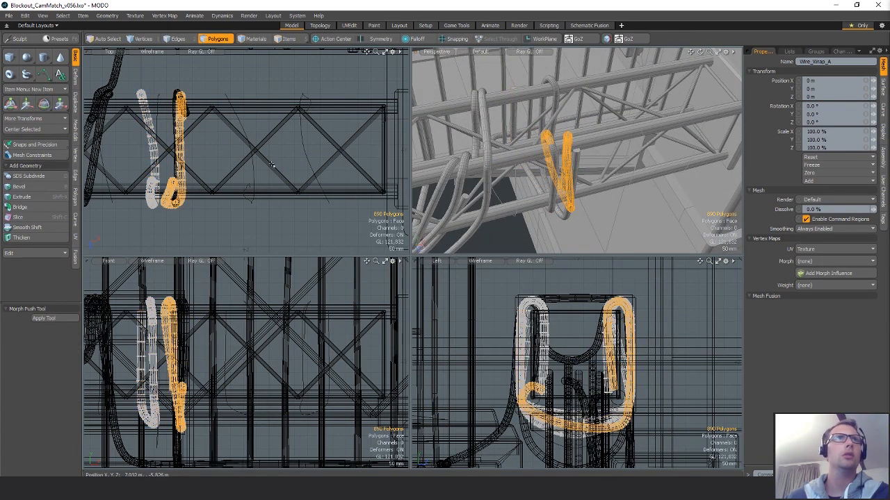
{"action": "left_click_drag", "start_coordinate": [274, 159], "coordinate": [270, 168], "text": "alt+shift"}
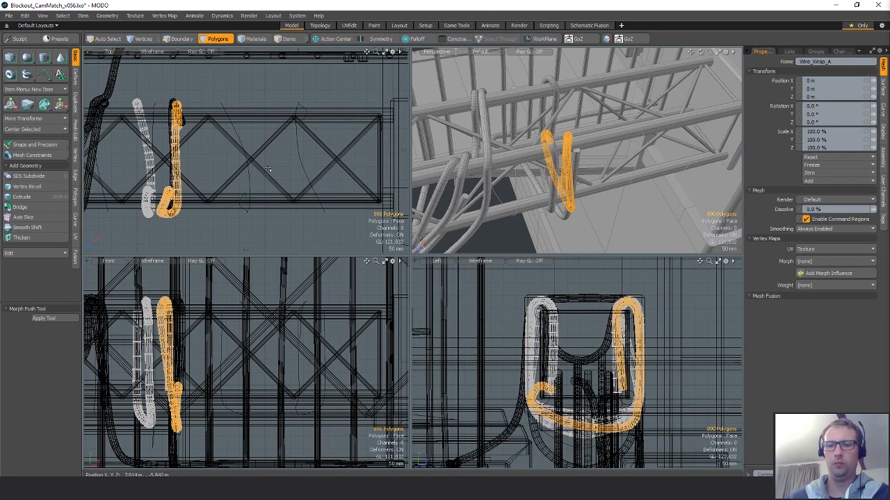
{"action": "key", "text": "w"}
{"action": "left_click_drag", "start_coordinate": [198, 158], "coordinate": [282, 163]}
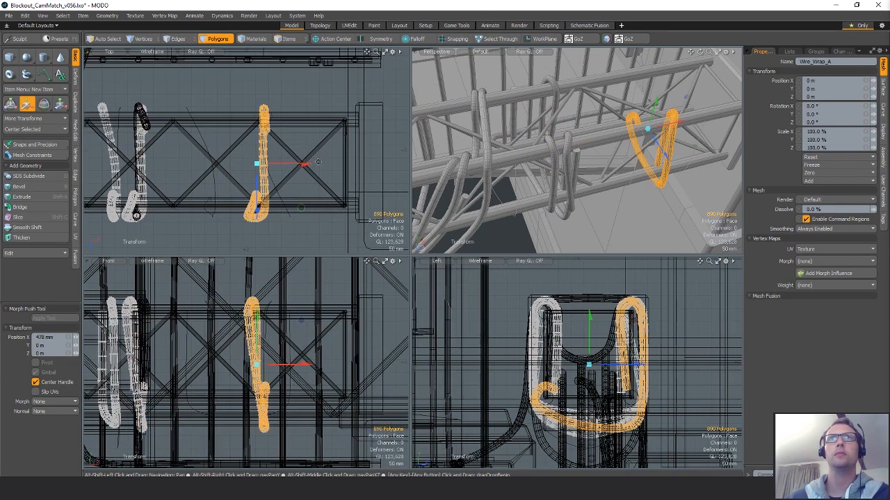
- Rotate the copied wrap -165° about Y, then shift it 76 mm in X
{"action": "key", "text": "e"}
{"action": "left_click_drag", "start_coordinate": [280, 116], "coordinate": [246, 218], "text": "ctrl"}
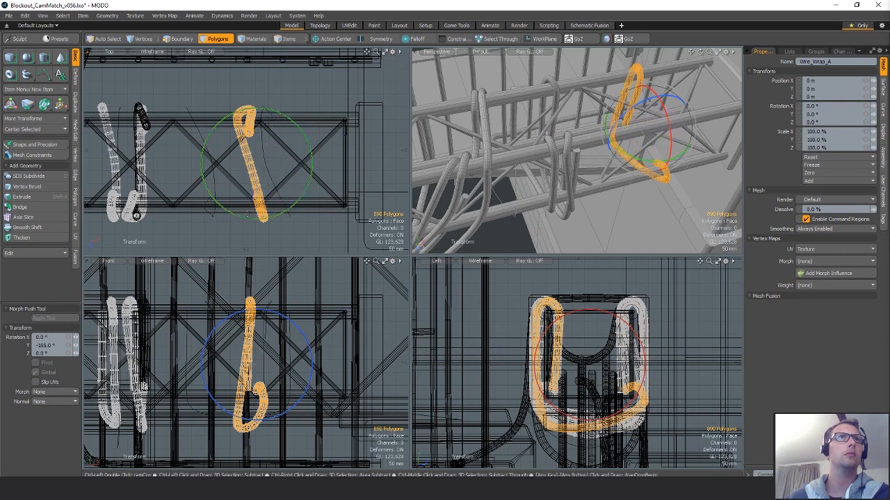
{"action": "key", "text": "w"}
{"action": "left_click_drag", "start_coordinate": [276, 167], "coordinate": [297, 166]}
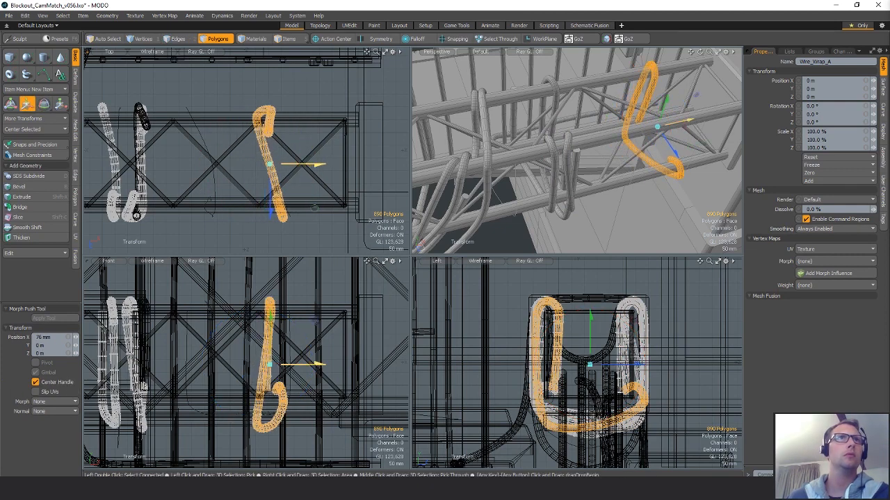
{"action": "key", "text": "q"}
- Duplicate the 830-polygon wrap, place the copy midway toward the rotated wrap along X, and clear the selection
{"action": "left_click_drag", "start_coordinate": [208, 162], "coordinate": [280, 157], "text": "alt+shift"}
{"action": "left_click_drag", "start_coordinate": [280, 157], "coordinate": [246, 157], "text": "ctrl+alt"}
{"action": "double_click", "coordinate": [188, 160]}
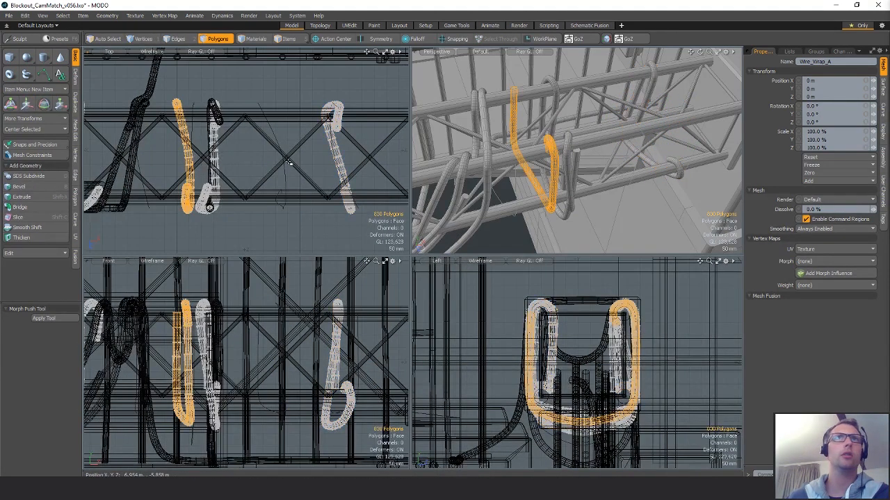
{"action": "key", "text": "w"}
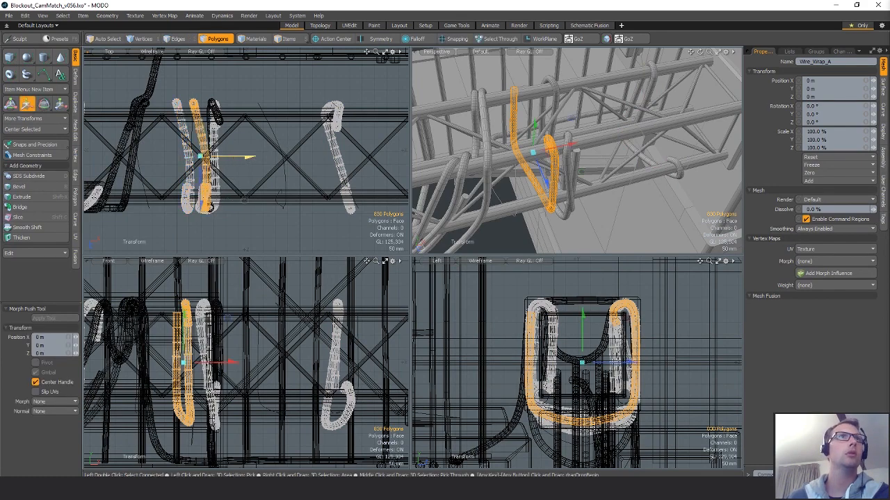
{"action": "left_click_drag", "start_coordinate": [236, 159], "coordinate": [321, 160]}
{"action": "key", "text": "q"}
{"action": "key", "text": "Escape"}
{"action": "scroll", "coordinate": [355, 130], "scroll_direction": "down", "scroll_amount": 2}
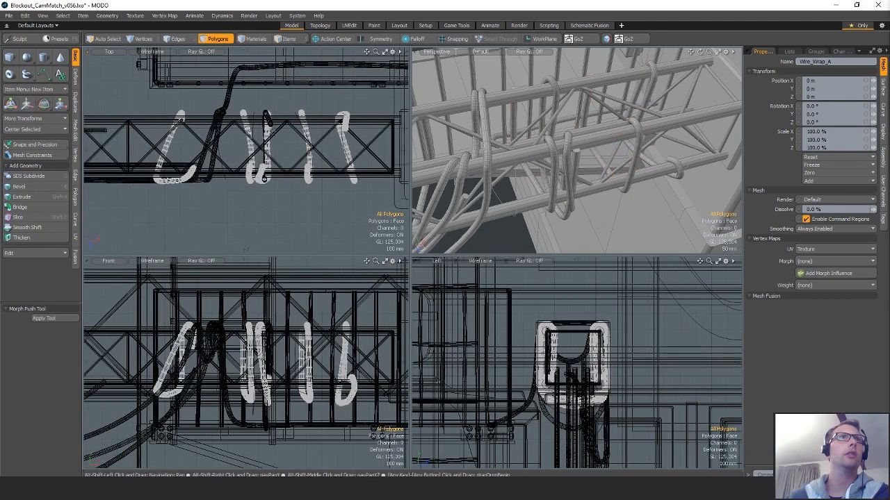
{"action": "left_click_drag", "start_coordinate": [581, 84], "coordinate": [588, 229], "text": "alt"}
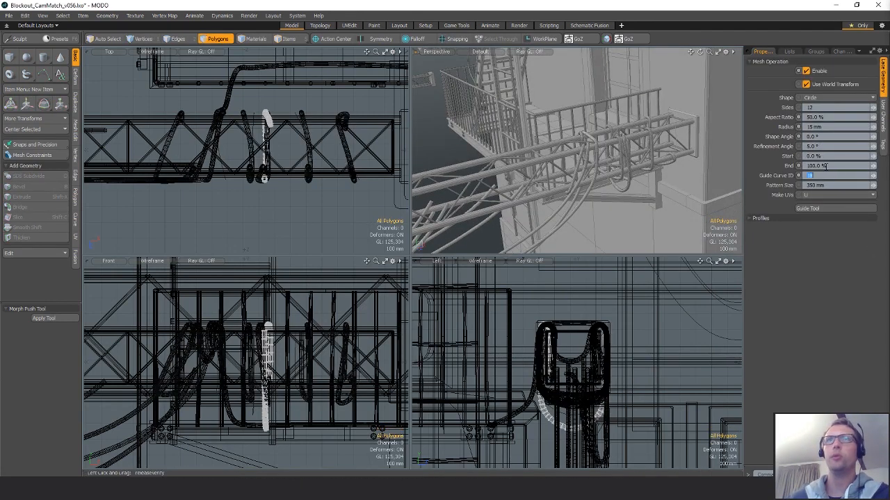
- Step the lace geometry's guide curve ID through 19, 20, 21 and 22, ending at 23
{"action": "type", "text": "19"}
{"action": "key", "text": "Return"}
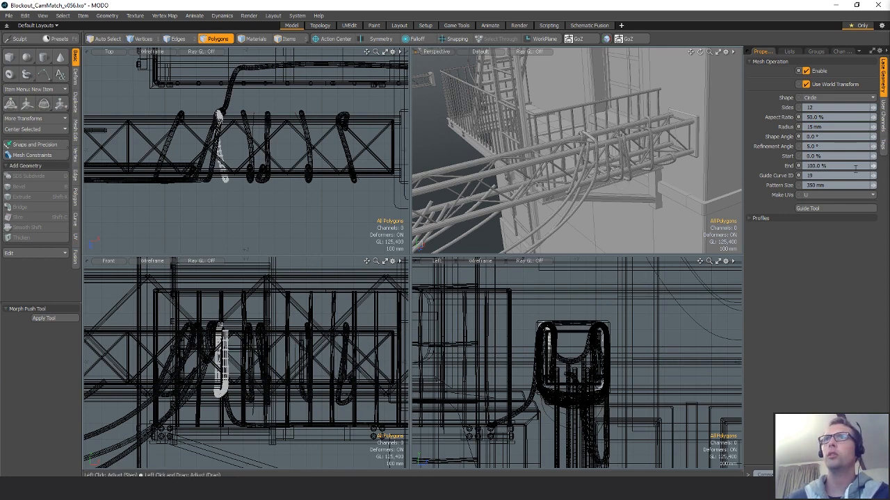
{"action": "type", "text": "20"}
{"action": "key", "text": "Return"}
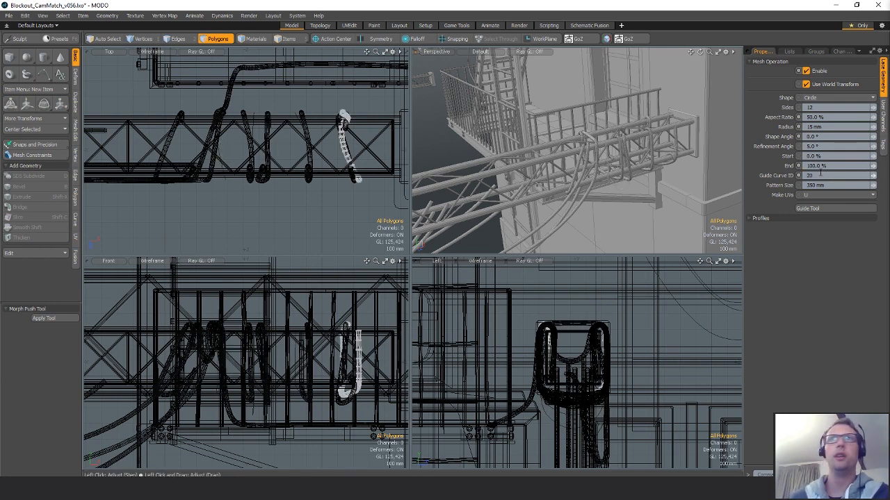
{"action": "left_click", "coordinate": [823, 176]}
{"action": "key", "text": "Return"}
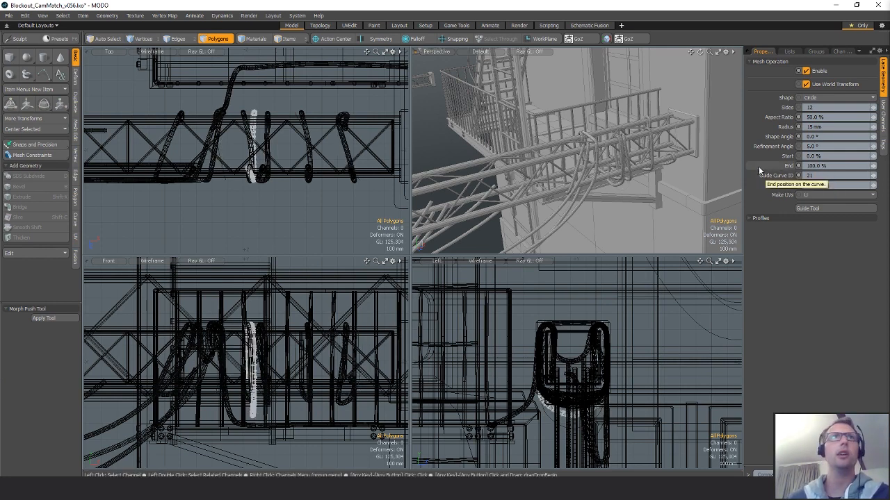
{"action": "left_click", "coordinate": [805, 176]}
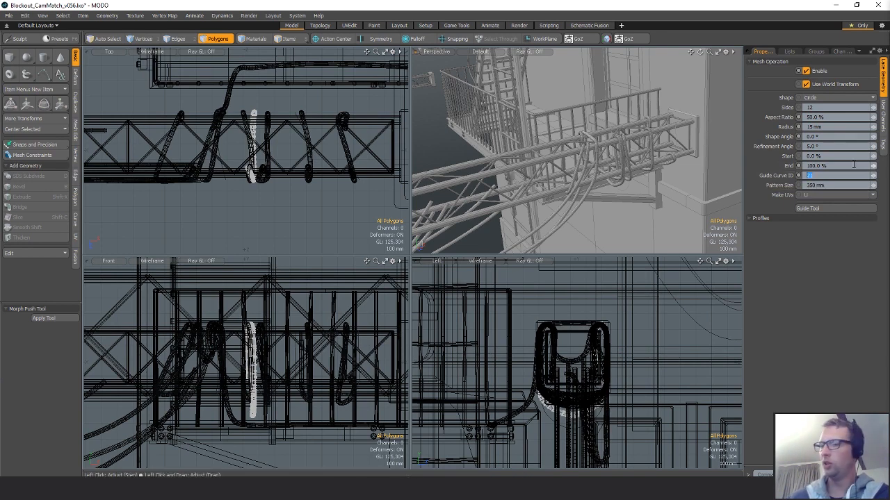
{"action": "type", "text": "22"}
{"action": "key", "text": "Return"}
{"action": "left_click", "coordinate": [826, 176]}
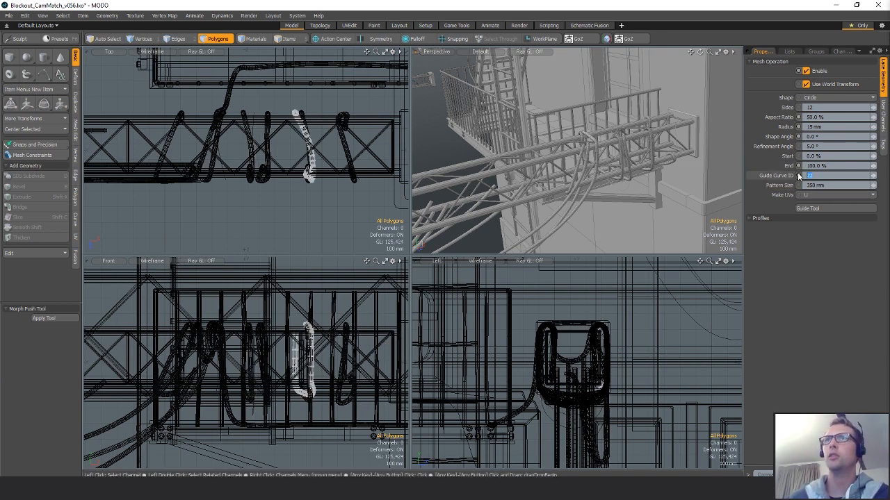
{"action": "type", "text": "23"}
{"action": "key", "text": "Return"}
- Select the whole hanging wire under the crossing truss and copy it into a new mesh named Wire_Group_D
{"action": "scroll", "coordinate": [283, 159], "scroll_direction": "down", "scroll_amount": 6}
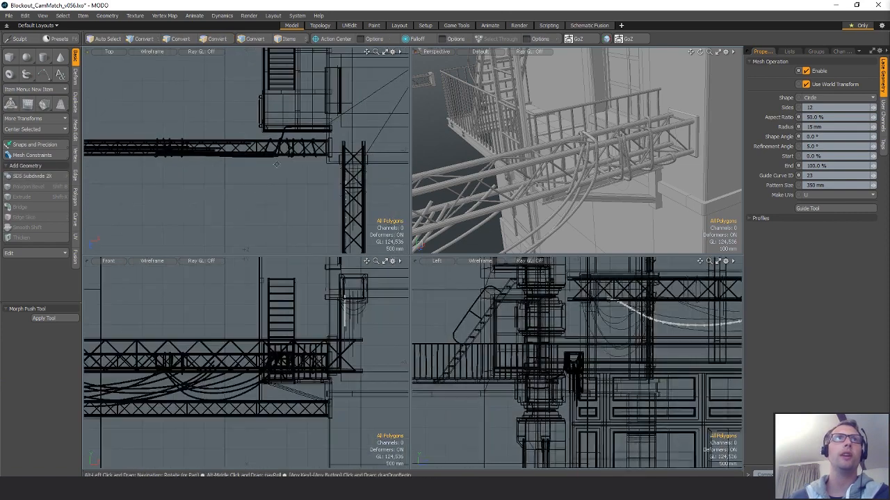
{"action": "left_click_drag", "start_coordinate": [283, 159], "coordinate": [219, 81], "text": "alt+shift"}
{"action": "left_click_drag", "start_coordinate": [584, 139], "coordinate": [626, 216], "text": "alt"}
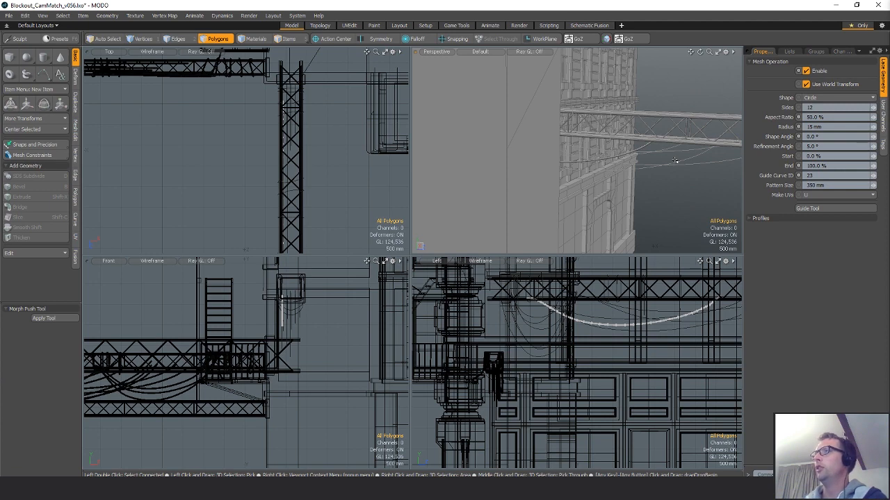
{"action": "left_click_drag", "start_coordinate": [594, 149], "coordinate": [632, 180], "text": "alt"}
{"action": "double_click", "coordinate": [549, 176]}
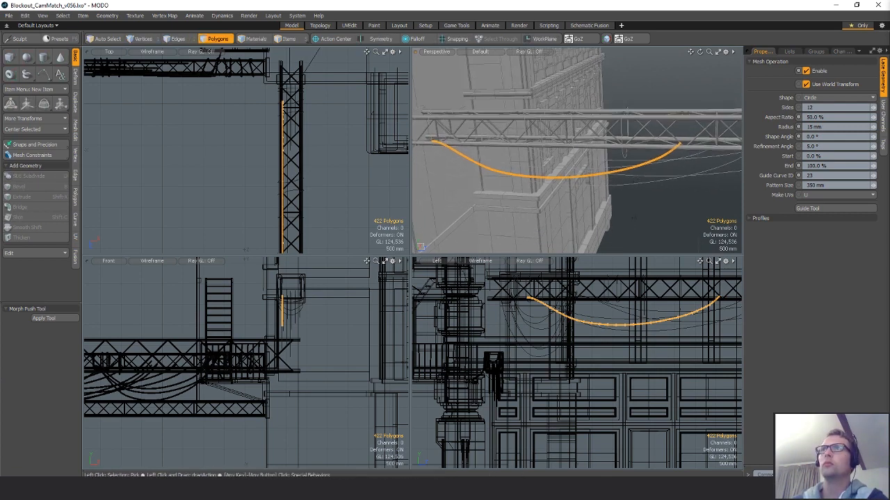
{"action": "key", "text": "n"}
{"action": "key", "text": "ctrl+v"}
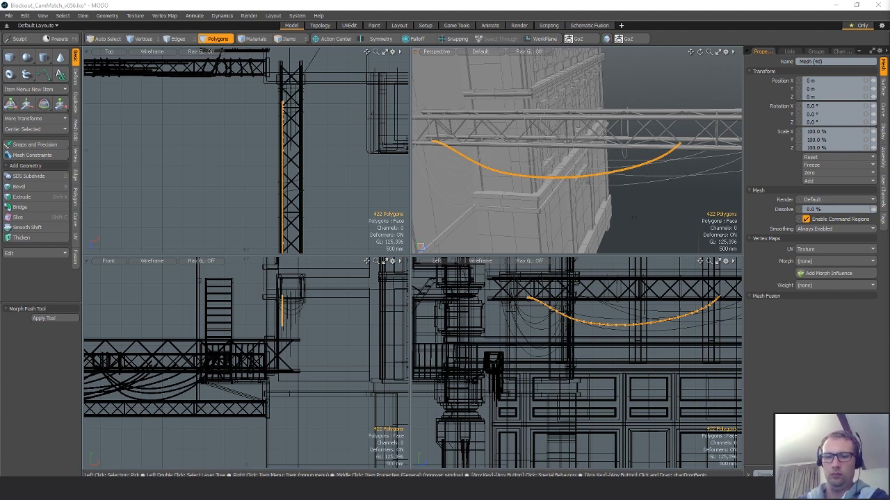
{"action": "key", "text": "Return"}
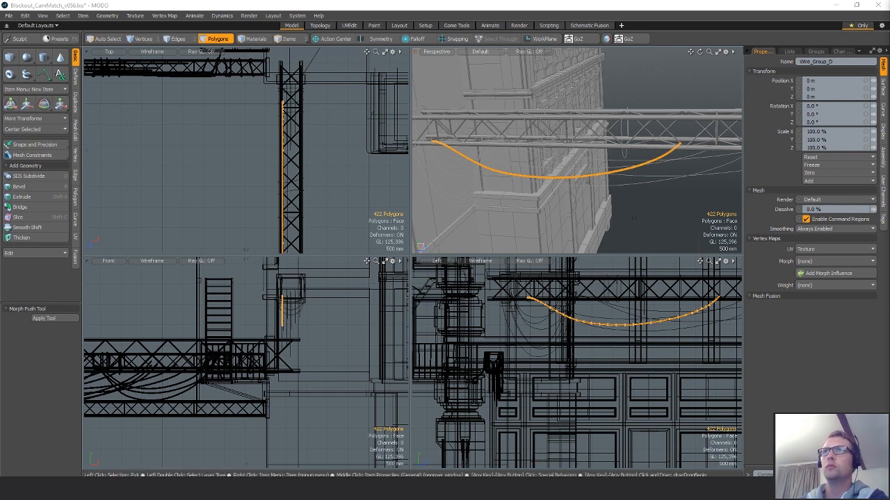
- Set the Wire_Lace guide curve ID to 24 and copy the resulting hanging wire into Wire_Group_D
{"action": "left_click", "coordinate": [632, 218]}
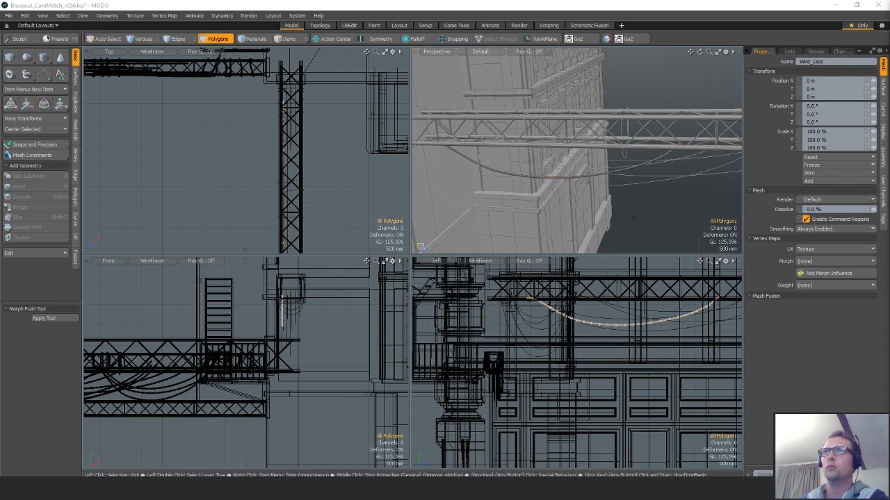
{"action": "left_click", "coordinate": [819, 176]}
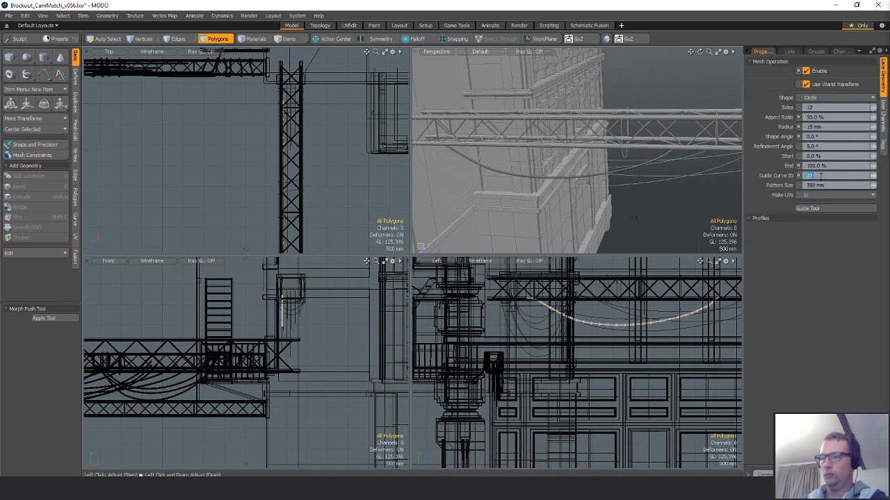
{"action": "type", "text": "24"}
{"action": "key", "text": "Return"}
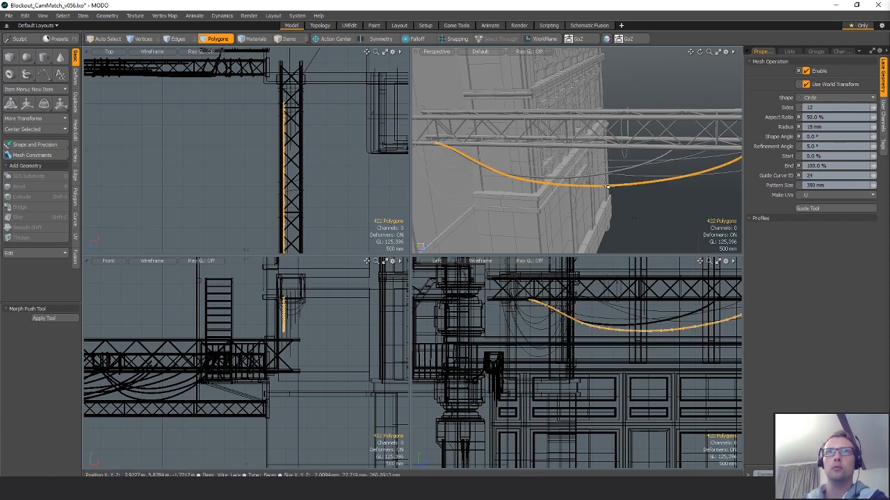
{"action": "left_click_drag", "start_coordinate": [707, 206], "coordinate": [688, 203], "text": "alt"}
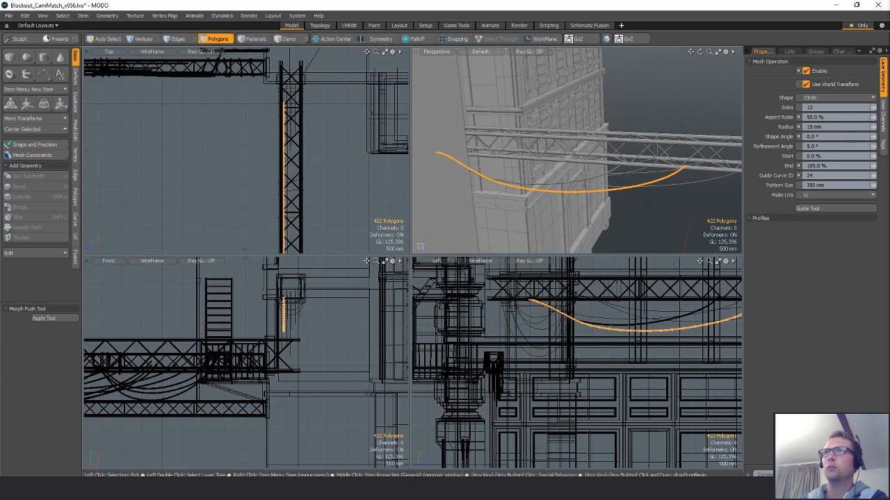
{"action": "double_click", "coordinate": [645, 189]}
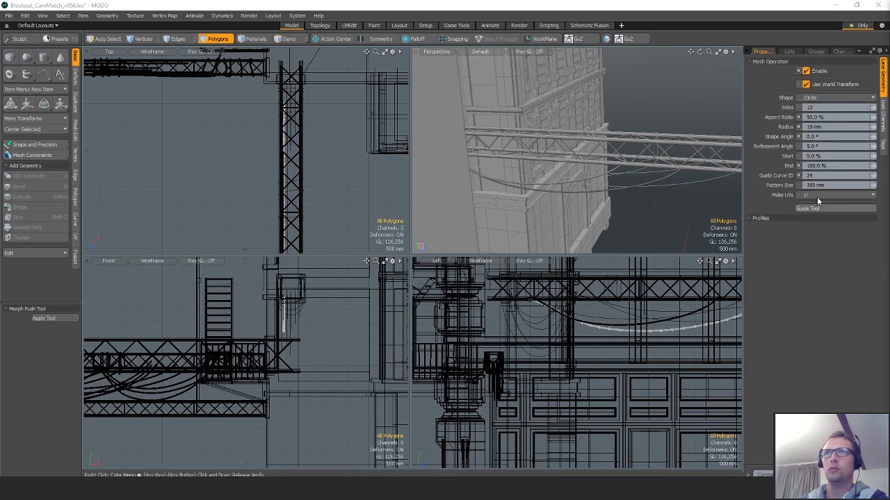
- Set the guide curve ID to 25 and copy that hanging wire into Wire_Group_D
{"action": "left_click", "coordinate": [816, 177]}
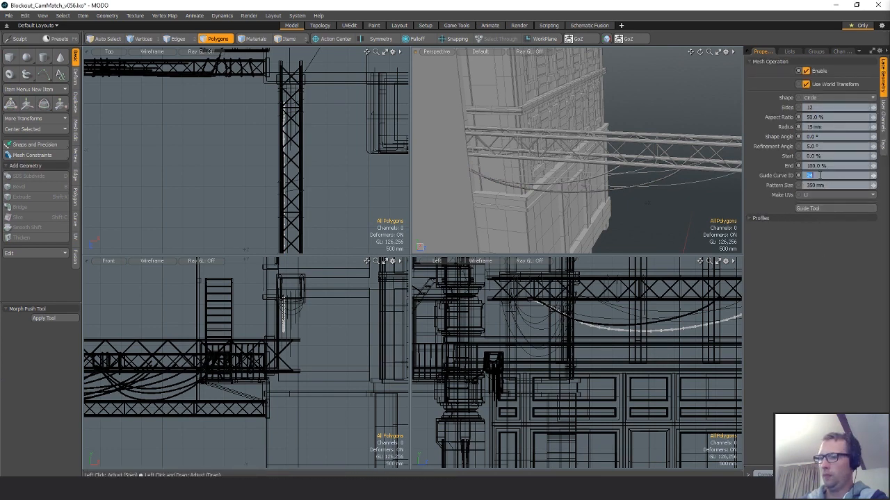
{"action": "key", "text": "Return"}
{"action": "double_click", "coordinate": [546, 178]}
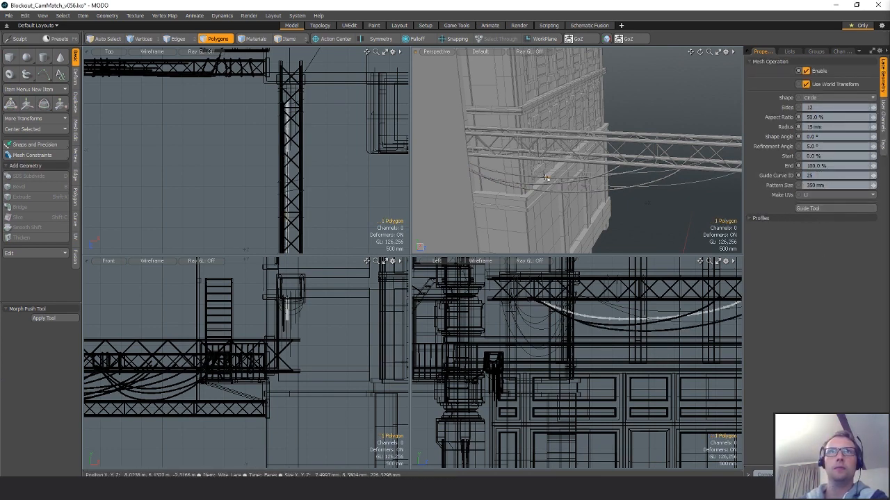
{"action": "key", "text": "ctrl+c"}
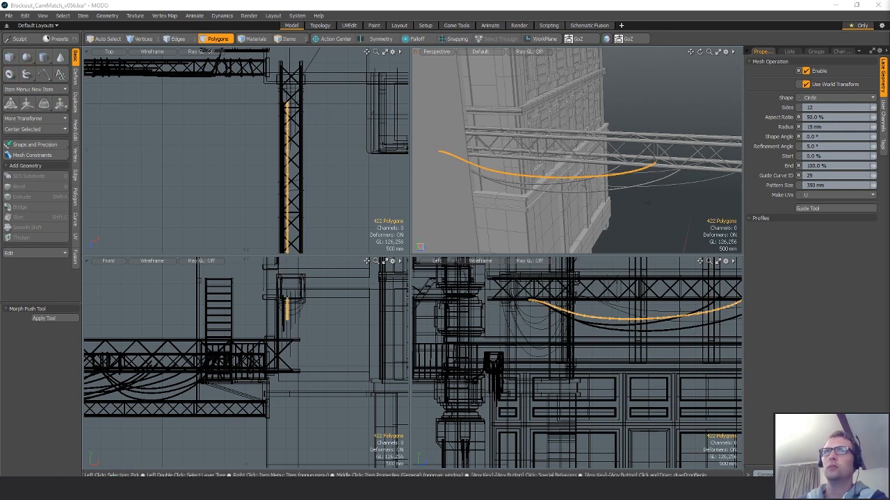
{"action": "left_click", "coordinate": [617, 152]}
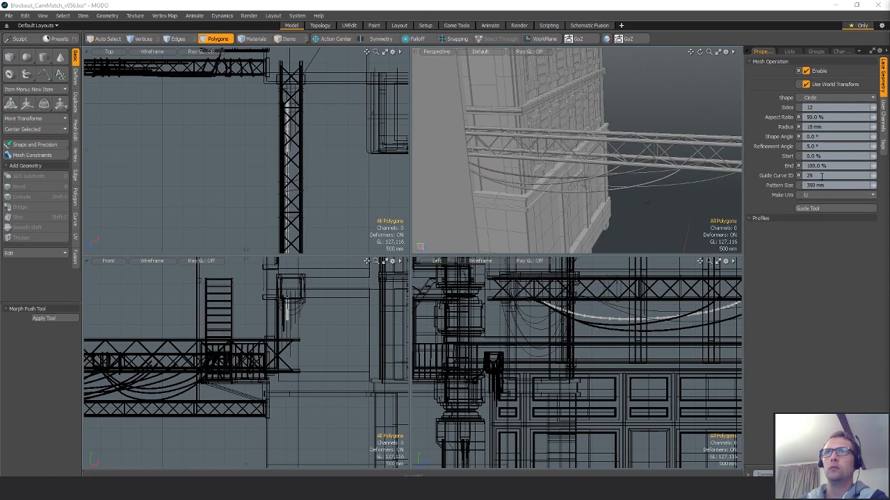
- Set the guide curve ID to 26 and copy that hanging wire into Wire_Group_D
{"action": "left_click", "coordinate": [829, 177]}
{"action": "type", "text": "26"}
{"action": "key", "text": "Return"}
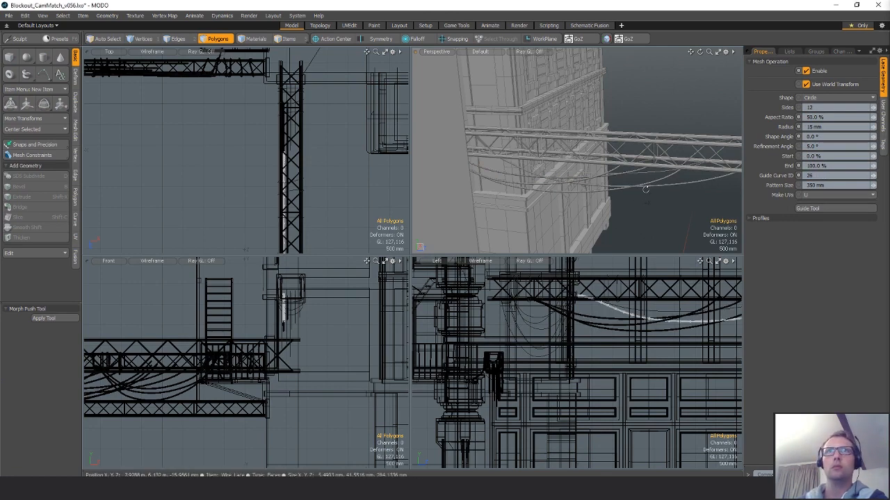
{"action": "left_click_drag", "start_coordinate": [644, 188], "coordinate": [679, 186], "text": "alt"}
{"action": "left_click", "coordinate": [631, 168]}
{"action": "double_click", "coordinate": [631, 169]}
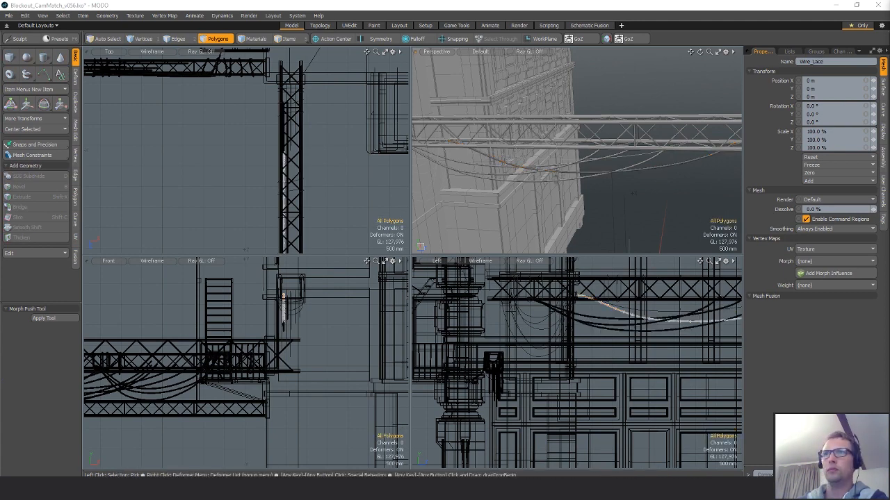
- Set the guide curve ID to 27 and copy that hanging wire into Wire_Group_D
{"action": "left_click", "coordinate": [818, 176]}
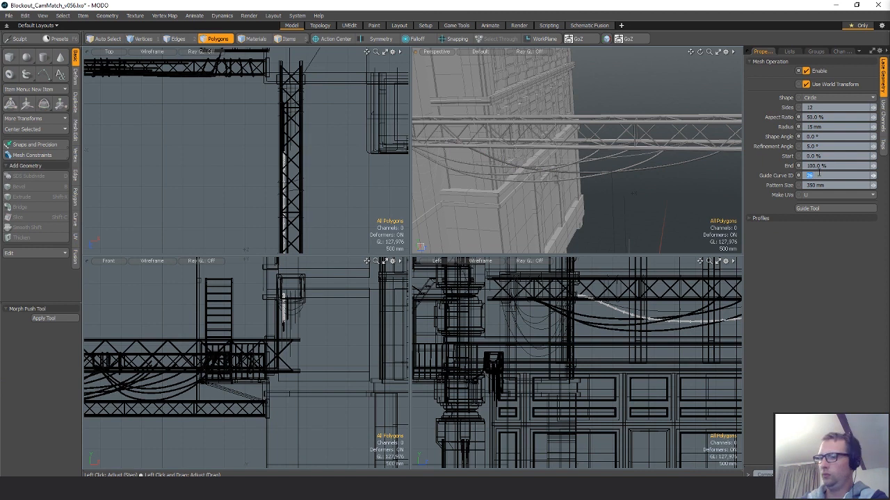
{"action": "type", "text": "27"}
{"action": "key", "text": "Return"}
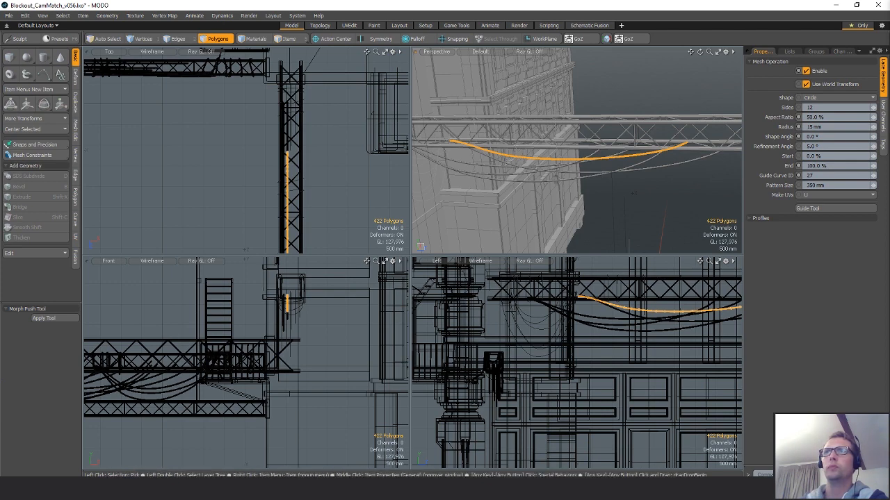
{"action": "key", "text": "space"}
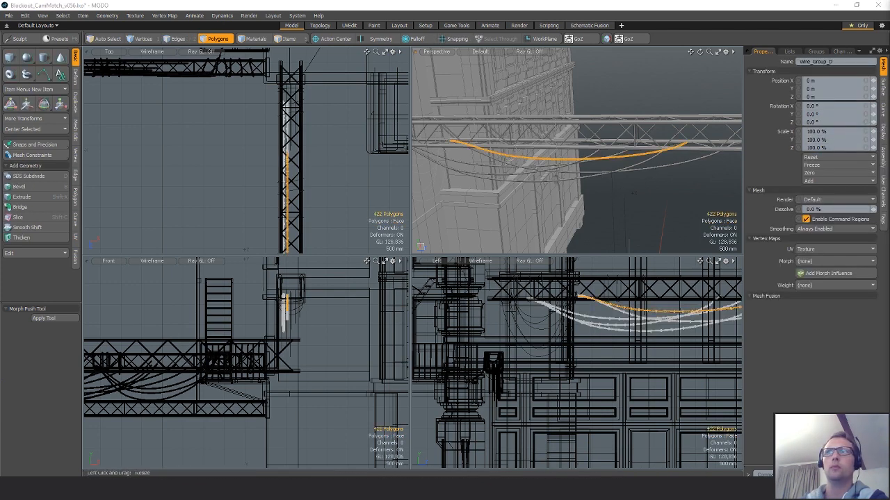
{"action": "key", "text": "ctrl+z"}
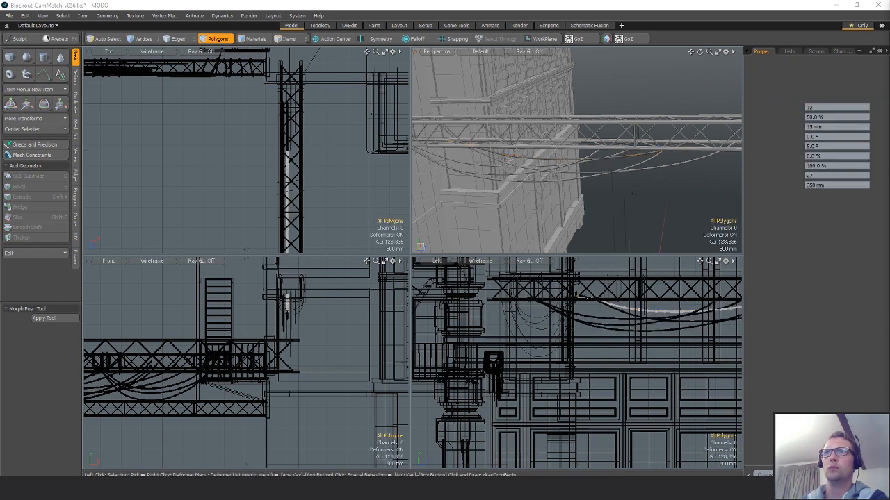
- Set the Wire_Lace guide curve ID to 28 to build the wire looped around the truss
{"action": "left_click", "coordinate": [818, 176]}
{"action": "type", "text": "2"}
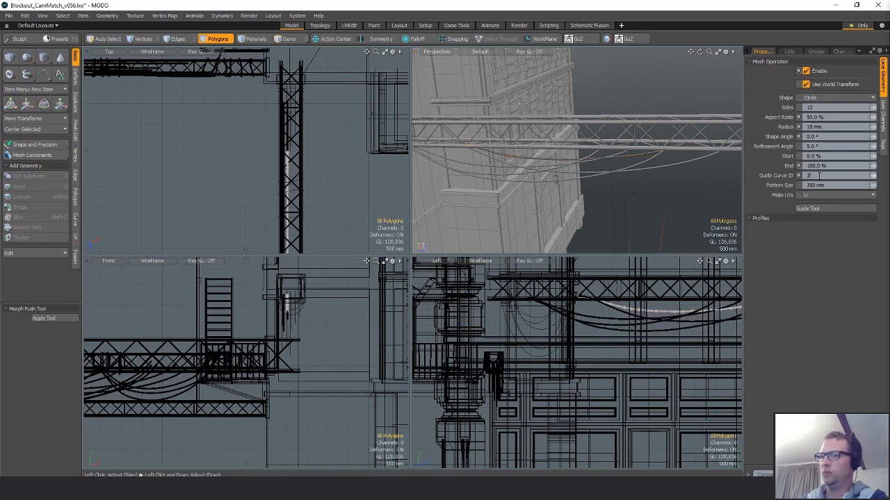
{"action": "type", "text": "8"}
{"action": "key", "text": "Return"}
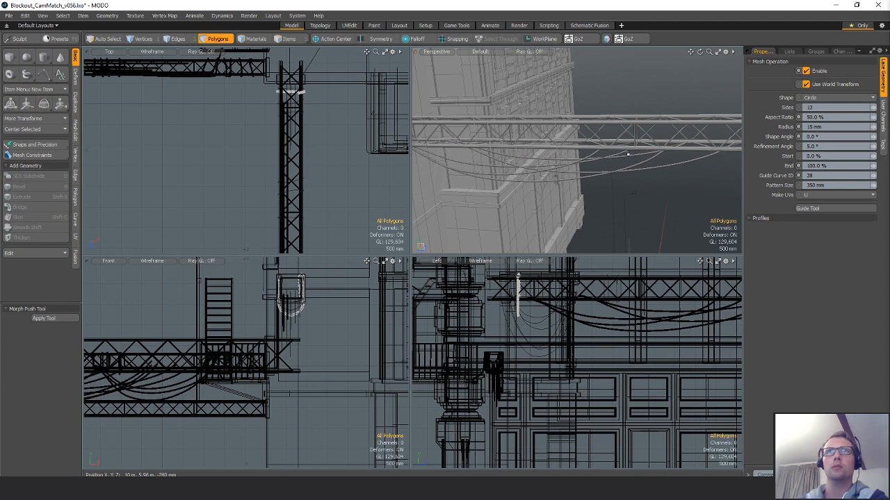
- Start the lace Guide Tool on the looped wire and select a guide point on its curve for adjustment
{"action": "right_click_drag", "start_coordinate": [337, 119], "coordinate": [355, 78]}
{"action": "key", "text": "shift+a"}
{"action": "mouse_move", "coordinate": [616, 171]}
{"action": "left_mouse_down", "text": "alt"}
{"action": "mouse_move", "coordinate": [634, 182]}
{"action": "mouse_move", "coordinate": [582, 224]}
{"action": "mouse_move", "coordinate": [616, 192]}
{"action": "mouse_move", "coordinate": [598, 146]}
{"action": "mouse_move", "coordinate": [695, 79]}
{"action": "mouse_move", "coordinate": [604, 72]}
{"action": "left_mouse_up", "text": "alt"}
{"action": "mouse_move", "coordinate": [594, 74]}
{"action": "left_mouse_down", "text": "alt"}
{"action": "mouse_move", "coordinate": [573, 55]}
{"action": "mouse_move", "coordinate": [556, 66]}
{"action": "mouse_move", "coordinate": [591, 83]}
{"action": "left_mouse_up", "text": "alt"}
{"action": "left_click", "coordinate": [814, 209]}
{"action": "left_click_drag", "start_coordinate": [576, 152], "coordinate": [585, 99], "text": "alt"}
{"action": "left_click_drag", "start_coordinate": [584, 100], "coordinate": [656, 116], "text": "alt"}
{"action": "left_click", "coordinate": [526, 139]}
{"action": "left_click_drag", "start_coordinate": [561, 164], "coordinate": [581, 215], "text": "alt+shift"}
{"action": "key", "text": "3"}
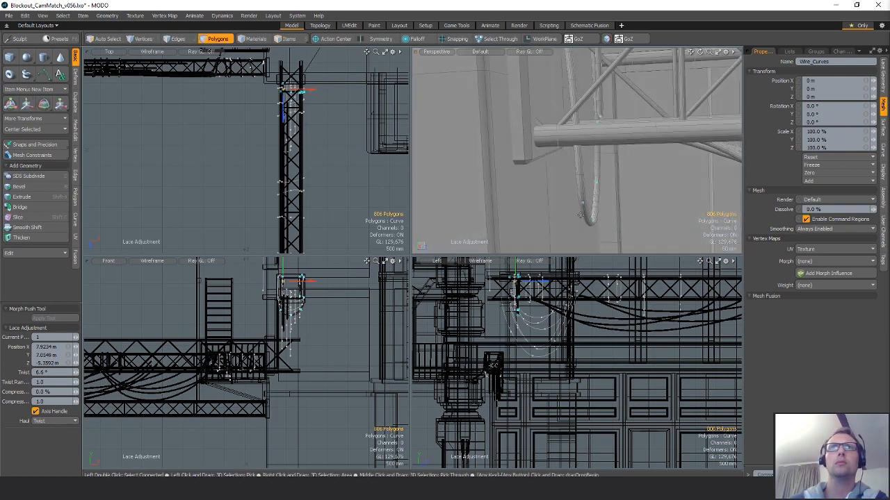
- Lower the looped wire's guide point 7 about 16 mm in Y onto the truss tube, to 7.2019 m
{"action": "left_click", "coordinate": [583, 203]}
{"action": "left_click_drag", "start_coordinate": [480, 306], "coordinate": [545, 347], "text": "ctrl+alt"}
{"action": "left_click_drag", "start_coordinate": [545, 347], "coordinate": [584, 349], "text": "ctrl+alt"}
{"action": "mouse_move", "coordinate": [584, 167]}
{"action": "left_mouse_down", "text": "alt"}
{"action": "mouse_move", "coordinate": [559, 177]}
{"action": "mouse_move", "coordinate": [587, 171]}
{"action": "mouse_move", "coordinate": [554, 193]}
{"action": "mouse_move", "coordinate": [594, 149]}
{"action": "mouse_move", "coordinate": [584, 172]}
{"action": "left_mouse_up", "text": "alt"}
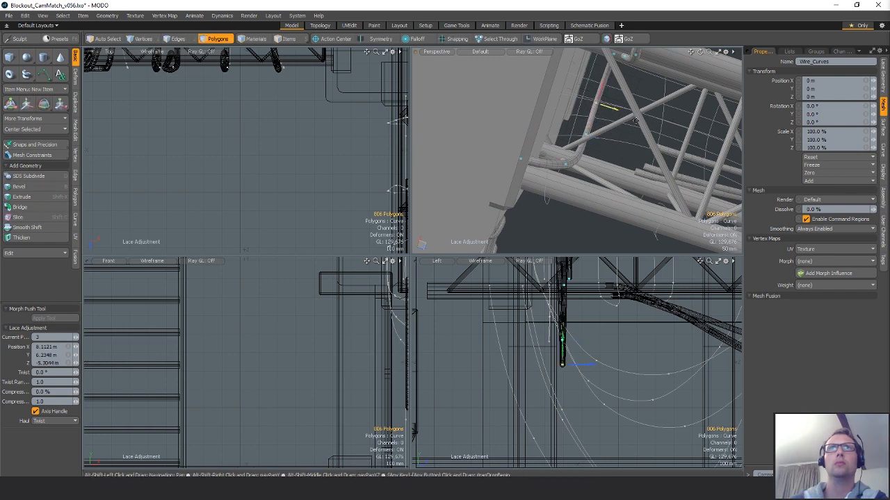
{"action": "mouse_move", "coordinate": [598, 104]}
{"action": "left_mouse_down", "text": "alt"}
{"action": "mouse_move", "coordinate": [587, 107]}
{"action": "mouse_move", "coordinate": [604, 175]}
{"action": "mouse_move", "coordinate": [566, 109]}
{"action": "mouse_move", "coordinate": [584, 90]}
{"action": "mouse_move", "coordinate": [596, 96]}
{"action": "left_mouse_up", "text": "alt"}
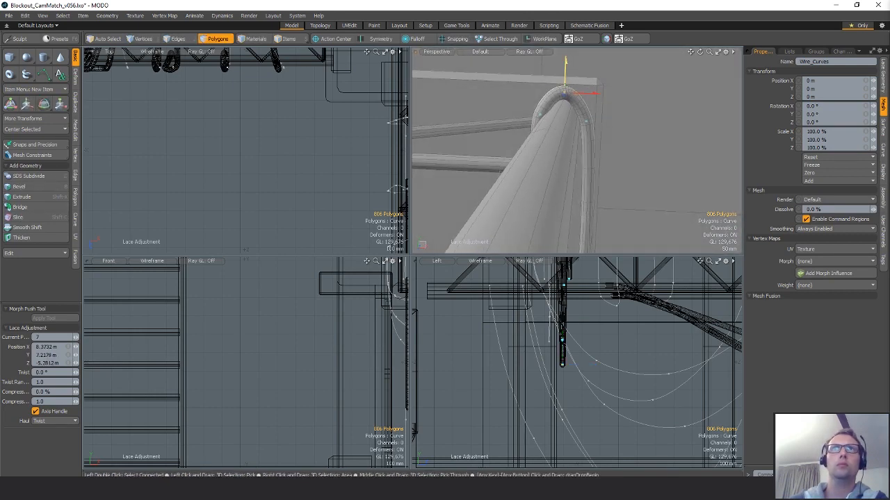
{"action": "left_click_drag", "start_coordinate": [566, 61], "coordinate": [565, 77]}
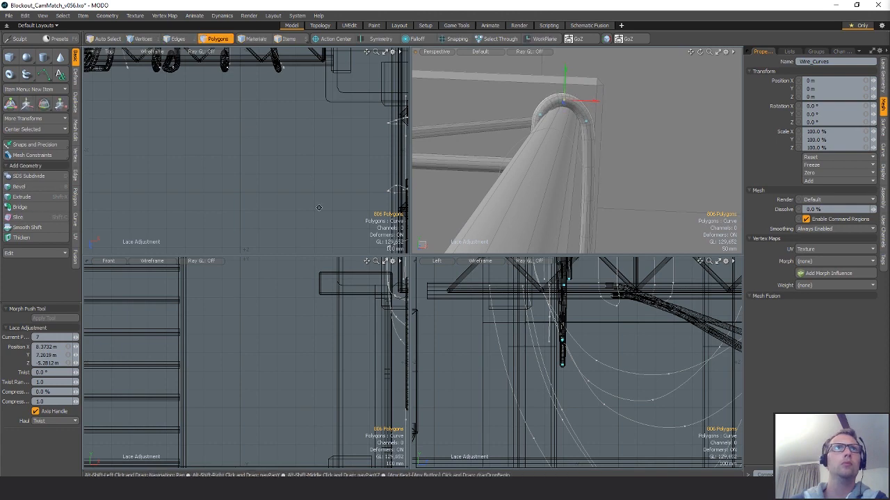
- Shift the looped wire's guide point 8 to X 8.309 m and point 9 to X 8.3057 m beside the truss tube
{"action": "left_click_drag", "start_coordinate": [376, 167], "coordinate": [150, 173], "text": "alt"}
{"action": "scroll", "coordinate": [150, 172], "scroll_direction": "up", "scroll_amount": 3}
{"action": "left_click_drag", "start_coordinate": [542, 157], "coordinate": [584, 212], "text": "alt"}
{"action": "left_click", "coordinate": [583, 161]}
{"action": "left_click", "coordinate": [585, 210]}
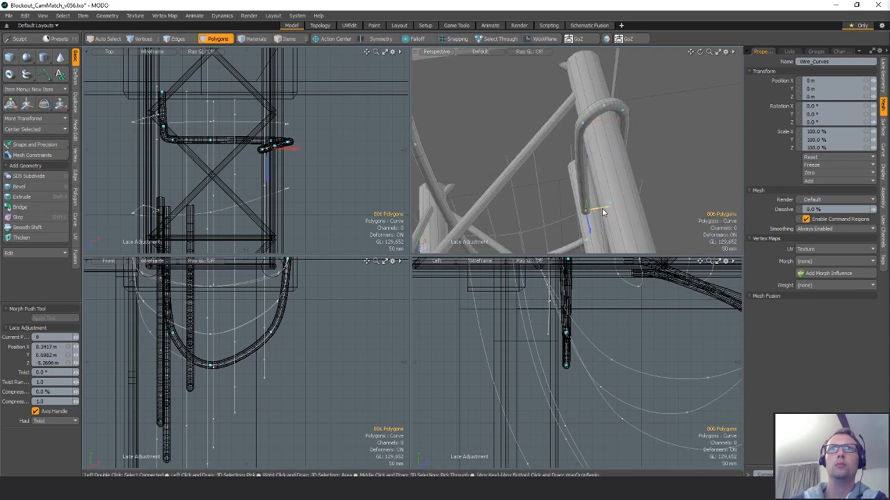
{"action": "left_click", "coordinate": [584, 127]}
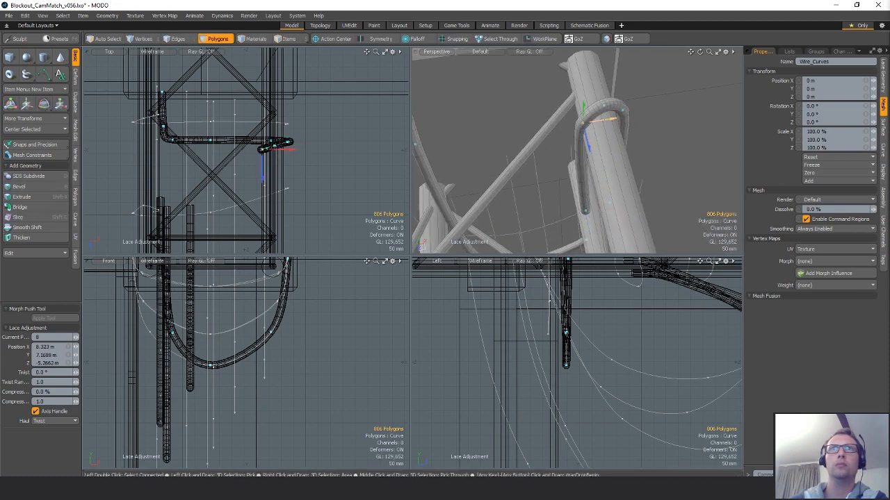
{"action": "left_click_drag", "start_coordinate": [604, 119], "coordinate": [597, 120]}
{"action": "left_click_drag", "start_coordinate": [596, 132], "coordinate": [590, 210], "text": "alt"}
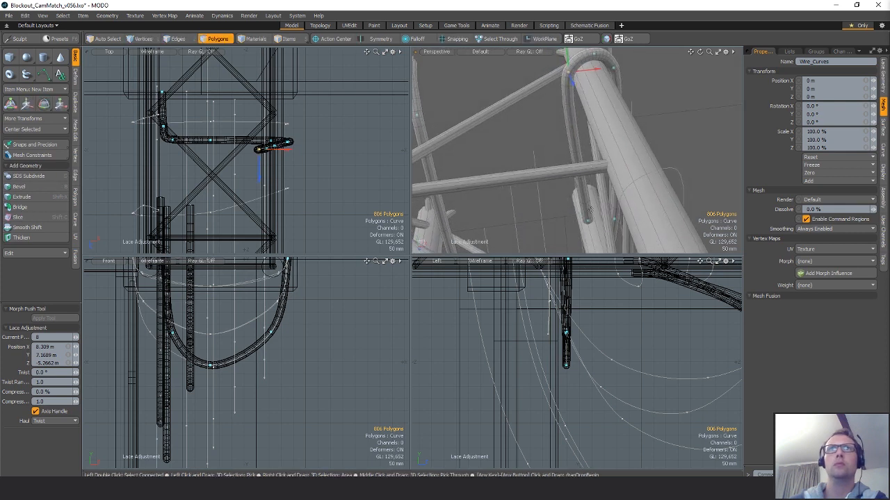
{"action": "left_click", "coordinate": [590, 221]}
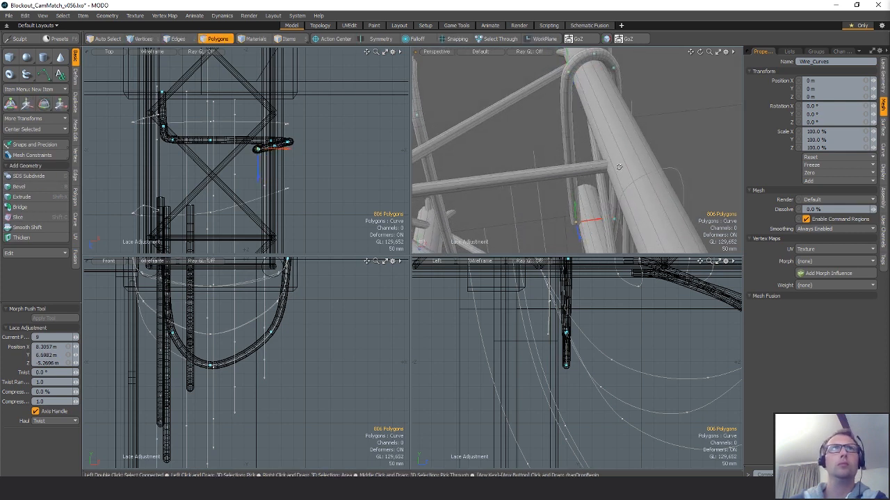
- Finish adjusting the looped wire's guide points on the truss and exit the lace Guide Tool
{"action": "left_click_drag", "start_coordinate": [590, 221], "coordinate": [580, 161], "text": "alt"}
{"action": "left_click", "coordinate": [592, 161]}
{"action": "left_click", "coordinate": [586, 138]}
{"action": "left_click", "coordinate": [553, 186]}
{"action": "scroll", "coordinate": [588, 169], "scroll_direction": "down", "scroll_amount": 5}
{"action": "key", "text": "q"}
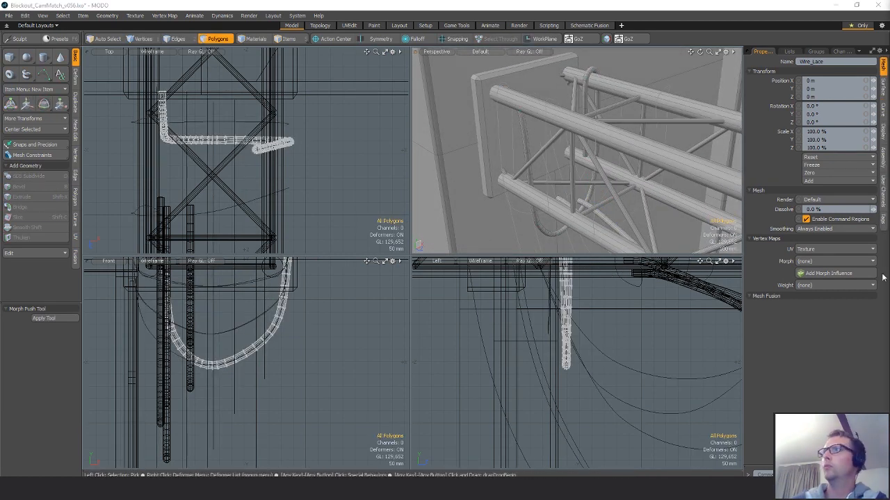
- Transfer a frozen copy of the looped wire's geometry into the Wire_Wrap_B mesh
{"action": "double_click", "coordinate": [522, 125]}
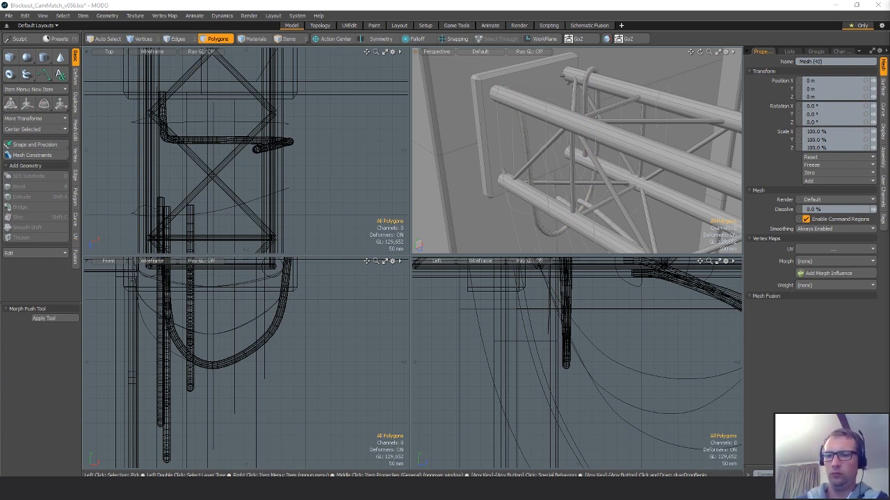
{"action": "left_click", "coordinate": [599, 172]}
{"action": "left_click_drag", "start_coordinate": [599, 172], "coordinate": [607, 199], "text": "alt"}
{"action": "scroll", "coordinate": [596, 171], "scroll_direction": "down", "scroll_amount": 3}
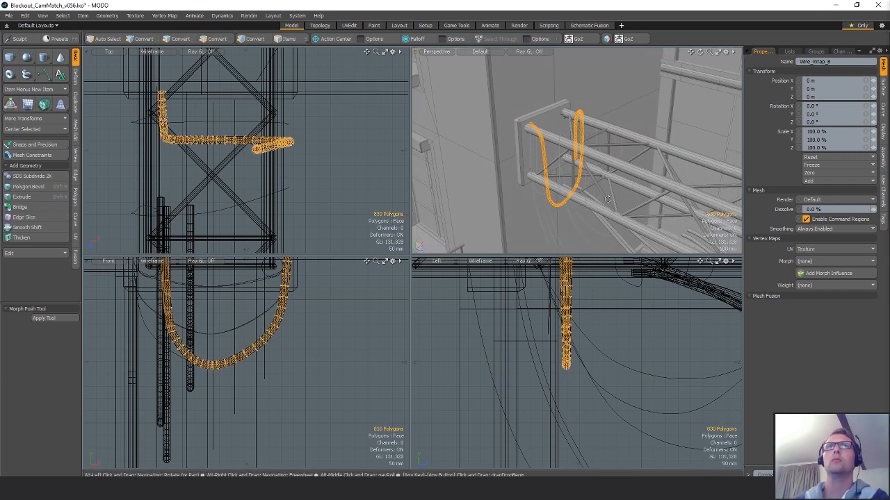
- Set the Wire_Lace guide curve ID to 29 to build the next hanging wire
{"action": "left_click", "coordinate": [636, 110]}
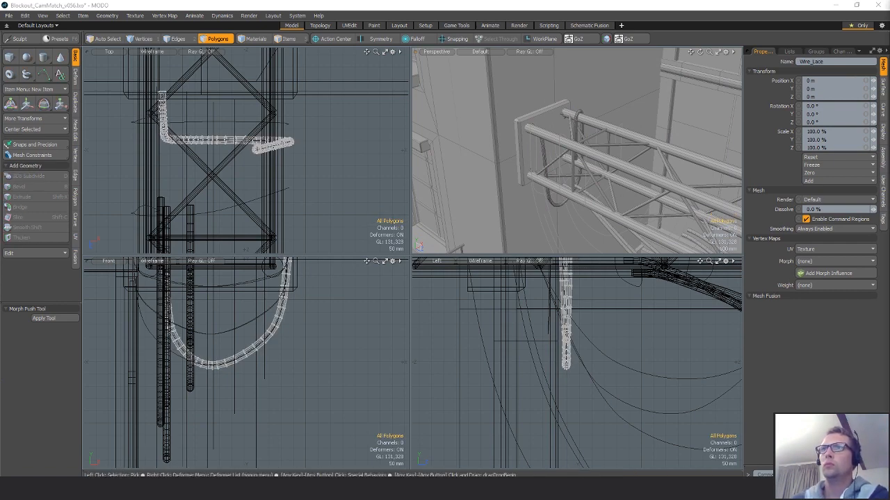
{"action": "left_click", "coordinate": [830, 176]}
{"action": "type", "text": "2"}
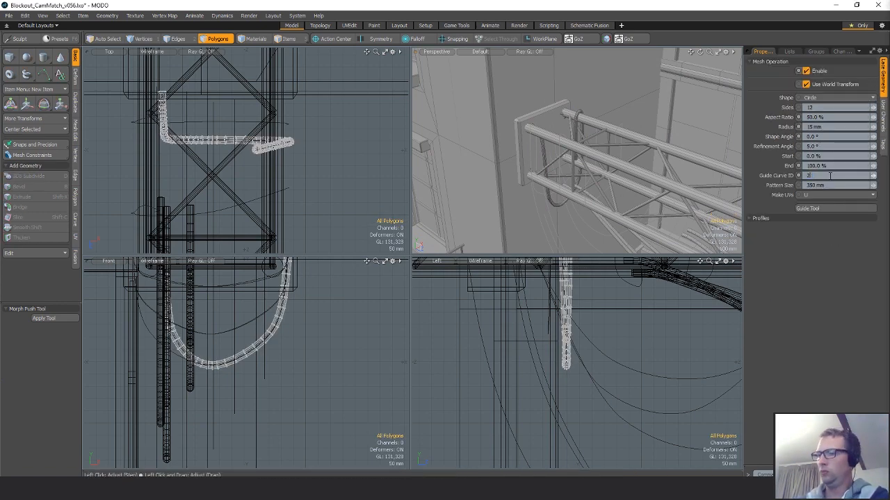
{"action": "type", "text": "9"}
{"action": "key", "text": "Return"}
{"action": "left_click_drag", "start_coordinate": [660, 179], "coordinate": [590, 182], "text": "alt"}
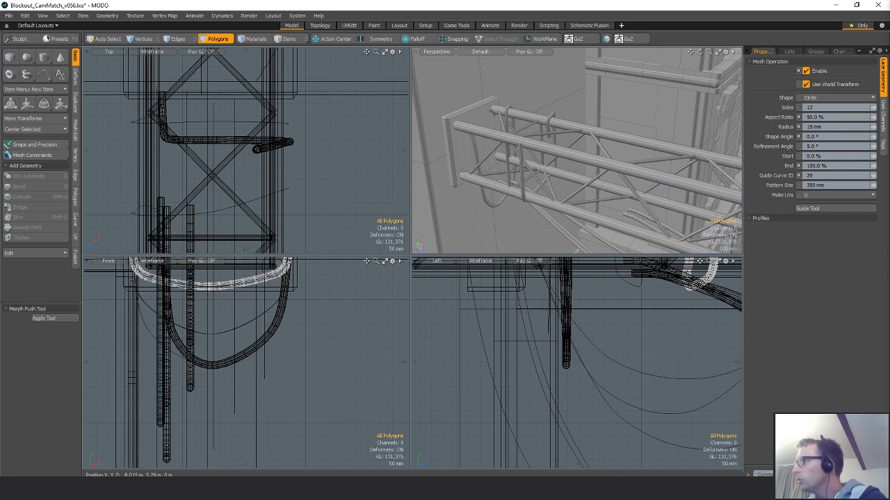
- Switch to the browser, check the ArtStation notifications and skim the "Quick Update" post in the Game Environment/Level Art challenge submission
{"action": "key", "text": "alt+Tab"}
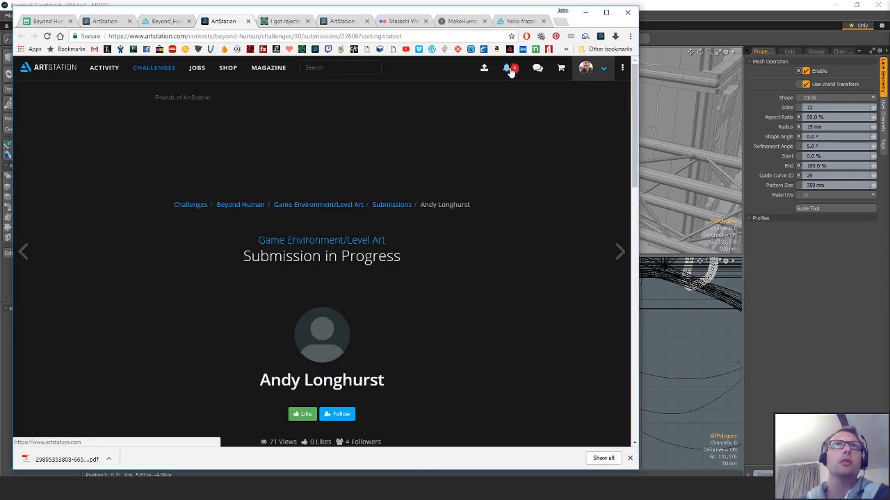
{"action": "left_click", "coordinate": [511, 70]}
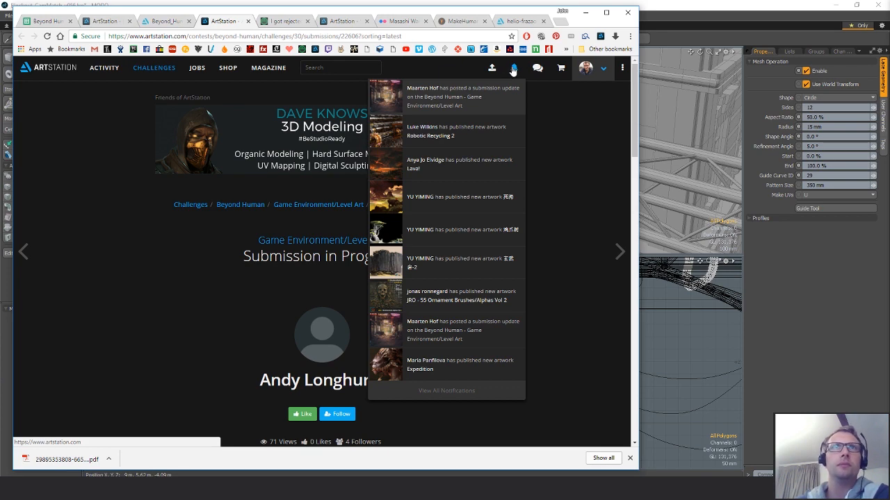
{"action": "left_click", "coordinate": [513, 71]}
{"action": "scroll", "coordinate": [522, 275], "scroll_direction": "down", "scroll_amount": 5}
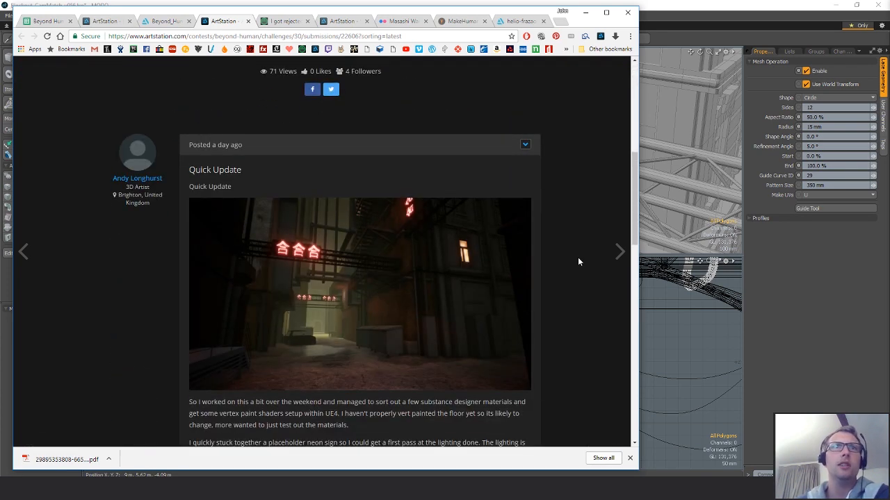
{"action": "scroll", "coordinate": [572, 254], "scroll_direction": "down", "scroll_amount": 2}
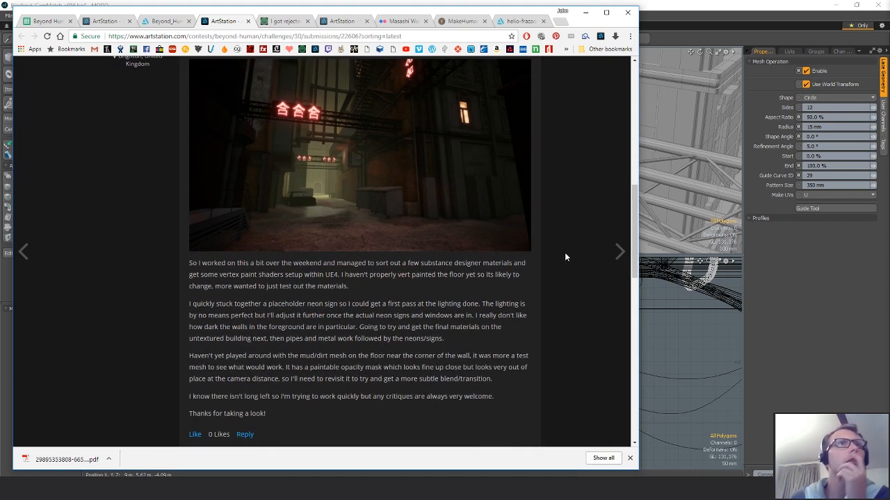
{"action": "scroll", "coordinate": [565, 256], "scroll_direction": "up", "scroll_amount": 7}
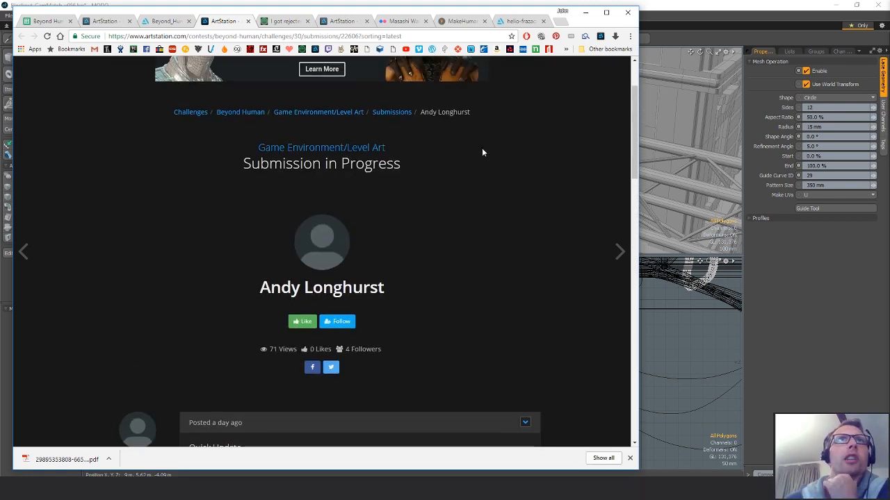
- Recheck the notifications and read the submission's update text on materials, neon lighting and the dark foreground walls
{"action": "left_click", "coordinate": [514, 71]}
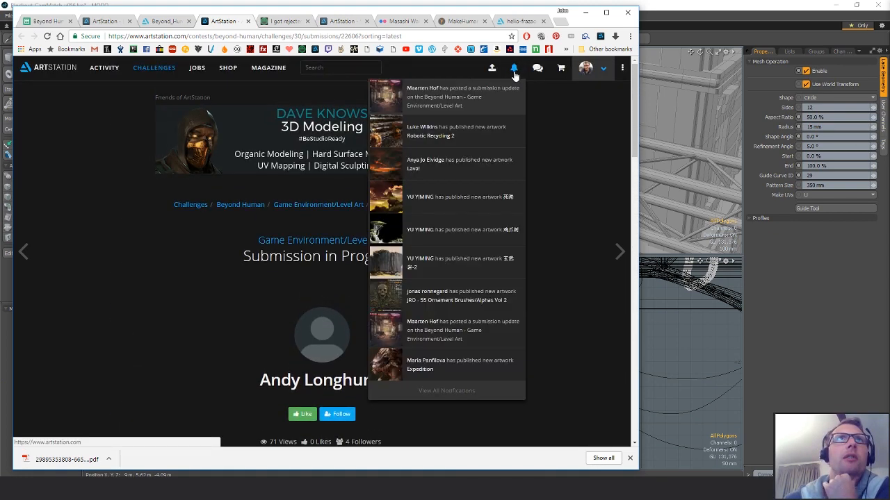
{"action": "left_click", "coordinate": [593, 262]}
{"action": "scroll", "coordinate": [554, 285], "scroll_direction": "down", "scroll_amount": 5}
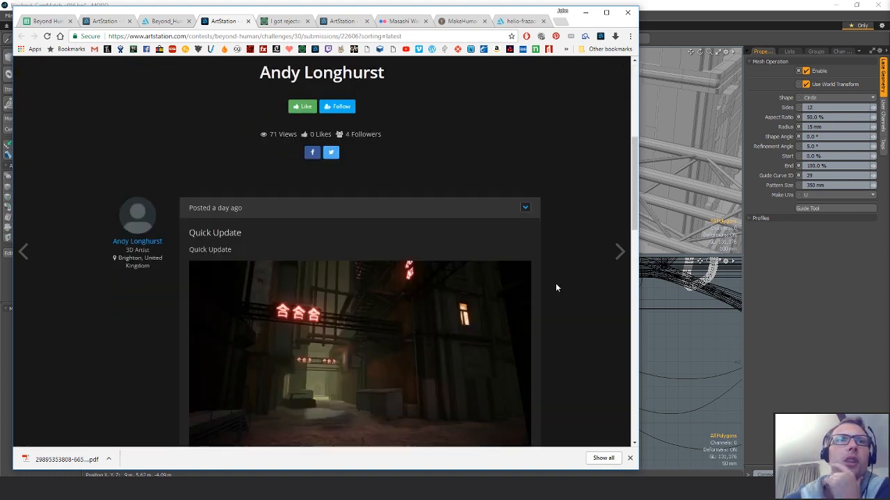
{"action": "scroll", "coordinate": [555, 283], "scroll_direction": "down", "scroll_amount": 1}
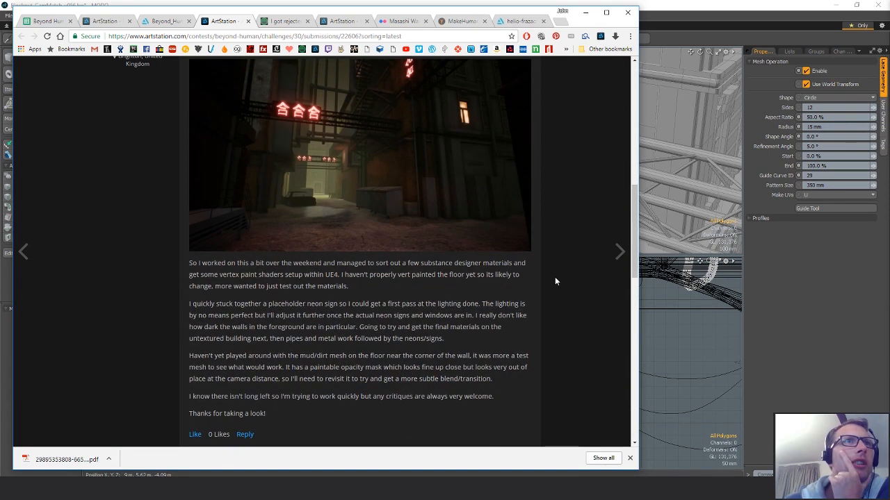
{"action": "scroll", "coordinate": [555, 282], "scroll_direction": "up", "scroll_amount": 2}
{"action": "scroll", "coordinate": [555, 281], "scroll_direction": "down", "scroll_amount": 3}
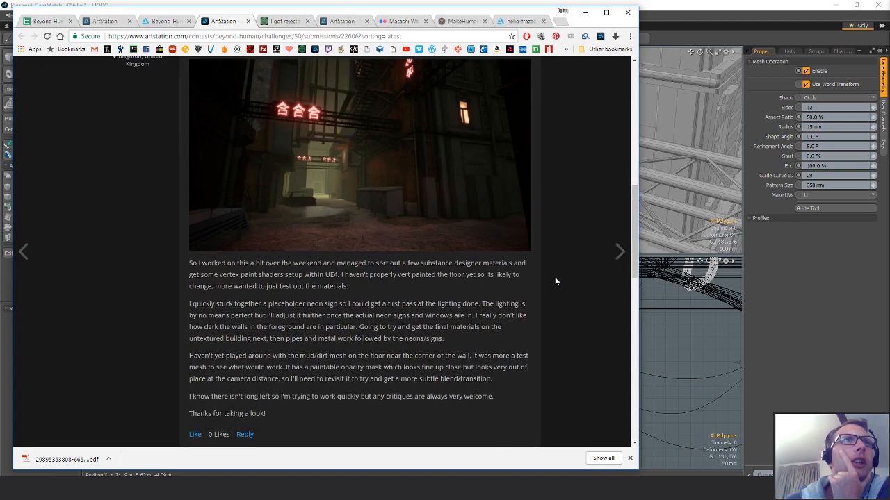
{"action": "scroll", "coordinate": [555, 281], "scroll_direction": "up", "scroll_amount": 1}
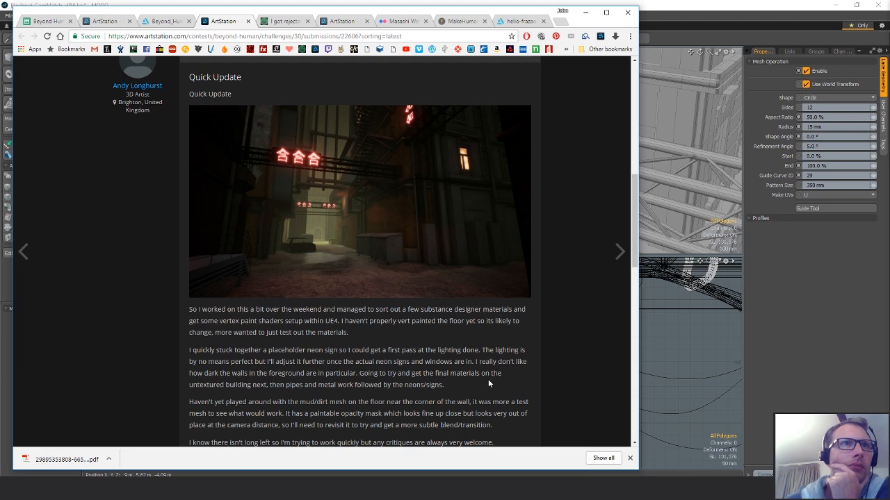
{"action": "scroll", "coordinate": [488, 379], "scroll_direction": "down", "scroll_amount": 1}
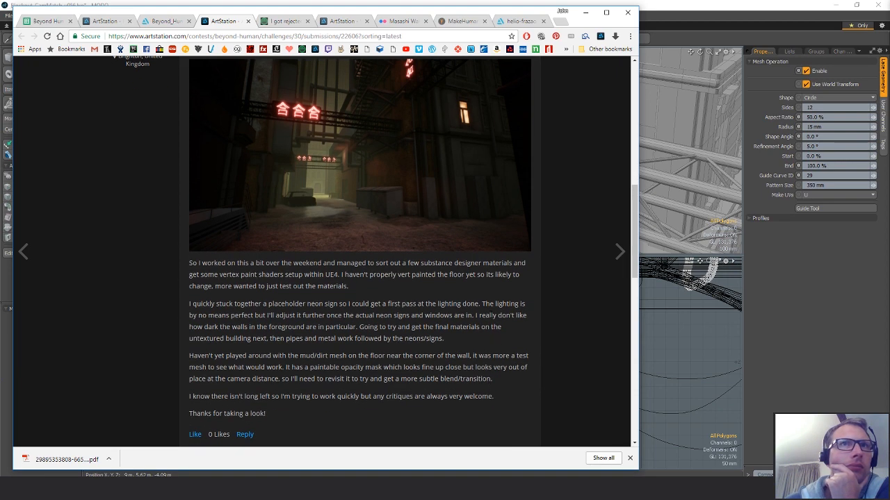
{"action": "left_click_drag", "start_coordinate": [491, 315], "coordinate": [492, 326]}
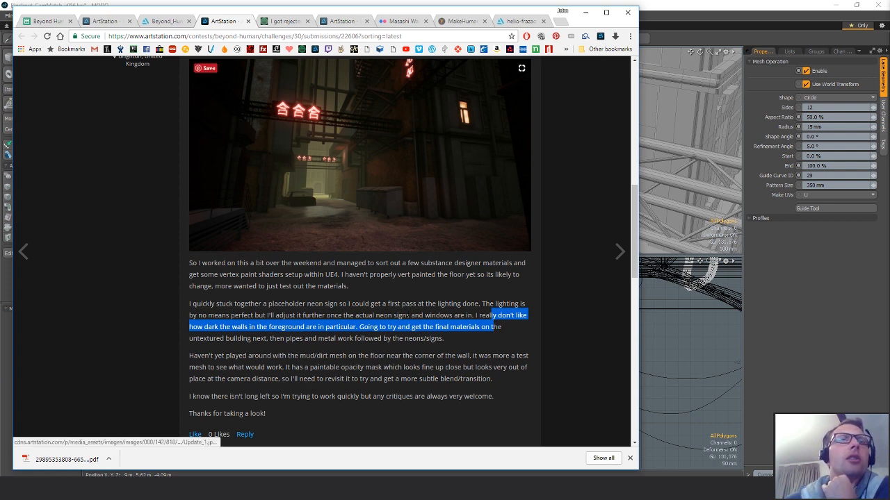
{"action": "left_click", "coordinate": [463, 326]}
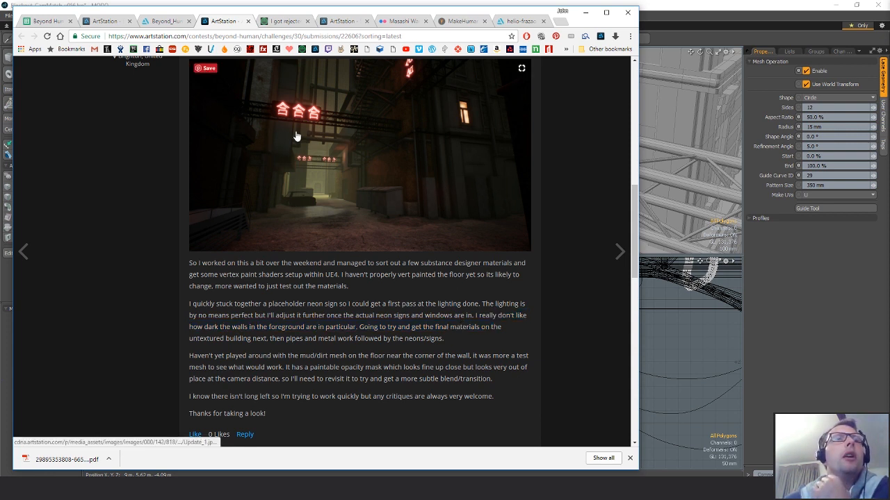
- Enlarge the submission's alley render and open the image in its own browser tab
{"action": "left_click", "coordinate": [360, 149]}
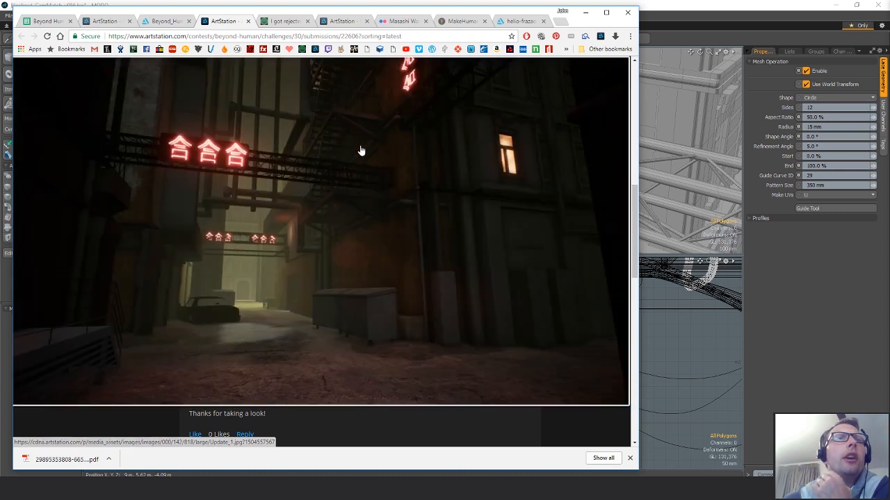
{"action": "left_click", "coordinate": [318, 199]}
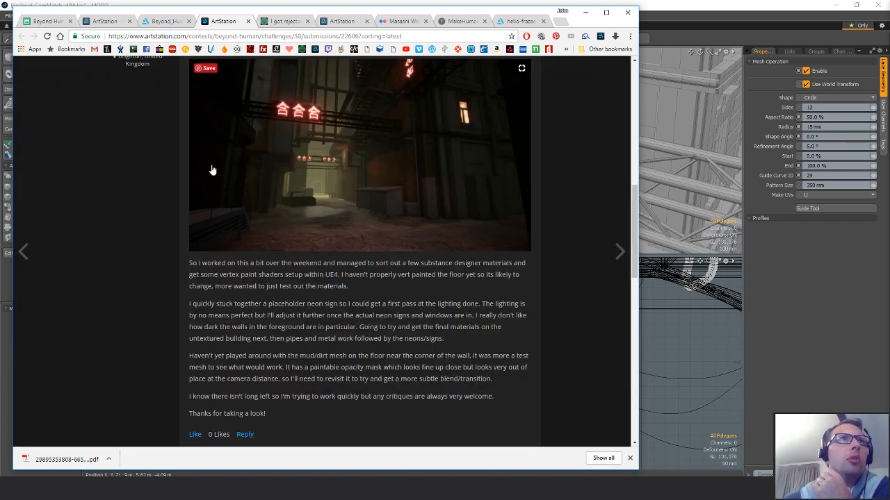
{"action": "right_click", "coordinate": [320, 169]}
{"action": "left_click", "coordinate": [361, 176]}
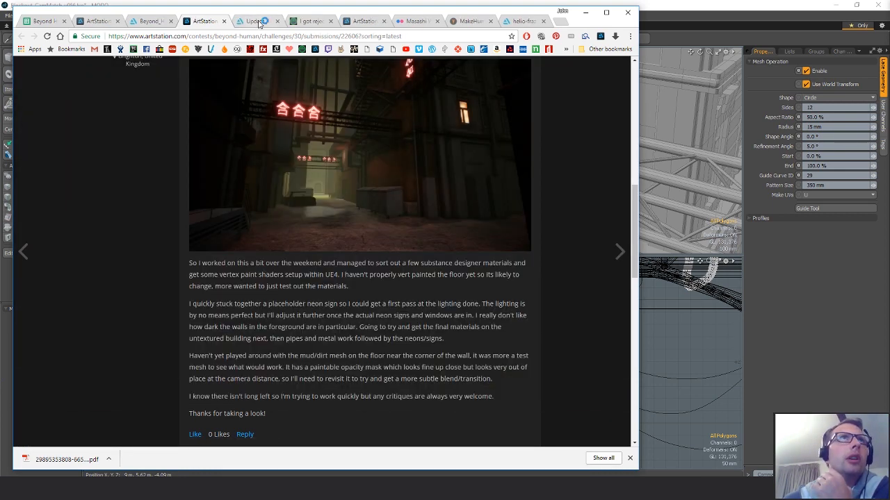
{"action": "left_click", "coordinate": [257, 21]}
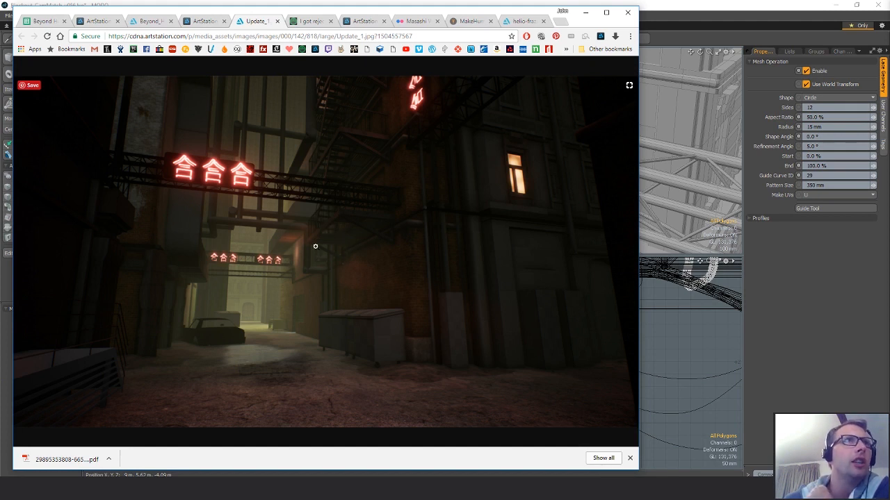
- Switch to the Beyond_Human project in Unreal Editor and move through the neon-lit alley to compare its lighting
{"action": "mouse_move", "coordinate": [417, 489]}
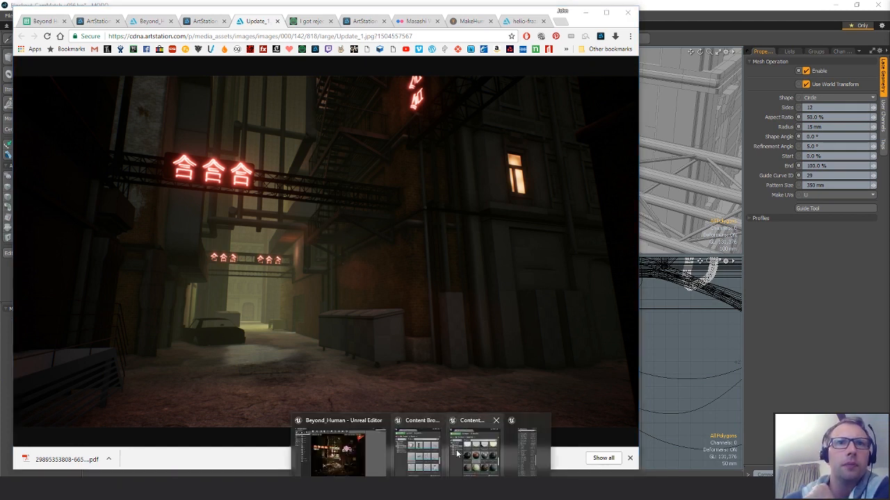
{"action": "left_click", "coordinate": [348, 448]}
{"action": "key", "text": "s"}
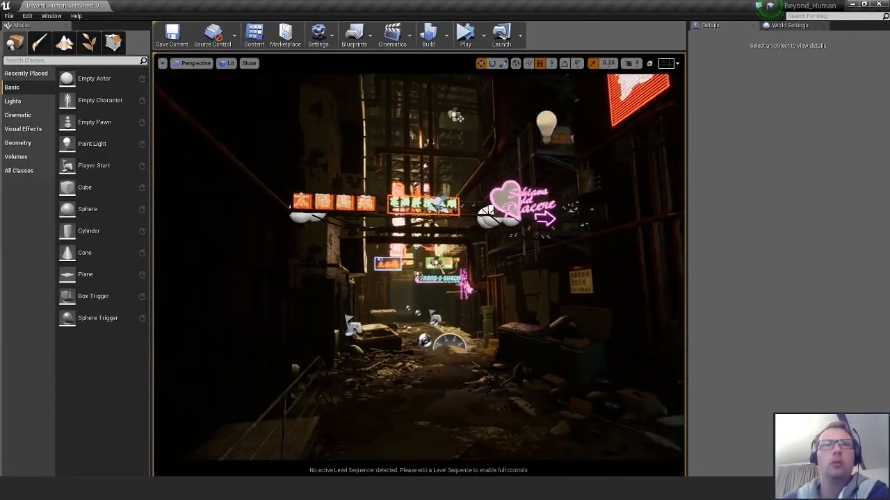
{"action": "key", "text": "w"}
{"action": "key", "text": "d"}
{"action": "key", "text": "a"}
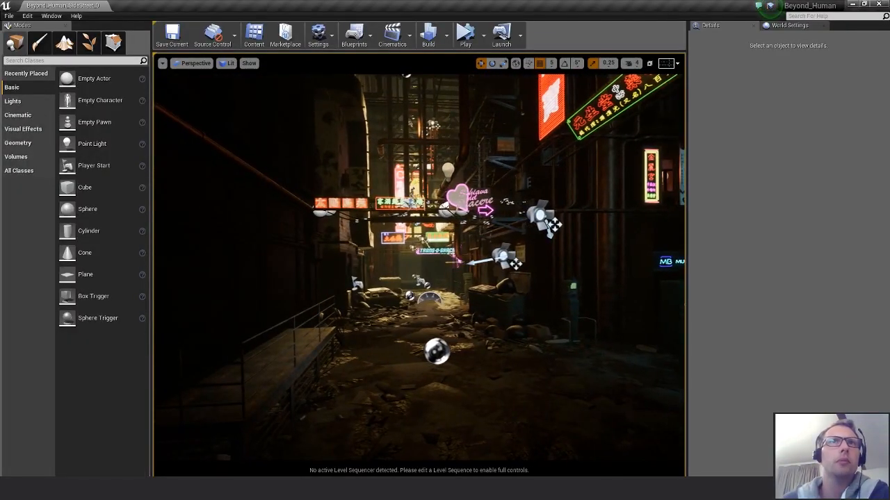
- Select the Spot_Blue_Kicker2 spotlight, examine its light cone from several viewpoints in the alley, and deselect it
{"action": "left_click", "coordinate": [505, 257]}
{"action": "key", "text": "w"}
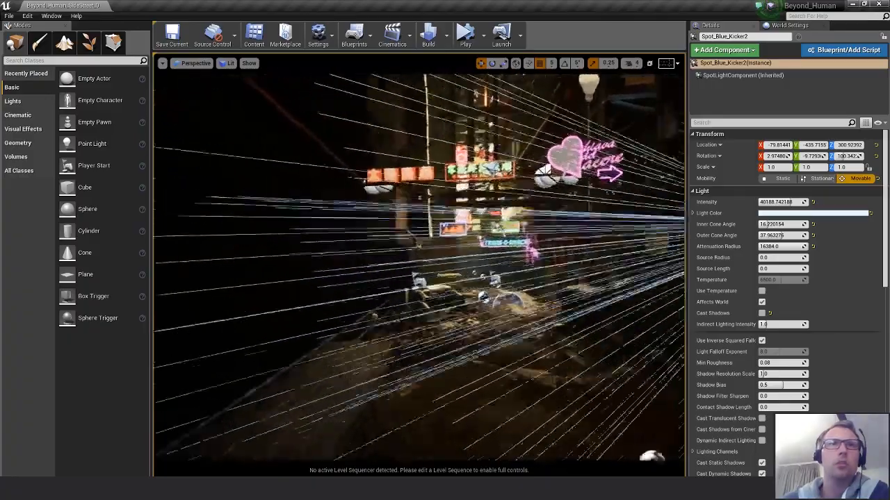
{"action": "key", "text": "s"}
{"action": "key", "text": "w"}
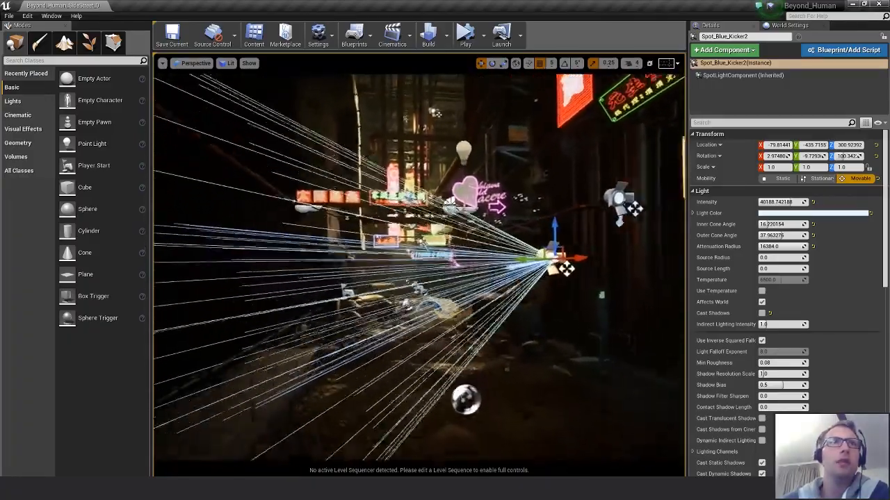
{"action": "key", "text": "s"}
{"action": "key", "text": "d"}
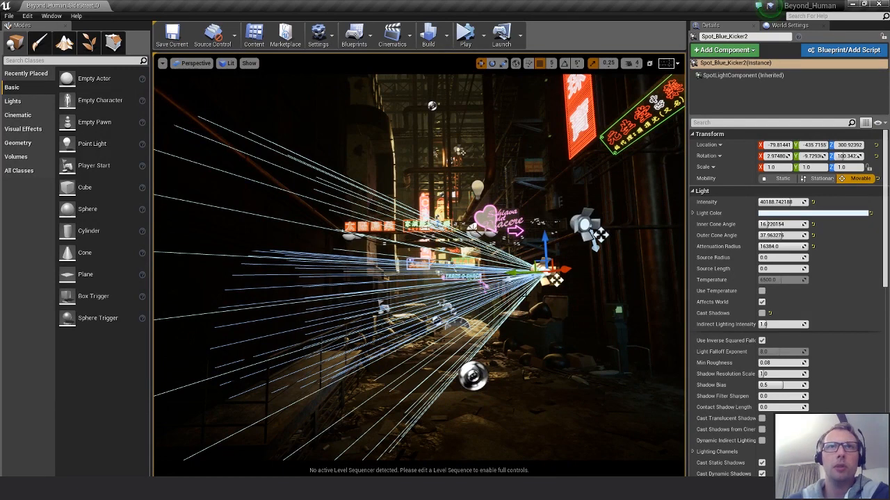
{"action": "key", "text": "Escape"}
- Return to the ArtStation submission in the browser and reread its paragraphs on lighting, foreground walls and the mud/dirt floor mesh
{"action": "key", "text": "alt+Tab"}
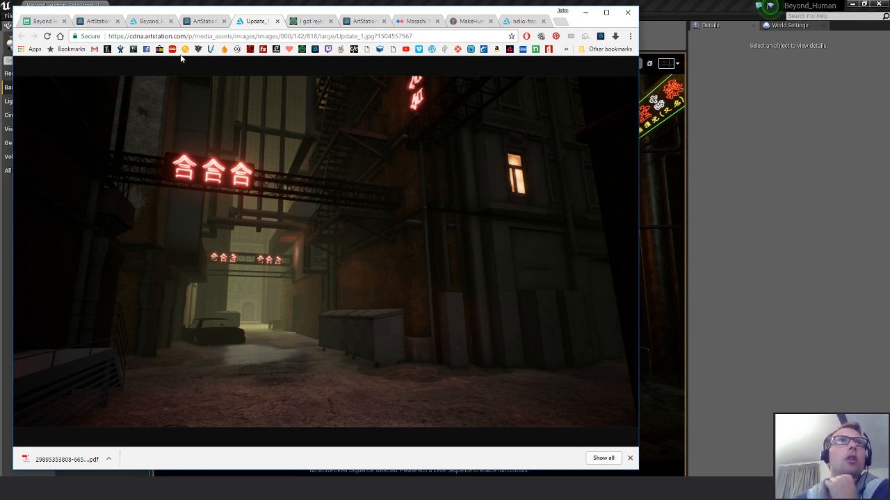
{"action": "left_click", "coordinate": [203, 22]}
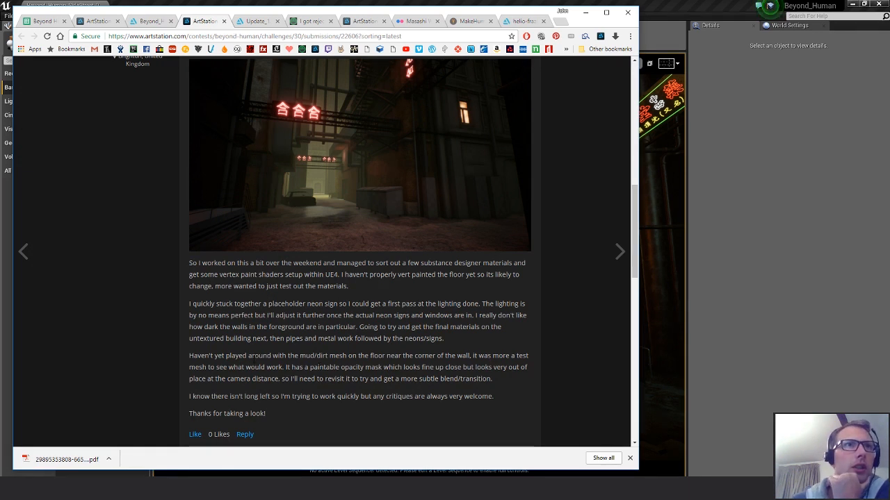
{"action": "left_click_drag", "start_coordinate": [359, 304], "coordinate": [393, 303]}
{"action": "left_click", "coordinate": [314, 315]}
{"action": "left_click_drag", "start_coordinate": [315, 315], "coordinate": [274, 325]}
{"action": "double_click", "coordinate": [383, 327]}
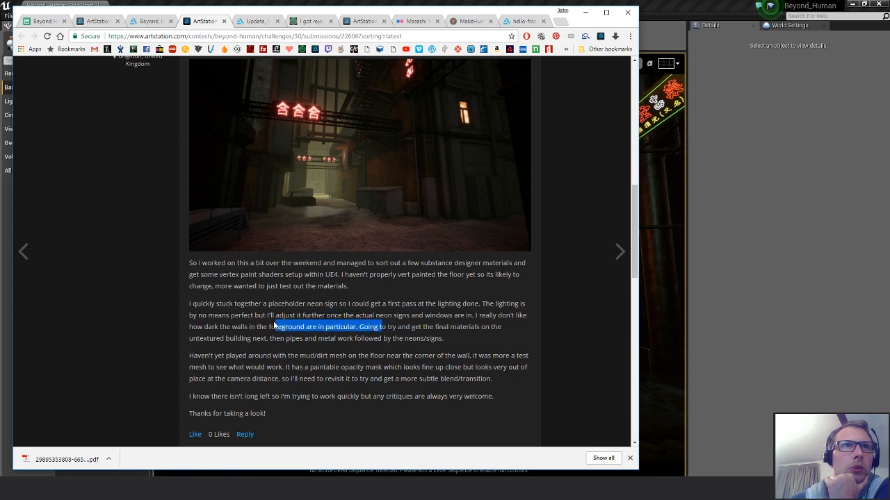
{"action": "left_click", "coordinate": [400, 326]}
{"action": "left_click_drag", "start_coordinate": [398, 327], "coordinate": [301, 327]}
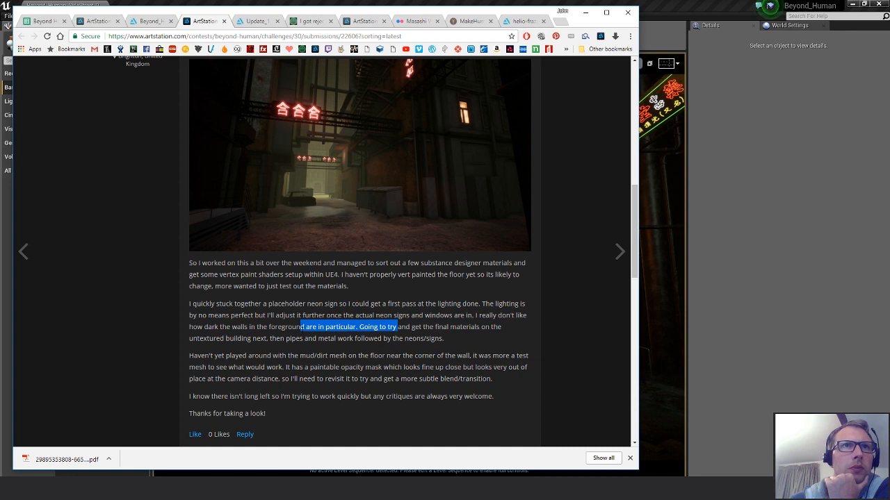
{"action": "left_click_drag", "start_coordinate": [272, 356], "coordinate": [299, 355]}
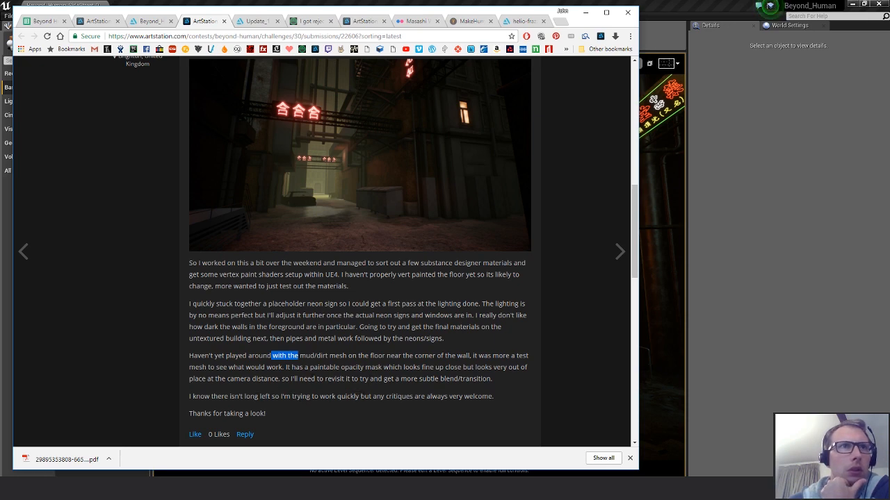
{"action": "left_click", "coordinate": [301, 357]}
{"action": "scroll", "coordinate": [304, 391], "scroll_direction": "up", "scroll_amount": 4}
{"action": "scroll", "coordinate": [380, 369], "scroll_direction": "down", "scroll_amount": 2}
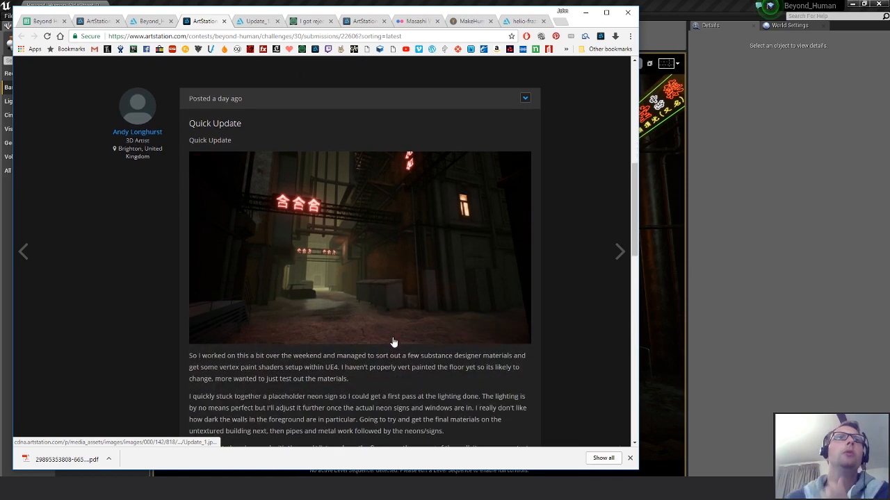
- Examine the submission's full-size alley render against its post, enlarging the dark building wall and dumpsters before restoring the fitted view
{"action": "left_click", "coordinate": [401, 303]}
{"action": "left_click", "coordinate": [430, 286]}
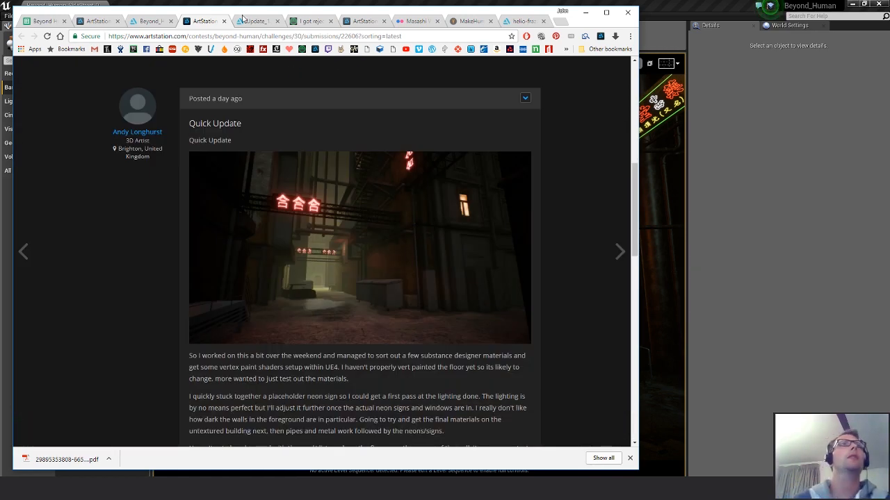
{"action": "left_click", "coordinate": [243, 19]}
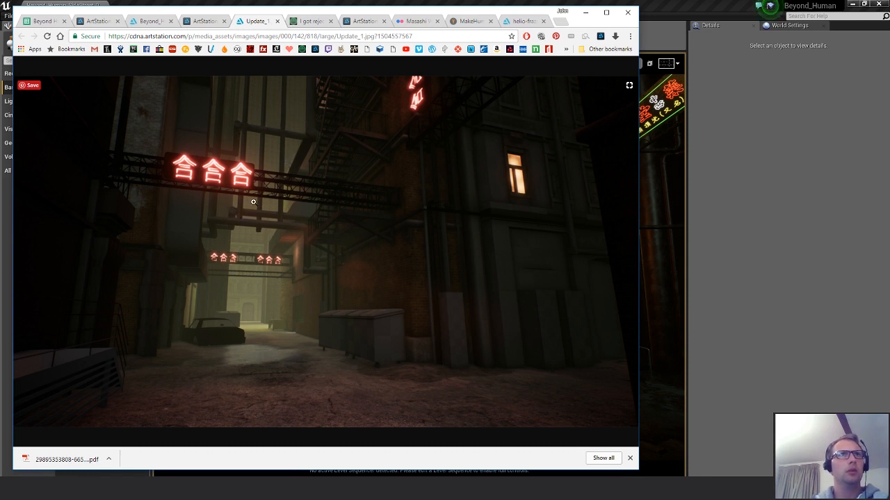
{"action": "left_click", "coordinate": [202, 22]}
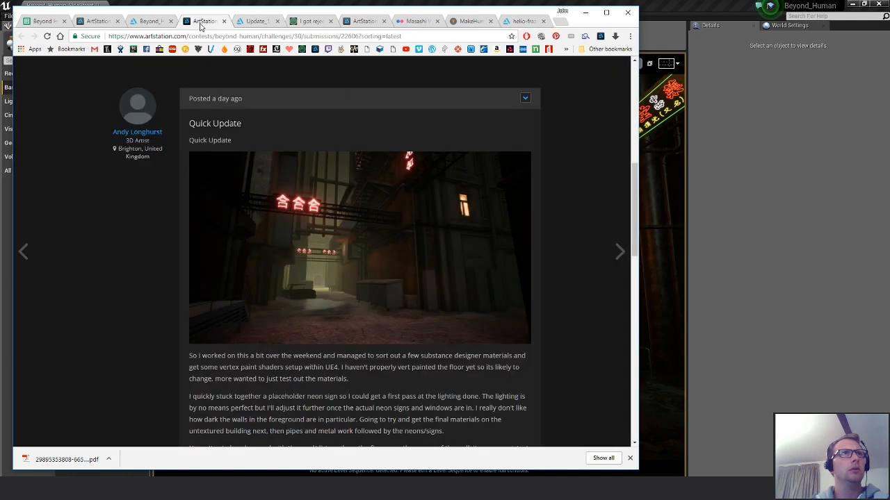
{"action": "left_click", "coordinate": [252, 22]}
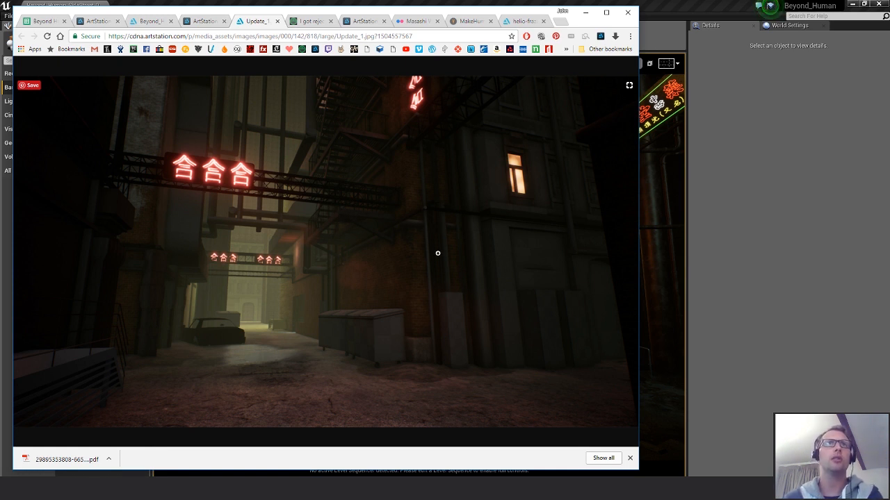
{"action": "left_click", "coordinate": [436, 341]}
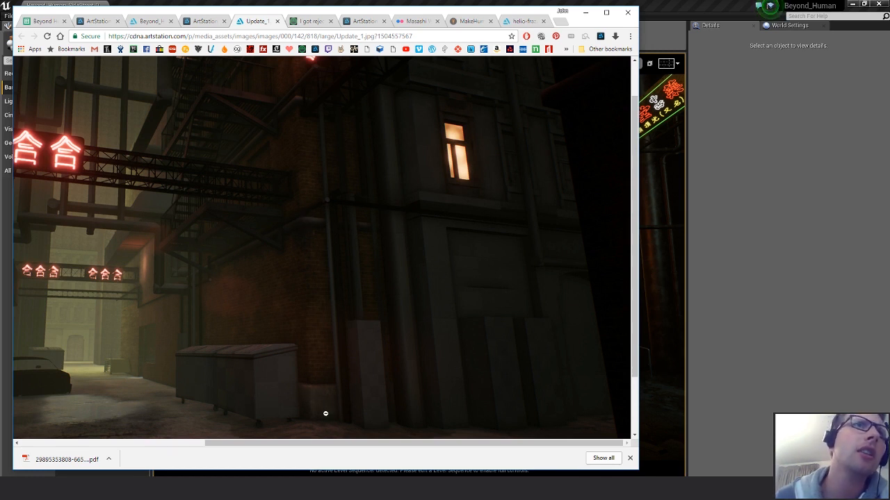
{"action": "left_click", "coordinate": [306, 324]}
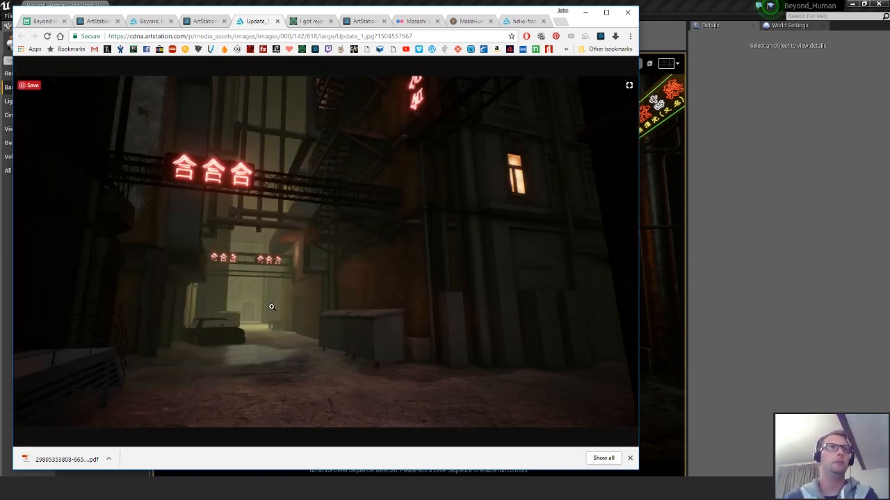
- Open the Game Environment/Level Art challenge's submissions listing in its own browser tab and return to the full-size alley render
{"action": "left_click", "coordinate": [200, 22]}
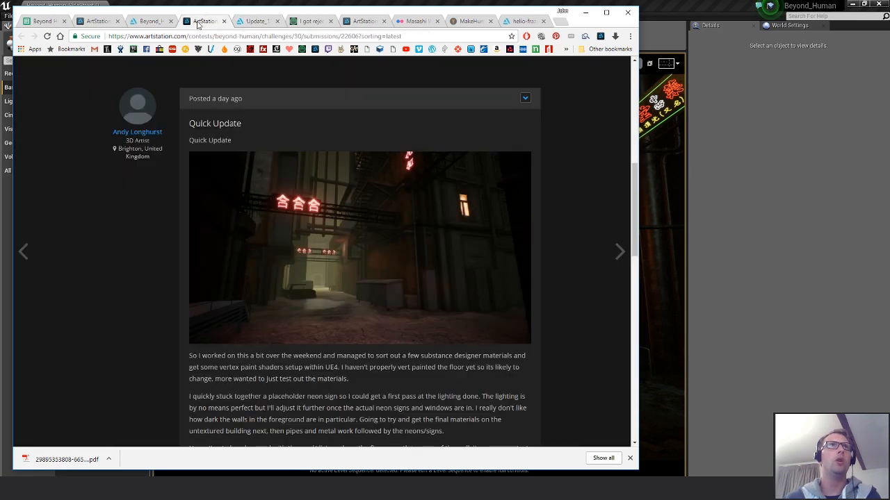
{"action": "scroll", "coordinate": [211, 177], "scroll_direction": "up", "scroll_amount": 6}
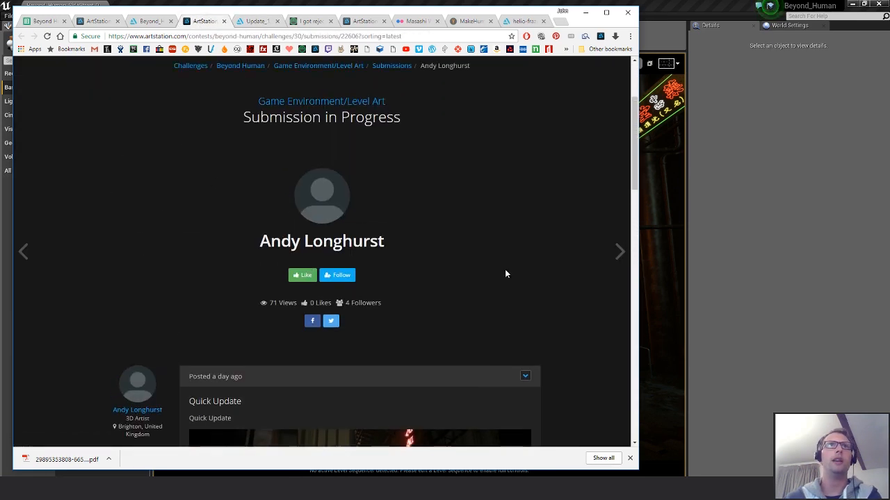
{"action": "middle_click", "coordinate": [389, 205]}
{"action": "scroll", "coordinate": [473, 271], "scroll_direction": "down", "scroll_amount": 3}
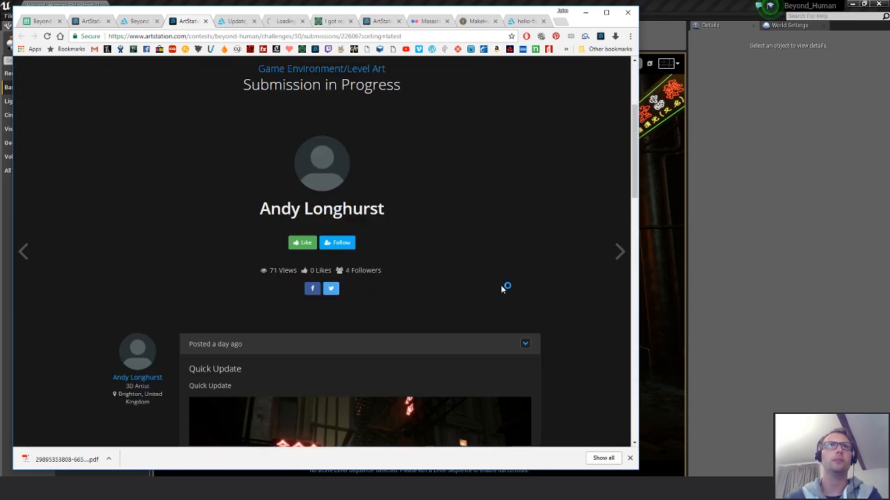
{"action": "left_click", "coordinate": [272, 22]}
{"action": "scroll", "coordinate": [507, 276], "scroll_direction": "down", "scroll_amount": 3}
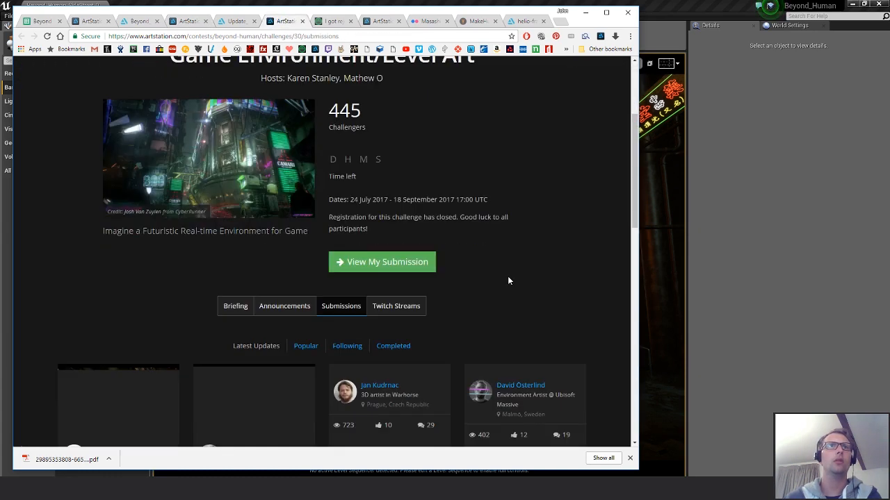
{"action": "scroll", "coordinate": [508, 276], "scroll_direction": "up", "scroll_amount": 2}
{"action": "left_click", "coordinate": [186, 22]}
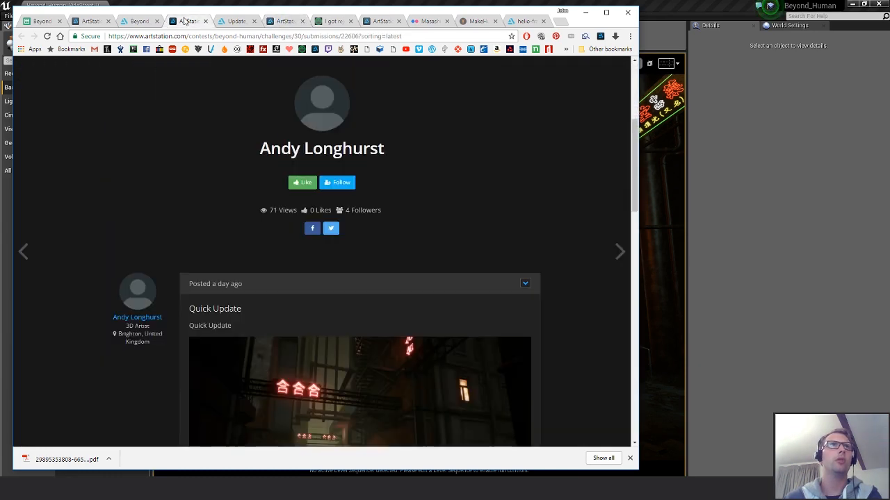
{"action": "left_click", "coordinate": [236, 22]}
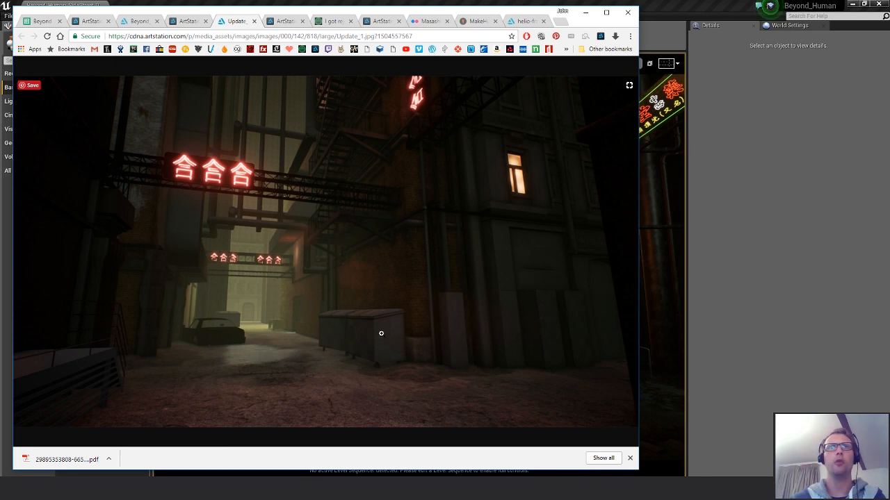
- Open your own Beyond Human challenge submission on ArtStation and look over the posted material swatch images
{"action": "left_click", "coordinate": [275, 22]}
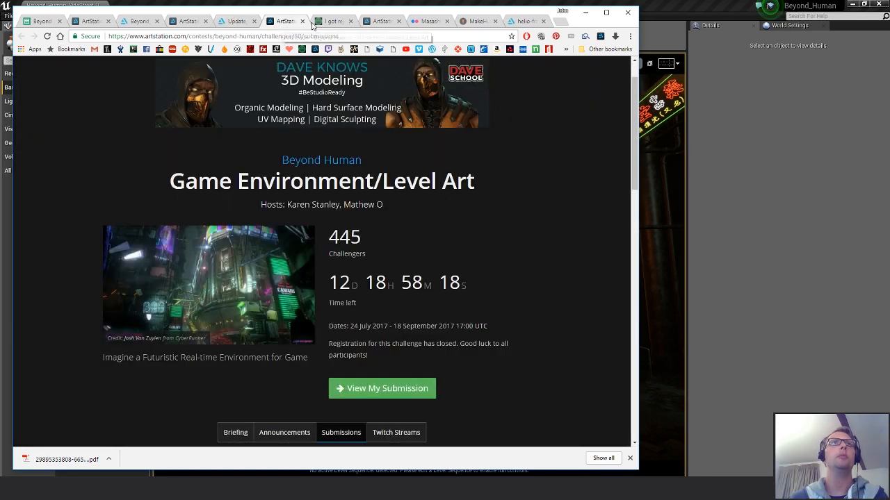
{"action": "left_click", "coordinate": [369, 389]}
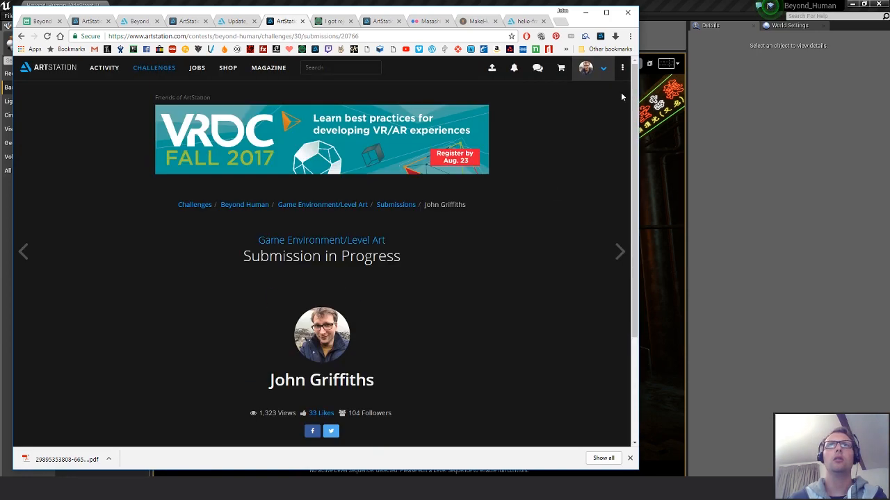
{"action": "left_click_drag", "start_coordinate": [635, 79], "coordinate": [641, 438]}
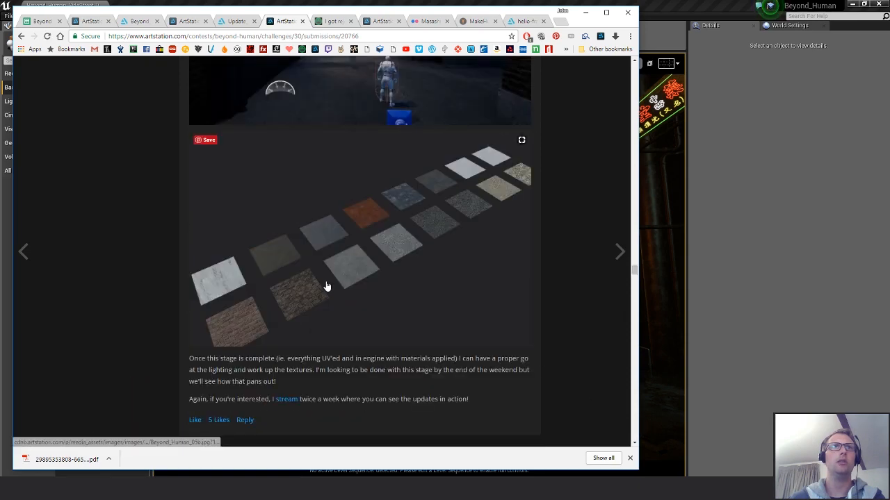
{"action": "left_click", "coordinate": [474, 198]}
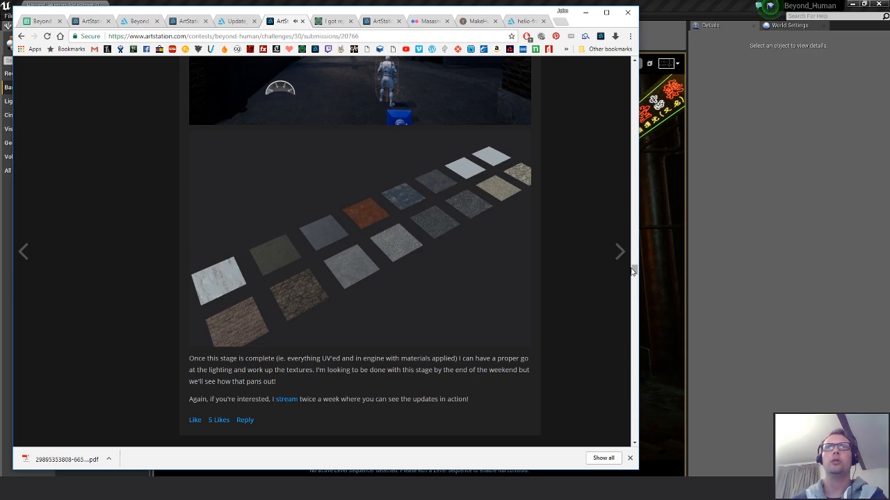
{"action": "left_click_drag", "start_coordinate": [633, 269], "coordinate": [654, 278]}
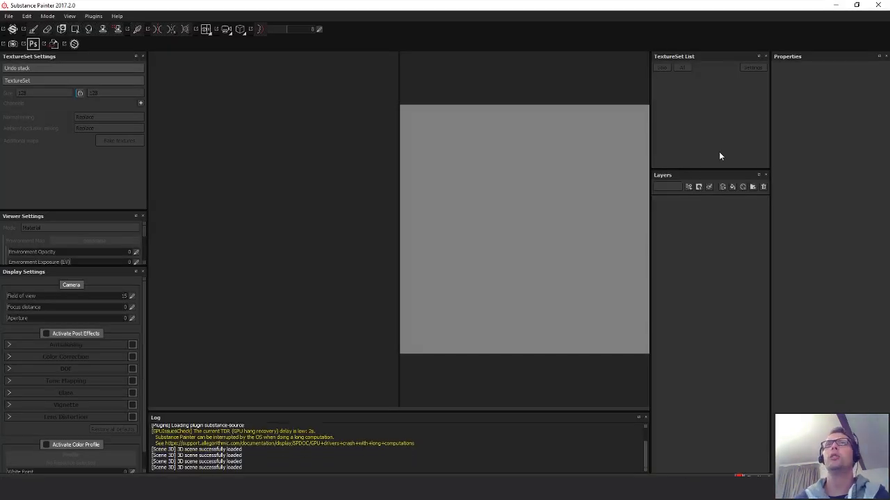
- In Substance Painter, open the Texture_Tests_01 project from the Beyond_Human Substances folder
{"action": "left_click", "coordinate": [8, 15]}
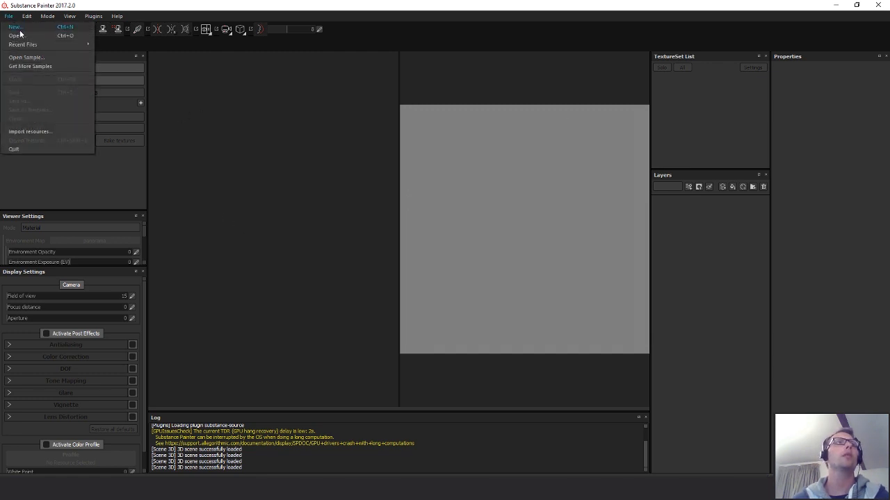
{"action": "key", "text": "Escape"}
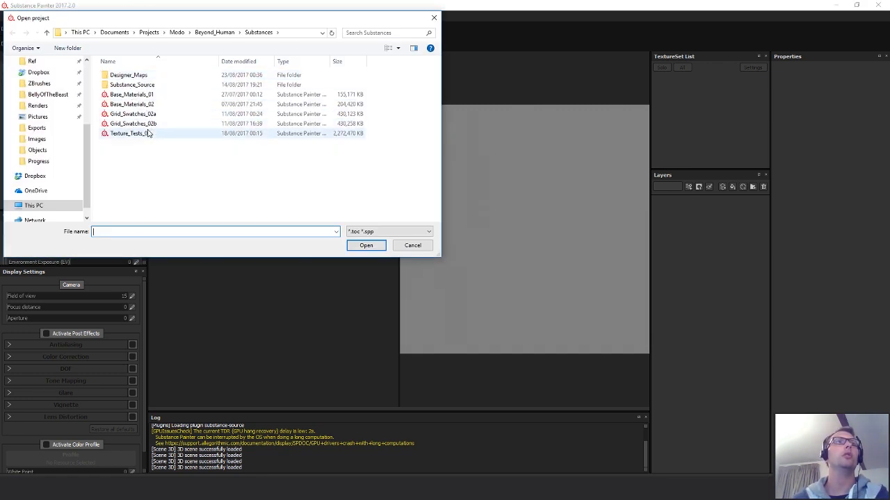
{"action": "left_click", "coordinate": [141, 137]}
{"action": "left_click", "coordinate": [130, 105]}
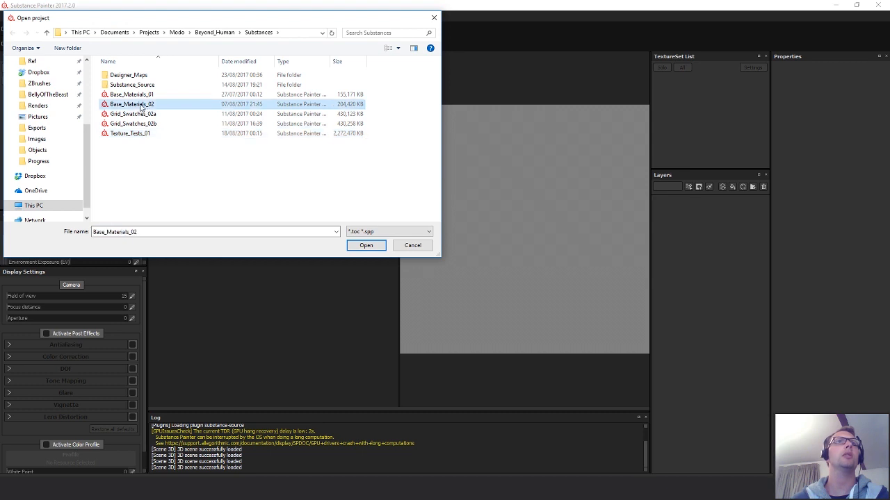
{"action": "left_click", "coordinate": [120, 134]}
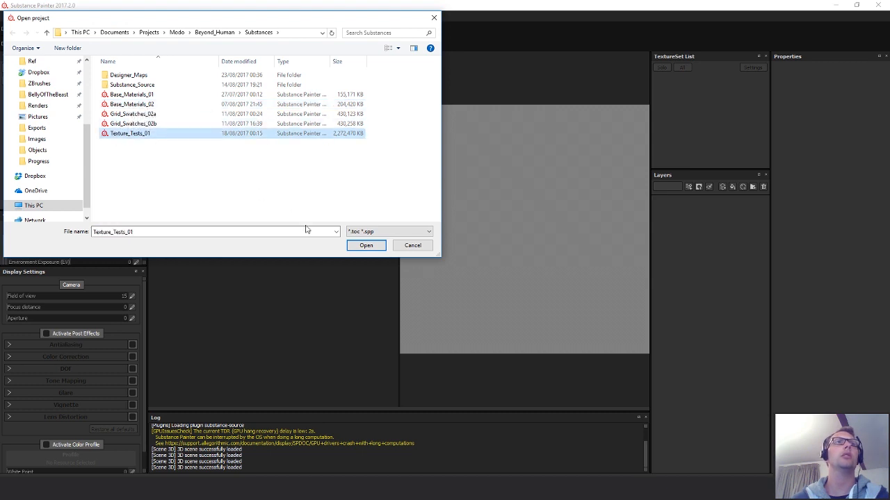
{"action": "left_click", "coordinate": [366, 245]}
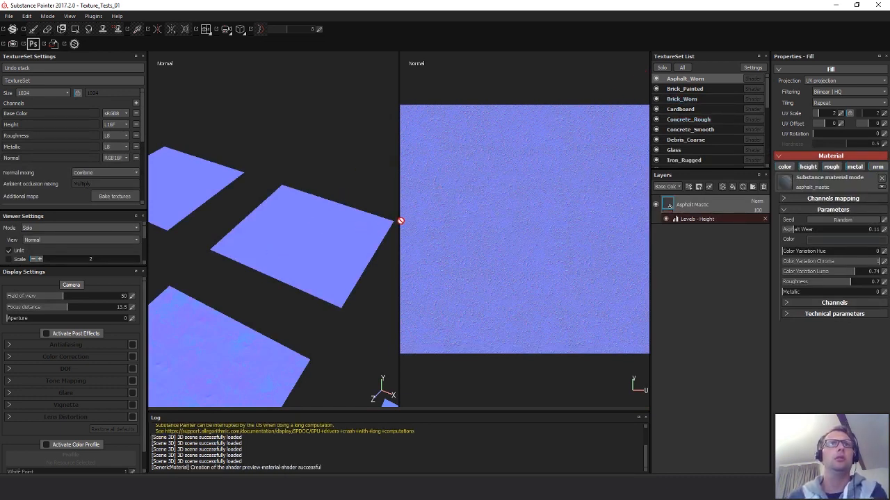
- Display the full material instead of the normal channel and widen the 3D view
{"action": "left_click_drag", "start_coordinate": [399, 221], "coordinate": [413, 221]}
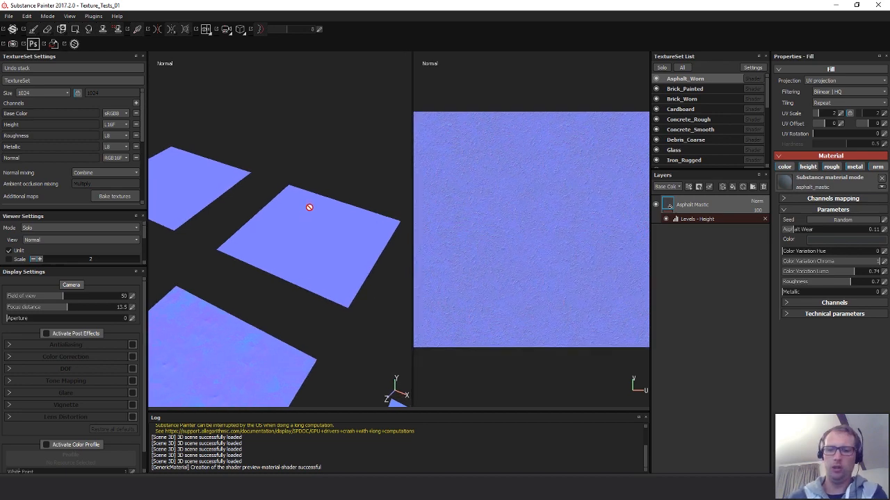
{"action": "key", "text": "m"}
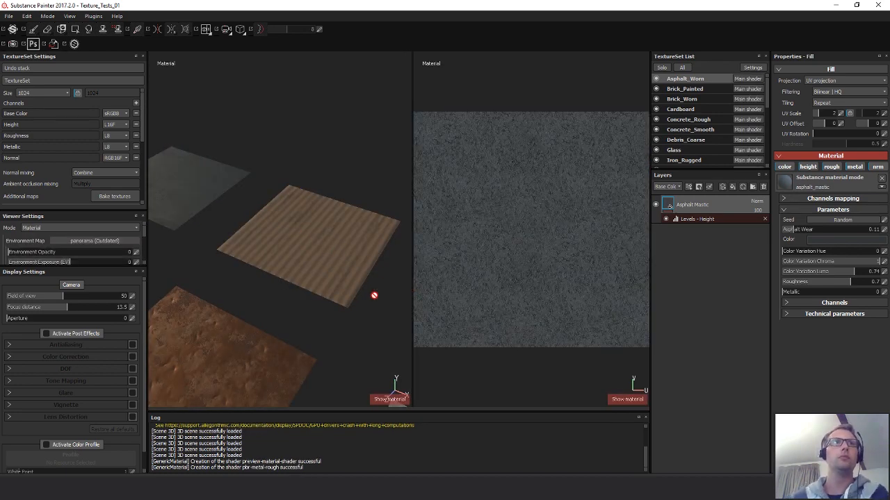
{"action": "right_click", "coordinate": [297, 261]}
{"action": "left_click", "coordinate": [241, 292]}
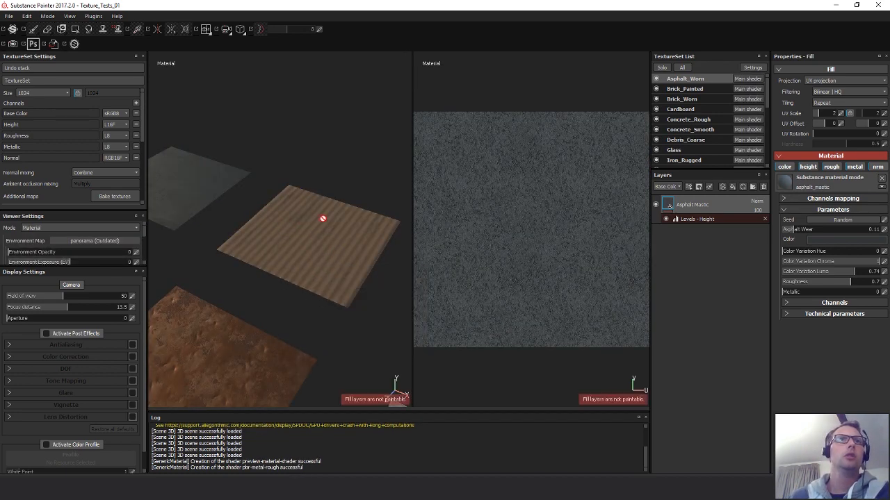
{"action": "middle_click_drag", "start_coordinate": [325, 219], "coordinate": [334, 209], "text": "alt"}
{"action": "left_click_drag", "start_coordinate": [334, 208], "coordinate": [531, 247], "text": "alt"}
- Examine the rows of material swatches in the 3D view from different angles and distances
{"action": "left_click_drag", "start_coordinate": [433, 272], "coordinate": [297, 249], "text": "alt"}
{"action": "middle_click_drag", "start_coordinate": [297, 250], "coordinate": [331, 221], "text": "alt"}
{"action": "right_click_drag", "start_coordinate": [331, 221], "coordinate": [410, 275], "text": "alt"}
{"action": "left_click_drag", "start_coordinate": [410, 275], "coordinate": [349, 248], "text": "alt"}
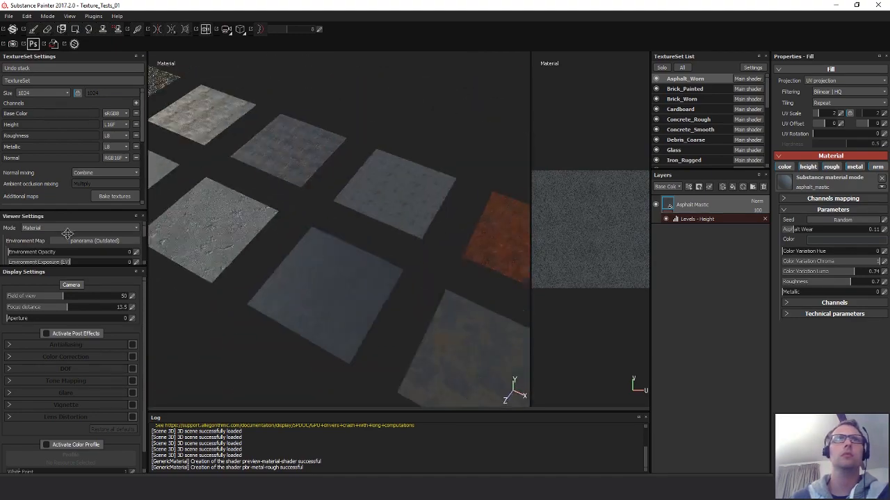
{"action": "middle_click_drag", "start_coordinate": [349, 248], "coordinate": [391, 270], "text": "alt"}
{"action": "left_click_drag", "start_coordinate": [391, 271], "coordinate": [516, 288], "text": "alt"}
{"action": "middle_click_drag", "start_coordinate": [347, 303], "coordinate": [312, 257], "text": "alt"}
{"action": "left_click_drag", "start_coordinate": [312, 257], "coordinate": [232, 266], "text": "alt"}
{"action": "middle_click_drag", "start_coordinate": [411, 272], "coordinate": [340, 276], "text": "alt"}
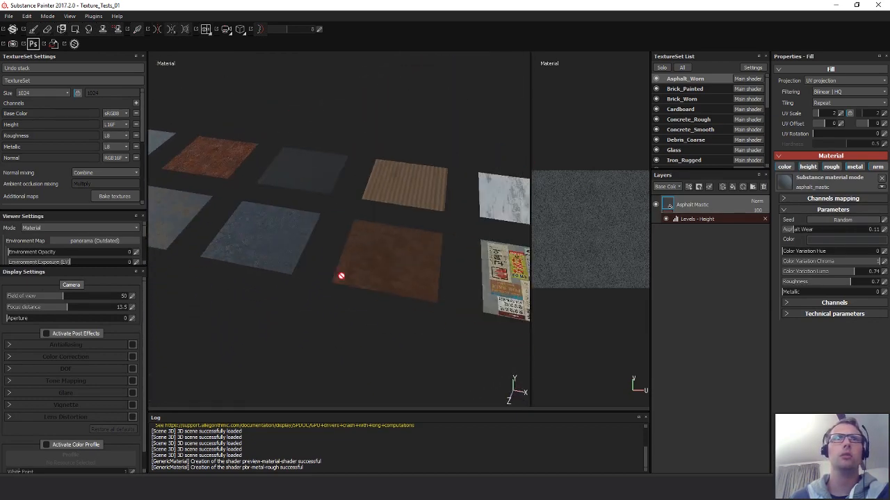
{"action": "left_click_drag", "start_coordinate": [340, 276], "coordinate": [292, 282], "text": "alt"}
{"action": "right_click_drag", "start_coordinate": [348, 281], "coordinate": [369, 290], "text": "alt"}
{"action": "left_click_drag", "start_coordinate": [370, 290], "coordinate": [366, 269], "text": "alt"}
{"action": "middle_click_drag", "start_coordinate": [366, 268], "coordinate": [359, 247], "text": "alt"}
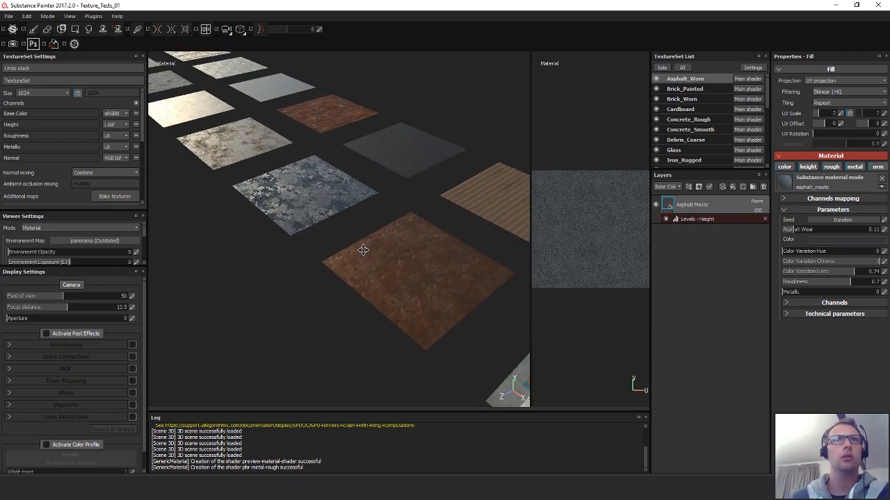
{"action": "right_click_drag", "start_coordinate": [390, 256], "coordinate": [450, 253], "text": "alt"}
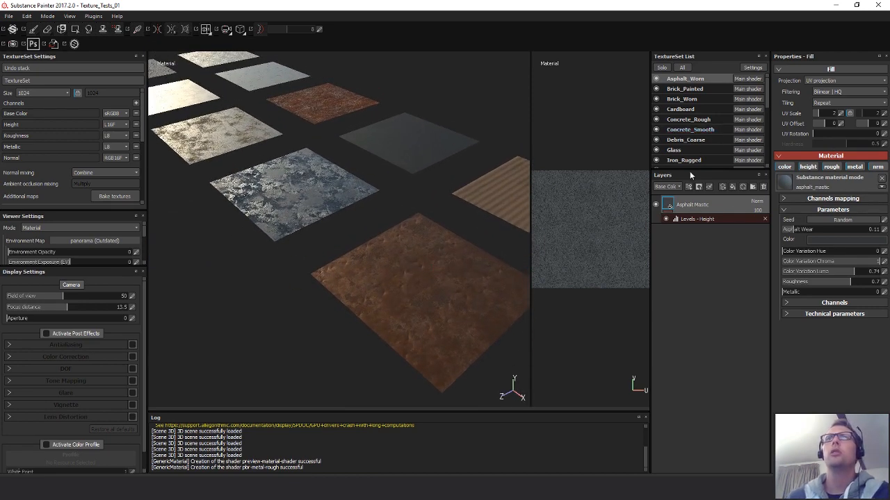
- Enlarge the TextureSet List to show every texture set and check its settings options
{"action": "left_click_drag", "start_coordinate": [706, 172], "coordinate": [685, 343]}
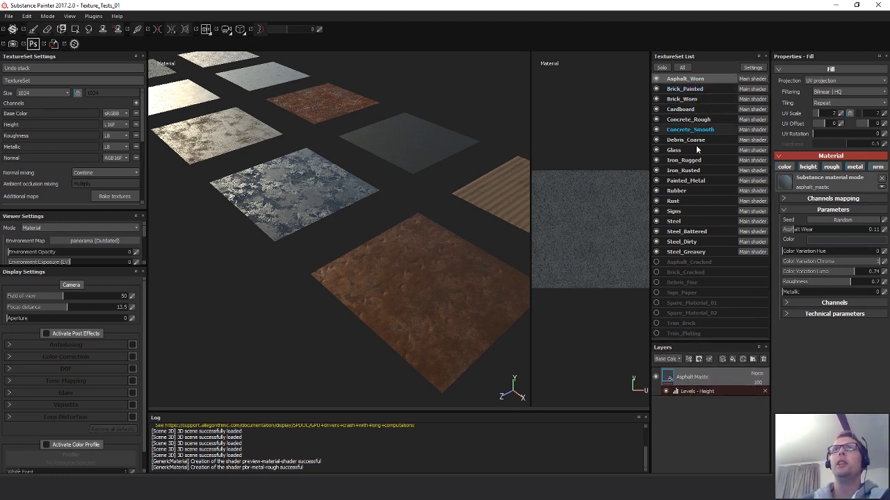
{"action": "left_click", "coordinate": [752, 67]}
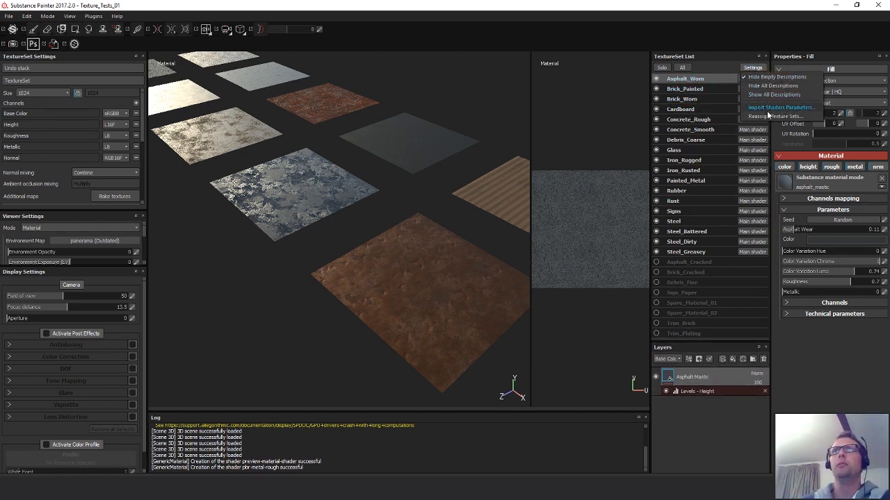
{"action": "left_click", "coordinate": [709, 70]}
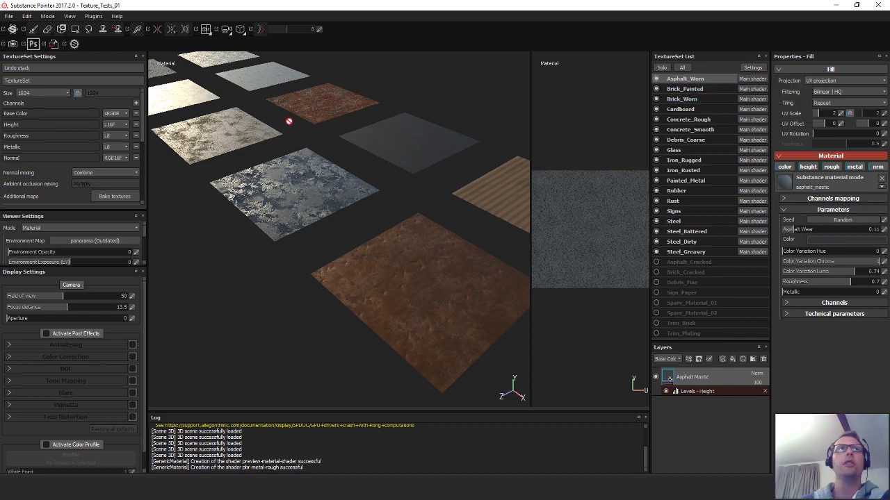
- Bring up the texture export settings and check the Asphalt_Worn set's output maps
{"action": "key", "text": "ctrl+shift+e"}
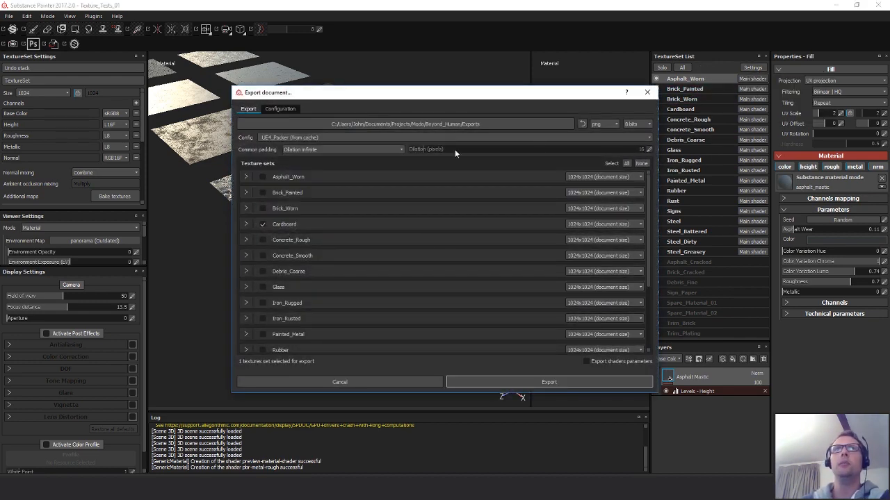
{"action": "left_click_drag", "start_coordinate": [393, 96], "coordinate": [346, 83]}
{"action": "left_click", "coordinate": [199, 164]}
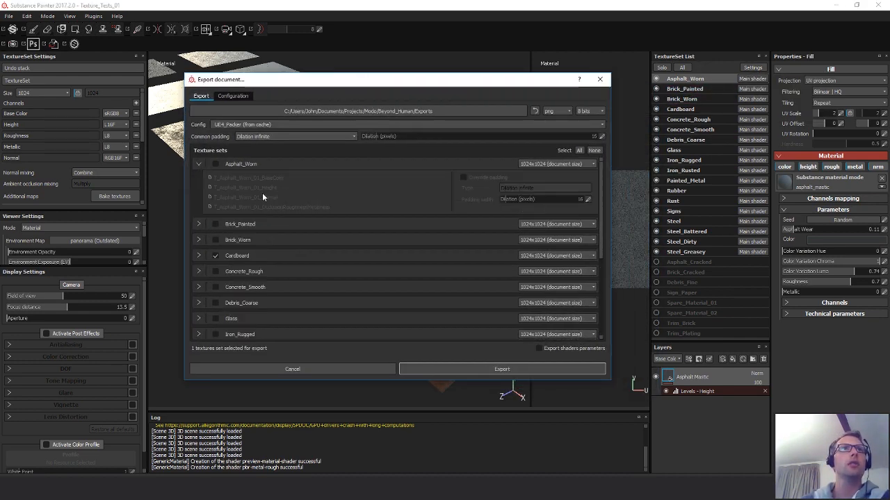
{"action": "left_click", "coordinate": [198, 164]}
- Examine the Unreal Engine 4 export preset and the naming pattern of its output maps
{"action": "left_click", "coordinate": [234, 96]}
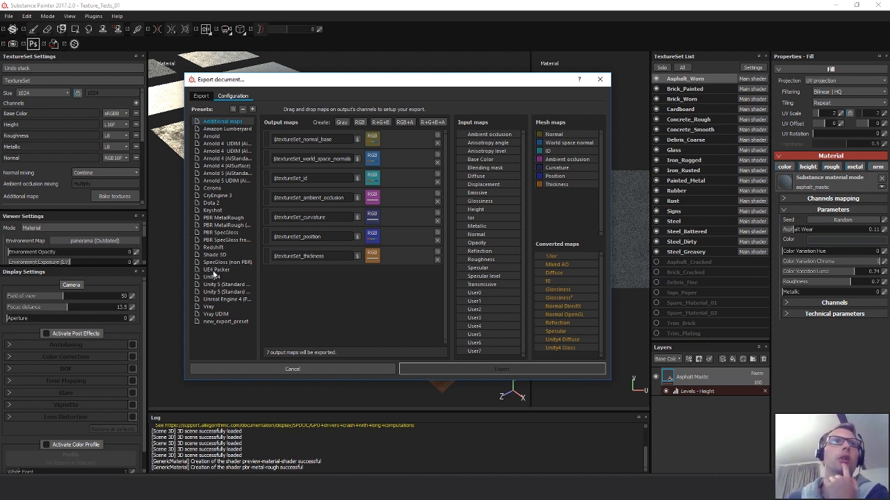
{"action": "left_click", "coordinate": [230, 299]}
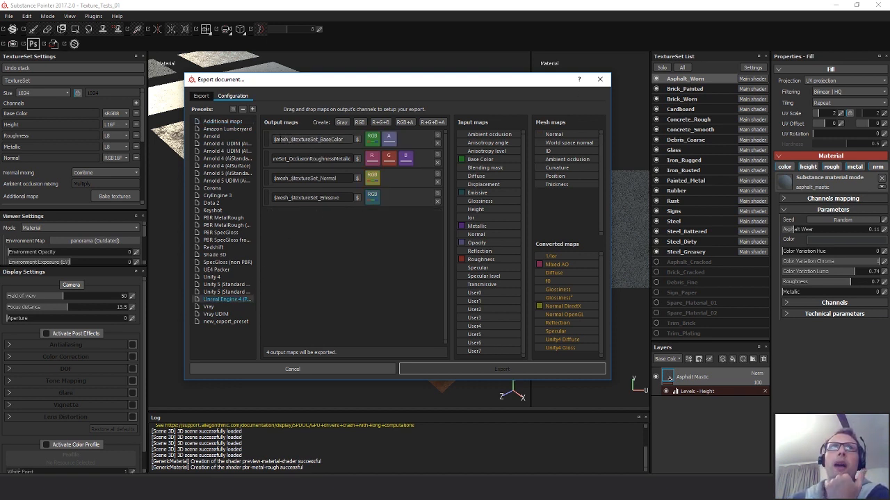
{"action": "left_click_drag", "start_coordinate": [274, 139], "coordinate": [289, 139]}
{"action": "left_click", "coordinate": [275, 158]}
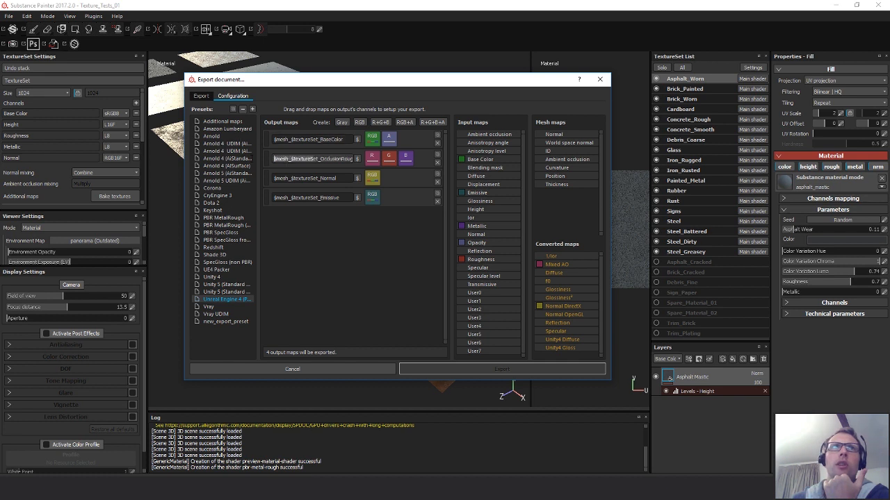
{"action": "left_click", "coordinate": [286, 139]}
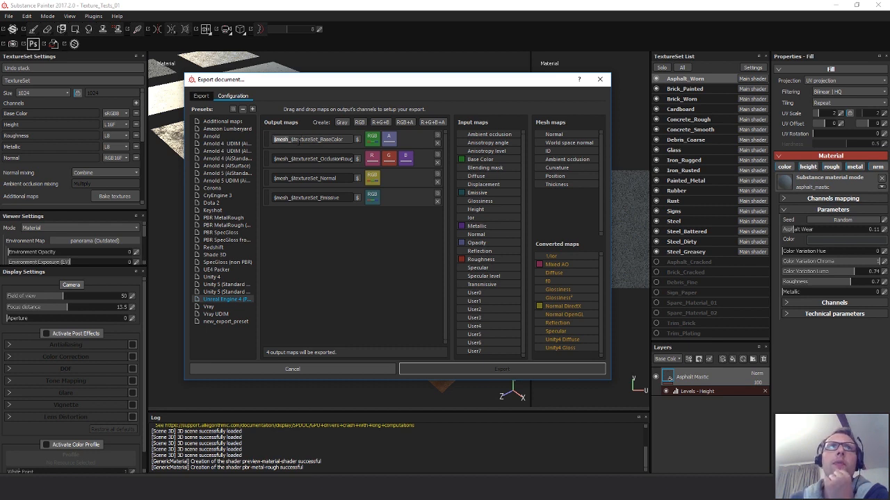
{"action": "left_click_drag", "start_coordinate": [276, 139], "coordinate": [353, 139]}
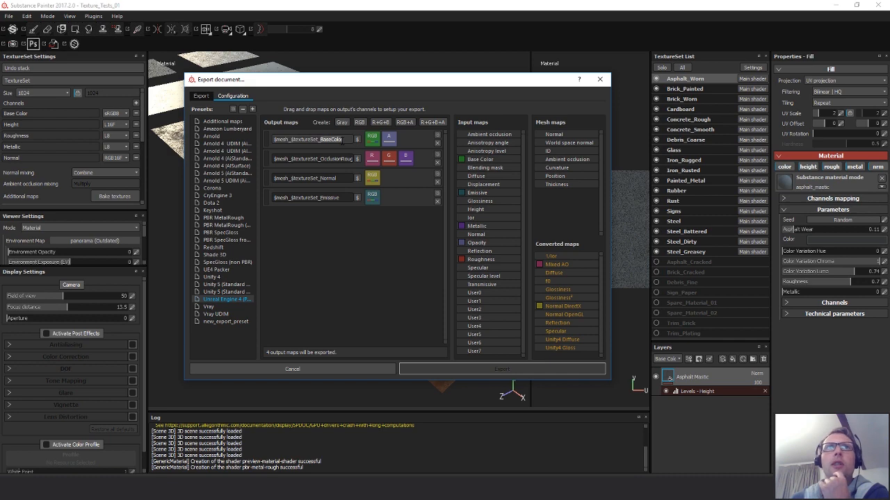
{"action": "left_click", "coordinate": [328, 179]}
{"action": "left_click", "coordinate": [335, 197]}
{"action": "left_click", "coordinate": [335, 179]}
{"action": "left_click", "coordinate": [338, 139]}
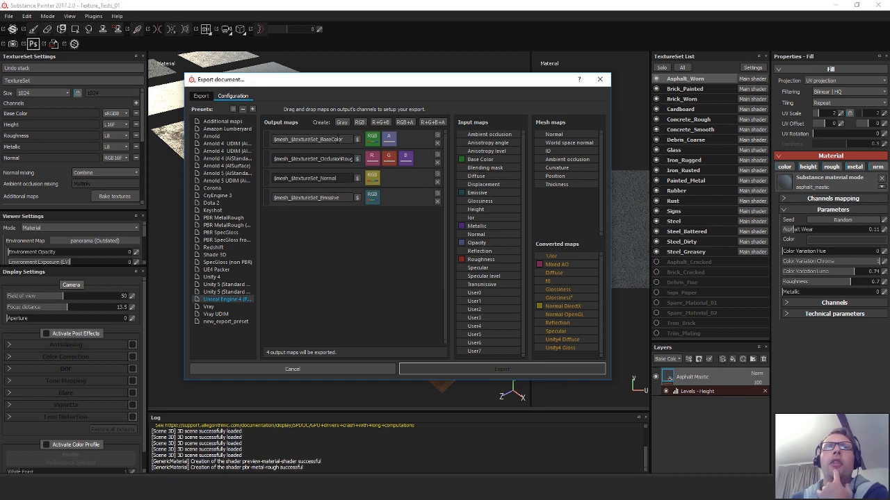
- Review the export file names of the Asphalt_Worn set, then close the export settings without exporting
{"action": "left_click", "coordinate": [201, 96]}
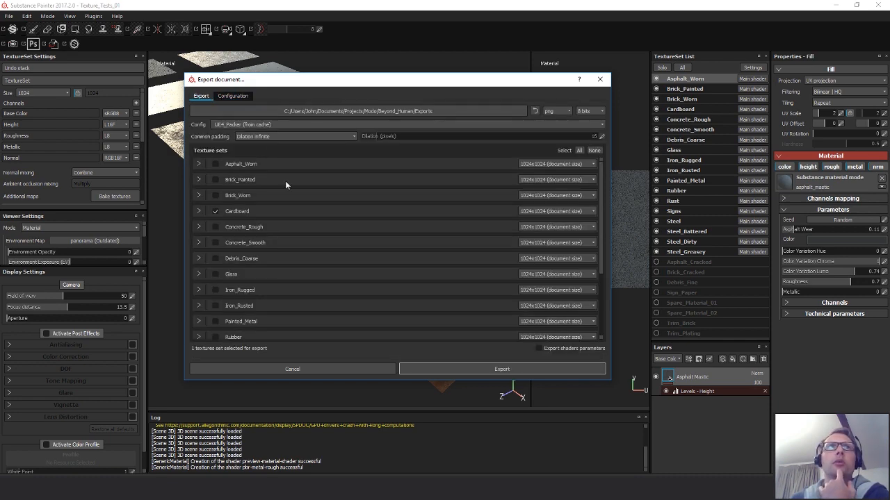
{"action": "left_click", "coordinate": [199, 164]}
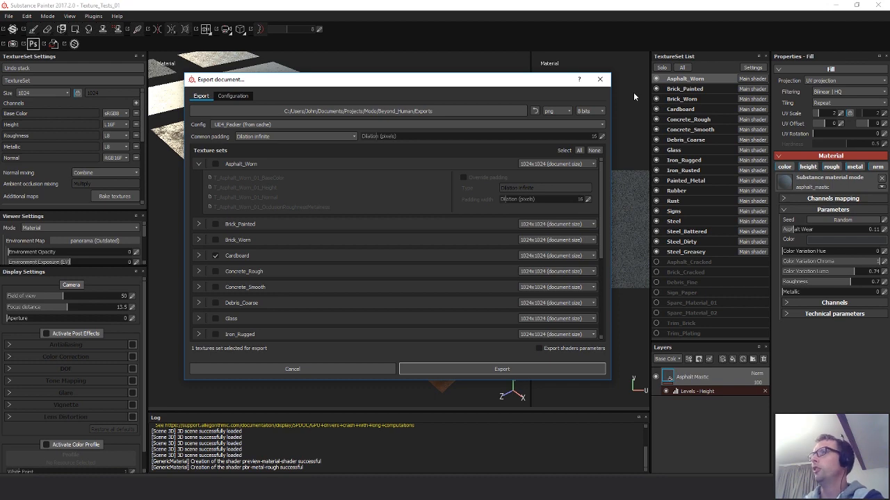
{"action": "left_click", "coordinate": [600, 78]}
- Inspect the Debris_Coarse and Iron_Rusted texture sets alongside the swatches in the 3D view, then close Substance Painter
{"action": "left_click_drag", "start_coordinate": [398, 192], "coordinate": [379, 213], "text": "alt"}
{"action": "middle_click_drag", "start_coordinate": [379, 214], "coordinate": [398, 227], "text": "alt"}
{"action": "left_click_drag", "start_coordinate": [400, 226], "coordinate": [358, 204], "text": "alt"}
{"action": "left_click", "coordinate": [686, 140]}
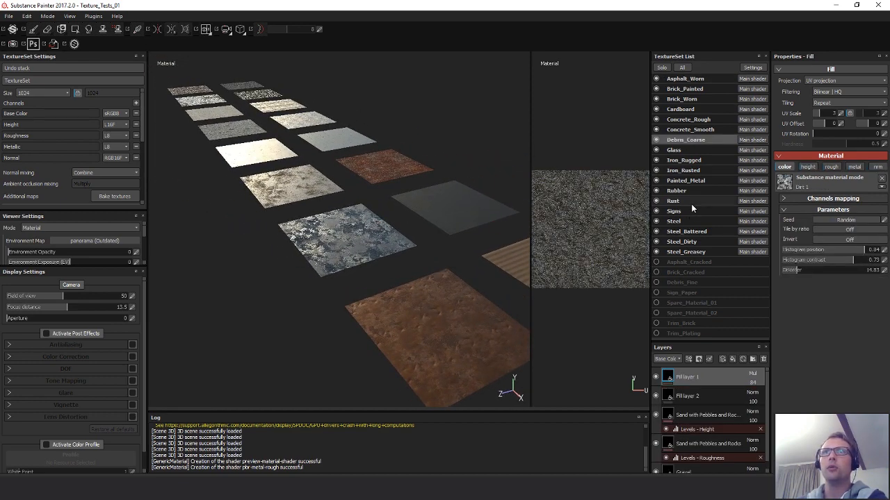
{"action": "left_click", "coordinate": [693, 171]}
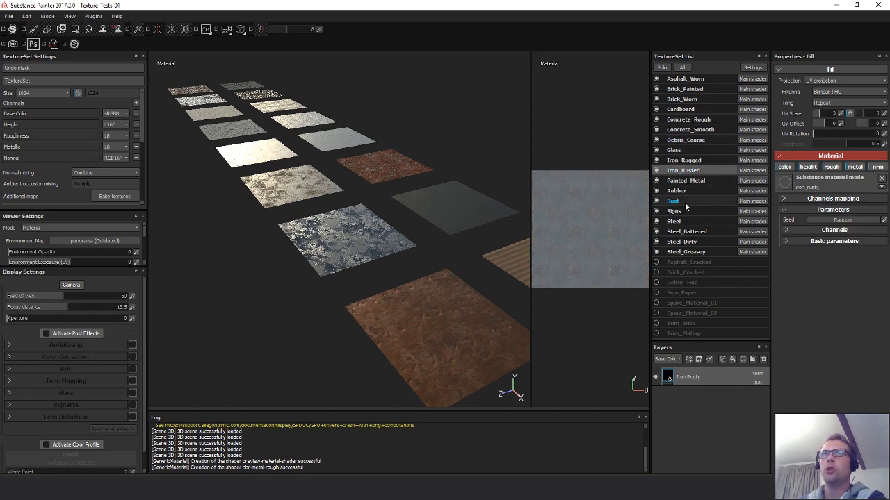
{"action": "left_click_drag", "start_coordinate": [409, 255], "coordinate": [350, 274], "text": "alt"}
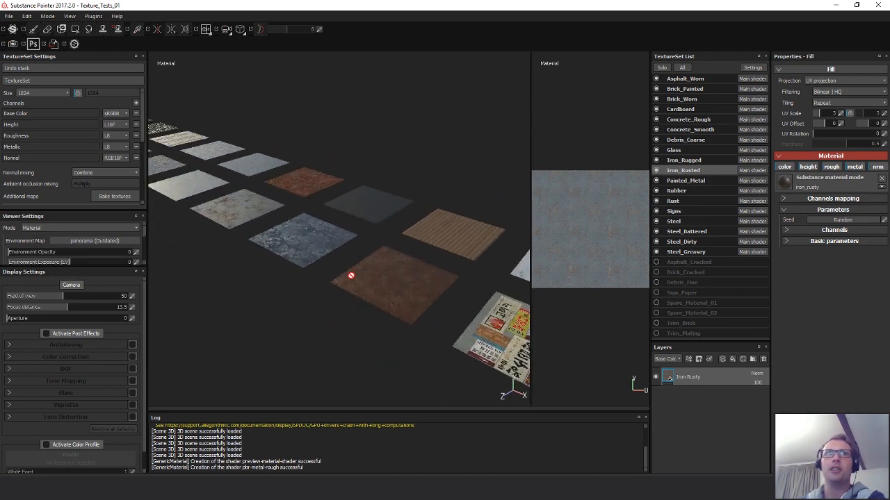
{"action": "middle_click_drag", "start_coordinate": [424, 272], "coordinate": [433, 287], "text": "alt"}
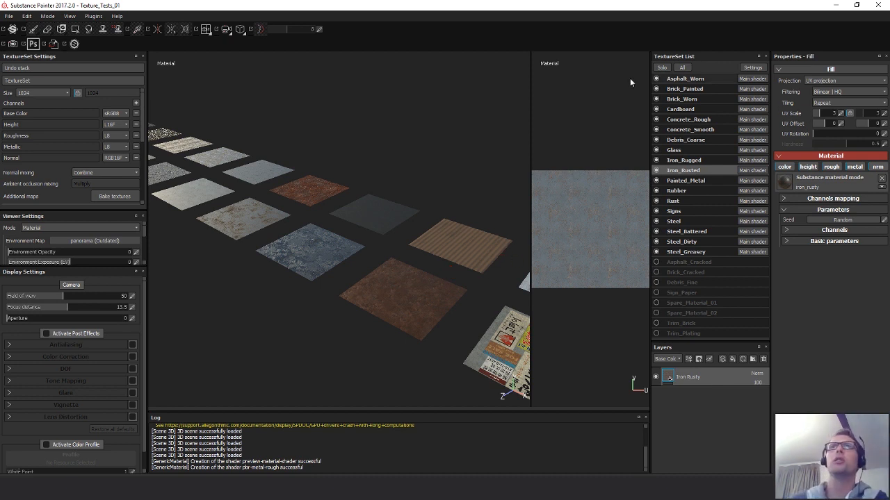
{"action": "left_click", "coordinate": [878, 5]}
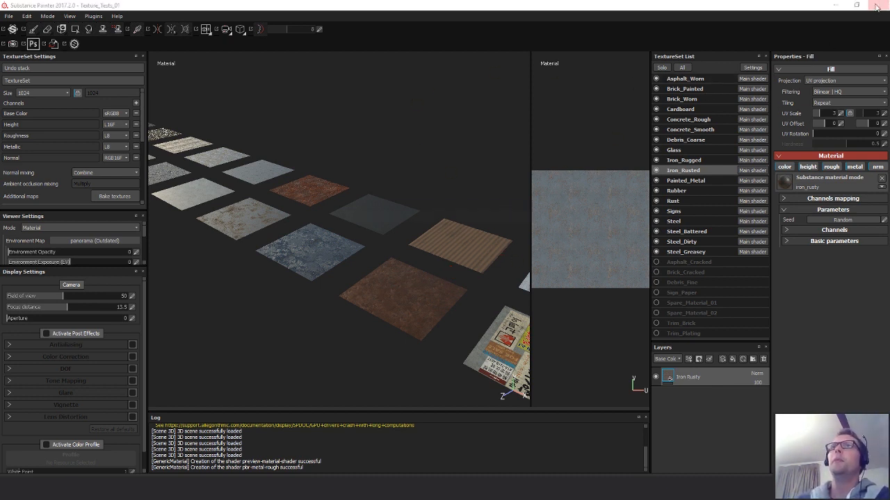
- Finish closing Substance Painter and view the Update_1 alley image in the browser
{"action": "left_click", "coordinate": [463, 258]}
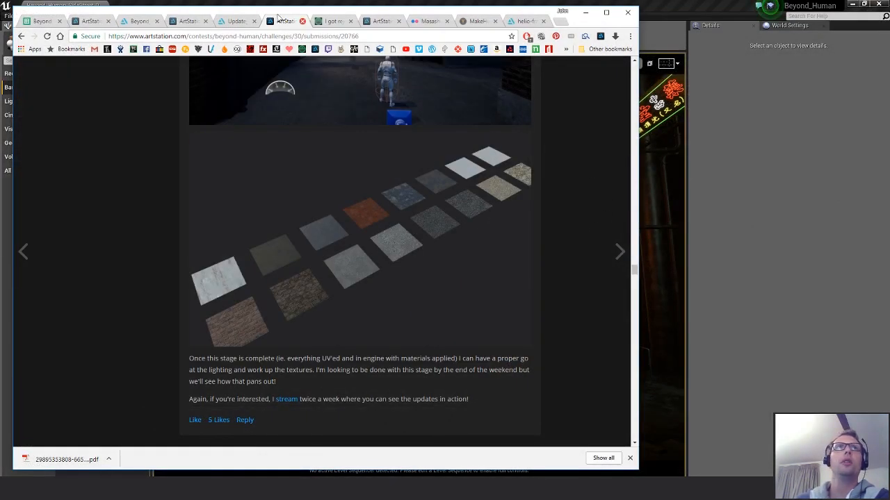
{"action": "left_click", "coordinate": [237, 25]}
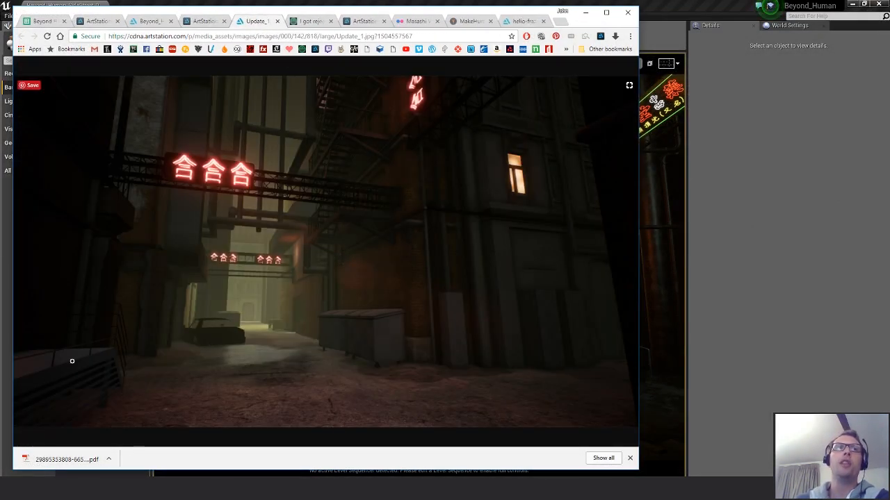
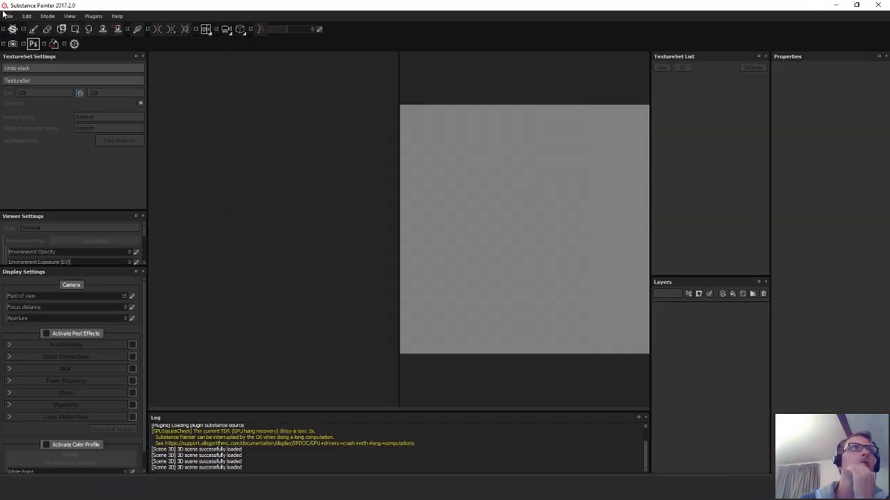
- Reopen the recent Texture_Tests_01.spp project in Substance Painter
{"action": "left_click", "coordinate": [9, 15]}
{"action": "mouse_move", "coordinate": [50, 45]}
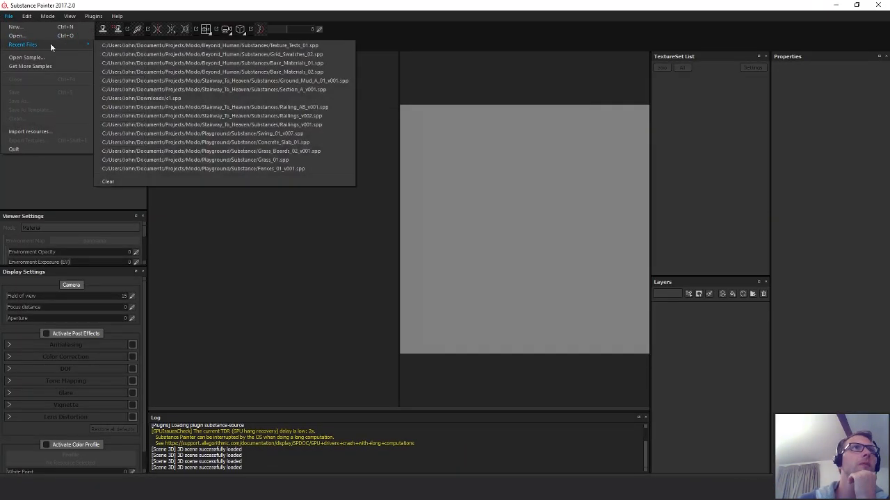
{"action": "left_click", "coordinate": [167, 44]}
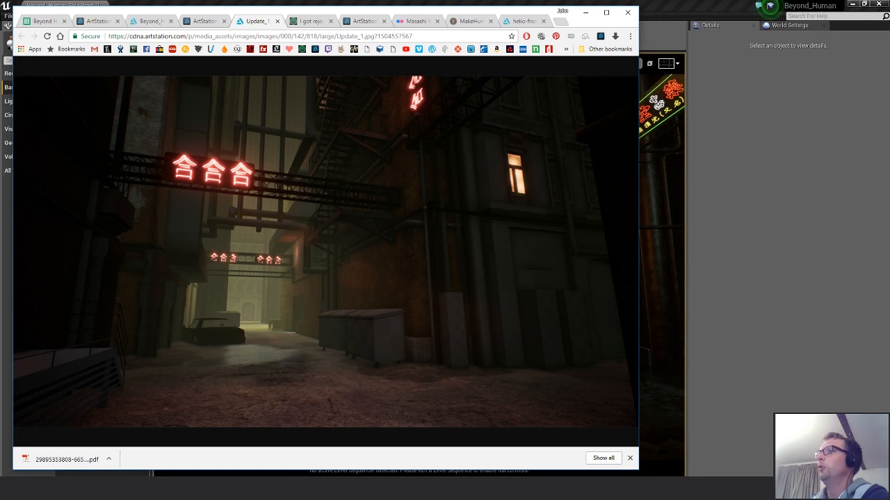
- Close the Update_1 image, bring up the Beyond_Human_013a render, minimise Unreal Editor and switch to MODO
{"action": "left_click", "coordinate": [277, 22]}
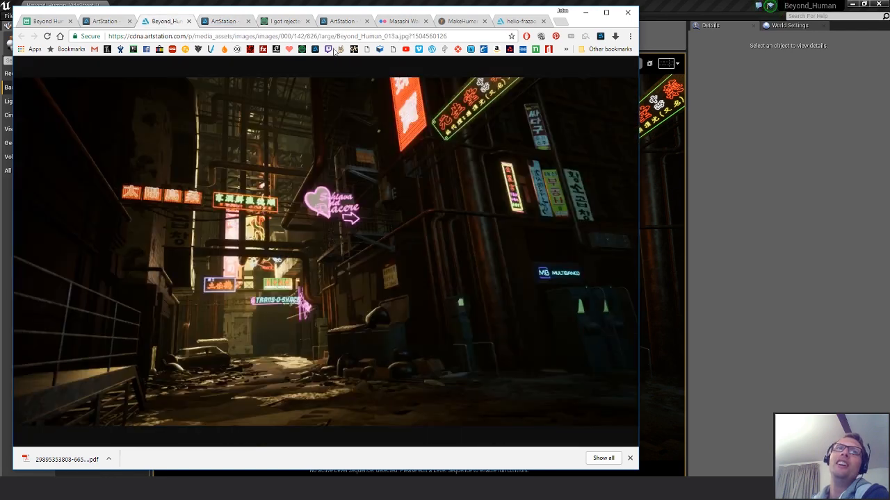
{"action": "left_click", "coordinate": [164, 23]}
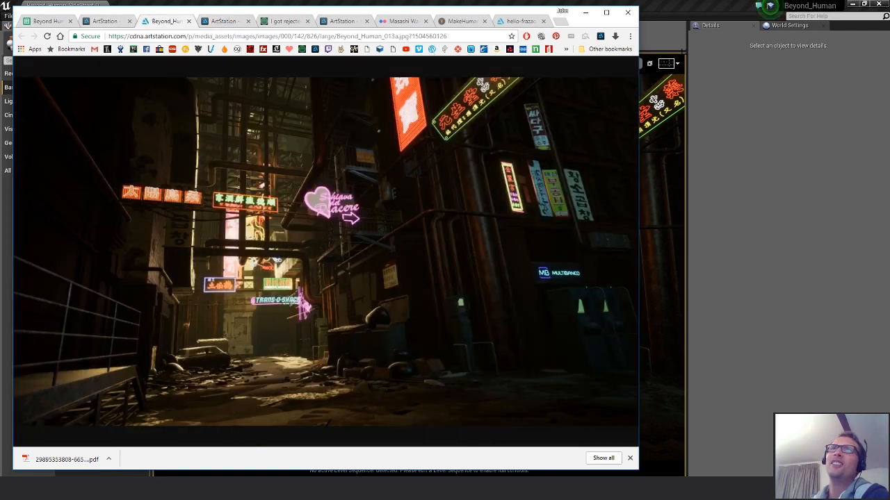
{"action": "left_click", "coordinate": [853, 4]}
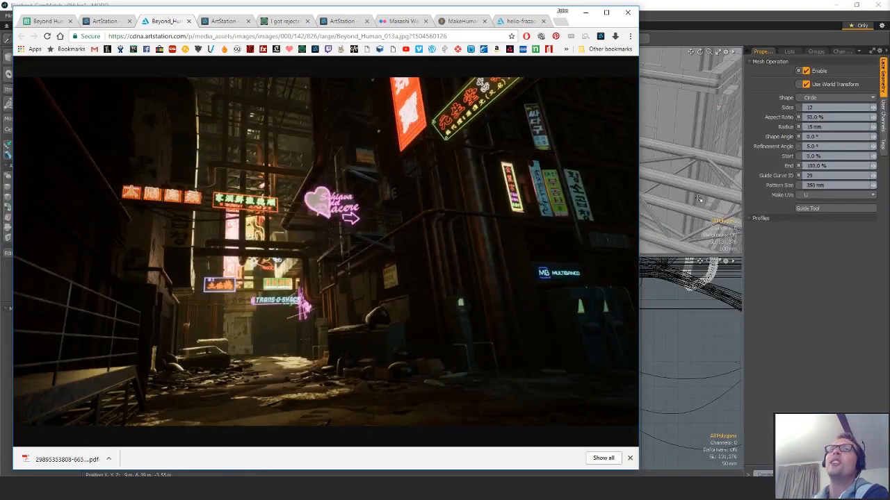
{"action": "left_click", "coordinate": [699, 22]}
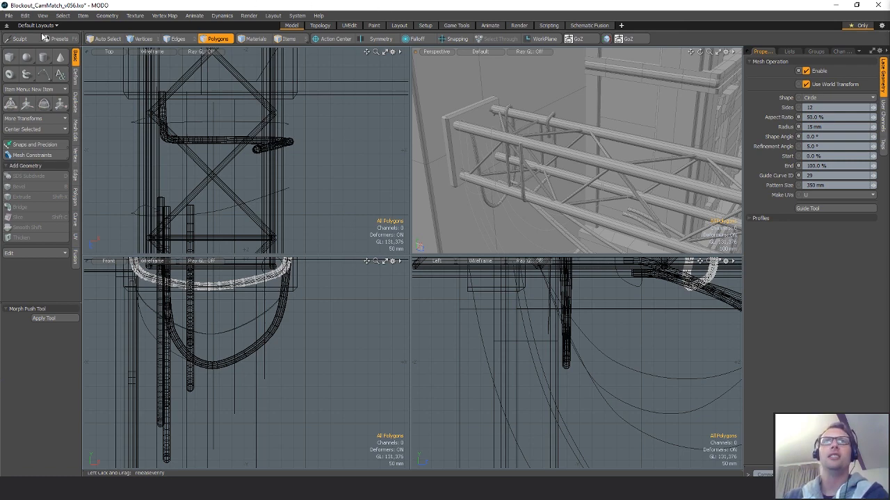
- Frame the wire loop hanging around the lattice truss and activate the Guide Tool for its lace on guide curve 29
{"action": "left_click_drag", "start_coordinate": [674, 239], "coordinate": [580, 147], "text": "alt"}
{"action": "scroll", "coordinate": [557, 188], "scroll_direction": "up", "scroll_amount": 5}
{"action": "key", "text": "3"}
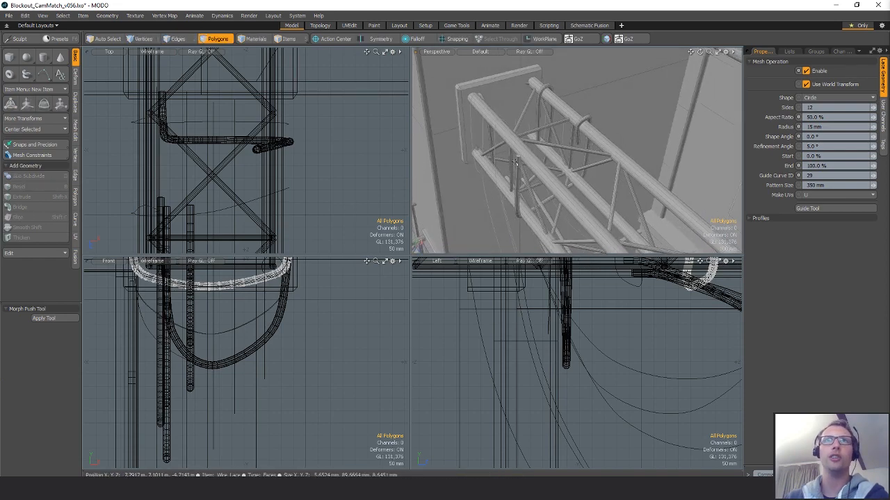
{"action": "left_click", "coordinate": [519, 158]}
{"action": "double_click", "coordinate": [520, 157]}
{"action": "key", "text": "shift+a"}
{"action": "left_click_drag", "start_coordinate": [519, 158], "coordinate": [666, 135], "text": "alt"}
{"action": "left_click", "coordinate": [816, 207]}
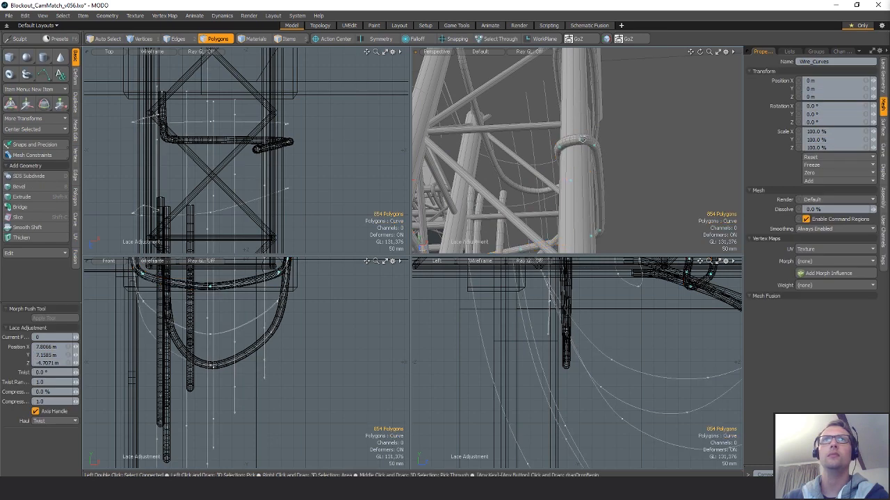
- Reposition the wire's guide points where it wraps over the truss's upper tube so that it follows the tube
{"action": "left_click_drag", "start_coordinate": [583, 139], "coordinate": [608, 111], "text": "alt"}
{"action": "left_click", "coordinate": [564, 100]}
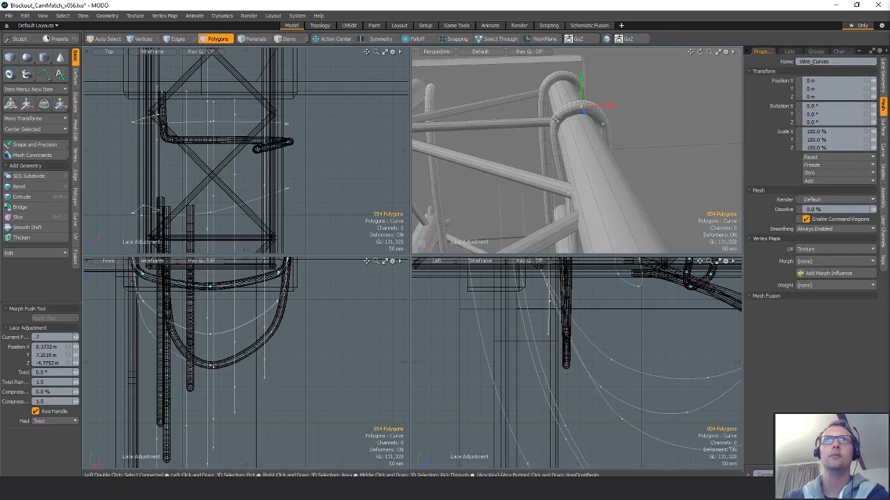
{"action": "left_click_drag", "start_coordinate": [555, 122], "coordinate": [590, 126]}
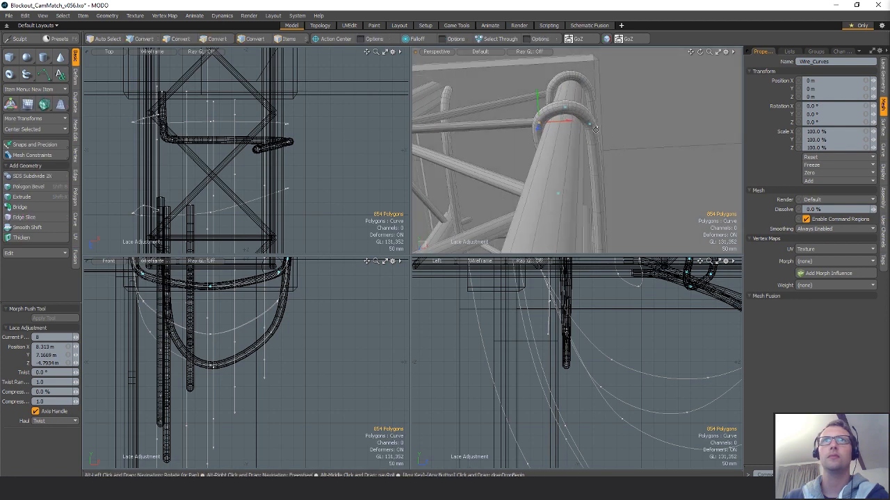
{"action": "left_click", "coordinate": [589, 126]}
{"action": "left_click_drag", "start_coordinate": [611, 176], "coordinate": [617, 131], "text": "alt"}
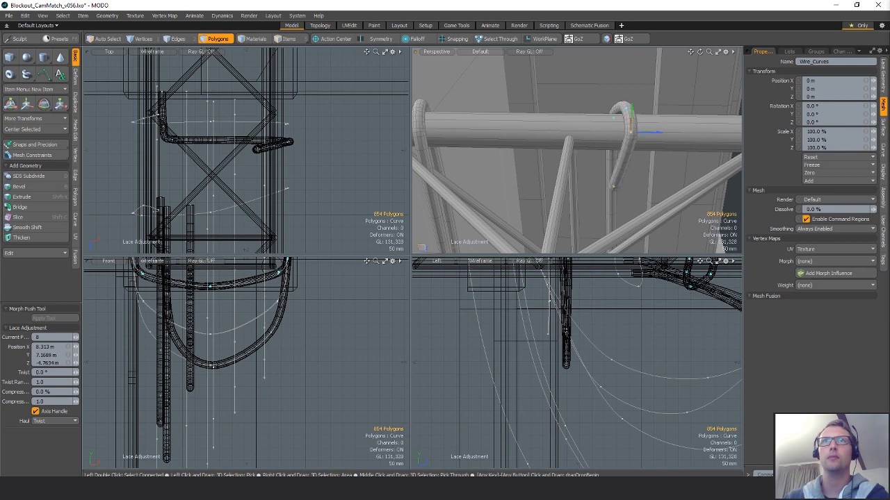
{"action": "left_click_drag", "start_coordinate": [643, 177], "coordinate": [550, 131], "text": "alt"}
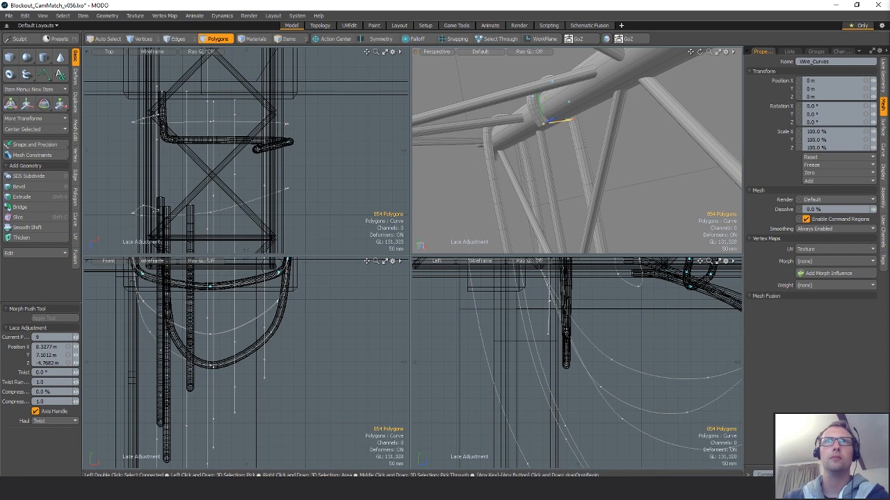
{"action": "left_click_drag", "start_coordinate": [598, 181], "coordinate": [570, 148], "text": "alt"}
- Lower the middle guide point of the wire's sagging span beneath the truss
{"action": "left_click_drag", "start_coordinate": [570, 148], "coordinate": [563, 154], "text": "alt"}
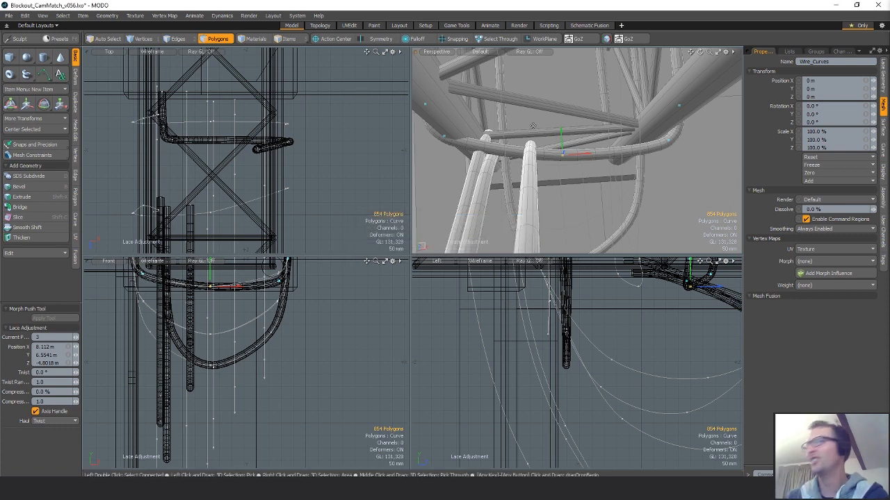
{"action": "left_click_drag", "start_coordinate": [466, 124], "coordinate": [589, 134], "text": "alt"}
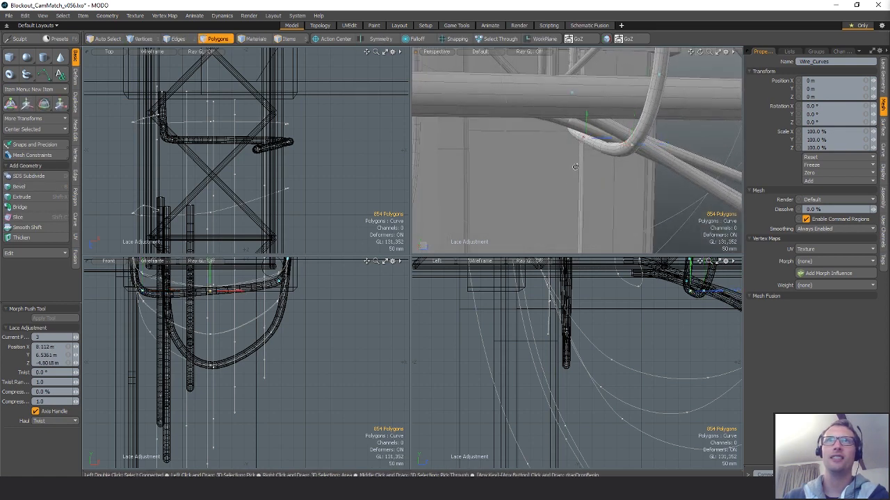
{"action": "left_click_drag", "start_coordinate": [575, 166], "coordinate": [518, 182], "text": "alt"}
- Adjust the guide points along the wire's opposite side, from the upper tube down to the lower corner, and exit the Guide Tool
{"action": "left_click", "coordinate": [590, 70]}
{"action": "left_click", "coordinate": [565, 104]}
{"action": "left_click", "coordinate": [551, 176]}
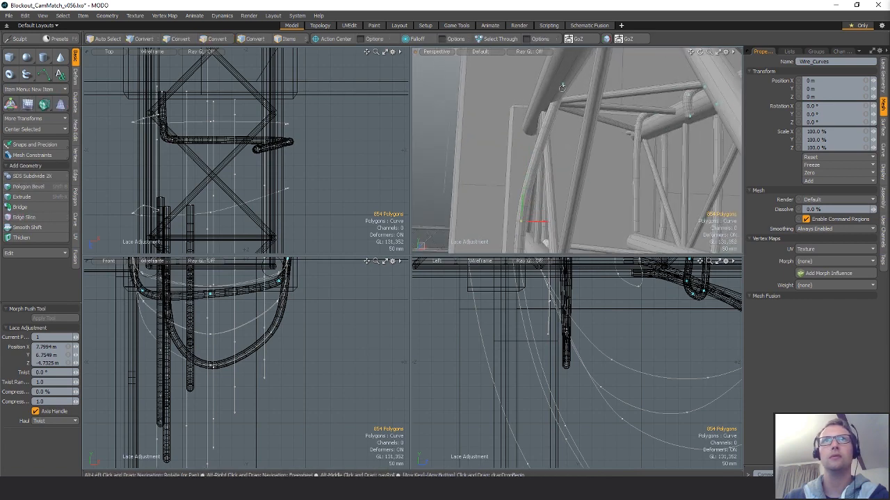
{"action": "left_click_drag", "start_coordinate": [579, 86], "coordinate": [587, 86]}
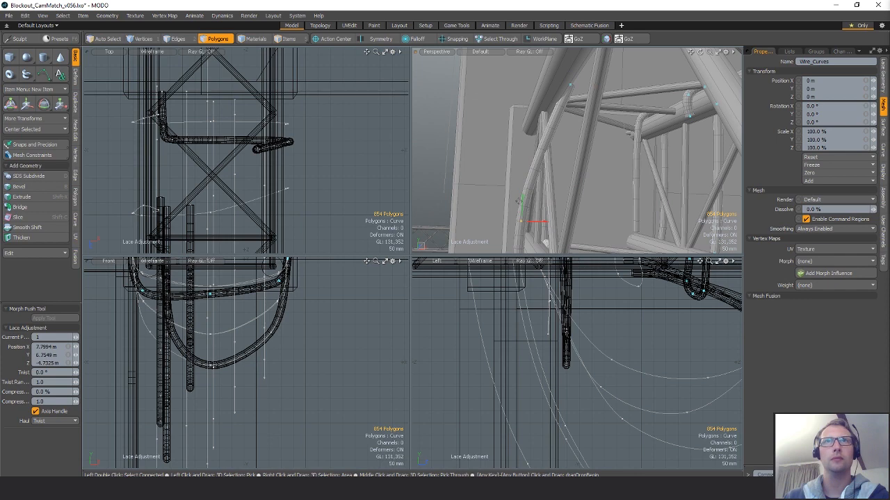
{"action": "left_click_drag", "start_coordinate": [545, 242], "coordinate": [614, 152], "text": "alt"}
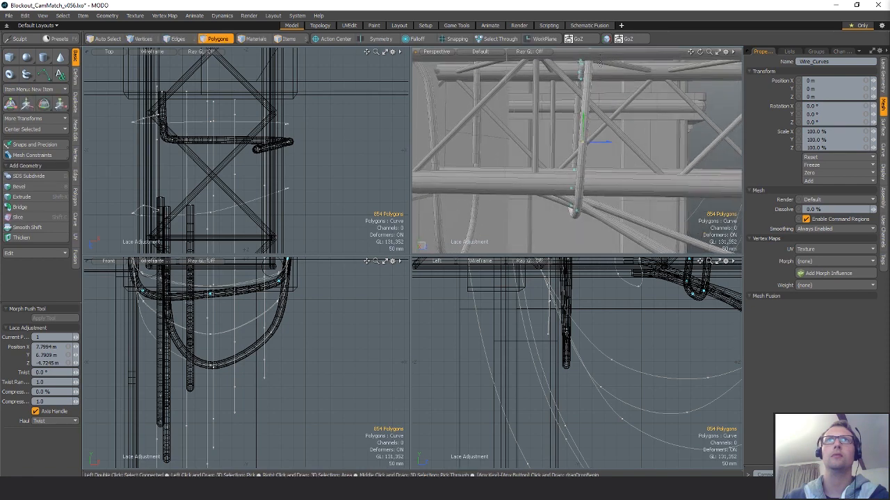
{"action": "left_click_drag", "start_coordinate": [607, 76], "coordinate": [571, 124], "text": "alt"}
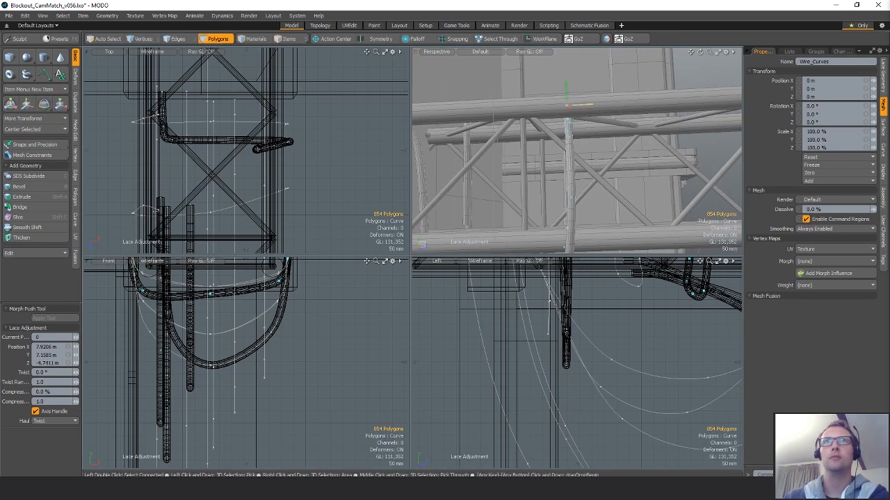
{"action": "left_click_drag", "start_coordinate": [570, 122], "coordinate": [537, 200], "text": "alt"}
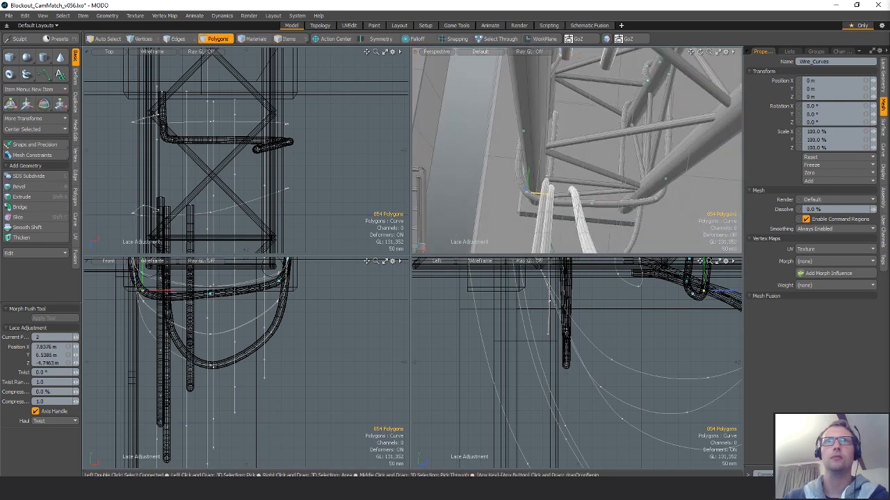
{"action": "left_click_drag", "start_coordinate": [529, 139], "coordinate": [534, 188], "text": "alt"}
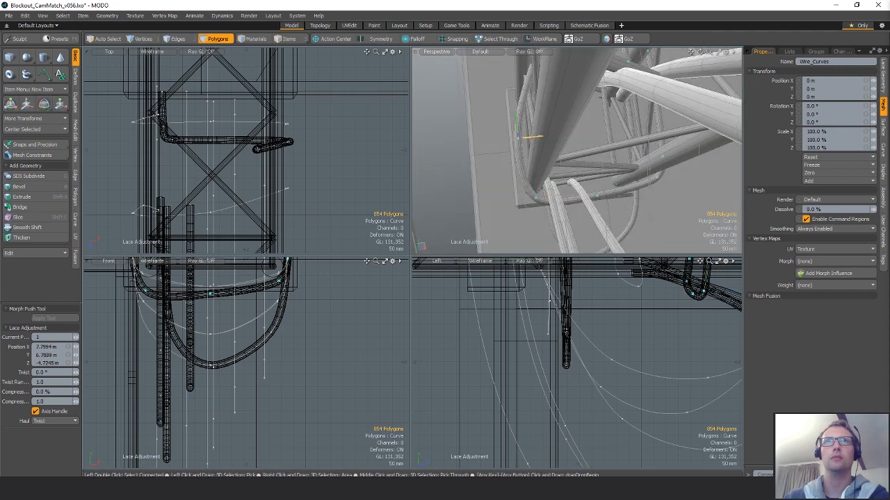
{"action": "left_click_drag", "start_coordinate": [533, 188], "coordinate": [613, 128], "text": "alt"}
{"action": "scroll", "coordinate": [664, 70], "scroll_direction": "down", "scroll_amount": 3}
{"action": "key", "text": "q"}
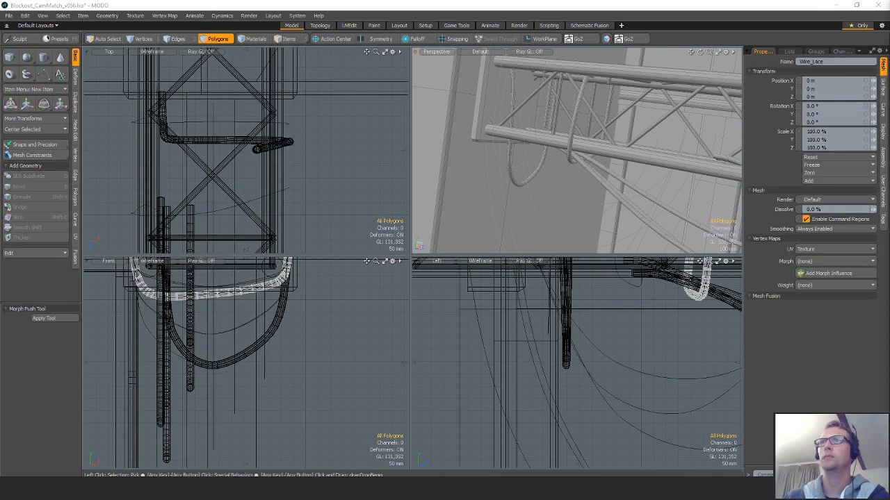
- Duplicate the finished wire lace and set the copy's Guide Curve ID to 30
{"action": "double_click", "coordinate": [578, 117]}
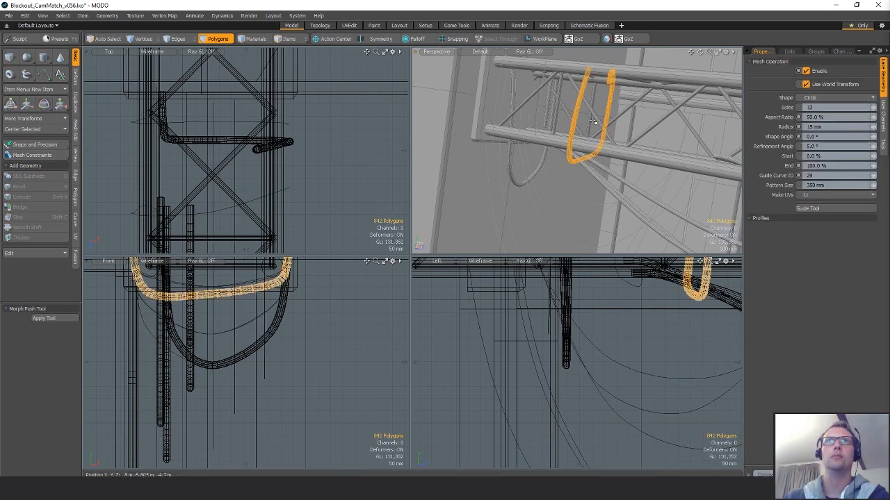
{"action": "left_click_drag", "start_coordinate": [578, 117], "coordinate": [602, 150], "text": "alt"}
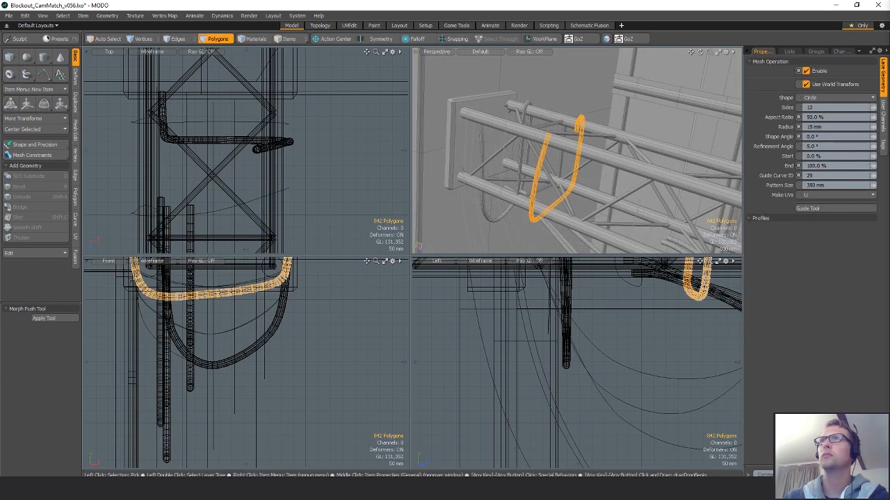
{"action": "left_click", "coordinate": [273, 162]}
{"action": "left_click_drag", "start_coordinate": [273, 162], "coordinate": [208, 162], "text": "ctrl+alt"}
{"action": "left_click_drag", "start_coordinate": [208, 162], "coordinate": [216, 113], "text": "alt+shift"}
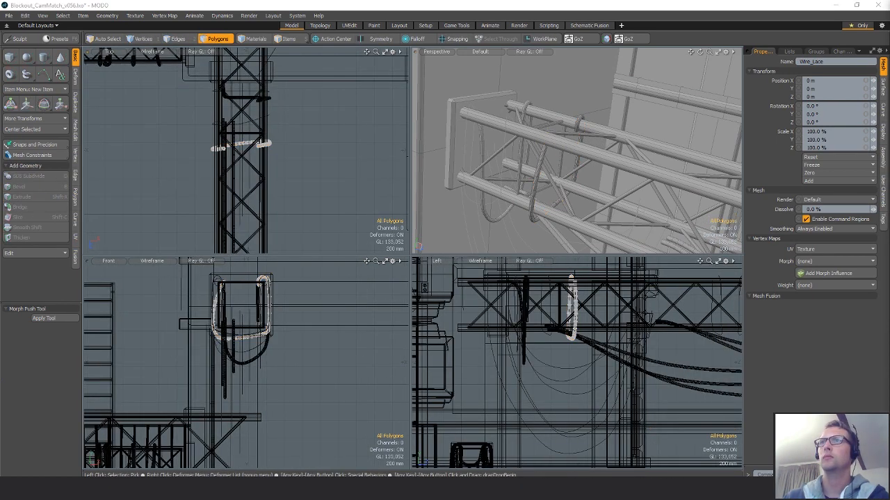
{"action": "type", "text": "30"}
{"action": "key", "text": "Return"}
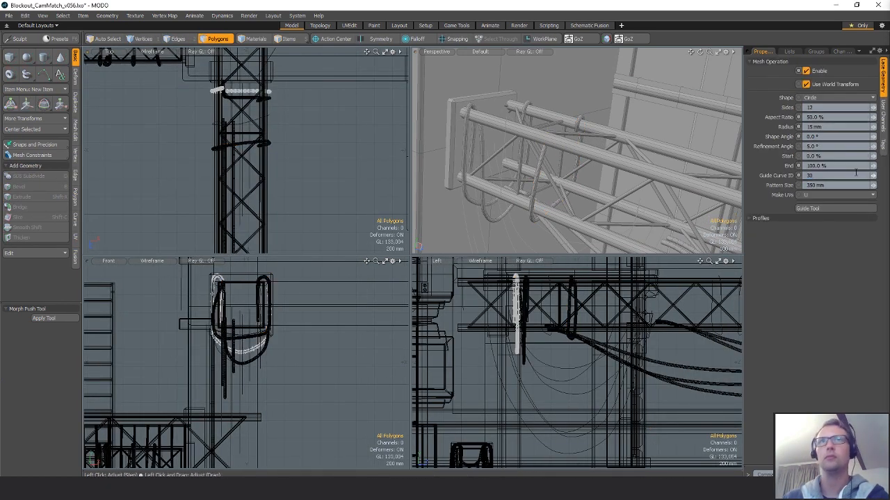
- Activate the Guide Tool on the curve 30 wire and reposition its guide points around the tubes near the truss's end plate
{"action": "left_click_drag", "start_coordinate": [541, 147], "coordinate": [612, 139], "text": "alt"}
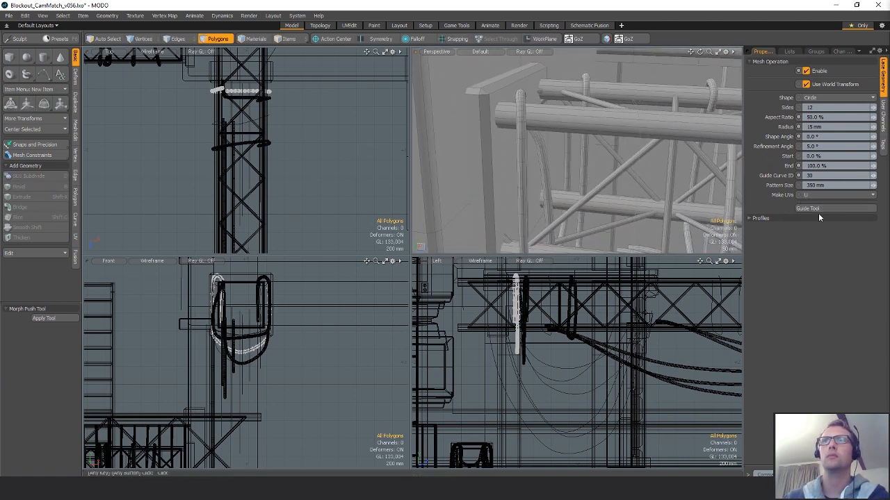
{"action": "mouse_move", "coordinate": [541, 175]}
{"action": "left_mouse_down", "text": "alt"}
{"action": "mouse_move", "coordinate": [523, 179]}
{"action": "mouse_move", "coordinate": [556, 177]}
{"action": "left_mouse_up", "text": "alt"}
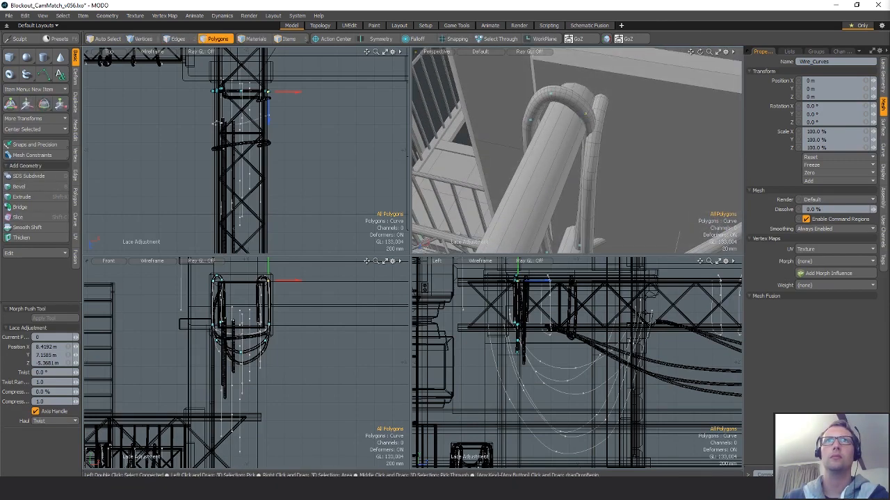
{"action": "left_click_drag", "start_coordinate": [609, 121], "coordinate": [629, 121]}
{"action": "left_click_drag", "start_coordinate": [584, 245], "coordinate": [558, 133], "text": "alt+shift"}
{"action": "left_click", "coordinate": [555, 182]}
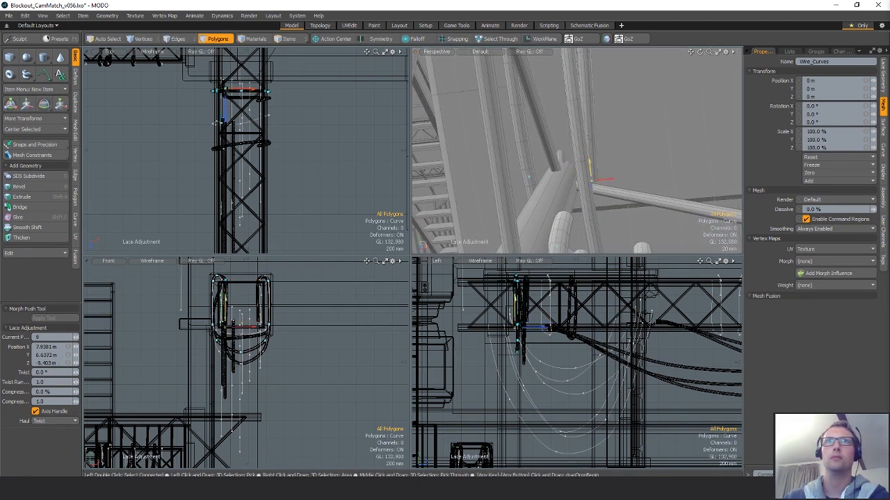
{"action": "left_click_drag", "start_coordinate": [589, 182], "coordinate": [603, 198], "text": "alt"}
{"action": "left_click_drag", "start_coordinate": [584, 164], "coordinate": [549, 142], "text": "alt"}
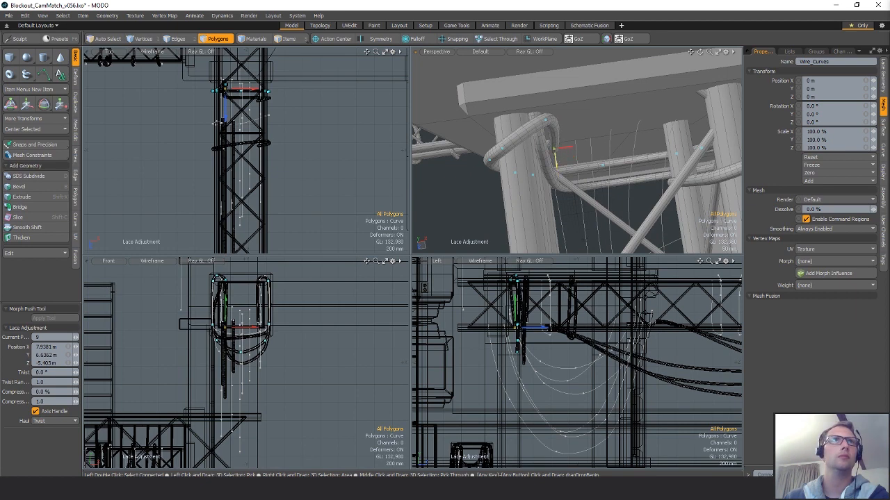
- Reposition the curve 30 wire's guide points at the upper tube and the lower corner near the truss's end plate
{"action": "left_click_drag", "start_coordinate": [555, 150], "coordinate": [577, 157], "text": "alt"}
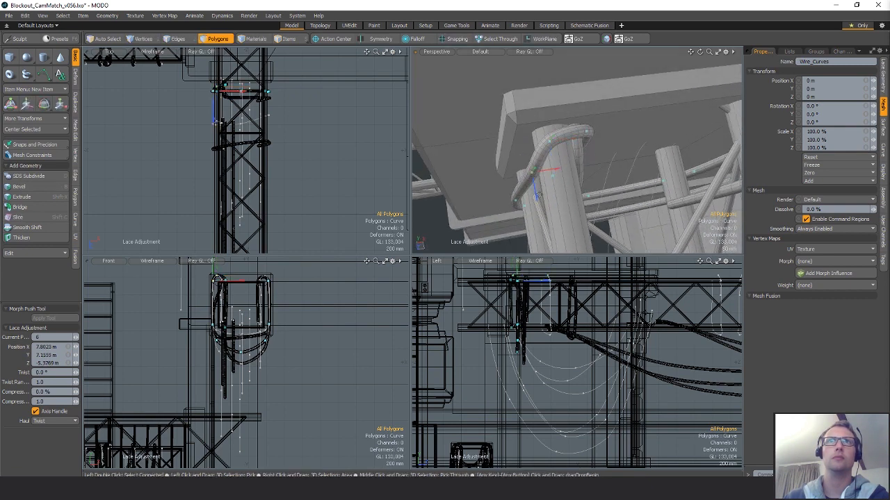
{"action": "left_click_drag", "start_coordinate": [535, 189], "coordinate": [554, 192]}
{"action": "left_click_drag", "start_coordinate": [555, 193], "coordinate": [538, 168], "text": "ctrl+alt"}
{"action": "left_click_drag", "start_coordinate": [557, 216], "coordinate": [549, 217]}
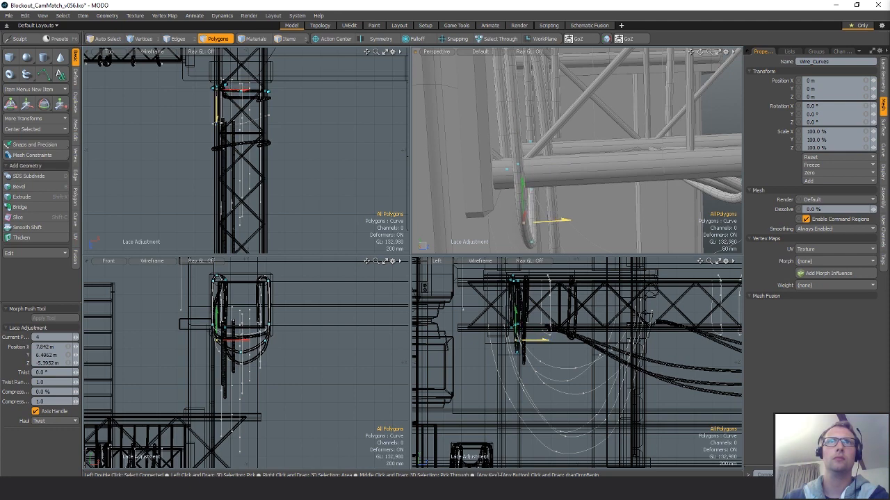
- Adjust the guide points along the wire's sagging span and up its opposite side, and exit the Guide Tool
{"action": "left_click_drag", "start_coordinate": [536, 246], "coordinate": [544, 167], "text": "alt+shift"}
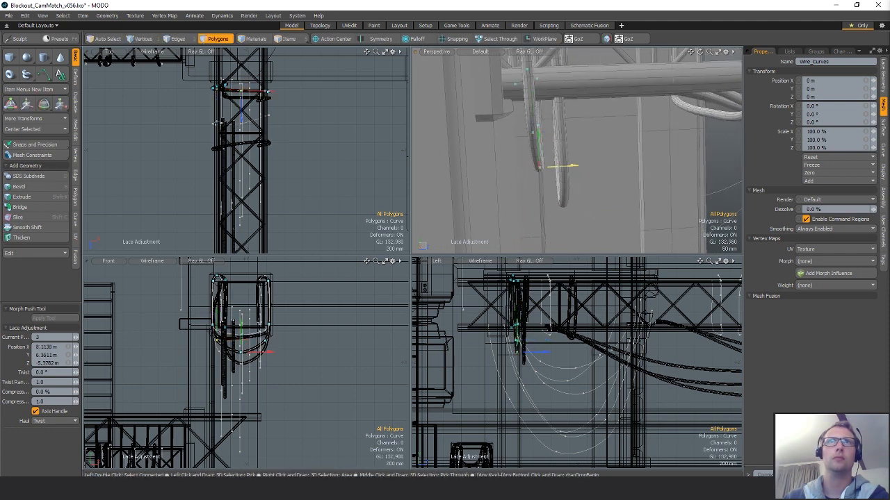
{"action": "left_click_drag", "start_coordinate": [544, 165], "coordinate": [557, 139], "text": "alt"}
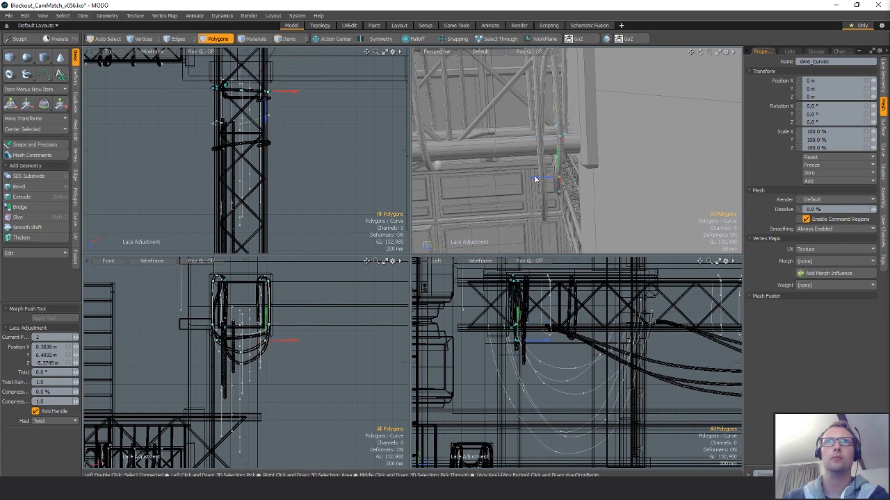
{"action": "left_click_drag", "start_coordinate": [575, 152], "coordinate": [530, 142], "text": "alt"}
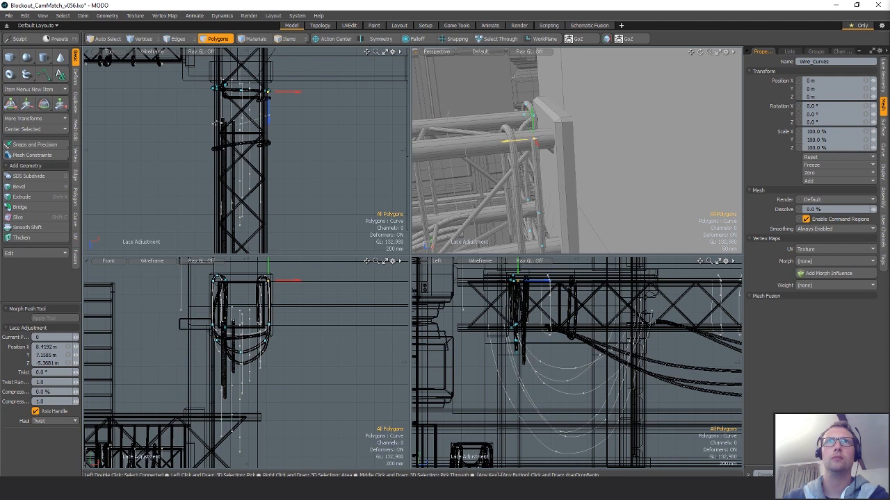
{"action": "left_click_drag", "start_coordinate": [544, 219], "coordinate": [529, 161], "text": "alt+shift"}
{"action": "left_click", "coordinate": [526, 188]}
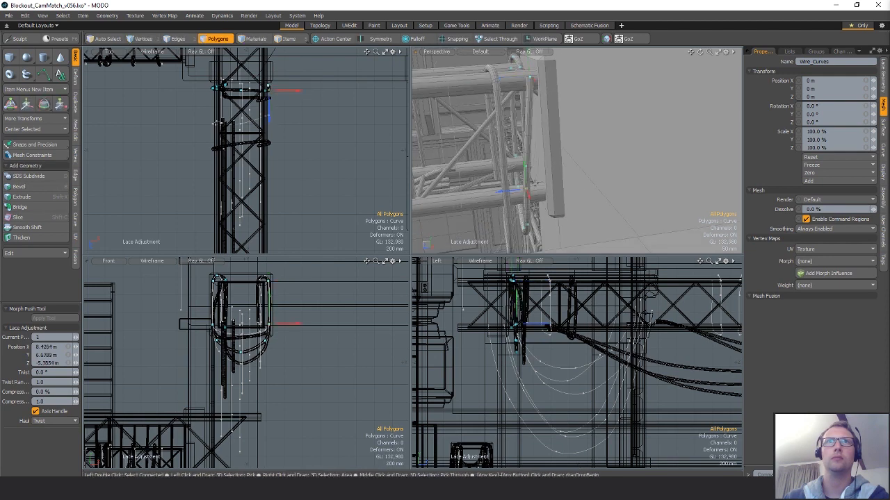
{"action": "left_click_drag", "start_coordinate": [506, 197], "coordinate": [537, 186]}
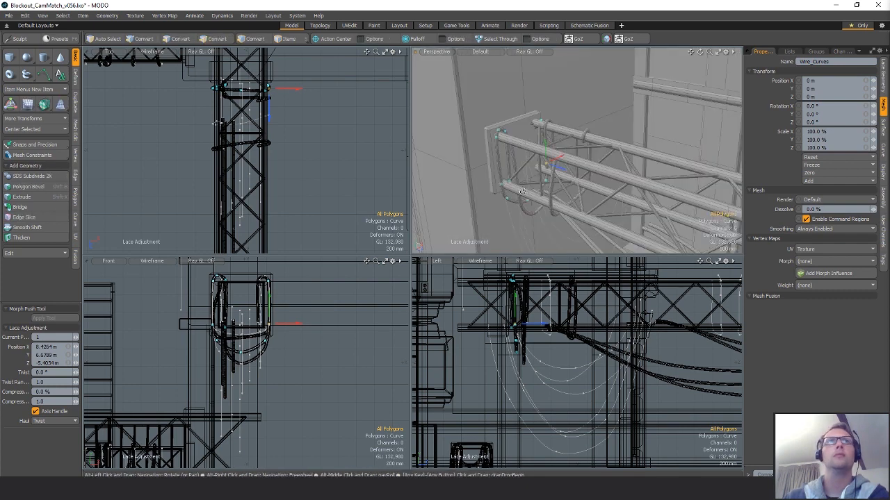
{"action": "key", "text": "space"}
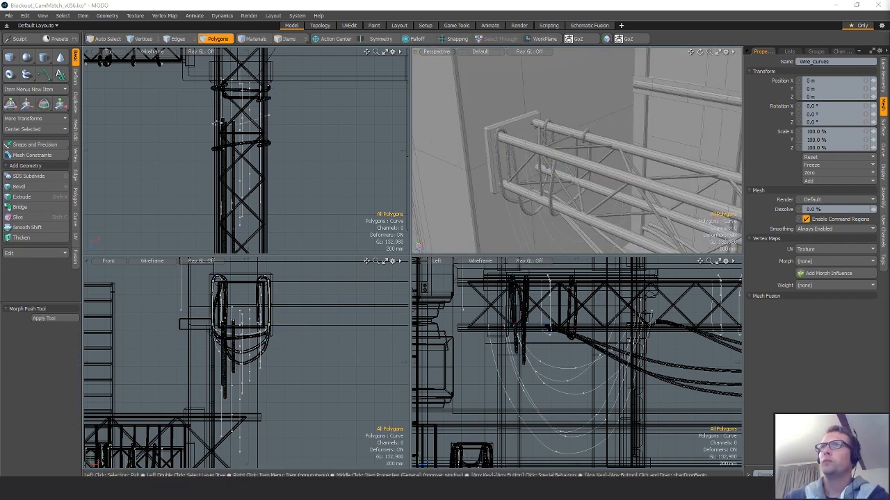
- Copy the finished curve 30 wire's polygons into the Wire_Wrap_B mesh
{"action": "left_click", "coordinate": [511, 150]}
{"action": "left_click", "coordinate": [500, 132]}
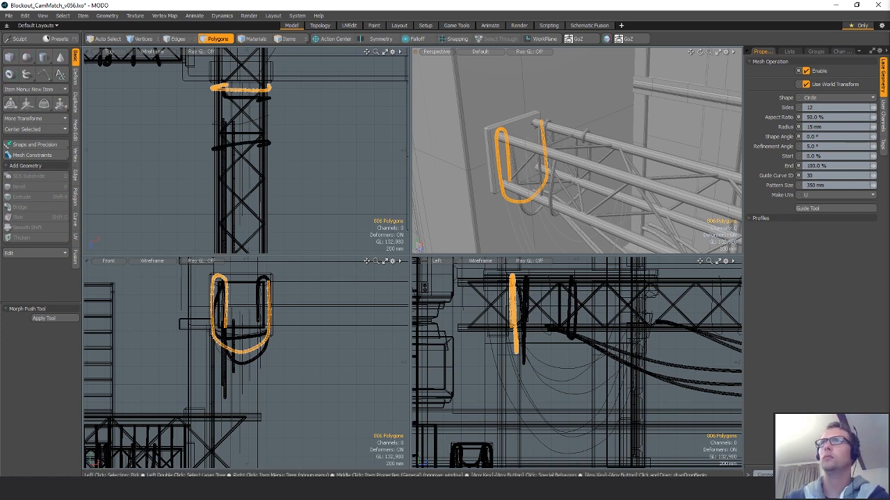
{"action": "left_click", "coordinate": [670, 161]}
{"action": "double_click", "coordinate": [543, 173]}
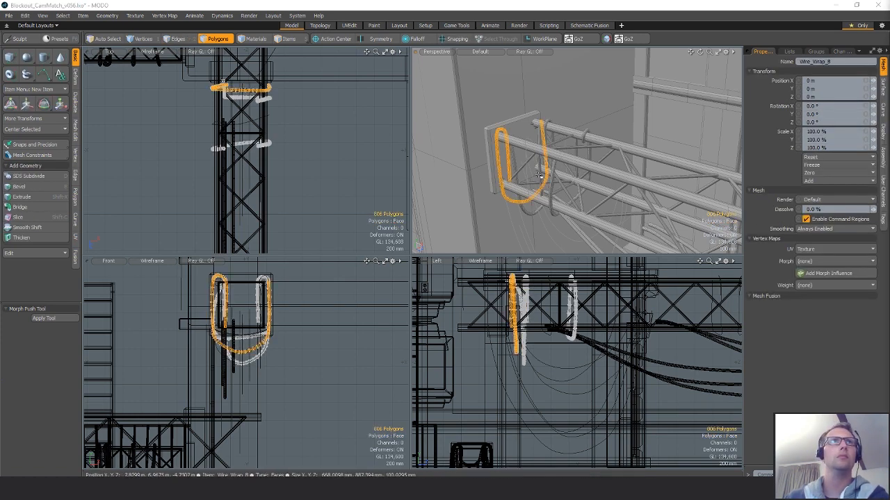
- Reselect the wire lace operation and set its Guide Curve ID to 31
{"action": "left_click_drag", "start_coordinate": [377, 169], "coordinate": [337, 174], "text": "alt+shift"}
{"action": "left_click_drag", "start_coordinate": [567, 212], "coordinate": [601, 195], "text": "alt"}
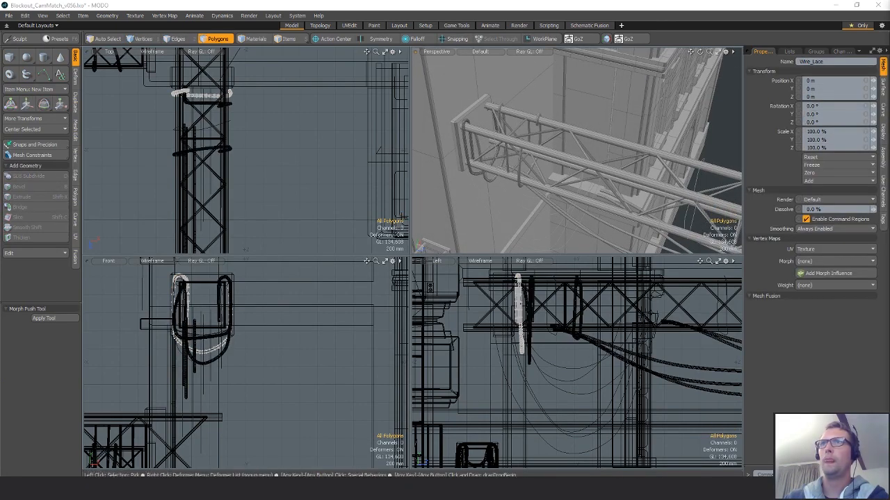
{"action": "left_click", "coordinate": [826, 177]}
{"action": "type", "text": "31"}
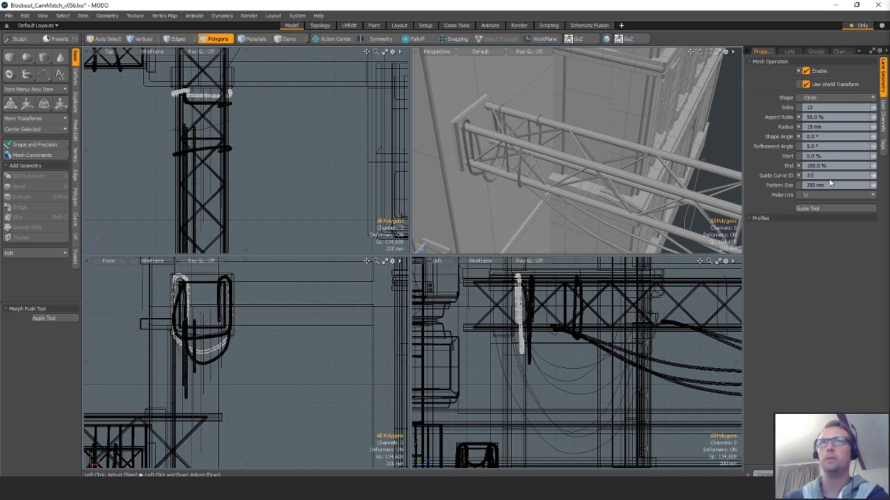
{"action": "key", "text": "Return"}
{"action": "left_click_drag", "start_coordinate": [647, 132], "coordinate": [590, 163], "text": "alt"}
{"action": "double_click", "coordinate": [506, 186]}
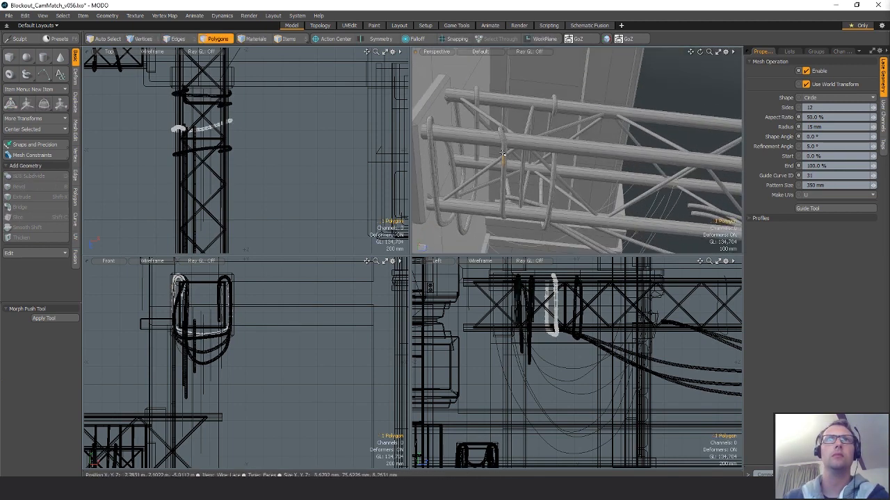
{"action": "left_click_drag", "start_coordinate": [542, 183], "coordinate": [612, 122], "text": "alt"}
- Close the Gyazo page in the browser and return to the MODO scene
{"action": "left_click", "coordinate": [678, 80]}
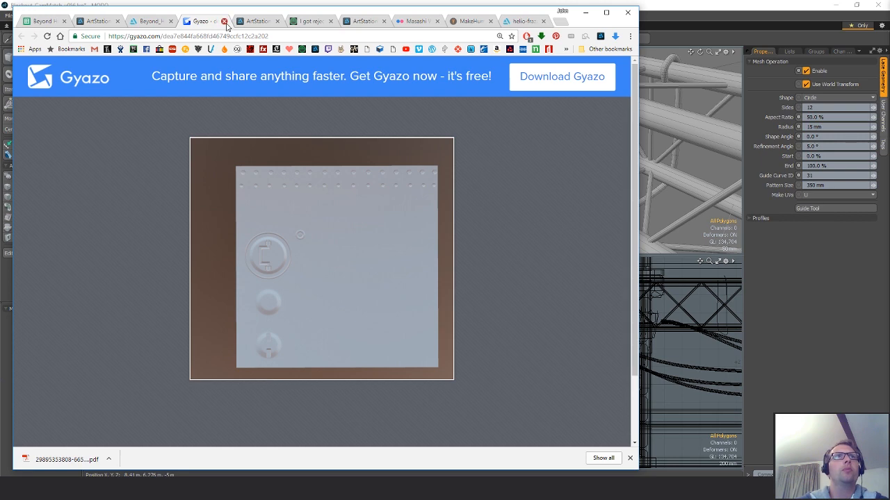
{"action": "left_click", "coordinate": [224, 22]}
{"action": "left_click", "coordinate": [667, 9]}
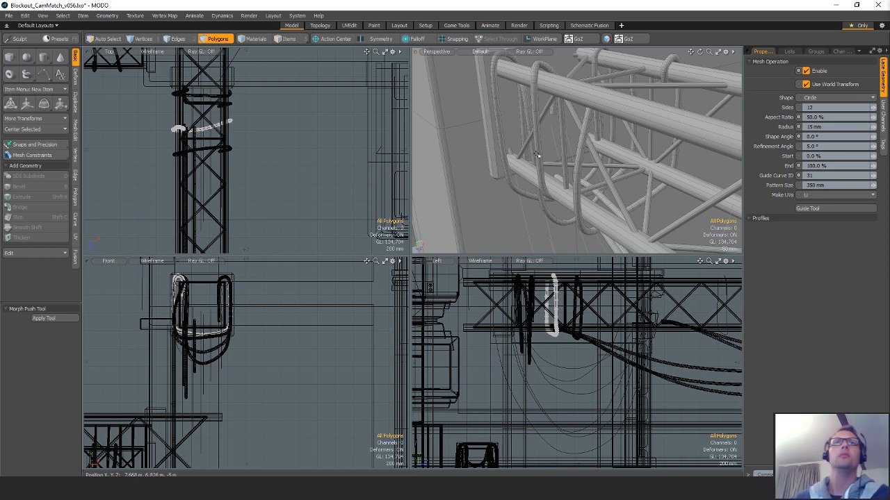
- Activate the Guide Tool on the curve 31 wire and reposition its guide points from the far upper tube to the near lower tube
{"action": "left_click_drag", "start_coordinate": [568, 152], "coordinate": [573, 186], "text": "alt"}
{"action": "left_click", "coordinate": [818, 209]}
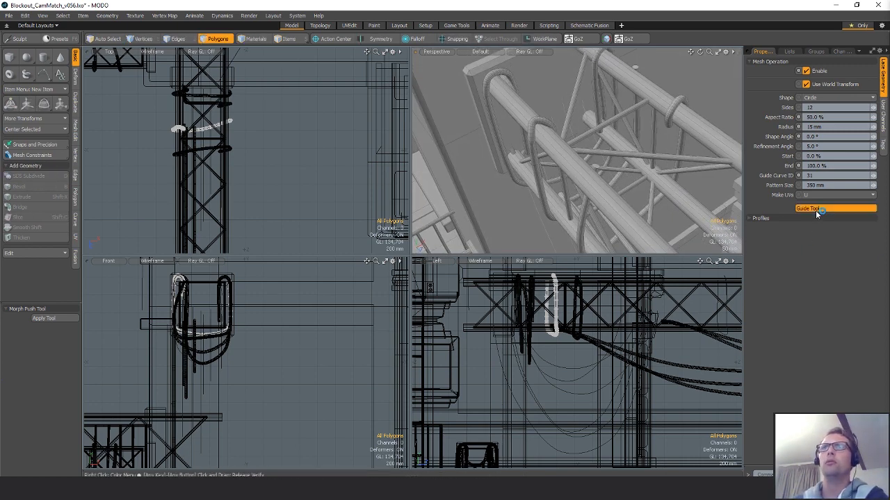
{"action": "left_click_drag", "start_coordinate": [584, 152], "coordinate": [584, 97], "text": "alt"}
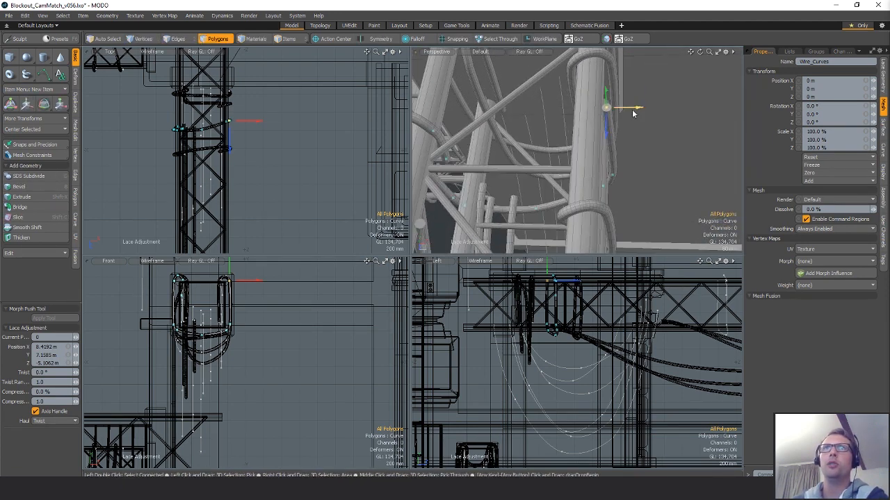
{"action": "left_click_drag", "start_coordinate": [606, 157], "coordinate": [628, 144], "text": "alt"}
{"action": "left_click", "coordinate": [574, 181]}
{"action": "left_click", "coordinate": [567, 152]}
{"action": "left_click", "coordinate": [584, 144]}
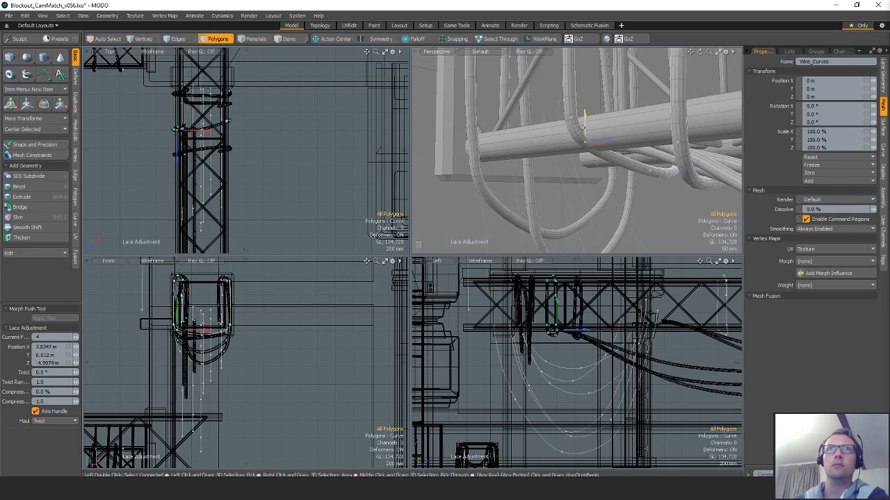
- Raise and realign the guide points at the wire's lower corner and in the middle of its span beneath the truss
{"action": "left_click_drag", "start_coordinate": [585, 124], "coordinate": [642, 164]}
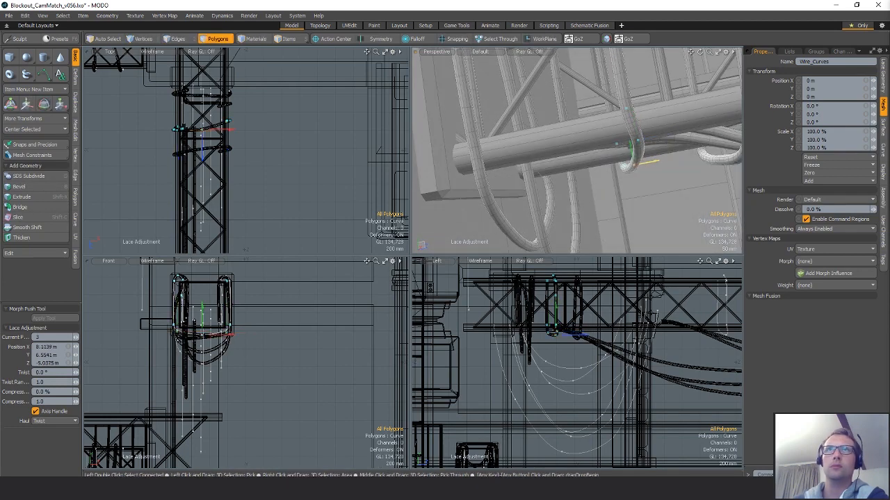
{"action": "left_click", "coordinate": [638, 146]}
{"action": "left_click", "coordinate": [626, 111]}
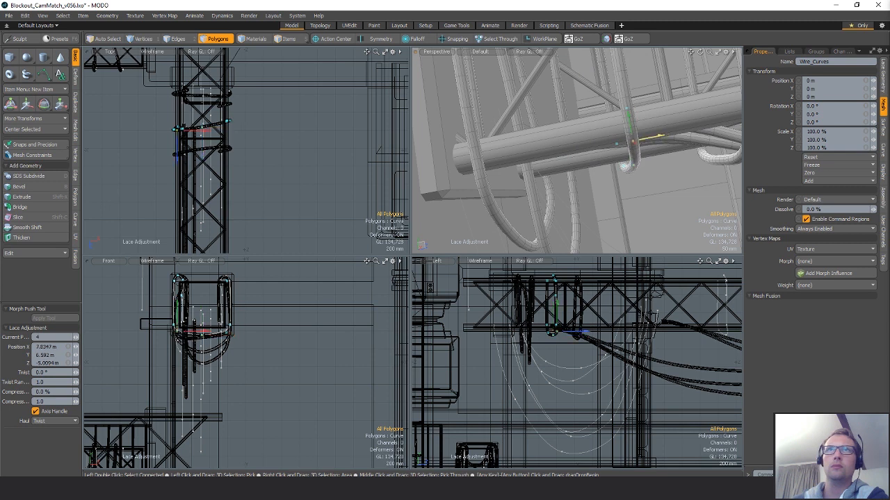
{"action": "left_click", "coordinate": [628, 110]}
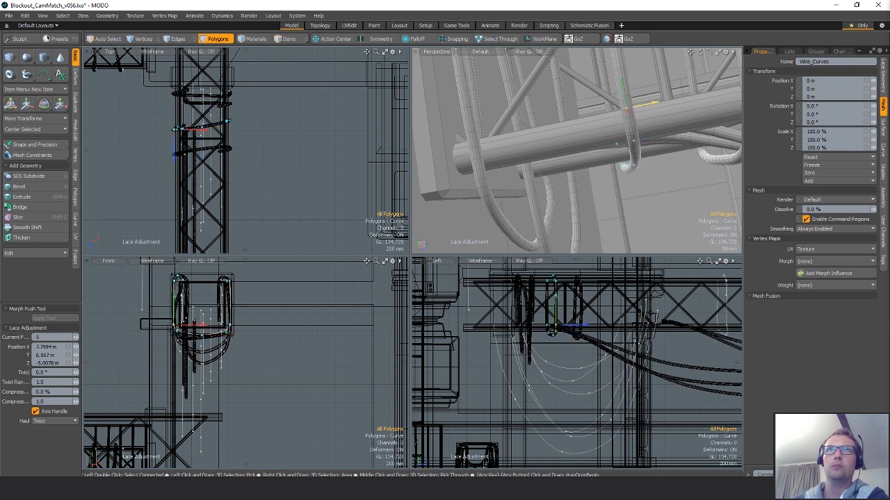
{"action": "left_click_drag", "start_coordinate": [641, 107], "coordinate": [645, 106]}
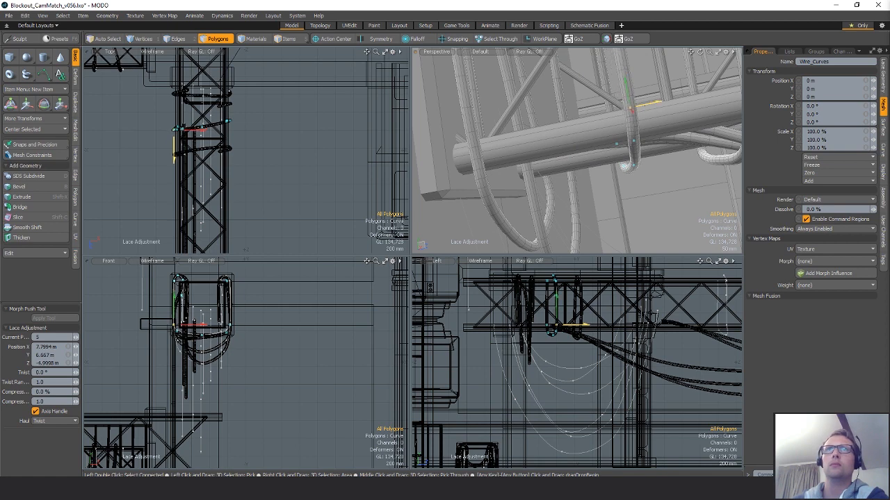
{"action": "left_click", "coordinate": [632, 160]}
{"action": "left_click_drag", "start_coordinate": [633, 160], "coordinate": [606, 132], "text": "alt"}
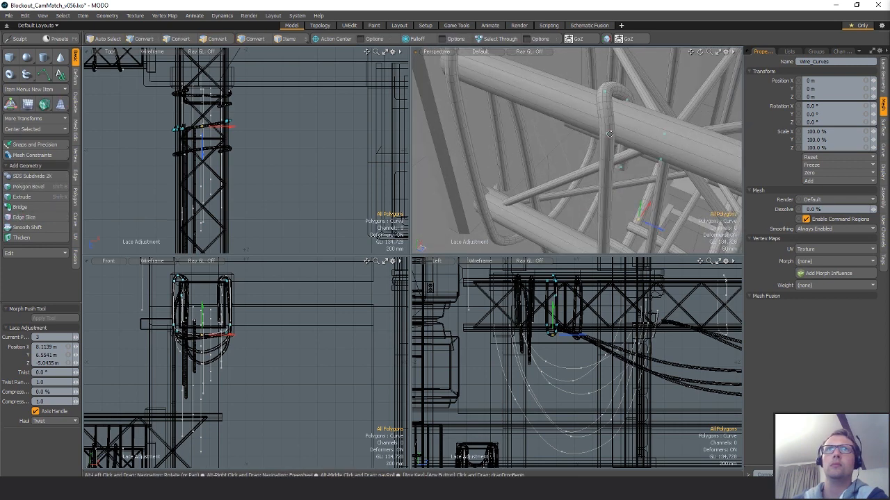
- Shift the guide points at the wire's upper bend along the tube so the wire wraps over it diagonally
{"action": "left_click", "coordinate": [606, 132]}
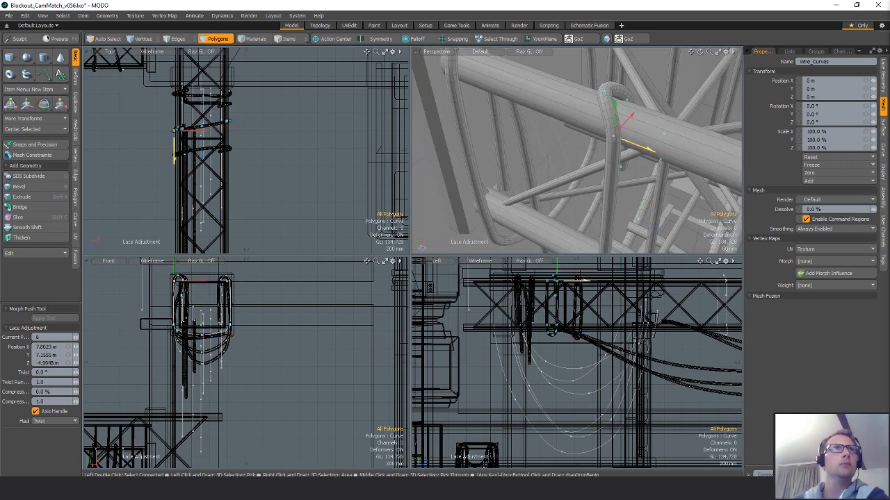
{"action": "left_click_drag", "start_coordinate": [577, 167], "coordinate": [551, 122], "text": "alt"}
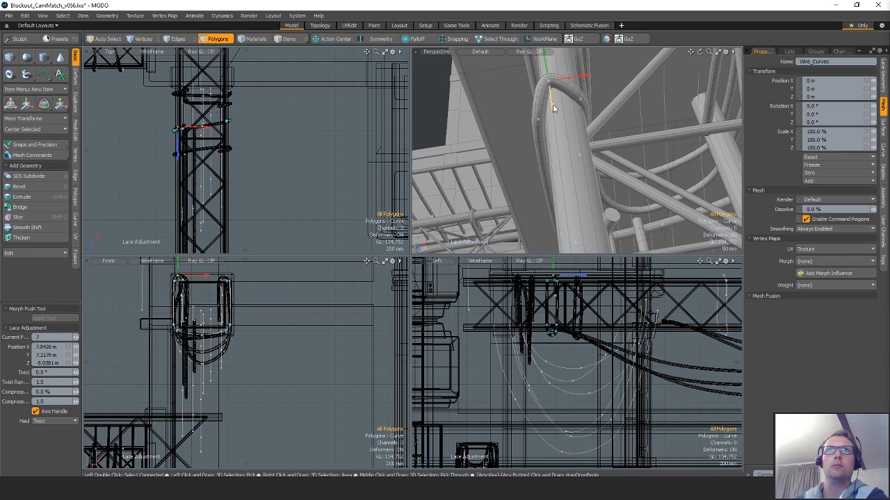
{"action": "left_click_drag", "start_coordinate": [551, 123], "coordinate": [567, 139], "text": "alt"}
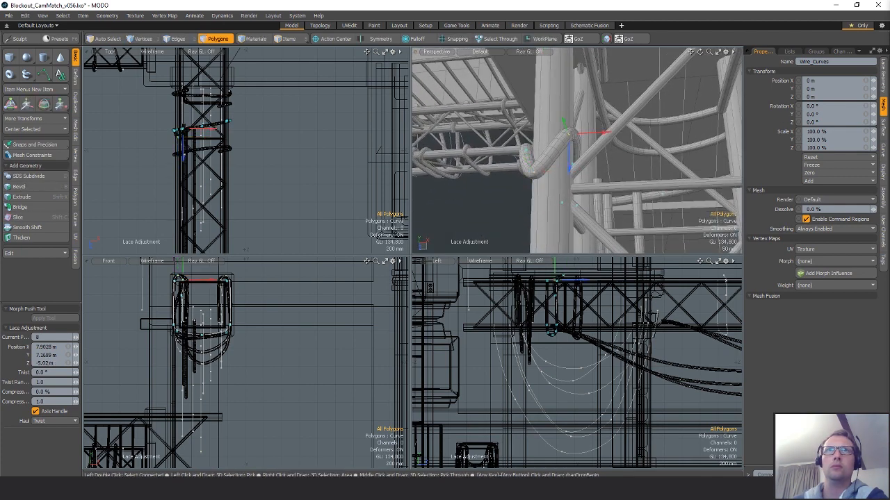
{"action": "left_click_drag", "start_coordinate": [567, 139], "coordinate": [554, 156], "text": "alt"}
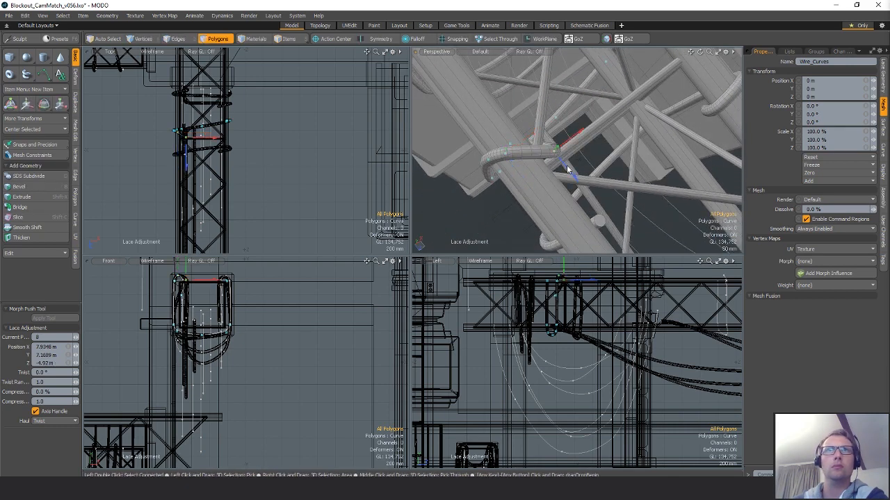
{"action": "left_click_drag", "start_coordinate": [565, 166], "coordinate": [520, 149], "text": "alt"}
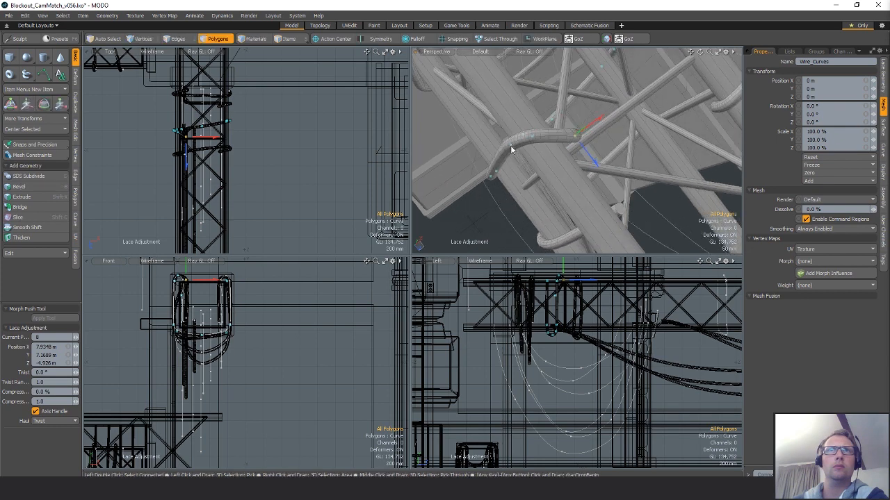
- Move the wire's top bend and hanging end along the upper tube, and lower the topmost guide point onto its surface
{"action": "left_click", "coordinate": [510, 145]}
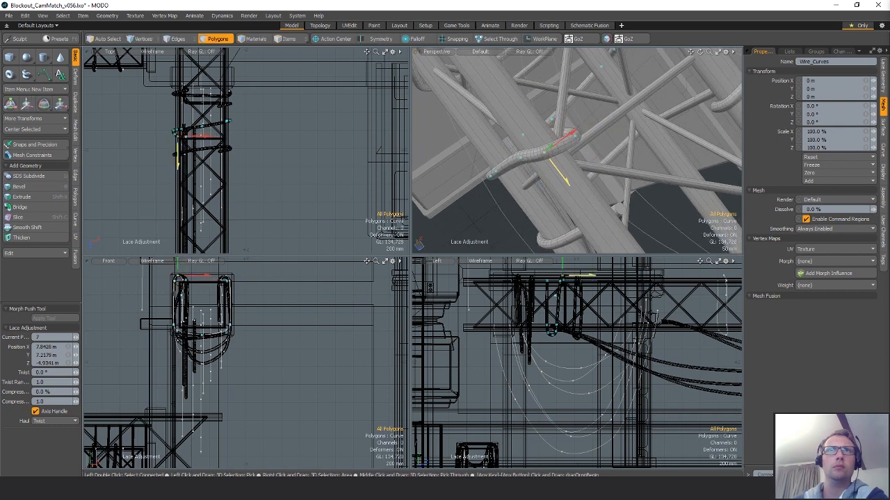
{"action": "left_click_drag", "start_coordinate": [530, 170], "coordinate": [490, 161], "text": "alt"}
{"action": "left_click", "coordinate": [556, 155]}
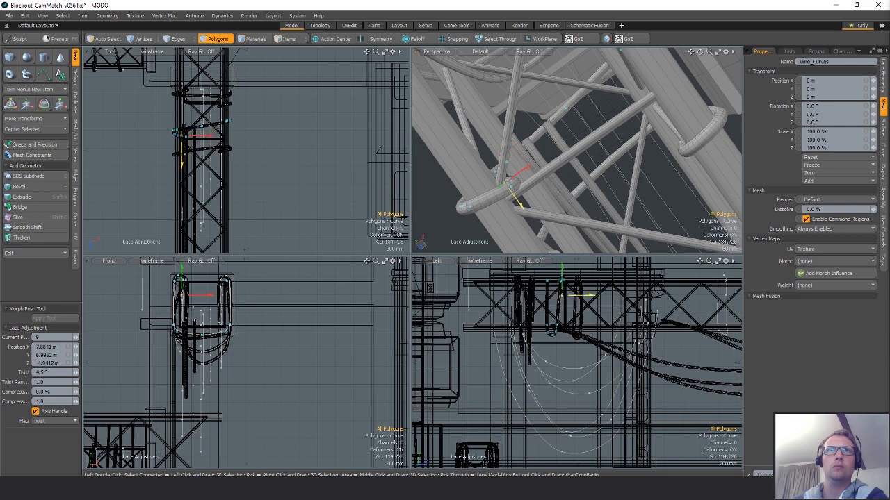
{"action": "left_click_drag", "start_coordinate": [529, 167], "coordinate": [568, 127], "text": "alt"}
{"action": "left_click", "coordinate": [516, 99]}
{"action": "left_click_drag", "start_coordinate": [517, 99], "coordinate": [556, 114], "text": "alt"}
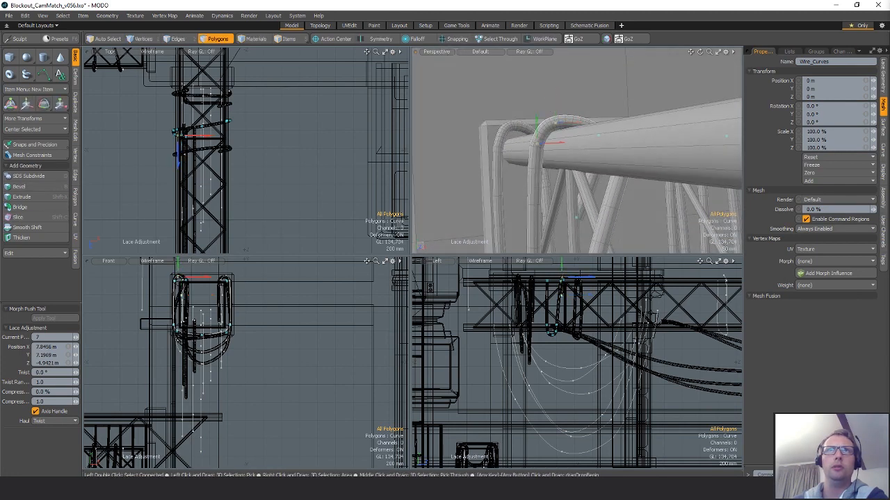
- Fine-tune the guide point on the upper tube's inner side and exit the Guide Tool
{"action": "left_click_drag", "start_coordinate": [590, 154], "coordinate": [589, 132], "text": "alt"}
{"action": "left_click", "coordinate": [597, 136]}
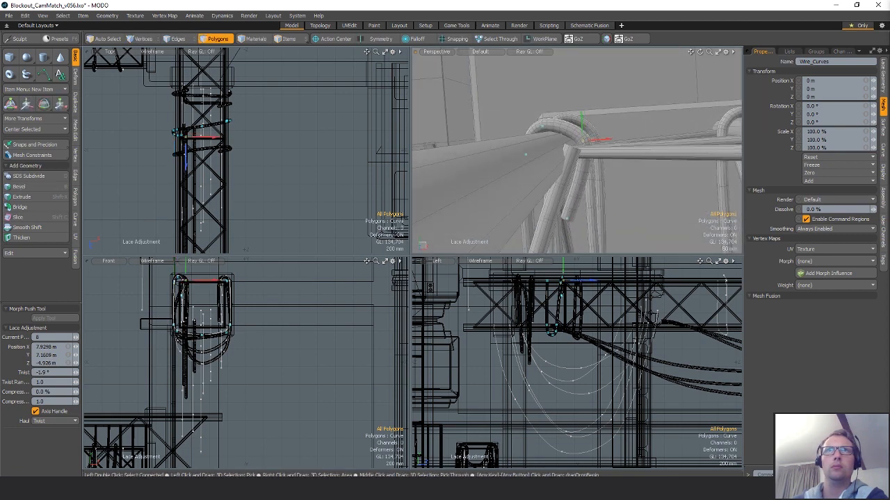
{"action": "left_click_drag", "start_coordinate": [607, 163], "coordinate": [506, 144], "text": "alt"}
{"action": "key", "text": "q"}
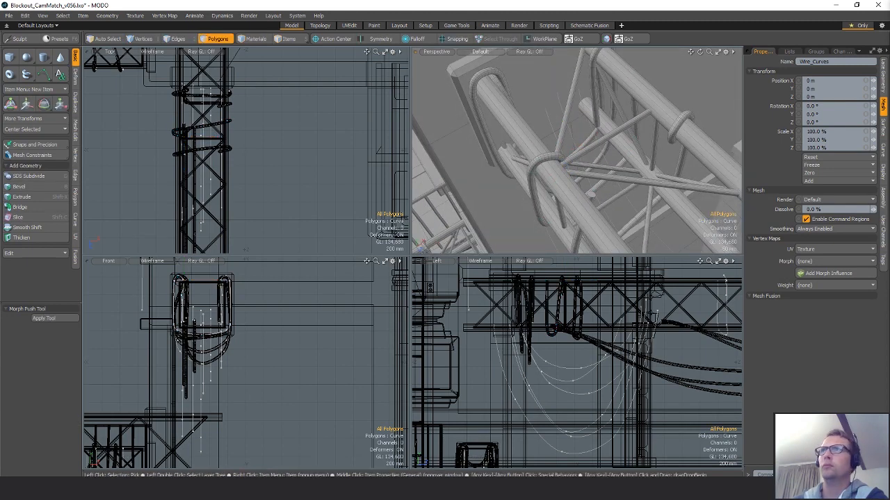
- Select the whole finished diagonal wire wrap and copy its polygons into Wire_Wrap_B
{"action": "left_click", "coordinate": [180, 281]}
{"action": "left_click", "coordinate": [521, 150]}
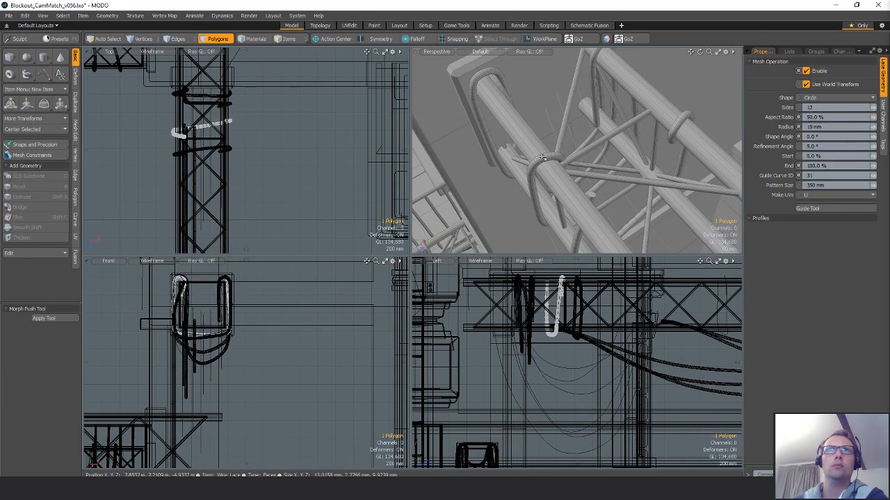
{"action": "double_click", "coordinate": [543, 158]}
{"action": "key", "text": "space"}
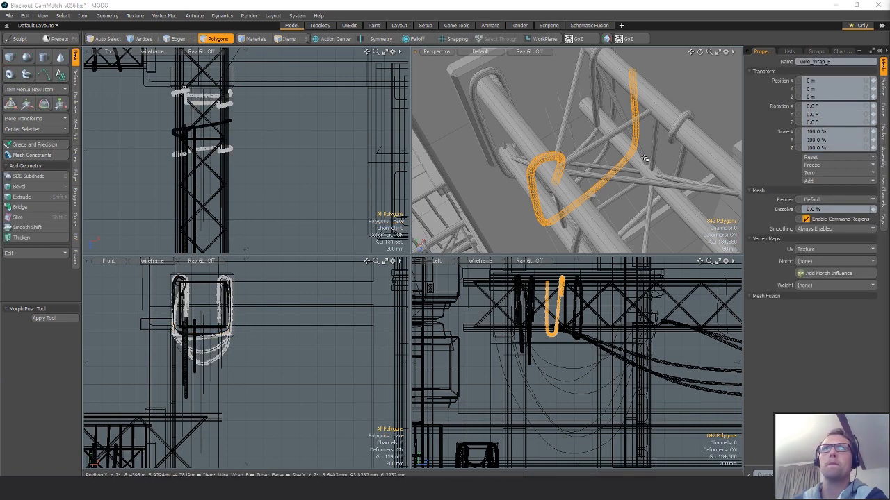
{"action": "key", "text": "ctrl+v"}
- Select the outdated wire nearest the truss's end plate in Wire_Wrap_B and delete it
{"action": "left_click_drag", "start_coordinate": [593, 195], "coordinate": [616, 119], "text": "alt"}
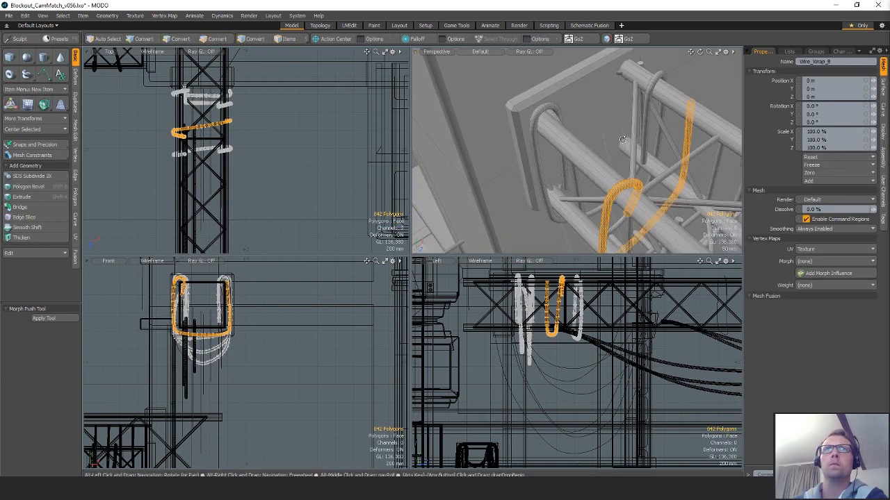
{"action": "key", "text": "3"}
{"action": "double_click", "coordinate": [558, 109]}
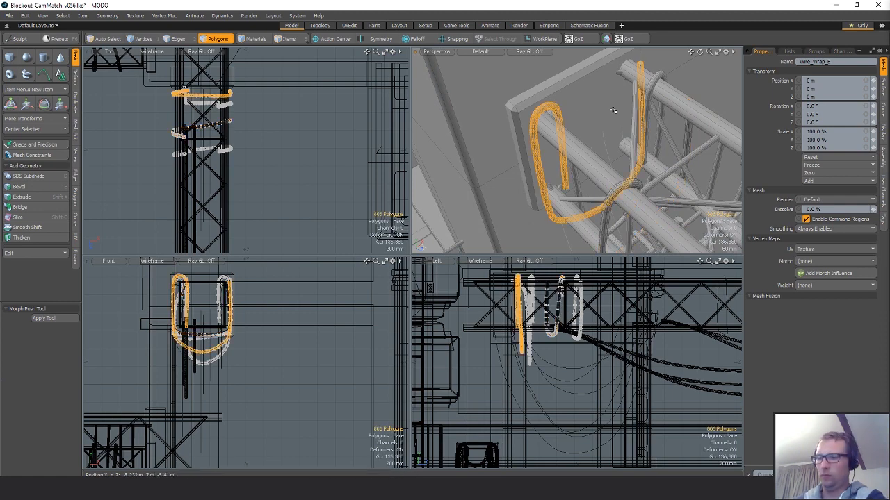
{"action": "key", "text": "Delete"}
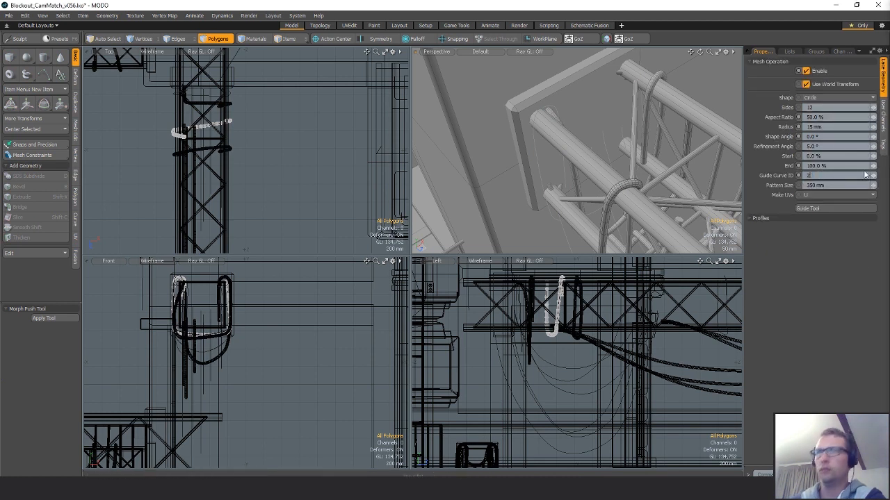
- Set the lace's Guide Curve ID to 30 to regenerate the wire nearest the end plate
{"action": "key", "text": "BackSpace"}
{"action": "key", "text": "Return"}
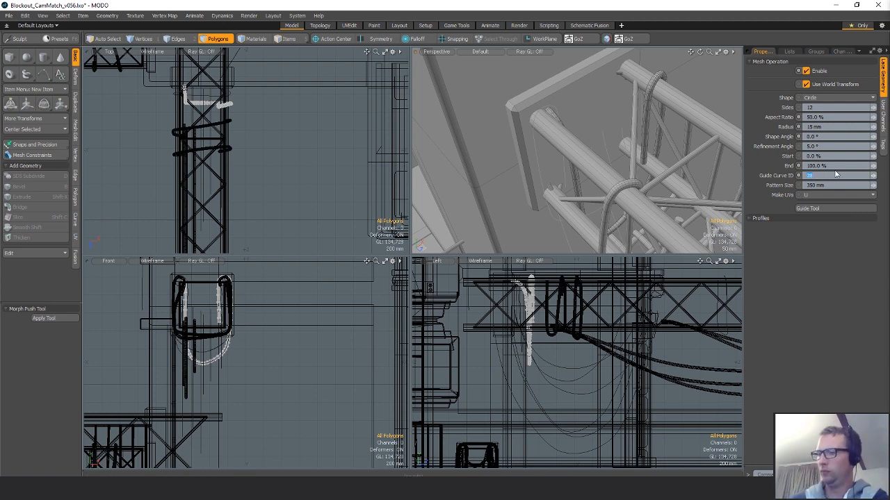
{"action": "type", "text": "9"}
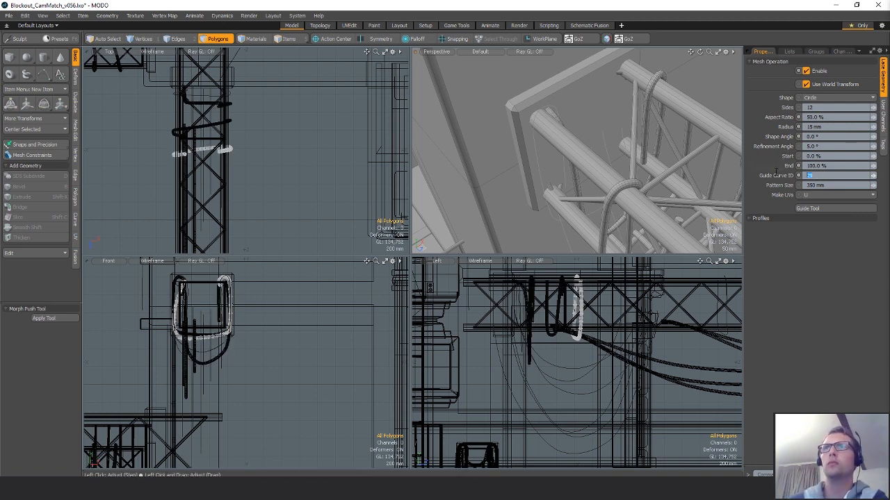
{"action": "type", "text": "30"}
{"action": "key", "text": "Return"}
- Refine the guide points where the wire bends over the upper tube beside the end plate, and exit the Guide Tool
{"action": "left_click_drag", "start_coordinate": [626, 153], "coordinate": [591, 146], "text": "alt"}
{"action": "scroll", "coordinate": [577, 163], "scroll_direction": "up", "scroll_amount": 3}
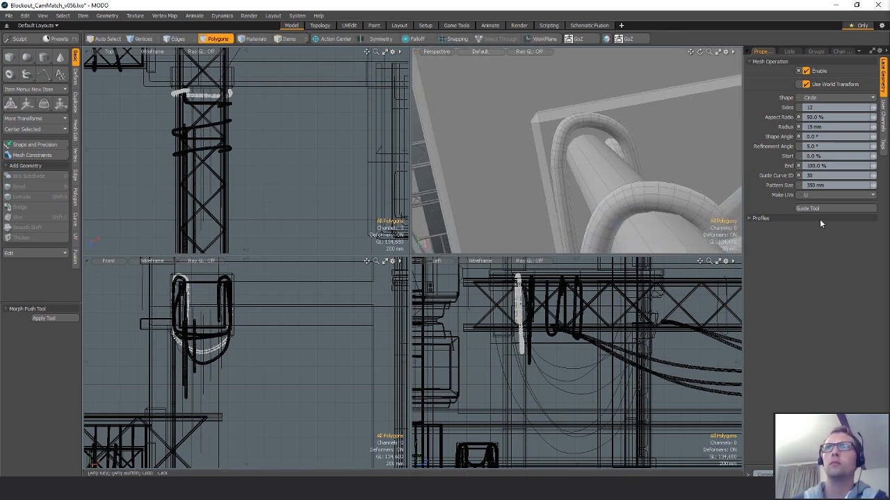
{"action": "left_click", "coordinate": [584, 126]}
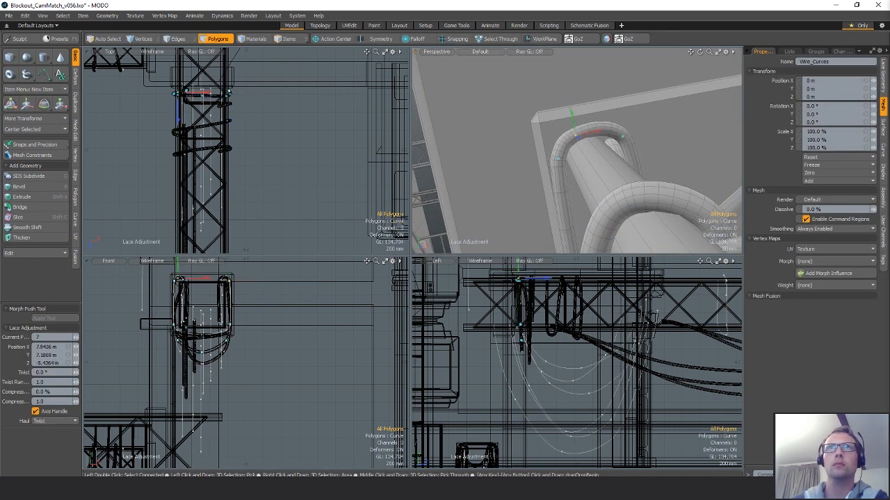
{"action": "left_click_drag", "start_coordinate": [587, 184], "coordinate": [566, 155], "text": "alt"}
{"action": "left_click", "coordinate": [625, 142]}
{"action": "scroll", "coordinate": [577, 151], "scroll_direction": "down", "scroll_amount": 3}
{"action": "key", "text": "space"}
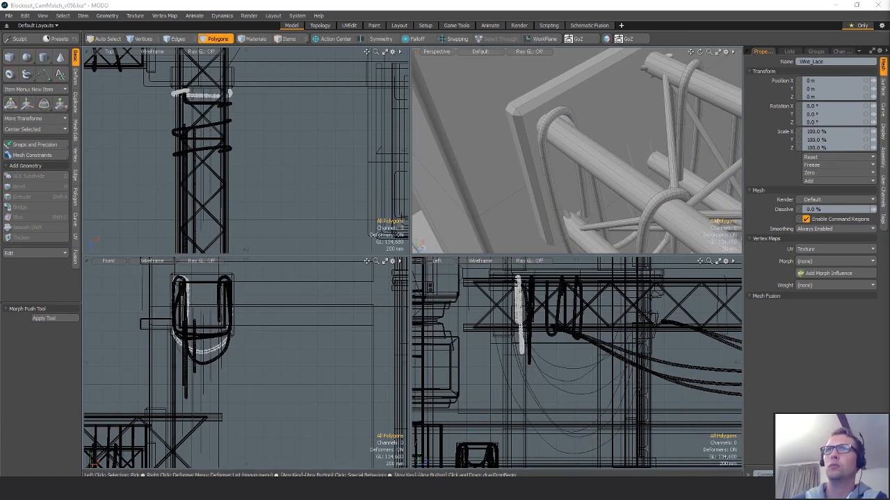
- Copy the refined wire beside the end plate from the lace item into Wire_Wrap_B
{"action": "double_click", "coordinate": [564, 115]}
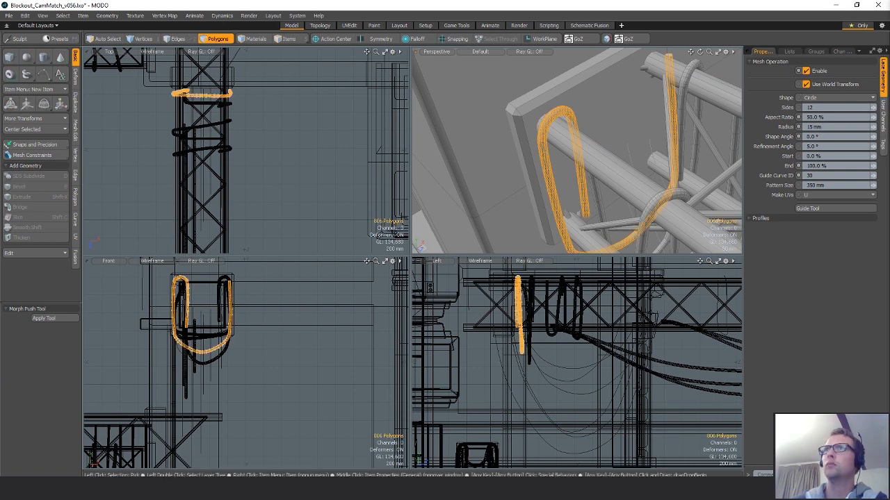
{"action": "double_click", "coordinate": [669, 182]}
{"action": "scroll", "coordinate": [657, 179], "scroll_direction": "down", "scroll_amount": 3}
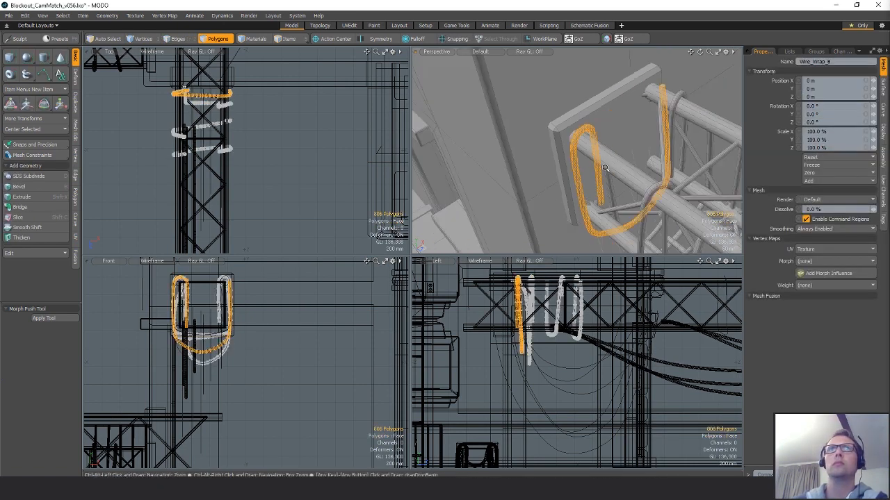
{"action": "left_click_drag", "start_coordinate": [657, 179], "coordinate": [570, 154], "text": "alt+shift"}
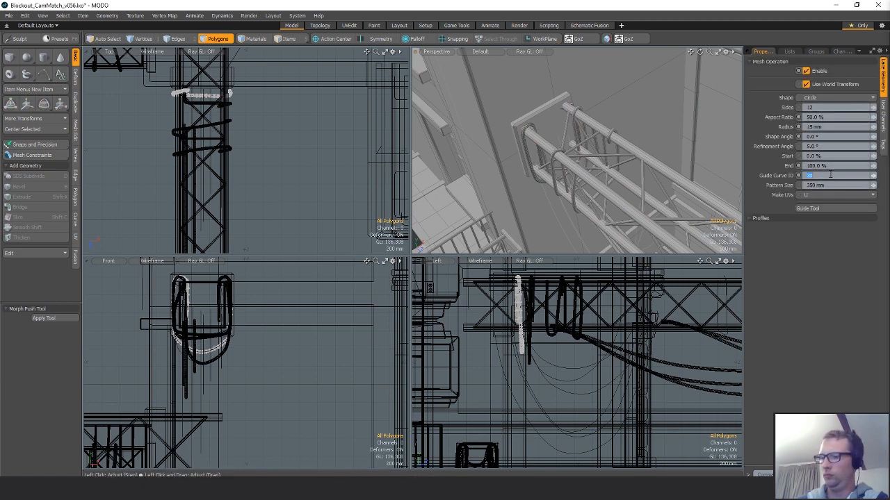
- Set the lace's Guide Curve ID to 32, checking against curve 31 before returning to 32
{"action": "left_click", "coordinate": [830, 175]}
{"action": "type", "text": "32"}
{"action": "key", "text": "Return"}
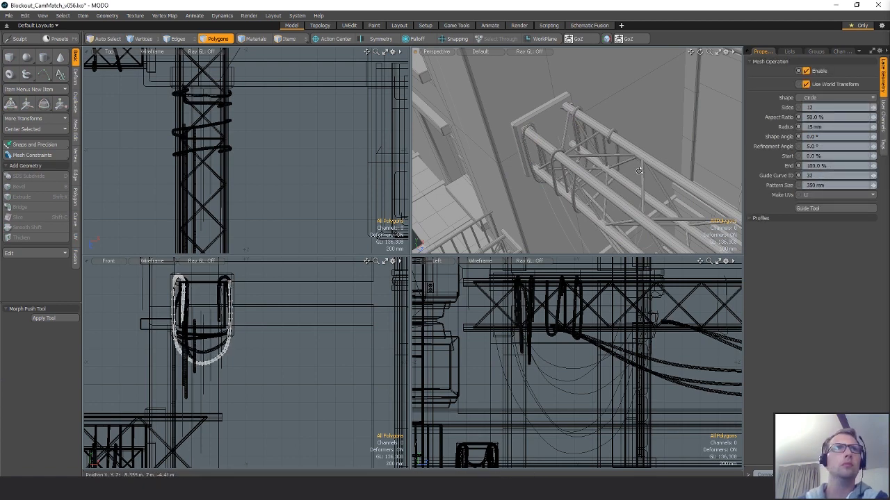
{"action": "left_click_drag", "start_coordinate": [654, 184], "coordinate": [618, 137], "text": "alt+shift"}
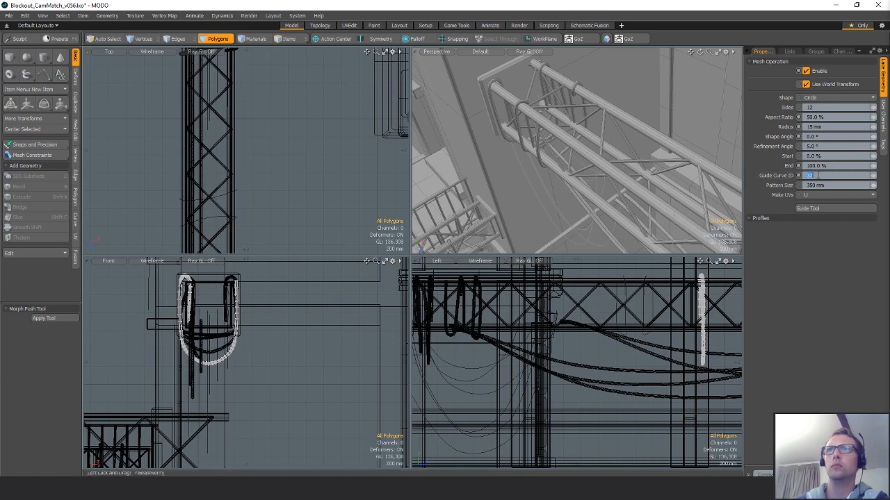
{"action": "type", "text": "1"}
{"action": "key", "text": "Return"}
{"action": "left_click_drag", "start_coordinate": [194, 183], "coordinate": [210, 304], "text": "alt+shift"}
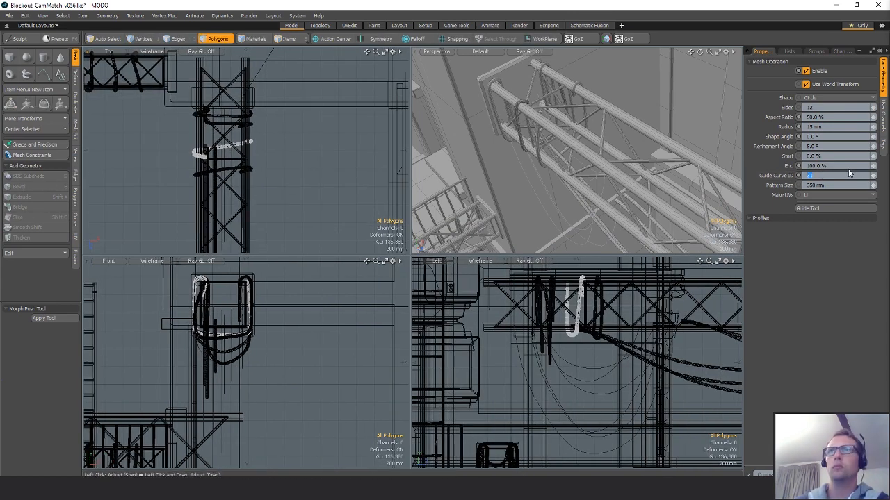
{"action": "type", "text": "2"}
{"action": "key", "text": "Return"}
{"action": "left_click_drag", "start_coordinate": [695, 201], "coordinate": [611, 185], "text": "ctrl+alt"}
{"action": "mouse_move", "coordinate": [611, 184]}
{"action": "left_mouse_down", "text": "alt+shift"}
{"action": "mouse_move", "coordinate": [583, 169]}
{"action": "mouse_move", "coordinate": [536, 181]}
{"action": "mouse_move", "coordinate": [557, 160]}
{"action": "mouse_move", "coordinate": [611, 192]}
{"action": "left_mouse_up", "text": "alt+shift"}
{"action": "scroll", "coordinate": [282, 166], "scroll_direction": "down", "scroll_amount": 5}
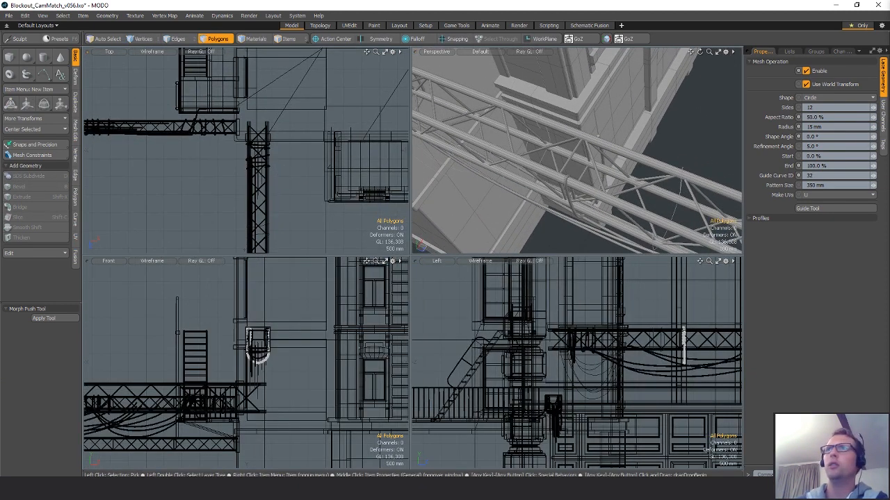
- Duplicate the whole group of Wire_Wrap_B wires and move the copy farther along the truss in Z
{"action": "left_click", "coordinate": [285, 147]}
{"action": "right_click_drag", "start_coordinate": [324, 192], "coordinate": [320, 186]}
{"action": "left_click_drag", "start_coordinate": [313, 188], "coordinate": [308, 123], "text": "alt+shift"}
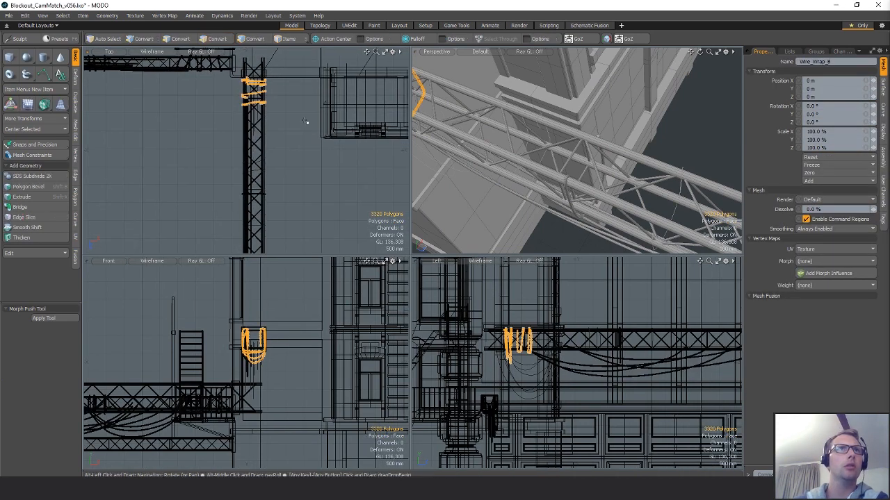
{"action": "key", "text": "w"}
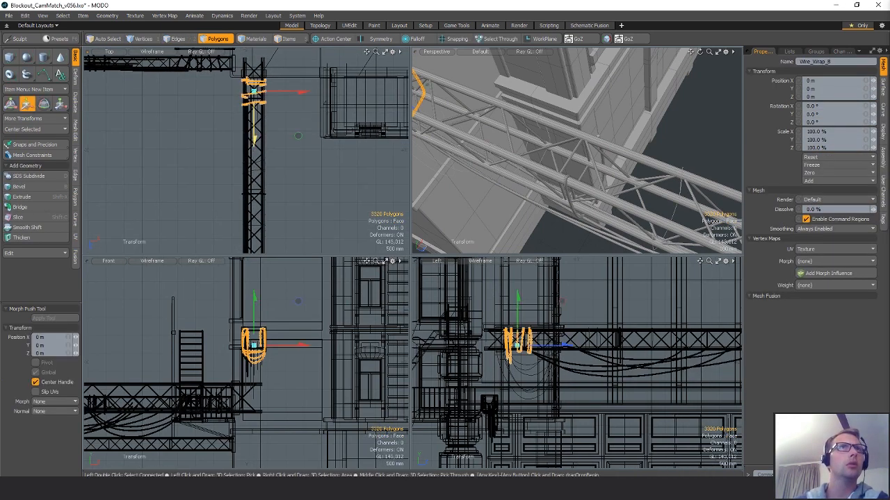
{"action": "left_click_drag", "start_coordinate": [255, 139], "coordinate": [254, 241]}
{"action": "scroll", "coordinate": [251, 209], "scroll_direction": "up", "scroll_amount": 6}
{"action": "left_click_drag", "start_coordinate": [257, 165], "coordinate": [267, 186], "text": "alt+shift"}
- Delete one surplus hanging wire from the duplicated group on the truss
{"action": "left_click_drag", "start_coordinate": [582, 217], "coordinate": [528, 187], "text": "alt"}
{"action": "key", "text": "space"}
{"action": "left_click", "coordinate": [550, 169]}
{"action": "double_click", "coordinate": [550, 169]}
{"action": "key", "text": "Delete"}
- Move the duplicated diagonal wire along the truss closer to the neighbouring hanging wire
{"action": "double_click", "coordinate": [536, 166]}
{"action": "left_click_drag", "start_coordinate": [285, 169], "coordinate": [302, 157], "text": "ctrl+alt"}
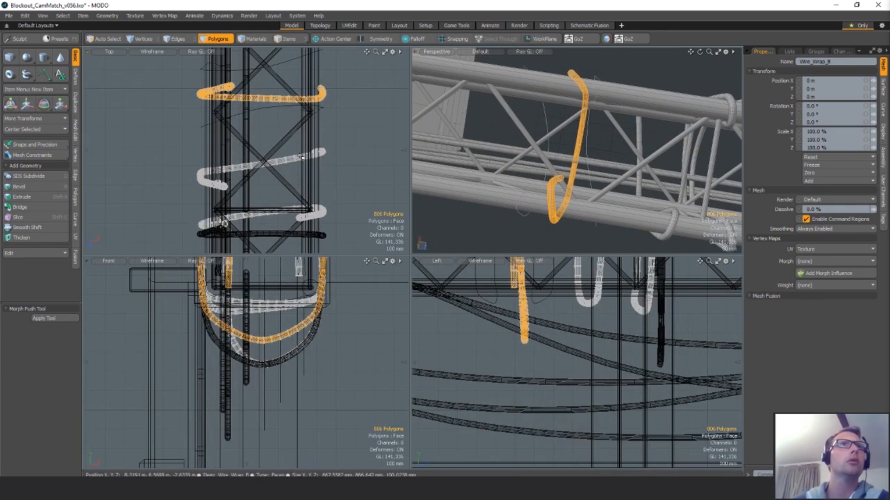
{"action": "double_click", "coordinate": [297, 158]}
{"action": "key", "text": "w"}
{"action": "left_click_drag", "start_coordinate": [259, 192], "coordinate": [260, 139]}
{"action": "left_click_drag", "start_coordinate": [556, 149], "coordinate": [532, 142], "text": "alt"}
- Move the duplicated hanging wire 348 mm along the truss in Z, past the diagonal wire
{"action": "key", "text": "q"}
{"action": "double_click", "coordinate": [246, 102]}
{"action": "left_click_drag", "start_coordinate": [246, 103], "coordinate": [246, 146], "text": "alt+shift"}
{"action": "key", "text": "w"}
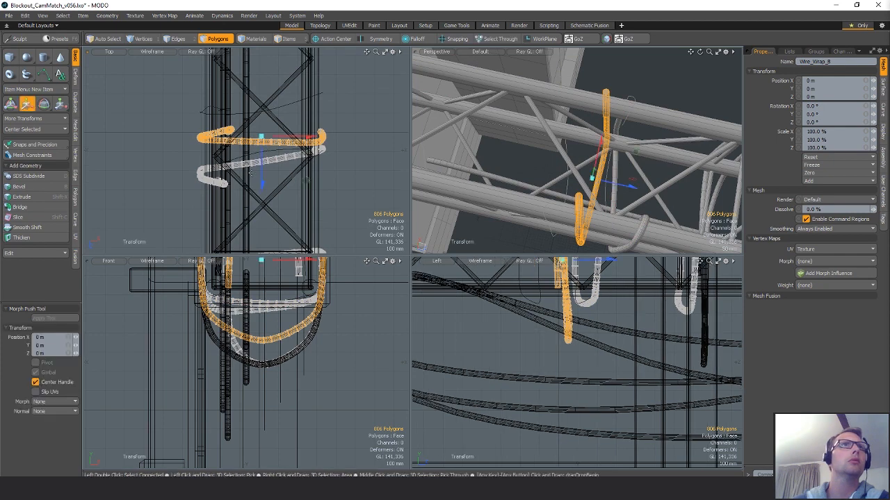
{"action": "left_click_drag", "start_coordinate": [262, 184], "coordinate": [267, 210]}
{"action": "scroll", "coordinate": [262, 160], "scroll_direction": "down", "scroll_amount": 3}
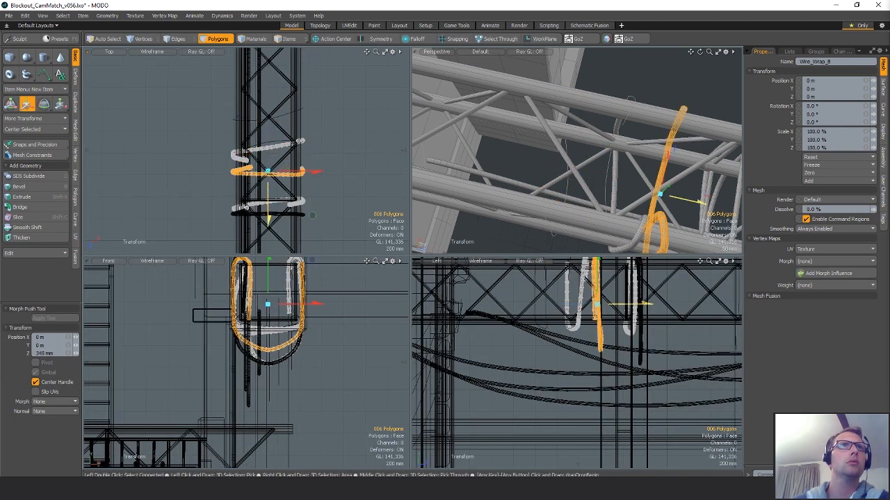
- Move the remaining duplicated wire to the other side of the diagonal one and turn it around its vertical axis
{"action": "key", "text": "q"}
{"action": "double_click", "coordinate": [269, 204]}
{"action": "key", "text": "w"}
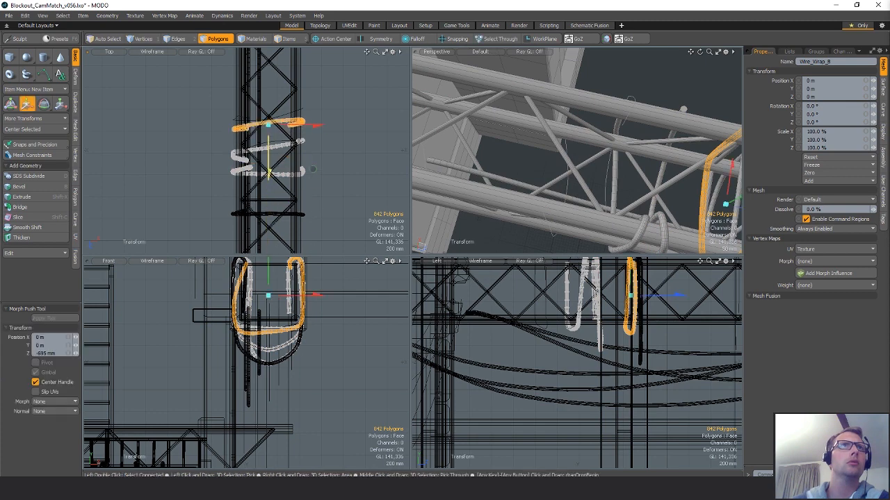
{"action": "left_click_drag", "start_coordinate": [269, 172], "coordinate": [269, 164]}
{"action": "key", "text": "e"}
{"action": "left_click_drag", "start_coordinate": [289, 66], "coordinate": [269, 157], "text": "ctrl"}
{"action": "key", "text": "w"}
{"action": "key", "text": "q"}
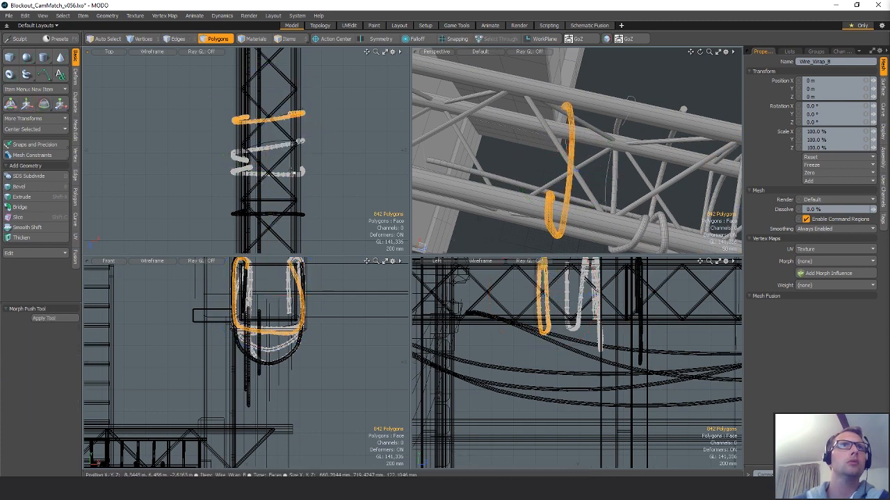
- Duplicate the hanging wire, place the copy farther along the truss, and turn it around its vertical axis
{"action": "double_click", "coordinate": [301, 173]}
{"action": "left_click_drag", "start_coordinate": [305, 202], "coordinate": [322, 211], "text": "alt+shift"}
{"action": "key", "text": "w"}
{"action": "left_click_drag", "start_coordinate": [536, 196], "coordinate": [657, 173], "text": "alt"}
{"action": "left_click_drag", "start_coordinate": [307, 180], "coordinate": [302, 94], "text": "alt+shift"}
{"action": "key", "text": "e"}
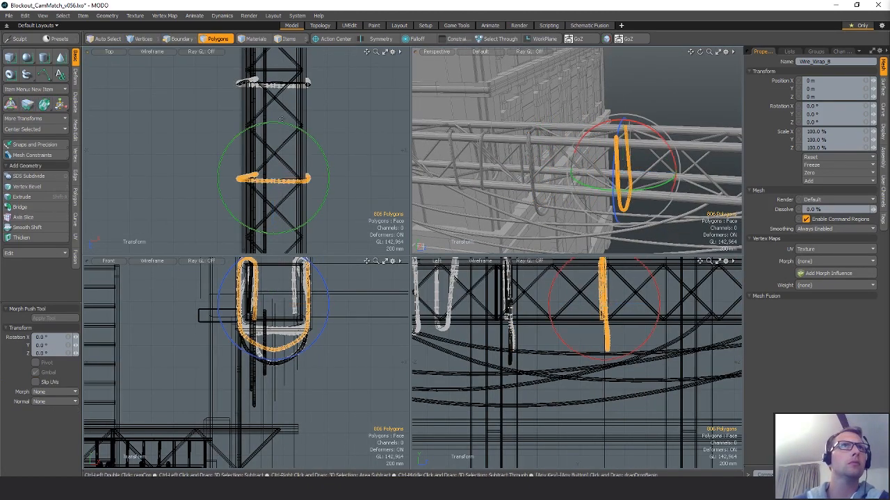
{"action": "left_click_drag", "start_coordinate": [281, 123], "coordinate": [267, 225], "text": "ctrl"}
{"action": "left_click_drag", "start_coordinate": [278, 104], "coordinate": [332, 129], "text": "alt+shift"}
{"action": "scroll", "coordinate": [281, 167], "scroll_direction": "down", "scroll_amount": 2}
- Duplicate the diagonal wire and move the copy 1.38 m in Z to sit beside the farthest hanging wire
{"action": "key", "text": "q"}
{"action": "double_click", "coordinate": [281, 103]}
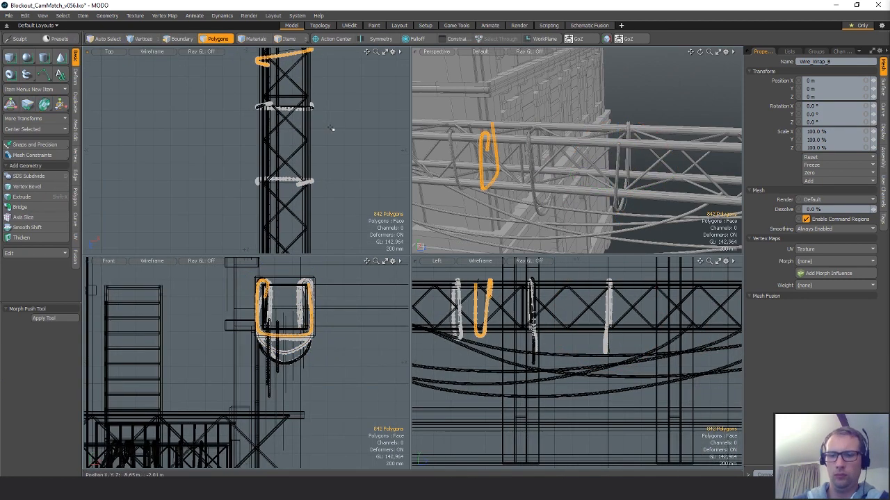
{"action": "key", "text": "w"}
{"action": "mouse_move", "coordinate": [285, 209]}
{"action": "left_mouse_down"}
{"action": "mouse_move", "coordinate": [284, 224]}
{"action": "mouse_move", "coordinate": [285, 216]}
{"action": "left_mouse_up"}
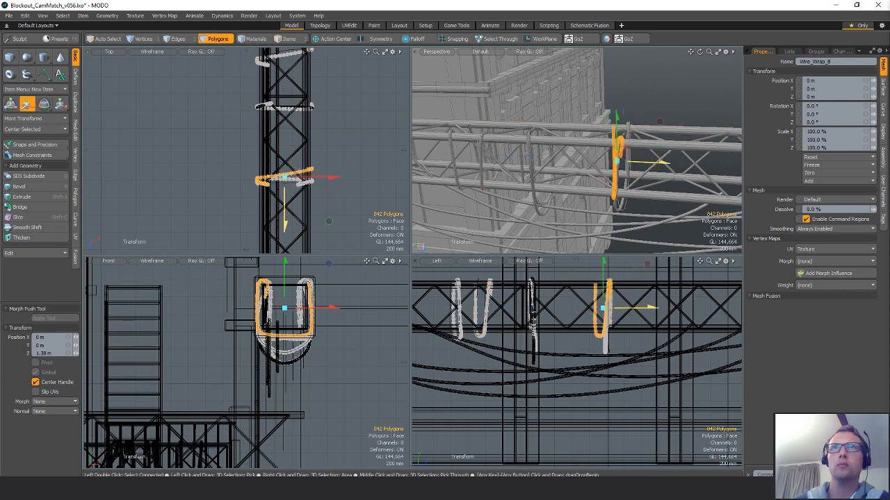
{"action": "key", "text": "Escape"}
{"action": "key", "text": "Escape"}
- Advance the lace's Guide Curve ID through 33, 34 and 35 to 36 and locate the resulting wire under the truss
{"action": "left_click_drag", "start_coordinate": [612, 188], "coordinate": [452, 183], "text": "alt"}
{"action": "key", "text": "g"}
{"action": "scroll", "coordinate": [659, 191], "scroll_direction": "down", "scroll_amount": 3}
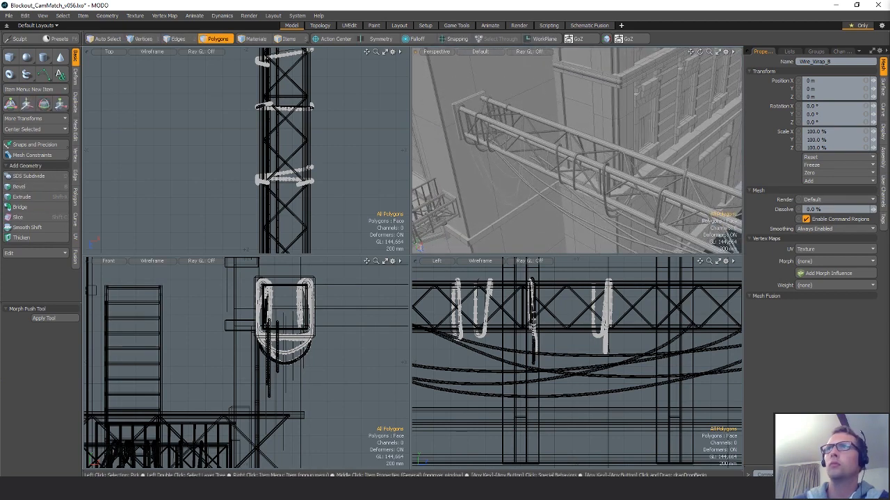
{"action": "key", "text": "Down"}
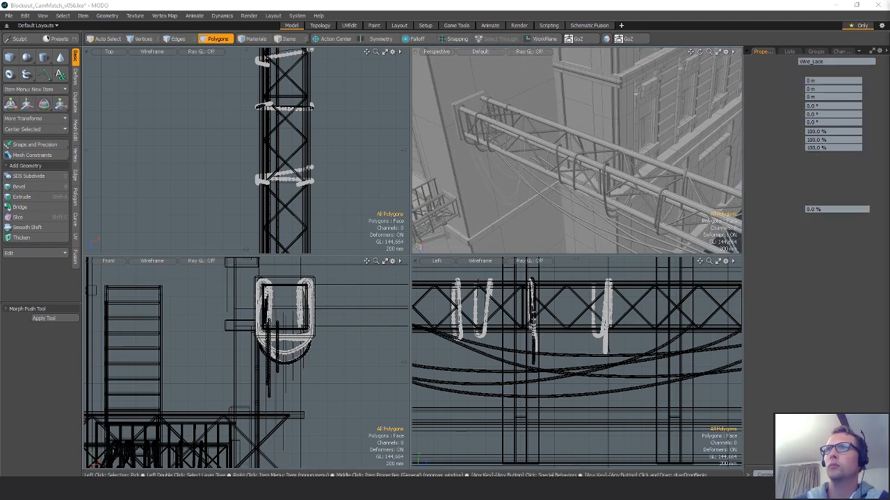
{"action": "left_click", "coordinate": [820, 175]}
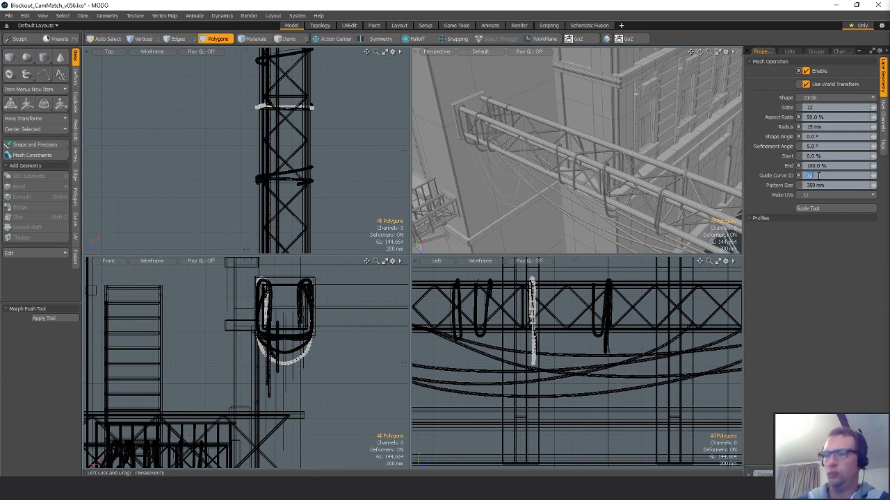
{"action": "type", "text": "33"}
{"action": "key", "text": "Return"}
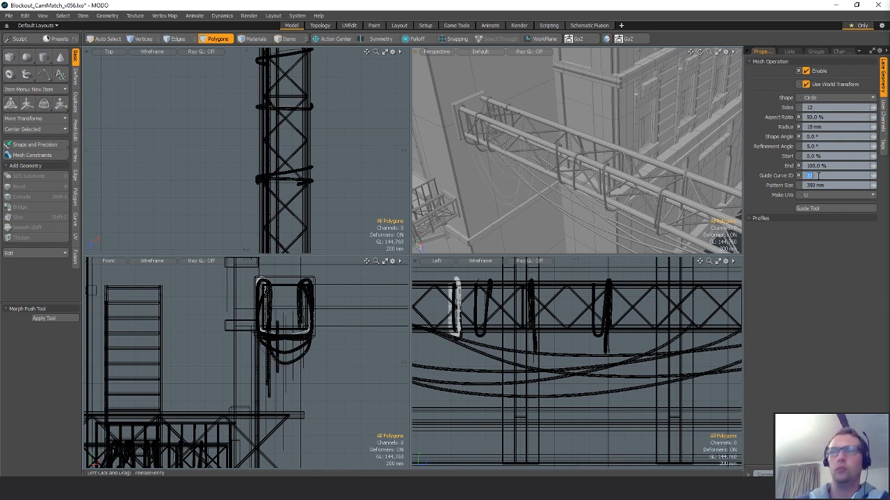
{"action": "key", "text": "Return"}
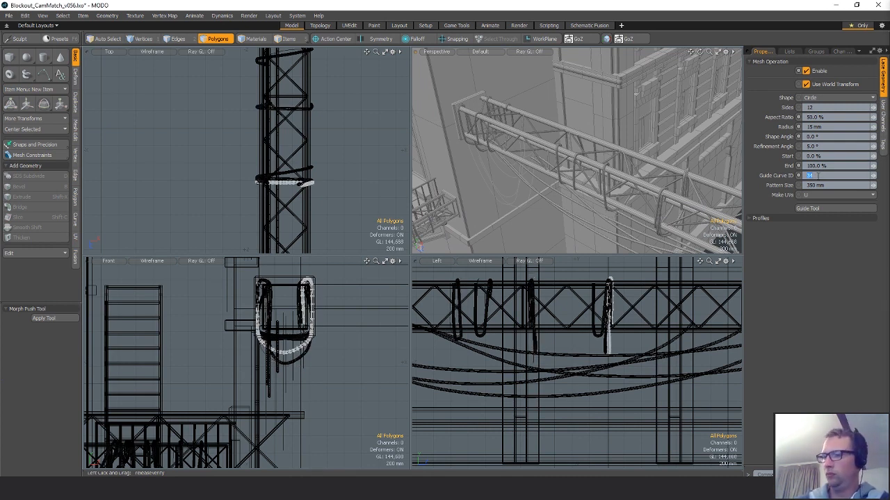
{"action": "key", "text": "Return"}
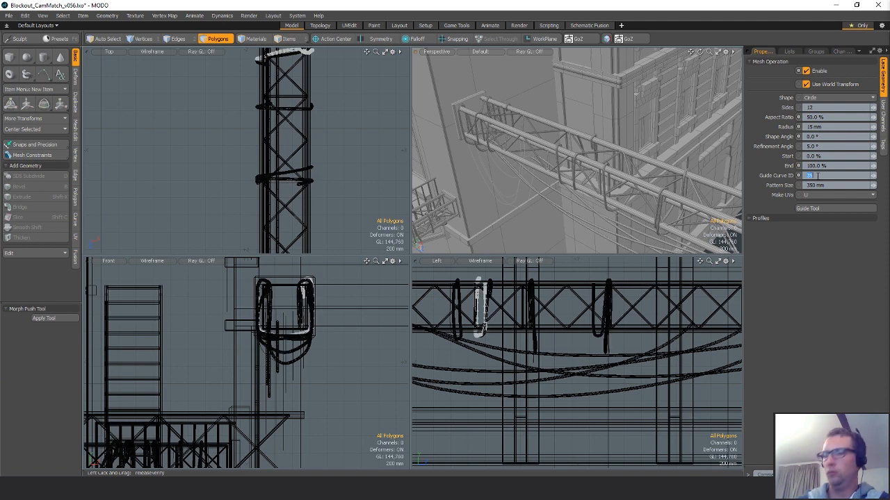
{"action": "key", "text": "Return"}
{"action": "left_click_drag", "start_coordinate": [479, 208], "coordinate": [681, 121], "text": "alt"}
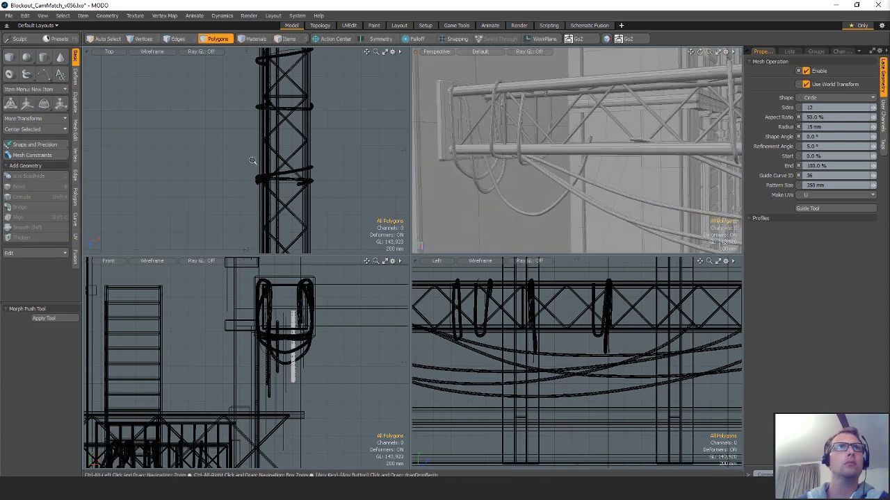
{"action": "scroll", "coordinate": [301, 157], "scroll_direction": "down", "scroll_amount": 3}
{"action": "mouse_move", "coordinate": [326, 175]}
{"action": "left_mouse_down", "text": "alt+shift"}
{"action": "mouse_move", "coordinate": [323, 263]}
{"action": "mouse_move", "coordinate": [338, 141]}
{"action": "mouse_move", "coordinate": [339, 158]}
{"action": "left_mouse_up", "text": "alt+shift"}
{"action": "left_click_drag", "start_coordinate": [556, 328], "coordinate": [568, 339], "text": "alt"}
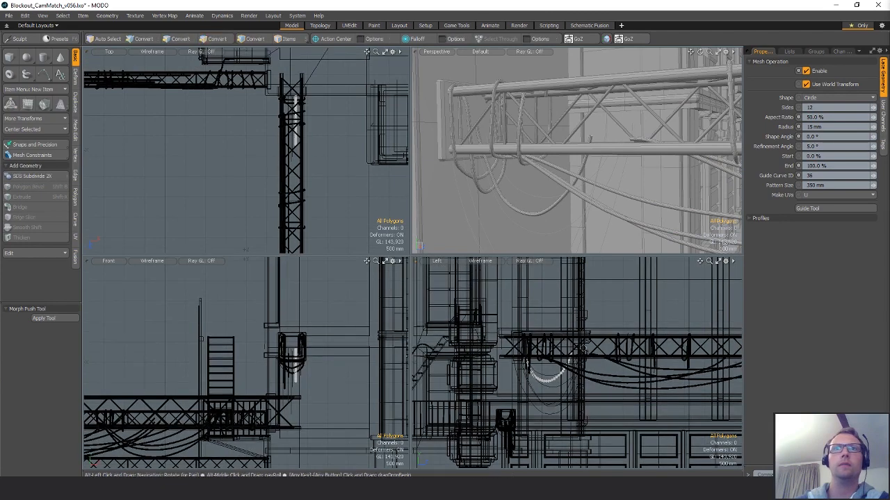
- Copy the wire made from guide curve 36 into a new mesh item named Wire_Group_E and save the scene
{"action": "mouse_move", "coordinate": [585, 314]}
{"action": "right_mouse_down"}
{"action": "mouse_move", "coordinate": [746, 374]}
{"action": "mouse_move", "coordinate": [619, 324]}
{"action": "right_mouse_up"}
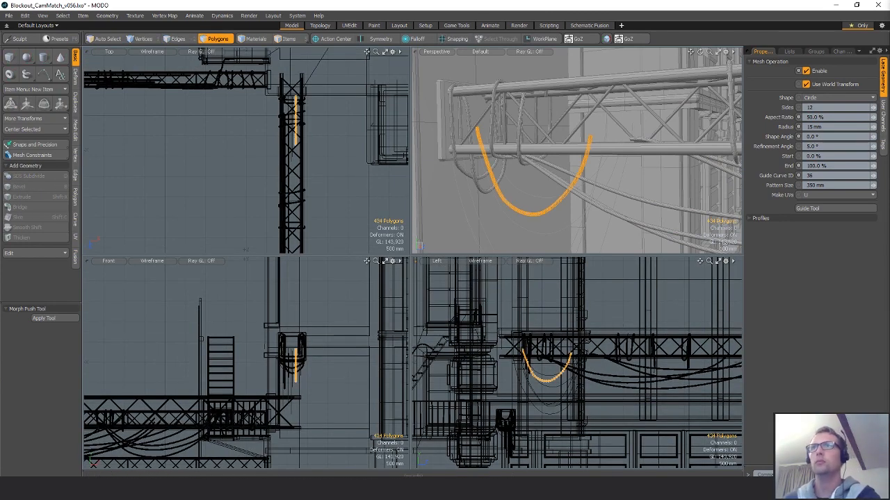
{"action": "key", "text": "space"}
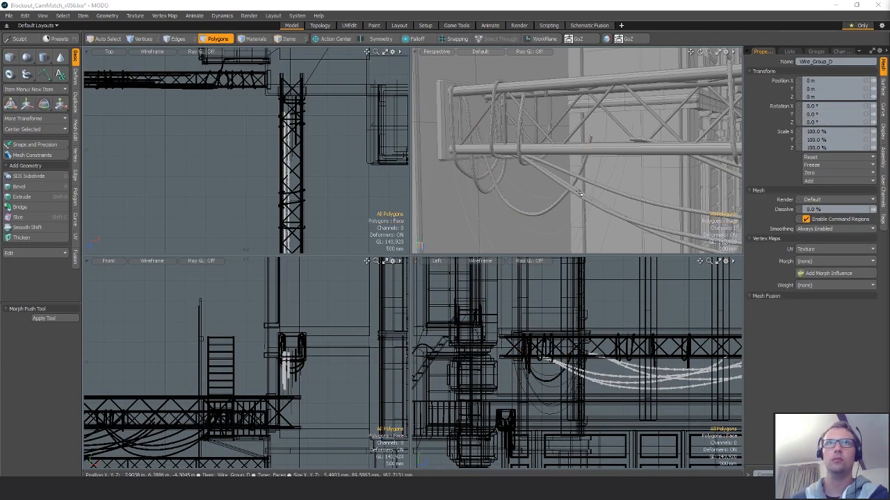
{"action": "key", "text": "n"}
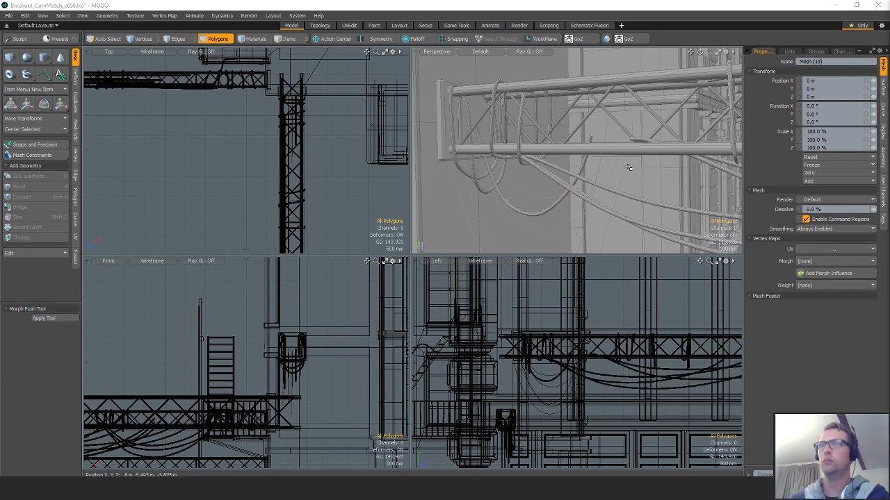
{"action": "key", "text": "ctrl+v"}
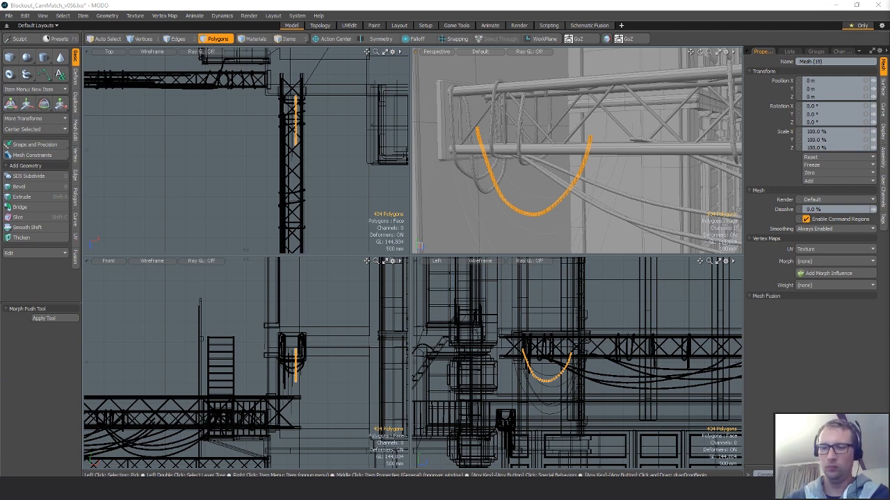
{"action": "key", "text": "Return"}
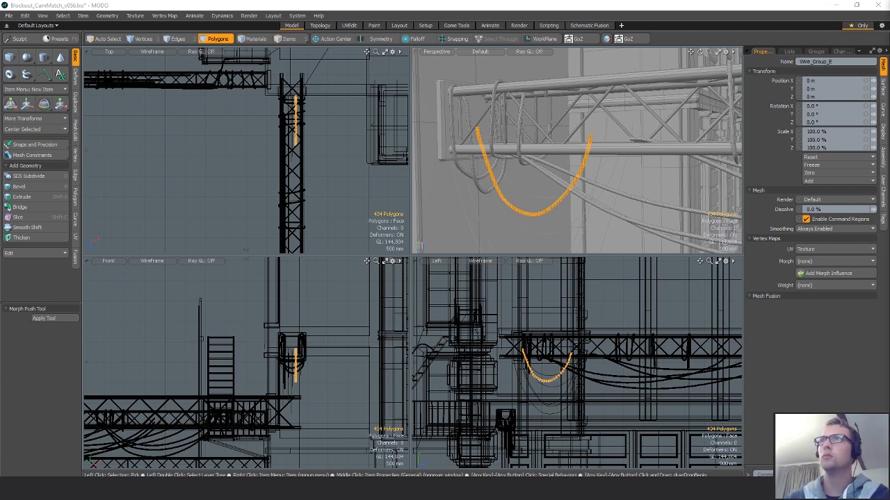
{"action": "left_click_drag", "start_coordinate": [553, 172], "coordinate": [545, 66], "text": "alt+shift"}
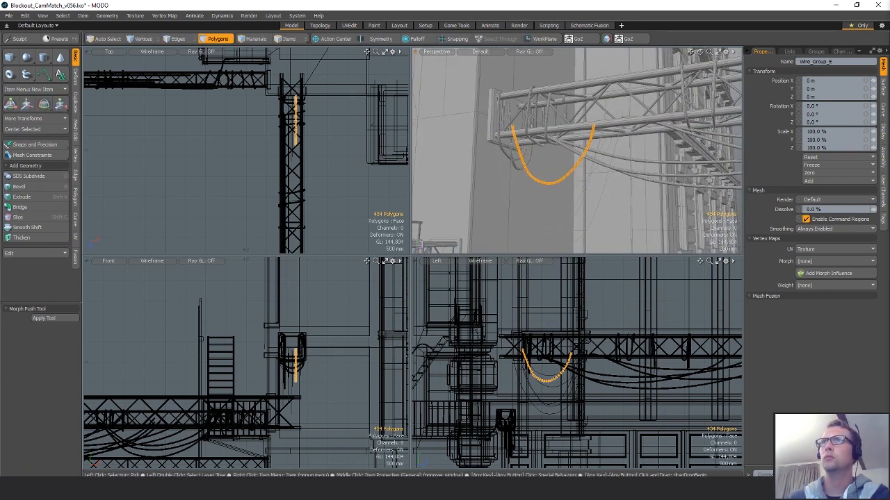
{"action": "key", "text": "ctrl"}
{"action": "key", "text": "ctrl+s"}
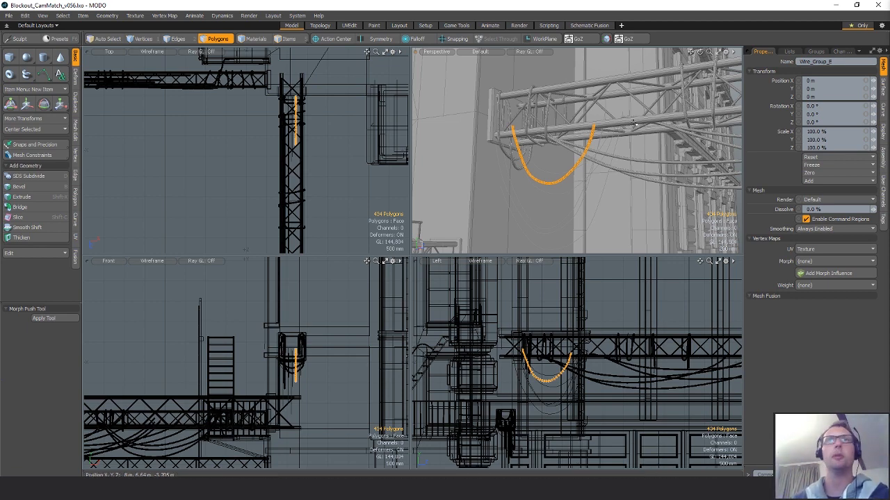
- Set the lace's Guide Curve ID to 37 and paste a copy of the resulting wire into Wire_Group_E
{"action": "mouse_move", "coordinate": [592, 158]}
{"action": "left_mouse_down", "text": "alt+shift"}
{"action": "mouse_move", "coordinate": [559, 156]}
{"action": "mouse_move", "coordinate": [604, 156]}
{"action": "left_mouse_up", "text": "alt+shift"}
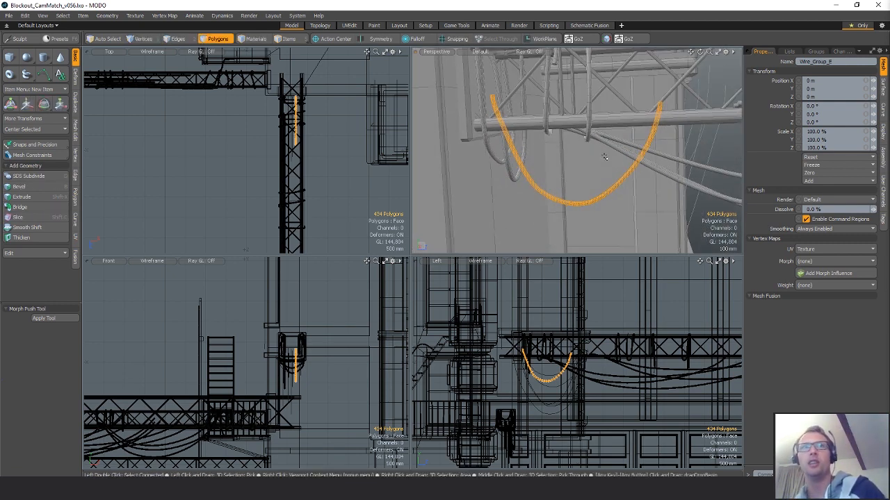
{"action": "left_click_drag", "start_coordinate": [604, 156], "coordinate": [579, 146], "text": "alt"}
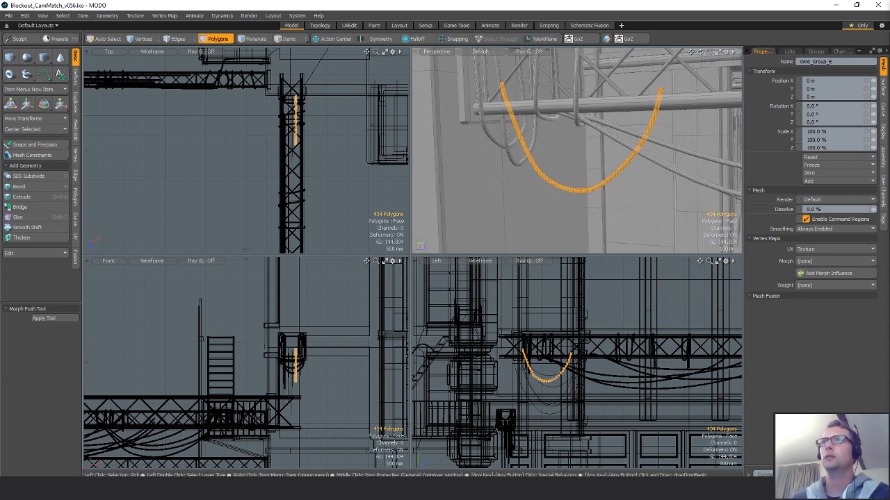
{"action": "key", "text": "Escape"}
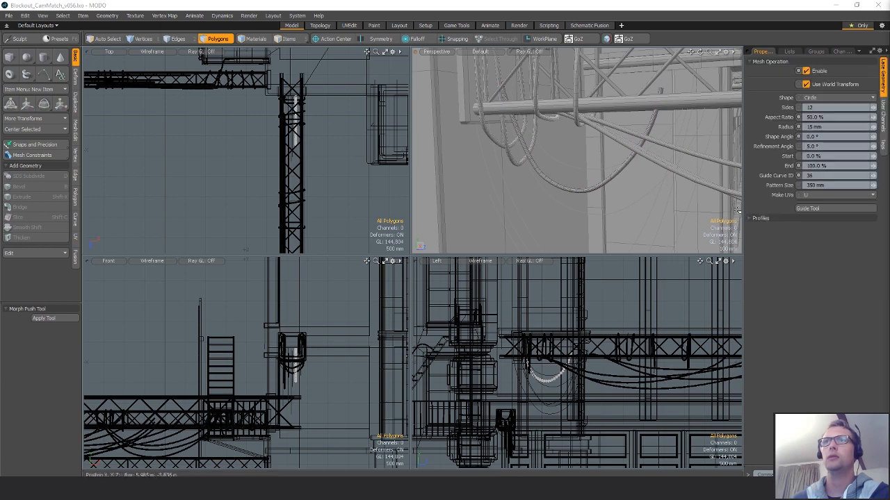
{"action": "left_click", "coordinate": [823, 175]}
{"action": "type", "text": "3"}
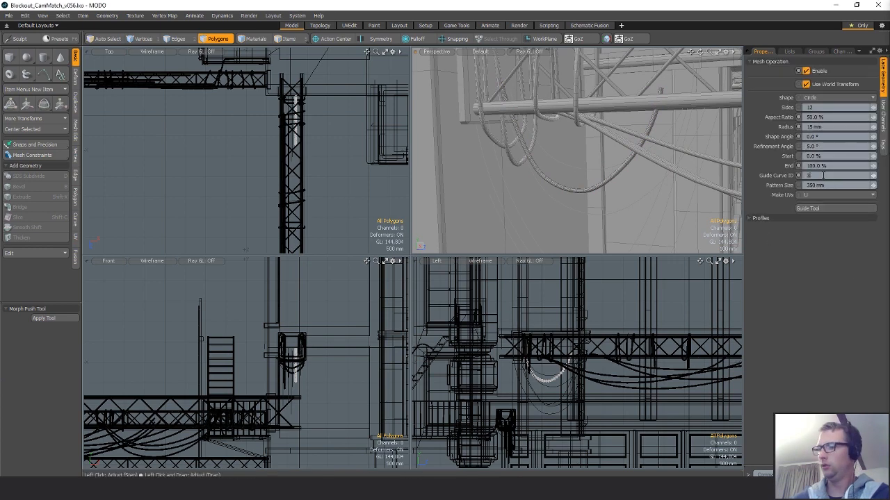
{"action": "type", "text": "7"}
{"action": "key", "text": "Return"}
{"action": "double_click", "coordinate": [673, 172]}
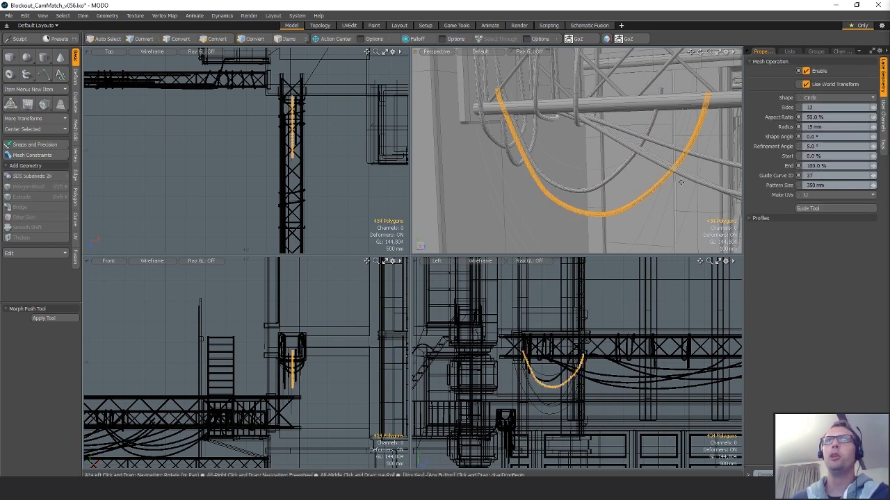
{"action": "left_click_drag", "start_coordinate": [680, 182], "coordinate": [653, 176], "text": "alt"}
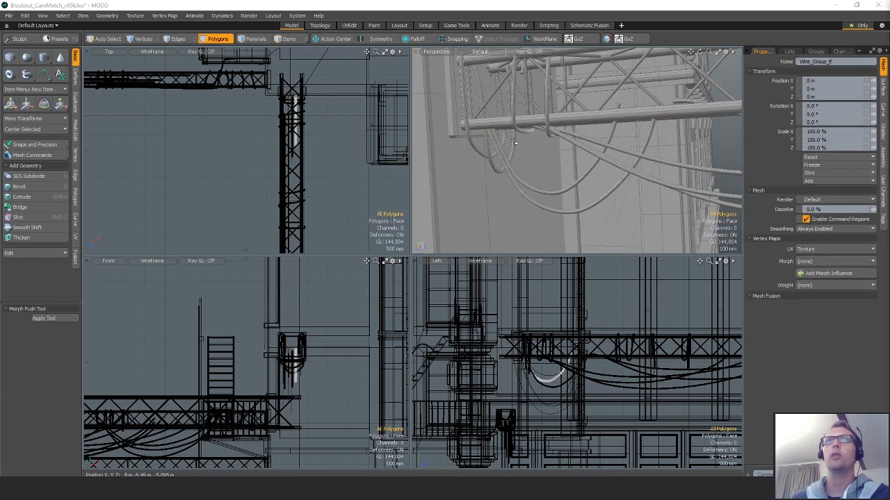
{"action": "left_click_drag", "start_coordinate": [666, 185], "coordinate": [645, 180], "text": "alt+shift"}
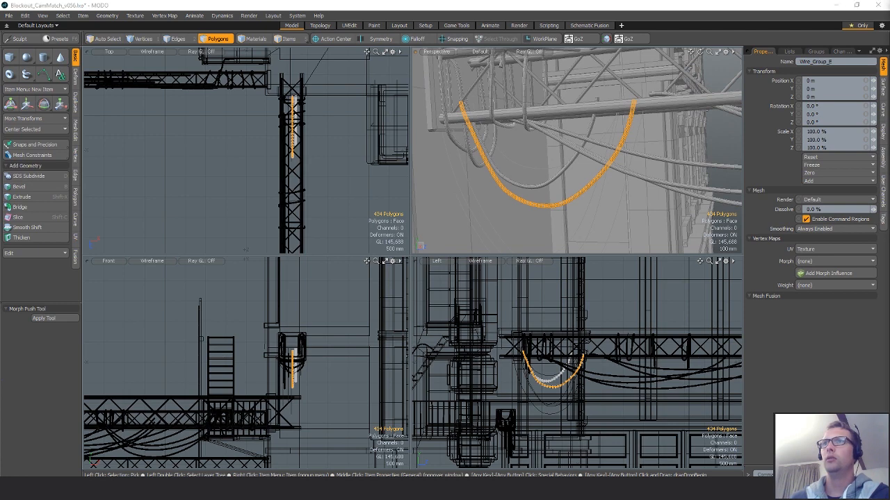
- Set the lace's Guide Curve ID to 38 and copy the resulting hanging wire into Wire_Group_E
{"action": "left_click", "coordinate": [829, 184]}
{"action": "left_click", "coordinate": [827, 175]}
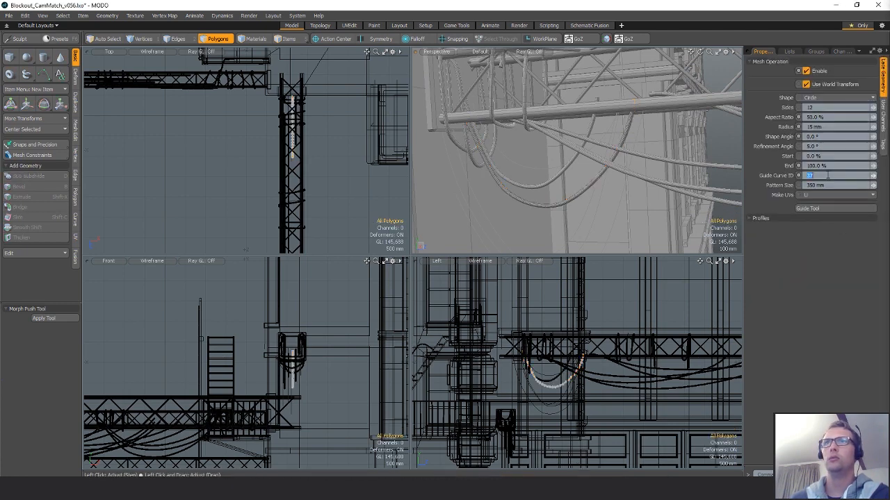
{"action": "key", "text": "Return"}
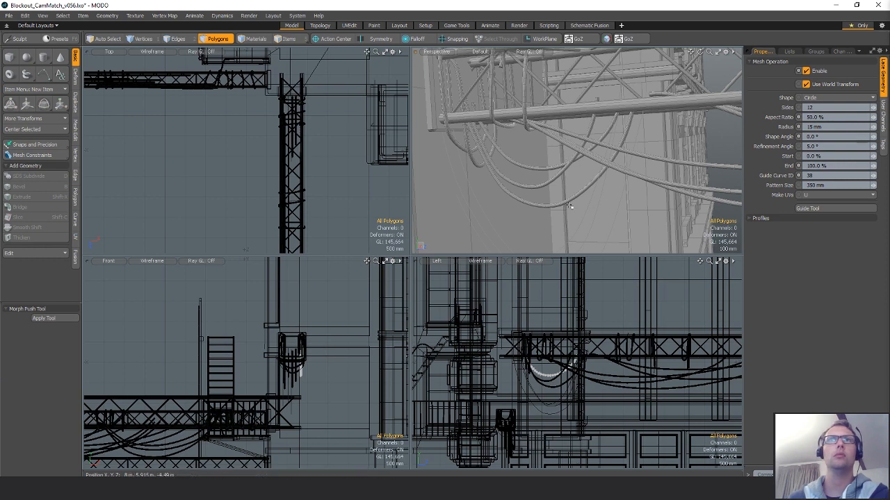
{"action": "double_click", "coordinate": [562, 164]}
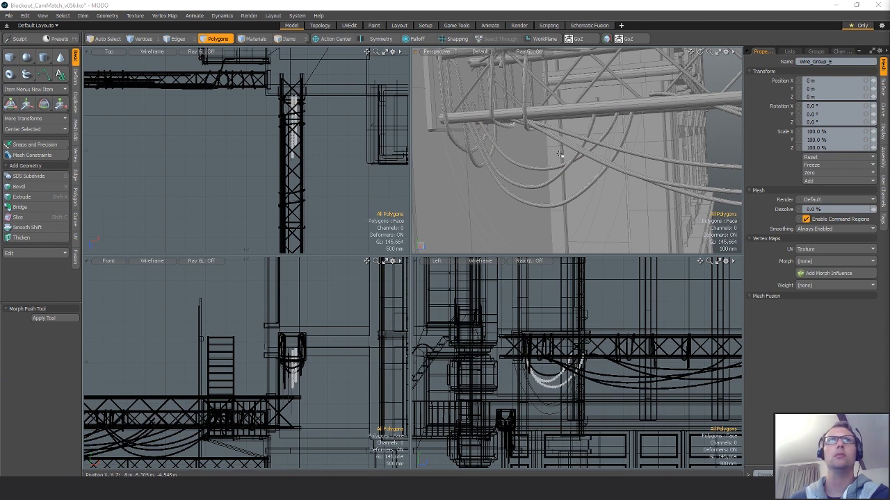
{"action": "key", "text": "ctrl+v"}
{"action": "scroll", "coordinate": [603, 169], "scroll_direction": "down", "scroll_amount": 3}
{"action": "left_click_drag", "start_coordinate": [604, 168], "coordinate": [635, 162], "text": "alt+shift"}
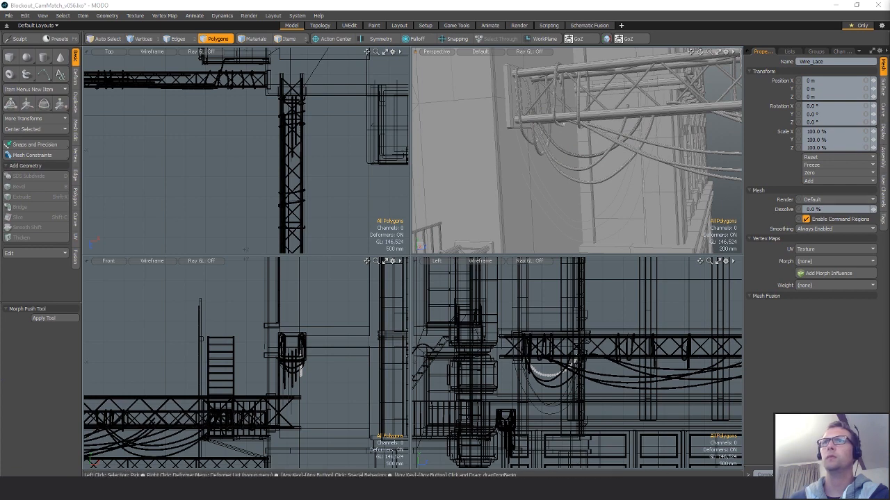
- Change the lace's Guide Curve ID to 39 and add a copy of that wire to Wire_Group_E
{"action": "left_click", "coordinate": [837, 176]}
{"action": "type", "text": "39"}
{"action": "key", "text": "Return"}
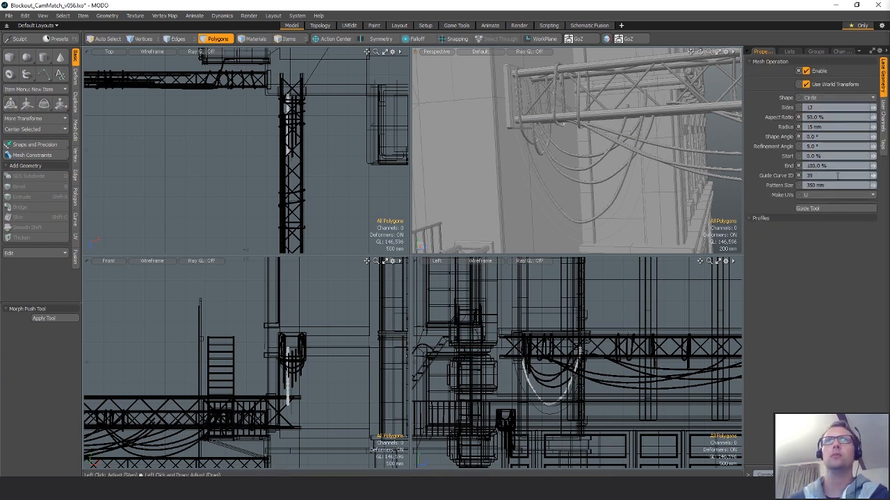
{"action": "mouse_move", "coordinate": [649, 211]}
{"action": "left_mouse_down", "text": "alt"}
{"action": "mouse_move", "coordinate": [628, 200]}
{"action": "mouse_move", "coordinate": [662, 200]}
{"action": "left_mouse_up", "text": "alt"}
{"action": "double_click", "coordinate": [603, 187]}
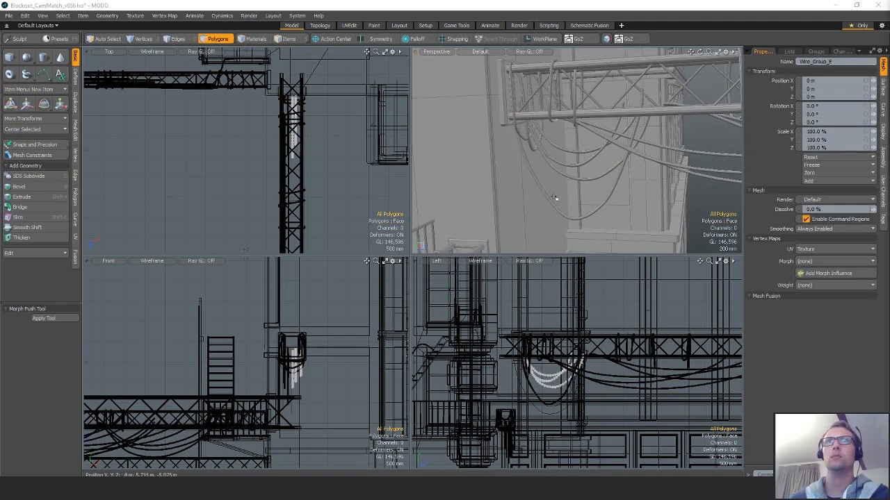
{"action": "key", "text": "ctrl+v"}
{"action": "left_click_drag", "start_coordinate": [556, 197], "coordinate": [543, 170], "text": "alt+shift"}
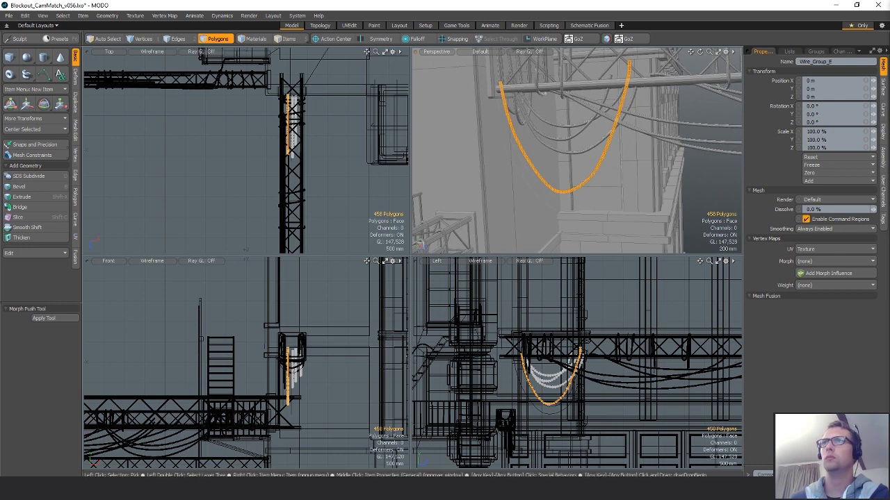
{"action": "key", "text": "ctrl+z"}
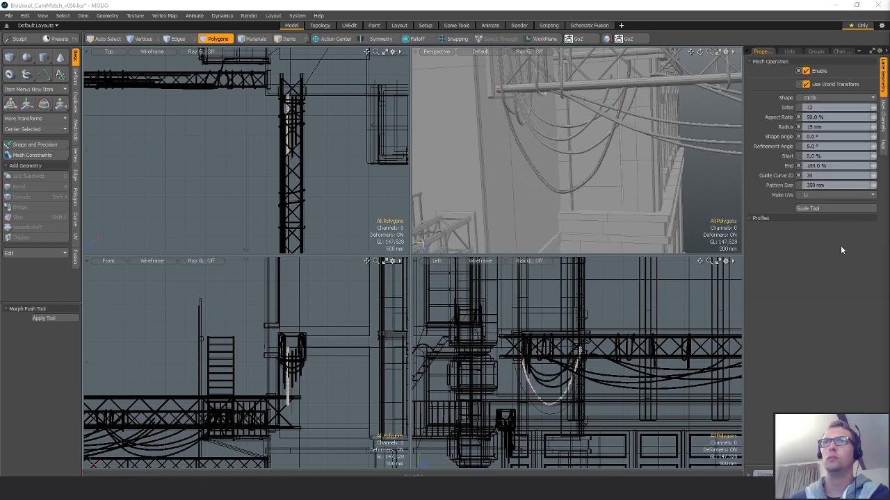
- Switch the lace to Guide Curve ID 40 and paste the generated wire's polygons into Wire_Group_E
{"action": "left_click", "coordinate": [832, 177]}
{"action": "key", "text": "Return"}
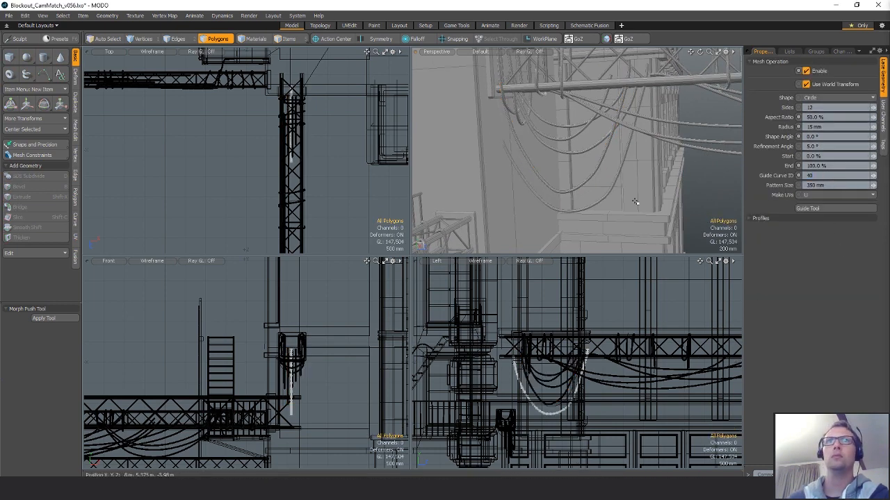
{"action": "double_click", "coordinate": [592, 206]}
{"action": "left_click_drag", "start_coordinate": [632, 183], "coordinate": [673, 160], "text": "alt"}
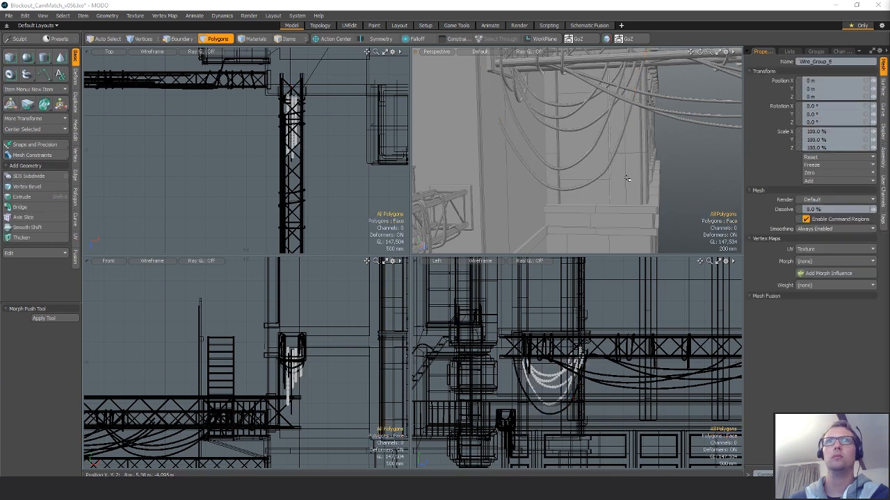
{"action": "key", "text": "ctrl+v"}
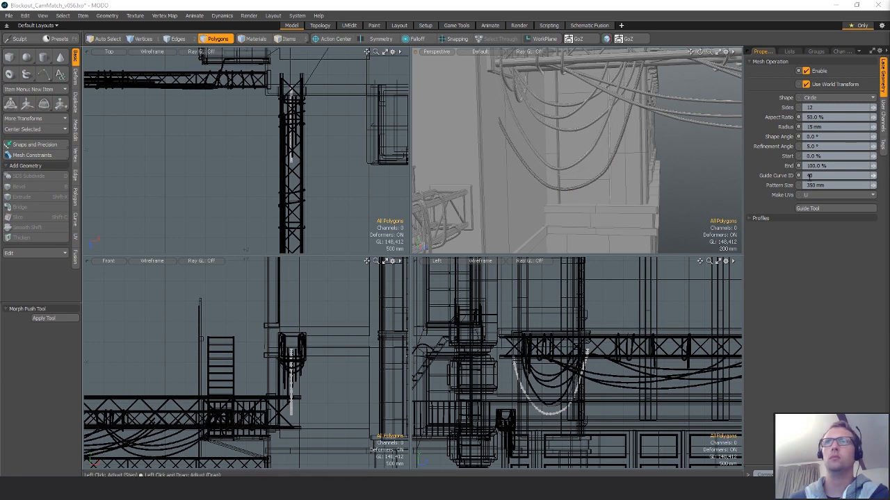
- Set the lace's Guide Curve ID to 41 and duplicate the resulting wire into Wire_Group_E
{"action": "left_click", "coordinate": [814, 175]}
{"action": "type", "text": "41"}
{"action": "key", "text": "Return"}
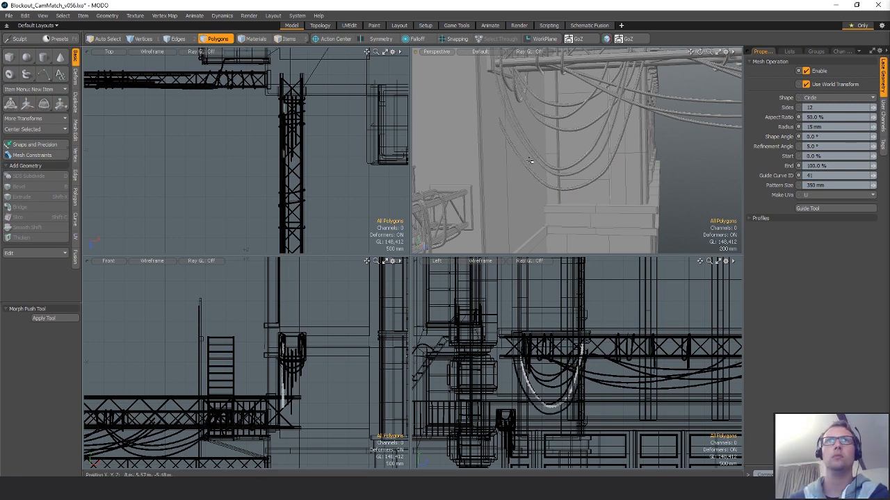
{"action": "left_click_drag", "start_coordinate": [638, 176], "coordinate": [637, 191], "text": "alt"}
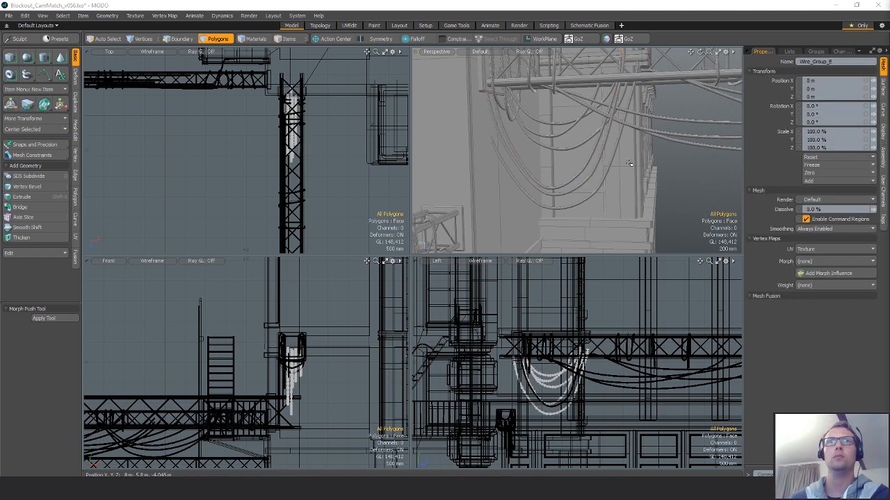
{"action": "left_click_drag", "start_coordinate": [626, 181], "coordinate": [633, 161], "text": "alt+shift"}
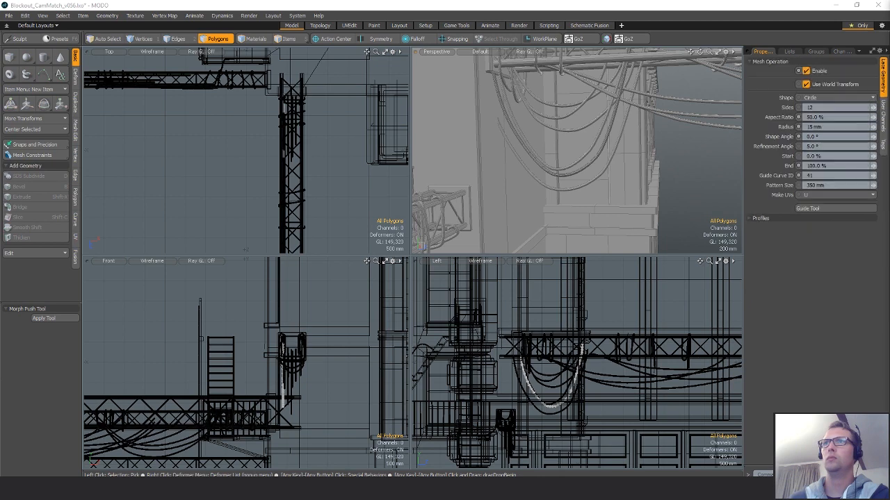
- Set the lace's Guide Curve ID to 42 and locate the resulting vertical wire beside the building
{"action": "left_click", "coordinate": [827, 176]}
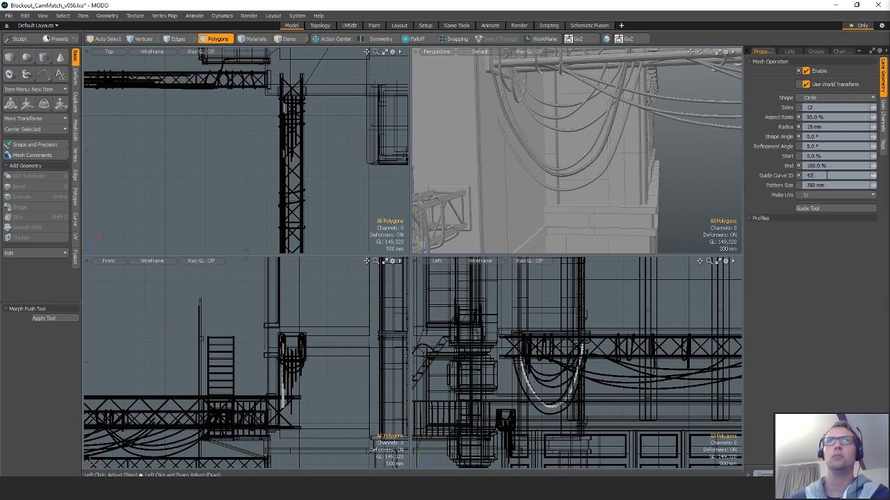
{"action": "key", "text": "Return"}
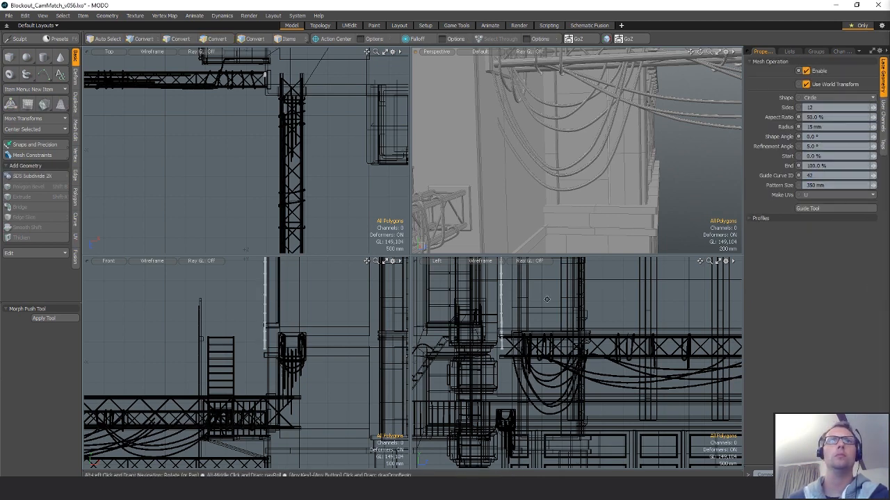
{"action": "left_click_drag", "start_coordinate": [527, 287], "coordinate": [534, 382], "text": "alt+shift"}
{"action": "left_click_drag", "start_coordinate": [610, 166], "coordinate": [561, 182], "text": "ctrl+alt"}
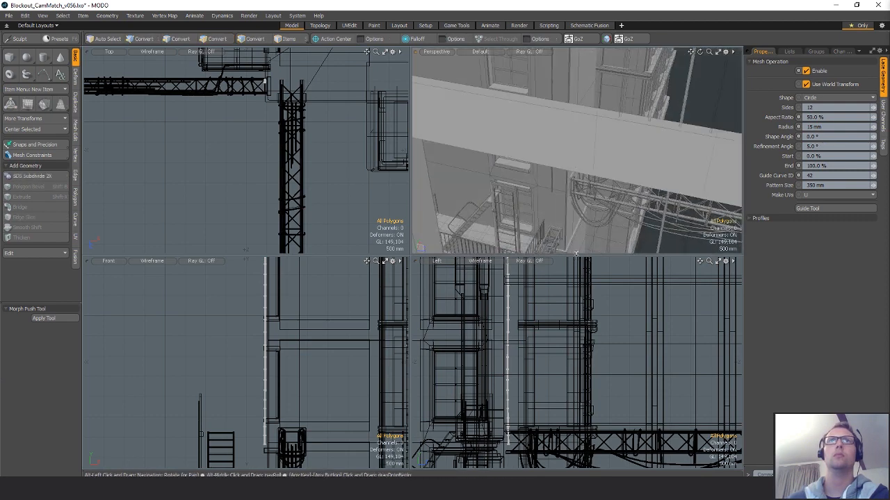
- Copy the vertical wire into a new mesh item named Wire_Length_A
{"action": "double_click", "coordinate": [552, 143]}
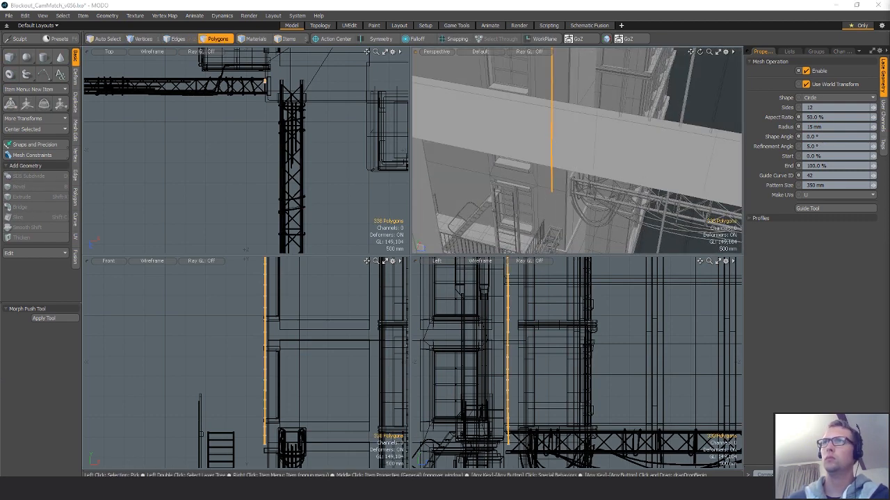
{"action": "key", "text": "space"}
{"action": "double_click", "coordinate": [552, 143]}
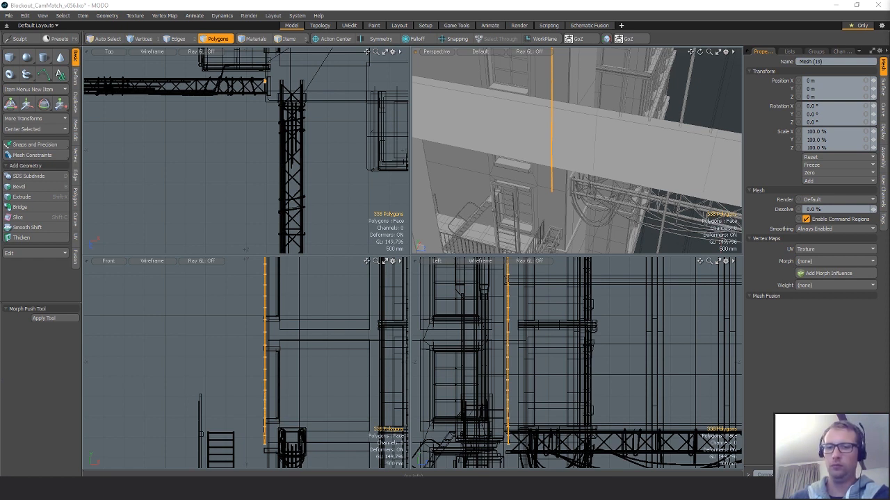
{"action": "key", "text": "Return"}
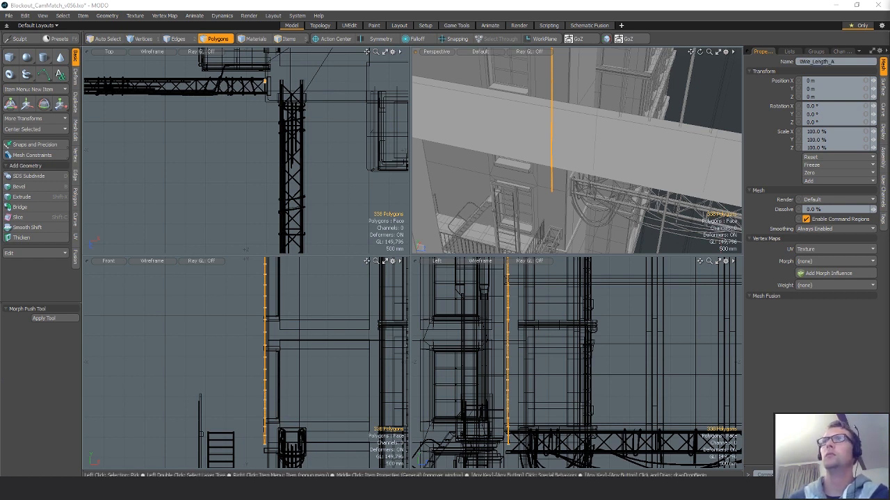
{"action": "left_click_drag", "start_coordinate": [660, 142], "coordinate": [643, 127], "text": "alt"}
{"action": "key", "text": "shift+a"}
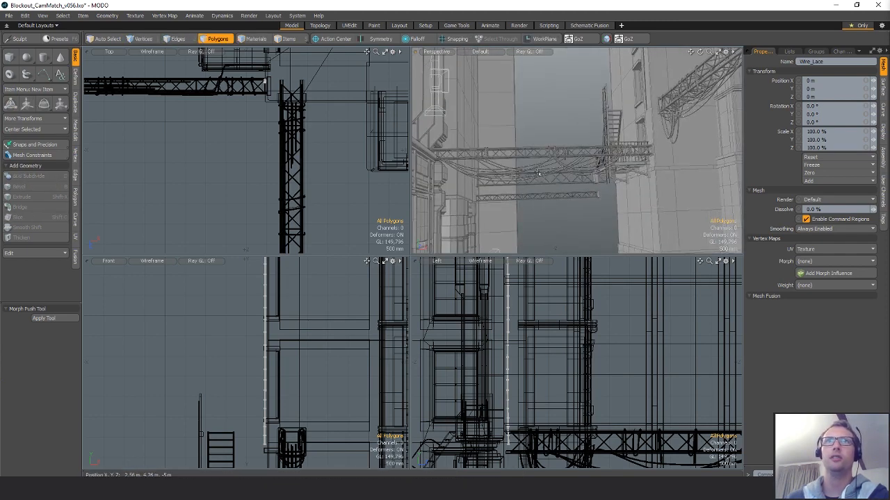
- Try Guide Curve IDs 43 and 44 on the lace and check the scene for further wires
{"action": "left_click_drag", "start_coordinate": [569, 186], "coordinate": [597, 157], "text": "alt"}
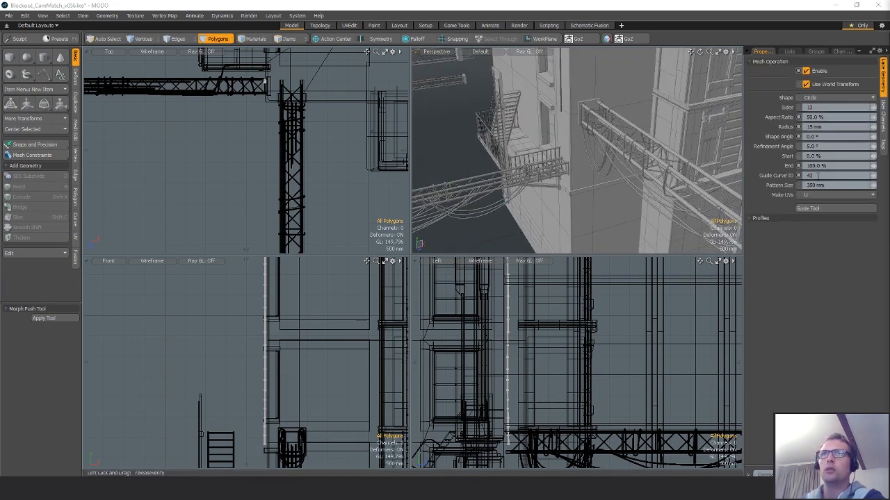
{"action": "left_click", "coordinate": [819, 176]}
{"action": "type", "text": "43"}
{"action": "key", "text": "Return"}
{"action": "left_click_drag", "start_coordinate": [529, 156], "coordinate": [696, 181], "text": "alt+shift"}
{"action": "scroll", "coordinate": [371, 234], "scroll_direction": "down", "scroll_amount": 5}
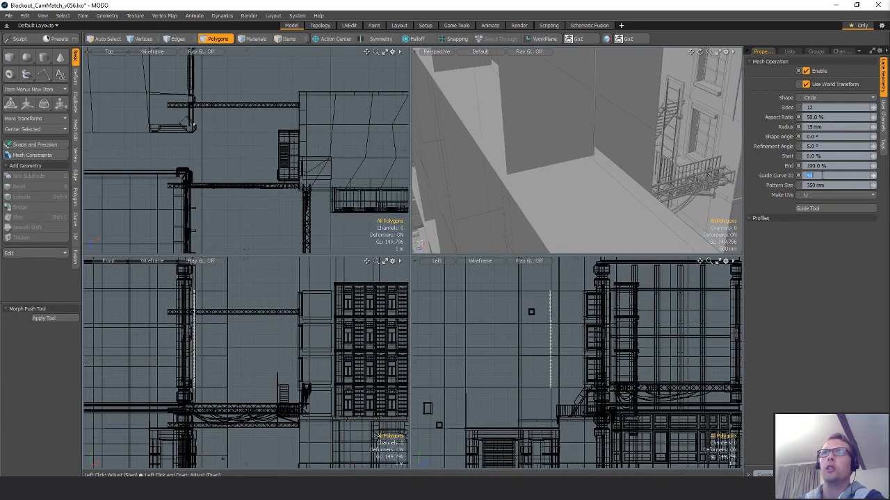
{"action": "type", "text": "44"}
{"action": "key", "text": "Return"}
{"action": "left_click_drag", "start_coordinate": [328, 202], "coordinate": [281, 86], "text": "alt+shift"}
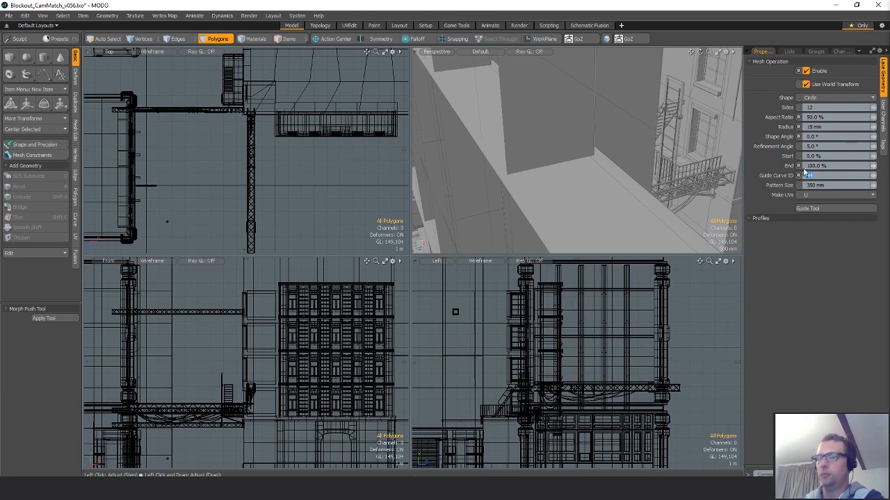
{"action": "mouse_move", "coordinate": [625, 160]}
{"action": "left_mouse_down", "text": "alt"}
{"action": "mouse_move", "coordinate": [578, 141]}
{"action": "mouse_move", "coordinate": [620, 131]}
{"action": "mouse_move", "coordinate": [615, 160]}
{"action": "left_mouse_up", "text": "alt"}
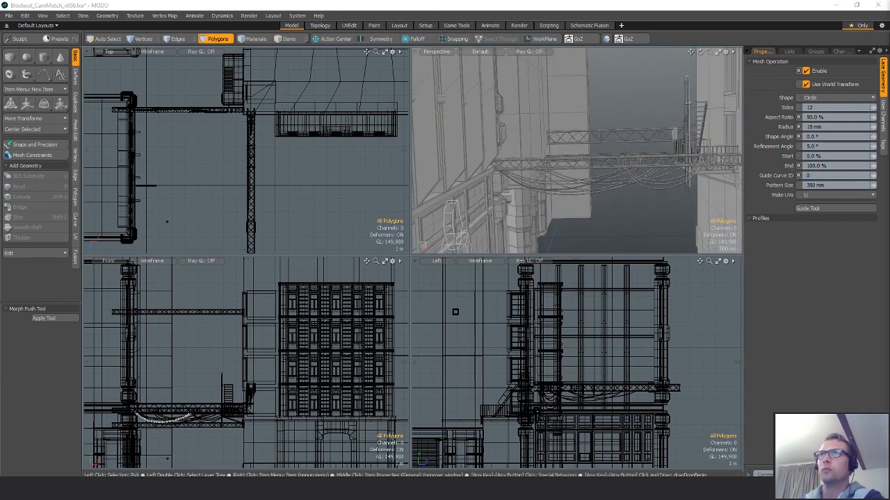
- Delete the Wire_Circumference mesh
{"action": "key", "text": "space"}
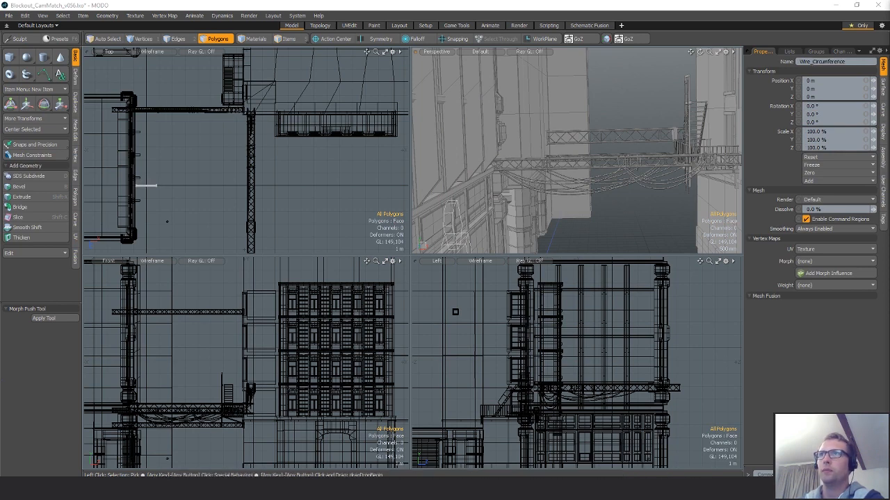
{"action": "key", "text": "Delete"}
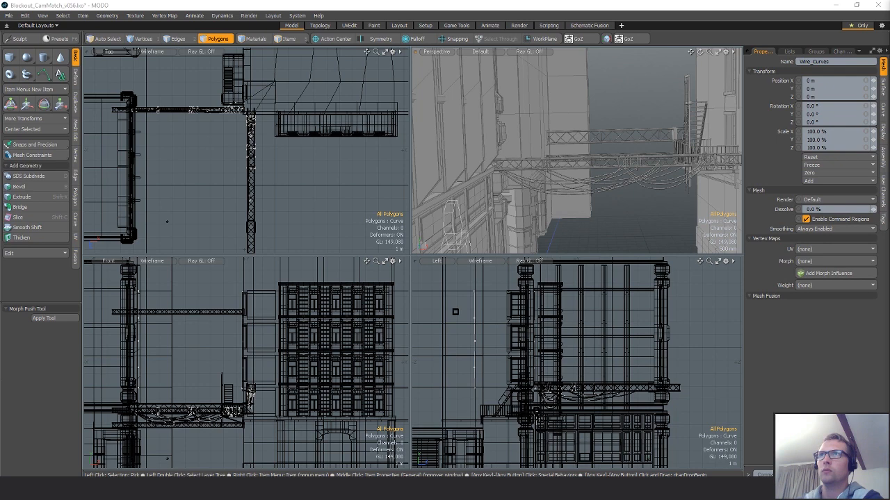
{"action": "left_click_drag", "start_coordinate": [602, 171], "coordinate": [781, 164], "text": "alt"}
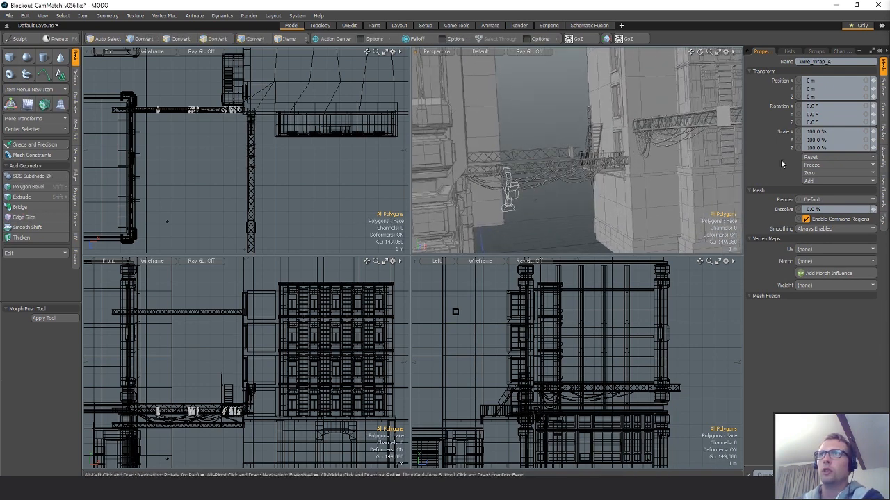
- Select the wire wrap meshes together with the other cable meshes and save the scene
{"action": "key", "text": "3"}
{"action": "left_click", "coordinate": [250, 390]}
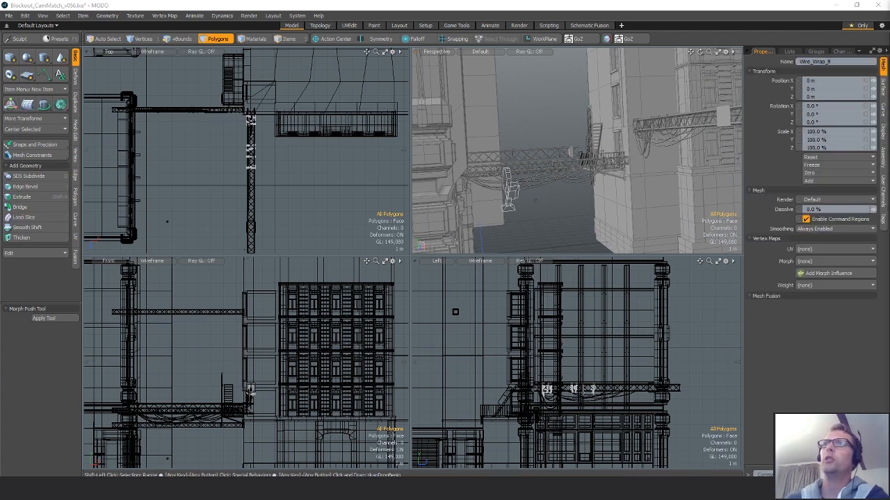
{"action": "left_click", "coordinate": [251, 389], "text": "shift"}
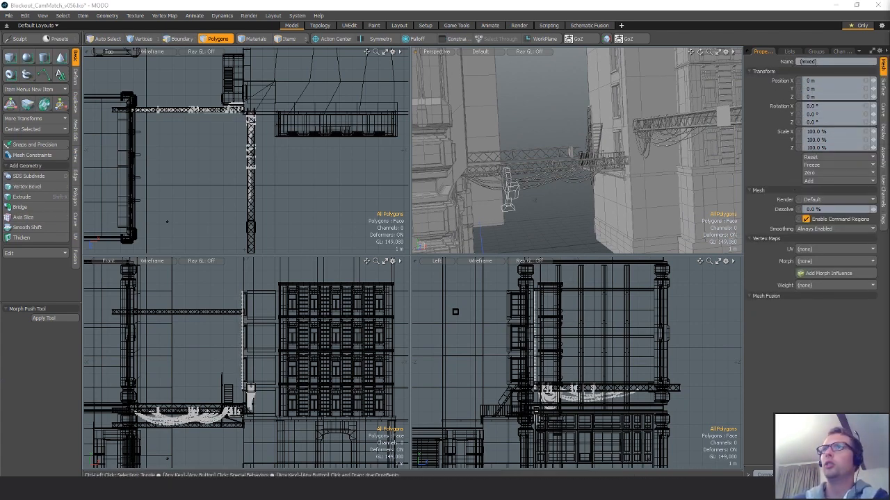
{"action": "key", "text": "ctrl+s"}
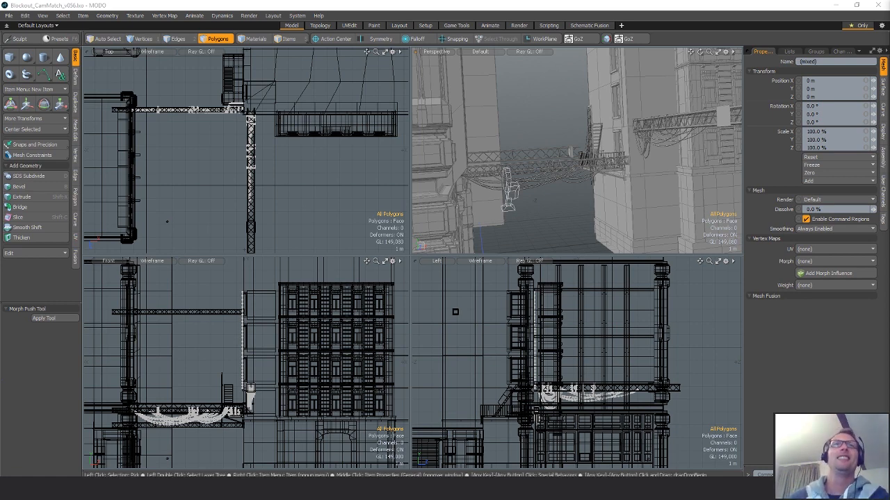
- Open the selected wires' Texture UV map in the UV Editor and frame the overlapping wire strips
{"action": "left_click_drag", "start_coordinate": [556, 181], "coordinate": [611, 191], "text": "alt"}
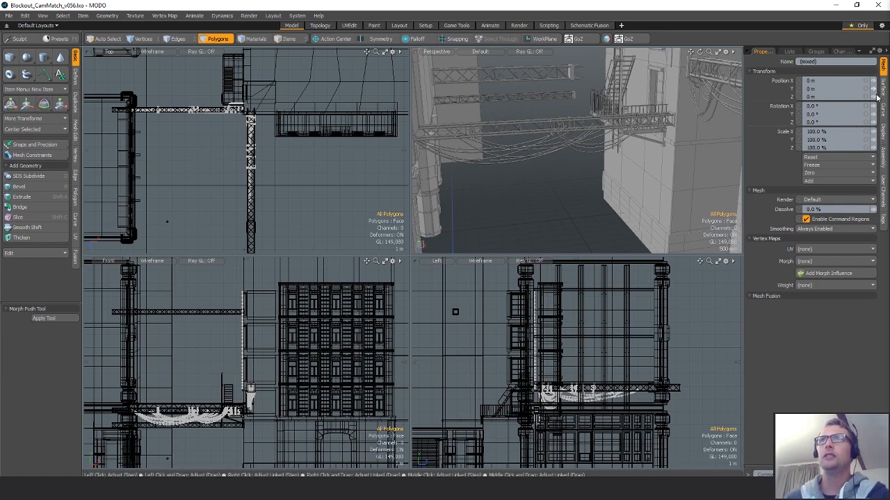
{"action": "left_click", "coordinate": [789, 52]}
{"action": "double_click", "coordinate": [778, 88]}
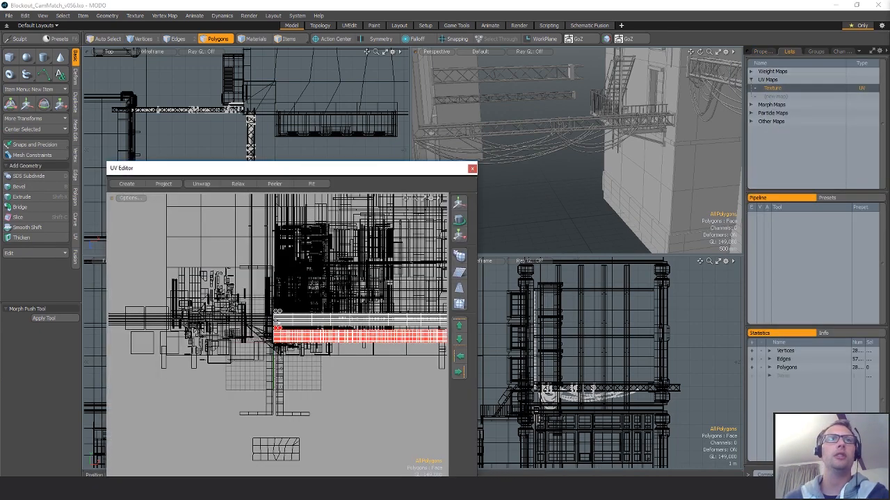
{"action": "scroll", "coordinate": [364, 303], "scroll_direction": "up", "scroll_amount": 6}
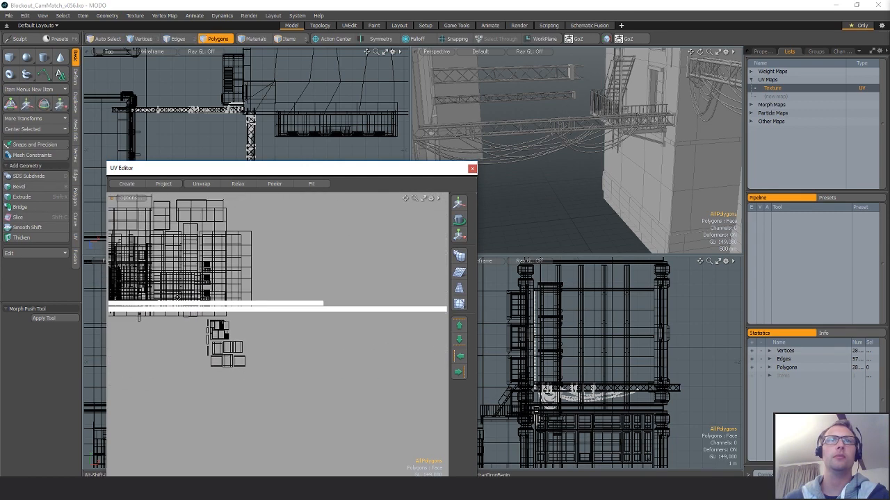
{"action": "left_click_drag", "start_coordinate": [365, 303], "coordinate": [315, 302], "text": "alt"}
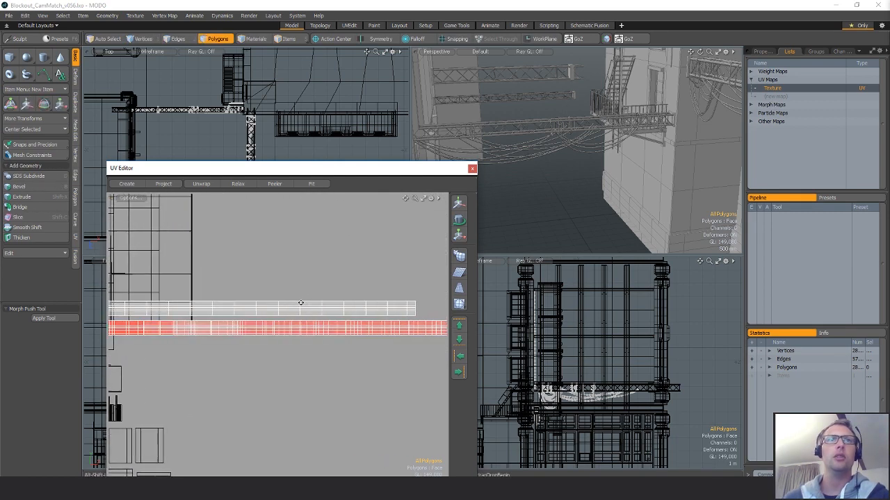
- Select part of the overlapping UV strip and locate the matching polygons on the hanging cables
{"action": "left_click", "coordinate": [330, 329]}
{"action": "left_click", "coordinate": [332, 328]}
{"action": "left_click", "coordinate": [324, 335]}
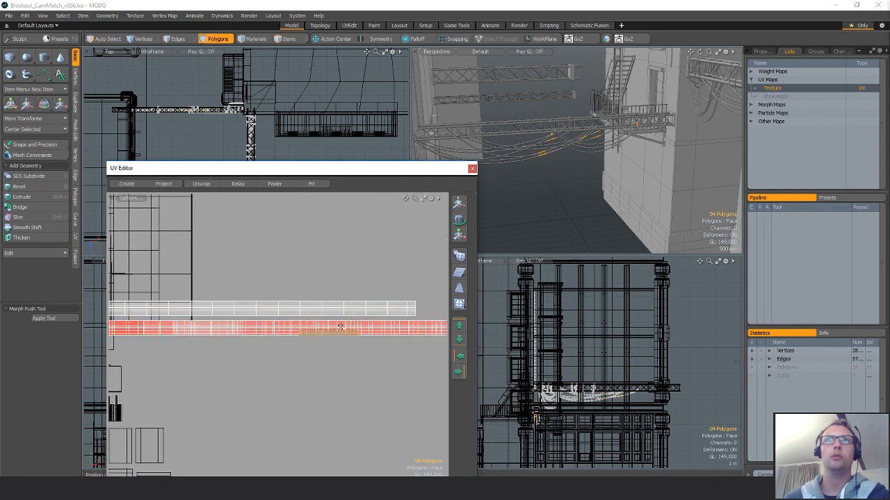
{"action": "double_click", "coordinate": [345, 333]}
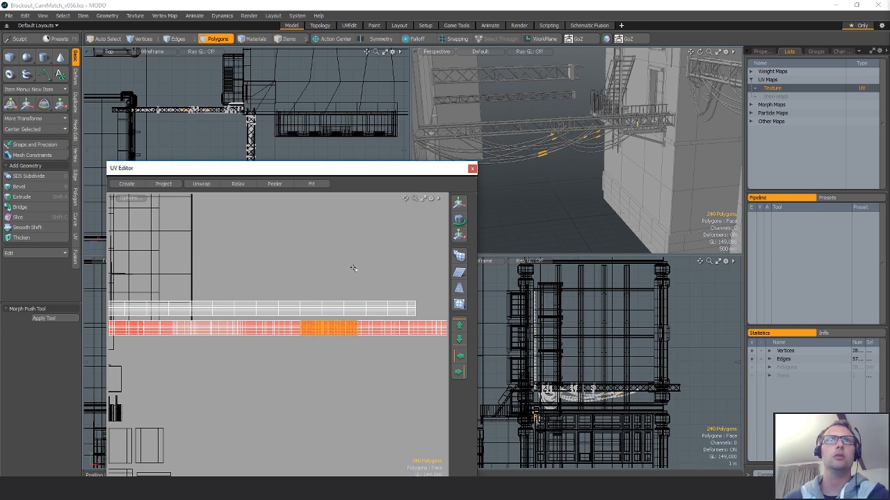
{"action": "left_click_drag", "start_coordinate": [394, 276], "coordinate": [382, 265], "text": "alt"}
{"action": "left_click_drag", "start_coordinate": [542, 155], "coordinate": [624, 150], "text": "ctrl+alt"}
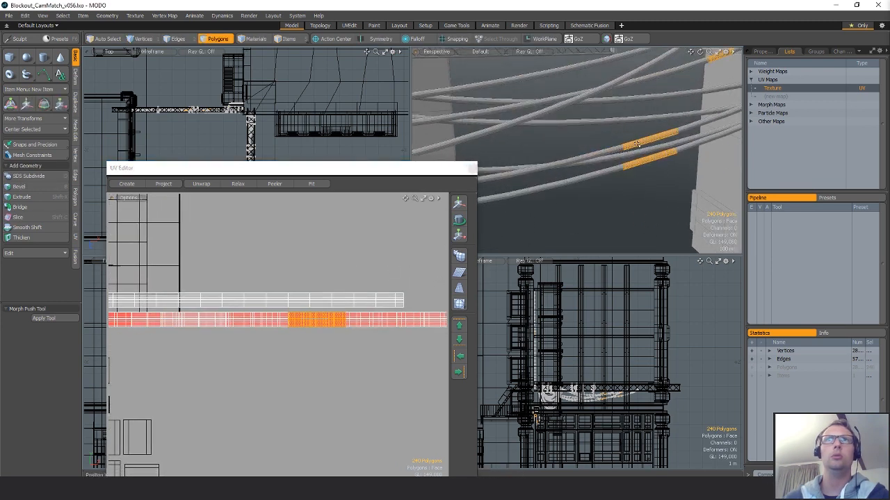
- Select one complete hanging cable and move its UV strip down, clear of the overlapping stack
{"action": "double_click", "coordinate": [637, 144]}
{"action": "scroll", "coordinate": [323, 319], "scroll_direction": "down", "scroll_amount": 4}
{"action": "key", "text": "w"}
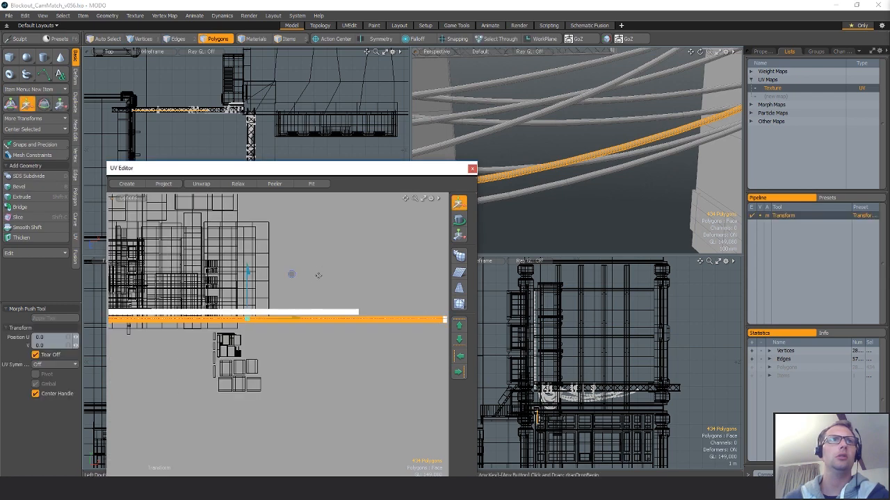
{"action": "left_click_drag", "start_coordinate": [317, 279], "coordinate": [315, 296]}
{"action": "key", "text": "q"}
- Select the lowest hanging cable in the close-up and move its UV strip above the existing strips
{"action": "left_click", "coordinate": [540, 188]}
{"action": "key", "text": "w"}
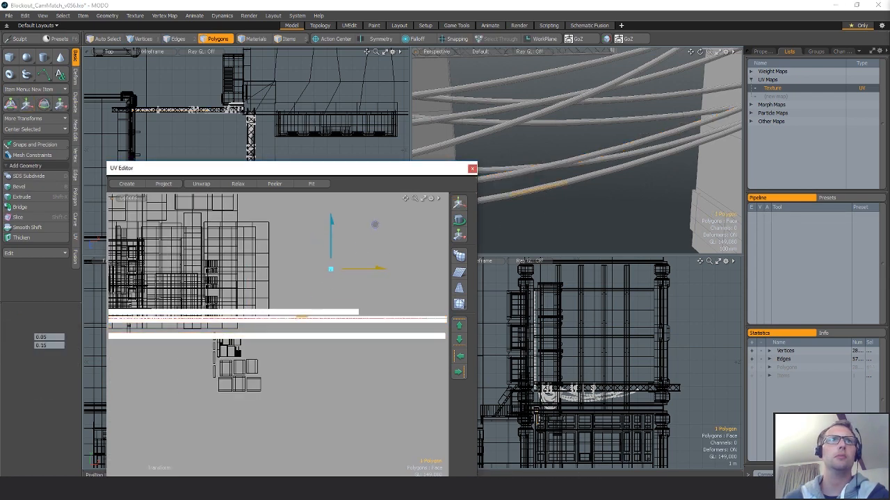
{"action": "double_click", "coordinate": [556, 182]}
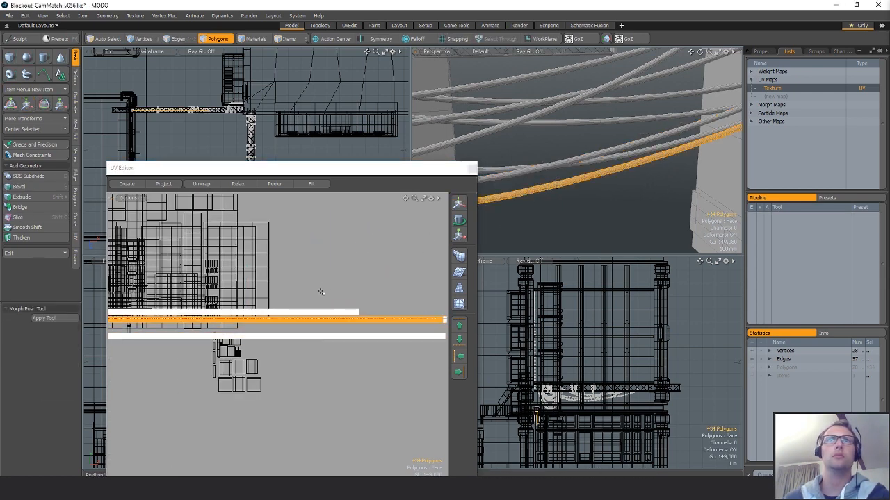
{"action": "key", "text": "q"}
- Select the two upper hanging cables together and shift their UVs down and left, off the shared strip
{"action": "double_click", "coordinate": [488, 108]}
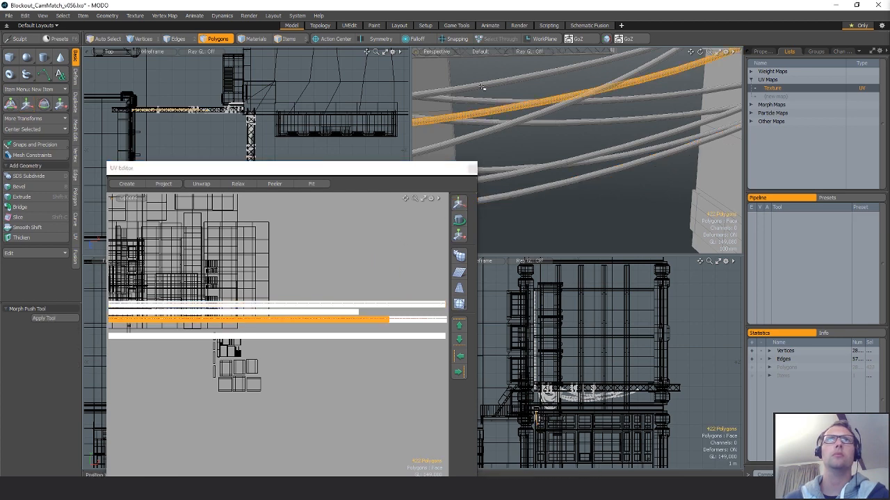
{"action": "double_click", "coordinate": [483, 85], "text": "shift"}
{"action": "scroll", "coordinate": [322, 295], "scroll_direction": "down", "scroll_amount": 3}
{"action": "key", "text": "w"}
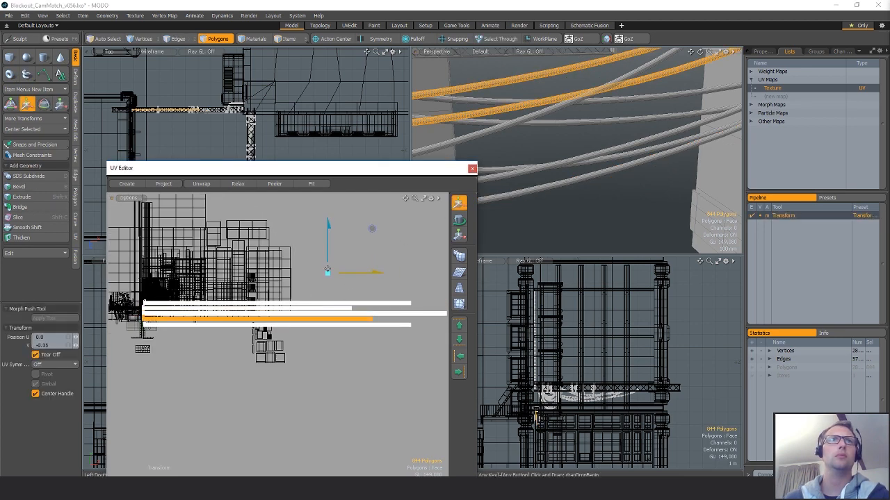
{"action": "left_click_drag", "start_coordinate": [377, 273], "coordinate": [315, 272]}
{"action": "key", "text": "q"}
- Select several hanging loops and long cables on the other truss and move their UVs above the existing strips
{"action": "scroll", "coordinate": [550, 151], "scroll_direction": "down", "scroll_amount": 6}
{"action": "left_click_drag", "start_coordinate": [549, 151], "coordinate": [630, 141], "text": "alt"}
{"action": "scroll", "coordinate": [604, 164], "scroll_direction": "up", "scroll_amount": 4}
{"action": "double_click", "coordinate": [629, 139]}
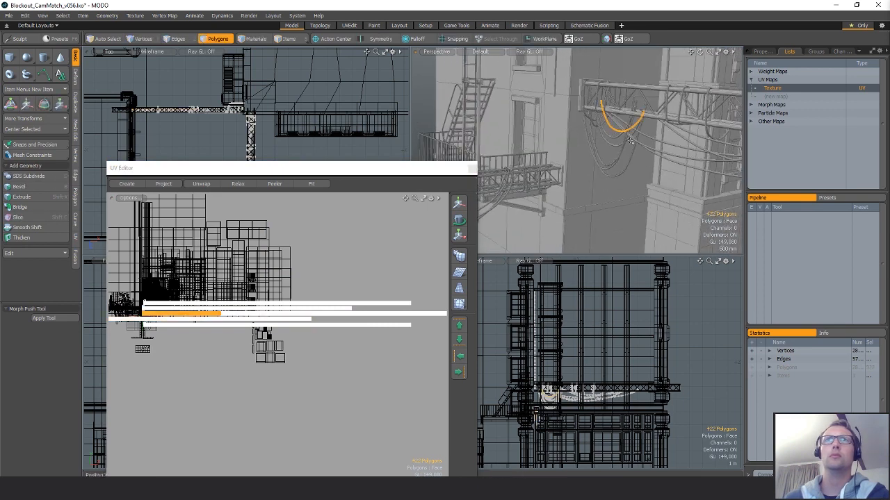
{"action": "double_click", "coordinate": [610, 144], "text": "shift"}
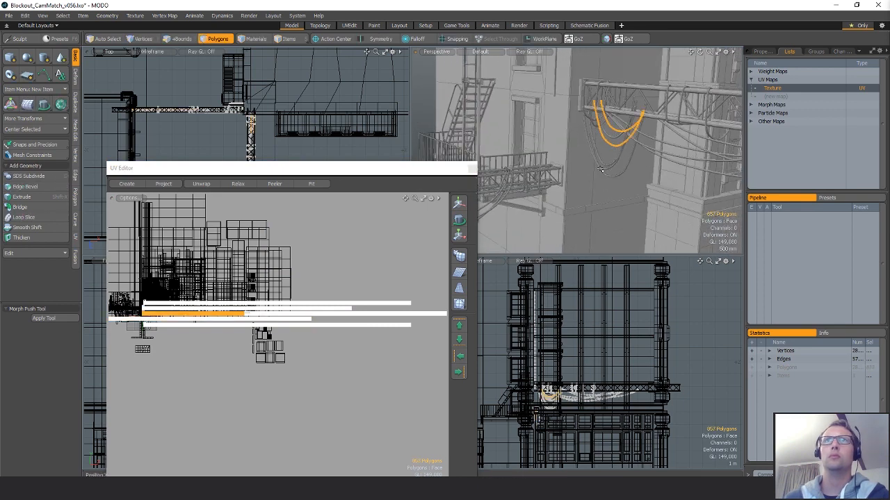
{"action": "double_click", "coordinate": [602, 168], "text": "shift"}
{"action": "double_click", "coordinate": [688, 134], "text": "shift"}
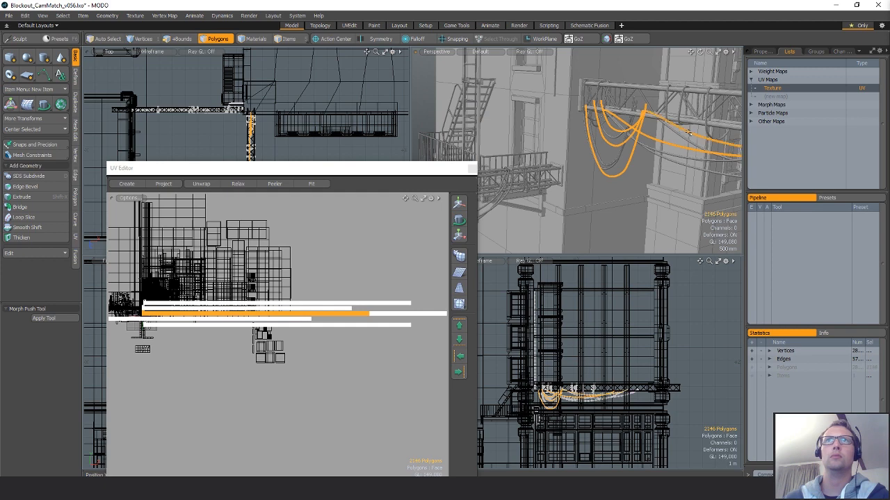
{"action": "double_click", "coordinate": [678, 110], "text": "shift"}
{"action": "scroll", "coordinate": [331, 306], "scroll_direction": "down", "scroll_amount": 2}
{"action": "key", "text": "w"}
{"action": "left_click_drag", "start_coordinate": [342, 261], "coordinate": [347, 247]}
{"action": "key", "text": "space"}
- Select another set of hanging loops plus the wraps at the truss end and move their UVs farther up
{"action": "double_click", "coordinate": [612, 130]}
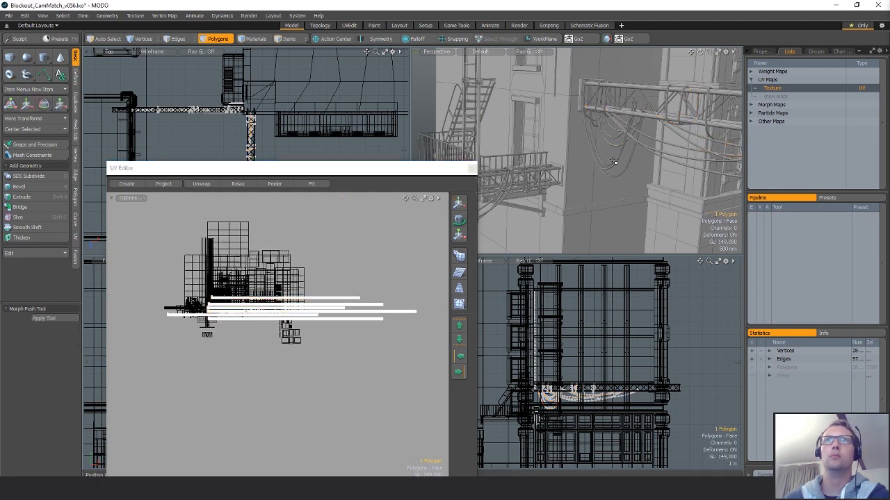
{"action": "double_click", "coordinate": [614, 121], "text": "shift"}
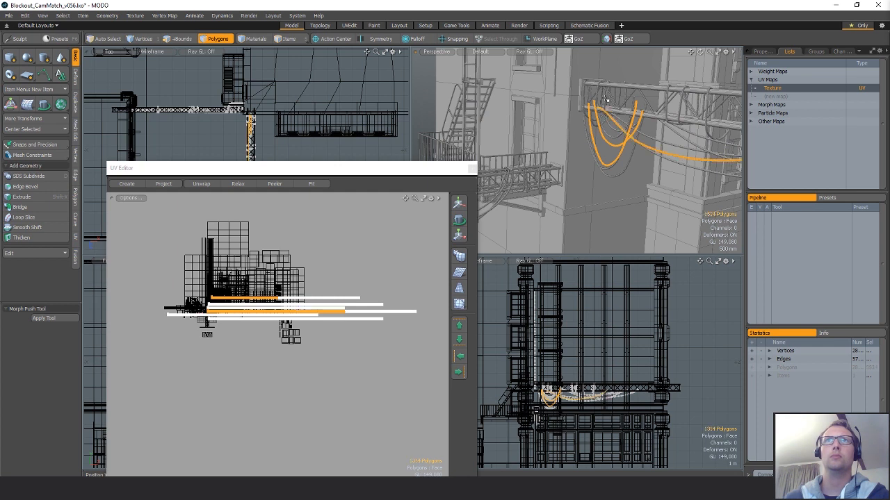
{"action": "double_click", "coordinate": [607, 100], "text": "shift"}
{"action": "double_click", "coordinate": [585, 88], "text": "shift"}
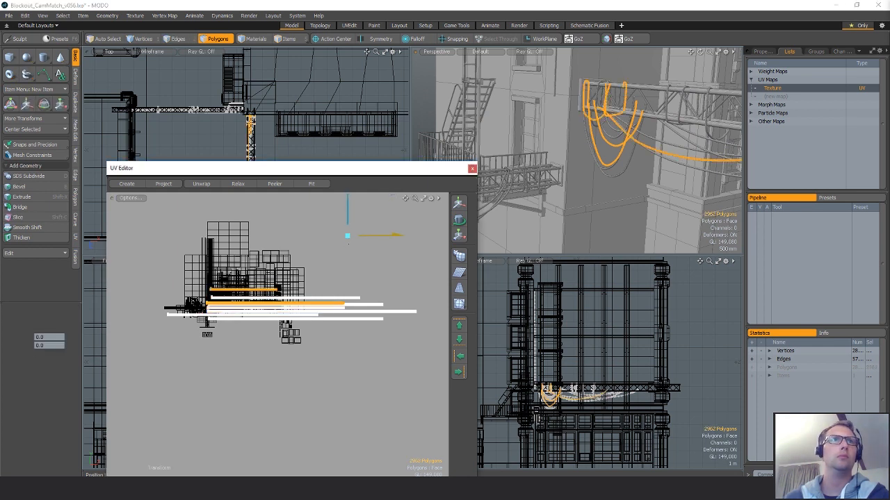
- Select the wraps along the truss with two sagging cables and move their UVs up into free rows
{"action": "left_click", "coordinate": [697, 111]}
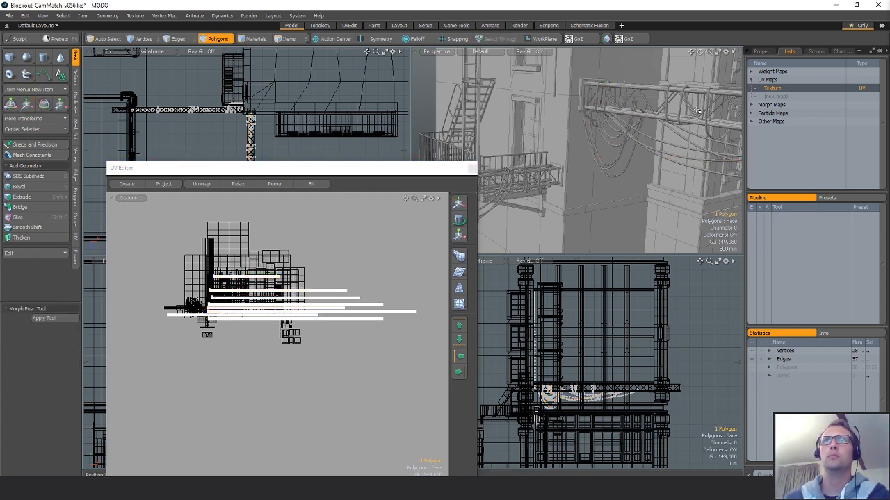
{"action": "double_click", "coordinate": [679, 104]}
{"action": "double_click", "coordinate": [668, 98]}
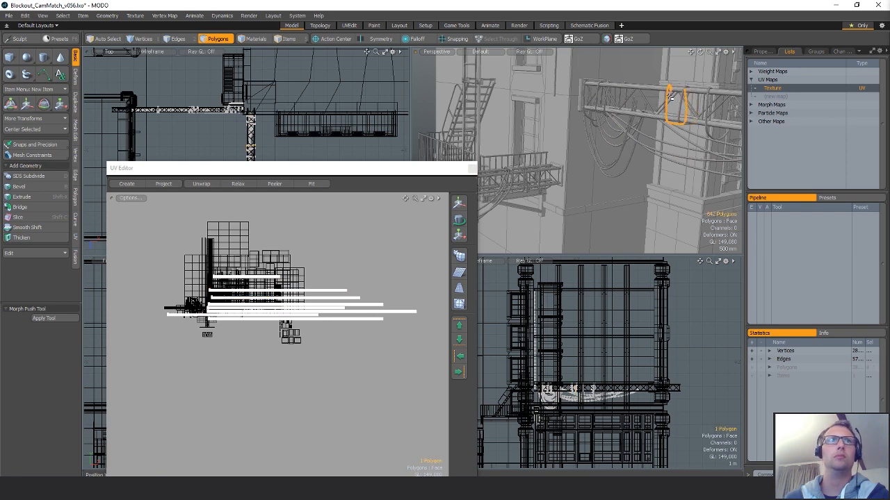
{"action": "left_click_drag", "start_coordinate": [714, 152], "coordinate": [556, 139], "text": "alt+shift"}
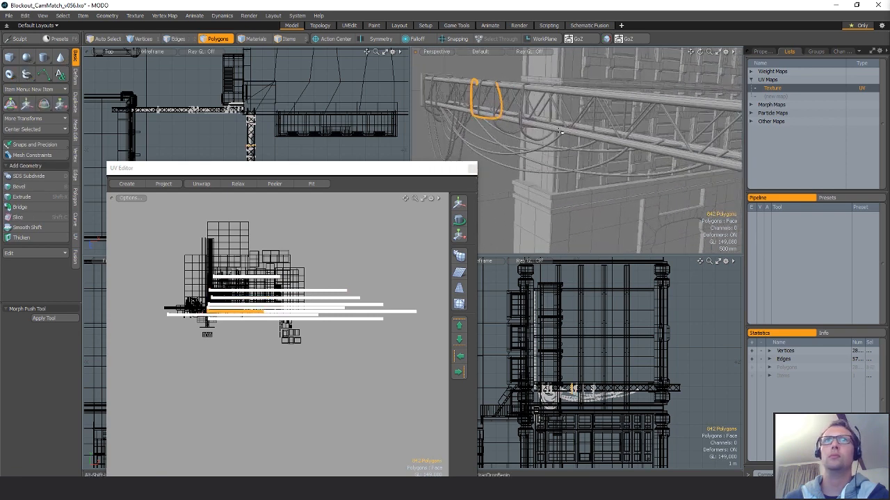
{"action": "double_click", "coordinate": [579, 146], "text": "shift"}
{"action": "double_click", "coordinate": [591, 144], "text": "shift"}
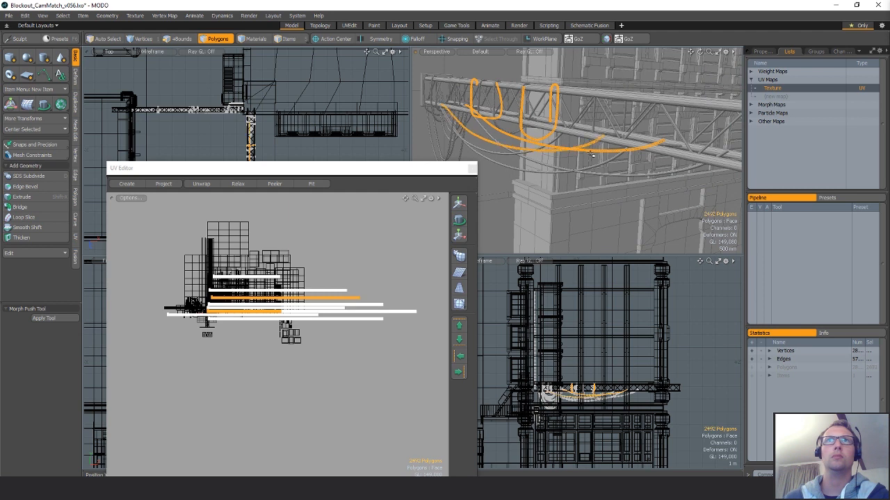
{"action": "key", "text": "w"}
{"action": "left_click_drag", "start_coordinate": [311, 233], "coordinate": [312, 208]}
{"action": "key", "text": "space"}
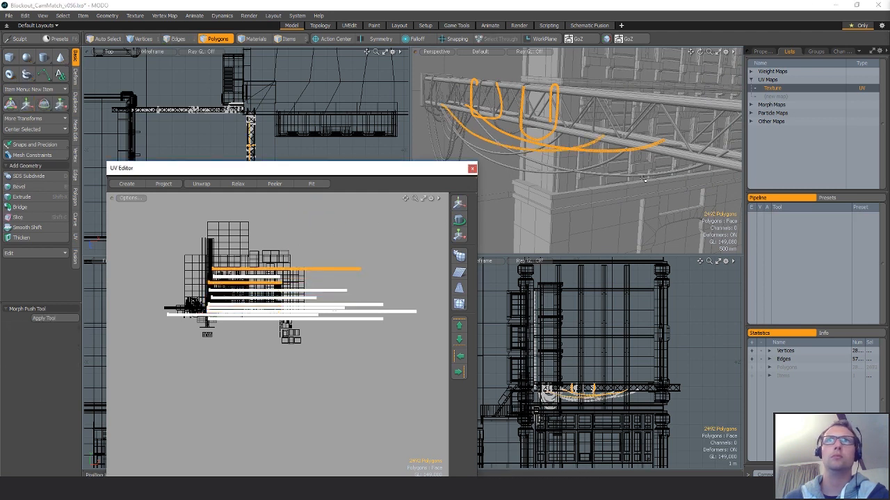
- Select the long lowest cable on the truss and offset its UV strip by 4.65 in U and 2.5 in V
{"action": "left_click", "coordinate": [625, 177]}
{"action": "double_click", "coordinate": [625, 176]}
{"action": "key", "text": "w"}
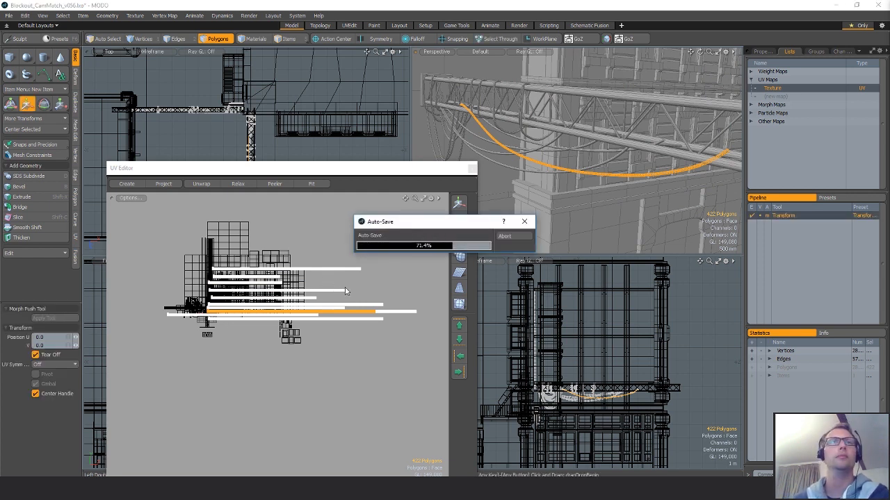
{"action": "left_click_drag", "start_coordinate": [339, 310], "coordinate": [384, 285]}
{"action": "scroll", "coordinate": [368, 303], "scroll_direction": "down", "scroll_amount": 4}
{"action": "left_click_drag", "start_coordinate": [591, 148], "coordinate": [640, 149], "text": "ctrl+alt"}
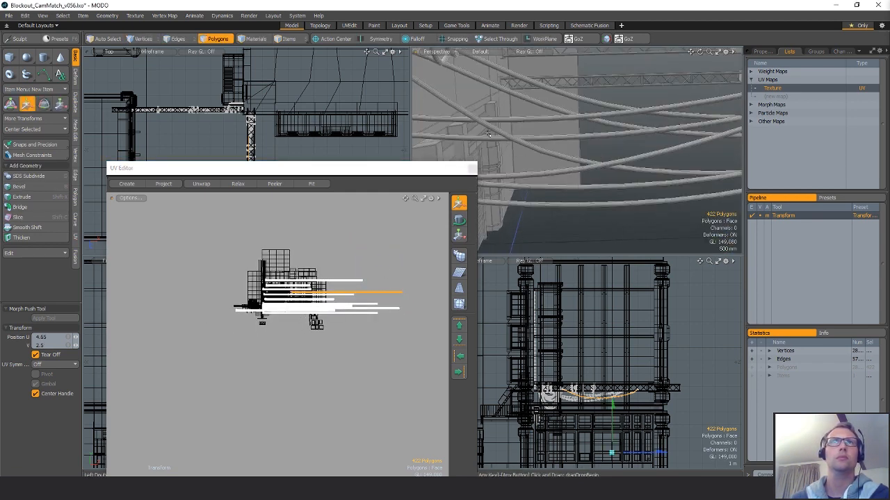
- Select one long sagging cable below the truss and move its UV strip down into a free row
{"action": "key", "text": "space"}
{"action": "left_click", "coordinate": [472, 116]}
{"action": "double_click", "coordinate": [472, 117]}
{"action": "left_click_drag", "start_coordinate": [472, 116], "coordinate": [431, 124], "text": "ctrl+alt"}
{"action": "key", "text": "w"}
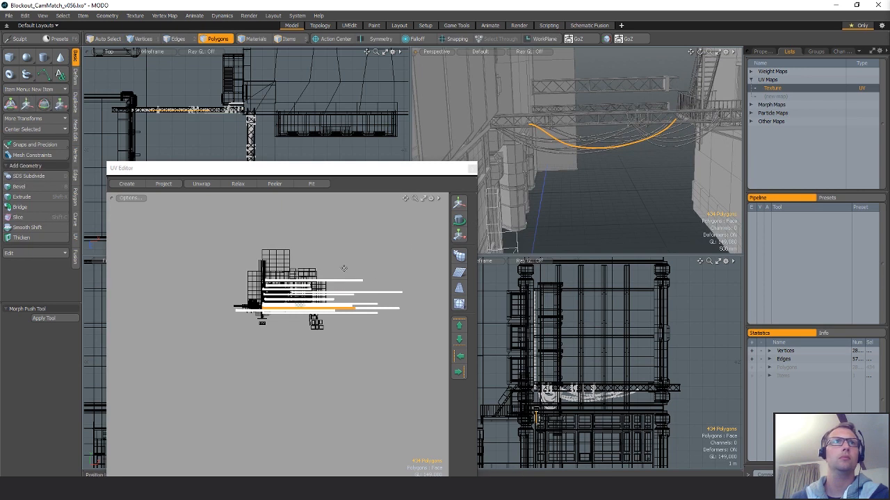
{"action": "left_click_drag", "start_coordinate": [343, 269], "coordinate": [341, 277]}
- Select two neighbouring sagging cables under the truss and offset their UV strips by 0.1 in U and -2.7 in V
{"action": "key", "text": "space"}
{"action": "double_click", "coordinate": [516, 139]}
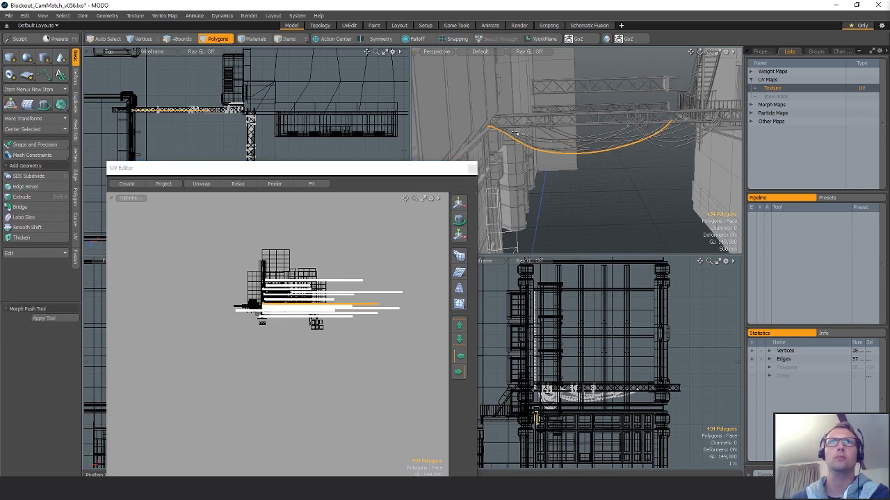
{"action": "double_click", "coordinate": [515, 133], "text": "shift"}
{"action": "key", "text": "w"}
{"action": "left_click_drag", "start_coordinate": [322, 255], "coordinate": [321, 272]}
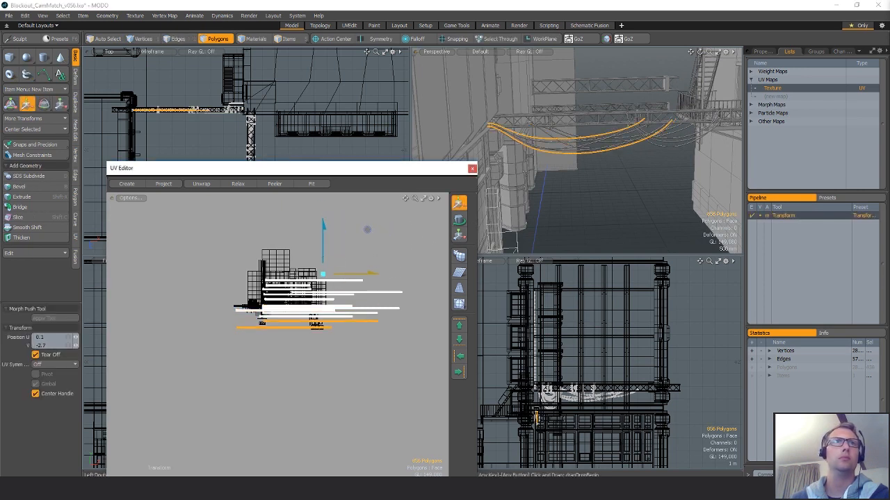
- Select the upper sagging cable together with the wraps at its truss end and move their UVs down from the stacked strips
{"action": "key", "text": "space"}
{"action": "double_click", "coordinate": [637, 130]}
{"action": "left_click", "coordinate": [640, 125]}
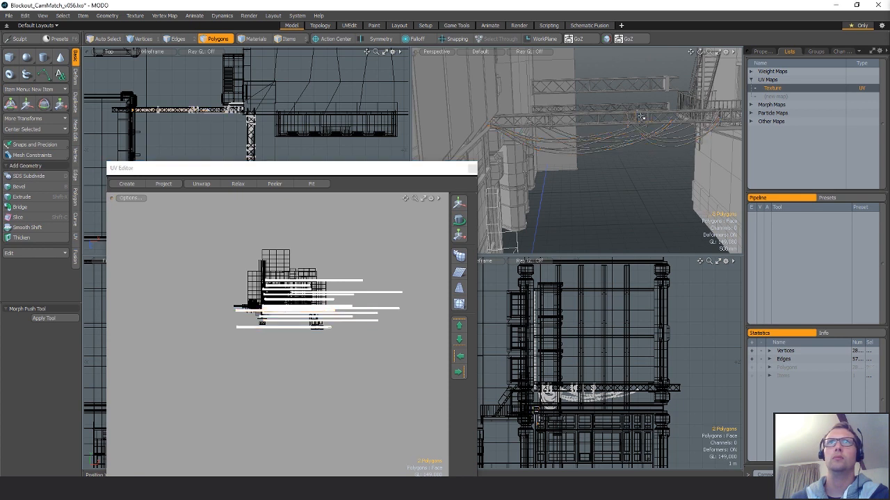
{"action": "double_click", "coordinate": [634, 128]}
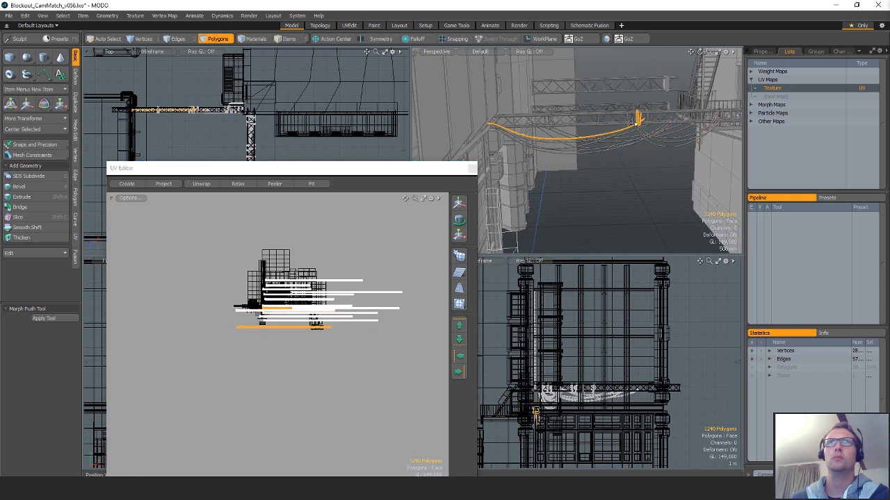
{"action": "double_click", "coordinate": [553, 118], "text": "shift"}
{"action": "key", "text": "w"}
{"action": "left_click_drag", "start_coordinate": [350, 244], "coordinate": [350, 261]}
- Select only the long lowest strip in the UV map and shift it down and sideways off its neighbour
{"action": "key", "text": "space"}
{"action": "mouse_move", "coordinate": [248, 333]}
{"action": "right_mouse_down"}
{"action": "mouse_move", "coordinate": [219, 379]}
{"action": "mouse_move", "coordinate": [406, 342]}
{"action": "right_mouse_up"}
{"action": "key", "text": "w"}
{"action": "left_click_drag", "start_coordinate": [399, 282], "coordinate": [413, 266]}
{"action": "key", "text": "space"}
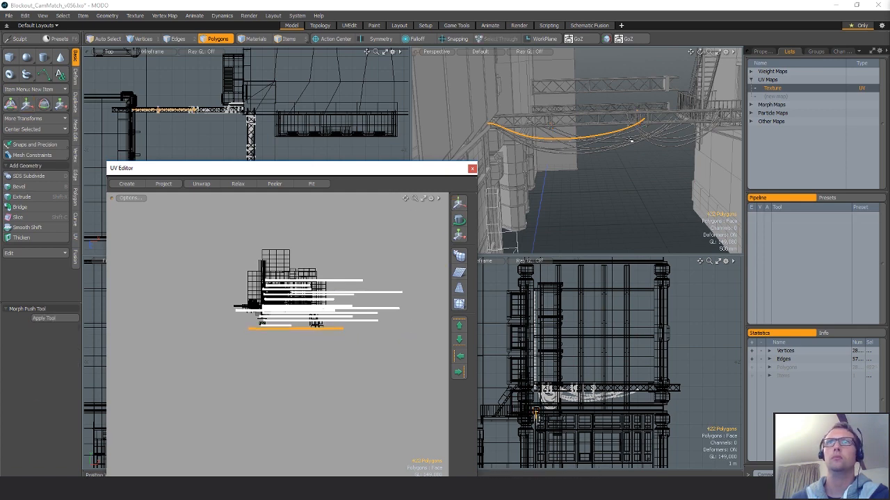
- Select further sagging cables near the truss end, move their UV strips below all the others and clear the selection
{"action": "double_click", "coordinate": [632, 140]}
{"action": "mouse_move", "coordinate": [643, 140]}
{"action": "left_mouse_down", "text": "alt"}
{"action": "mouse_move", "coordinate": [614, 139]}
{"action": "mouse_move", "coordinate": [637, 135]}
{"action": "left_mouse_up", "text": "alt"}
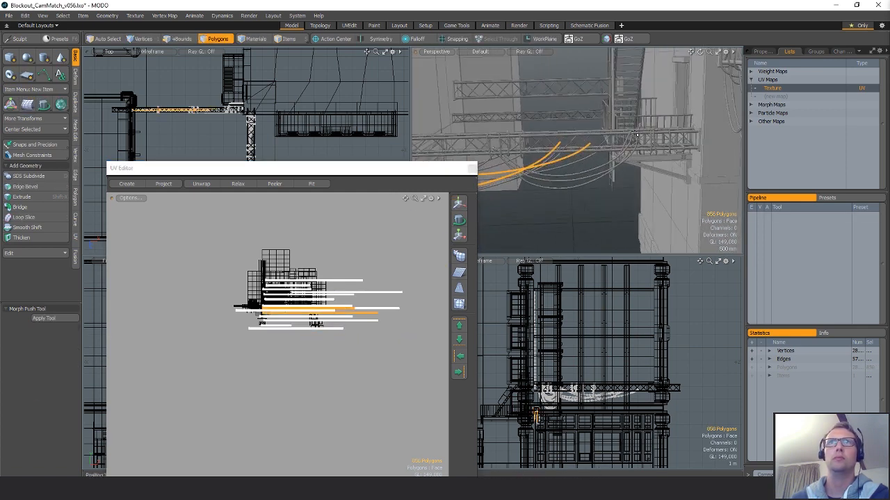
{"action": "double_click", "coordinate": [637, 135], "text": "shift"}
{"action": "key", "text": "w"}
{"action": "mouse_move", "coordinate": [350, 271]}
{"action": "left_mouse_down"}
{"action": "mouse_move", "coordinate": [349, 301]}
{"action": "mouse_move", "coordinate": [355, 267]}
{"action": "left_mouse_up"}
{"action": "key", "text": "space"}
{"action": "left_click", "coordinate": [472, 231]}
{"action": "left_click_drag", "start_coordinate": [534, 208], "coordinate": [588, 206], "text": "alt"}
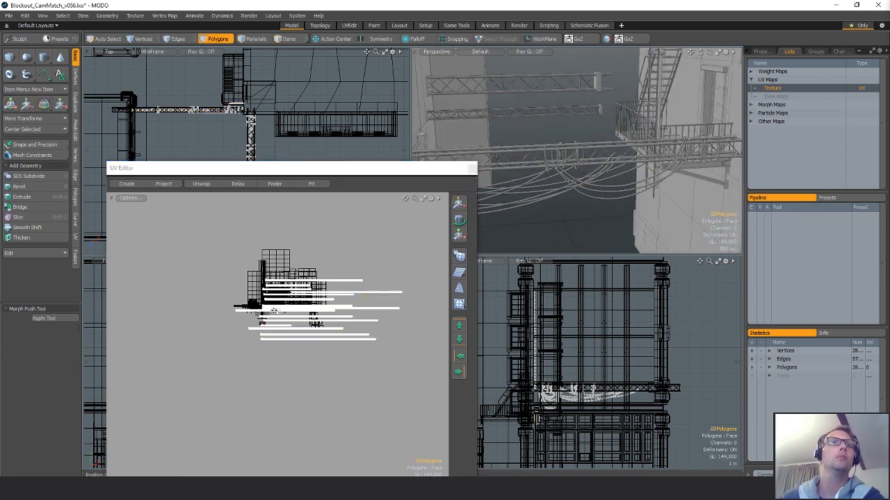
- Examine which cables the lower UV strips belong to by selecting parts of them and looking closely at the cable bundle
{"action": "key", "text": "1"}
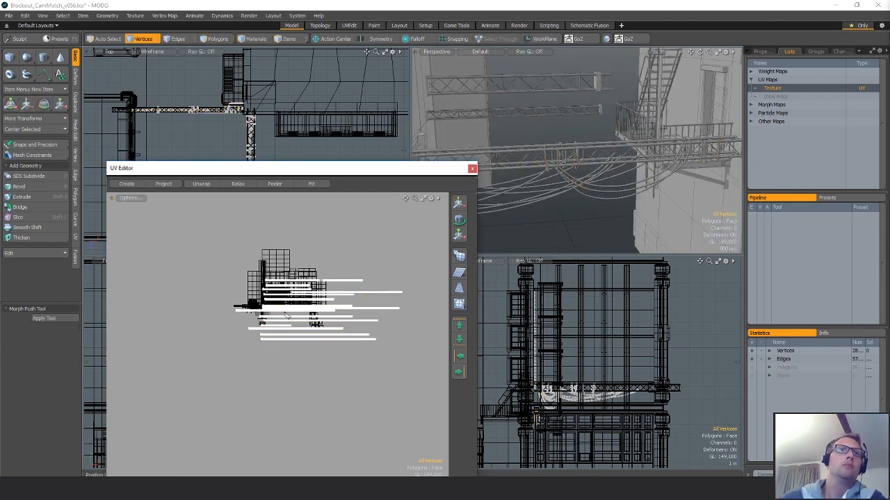
{"action": "scroll", "coordinate": [285, 316], "scroll_direction": "up", "scroll_amount": 2}
{"action": "key", "text": "3"}
{"action": "left_click", "coordinate": [264, 322]}
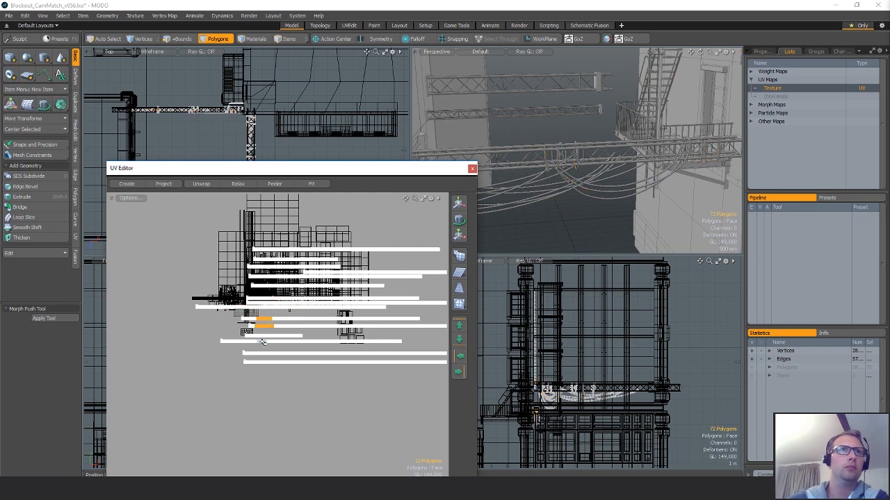
{"action": "left_click", "coordinate": [264, 338], "text": "shift"}
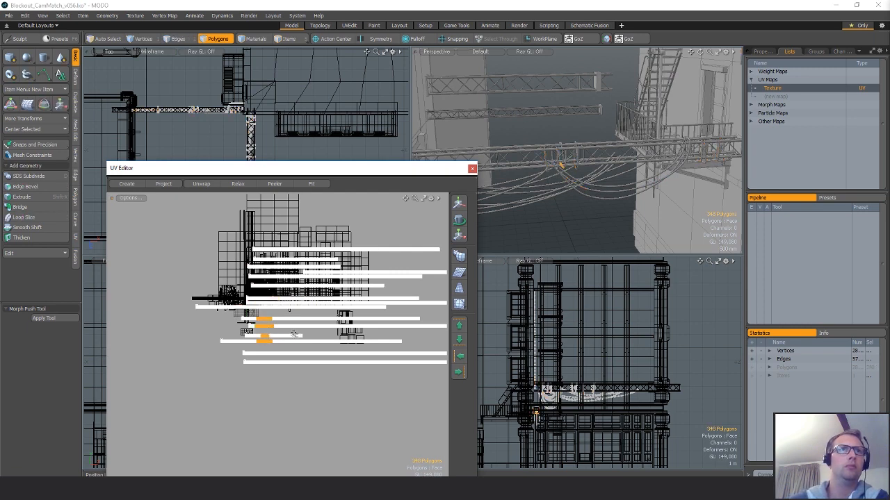
{"action": "left_click", "coordinate": [287, 326]}
{"action": "key", "text": "shift+a"}
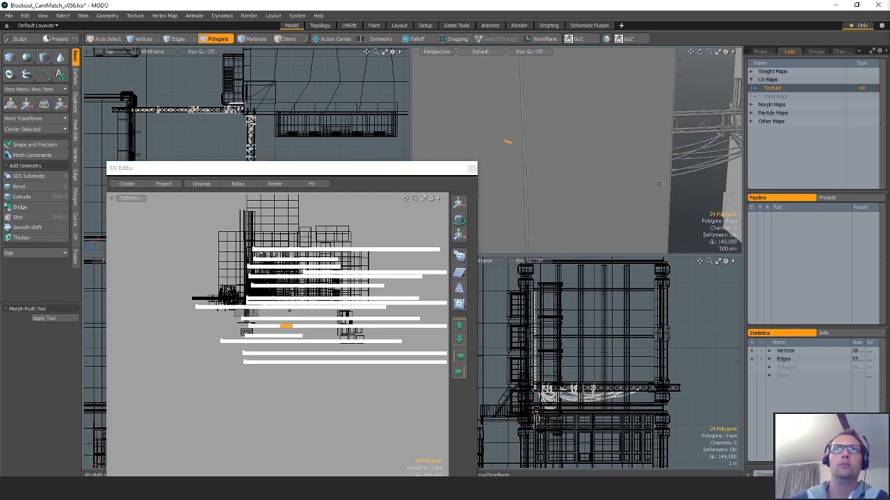
{"action": "left_click_drag", "start_coordinate": [618, 169], "coordinate": [566, 144], "text": "alt"}
{"action": "key", "text": "space"}
{"action": "key", "text": "space"}
{"action": "left_click", "coordinate": [567, 145]}
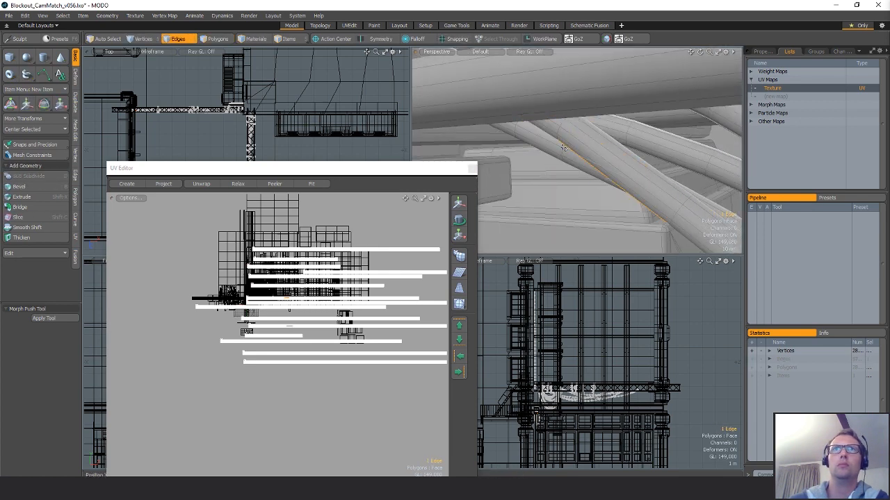
{"action": "double_click", "coordinate": [566, 147]}
{"action": "key", "text": "alt+1"}
{"action": "left_click_drag", "start_coordinate": [570, 187], "coordinate": [564, 156], "text": "alt"}
{"action": "key", "text": "space"}
{"action": "key", "text": "space"}
- Select the cables of three long lower UV strips with all connected polygons and shift them toward negative U
{"action": "double_click", "coordinate": [583, 161]}
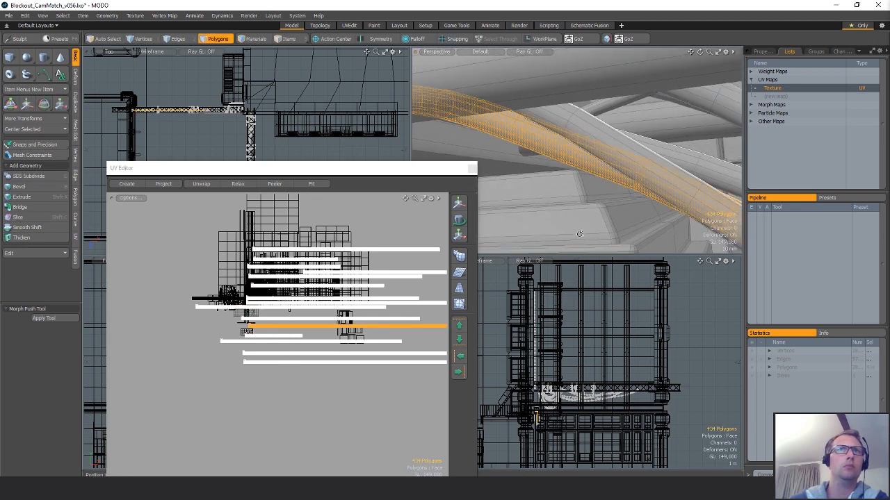
{"action": "double_click", "coordinate": [635, 174], "text": "shift"}
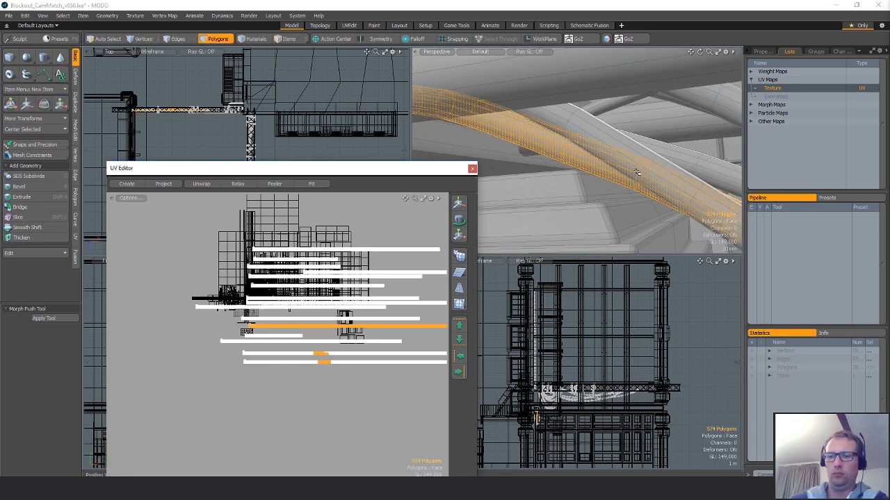
{"action": "key", "text": "bracketright"}
{"action": "scroll", "coordinate": [325, 350], "scroll_direction": "down", "scroll_amount": 4}
{"action": "key", "text": "w"}
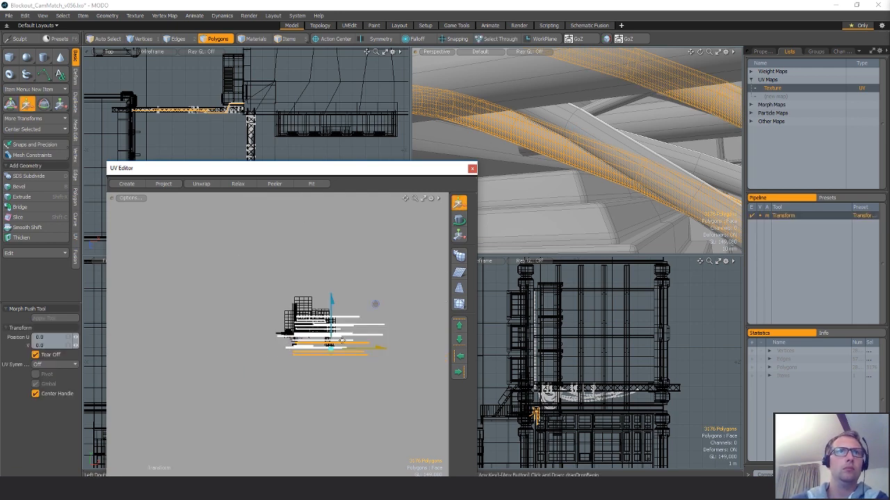
{"action": "left_click_drag", "start_coordinate": [348, 350], "coordinate": [313, 349]}
{"action": "scroll", "coordinate": [286, 327], "scroll_direction": "up", "scroll_amount": 4}
{"action": "key", "text": "space"}
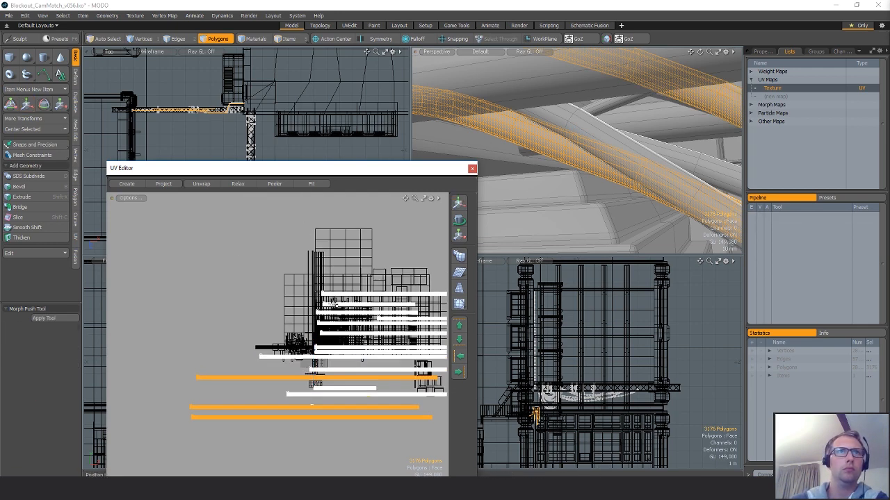
{"action": "left_click_drag", "start_coordinate": [339, 305], "coordinate": [327, 304]}
{"action": "left_click", "coordinate": [313, 349]}
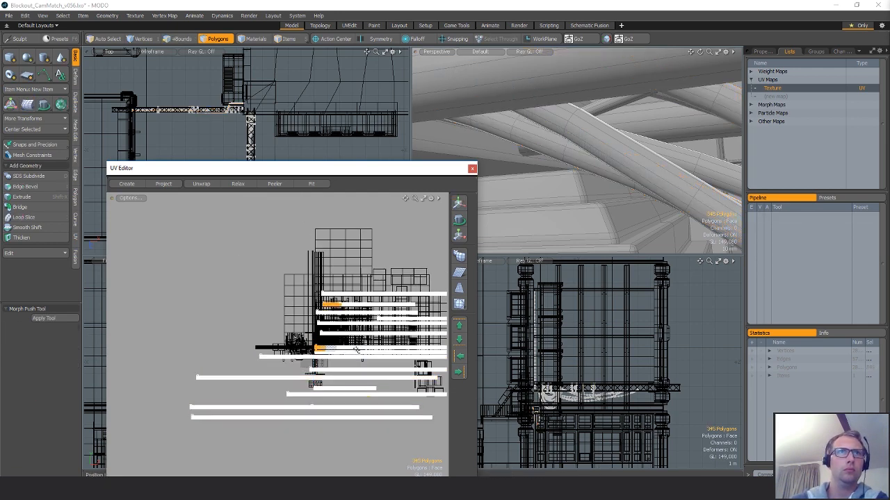
{"action": "left_click_drag", "start_coordinate": [398, 350], "coordinate": [309, 350], "text": "alt+shift"}
{"action": "left_click_drag", "start_coordinate": [249, 349], "coordinate": [264, 350]}
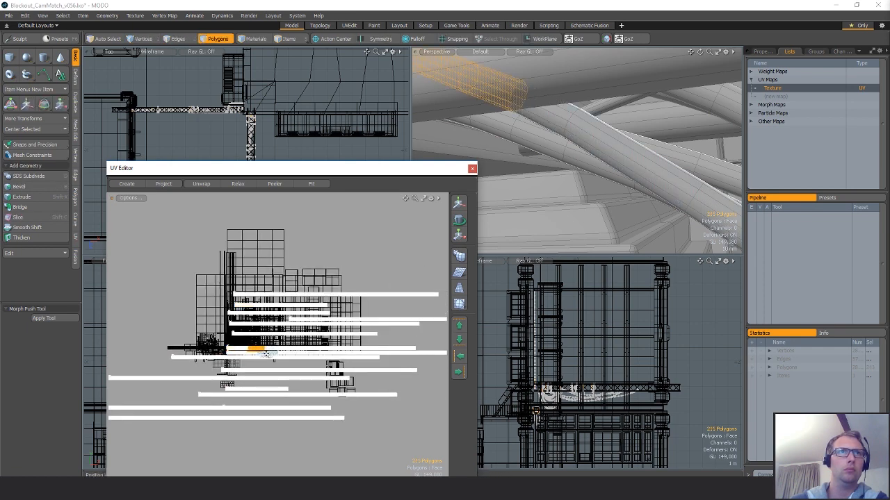
{"action": "double_click", "coordinate": [267, 355]}
{"action": "scroll", "coordinate": [270, 358], "scroll_direction": "up", "scroll_amount": 1}
- Select three upper UV strips with their connected polygons, shift them toward negative U and clear the selection
{"action": "double_click", "coordinate": [283, 332]}
{"action": "double_click", "coordinate": [273, 322], "text": "shift"}
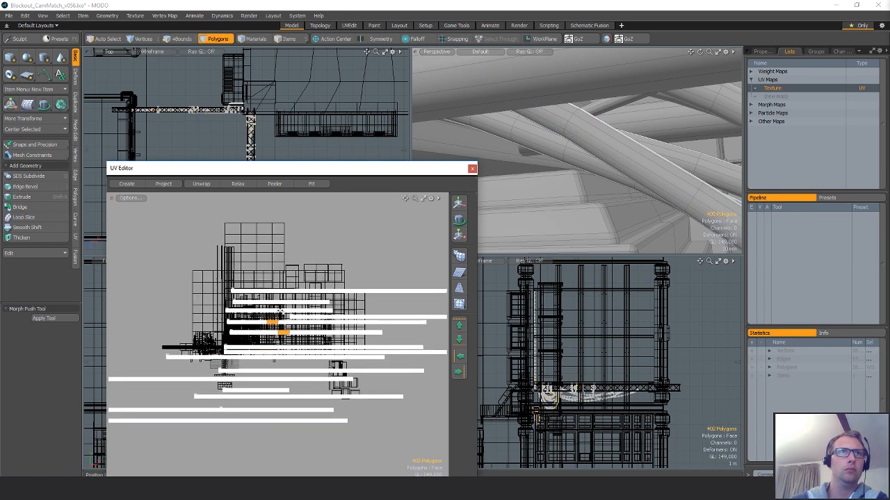
{"action": "scroll", "coordinate": [297, 293], "scroll_direction": "down", "scroll_amount": 2}
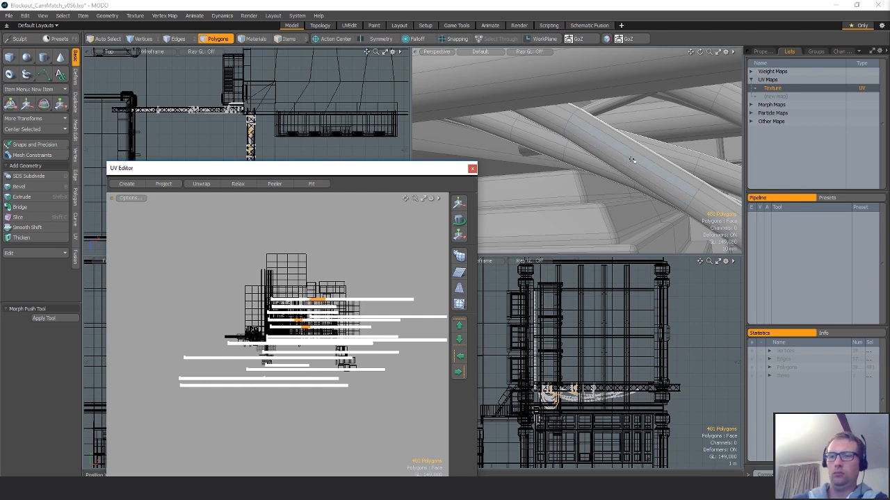
{"action": "key", "text": "bracketright"}
{"action": "key", "text": "w"}
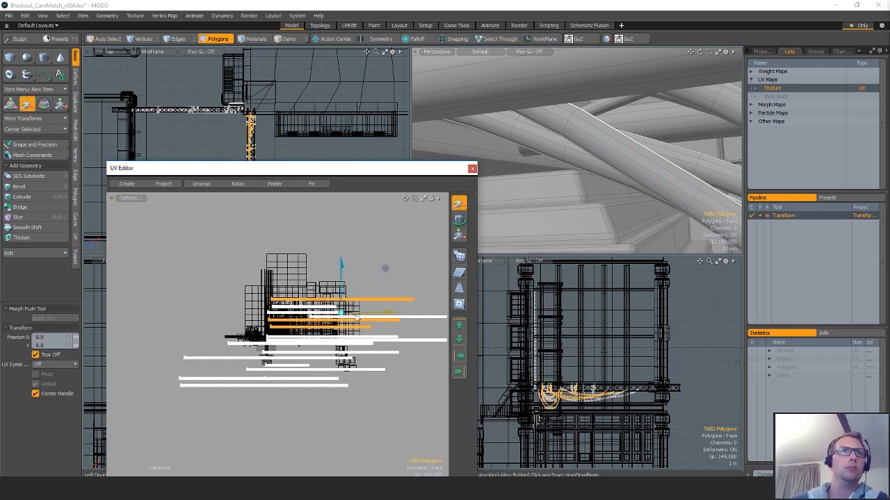
{"action": "left_click_drag", "start_coordinate": [362, 313], "coordinate": [336, 313]}
{"action": "key", "text": "q"}
{"action": "left_click", "coordinate": [381, 335]}
- Select the connected polygons of the overlapping long middle strip and offset its UVs by -0.25 in U and -0.8 in V
{"action": "scroll", "coordinate": [380, 334], "scroll_direction": "up", "scroll_amount": 1}
{"action": "scroll", "coordinate": [381, 335], "scroll_direction": "up", "scroll_amount": 5}
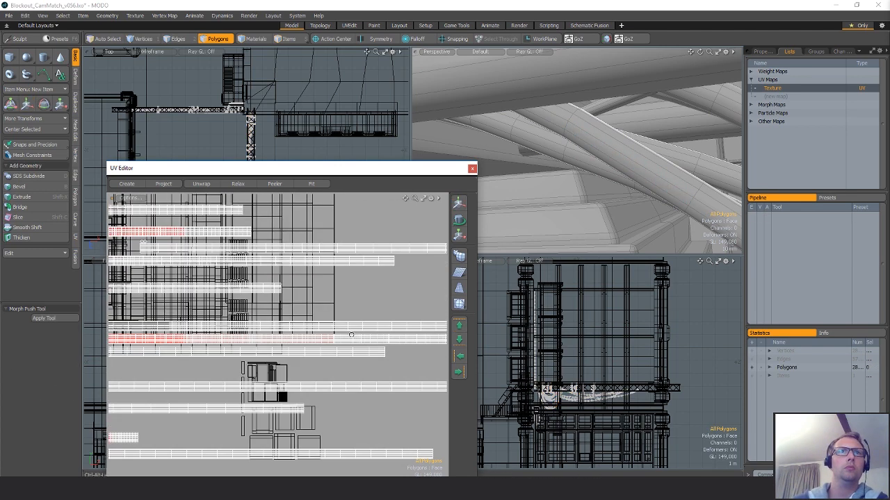
{"action": "left_click", "coordinate": [416, 336]}
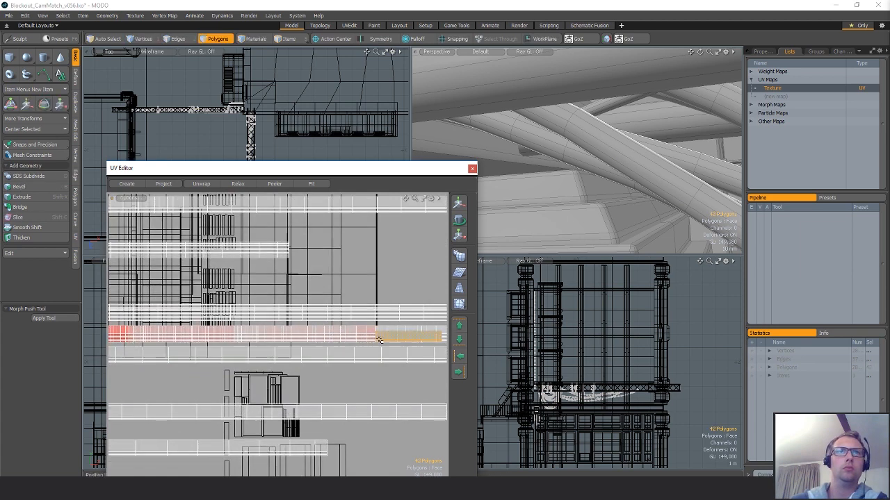
{"action": "scroll", "coordinate": [384, 340], "scroll_direction": "down", "scroll_amount": 5}
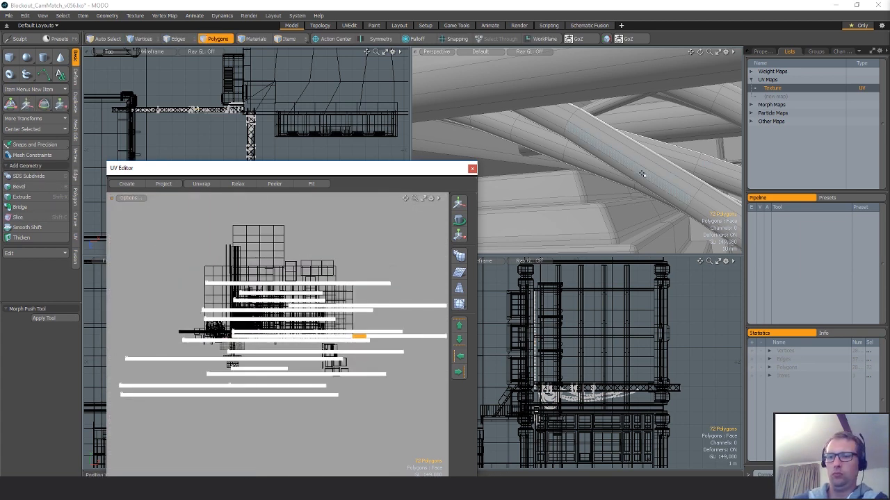
{"action": "key", "text": "y"}
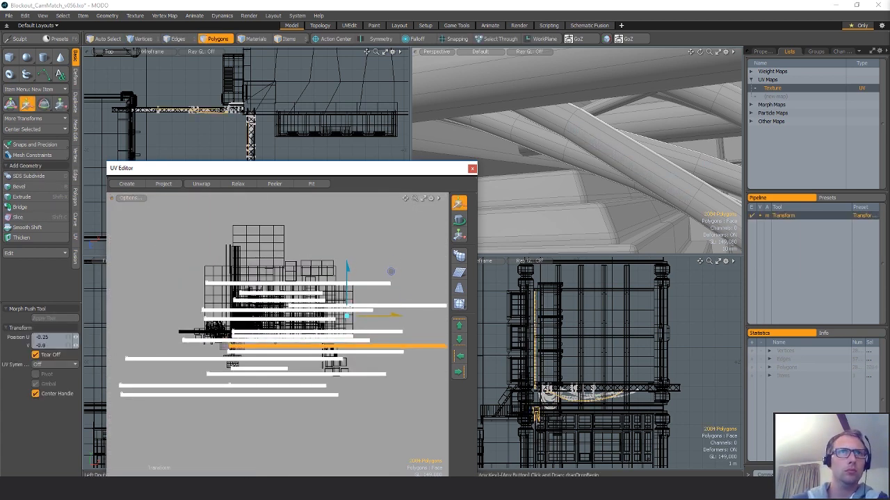
{"action": "key", "text": "q"}
- Select another overlapping UV strip with its connected polygons and move it toward positive U into free space
{"action": "scroll", "coordinate": [401, 318], "scroll_direction": "up", "scroll_amount": 5}
{"action": "mouse_move", "coordinate": [335, 306]}
{"action": "left_mouse_down"}
{"action": "mouse_move", "coordinate": [374, 316]}
{"action": "mouse_move", "coordinate": [317, 280]}
{"action": "mouse_move", "coordinate": [623, 260]}
{"action": "left_mouse_up"}
{"action": "key", "text": "bracketright"}
{"action": "scroll", "coordinate": [317, 357], "scroll_direction": "down", "scroll_amount": 2}
{"action": "key", "text": "w"}
{"action": "key", "text": "space"}
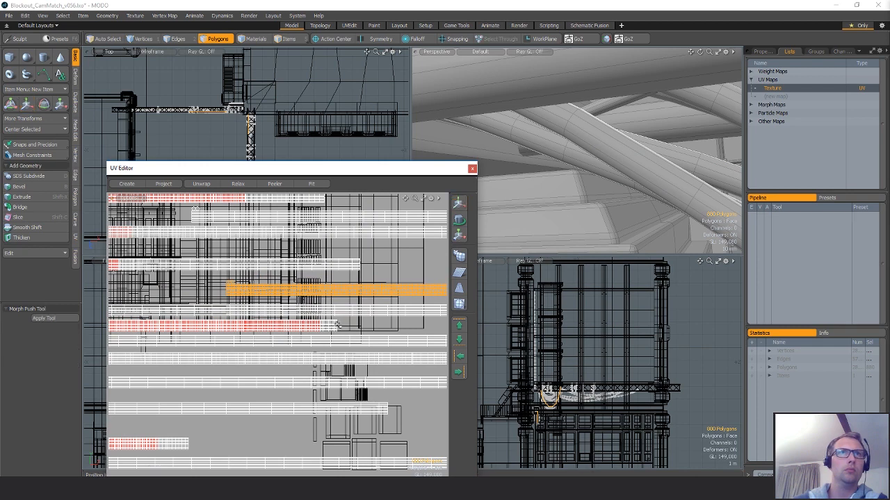
- Select the remaining short overlapping strip with its connected polygons, move it into a lower free row and clear the selection
{"action": "double_click", "coordinate": [334, 325]}
{"action": "key", "text": "bracketright"}
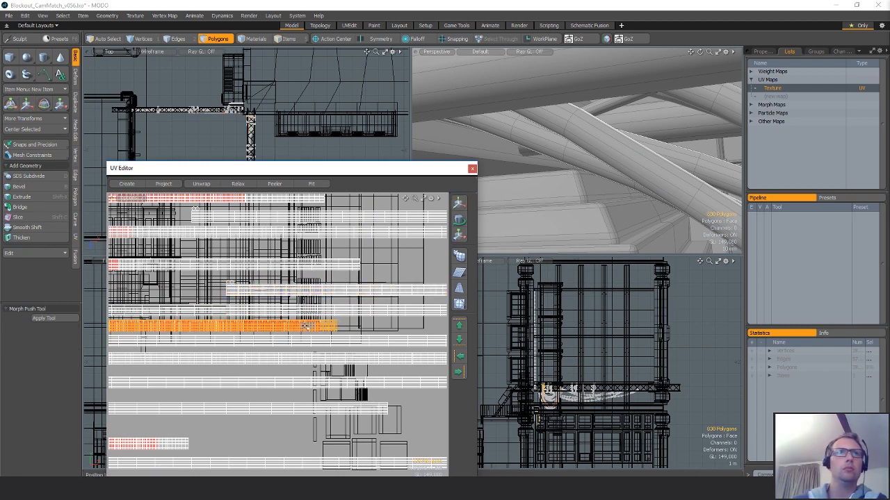
{"action": "key", "text": "w"}
{"action": "scroll", "coordinate": [339, 295], "scroll_direction": "down", "scroll_amount": 5}
{"action": "left_click_drag", "start_coordinate": [322, 276], "coordinate": [268, 314]}
{"action": "key", "text": "space"}
{"action": "left_click", "coordinate": [361, 393]}
{"action": "scroll", "coordinate": [391, 379], "scroll_direction": "down", "scroll_amount": 5}
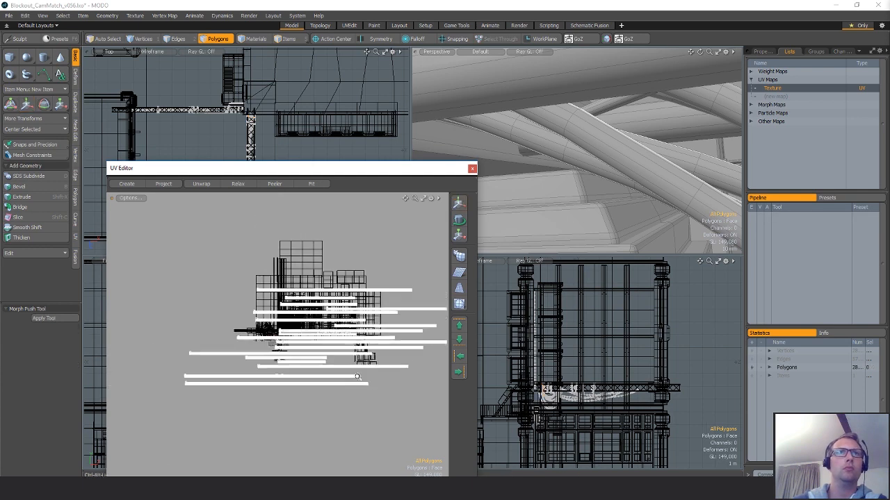
- Scale all the cable UV strips to 42% and offset them by -3.98 in U and 0.46 in V
{"action": "key", "text": "r"}
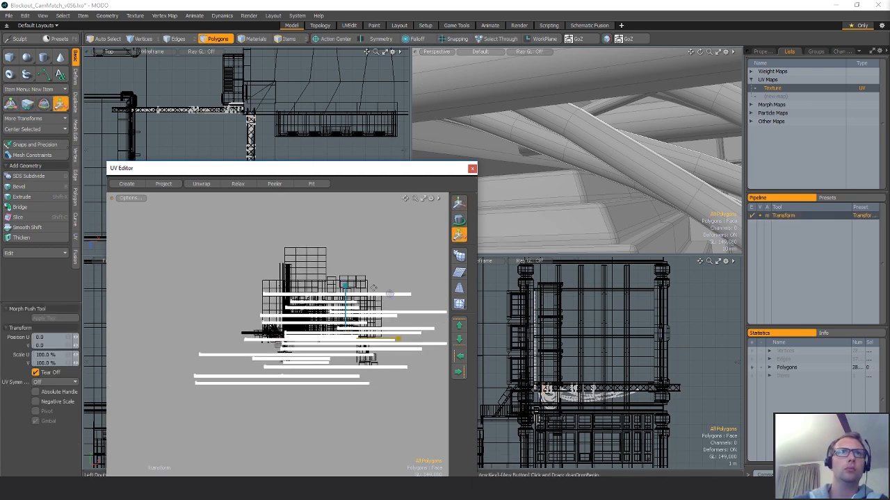
{"action": "left_click_drag", "start_coordinate": [396, 295], "coordinate": [427, 252]}
{"action": "scroll", "coordinate": [375, 310], "scroll_direction": "up", "scroll_amount": 4}
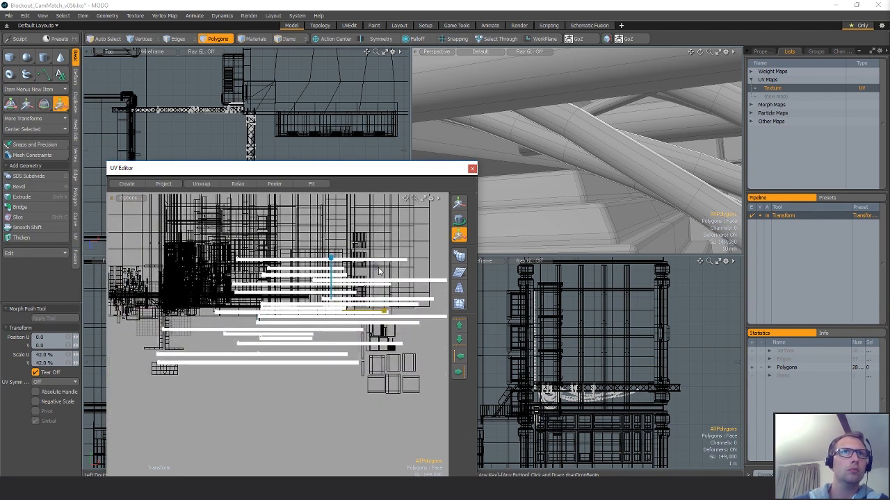
{"action": "left_click_drag", "start_coordinate": [376, 267], "coordinate": [285, 261]}
{"action": "key", "text": "w"}
{"action": "left_click_drag", "start_coordinate": [176, 297], "coordinate": [233, 301], "text": "alt+shift"}
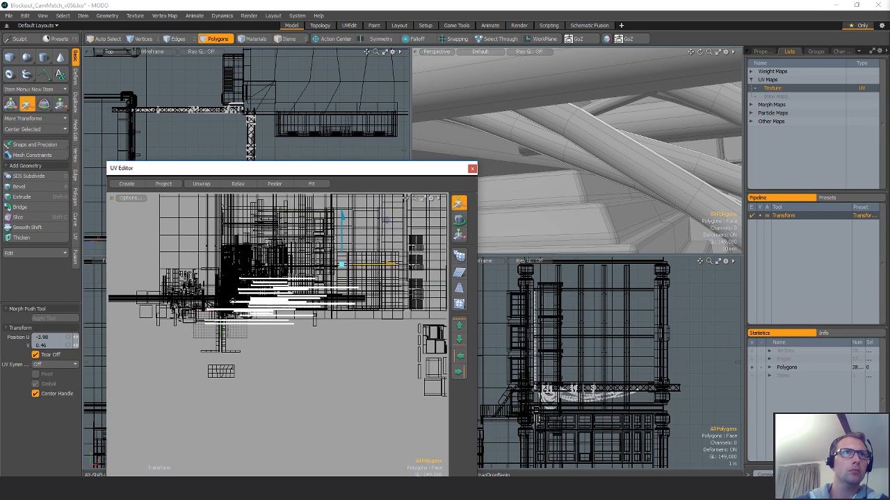
- Scale the whole group of cable UV strips down further over the existing building UVs
{"action": "scroll", "coordinate": [243, 274], "scroll_direction": "up", "scroll_amount": 4}
{"action": "key", "text": "r"}
{"action": "left_click_drag", "start_coordinate": [399, 260], "coordinate": [315, 299], "text": "alt+shift"}
{"action": "key", "text": "space"}
{"action": "scroll", "coordinate": [352, 264], "scroll_direction": "down", "scroll_amount": 4}
{"action": "left_click_drag", "start_coordinate": [353, 264], "coordinate": [362, 303], "text": "alt"}
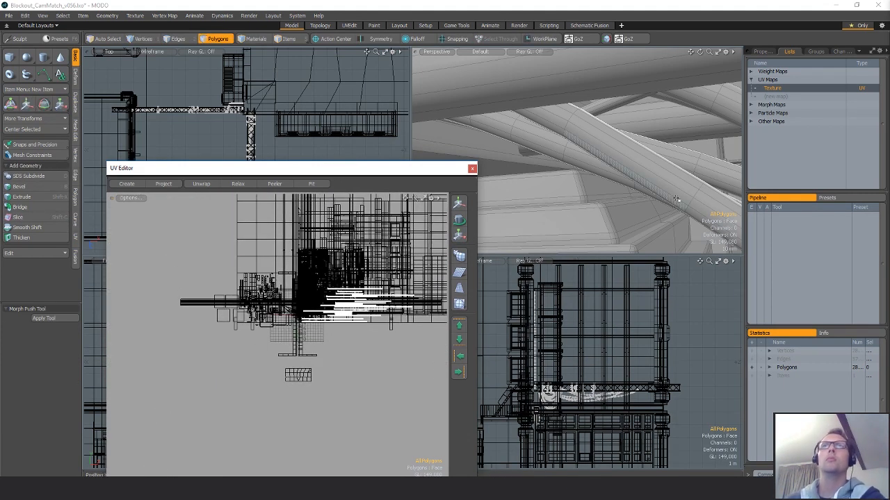
{"action": "left_click_drag", "start_coordinate": [628, 205], "coordinate": [612, 148], "text": "alt+shift"}
{"action": "scroll", "coordinate": [611, 148], "scroll_direction": "down", "scroll_amount": 6}
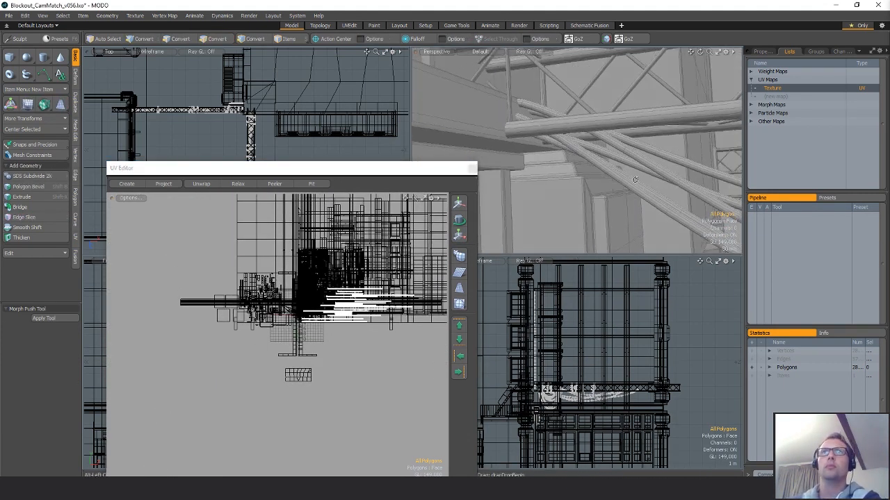
{"action": "scroll", "coordinate": [630, 177], "scroll_direction": "down", "scroll_amount": 2}
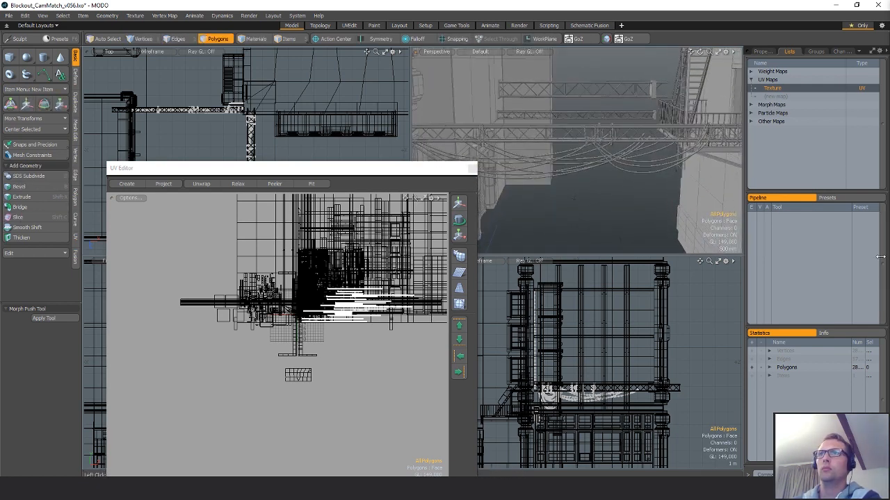
- Create a new UV map with the default name and switch to the next mesh item, holding the short looped cables
{"action": "left_click", "coordinate": [770, 96]}
{"action": "left_click", "coordinate": [526, 221]}
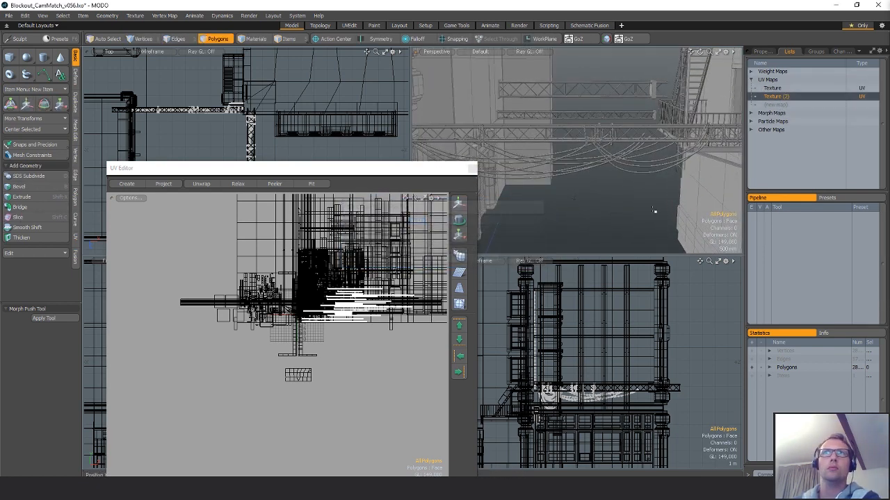
{"action": "key", "text": "Down"}
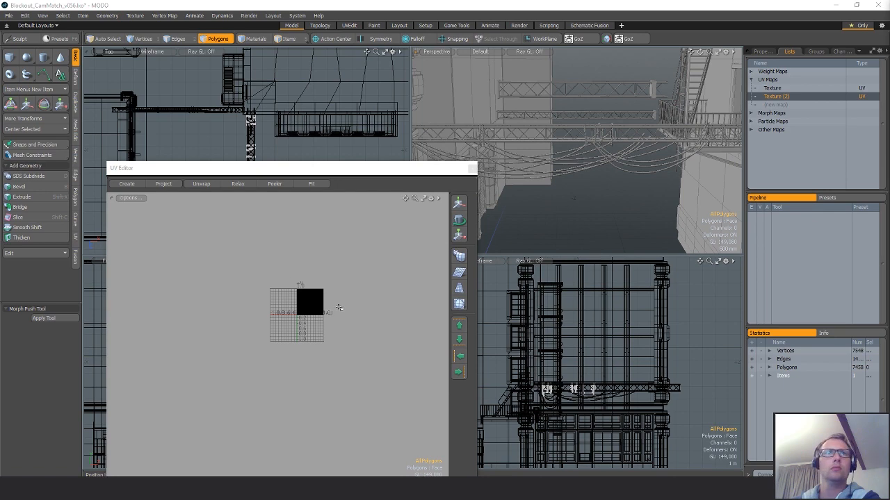
- Copy the UVs of all the looped cables' polygons from the Texture map and paste them into Texture (2)
{"action": "left_click", "coordinate": [792, 88]}
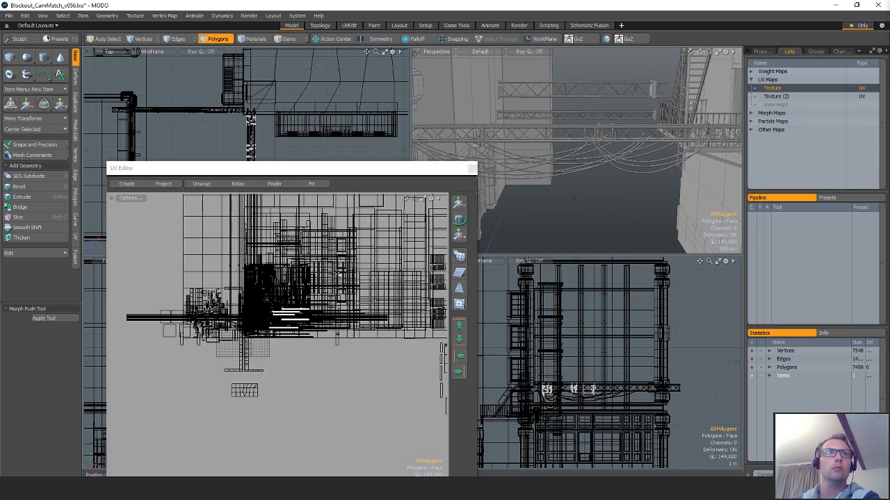
{"action": "key", "text": "bracketleft"}
{"action": "right_click", "coordinate": [788, 89]}
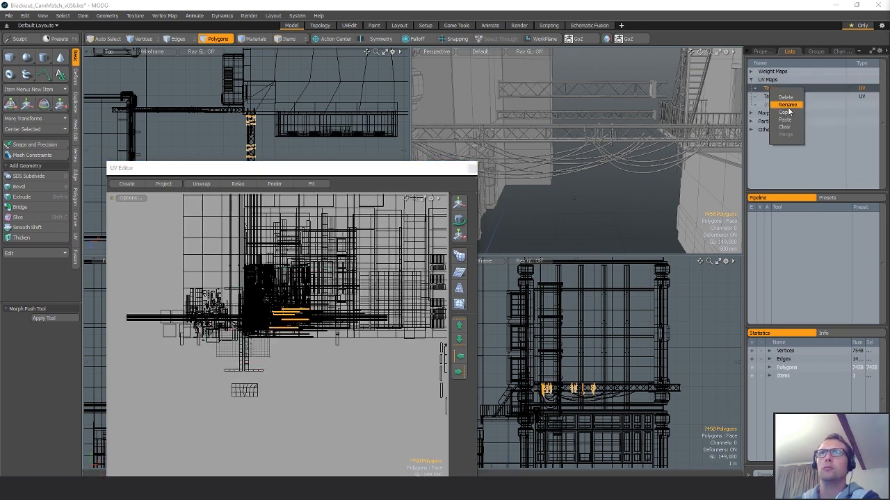
{"action": "left_click", "coordinate": [786, 112]}
{"action": "left_click", "coordinate": [771, 96]}
{"action": "right_click", "coordinate": [767, 98]}
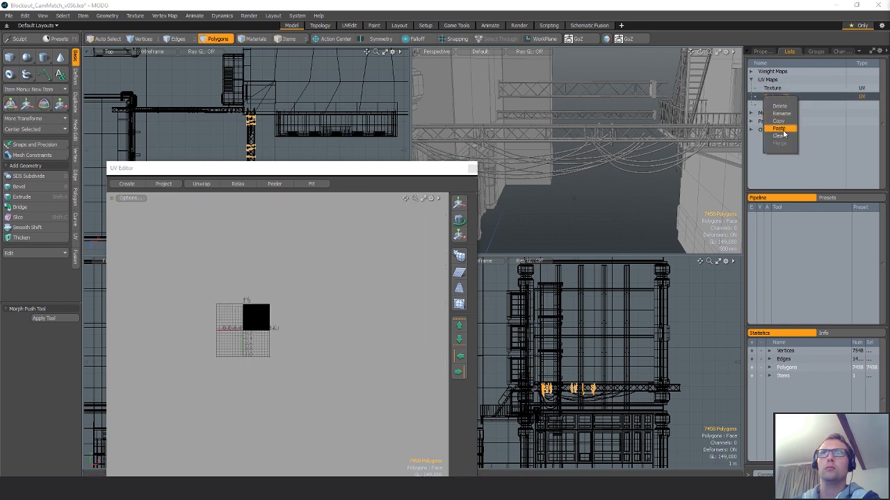
{"action": "left_click", "coordinate": [780, 129]}
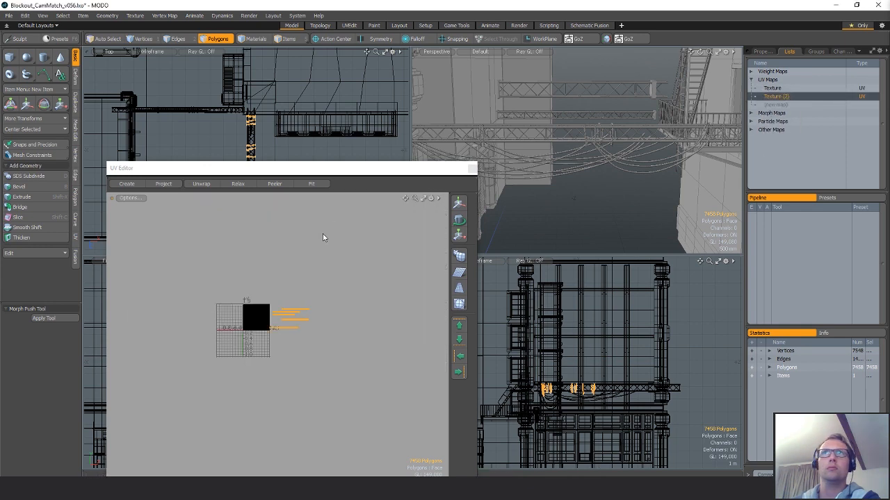
- Pack the pasted cable UVs with Stretch and Orient enabled, 20% gaps and the Normalized pack region
{"action": "left_click", "coordinate": [76, 240]}
{"action": "left_click", "coordinate": [14, 208]}
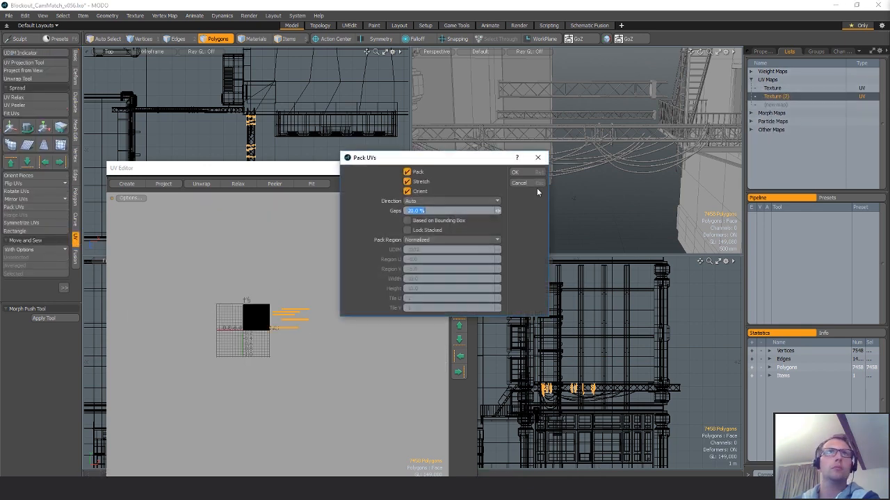
{"action": "left_click", "coordinate": [523, 173]}
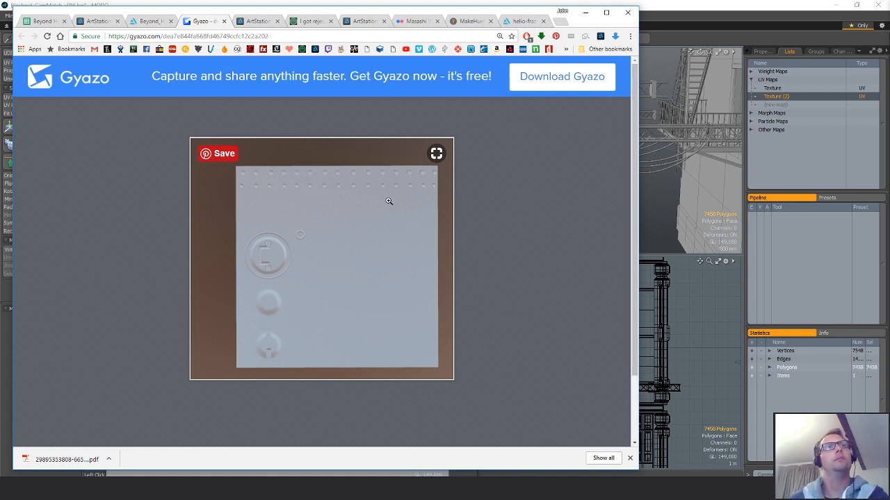
- Close the Gyazo image page in Chrome and switch back to MODO
{"action": "left_click", "coordinate": [224, 21]}
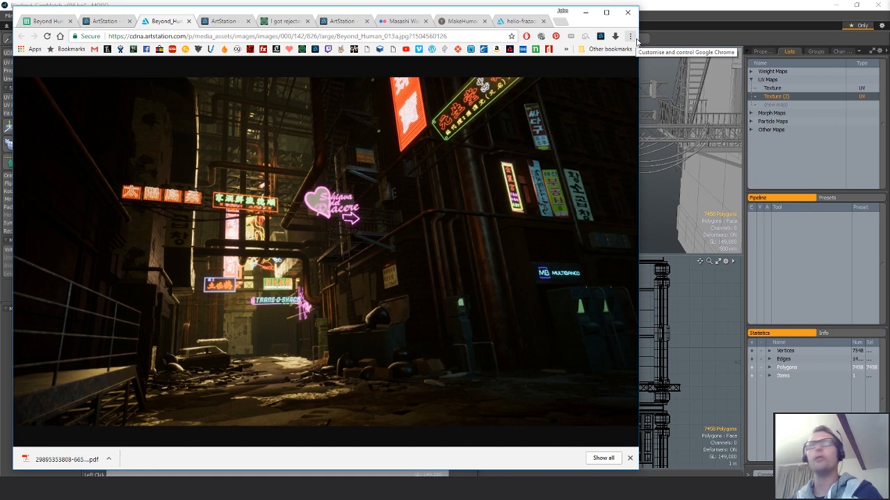
{"action": "left_click", "coordinate": [643, 197]}
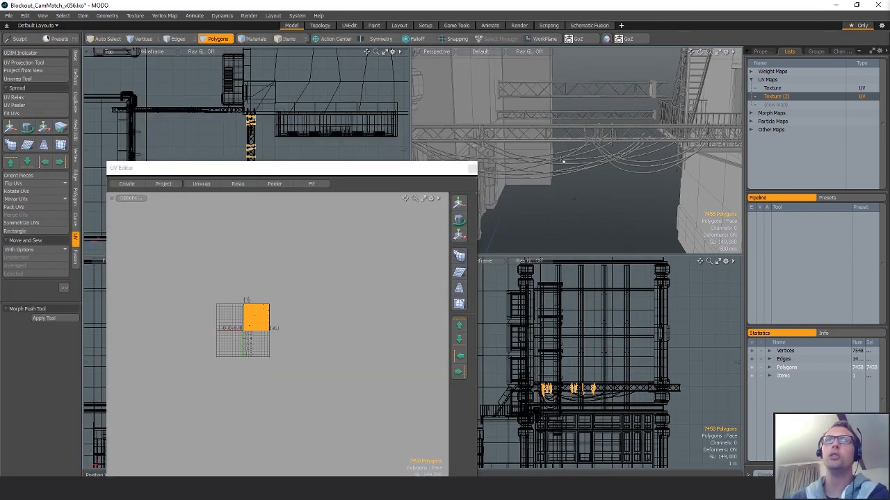
- Clear the polygon selection and examine up close how the packed cable UV pieces are laid out
{"action": "left_click", "coordinate": [590, 200]}
{"action": "left_click_drag", "start_coordinate": [588, 196], "coordinate": [514, 203], "text": "alt"}
{"action": "scroll", "coordinate": [233, 319], "scroll_direction": "up", "scroll_amount": 10}
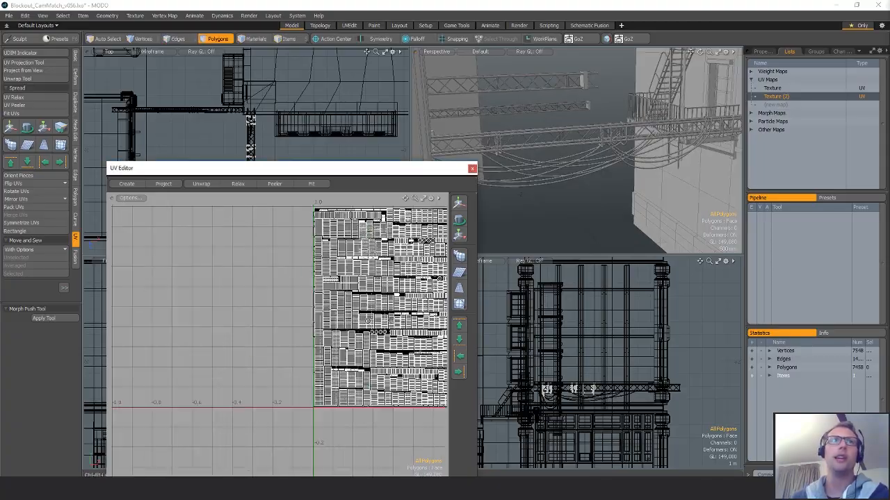
{"action": "left_click_drag", "start_coordinate": [236, 319], "coordinate": [103, 318], "text": "alt"}
{"action": "left_click_drag", "start_coordinate": [332, 302], "coordinate": [326, 329], "text": "alt"}
{"action": "scroll", "coordinate": [326, 329], "scroll_direction": "up", "scroll_amount": 3}
{"action": "scroll", "coordinate": [327, 329], "scroll_direction": "down", "scroll_amount": 1}
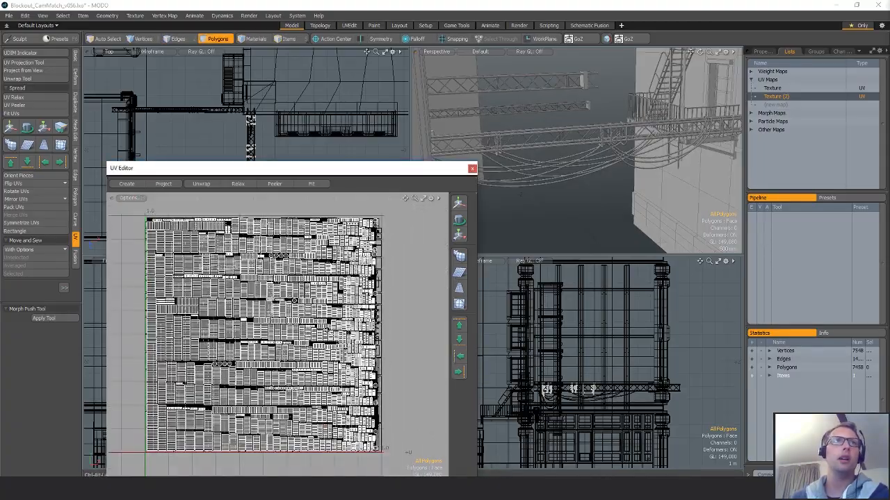
{"action": "scroll", "coordinate": [327, 329], "scroll_direction": "up", "scroll_amount": 4}
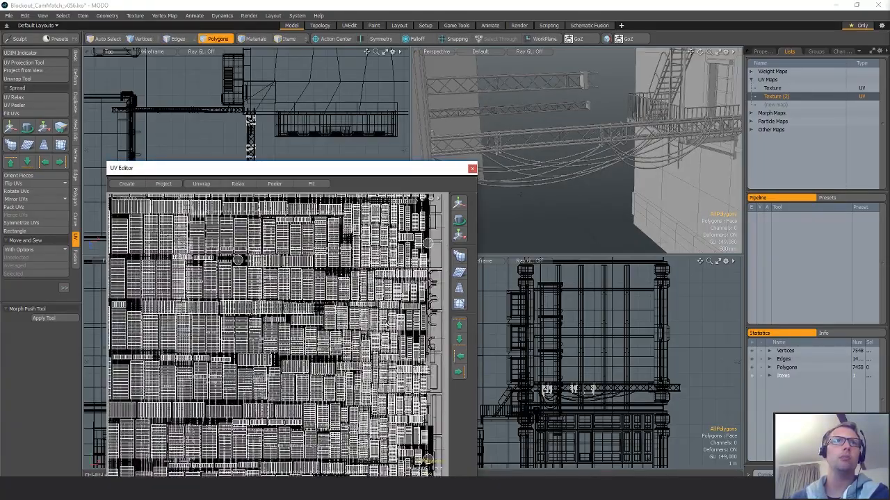
{"action": "scroll", "coordinate": [327, 329], "scroll_direction": "up", "scroll_amount": 2}
{"action": "scroll", "coordinate": [327, 329], "scroll_direction": "down", "scroll_amount": 6}
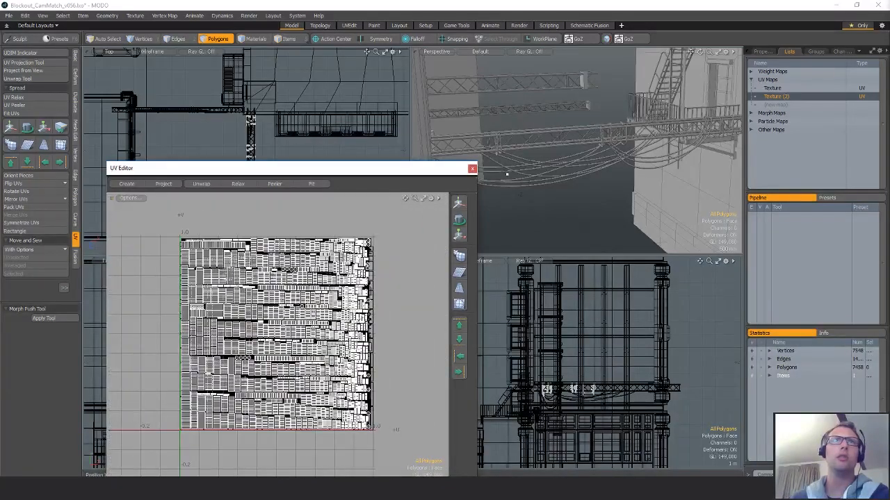
- Select a sweep of packed UV pieces to locate them on the cables, and replace it with one cable polygon
{"action": "left_click", "coordinate": [507, 169]}
{"action": "left_click_drag", "start_coordinate": [368, 265], "coordinate": [341, 312]}
{"action": "key", "text": "shift+a"}
{"action": "left_click_drag", "start_coordinate": [688, 168], "coordinate": [636, 182], "text": "alt"}
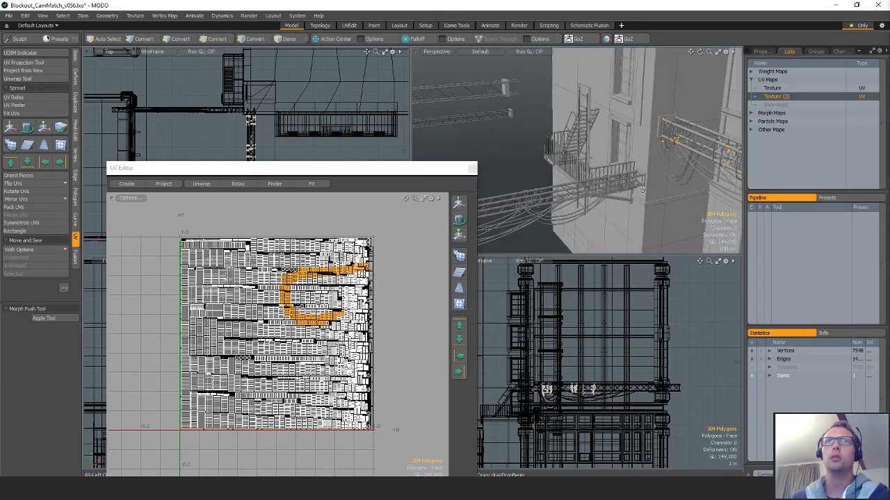
{"action": "key", "text": "3"}
{"action": "double_click", "coordinate": [577, 176]}
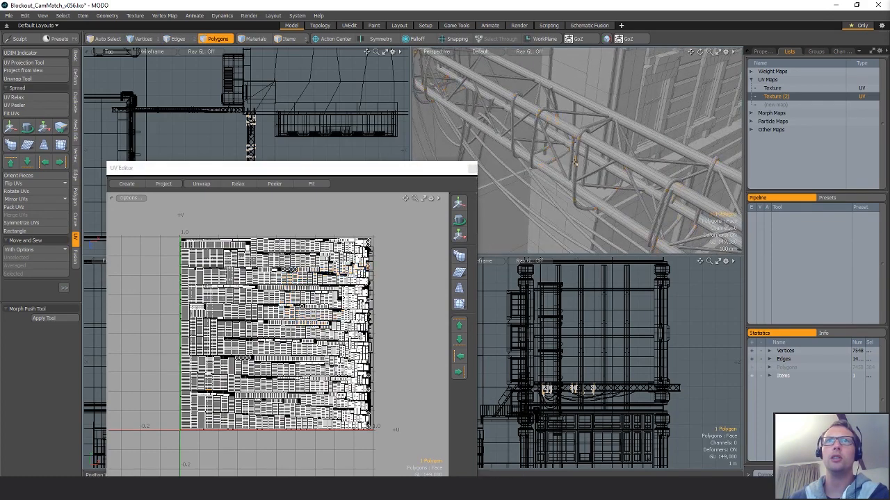
- Try UV Peeler on the lengthwise edge loop of a cable hanging around the truss and check its polygons
{"action": "left_click_drag", "start_coordinate": [578, 174], "coordinate": [531, 187], "text": "alt"}
{"action": "key", "text": "1"}
{"action": "key", "text": "2"}
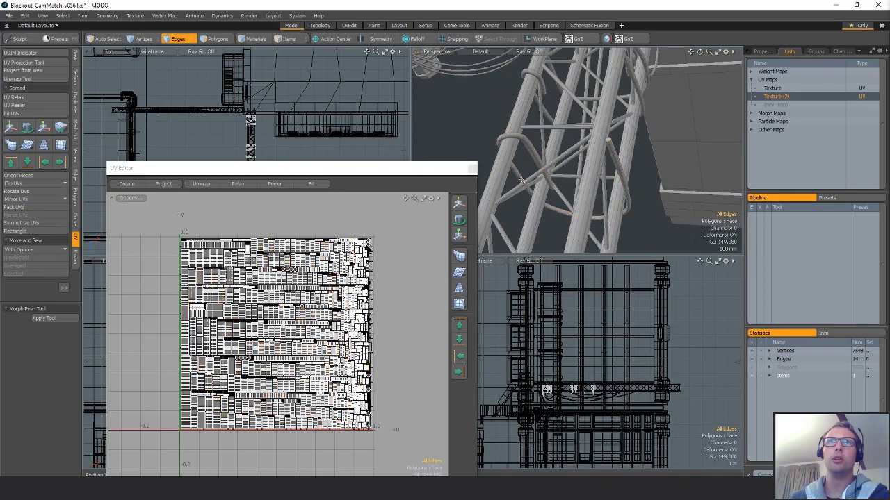
{"action": "double_click", "coordinate": [516, 173]}
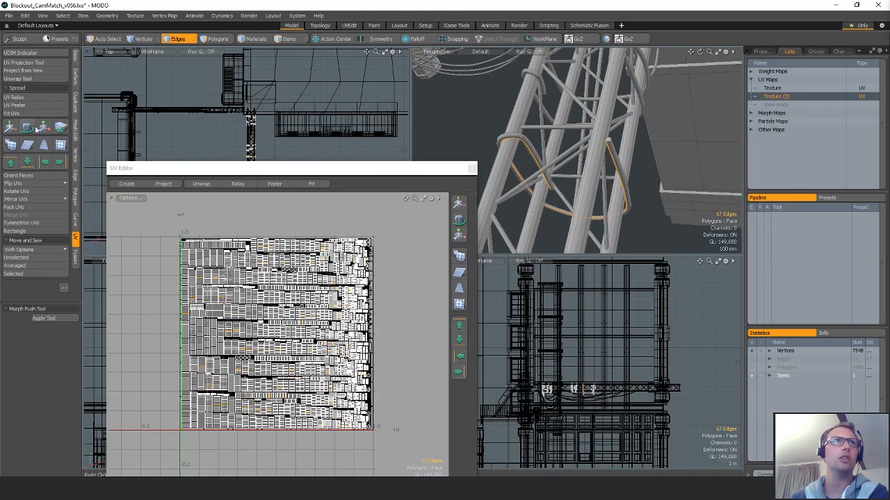
{"action": "left_click", "coordinate": [36, 104]}
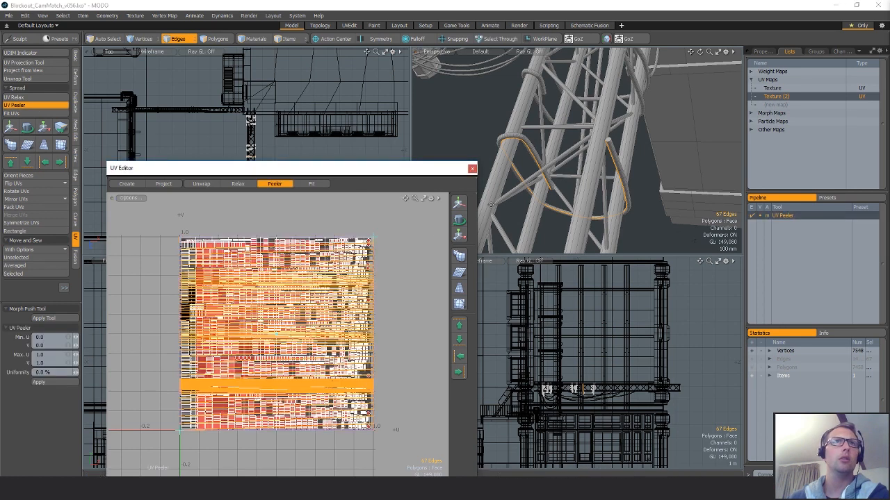
{"action": "left_click_drag", "start_coordinate": [523, 164], "coordinate": [586, 166], "text": "alt"}
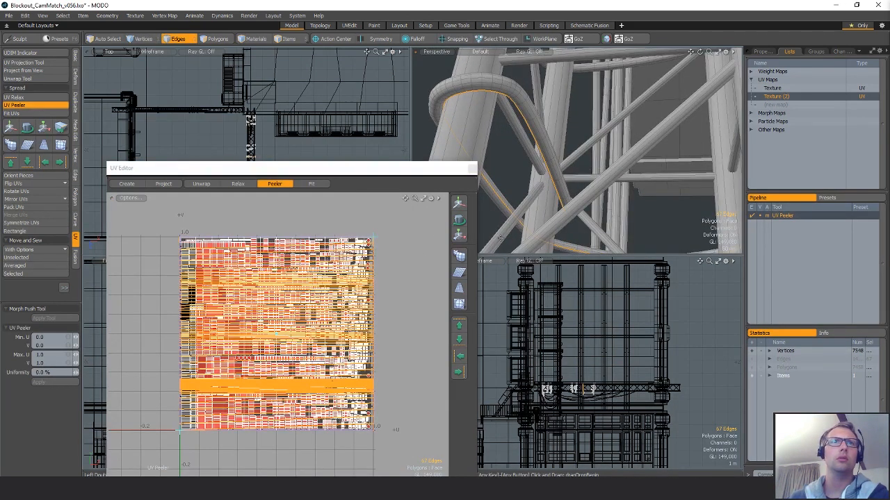
{"action": "key", "text": "q"}
{"action": "key", "text": "3"}
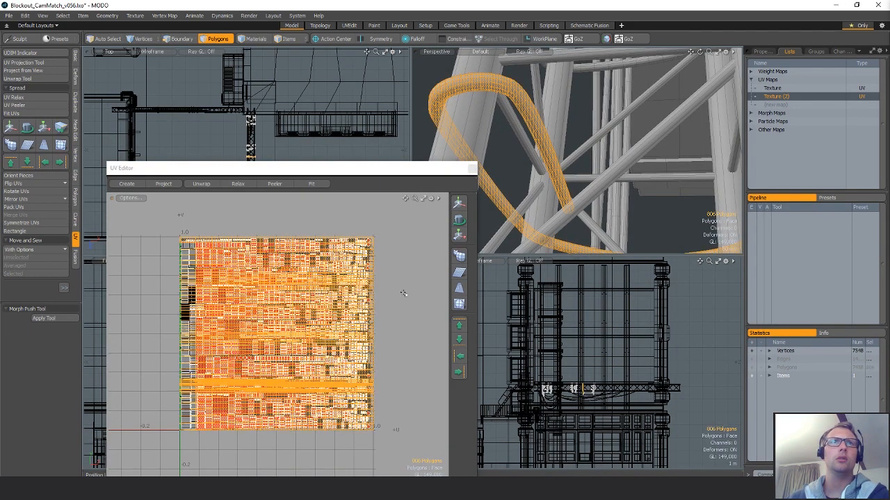
- Undo the UV peel of the cable and return to its edge loop selection
{"action": "key", "text": "ctrl+z"}
{"action": "key", "text": "ctrl+z"}
{"action": "key", "text": "ctrl+z"}
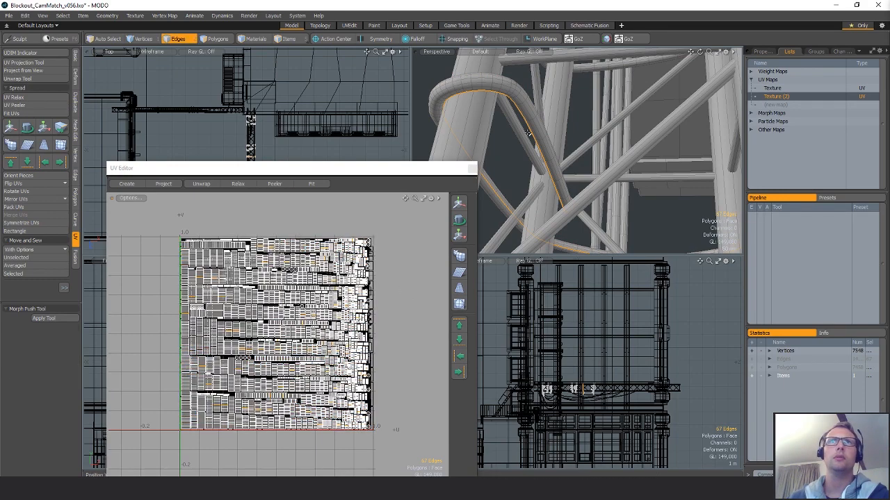
- Select all the packed cable polygons and paste the copied UVs over them in Texture (2)
{"action": "key", "text": "3"}
{"action": "left_click_drag", "start_coordinate": [391, 292], "coordinate": [353, 292], "text": "ctrl+alt"}
{"action": "mouse_move", "coordinate": [404, 243]}
{"action": "right_mouse_down"}
{"action": "mouse_move", "coordinate": [149, 237]}
{"action": "mouse_move", "coordinate": [410, 389]}
{"action": "right_mouse_up"}
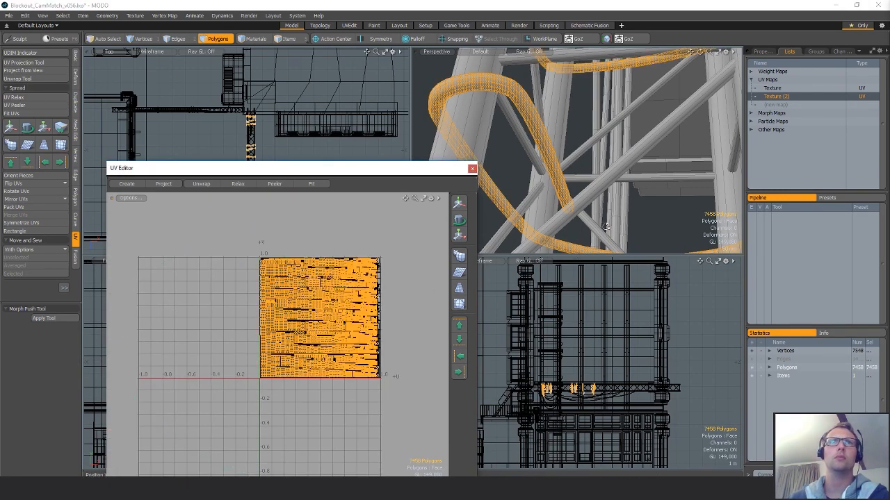
{"action": "left_click_drag", "start_coordinate": [577, 149], "coordinate": [726, 139], "text": "alt"}
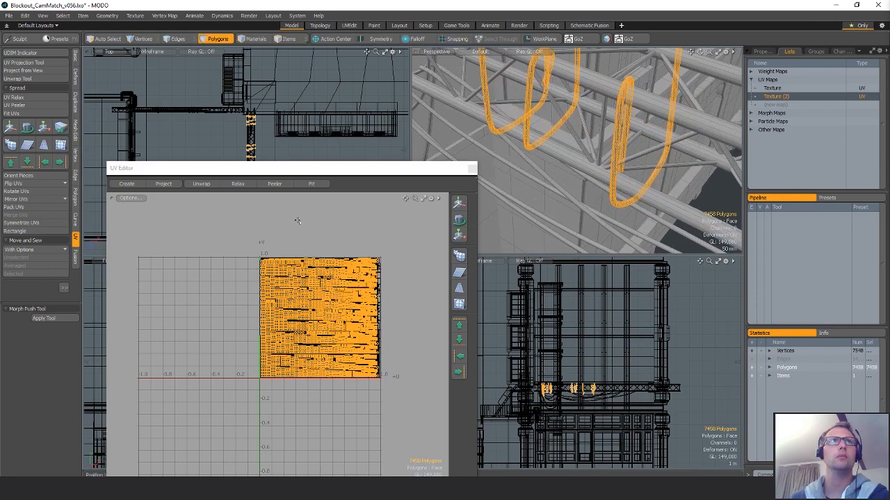
{"action": "right_click", "coordinate": [773, 97]}
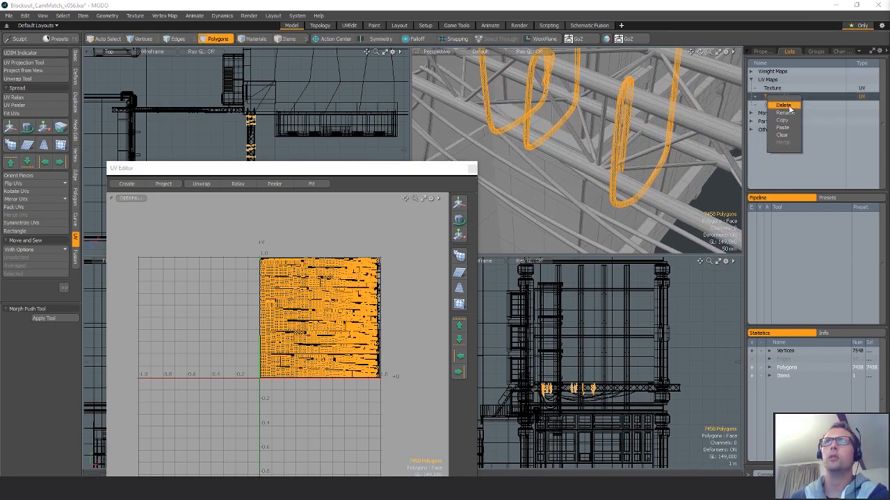
{"action": "left_click", "coordinate": [783, 129]}
- Activate the Texture UV map and frame the looped cables' UV strips among the building UVs
{"action": "left_click", "coordinate": [773, 89]}
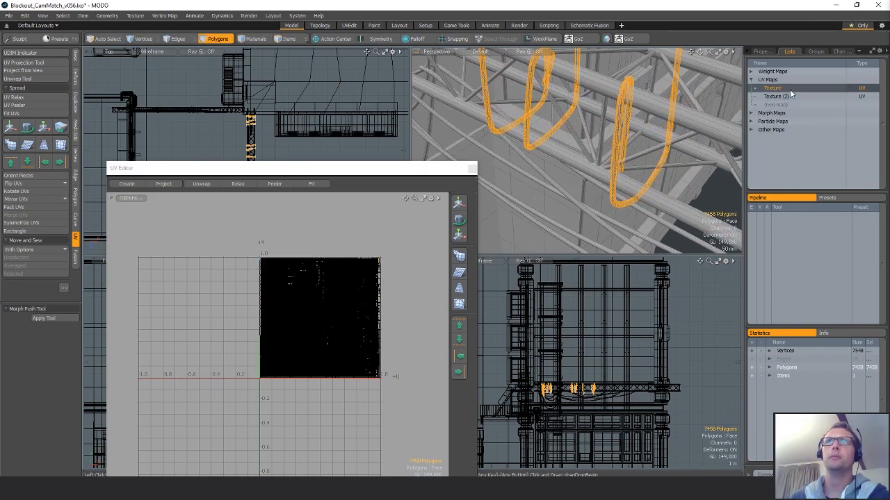
{"action": "left_click_drag", "start_coordinate": [347, 308], "coordinate": [328, 257], "text": "alt+shift"}
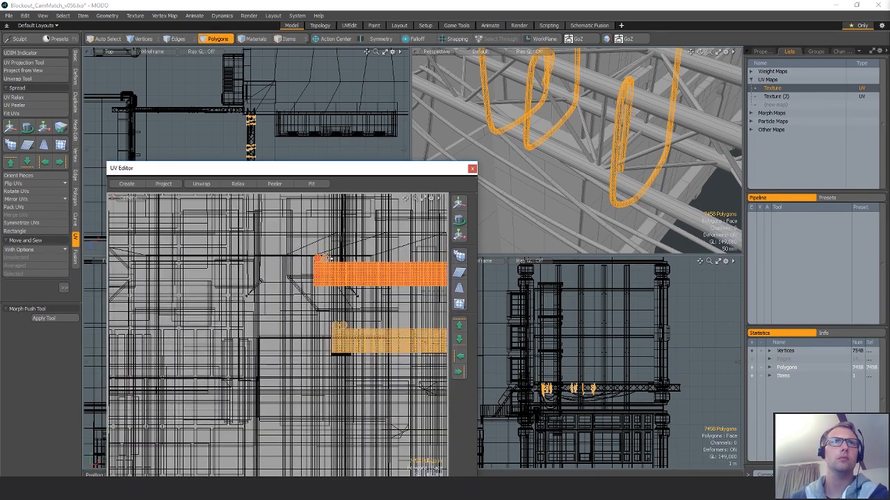
{"action": "left_click_drag", "start_coordinate": [379, 285], "coordinate": [236, 292], "text": "ctrl+alt"}
{"action": "left_click_drag", "start_coordinate": [438, 286], "coordinate": [276, 268], "text": "alt+shift"}
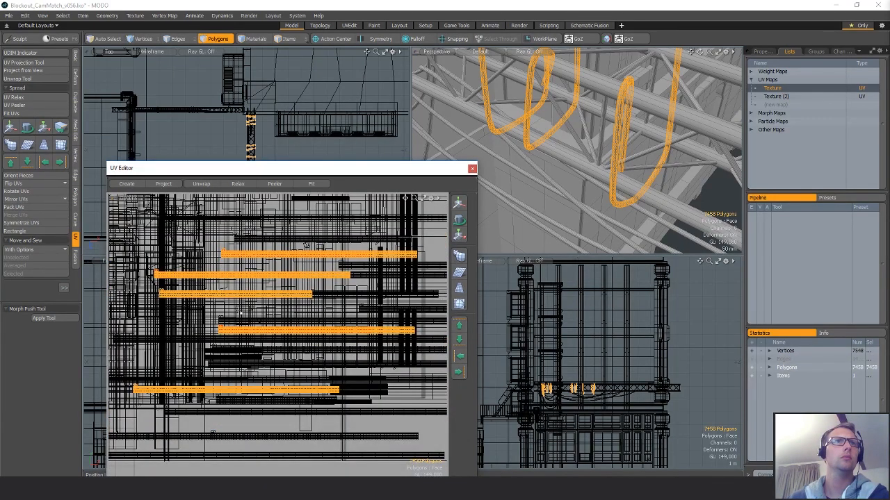
{"action": "scroll", "coordinate": [272, 394], "scroll_direction": "up", "scroll_amount": 4}
- Select a ring of polygons across one cable UV strip and check the cable's lengthwise edge selection
{"action": "left_click", "coordinate": [287, 364]}
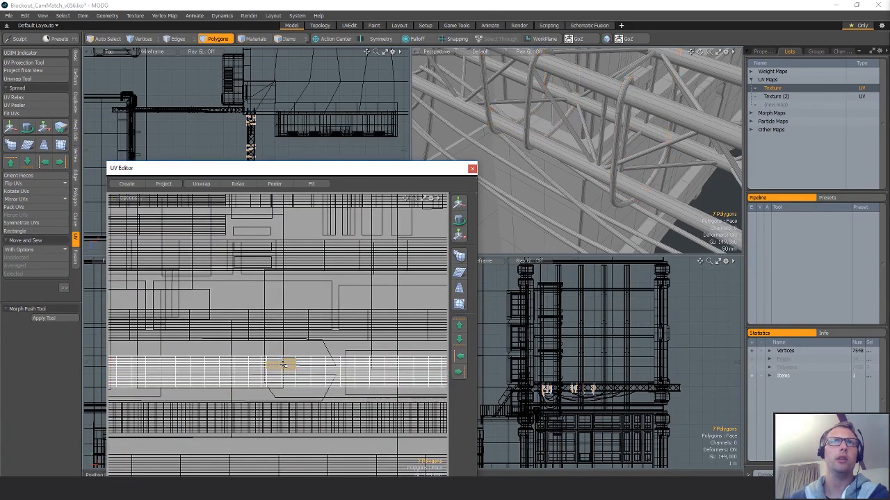
{"action": "left_click", "coordinate": [303, 372]}
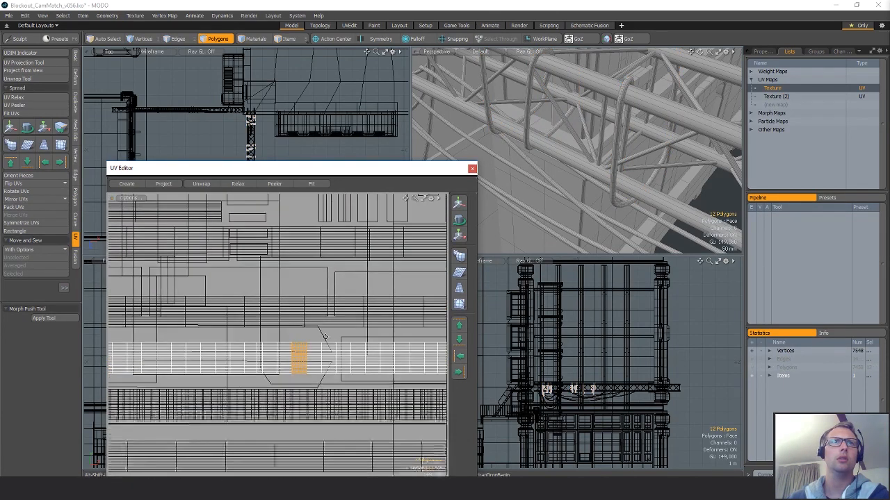
{"action": "scroll", "coordinate": [313, 369], "scroll_direction": "up", "scroll_amount": 2}
{"action": "left_click", "coordinate": [314, 300]}
{"action": "scroll", "coordinate": [316, 296], "scroll_direction": "down", "scroll_amount": 4}
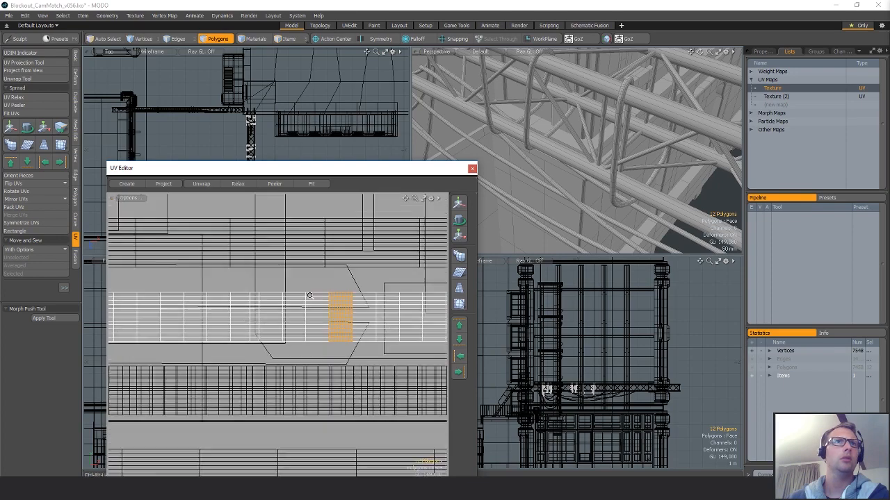
{"action": "key", "text": "2"}
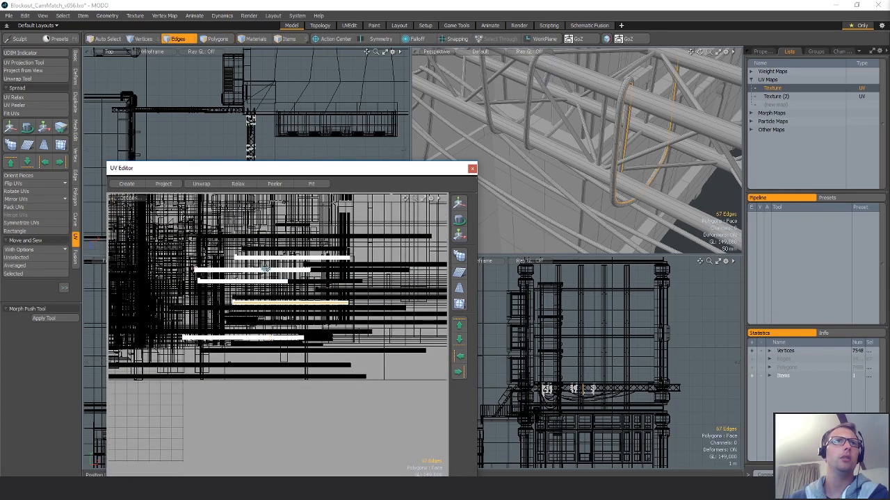
{"action": "key", "text": "3"}
{"action": "scroll", "coordinate": [260, 268], "scroll_direction": "up", "scroll_amount": 3}
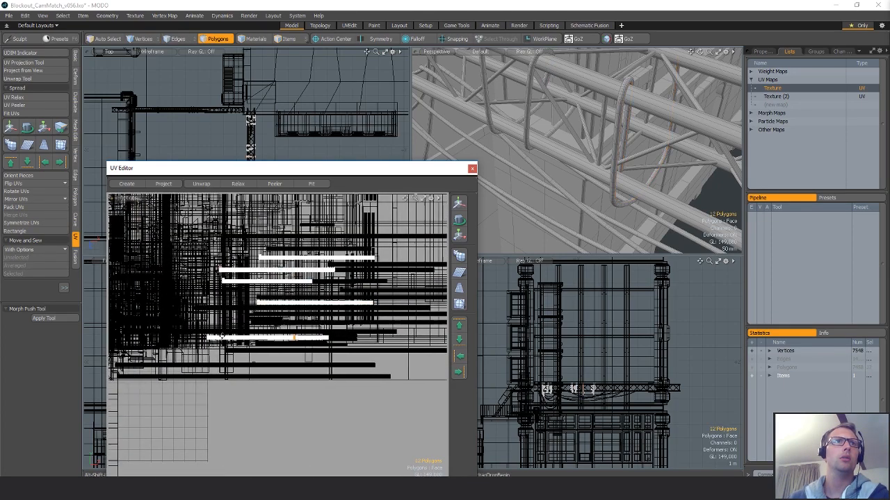
- Select the round end-cap polygons of the looped cables beside their strips in the Texture UV map and remove them
{"action": "double_click", "coordinate": [323, 330]}
{"action": "left_click_drag", "start_coordinate": [323, 331], "coordinate": [171, 419], "text": "alt"}
{"action": "scroll", "coordinate": [171, 419], "scroll_direction": "down", "scroll_amount": 2}
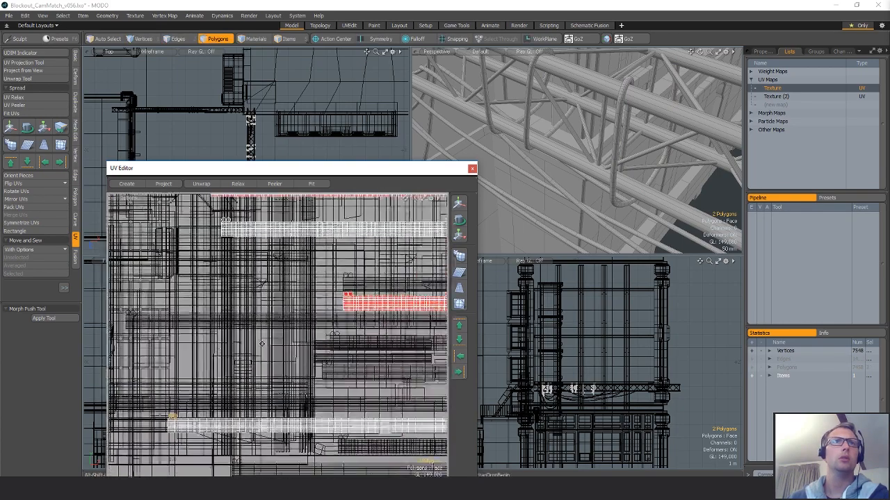
{"action": "scroll", "coordinate": [297, 288], "scroll_direction": "up", "scroll_amount": 3}
{"action": "left_click_drag", "start_coordinate": [347, 288], "coordinate": [245, 293], "text": "alt"}
{"action": "left_click_drag", "start_coordinate": [270, 282], "coordinate": [269, 333], "text": "alt+shift"}
{"action": "left_click_drag", "start_coordinate": [247, 272], "coordinate": [231, 272], "text": "shift"}
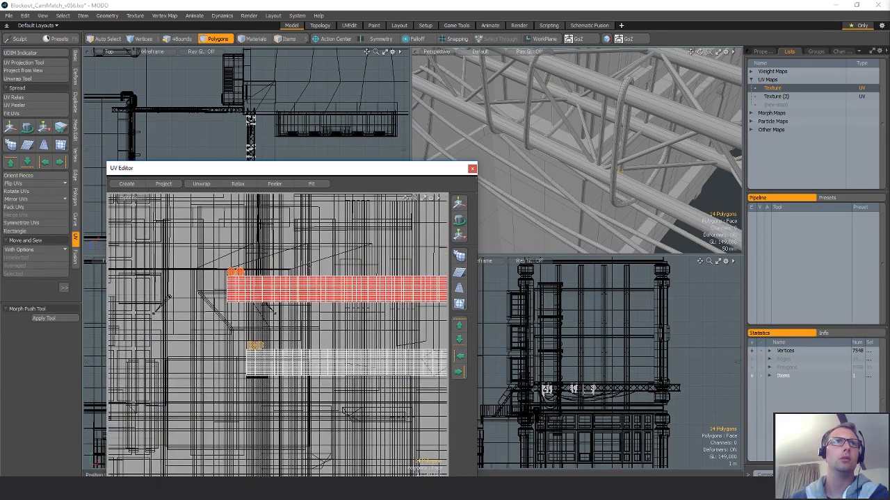
{"action": "mouse_move", "coordinate": [417, 230]}
{"action": "left_mouse_down", "text": "alt+shift"}
{"action": "mouse_move", "coordinate": [312, 321]}
{"action": "mouse_move", "coordinate": [283, 319]}
{"action": "left_mouse_up", "text": "alt+shift"}
{"action": "left_click_drag", "start_coordinate": [278, 320], "coordinate": [258, 319], "text": "shift"}
{"action": "left_click_drag", "start_coordinate": [381, 304], "coordinate": [286, 304], "text": "alt+shift"}
{"action": "scroll", "coordinate": [289, 304], "scroll_direction": "down", "scroll_amount": 8}
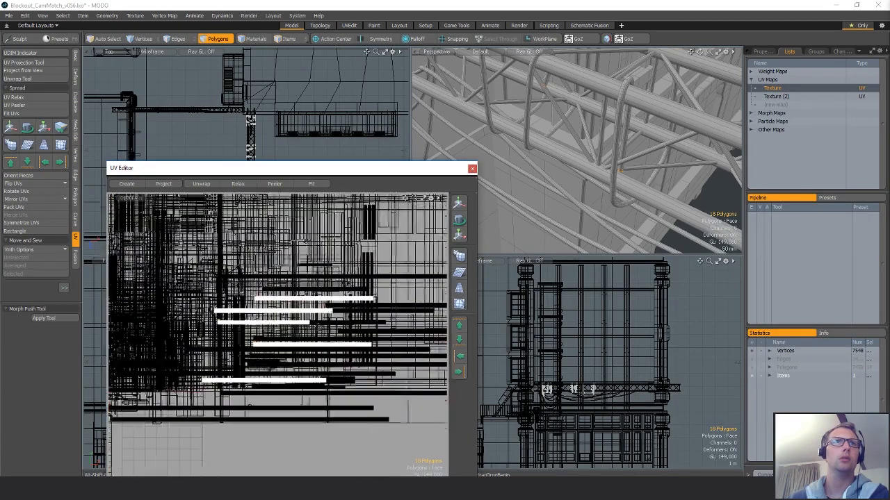
- Select all edges of the looped cables and move and sew the selected UV edges in the Texture map
{"action": "scroll", "coordinate": [320, 339], "scroll_direction": "up", "scroll_amount": 2}
{"action": "key", "text": "2"}
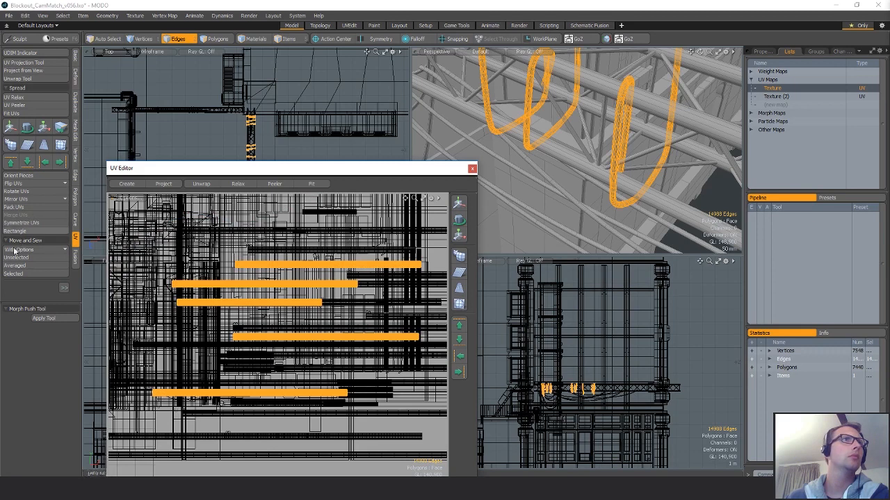
{"action": "left_click", "coordinate": [14, 273]}
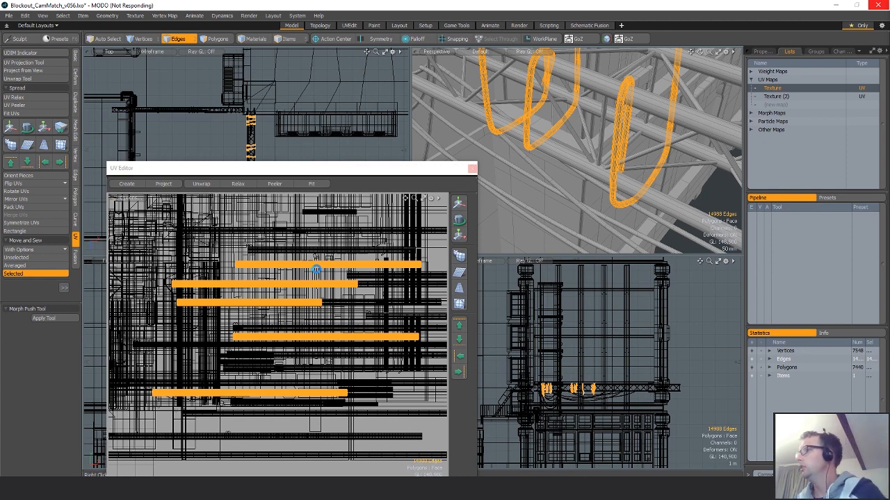
{"action": "key", "text": "alt+Tab"}
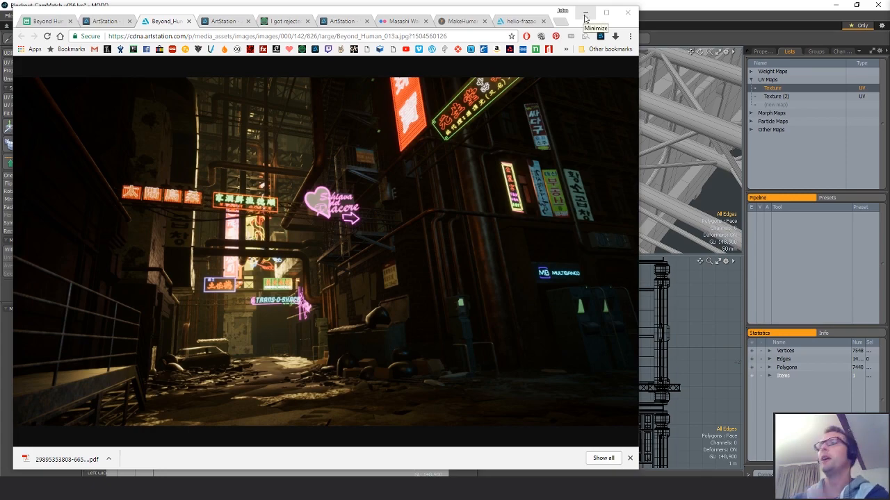
{"action": "left_click", "coordinate": [647, 9]}
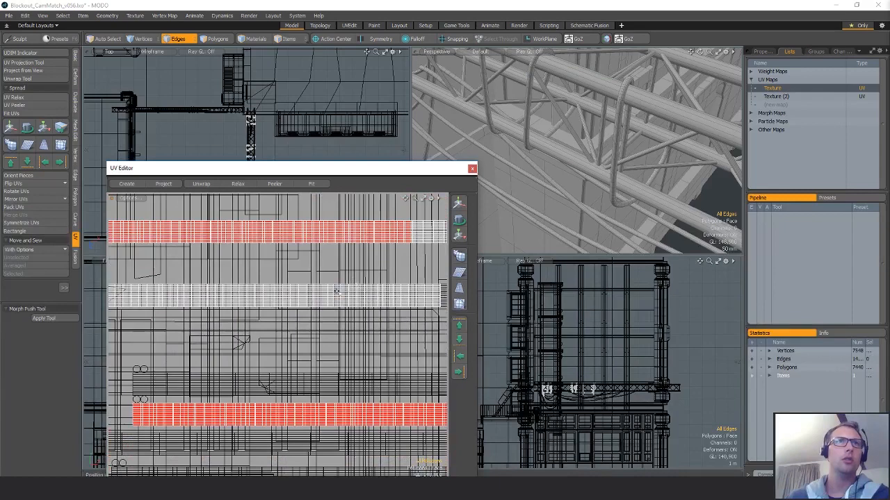
- Check the sewn cable strips in the UV map with a polygon ring selection across one strip and vertex selection
{"action": "key", "text": "3"}
{"action": "key", "text": "l"}
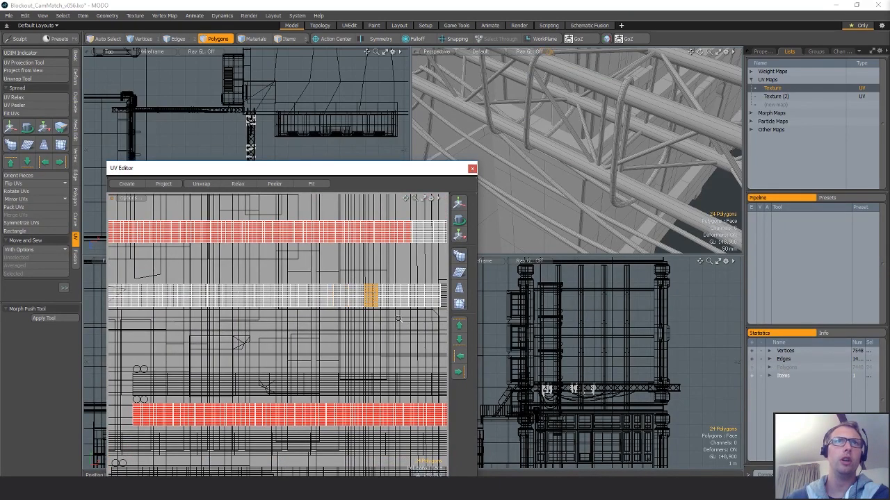
{"action": "scroll", "coordinate": [379, 305], "scroll_direction": "down", "scroll_amount": 5}
{"action": "scroll", "coordinate": [389, 307], "scroll_direction": "up", "scroll_amount": 10}
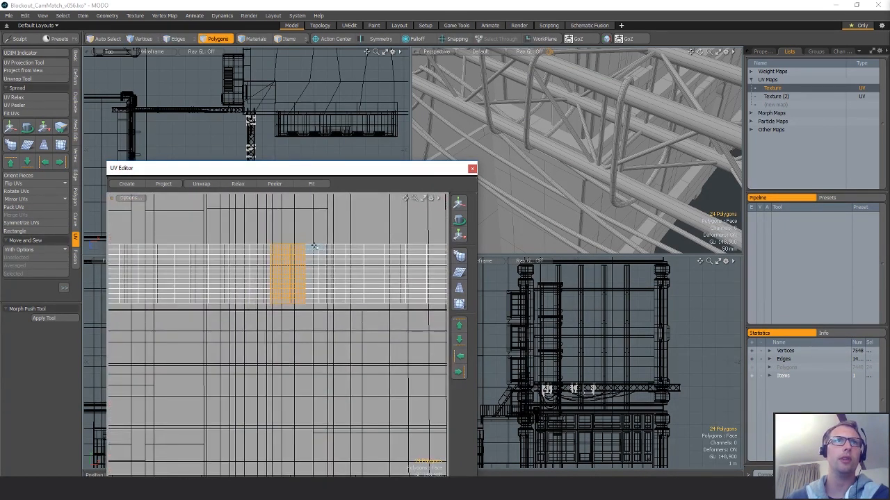
{"action": "left_click", "coordinate": [311, 255]}
{"action": "key", "text": "1"}
{"action": "scroll", "coordinate": [366, 260], "scroll_direction": "down", "scroll_amount": 8}
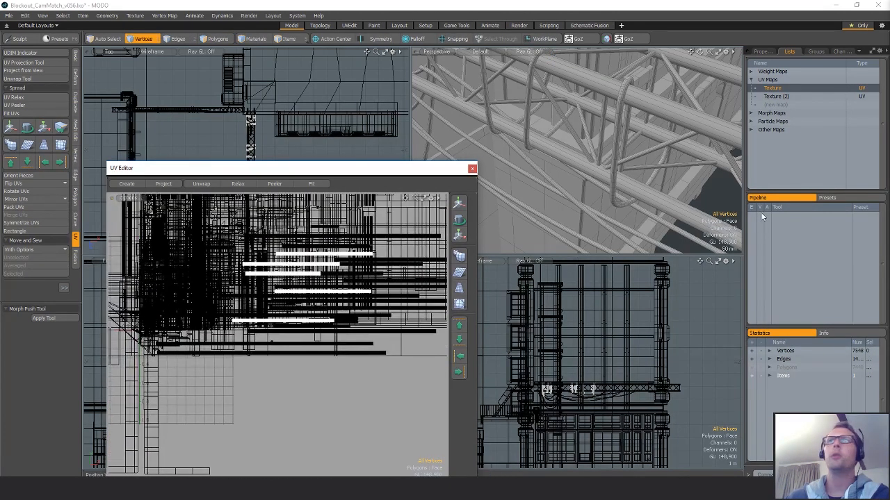
{"action": "key", "text": "2"}
{"action": "key", "text": "3"}
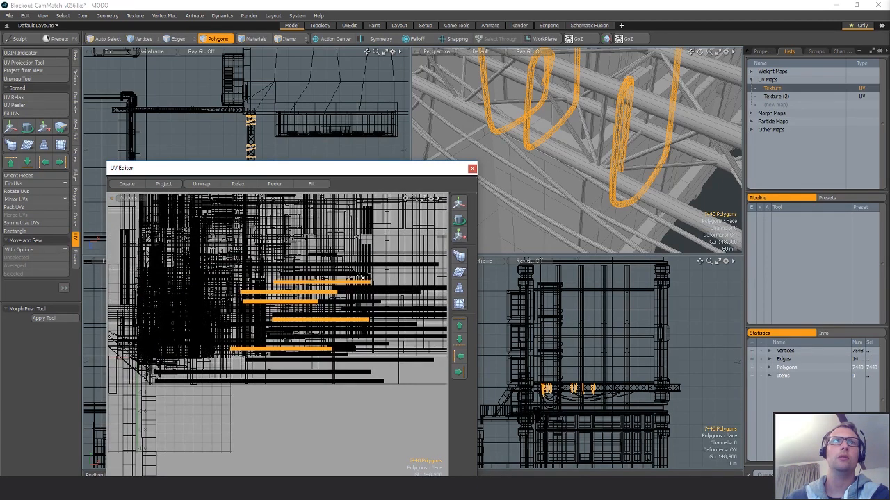
- Inspect how one looped cable maps to its UV strip by selecting a lengthwise polygon loop and the whole cable
{"action": "key", "text": "space"}
{"action": "key", "text": "space"}
{"action": "key", "text": "space"}
{"action": "left_click", "coordinate": [528, 97]}
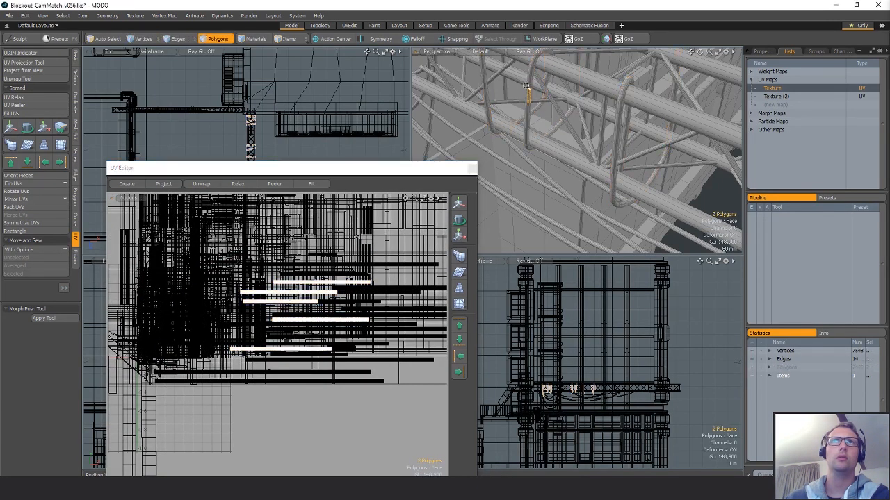
{"action": "left_click_drag", "start_coordinate": [526, 85], "coordinate": [535, 104], "text": "ctrl+alt"}
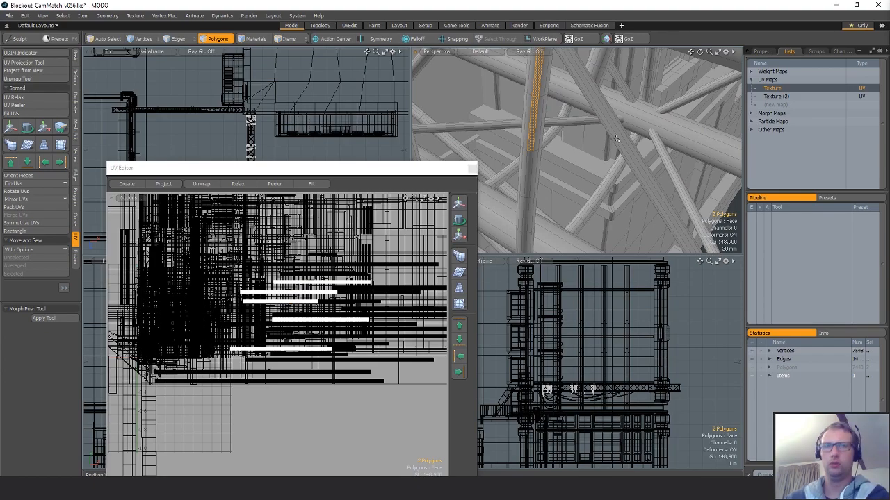
{"action": "key", "text": "l"}
{"action": "left_click_drag", "start_coordinate": [267, 298], "coordinate": [258, 275], "text": "ctrl+alt"}
{"action": "left_click_drag", "start_coordinate": [257, 275], "coordinate": [308, 260], "text": "ctrl+alt"}
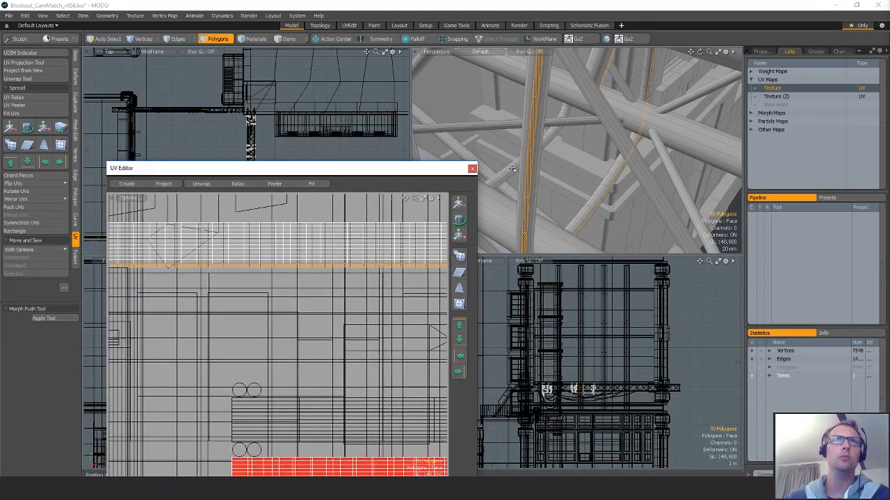
{"action": "left_click", "coordinate": [322, 267]}
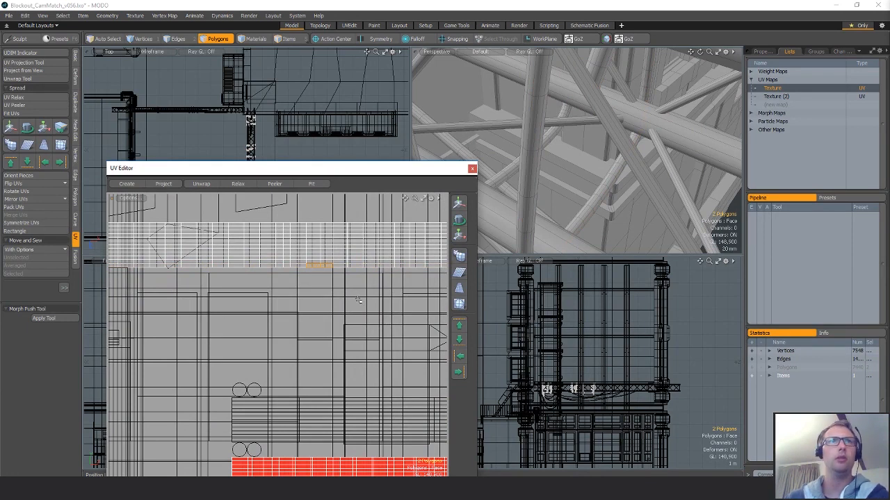
{"action": "scroll", "coordinate": [323, 273], "scroll_direction": "down", "scroll_amount": 6}
{"action": "left_click", "coordinate": [206, 283]}
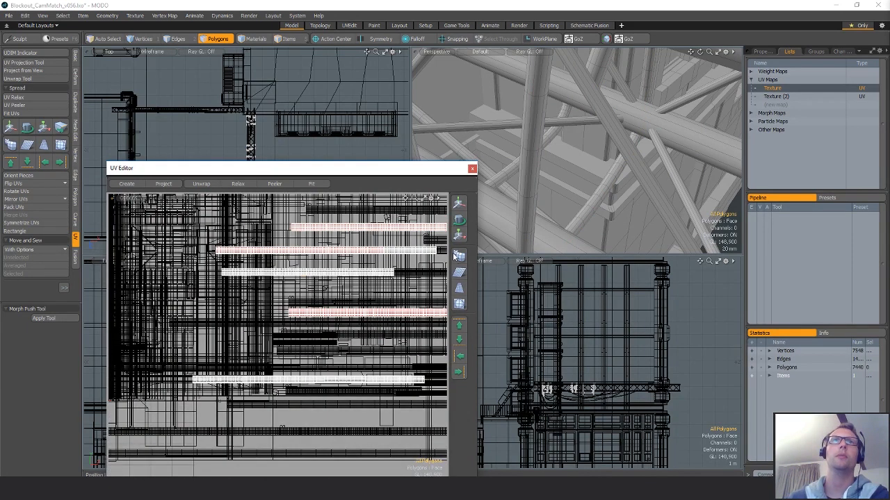
{"action": "double_click", "coordinate": [540, 152]}
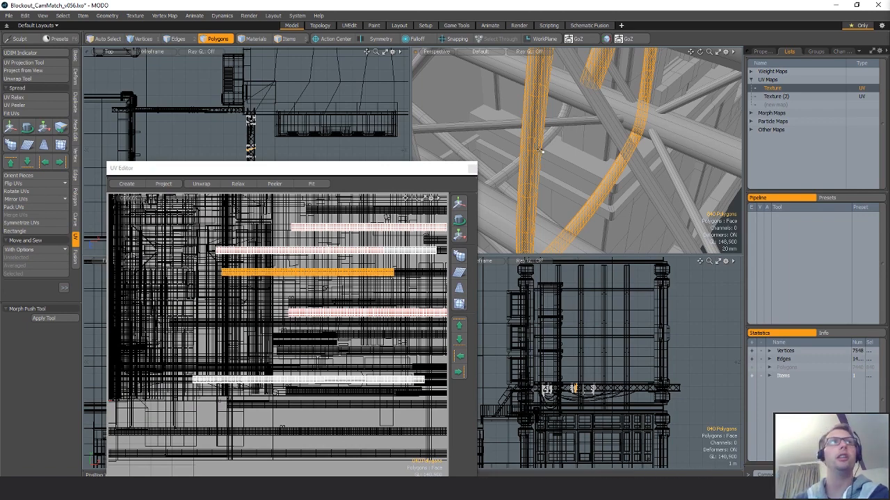
{"action": "scroll", "coordinate": [340, 235], "scroll_direction": "down", "scroll_amount": 6}
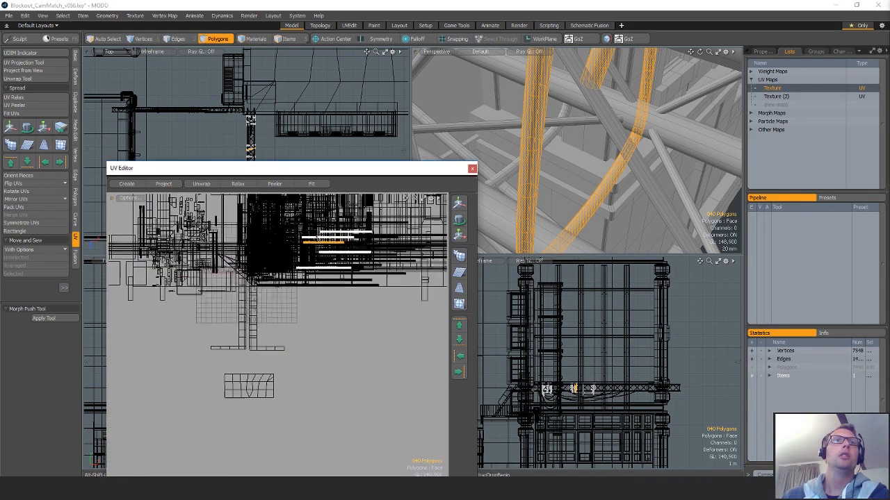
- Select all polygons of the looped cables, copy their UVs from Texture and paste them into Texture (2)
{"action": "left_click_drag", "start_coordinate": [328, 232], "coordinate": [322, 285], "text": "alt+shift"}
{"action": "key", "text": "ctrl+a"}
{"action": "right_click", "coordinate": [784, 87]}
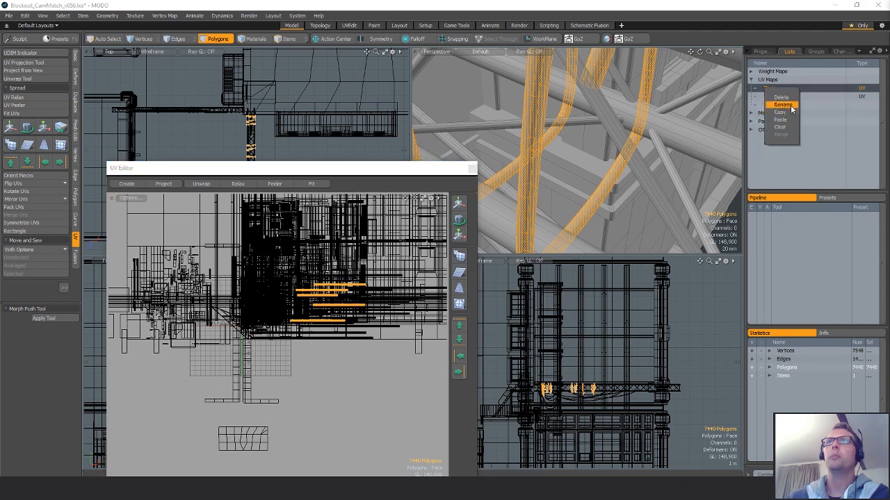
{"action": "left_click", "coordinate": [784, 111]}
{"action": "left_click", "coordinate": [776, 96]}
{"action": "right_click", "coordinate": [776, 96]}
{"action": "left_click", "coordinate": [773, 127]}
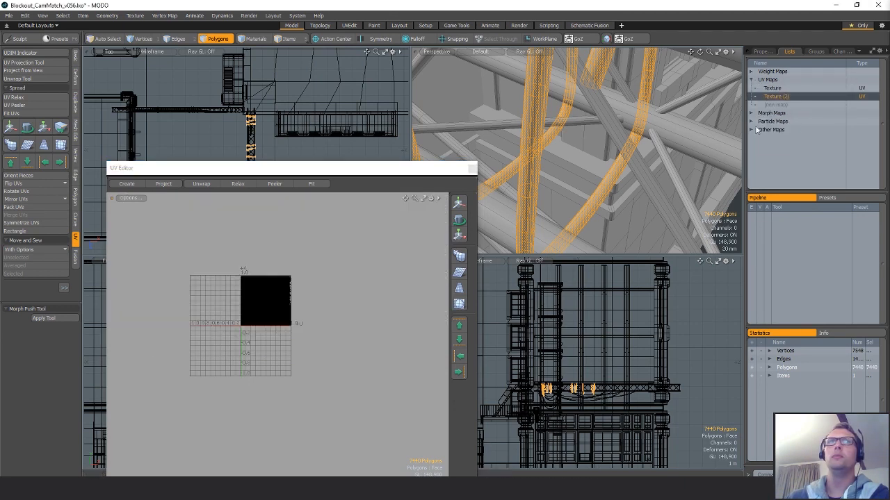
- Pack the pasted looped cable UVs in Texture (2) into the normalized region with Pack, Stretch and Orient enabled
{"action": "left_click", "coordinate": [32, 208]}
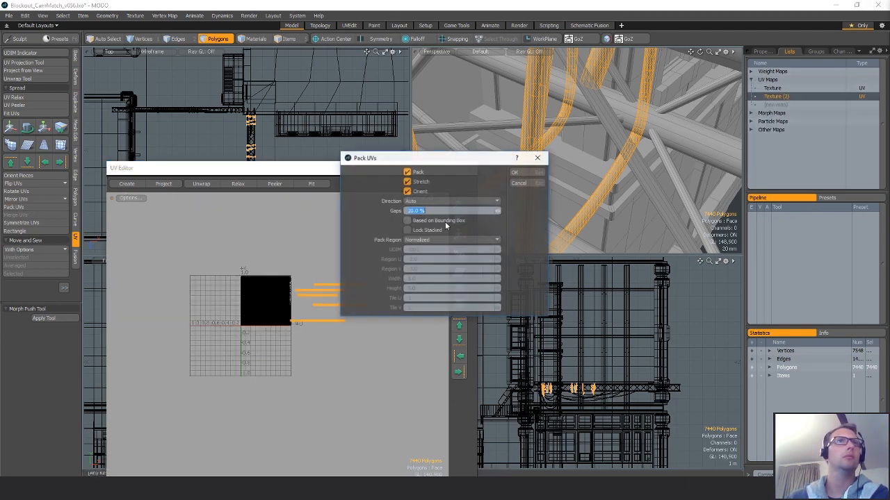
{"action": "left_click", "coordinate": [528, 179]}
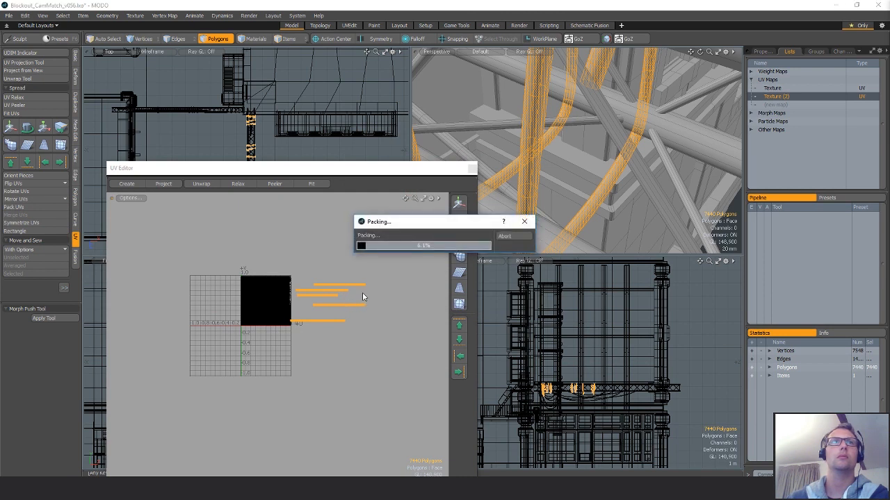
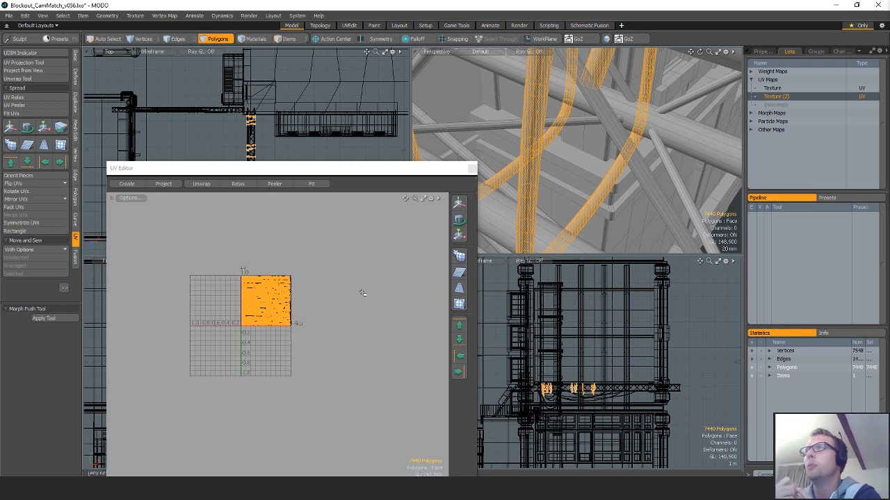
{"action": "left_click", "coordinate": [348, 297]}
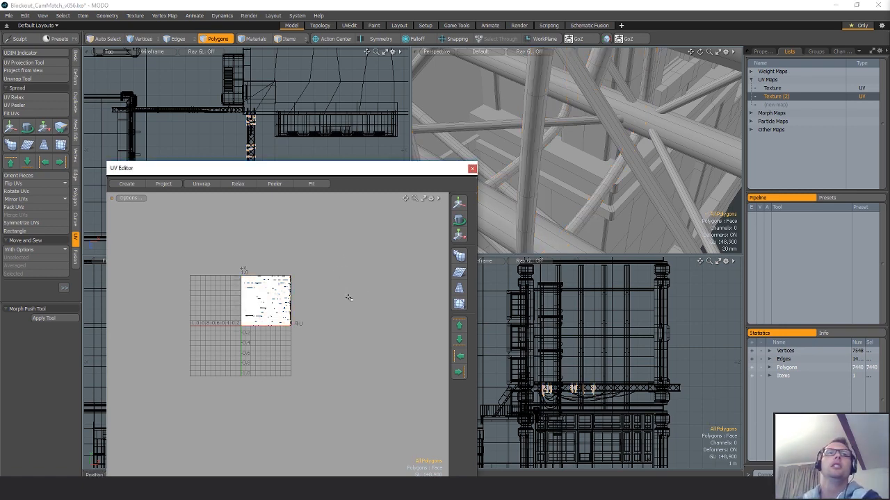
{"action": "left_click_drag", "start_coordinate": [327, 300], "coordinate": [363, 318], "text": "alt+shift"}
{"action": "left_click_drag", "start_coordinate": [363, 319], "coordinate": [382, 290], "text": "ctrl+alt"}
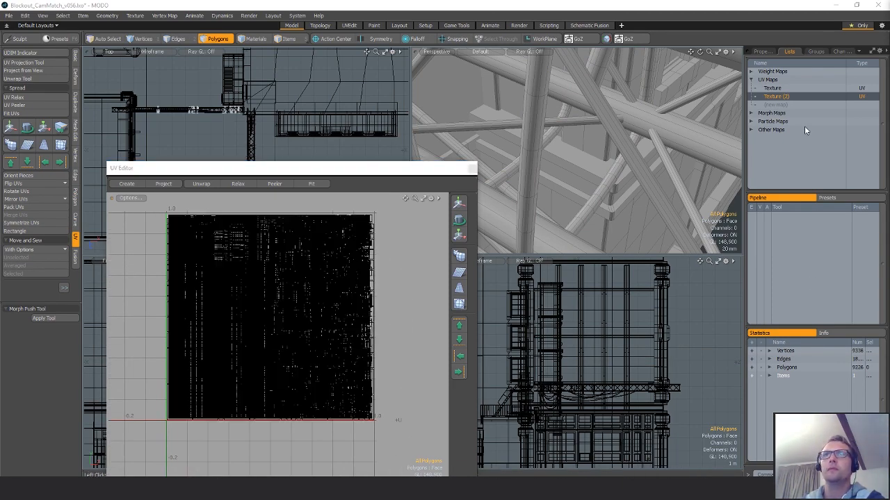
- Copy the next cable mesh's UVs from the Texture map and paste them into Texture (2)
{"action": "left_click", "coordinate": [772, 88]}
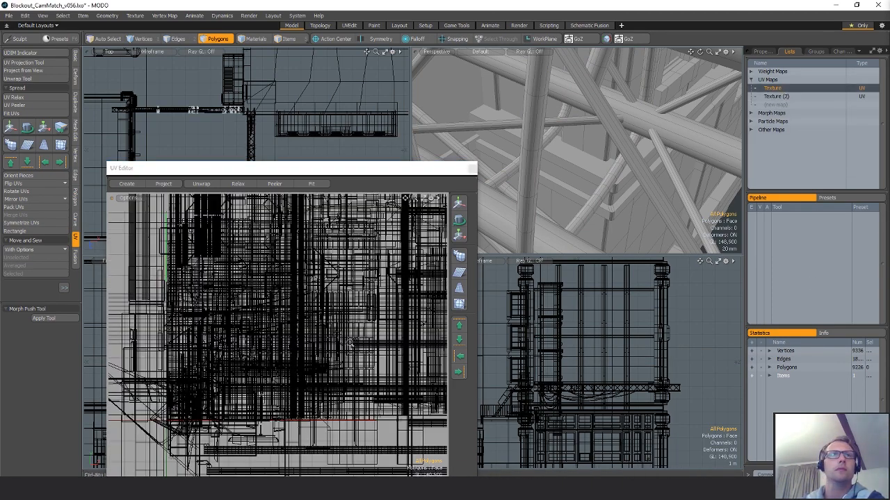
{"action": "right_click_drag", "start_coordinate": [282, 301], "coordinate": [386, 390]}
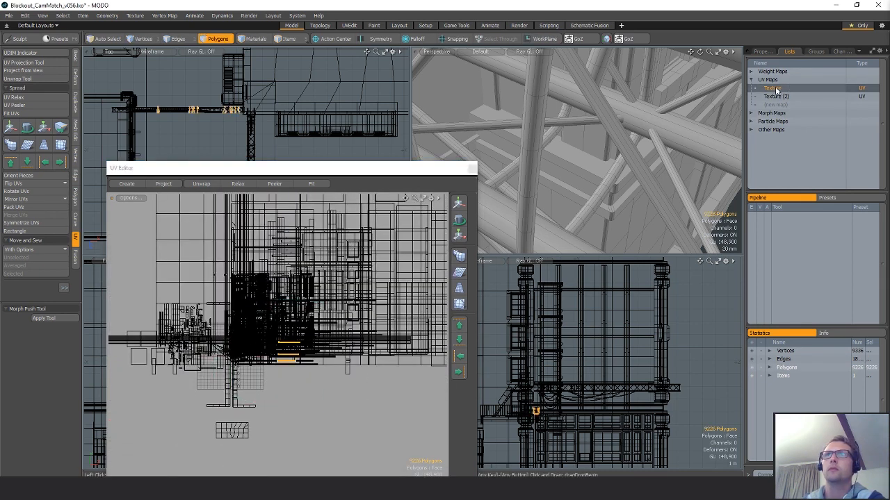
{"action": "left_click", "coordinate": [783, 96]}
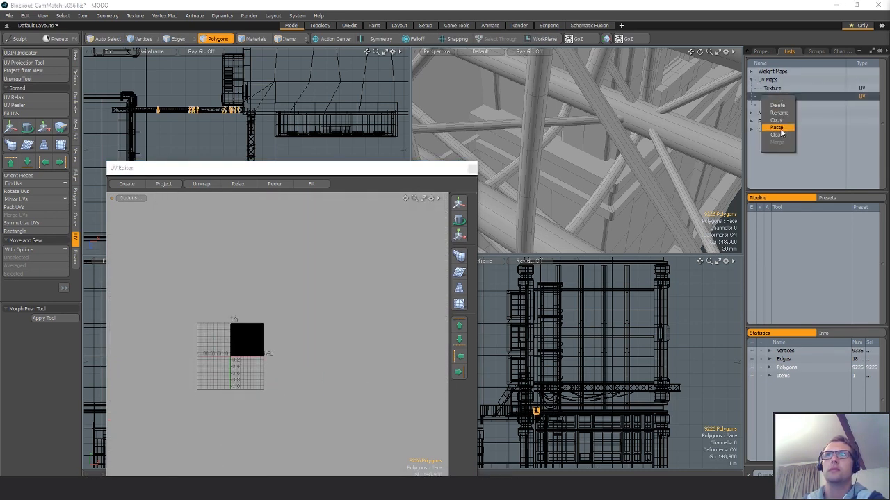
- Pack the second cable mesh's UVs in Texture (2), deselect its polygons and view the packed tile
{"action": "left_click", "coordinate": [14, 207]}
{"action": "left_click", "coordinate": [523, 172]}
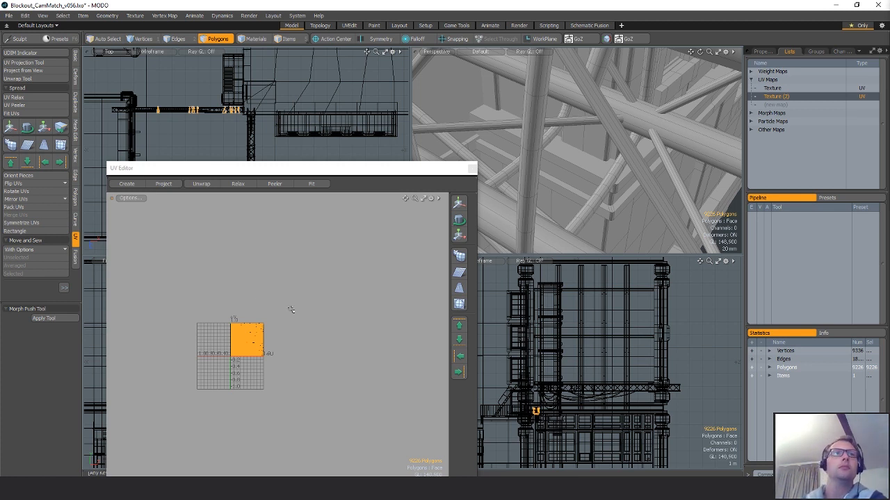
{"action": "left_click", "coordinate": [278, 332]}
{"action": "left_click_drag", "start_coordinate": [235, 352], "coordinate": [281, 351], "text": "ctrl+alt"}
{"action": "left_click_drag", "start_coordinate": [335, 295], "coordinate": [332, 335], "text": "alt"}
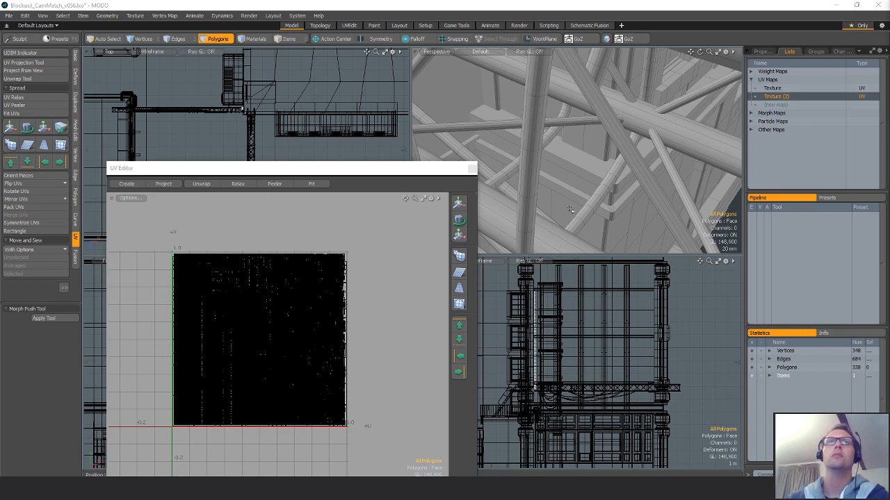
- Select the vertical cable's polygons, copy their UVs from Texture and paste them into Texture (2)
{"action": "left_click_drag", "start_coordinate": [341, 293], "coordinate": [192, 329], "text": "ctrl+alt"}
{"action": "left_click", "coordinate": [775, 87]}
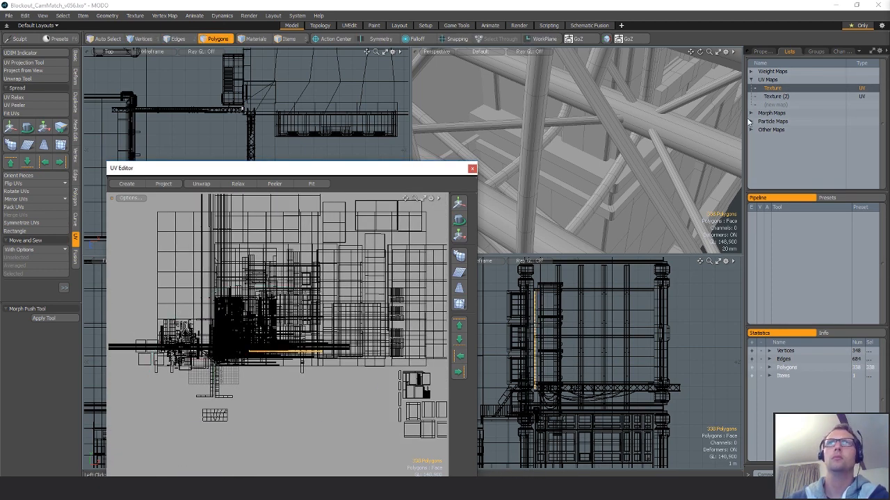
{"action": "right_click", "coordinate": [764, 89]}
{"action": "left_click", "coordinate": [778, 114]}
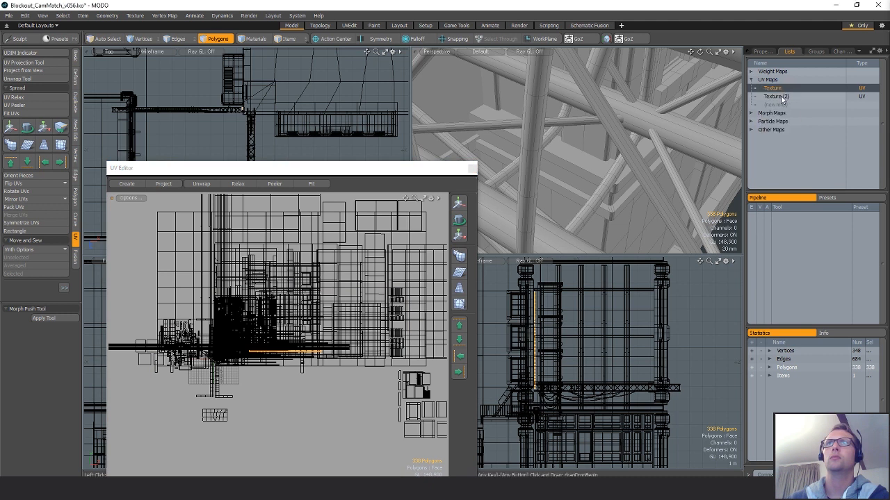
{"action": "left_click", "coordinate": [781, 96]}
{"action": "right_click", "coordinate": [778, 96]}
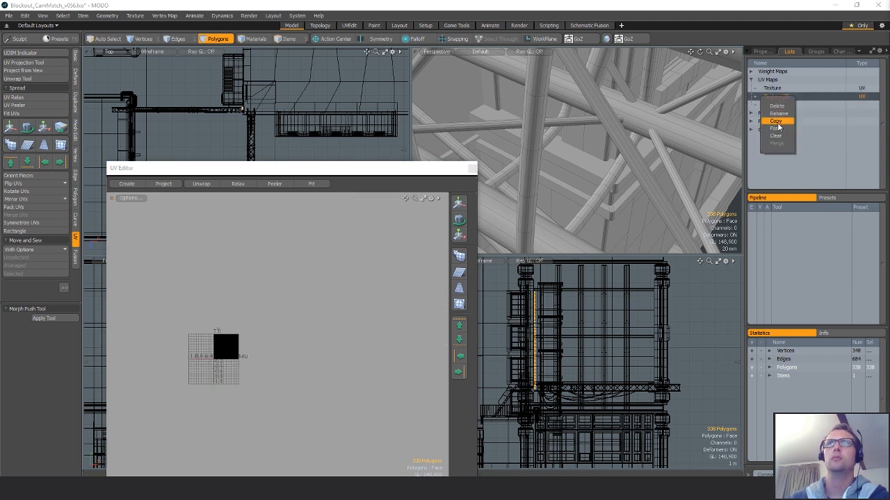
{"action": "left_click", "coordinate": [778, 130]}
{"action": "scroll", "coordinate": [271, 369], "scroll_direction": "down", "scroll_amount": 2}
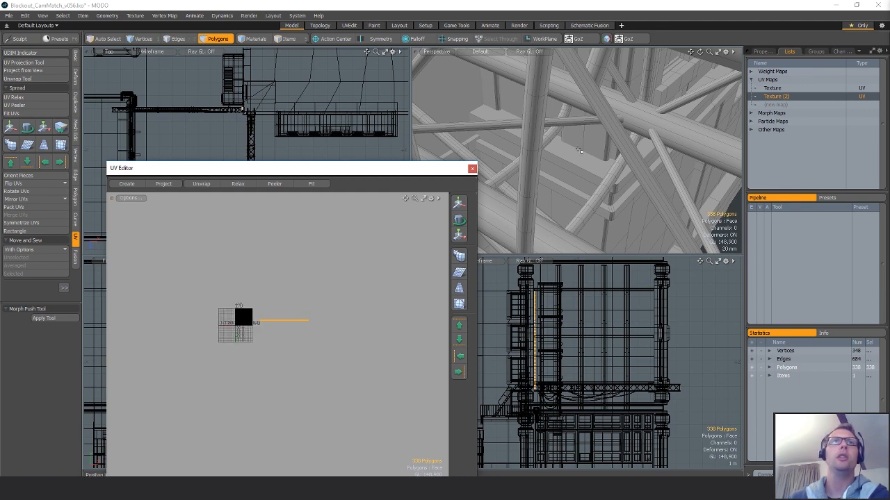
- Clear the selected cable polygons' UVs from Texture (2) and deselect the polygons
{"action": "right_click", "coordinate": [777, 97]}
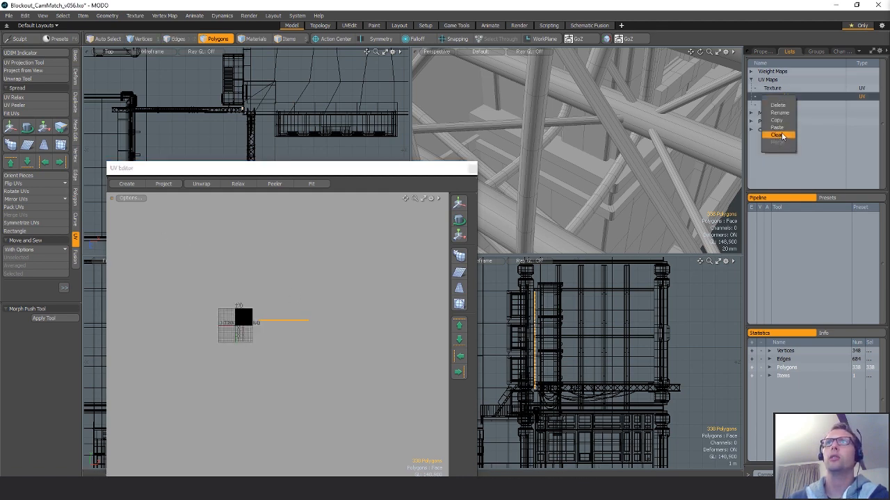
{"action": "left_click", "coordinate": [782, 136]}
{"action": "scroll", "coordinate": [577, 188], "scroll_direction": "down", "scroll_amount": 3}
{"action": "key", "text": "shift+a"}
{"action": "left_click_drag", "start_coordinate": [646, 195], "coordinate": [615, 128], "text": "alt"}
{"action": "key", "text": "Escape"}
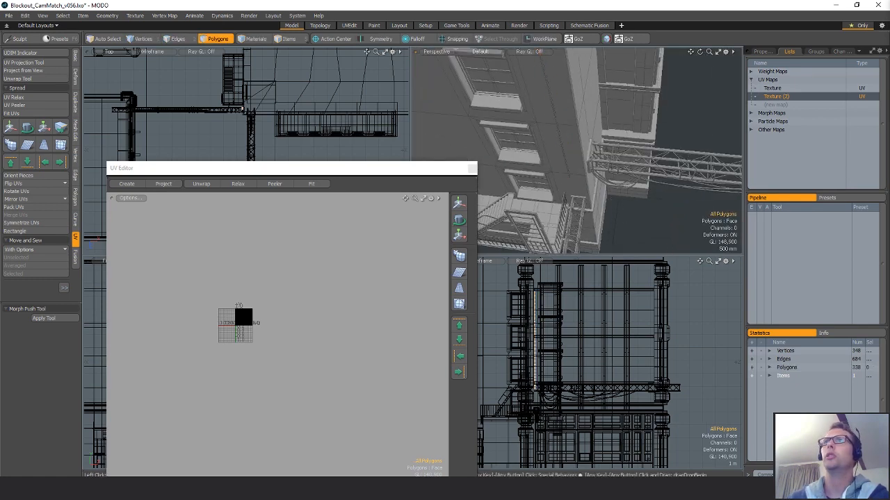
- Create a new mesh item containing a unit cube and clear the UV Editor away from the front viewport's upper area
{"action": "key", "text": "n"}
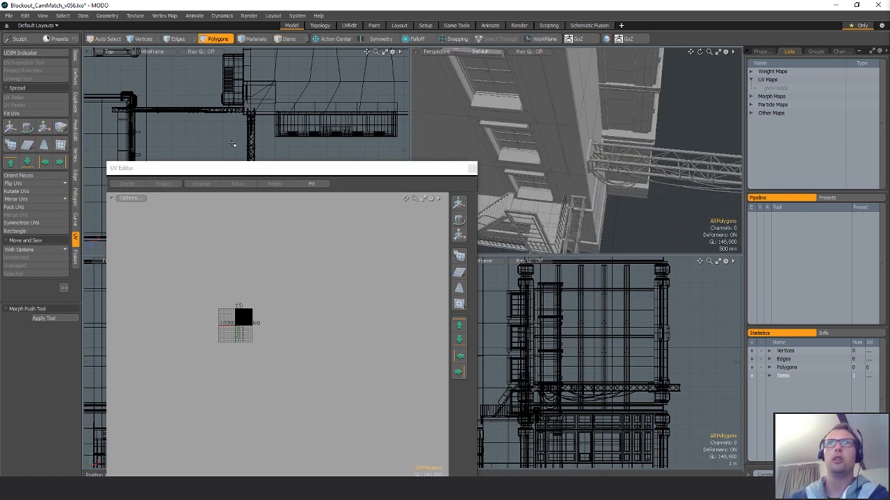
{"action": "left_click", "coordinate": [75, 57]}
{"action": "left_click", "coordinate": [10, 57], "text": "ctrl"}
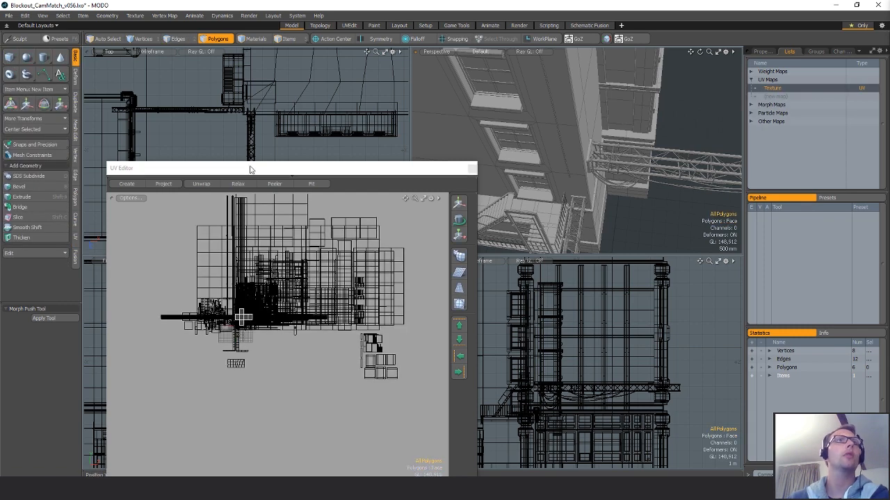
{"action": "left_click_drag", "start_coordinate": [250, 173], "coordinate": [247, 291]}
- Move the new cube beside the vertical cable near the truss, raising it 7.95 m in Y
{"action": "left_click", "coordinate": [456, 320]}
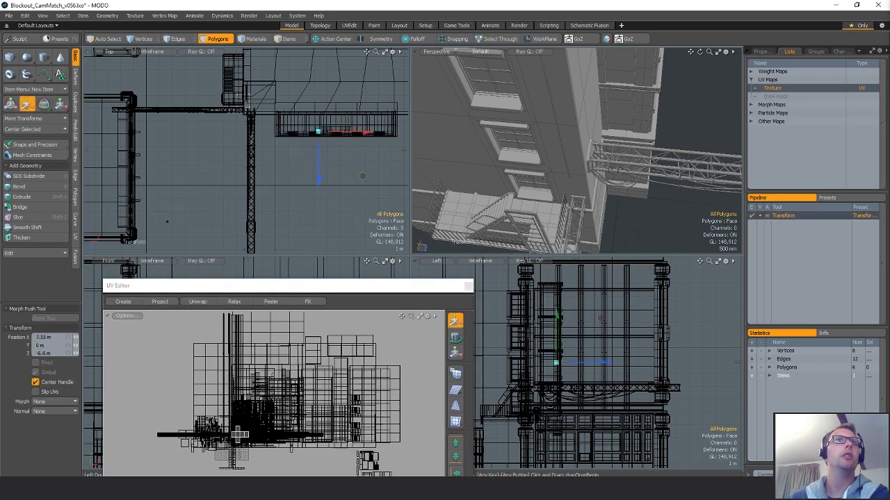
{"action": "key", "text": "shift+a"}
{"action": "left_click_drag", "start_coordinate": [268, 200], "coordinate": [278, 217], "text": "alt+shift"}
{"action": "left_click_drag", "start_coordinate": [288, 187], "coordinate": [305, 230]}
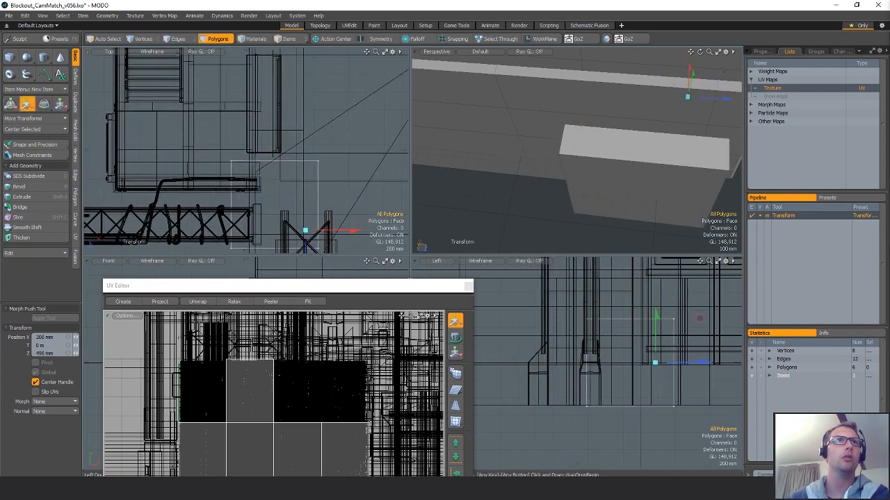
{"action": "left_click_drag", "start_coordinate": [651, 143], "coordinate": [590, 129], "text": "alt"}
{"action": "scroll", "coordinate": [485, 146], "scroll_direction": "down", "scroll_amount": 5}
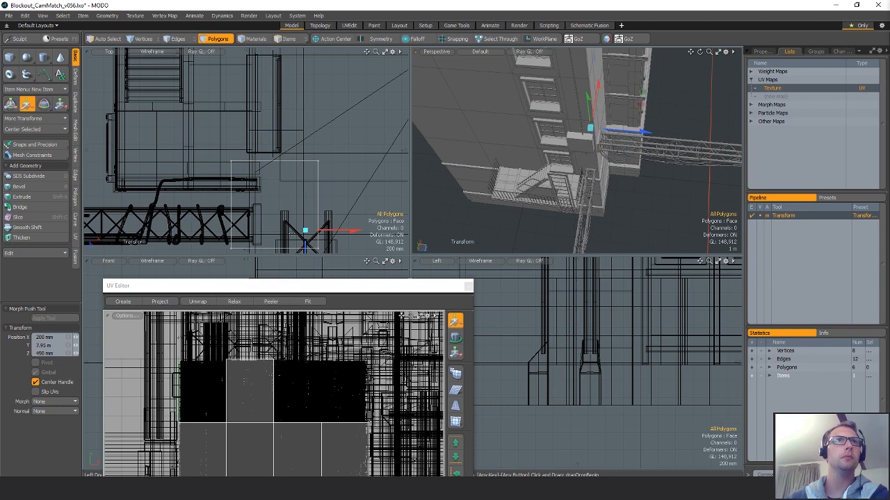
{"action": "left_click_drag", "start_coordinate": [302, 228], "coordinate": [310, 202], "text": "alt"}
- Scale the cube to 46% in X and Z and move it -310 mm in X and 100 mm in Z onto the vertical cable
{"action": "key", "text": "r"}
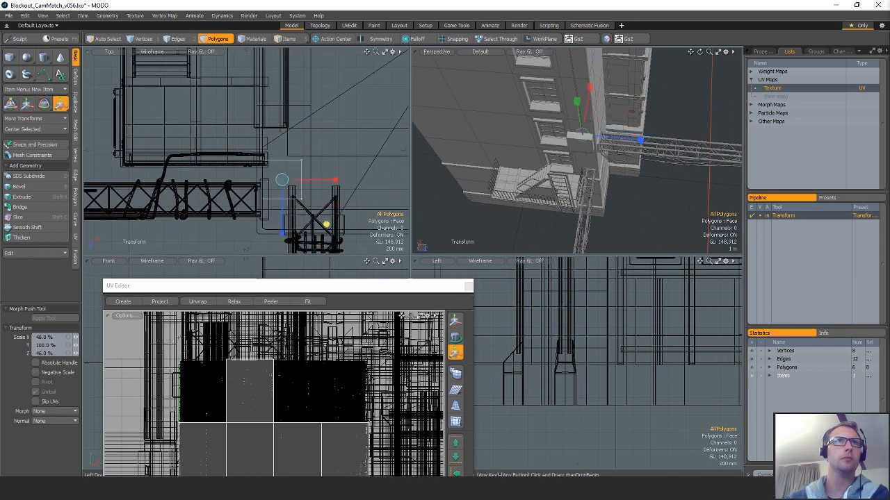
{"action": "key", "text": "w"}
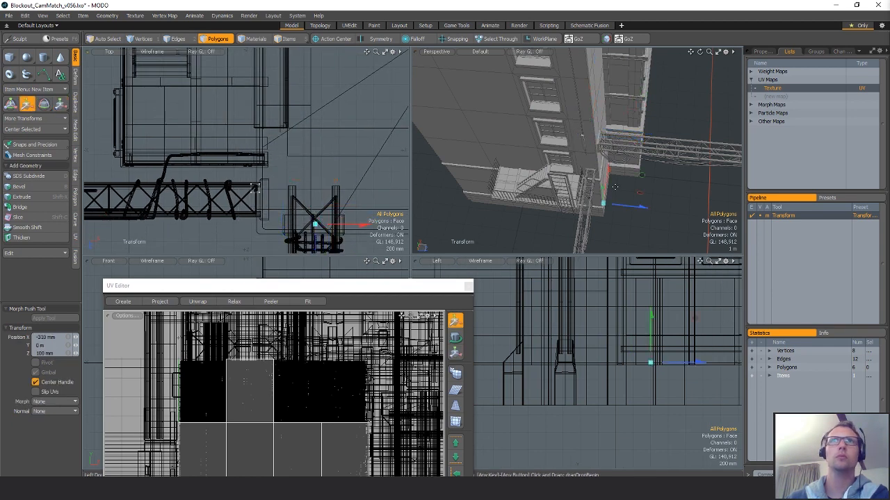
{"action": "key", "text": "shift+a"}
{"action": "left_click_drag", "start_coordinate": [568, 180], "coordinate": [616, 148], "text": "alt"}
{"action": "key", "text": "shift+a"}
{"action": "left_click_drag", "start_coordinate": [570, 351], "coordinate": [598, 344], "text": "alt"}
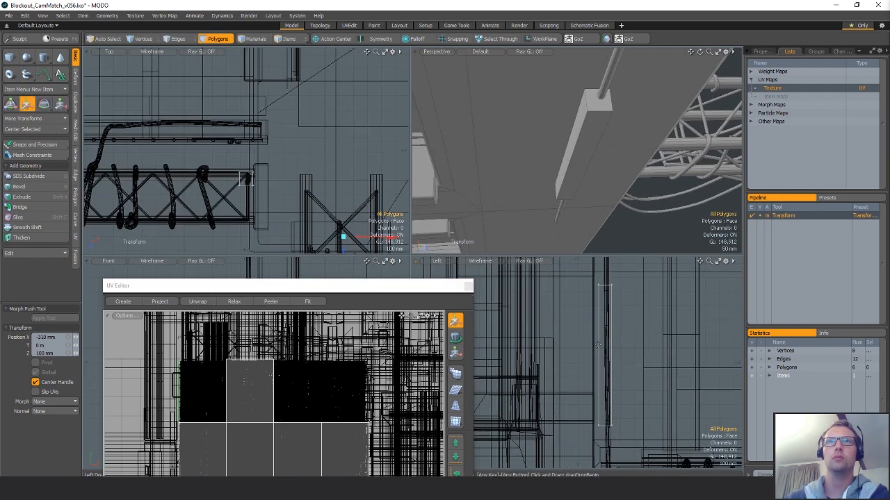
- Flatten the tall block vertically into a short clamp block and shift it against the wall around the cable
{"action": "key", "text": "r"}
{"action": "left_click_drag", "start_coordinate": [604, 302], "coordinate": [604, 352]}
{"action": "left_click_drag", "start_coordinate": [590, 135], "coordinate": [654, 182], "text": "alt"}
{"action": "key", "text": "shift+a"}
{"action": "key", "text": "q"}
{"action": "key", "text": "w"}
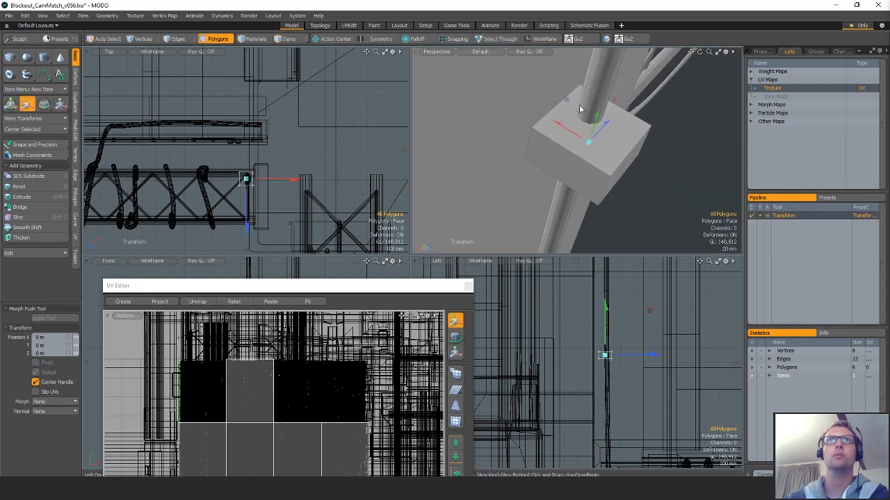
{"action": "left_click_drag", "start_coordinate": [579, 105], "coordinate": [557, 78]}
{"action": "key", "text": "q"}
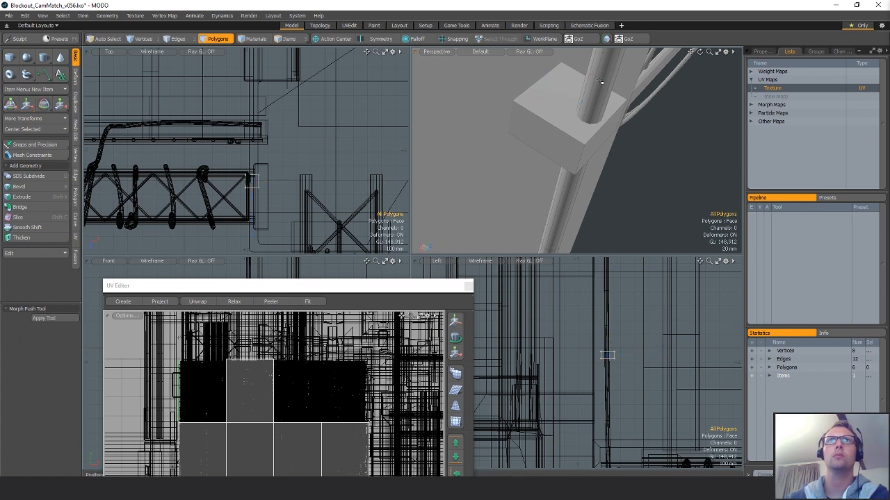
- Select the whole vertical cable and move it so it runs through the clamp block
{"action": "double_click", "coordinate": [599, 81]}
{"action": "key", "text": "w"}
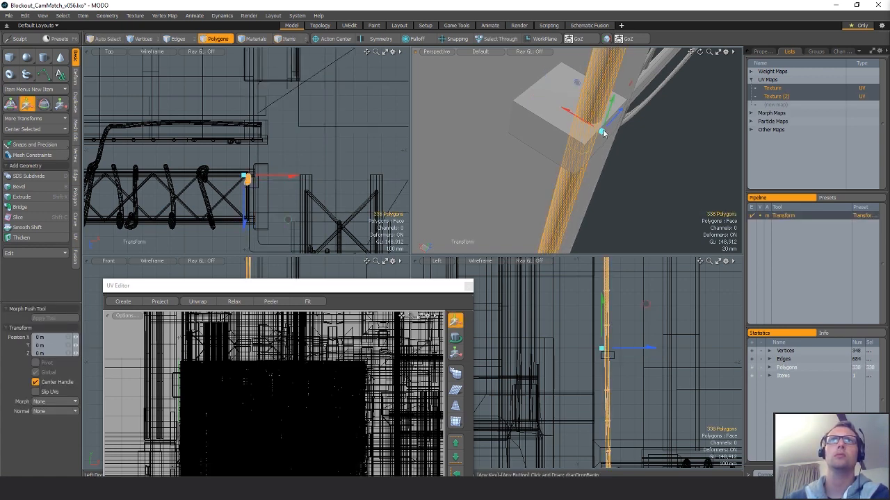
{"action": "mouse_move", "coordinate": [602, 132]}
{"action": "left_mouse_down"}
{"action": "mouse_move", "coordinate": [566, 94]}
{"action": "mouse_move", "coordinate": [539, 91]}
{"action": "mouse_move", "coordinate": [599, 145]}
{"action": "left_mouse_up"}
{"action": "key", "text": "q"}
- Make the clamp block's mesh active and move the block along X towards the wall
{"action": "key", "text": "5"}
{"action": "left_click", "coordinate": [596, 142]}
{"action": "key", "text": "3"}
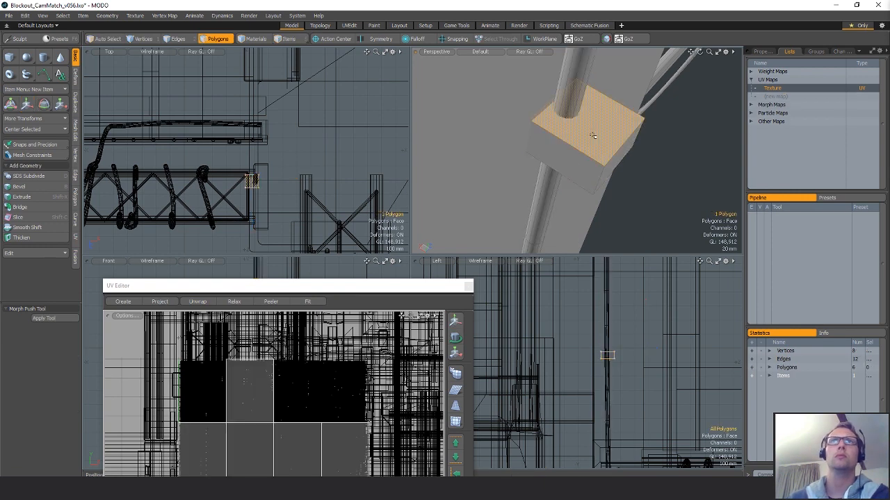
{"action": "double_click", "coordinate": [592, 135]}
{"action": "left_click_drag", "start_coordinate": [616, 192], "coordinate": [549, 181], "text": "alt"}
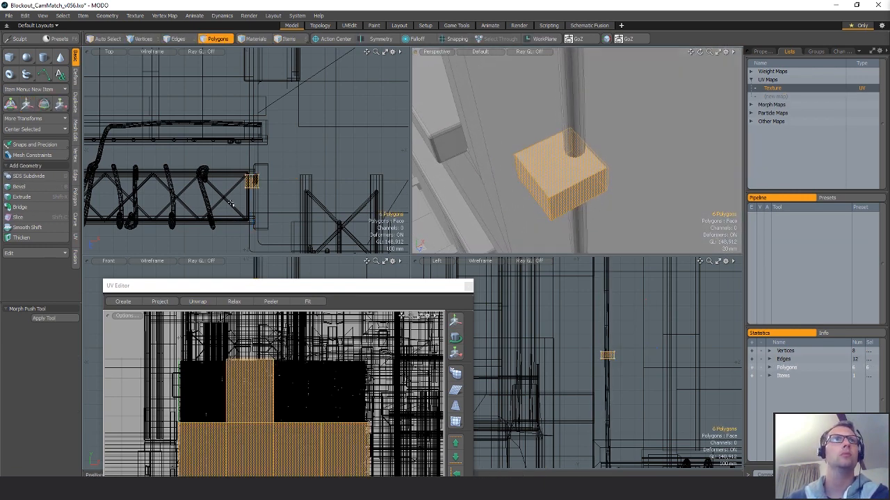
{"action": "scroll", "coordinate": [230, 188], "scroll_direction": "up", "scroll_amount": 9}
{"action": "left_click_drag", "start_coordinate": [602, 154], "coordinate": [581, 165], "text": "alt"}
{"action": "key", "text": "1"}
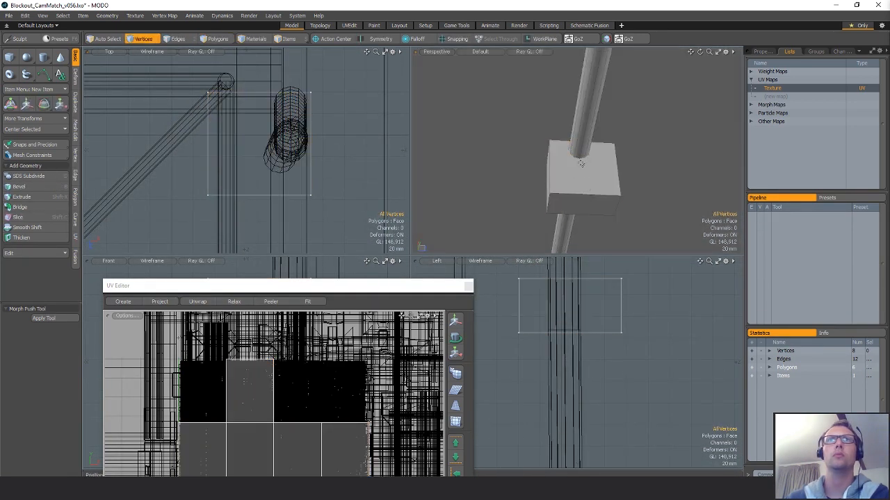
{"action": "key", "text": "3"}
{"action": "key", "text": "w"}
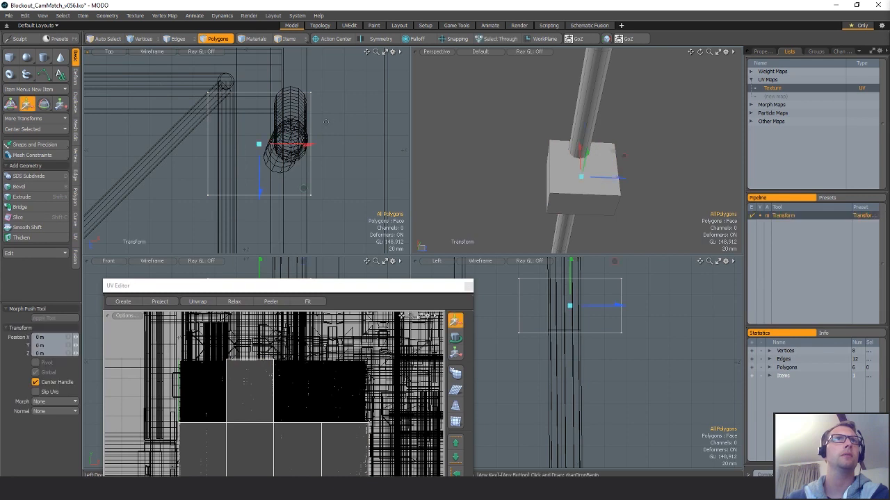
{"action": "left_click_drag", "start_coordinate": [300, 145], "coordinate": [320, 143]}
{"action": "key", "text": "q"}
- Delete the block's wall-side face and move its four front vertices 42.5 mm in X towards the cable
{"action": "mouse_move", "coordinate": [321, 56]}
{"action": "right_mouse_down"}
{"action": "mouse_move", "coordinate": [403, 139]}
{"action": "mouse_move", "coordinate": [323, 236]}
{"action": "right_mouse_up"}
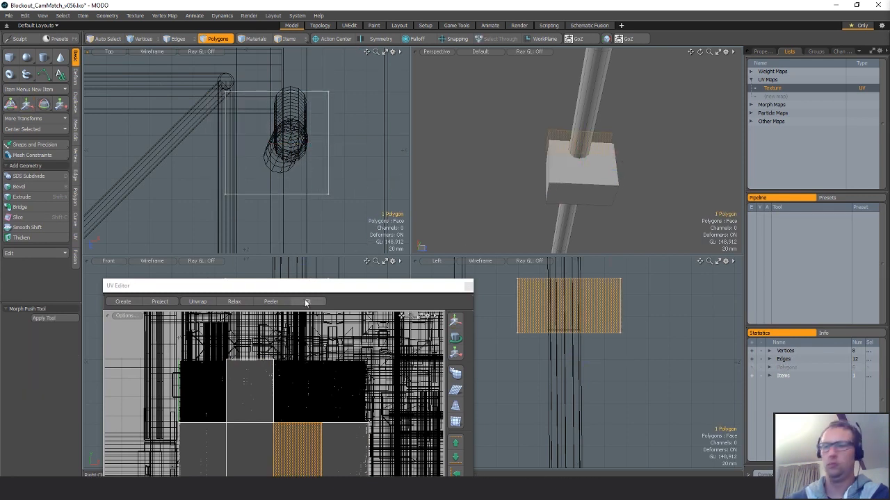
{"action": "key", "text": "Delete"}
{"action": "key", "text": "1"}
{"action": "right_click_drag", "start_coordinate": [211, 71], "coordinate": [251, 211]}
{"action": "key", "text": "w"}
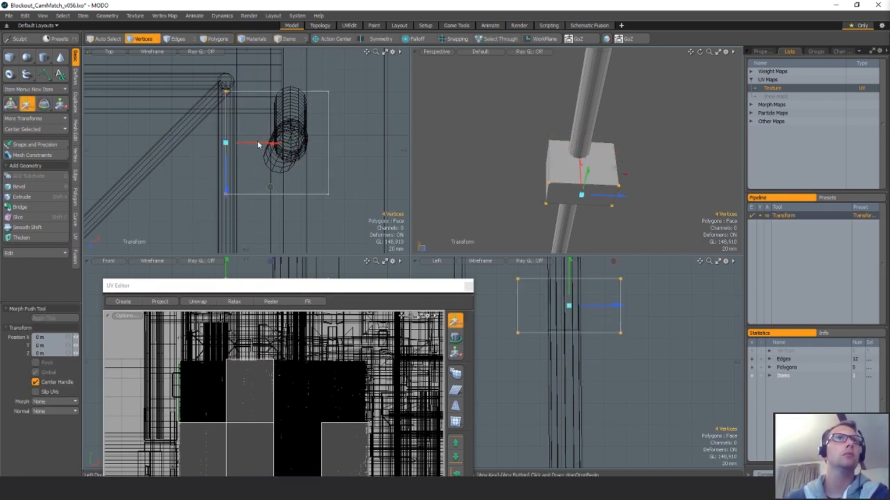
{"action": "mouse_move", "coordinate": [258, 144]}
{"action": "left_mouse_down"}
{"action": "mouse_move", "coordinate": [320, 144]}
{"action": "mouse_move", "coordinate": [303, 143]}
{"action": "left_mouse_up"}
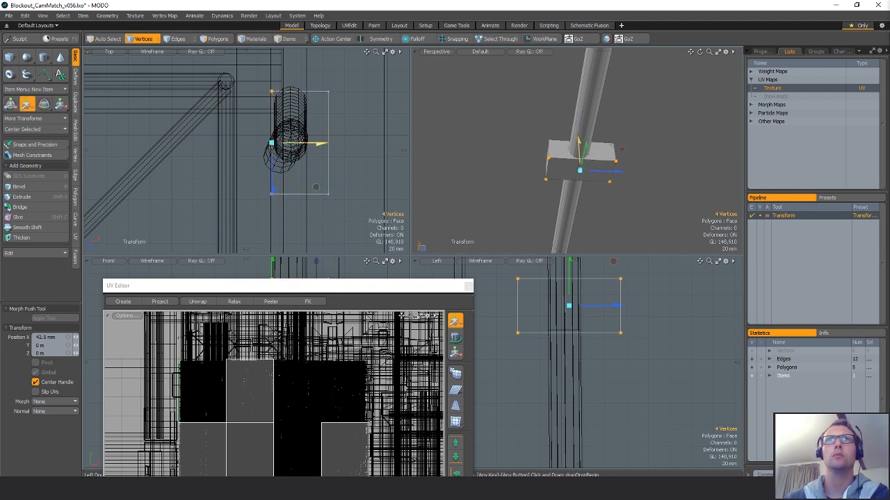
- Divide the block across its width with three evenly spaced loop slices
{"action": "left_click_drag", "start_coordinate": [433, 165], "coordinate": [550, 154], "text": "alt"}
{"action": "key", "text": "space"}
{"action": "key", "text": "space"}
{"action": "key", "text": "space"}
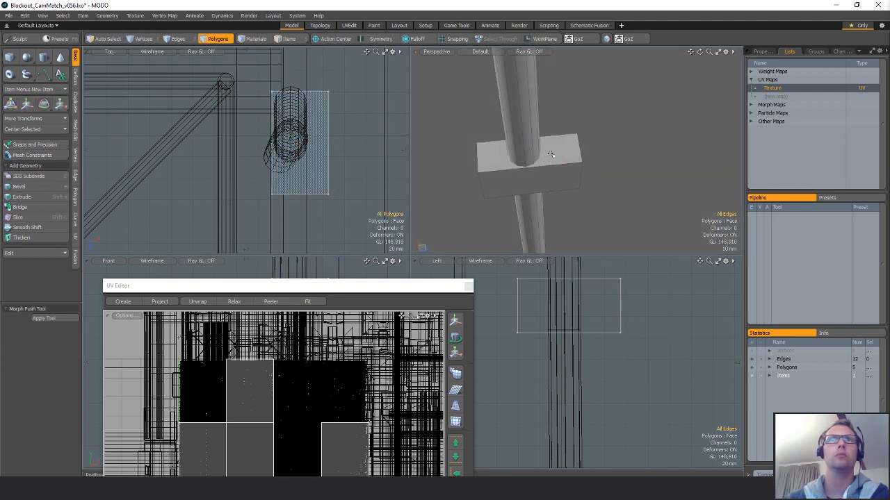
{"action": "left_click", "coordinate": [549, 153]}
{"action": "left_click", "coordinate": [23, 217]}
{"action": "left_click", "coordinate": [310, 144]}
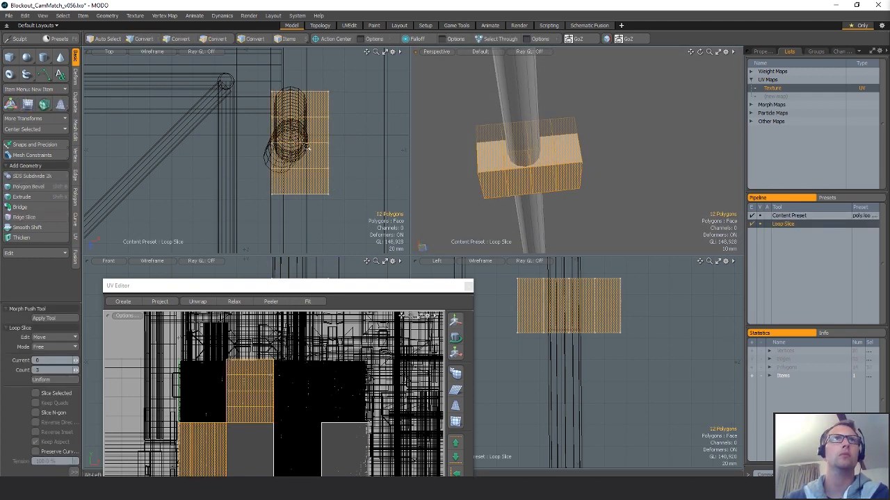
{"action": "left_click_drag", "start_coordinate": [309, 145], "coordinate": [331, 144], "text": "ctrl+alt"}
- Select the vertices of the three slices and scale them closer together along Z around the cable
{"action": "key", "text": "space"}
{"action": "key", "text": "space"}
{"action": "mouse_move", "coordinate": [261, 93]}
{"action": "right_mouse_down"}
{"action": "mouse_move", "coordinate": [313, 193]}
{"action": "mouse_move", "coordinate": [373, 97]}
{"action": "right_mouse_up"}
{"action": "key", "text": "y"}
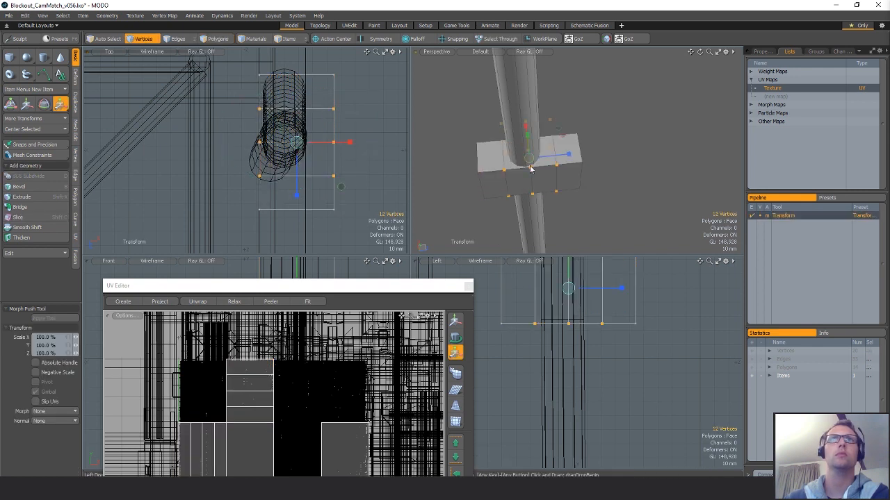
{"action": "left_click_drag", "start_coordinate": [554, 156], "coordinate": [570, 187]}
{"action": "key", "text": "space"}
{"action": "key", "text": "Escape"}
- Pull the block's middle front edge outward and move the two neighbouring front edges slightly inward around the cable
{"action": "key", "text": "w"}
{"action": "key", "text": "2"}
{"action": "left_click", "coordinate": [528, 180]}
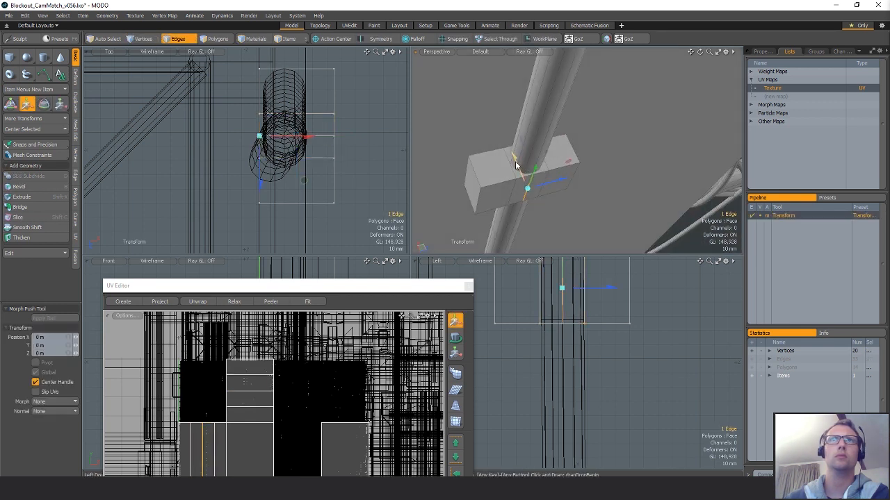
{"action": "mouse_move", "coordinate": [515, 162]}
{"action": "left_mouse_down"}
{"action": "mouse_move", "coordinate": [525, 174]}
{"action": "mouse_move", "coordinate": [517, 149]}
{"action": "left_mouse_up"}
{"action": "key", "text": "space"}
{"action": "left_click", "coordinate": [513, 185]}
{"action": "left_click", "coordinate": [543, 181], "text": "shift"}
{"action": "key", "text": "w"}
{"action": "key", "text": "space"}
- Move the block's two outer front edges back towards the wall to taper the clamp's wings
{"action": "left_click", "coordinate": [574, 173]}
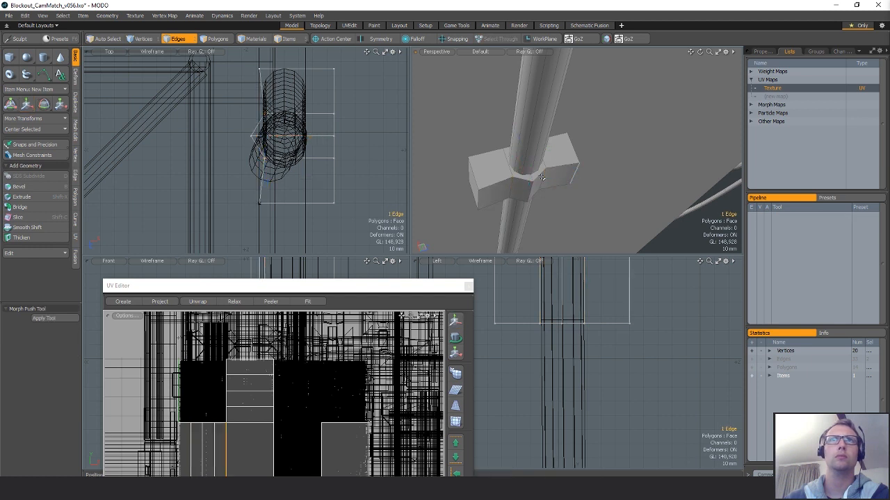
{"action": "left_click", "coordinate": [479, 199], "text": "shift"}
{"action": "key", "text": "w"}
{"action": "left_click_drag", "start_coordinate": [518, 182], "coordinate": [493, 182]}
{"action": "key", "text": "space"}
{"action": "key", "text": "space"}
{"action": "key", "text": "space"}
{"action": "key", "text": "alt+c"}
{"action": "left_click_drag", "start_coordinate": [50, 369], "coordinate": [15, 369]}
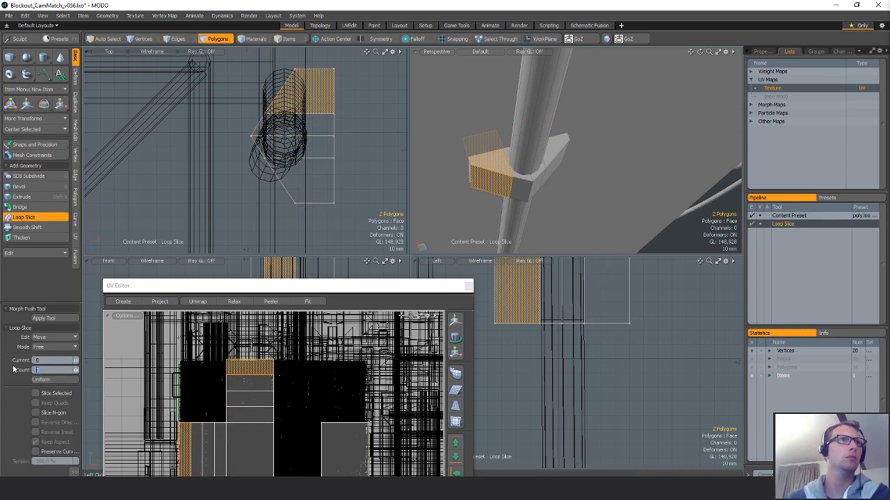
{"action": "type", "text": "4"}
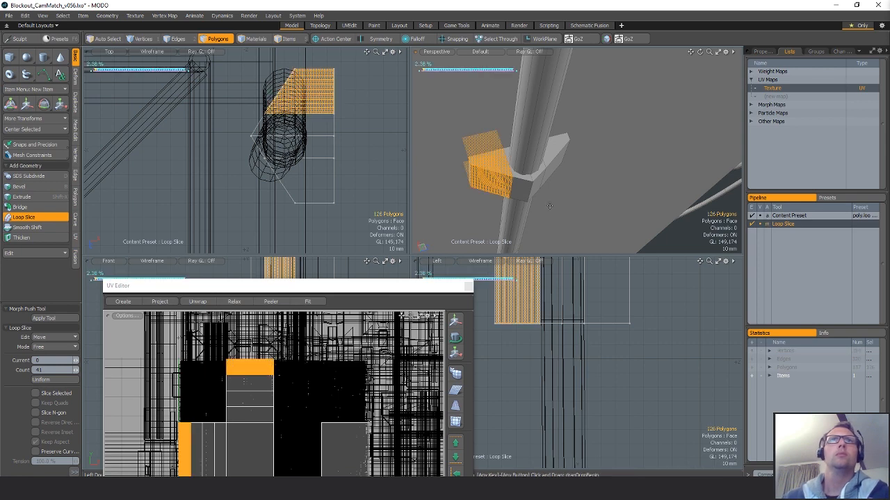
{"action": "type", "text": "q"}
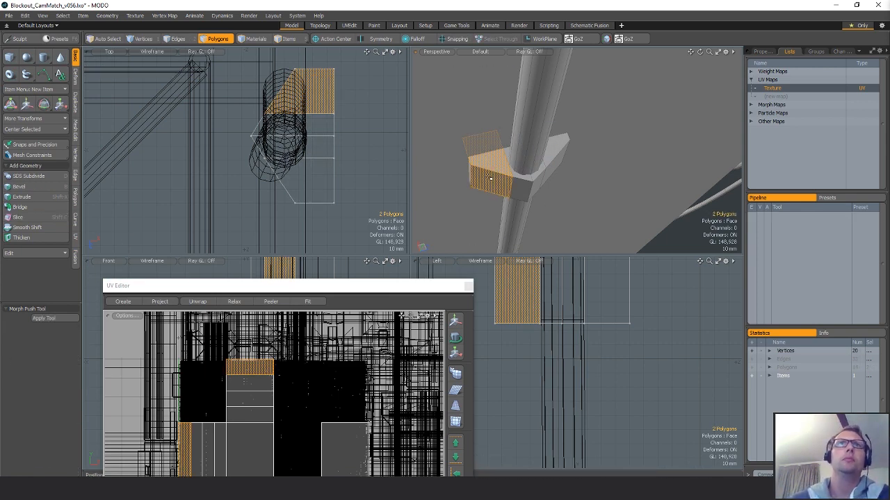
- Add a single loop slice at about the middle of each of the clamp's two tapered wings
{"action": "key", "text": "alt+c"}
{"action": "left_click", "coordinate": [487, 158]}
{"action": "left_click_drag", "start_coordinate": [486, 159], "coordinate": [577, 157], "text": "alt"}
{"action": "key", "text": "ctrl+z"}
{"action": "key", "text": "q"}
{"action": "key", "text": "alt+c"}
{"action": "left_click", "coordinate": [516, 173]}
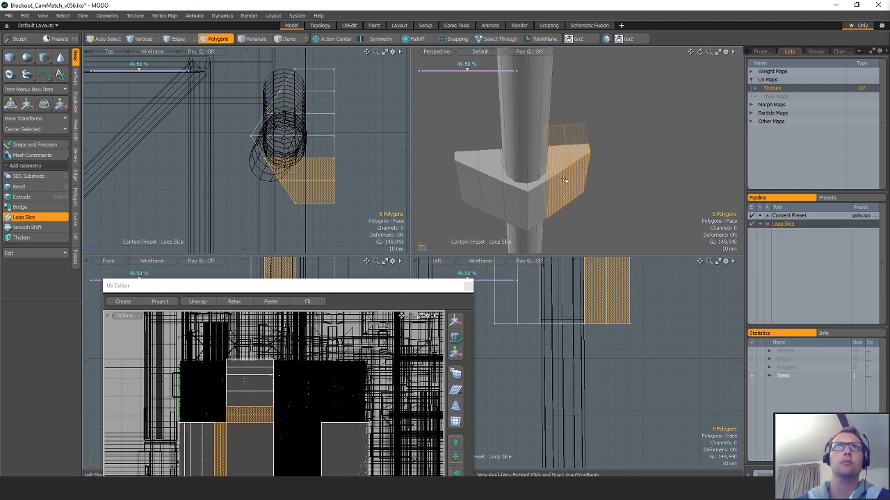
- Select the edge loops of both wing slices and scale them inward until they sit close to the cable
{"action": "key", "text": "2"}
{"action": "double_click", "coordinate": [567, 150]}
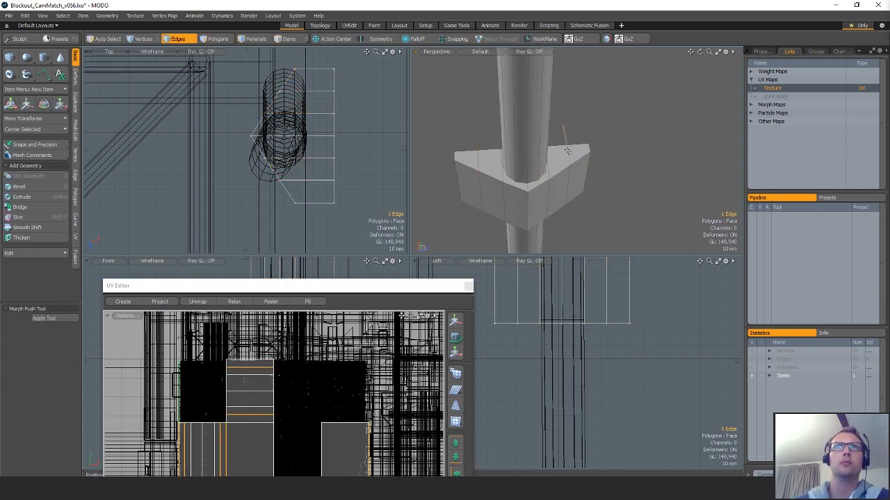
{"action": "double_click", "coordinate": [479, 159], "text": "shift"}
{"action": "key", "text": "r"}
{"action": "left_click_drag", "start_coordinate": [549, 169], "coordinate": [577, 119]}
{"action": "key", "text": "w"}
{"action": "key", "text": "q"}
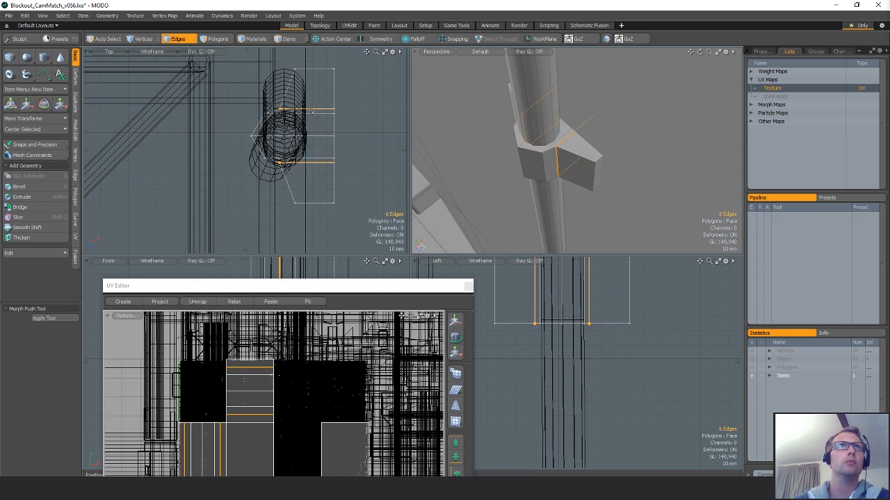
- Reposition the selected edge loops of both wing slices beside the cable with the move and scale transforms
{"action": "key", "text": "shift+Down"}
{"action": "key", "text": "w"}
{"action": "left_click_drag", "start_coordinate": [557, 136], "coordinate": [565, 169]}
{"action": "key", "text": "r"}
{"action": "key", "text": "space"}
{"action": "key", "text": "space"}
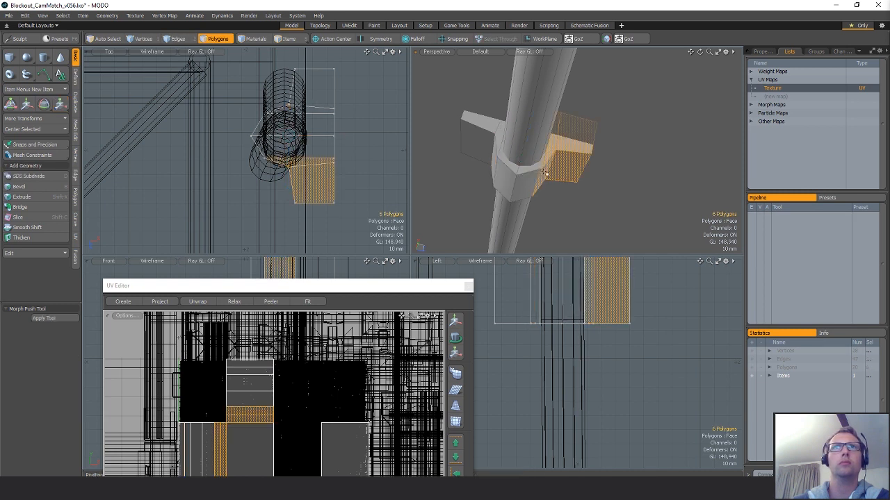
- Select the two narrow side faces where the clamp's ring meets the wings and scale them slightly outward
{"action": "left_click", "coordinate": [492, 163], "text": "shift"}
{"action": "key", "text": "r"}
{"action": "left_click_drag", "start_coordinate": [550, 179], "coordinate": [564, 180]}
{"action": "key", "text": "space"}
{"action": "left_click_drag", "start_coordinate": [607, 202], "coordinate": [569, 223], "text": "alt"}
{"action": "key", "text": "r"}
{"action": "key", "text": "space"}
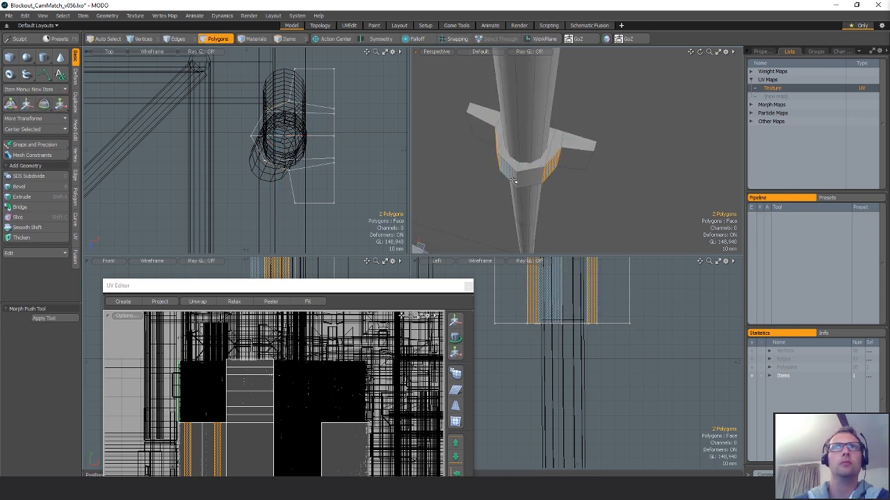
- Move the clamp's middle front edge 1 mm along X towards the cable
{"action": "key", "text": "2"}
{"action": "left_click", "coordinate": [516, 180]}
{"action": "key", "text": "w"}
{"action": "left_click_drag", "start_coordinate": [524, 162], "coordinate": [526, 157]}
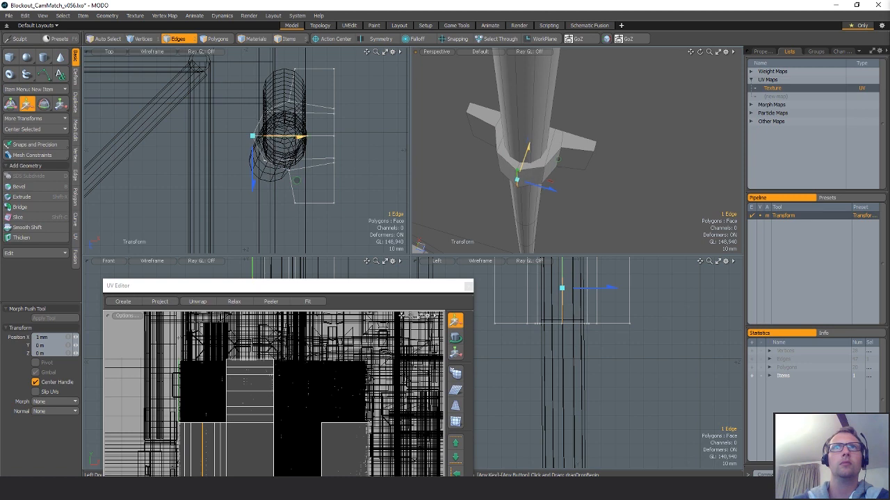
{"action": "key", "text": "space"}
- Select the outer end faces of both clamp wings and scale them down so the wings taper in height
{"action": "left_click_drag", "start_coordinate": [600, 171], "coordinate": [557, 175], "text": "alt"}
{"action": "key", "text": "3"}
{"action": "left_click", "coordinate": [597, 170]}
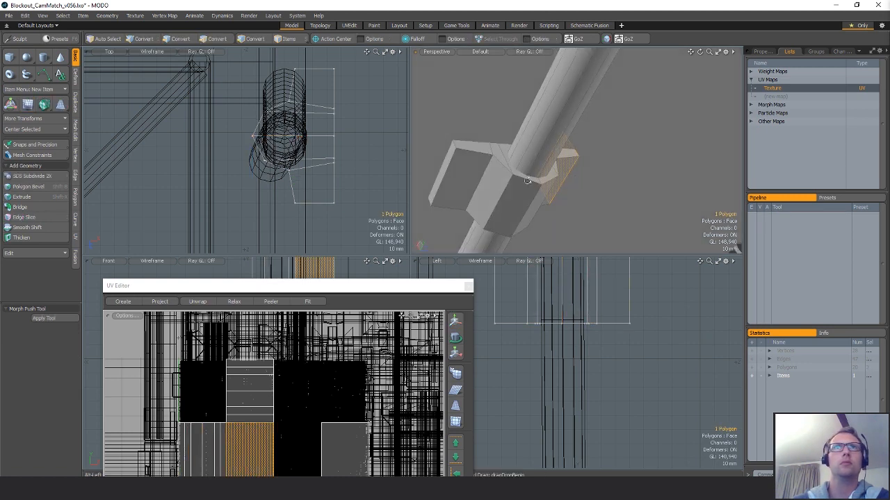
{"action": "left_click", "coordinate": [454, 154], "text": "shift"}
{"action": "left_click_drag", "start_coordinate": [455, 154], "coordinate": [375, 142], "text": "alt"}
{"action": "key", "text": "r"}
{"action": "left_click_drag", "start_coordinate": [571, 160], "coordinate": [548, 136]}
{"action": "scroll", "coordinate": [560, 139], "scroll_direction": "down", "scroll_amount": 4}
{"action": "key", "text": "space"}
{"action": "key", "text": "r"}
{"action": "key", "text": "space"}
- Examine the clamp's shape on the cable from different angles and against the surrounding truss
{"action": "left_click", "coordinate": [627, 156]}
{"action": "left_click_drag", "start_coordinate": [628, 156], "coordinate": [643, 137], "text": "alt"}
{"action": "left_click", "coordinate": [572, 158]}
{"action": "double_click", "coordinate": [567, 161]}
{"action": "left_click_drag", "start_coordinate": [566, 161], "coordinate": [602, 210], "text": "alt"}
{"action": "scroll", "coordinate": [602, 135], "scroll_direction": "down", "scroll_amount": 4}
{"action": "key", "text": "space"}
{"action": "key", "text": "space"}
{"action": "scroll", "coordinate": [351, 89], "scroll_direction": "down", "scroll_amount": 3}
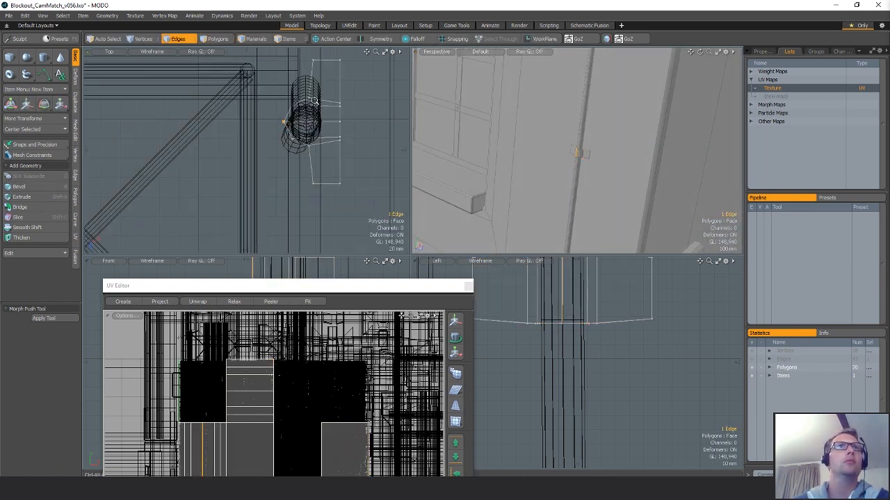
- Select all of the clamp's rear edges and move them slightly towards the cable along X
{"action": "mouse_move", "coordinate": [332, 57]}
{"action": "right_mouse_down"}
{"action": "mouse_move", "coordinate": [327, 244]}
{"action": "mouse_move", "coordinate": [327, 233]}
{"action": "right_mouse_up"}
{"action": "key", "text": "w"}
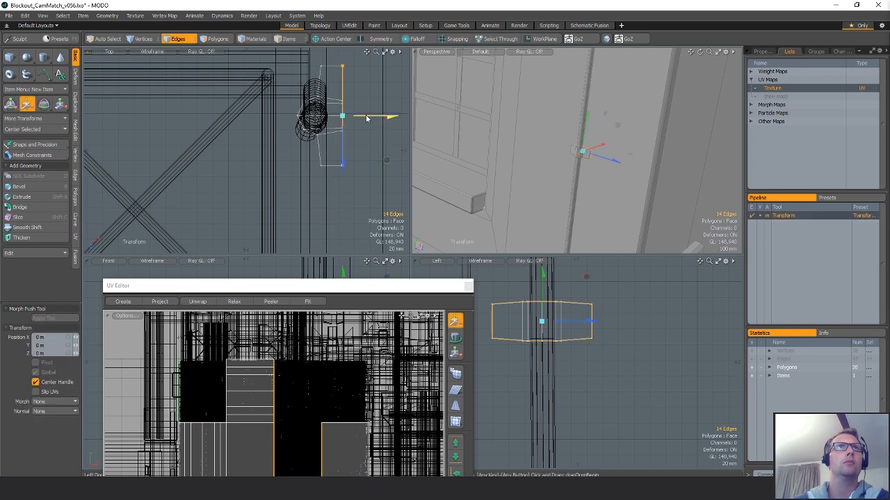
{"action": "left_click_drag", "start_coordinate": [369, 118], "coordinate": [365, 118]}
{"action": "key", "text": "space"}
{"action": "left_click", "coordinate": [379, 84]}
- Select all of the clamp's polygons and bring their UVs into view in the UV Editor
{"action": "left_click_drag", "start_coordinate": [634, 111], "coordinate": [598, 164], "text": "alt"}
{"action": "scroll", "coordinate": [554, 135], "scroll_direction": "up", "scroll_amount": 3}
{"action": "key", "text": "space"}
{"action": "double_click", "coordinate": [556, 137]}
{"action": "scroll", "coordinate": [552, 142], "scroll_direction": "up", "scroll_amount": 3}
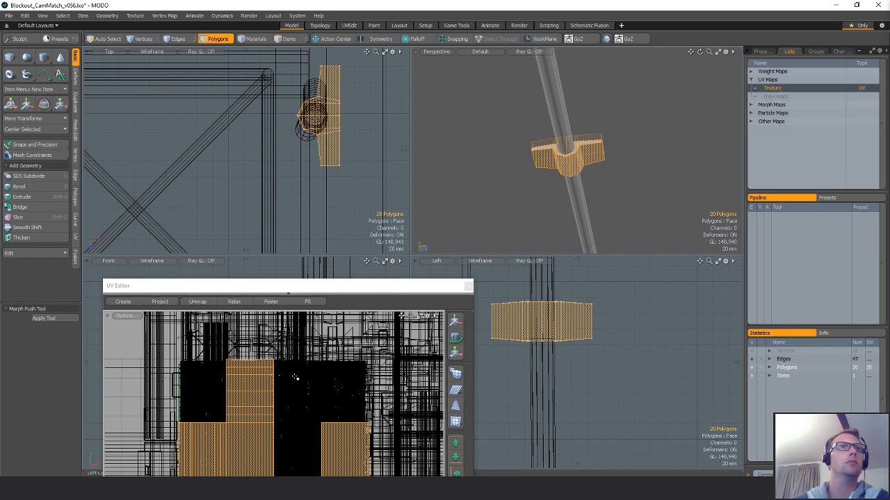
{"action": "left_click_drag", "start_coordinate": [296, 377], "coordinate": [327, 166], "text": "alt"}
{"action": "left_click_drag", "start_coordinate": [351, 292], "coordinate": [315, 289], "text": "ctrl+alt"}
{"action": "scroll", "coordinate": [315, 289], "scroll_direction": "down", "scroll_amount": 2}
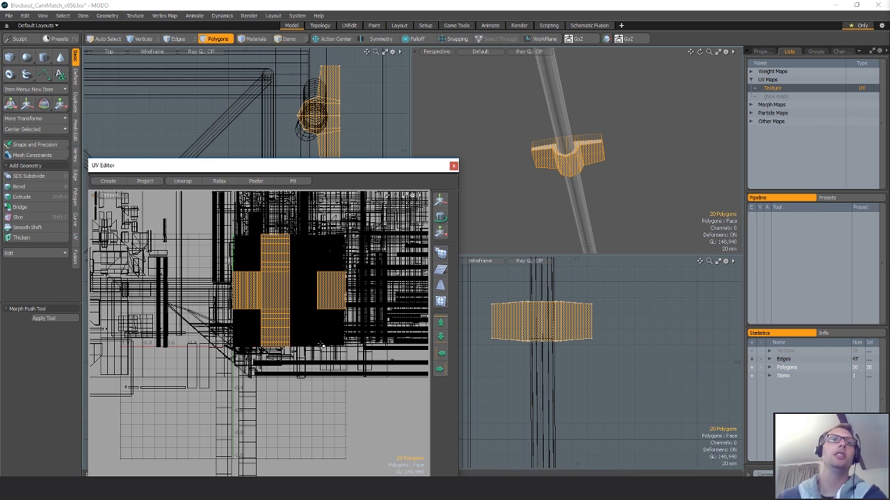
- Try an Atlas UV projection on the clamp's polygons, then undo it
{"action": "left_click", "coordinate": [75, 236]}
{"action": "left_click", "coordinate": [24, 63]}
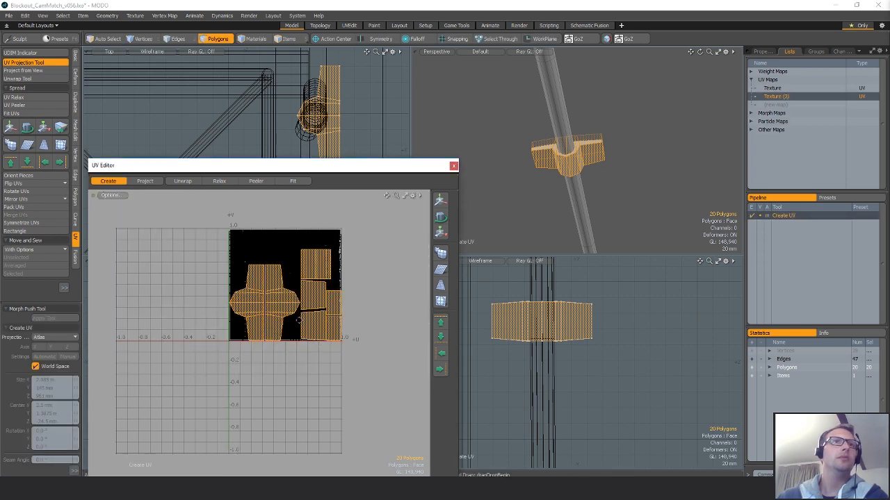
{"action": "middle_click_drag", "start_coordinate": [295, 343], "coordinate": [235, 381]}
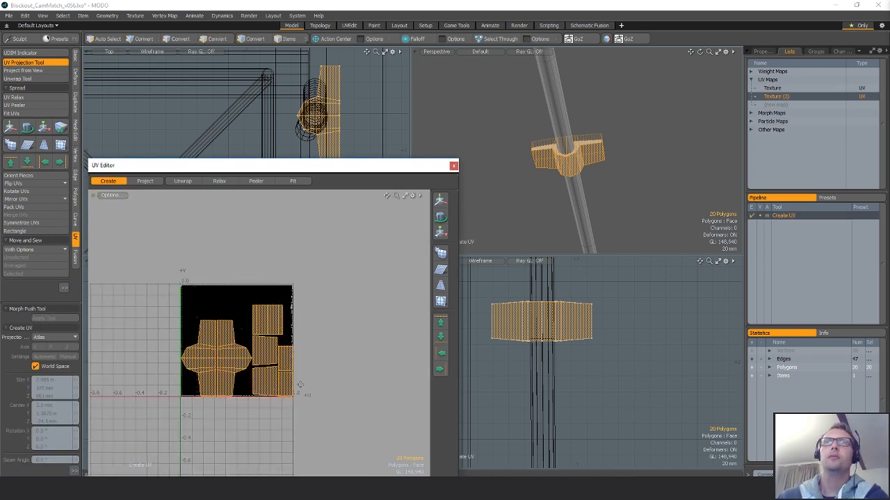
{"action": "key", "text": "ctrl+z"}
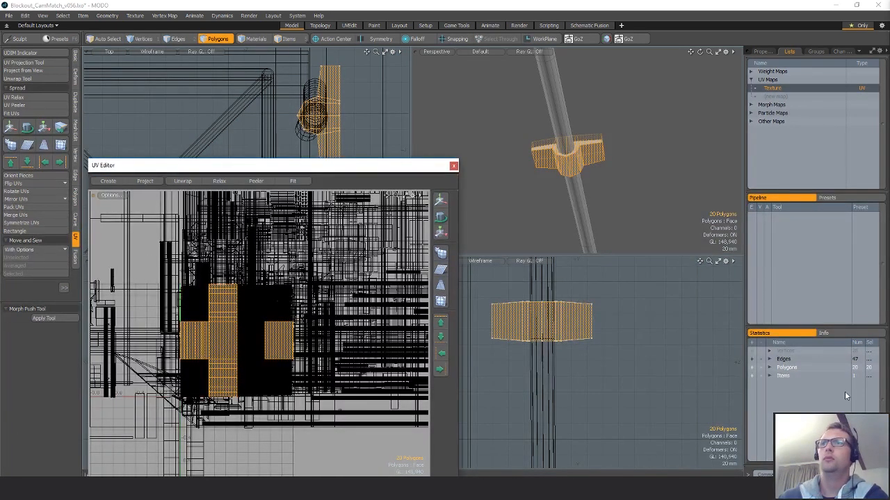
{"action": "key", "text": "1"}
{"action": "scroll", "coordinate": [347, 313], "scroll_direction": "down", "scroll_amount": 4}
{"action": "left_click_drag", "start_coordinate": [347, 312], "coordinate": [296, 302], "text": "alt"}
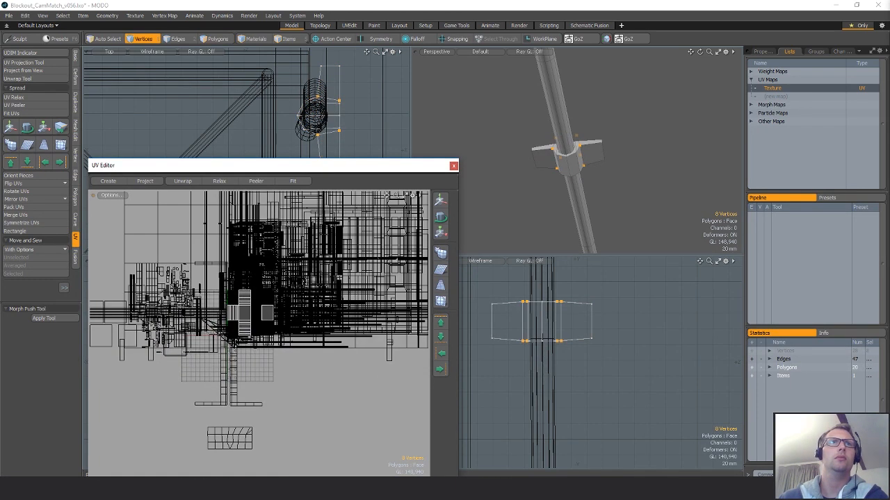
{"action": "key", "text": "w"}
{"action": "key", "text": "Escape"}
{"action": "key", "text": "Escape"}
{"action": "key", "text": "w"}
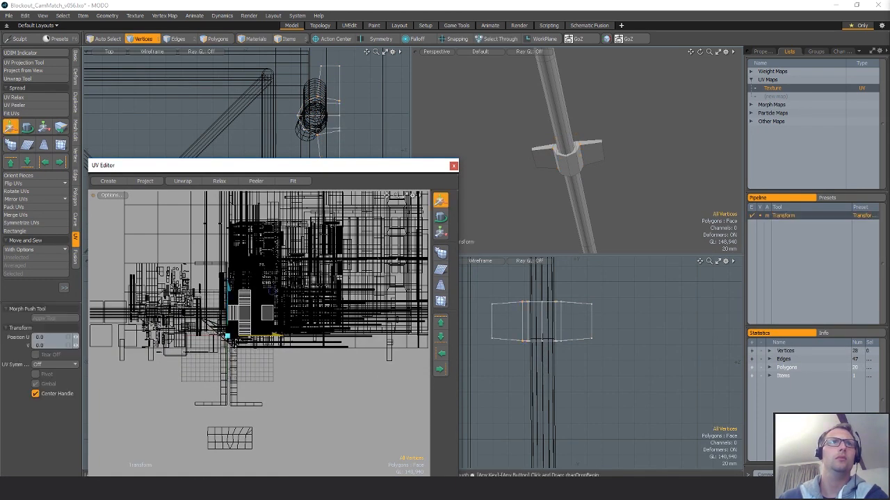
{"action": "key", "text": "space"}
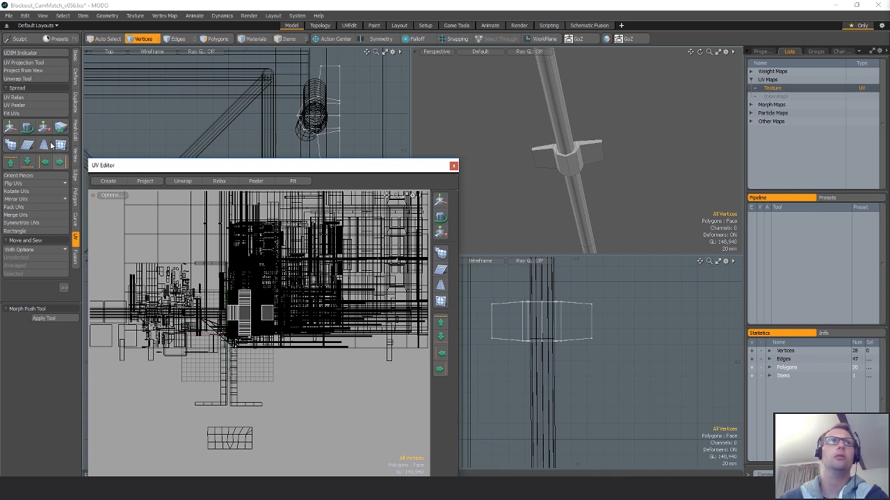
- Project new UVs onto the clamp with the UV Projection Tool and move them 2.12 in U and 0.1 in V
{"action": "left_click", "coordinate": [31, 62]}
{"action": "key", "text": "space"}
{"action": "key", "text": "space"}
{"action": "key", "text": "space"}
{"action": "left_click_drag", "start_coordinate": [299, 287], "coordinate": [363, 271], "text": "alt"}
{"action": "key", "text": "w"}
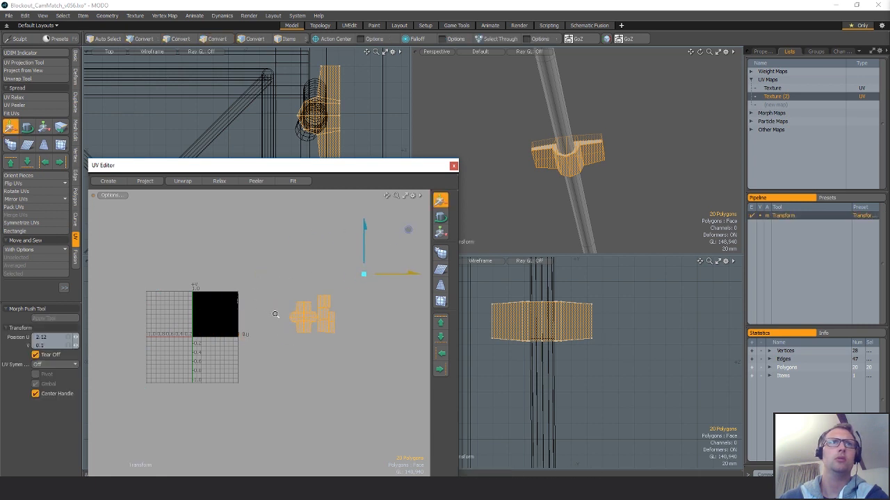
- Select the UV island of the clamp's top faces and move it -0.76 in U and 0.325 in V
{"action": "scroll", "coordinate": [276, 317], "scroll_direction": "up", "scroll_amount": 3}
{"action": "left_click_drag", "start_coordinate": [350, 309], "coordinate": [197, 250], "text": "alt"}
{"action": "key", "text": "space"}
{"action": "double_click", "coordinate": [249, 287]}
{"action": "key", "text": "w"}
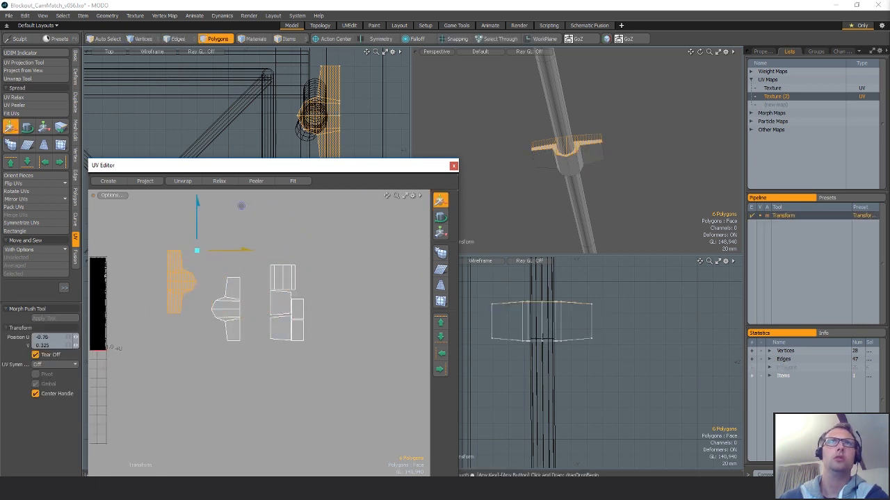
- Finish the UV move and check which bracket faces the remaining strip and end-cap UV islands cover
{"action": "key", "text": "space"}
{"action": "double_click", "coordinate": [286, 276]}
{"action": "mouse_move", "coordinate": [583, 154]}
{"action": "left_mouse_down", "text": "alt"}
{"action": "mouse_move", "coordinate": [596, 151]}
{"action": "mouse_move", "coordinate": [584, 162]}
{"action": "left_mouse_up", "text": "alt"}
{"action": "scroll", "coordinate": [602, 157], "scroll_direction": "up", "scroll_amount": 3}
{"action": "double_click", "coordinate": [299, 311]}
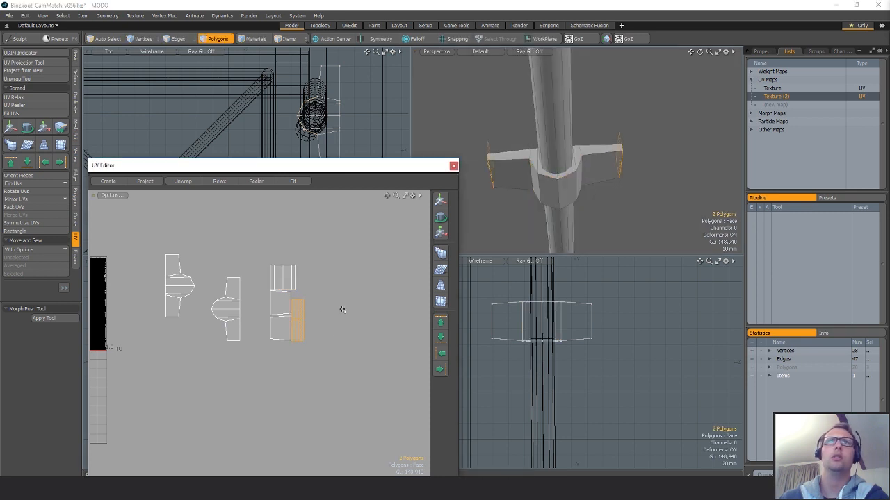
{"action": "scroll", "coordinate": [353, 307], "scroll_direction": "down", "scroll_amount": 2}
- Select all the bracket's polygons and copy their UVs from the Texture (2) map into the Texture map
{"action": "key", "text": "1"}
{"action": "key", "text": "3"}
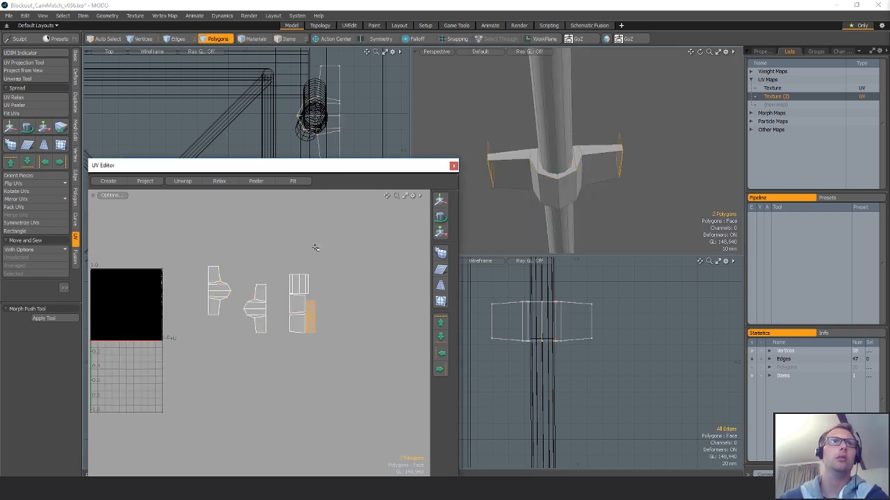
{"action": "key", "text": "bracketright"}
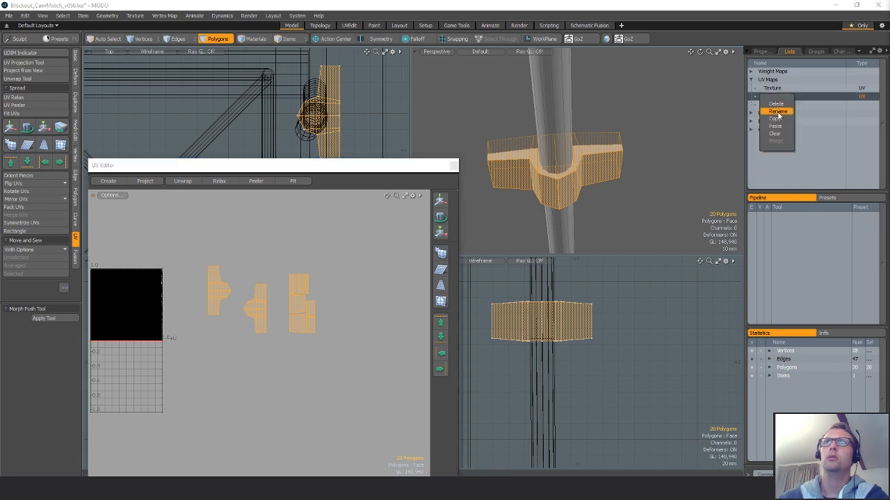
{"action": "left_click", "coordinate": [773, 88]}
{"action": "right_click", "coordinate": [775, 91]}
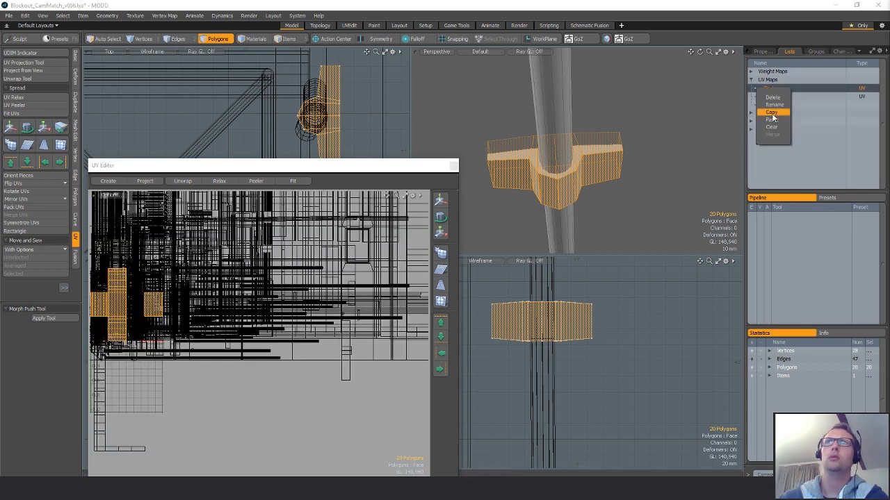
{"action": "left_click", "coordinate": [772, 120]}
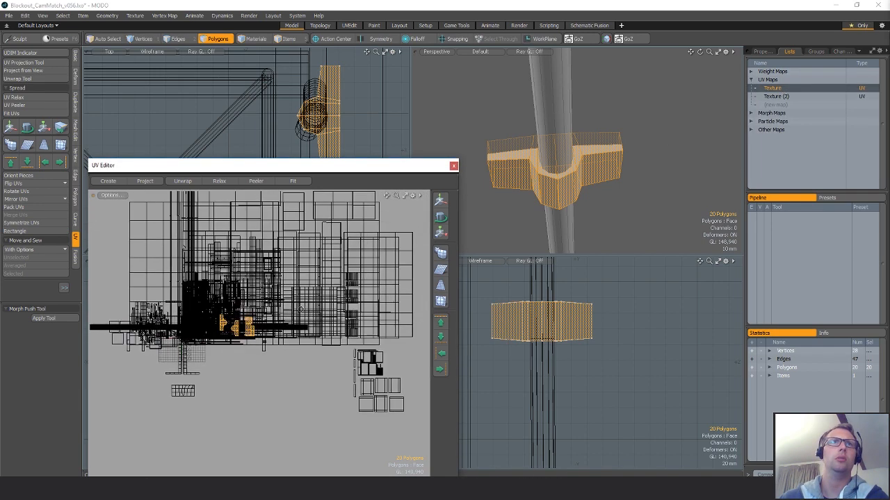
- Scale and move the bracket's UV islands into the empty area below the main UV layout
{"action": "key", "text": "y"}
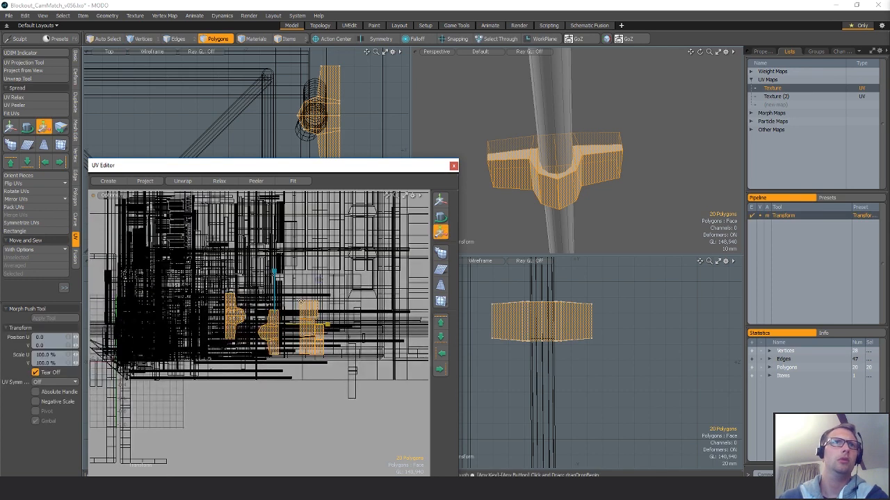
{"action": "left_click_drag", "start_coordinate": [316, 281], "coordinate": [287, 309]}
{"action": "key", "text": "w"}
{"action": "left_click_drag", "start_coordinate": [333, 259], "coordinate": [299, 295]}
{"action": "key", "text": "r"}
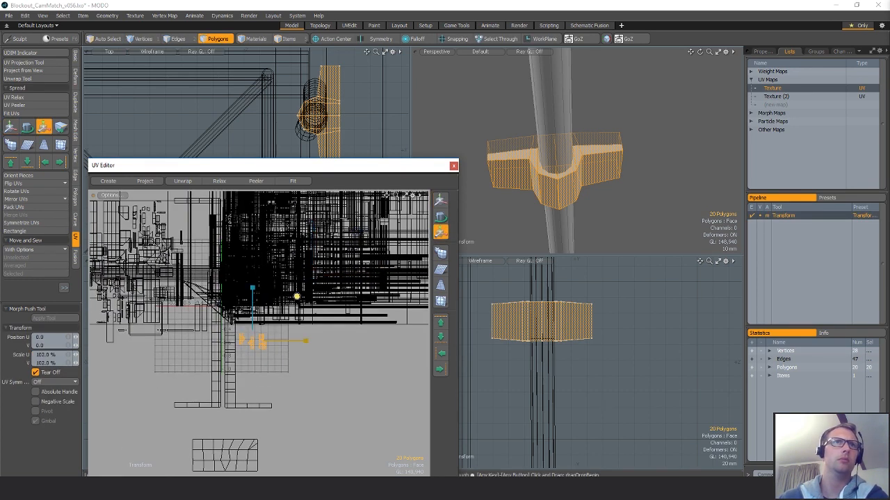
{"action": "key", "text": "Escape"}
{"action": "key", "text": "Escape"}
{"action": "scroll", "coordinate": [356, 299], "scroll_direction": "down", "scroll_amount": 2}
- Duplicate the whole bracket and move the copy about 210 mm down the wire
{"action": "double_click", "coordinate": [548, 192]}
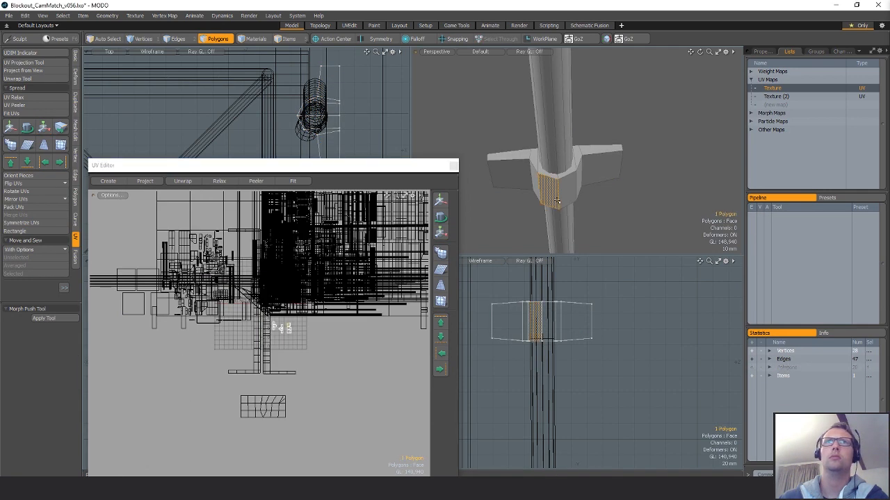
{"action": "scroll", "coordinate": [608, 208], "scroll_direction": "down", "scroll_amount": 6}
{"action": "scroll", "coordinate": [610, 234], "scroll_direction": "down", "scroll_amount": 3}
{"action": "left_click_drag", "start_coordinate": [611, 234], "coordinate": [595, 169], "text": "alt"}
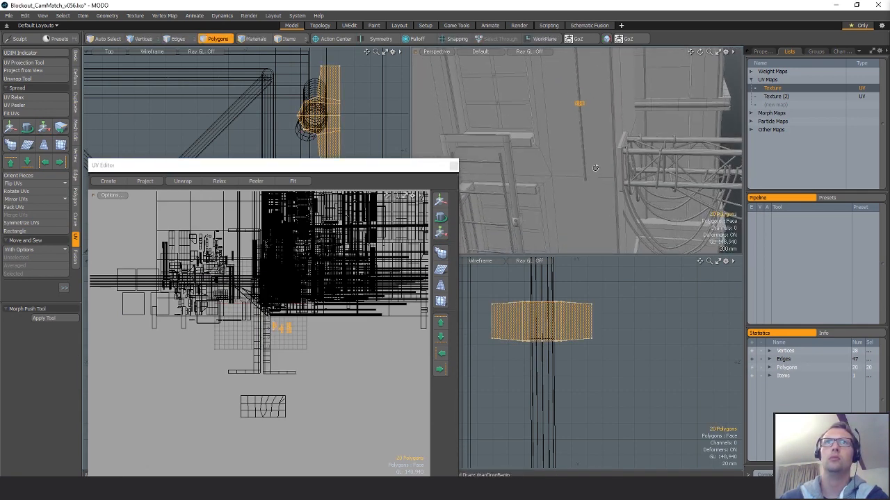
{"action": "key", "text": "w"}
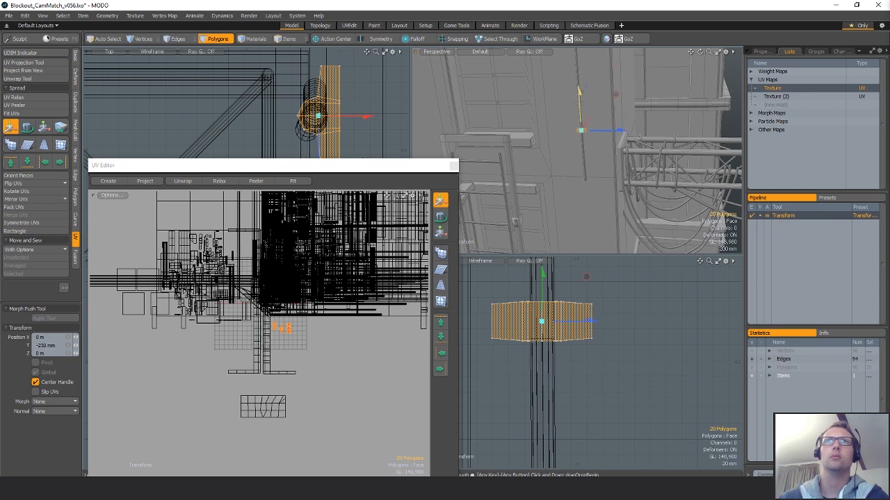
{"action": "left_click_drag", "start_coordinate": [580, 97], "coordinate": [595, 129]}
- Rotate the copied bracket about -1.5° around the X axis
{"action": "key", "text": "shift+a"}
{"action": "left_click_drag", "start_coordinate": [636, 155], "coordinate": [600, 110], "text": "ctrl+alt"}
{"action": "key", "text": "e"}
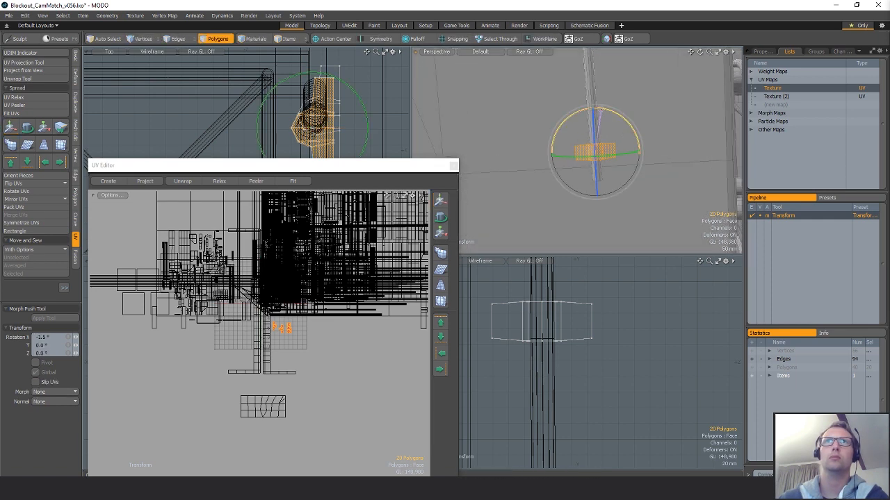
{"action": "key", "text": "q"}
- Move the original bracket about 1.31 m up the wire
{"action": "left_click_drag", "start_coordinate": [643, 144], "coordinate": [601, 167], "text": "ctrl+alt"}
{"action": "key", "text": "w"}
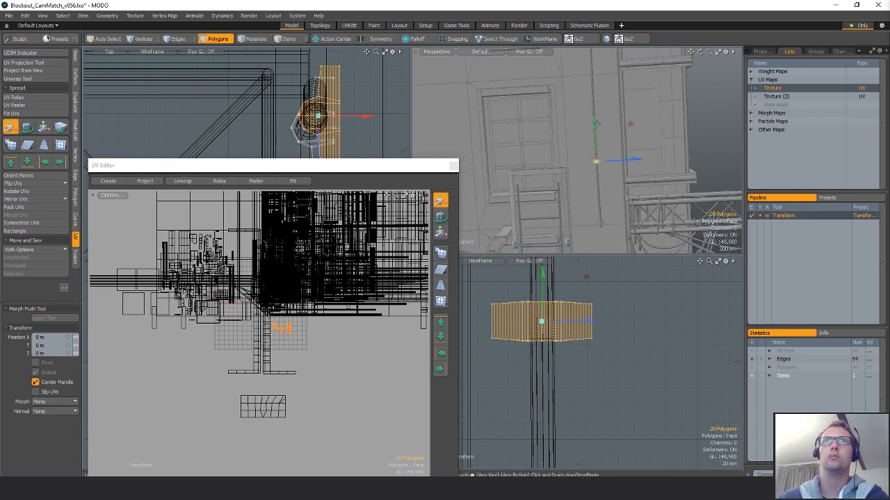
{"action": "left_click_drag", "start_coordinate": [599, 118], "coordinate": [618, 151]}
{"action": "key", "text": "ctrl+z"}
{"action": "key", "text": "shift+a"}
{"action": "scroll", "coordinate": [669, 187], "scroll_direction": "down", "scroll_amount": 5}
{"action": "left_click_drag", "start_coordinate": [670, 187], "coordinate": [643, 199], "text": "alt"}
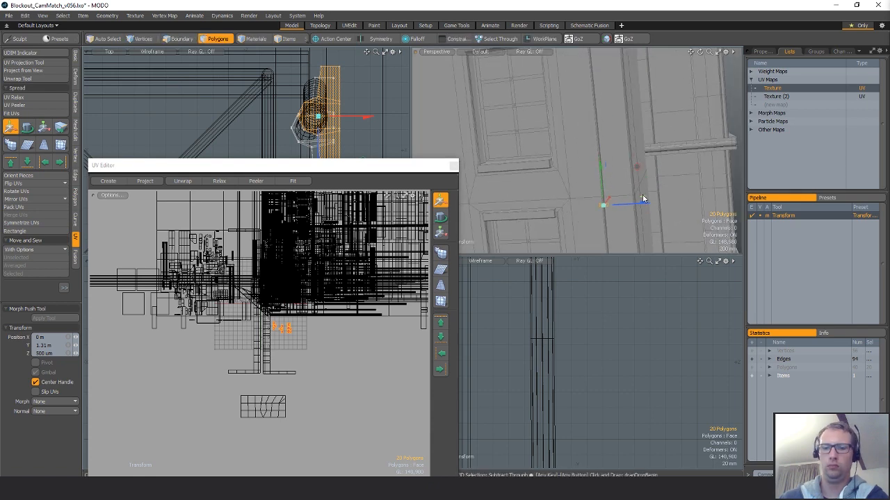
- Add a third bracket copy and move it about 2.96 m up the wire, offsetting it about -13 mm in Z
{"action": "left_click_drag", "start_coordinate": [593, 86], "coordinate": [593, 86]}
{"action": "scroll", "coordinate": [593, 86], "scroll_direction": "down", "scroll_amount": 3}
{"action": "left_click_drag", "start_coordinate": [593, 89], "coordinate": [602, 154], "text": "alt+shift"}
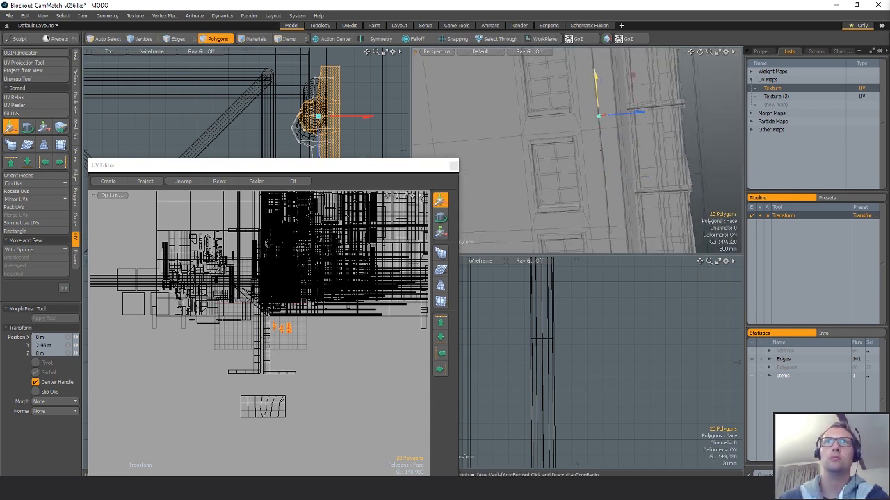
{"action": "mouse_move", "coordinate": [596, 107]}
{"action": "left_mouse_down", "text": "alt"}
{"action": "mouse_move", "coordinate": [631, 187]}
{"action": "mouse_move", "coordinate": [598, 186]}
{"action": "mouse_move", "coordinate": [598, 103]}
{"action": "left_mouse_up", "text": "alt"}
{"action": "key", "text": "shift+a"}
{"action": "scroll", "coordinate": [557, 177], "scroll_direction": "down", "scroll_amount": 6}
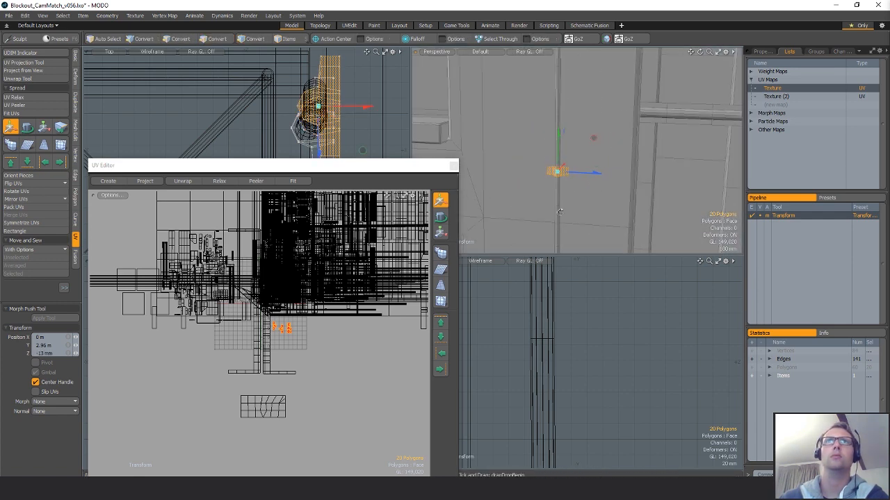
- Paste a fourth bracket and move it about 2.03 m up to the wire's end, offset about -18.5 mm in Z
{"action": "left_click_drag", "start_coordinate": [559, 212], "coordinate": [562, 187], "text": "alt"}
{"action": "scroll", "coordinate": [564, 132], "scroll_direction": "down", "scroll_amount": 3}
{"action": "key", "text": "ctrl+c"}
{"action": "key", "text": "ctrl+v"}
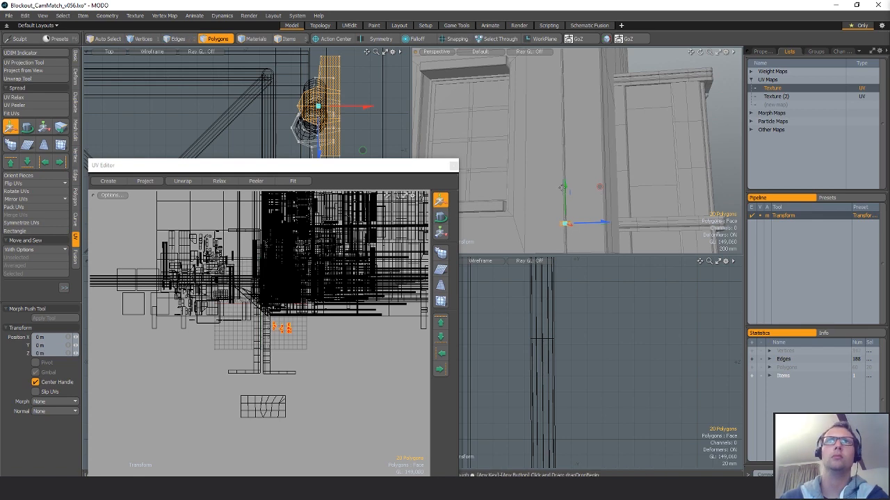
{"action": "left_click_drag", "start_coordinate": [564, 57], "coordinate": [574, 39]}
{"action": "scroll", "coordinate": [568, 94], "scroll_direction": "down", "scroll_amount": 3}
{"action": "left_click_drag", "start_coordinate": [562, 94], "coordinate": [591, 121], "text": "alt+shift"}
{"action": "key", "text": "shift+a"}
{"action": "scroll", "coordinate": [554, 190], "scroll_direction": "down", "scroll_amount": 8}
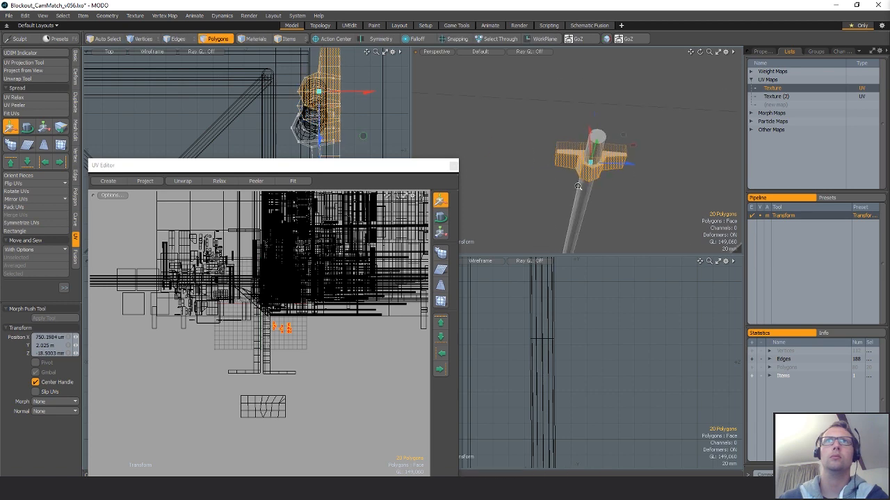
{"action": "key", "text": "space"}
- Separate two brackets' overlapping UV islands by placing one set above and the other below the shared stack
{"action": "left_click_drag", "start_coordinate": [554, 189], "coordinate": [555, 205], "text": "alt+shift"}
{"action": "left_click_drag", "start_coordinate": [276, 330], "coordinate": [344, 313], "text": "ctrl+alt"}
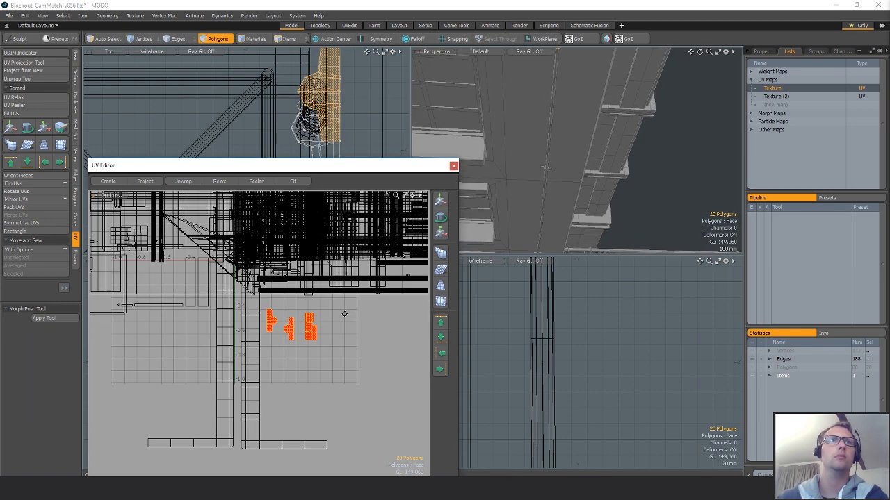
{"action": "key", "text": "w"}
{"action": "mouse_move", "coordinate": [345, 254]}
{"action": "left_mouse_down"}
{"action": "mouse_move", "coordinate": [340, 279]}
{"action": "mouse_move", "coordinate": [351, 290]}
{"action": "mouse_move", "coordinate": [355, 258]}
{"action": "mouse_move", "coordinate": [345, 247]}
{"action": "left_mouse_up"}
{"action": "key", "text": "space"}
{"action": "double_click", "coordinate": [545, 169]}
{"action": "key", "text": "w"}
{"action": "key", "text": "space"}
- Select a third bracket and move its UV islands to the right of the remaining stack
{"action": "left_click_drag", "start_coordinate": [528, 226], "coordinate": [532, 194], "text": "alt+shift"}
{"action": "double_click", "coordinate": [540, 231]}
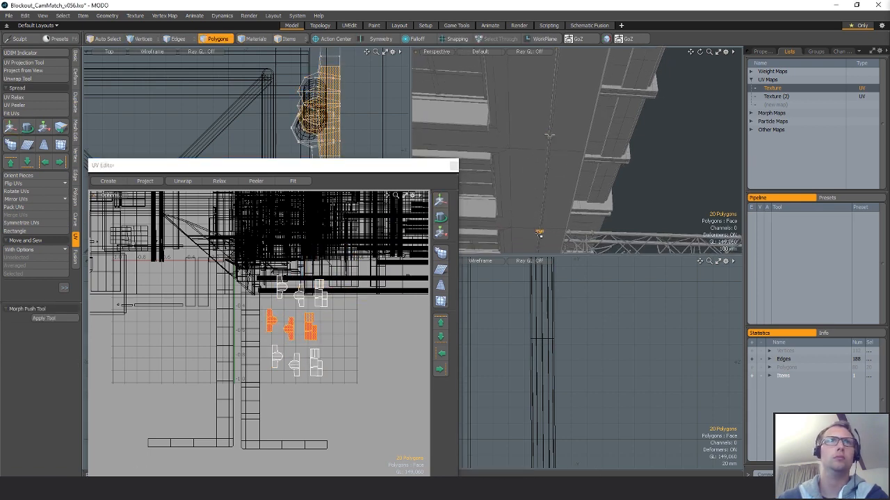
{"action": "key", "text": "w"}
{"action": "left_click_drag", "start_coordinate": [319, 273], "coordinate": [377, 276]}
{"action": "key", "text": "space"}
{"action": "key", "text": "Escape"}
{"action": "scroll", "coordinate": [298, 286], "scroll_direction": "down", "scroll_amount": 2}
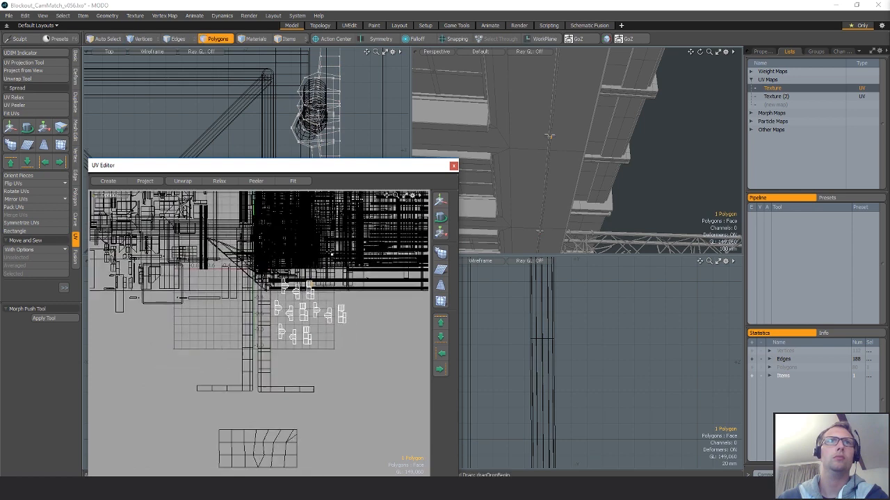
- Cut the four brackets from their mesh and paste them into the Wire_Length_A mesh
{"action": "left_click_drag", "start_coordinate": [299, 287], "coordinate": [281, 302], "text": "alt+shift"}
{"action": "left_click_drag", "start_coordinate": [528, 196], "coordinate": [605, 178], "text": "alt"}
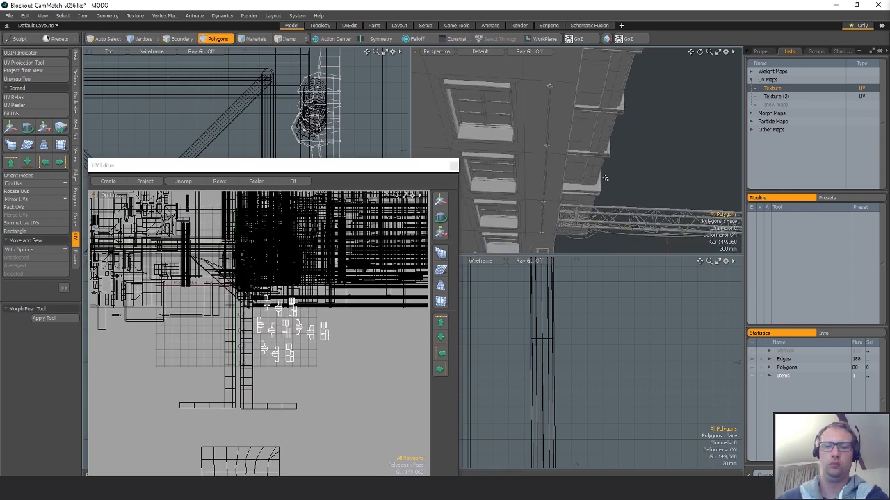
{"action": "key", "text": "ctrl+x"}
{"action": "key", "text": "5"}
{"action": "left_click", "coordinate": [547, 139]}
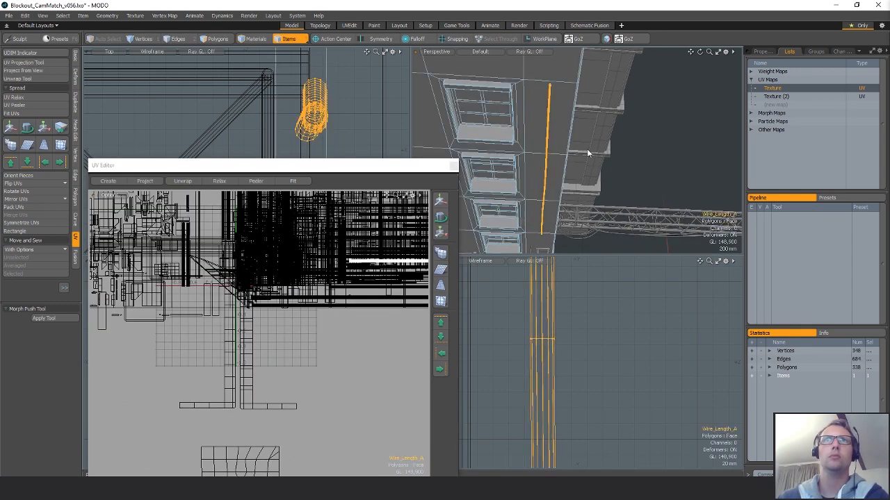
{"action": "key", "text": "3"}
{"action": "key", "text": "ctrl+v"}
{"action": "left_click_drag", "start_coordinate": [566, 132], "coordinate": [577, 120], "text": "alt"}
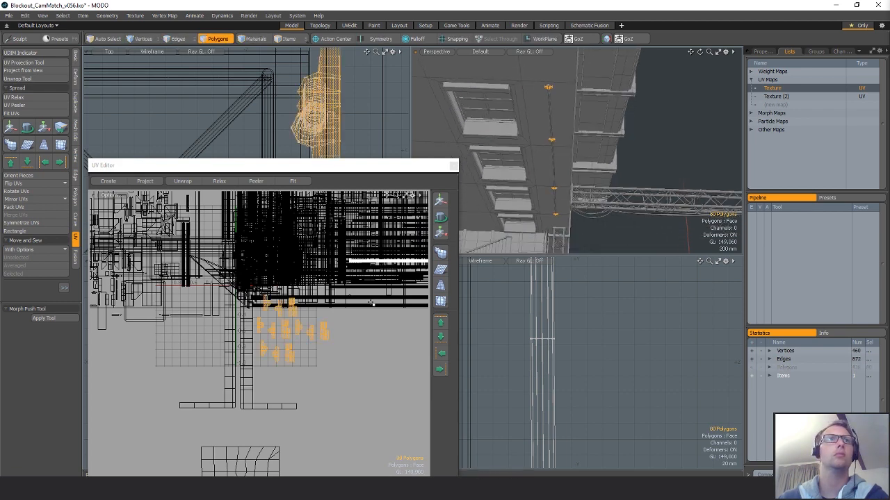
- Select the UV islands of all four brackets and scale them down slightly
{"action": "left_click_drag", "start_coordinate": [372, 303], "coordinate": [319, 330], "text": "alt+shift"}
{"action": "key", "text": "Escape"}
{"action": "scroll", "coordinate": [346, 310], "scroll_direction": "down", "scroll_amount": 1}
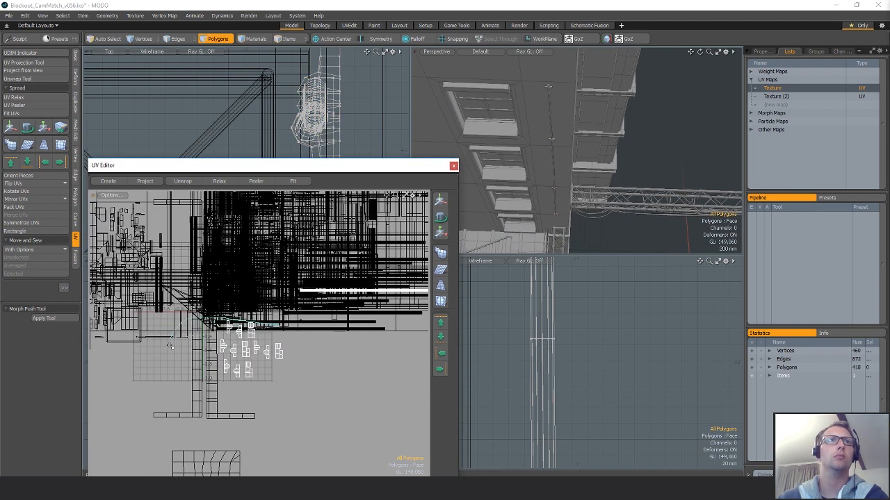
{"action": "right_click_drag", "start_coordinate": [171, 345], "coordinate": [306, 379]}
{"action": "key", "text": "r"}
{"action": "left_click_drag", "start_coordinate": [299, 302], "coordinate": [279, 306]}
{"action": "key", "text": "Escape"}
{"action": "key", "text": "Escape"}
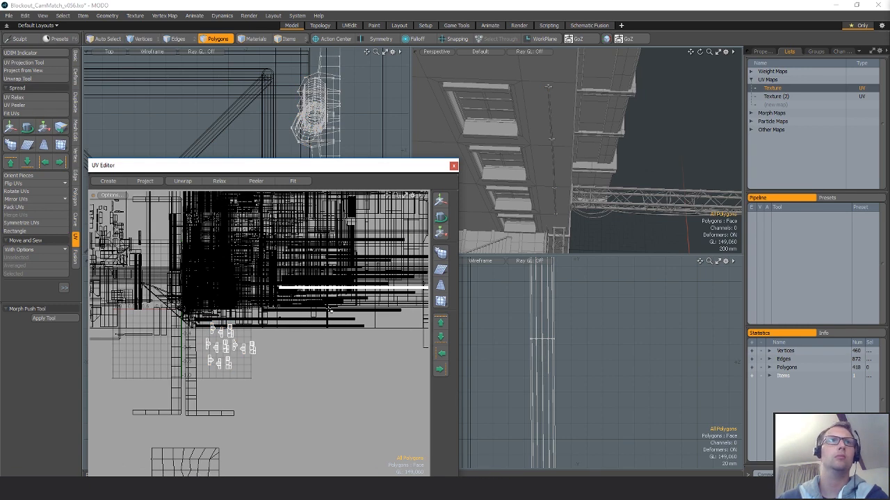
- Select all wire and bracket polygons and copy their UVs from the Texture map into Texture (2)
{"action": "scroll", "coordinate": [306, 313], "scroll_direction": "down", "scroll_amount": 4}
{"action": "right_click_drag", "start_coordinate": [398, 227], "coordinate": [423, 264]}
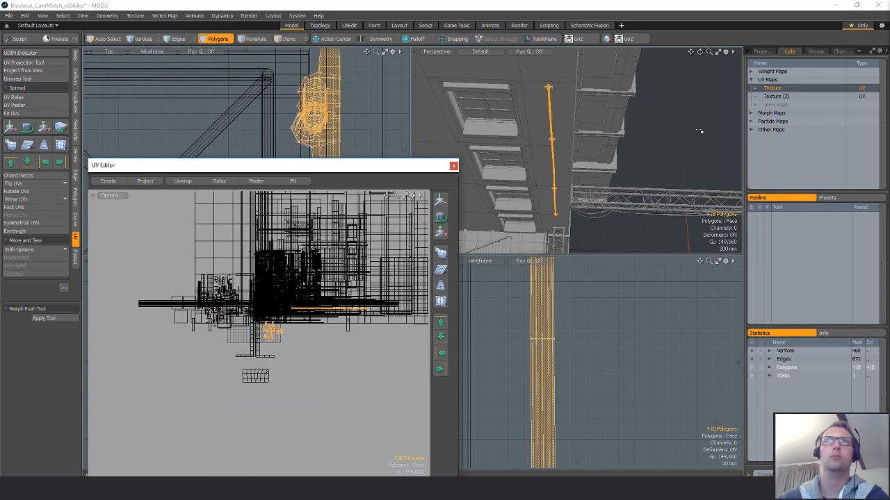
{"action": "right_click", "coordinate": [772, 88]}
{"action": "left_click", "coordinate": [773, 111]}
{"action": "left_click", "coordinate": [797, 97]}
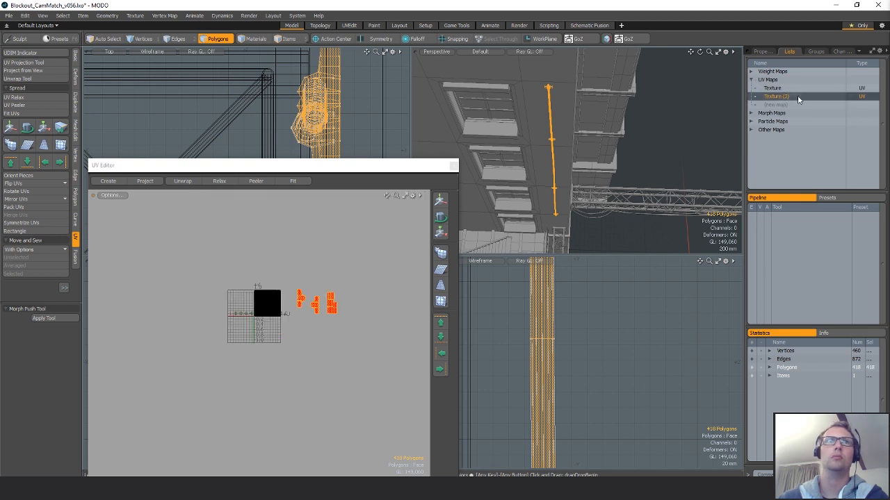
{"action": "right_click", "coordinate": [788, 97]}
{"action": "left_click", "coordinate": [793, 129]}
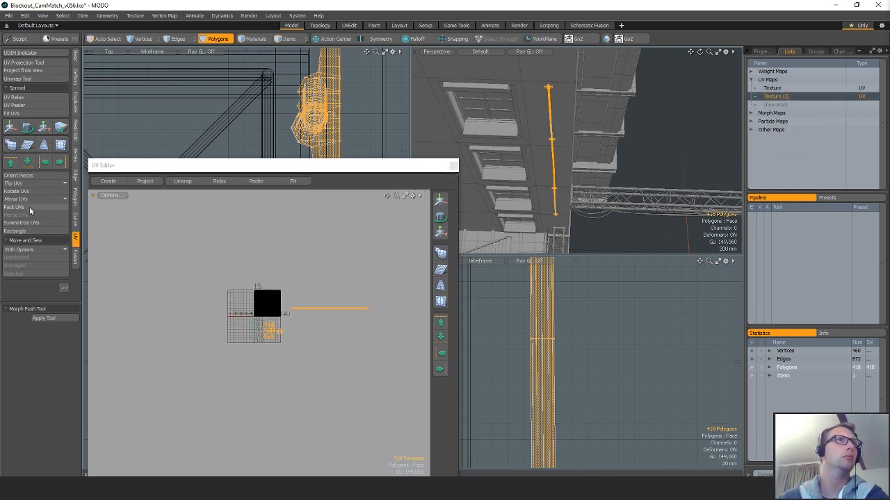
- Pack the wire and bracket UVs into the 0–1 tile of the Texture (2) map, and clear the selection
{"action": "left_click", "coordinate": [30, 209]}
{"action": "left_click", "coordinate": [528, 173]}
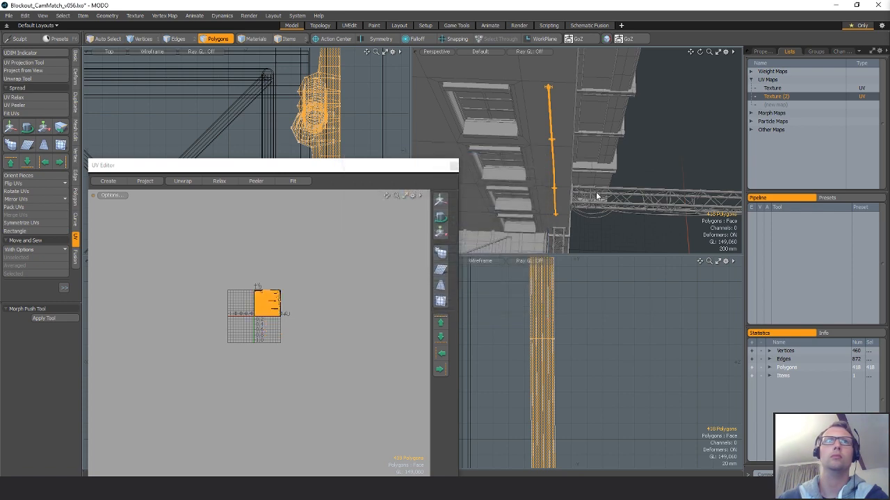
{"action": "left_click_drag", "start_coordinate": [624, 215], "coordinate": [685, 176], "text": "alt"}
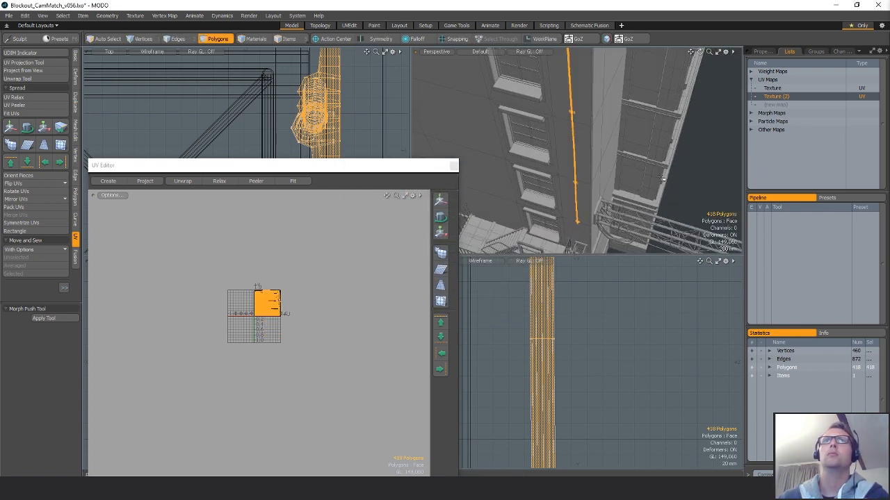
{"action": "left_click", "coordinate": [655, 220]}
{"action": "left_click_drag", "start_coordinate": [701, 209], "coordinate": [678, 195], "text": "alt"}
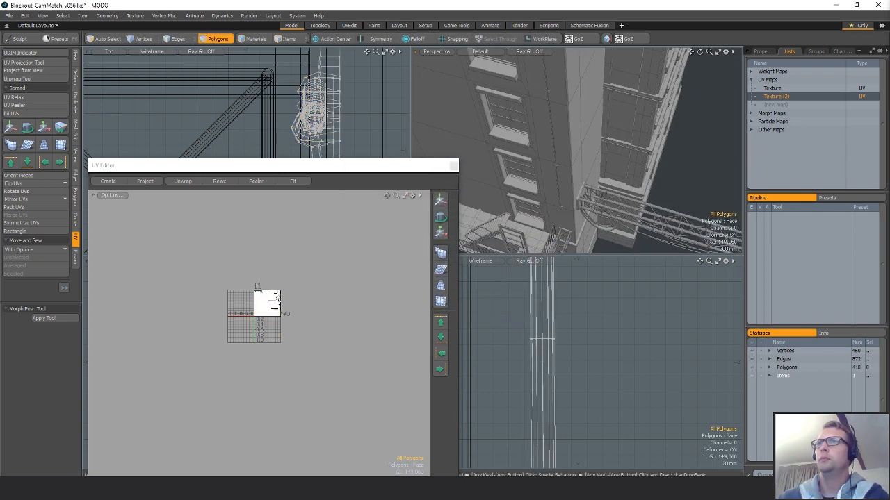
- Select all polygons of the hanging cables attached to the building wall and copy their UVs from the Texture map into Texture (2)
{"action": "left_click", "coordinate": [662, 324]}
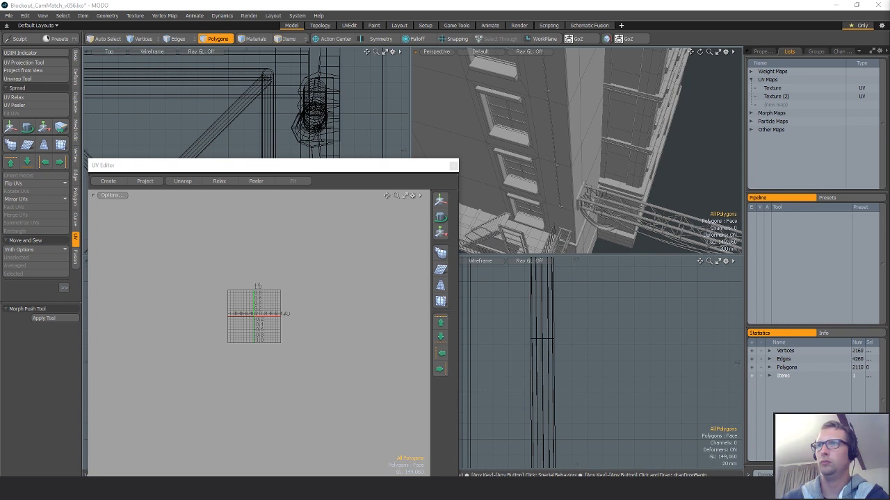
{"action": "left_click_drag", "start_coordinate": [544, 230], "coordinate": [556, 194], "text": "alt"}
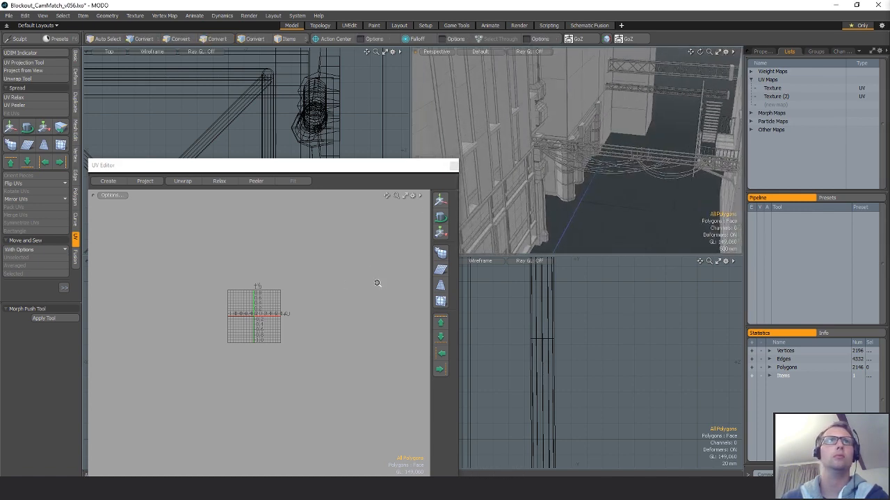
{"action": "scroll", "coordinate": [311, 279], "scroll_direction": "down", "scroll_amount": 2}
{"action": "left_click", "coordinate": [773, 89]}
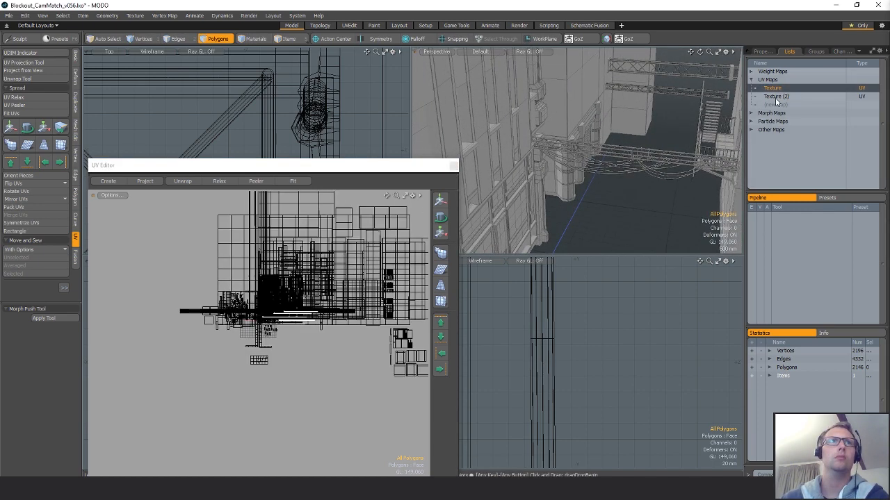
{"action": "right_click_drag", "start_coordinate": [348, 255], "coordinate": [326, 357]}
{"action": "left_click", "coordinate": [785, 91]}
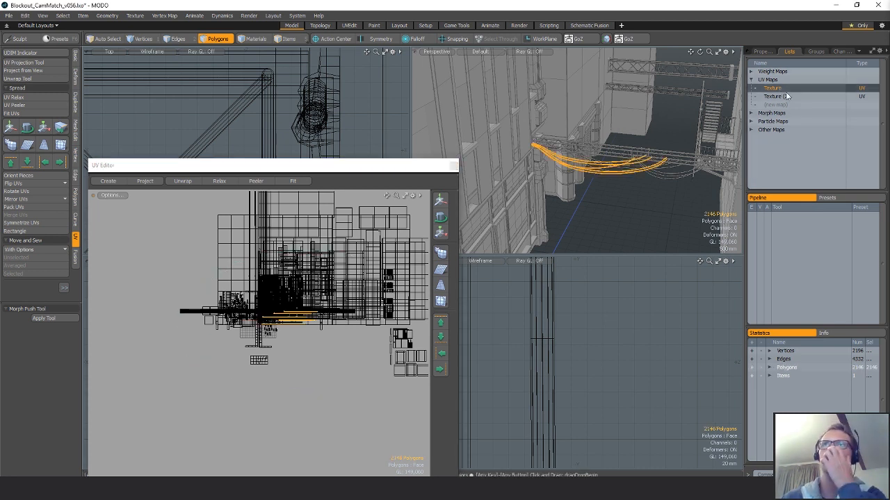
{"action": "right_click", "coordinate": [780, 91]}
{"action": "left_click", "coordinate": [782, 115]}
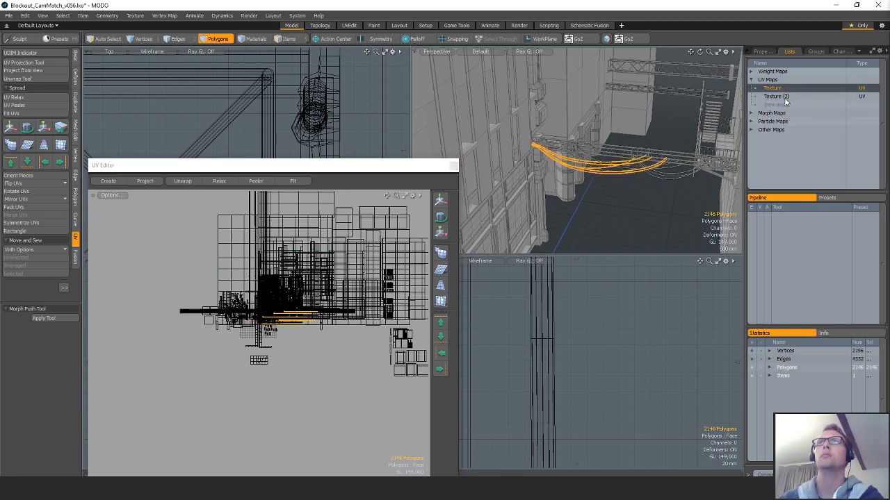
{"action": "left_click", "coordinate": [778, 96]}
{"action": "right_click", "coordinate": [774, 98]}
{"action": "left_click", "coordinate": [775, 130]}
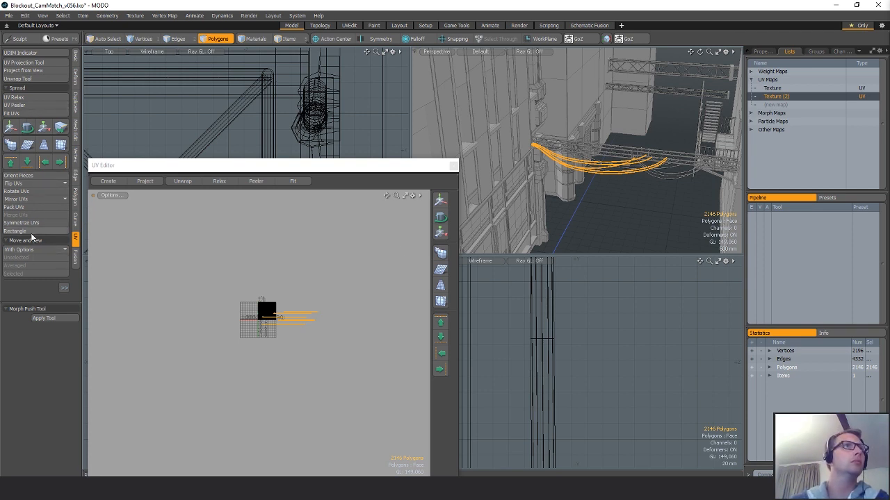
- Pack the wall-side cables' UVs into the normalized region of Texture (2) with 20% gaps, and save the scene
{"action": "left_click", "coordinate": [14, 208]}
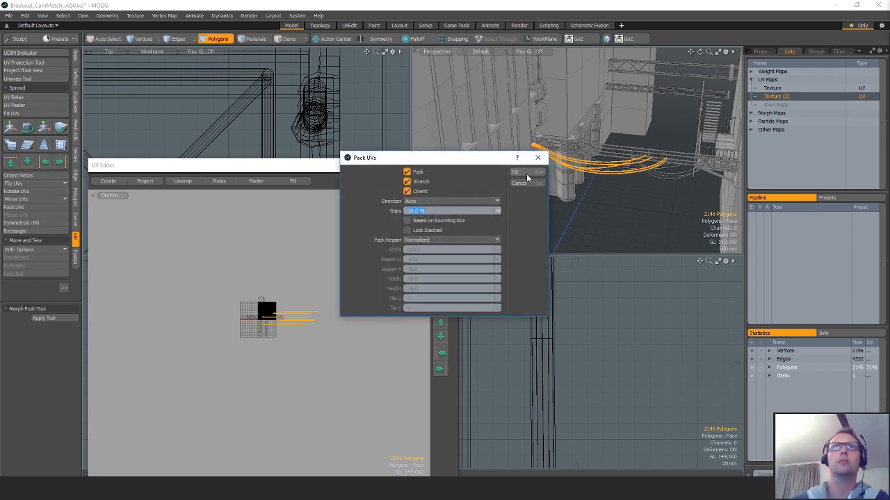
{"action": "left_click", "coordinate": [515, 173]}
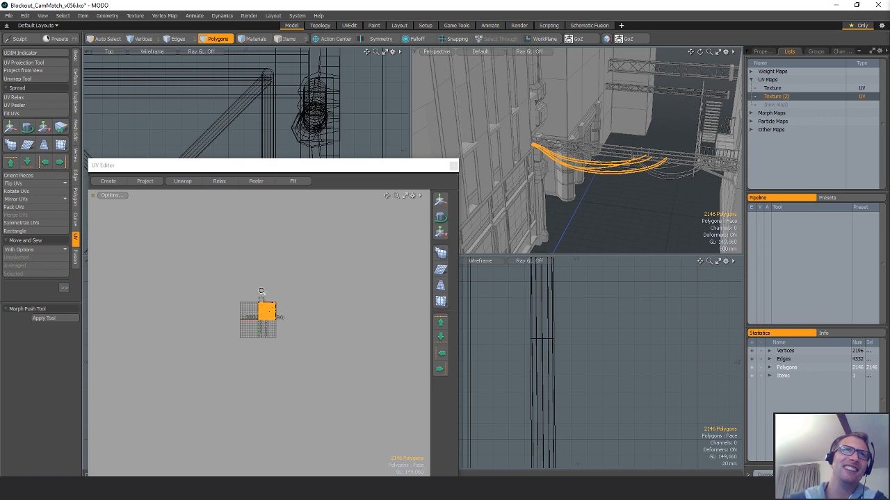
{"action": "left_click_drag", "start_coordinate": [261, 291], "coordinate": [309, 317], "text": "ctrl+alt"}
{"action": "left_click_drag", "start_coordinate": [308, 316], "coordinate": [332, 294], "text": "ctrl+alt"}
{"action": "left_click", "coordinate": [334, 294]}
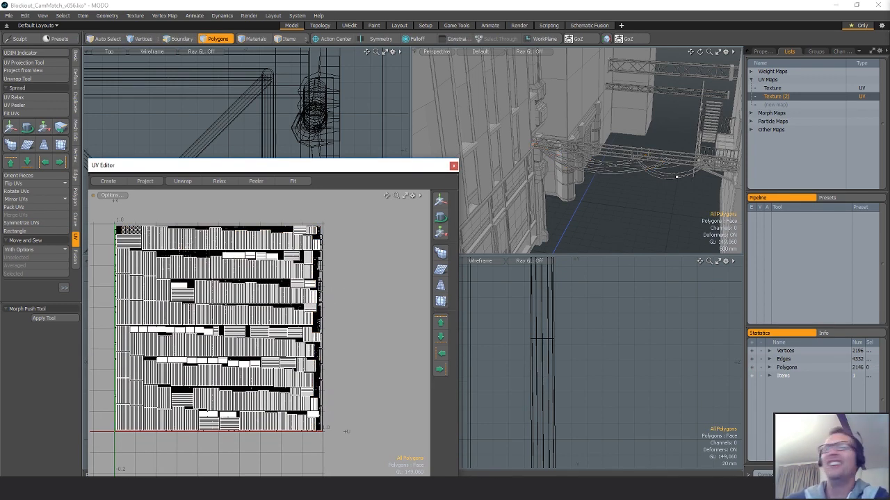
{"action": "key", "text": "ctrl+s"}
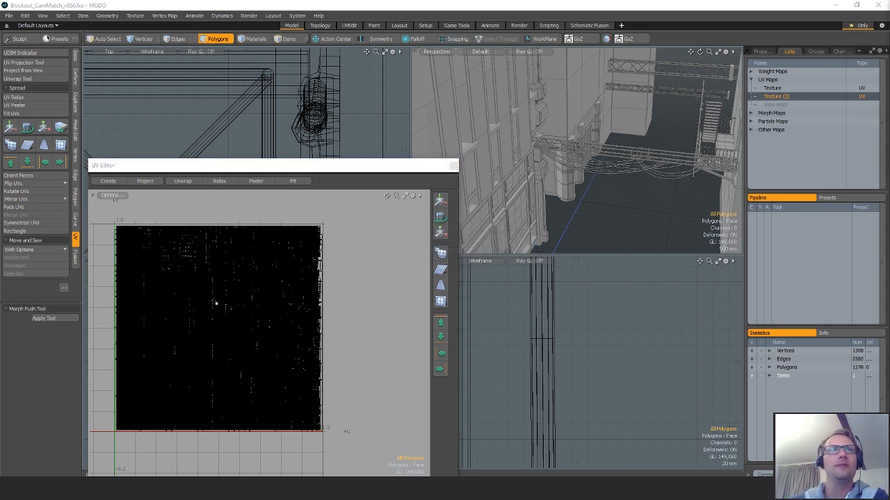
- Select all polygons of the cables hanging mid-span under the truss and copy their UVs from Texture into Texture (2)
{"action": "scroll", "coordinate": [286, 313], "scroll_direction": "down", "scroll_amount": 3}
{"action": "left_click_drag", "start_coordinate": [312, 300], "coordinate": [180, 299], "text": "alt"}
{"action": "scroll", "coordinate": [180, 300], "scroll_direction": "down", "scroll_amount": 2}
{"action": "left_click_drag", "start_coordinate": [258, 286], "coordinate": [291, 299], "text": "alt"}
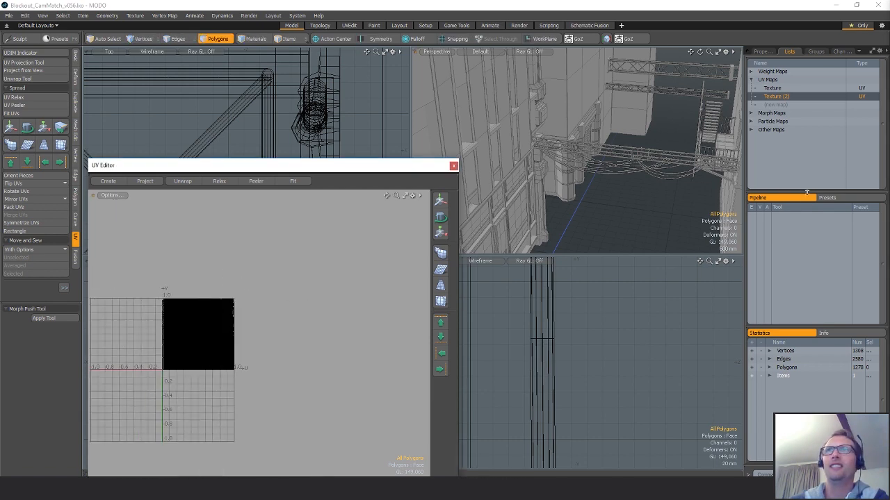
{"action": "left_click", "coordinate": [777, 88]}
{"action": "scroll", "coordinate": [332, 320], "scroll_direction": "down", "scroll_amount": 3}
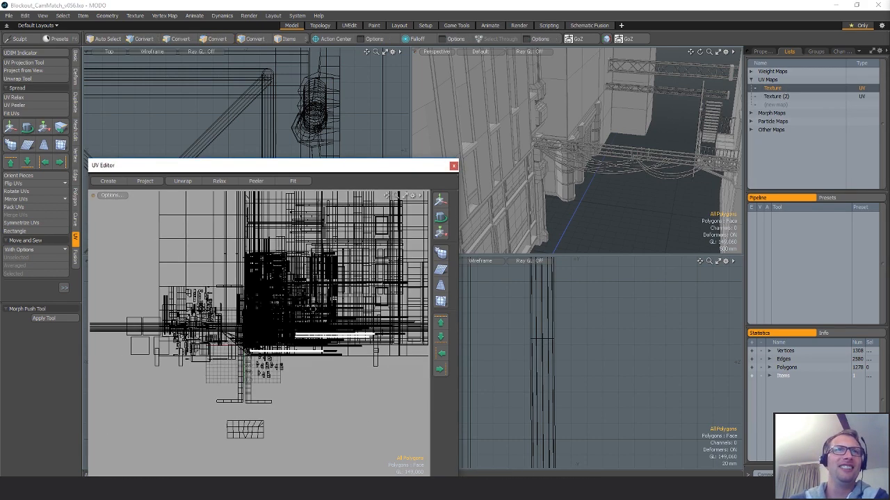
{"action": "left_click_drag", "start_coordinate": [333, 321], "coordinate": [311, 323], "text": "alt"}
{"action": "mouse_move", "coordinate": [312, 323]}
{"action": "right_mouse_down"}
{"action": "mouse_move", "coordinate": [334, 398]}
{"action": "mouse_move", "coordinate": [379, 337]}
{"action": "right_mouse_up"}
{"action": "right_click", "coordinate": [774, 88]}
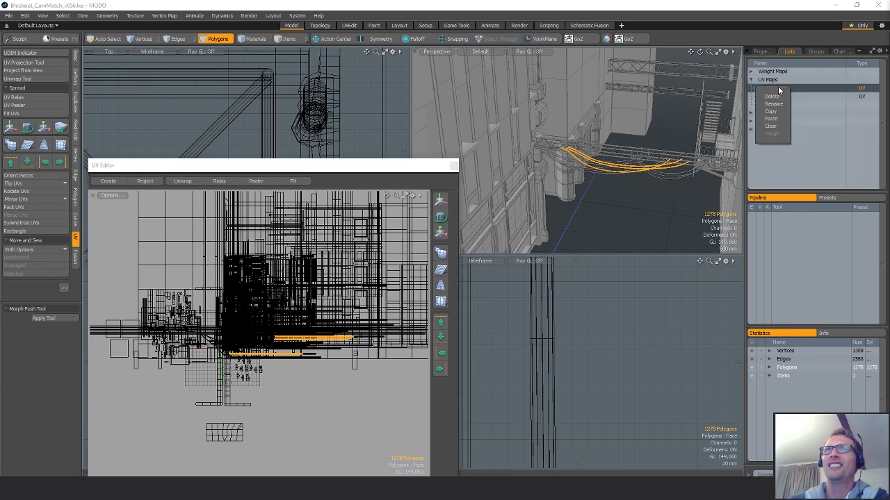
{"action": "left_click", "coordinate": [771, 111]}
{"action": "left_click", "coordinate": [777, 96]}
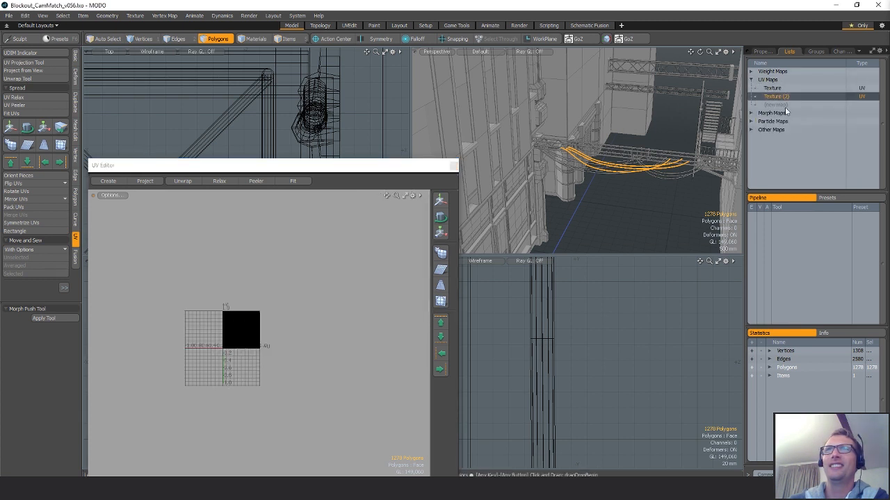
{"action": "right_click", "coordinate": [779, 98]}
{"action": "left_click", "coordinate": [780, 129]}
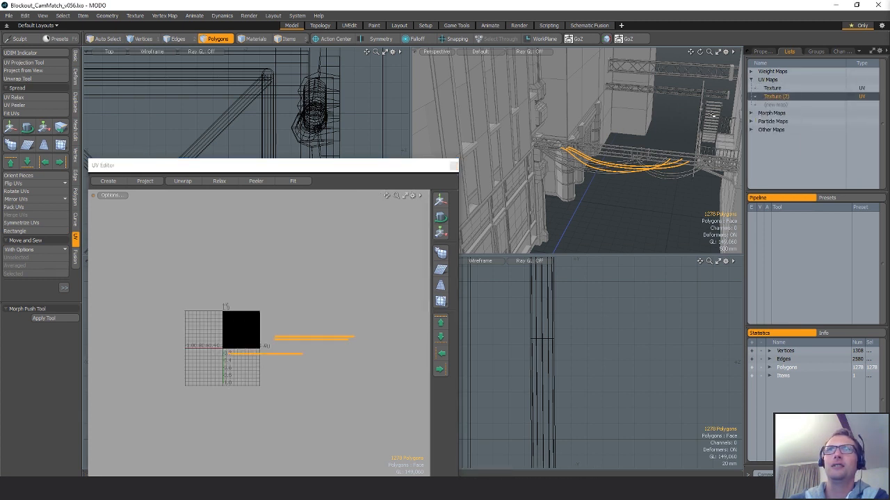
- Pack the mid-span cables' UVs into the normalized region of Texture (2) with 20% gaps, and clear the selection
{"action": "left_click", "coordinate": [27, 207]}
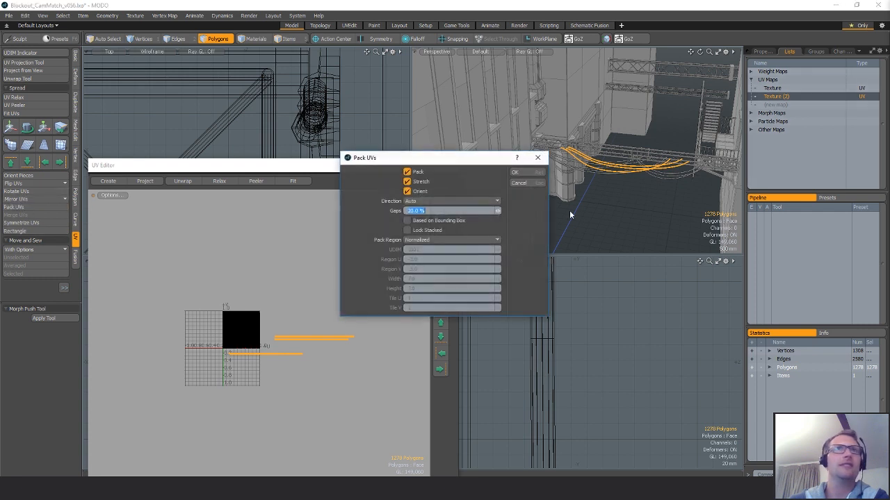
{"action": "left_click", "coordinate": [526, 173]}
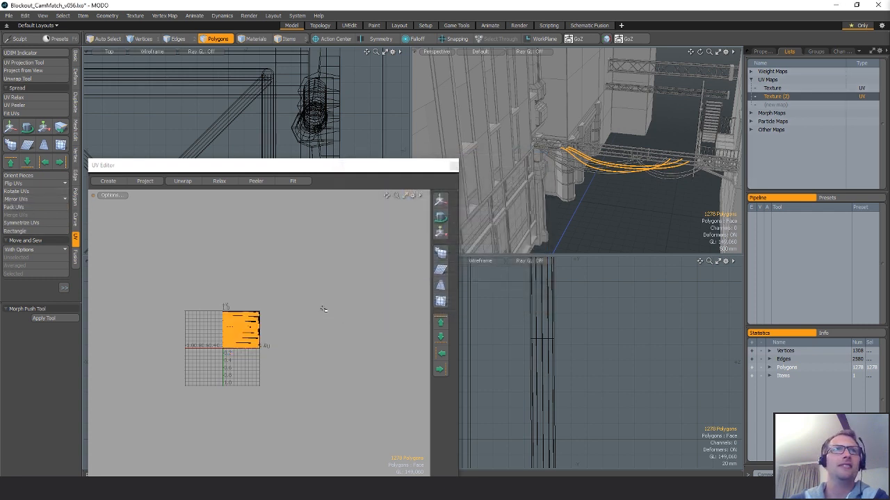
{"action": "left_click_drag", "start_coordinate": [302, 325], "coordinate": [307, 333], "text": "alt"}
{"action": "left_click", "coordinate": [306, 333]}
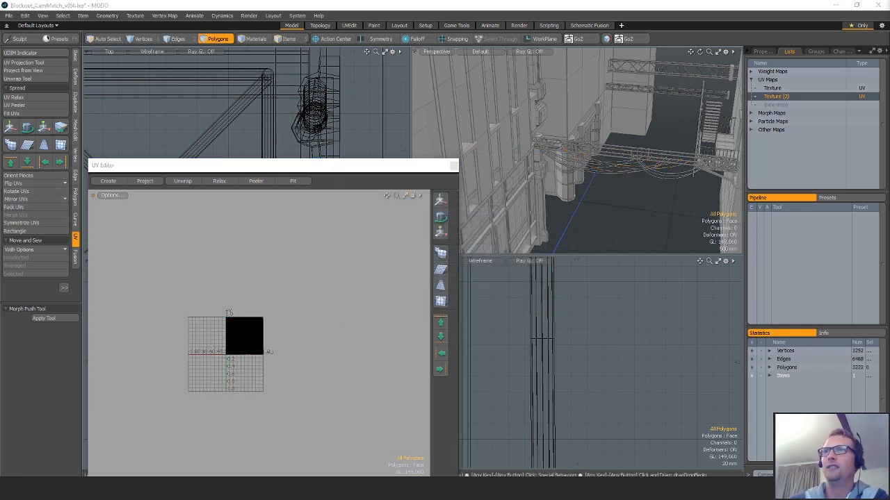
- Select all polygons of the cables at the truss's far end and copy their UVs from Texture into Texture (2)
{"action": "left_click", "coordinate": [777, 89]}
{"action": "mouse_move", "coordinate": [339, 276]}
{"action": "right_mouse_down"}
{"action": "mouse_move", "coordinate": [440, 422]}
{"action": "mouse_move", "coordinate": [444, 327]}
{"action": "right_mouse_up"}
{"action": "left_click", "coordinate": [784, 89]}
{"action": "right_click", "coordinate": [784, 89]}
{"action": "left_click", "coordinate": [775, 114]}
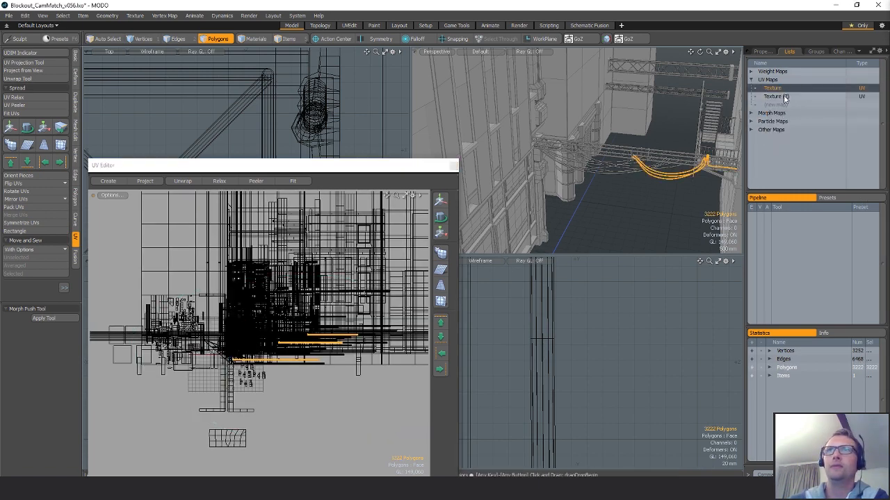
{"action": "left_click", "coordinate": [783, 96]}
{"action": "right_click", "coordinate": [783, 96]}
{"action": "left_click", "coordinate": [777, 128]}
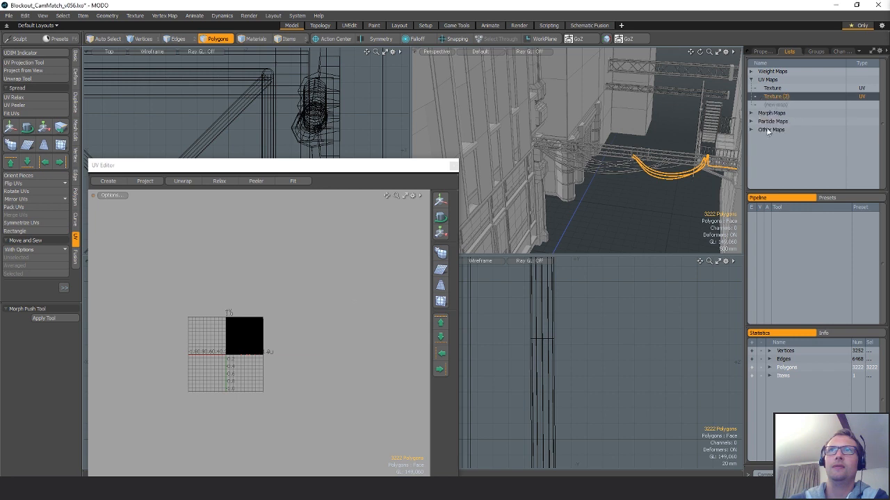
- Pack the far-end cables' UVs into the normalized region of Texture (2) with 20% gaps, and clear the selection
{"action": "left_click", "coordinate": [15, 207]}
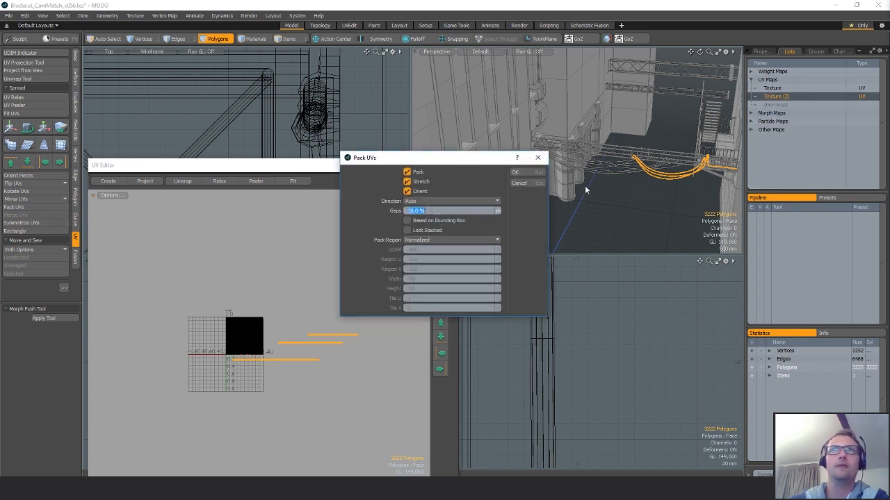
{"action": "left_click", "coordinate": [519, 173]}
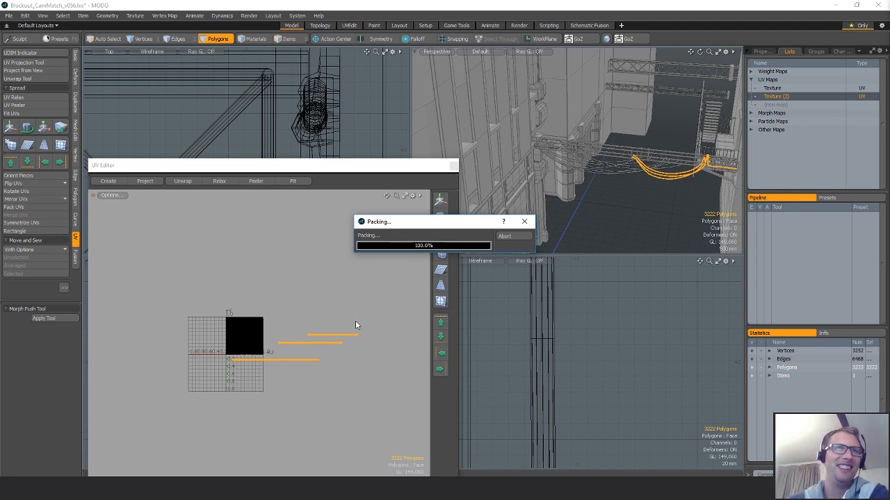
{"action": "left_click", "coordinate": [312, 328]}
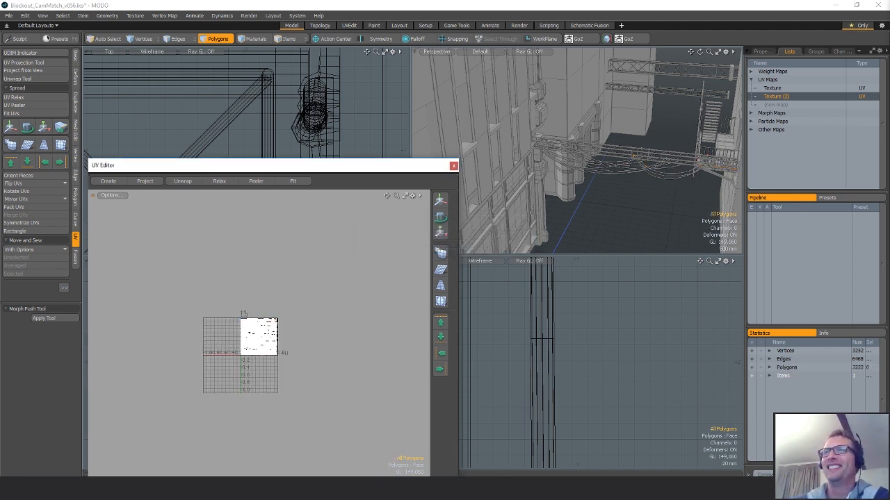
- Copy the UVs of the 2110-polygon cable mesh from Texture into Texture (2) and pack them normalized with 20% gaps
{"action": "left_click", "coordinate": [773, 87]}
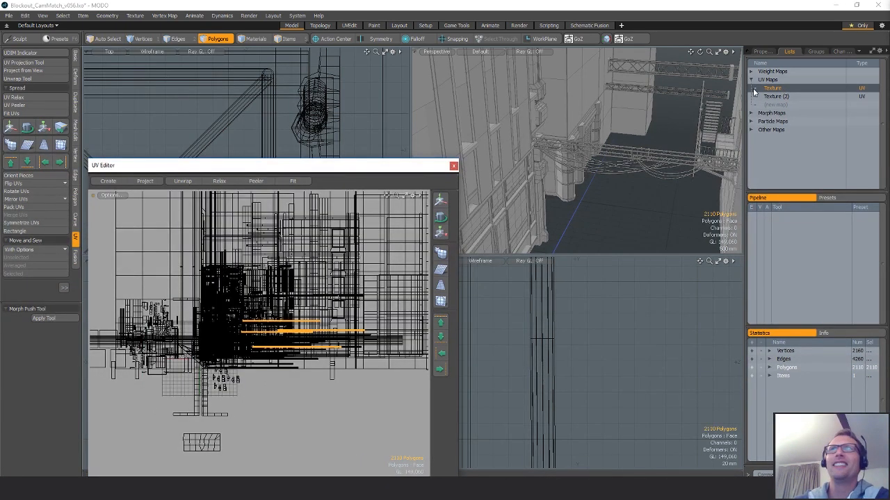
{"action": "right_click", "coordinate": [772, 88]}
{"action": "left_click", "coordinate": [775, 97]}
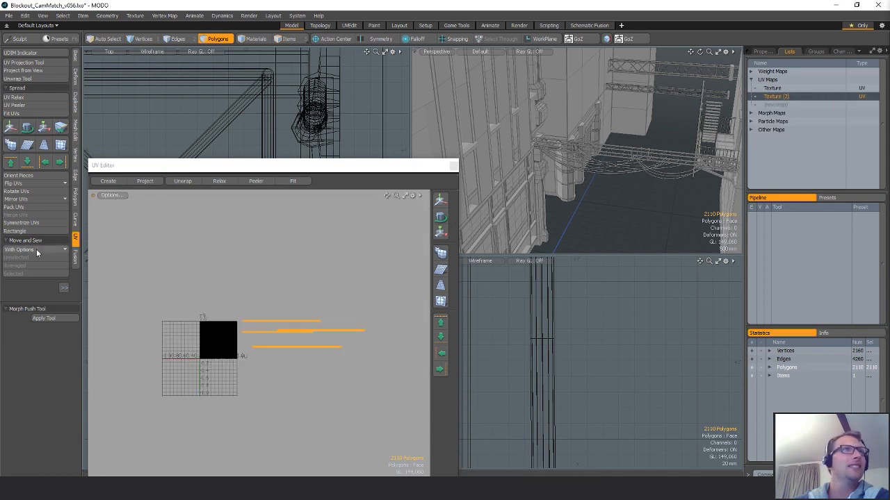
{"action": "left_click", "coordinate": [15, 207]}
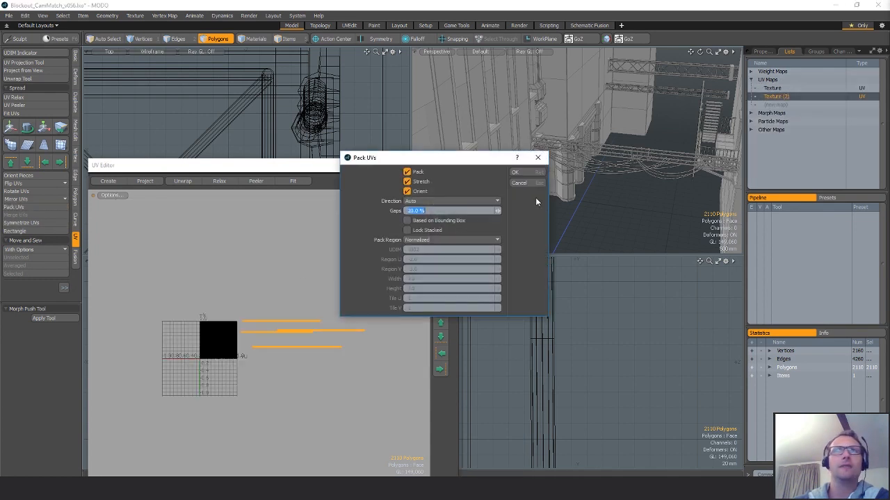
{"action": "left_click", "coordinate": [518, 174]}
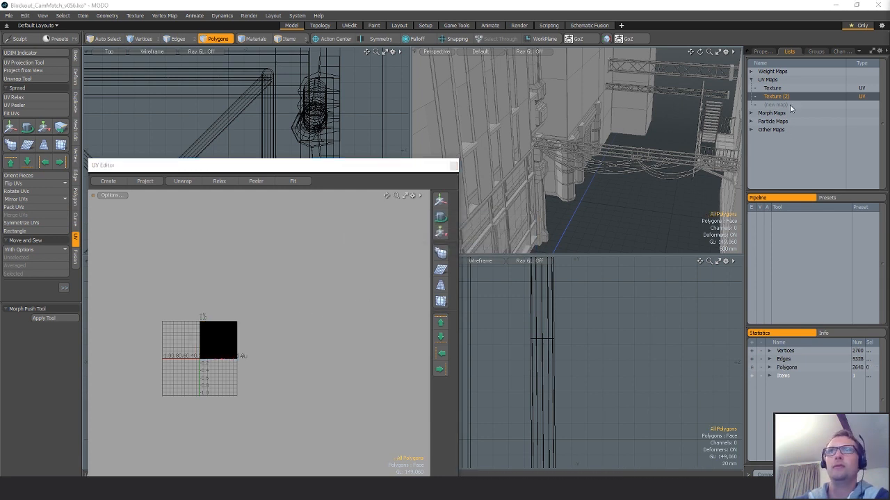
- Copy the UVs of the 2640-polygon cable mesh from Texture into Texture (2) and pack them into the 0–1 tile
{"action": "left_click", "coordinate": [772, 87]}
{"action": "left_click", "coordinate": [312, 267]}
{"action": "key", "text": "bracketleft"}
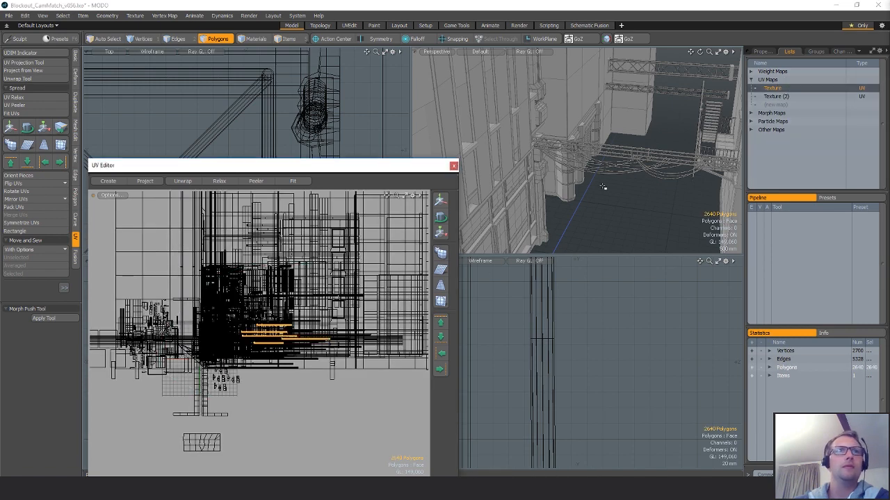
{"action": "right_click", "coordinate": [789, 90]}
{"action": "left_click", "coordinate": [789, 118]}
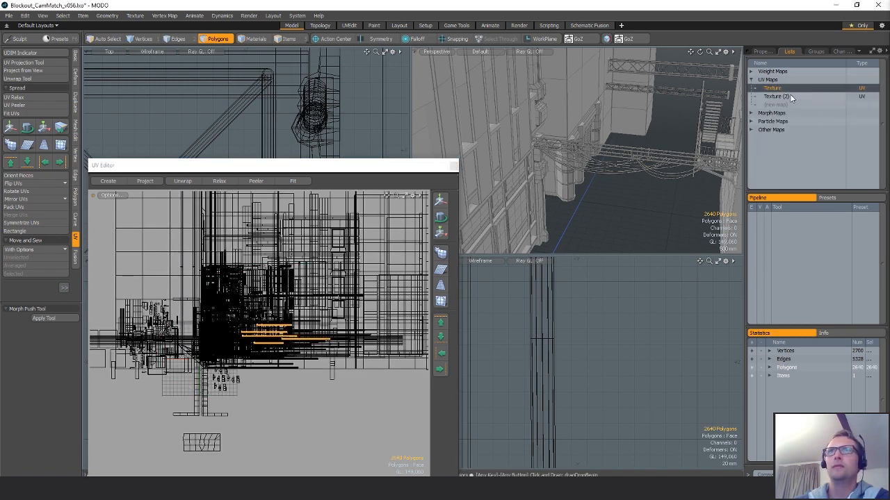
{"action": "left_click", "coordinate": [782, 98]}
{"action": "right_click", "coordinate": [782, 101]}
{"action": "left_click", "coordinate": [782, 129]}
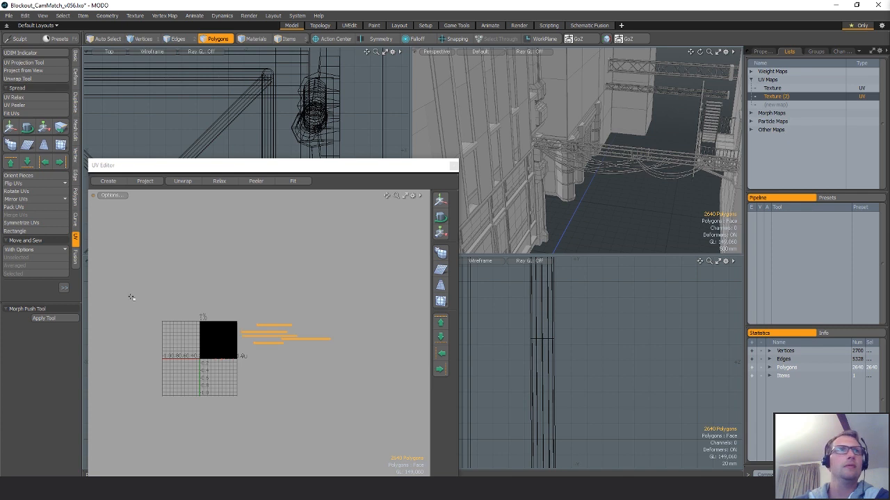
{"action": "left_click", "coordinate": [14, 207]}
{"action": "left_click", "coordinate": [516, 172]}
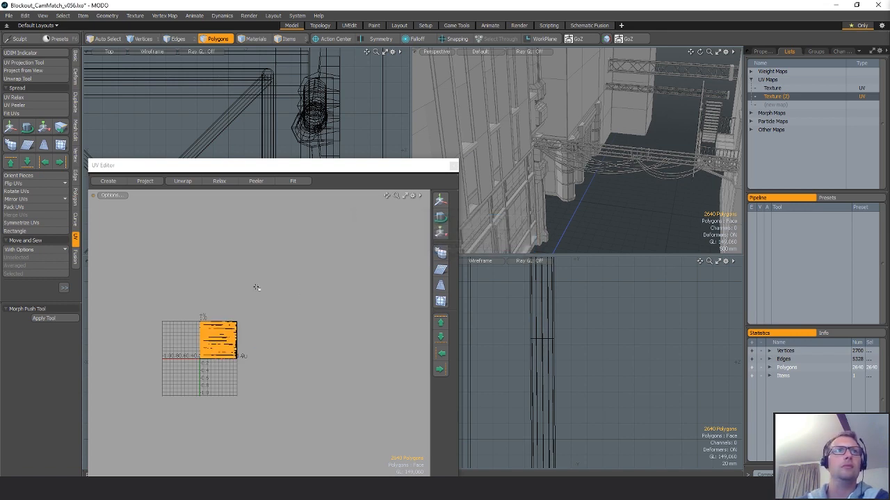
- Close the UV Editor and save the scene
{"action": "left_click", "coordinate": [453, 165]}
{"action": "left_click_drag", "start_coordinate": [456, 162], "coordinate": [574, 183], "text": "alt"}
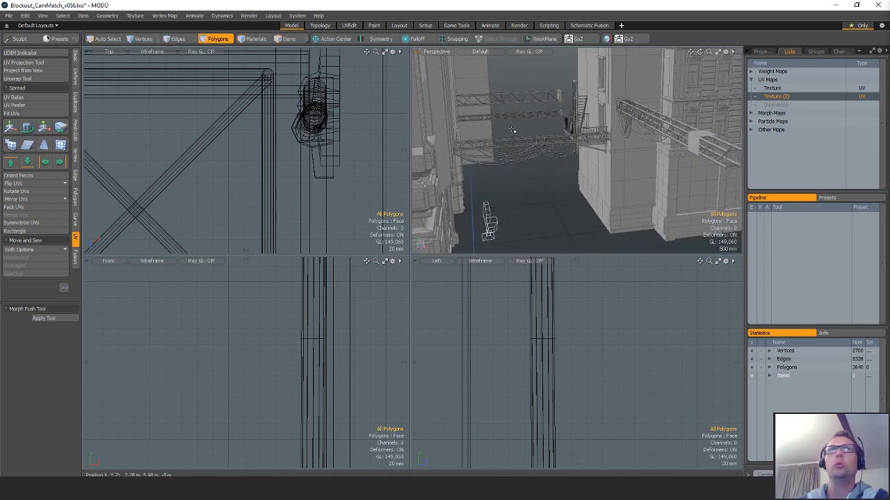
{"action": "key", "text": "ctrl+s"}
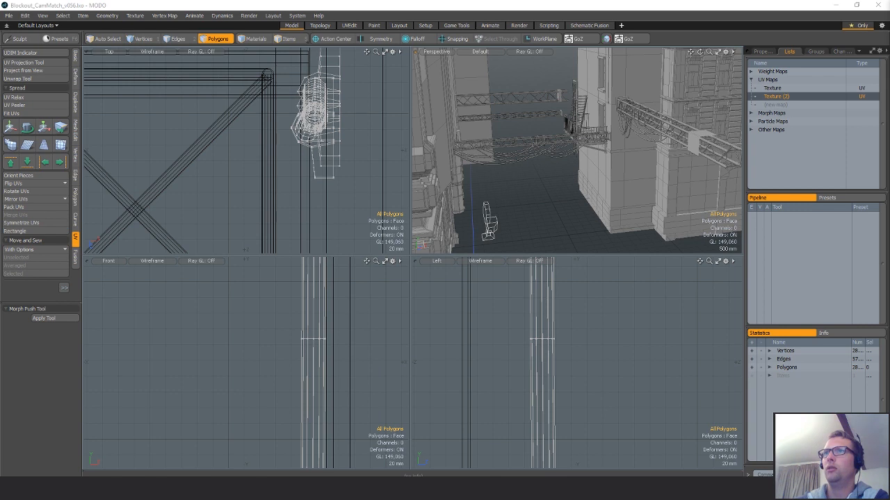
- Switch to item selection and select the Building_A_Extension mesh
{"action": "left_click", "coordinate": [531, 226]}
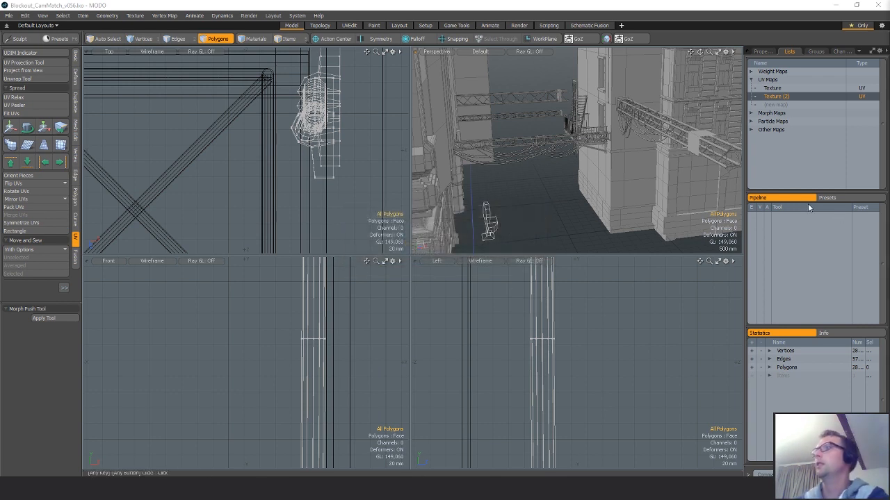
{"action": "key", "text": "5"}
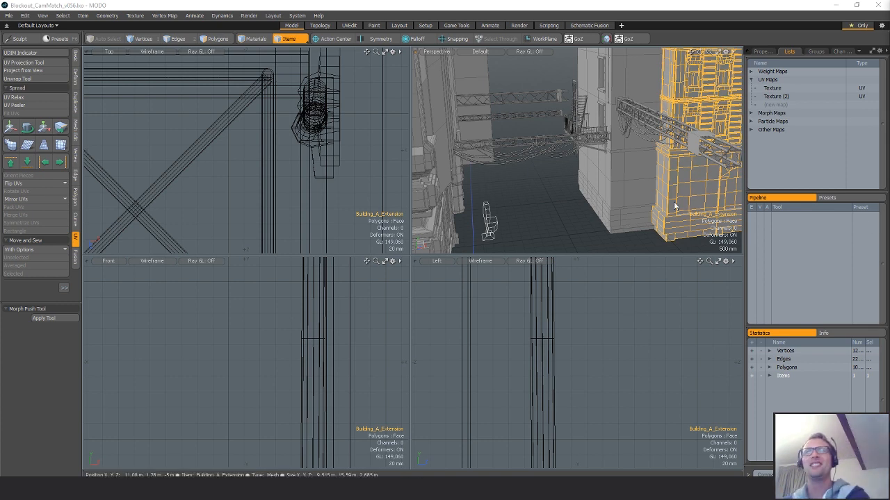
- Switch to the Unreal Editor and close the message log about the FBX import
{"action": "left_click", "coordinate": [693, 292]}
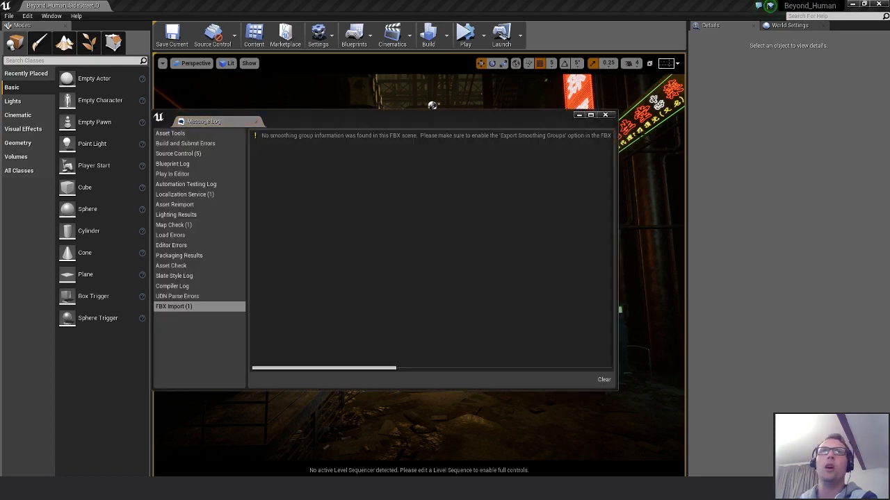
{"action": "left_click", "coordinate": [605, 114]}
- Look over the street level, open the Wire_Group_A mesh and examine its cables up close
{"action": "mouse_move", "coordinate": [419, 267]}
{"action": "right_mouse_down"}
{"action": "mouse_move", "coordinate": [406, 263]}
{"action": "mouse_move", "coordinate": [424, 261]}
{"action": "mouse_move", "coordinate": [410, 259]}
{"action": "mouse_move", "coordinate": [426, 264]}
{"action": "mouse_move", "coordinate": [376, 278]}
{"action": "mouse_move", "coordinate": [445, 267]}
{"action": "mouse_move", "coordinate": [403, 260]}
{"action": "mouse_move", "coordinate": [406, 254]}
{"action": "mouse_move", "coordinate": [358, 222]}
{"action": "mouse_move", "coordinate": [408, 259]}
{"action": "mouse_move", "coordinate": [424, 256]}
{"action": "mouse_move", "coordinate": [409, 256]}
{"action": "right_mouse_up"}
{"action": "key", "text": "s"}
{"action": "key", "text": "w"}
{"action": "key", "text": "w"}
{"action": "key", "text": "s"}
{"action": "key", "text": "s"}
{"action": "key", "text": "w"}
{"action": "key", "text": "s"}
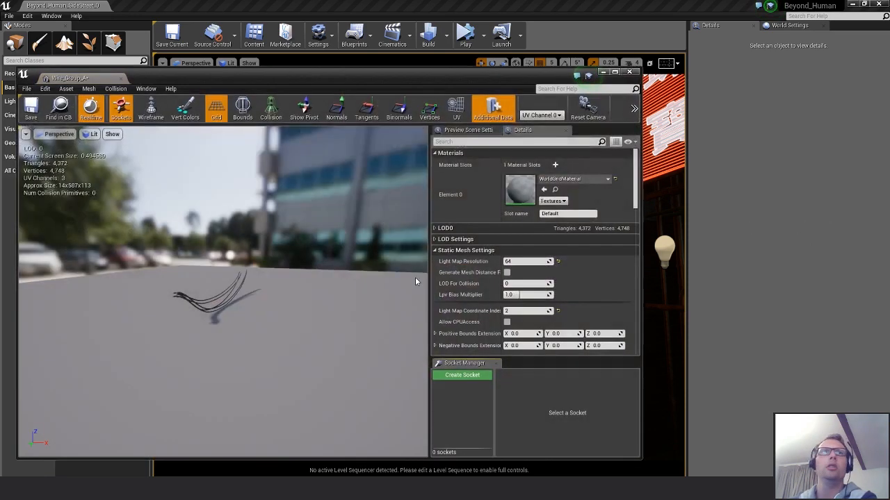
{"action": "left_click_drag", "start_coordinate": [291, 367], "coordinate": [286, 305]}
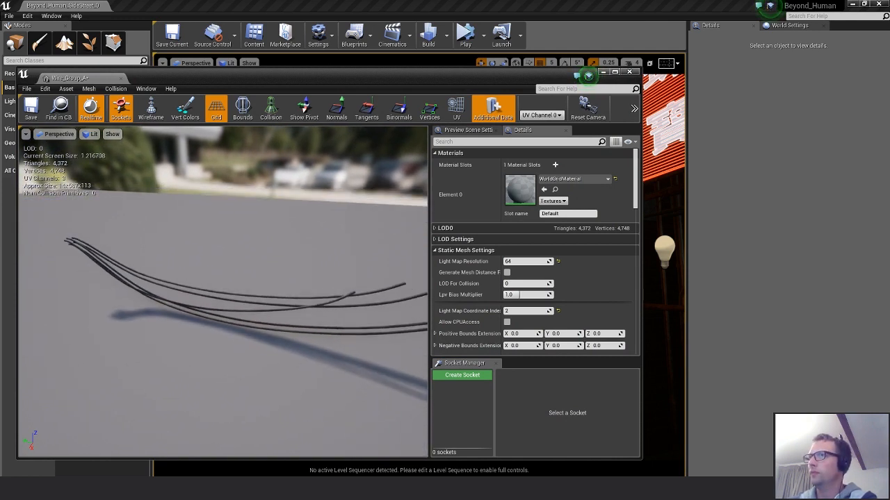
- Assign M_Rubber_01 to the Wire_Group_A, Wire_Group_B and Wire_Group_C meshes, using Light Map Coordinate Index 1
{"action": "left_click", "coordinate": [588, 75]}
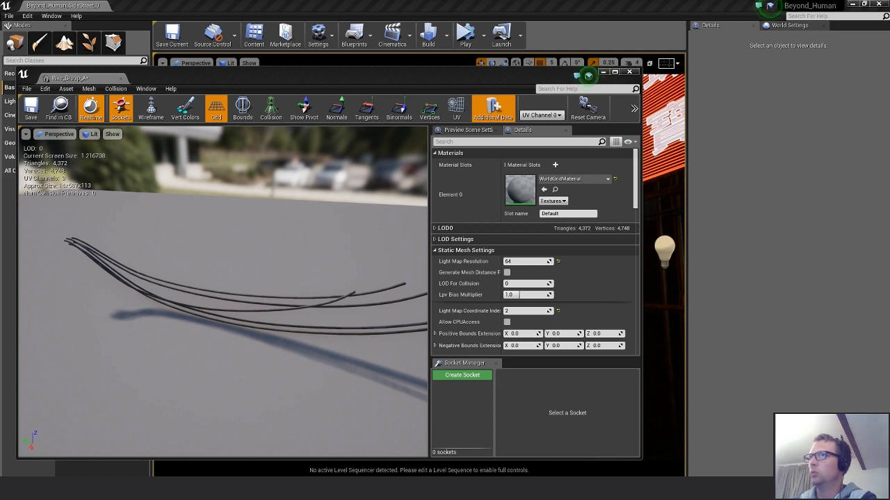
{"action": "left_click_drag", "start_coordinate": [540, 249], "coordinate": [521, 187]}
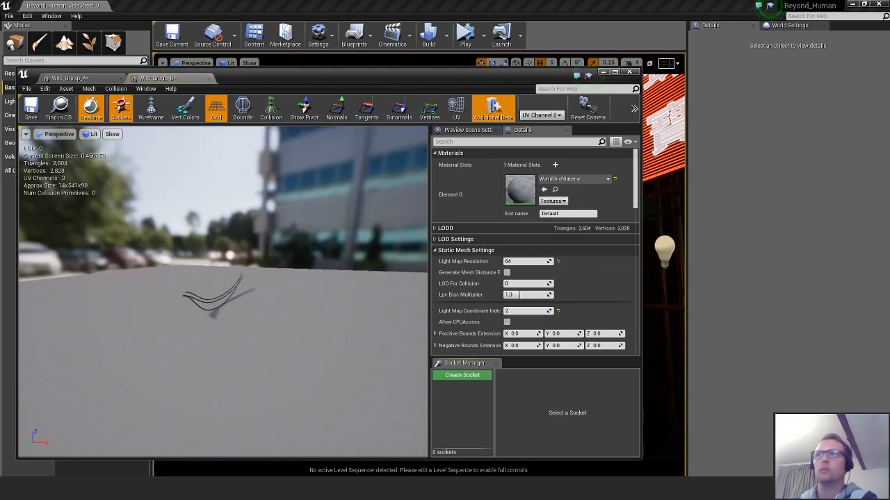
{"action": "left_click", "coordinate": [513, 310]}
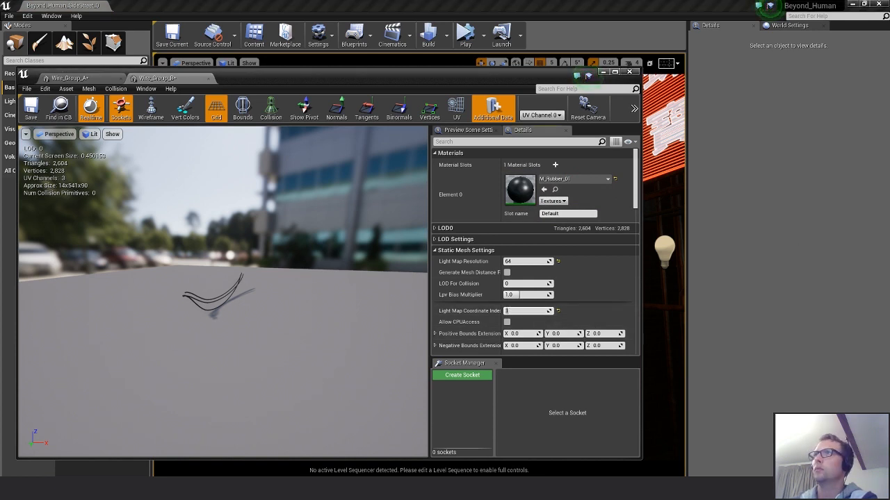
{"action": "left_click_drag", "start_coordinate": [548, 206], "coordinate": [526, 183]}
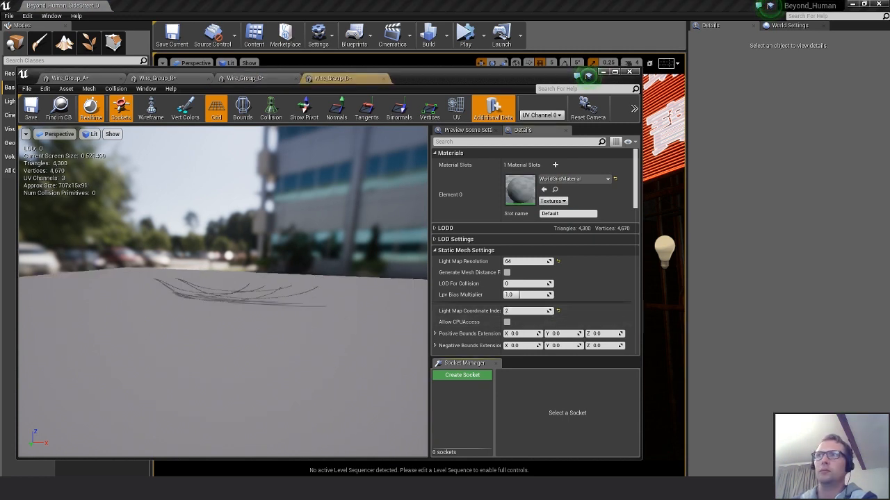
- Assign M_Rubber_01 to Wire_Group_D and set its Light Map Coordinate Index to 1
{"action": "left_click_drag", "start_coordinate": [616, 218], "coordinate": [584, 200]}
{"action": "left_click", "coordinate": [527, 310]}
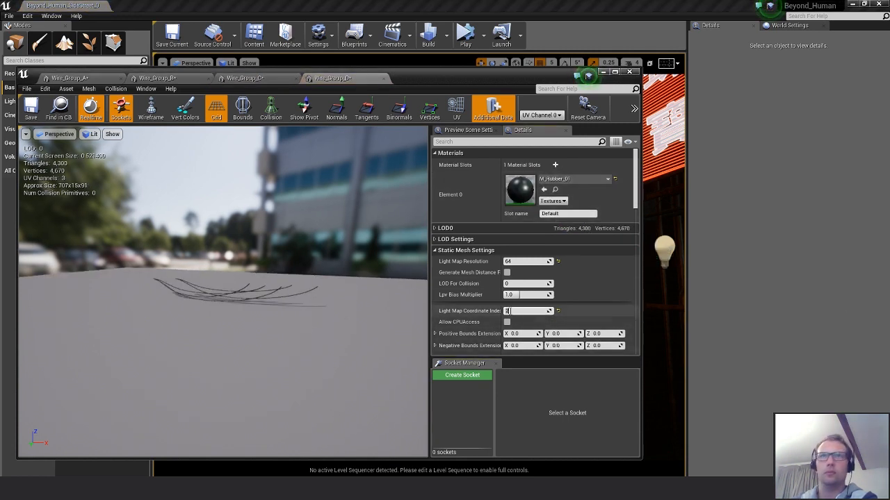
{"action": "type", "text": "1"}
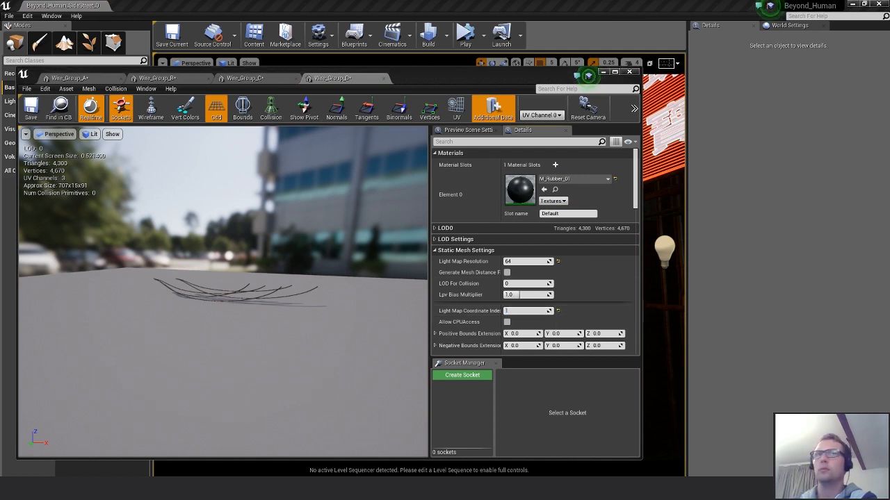
- Assign M_Rubber_01 to Wire_Group_E and set its Light Map Coordinate Index to 1
{"action": "left_click_drag", "start_coordinate": [889, 195], "coordinate": [530, 194]}
{"action": "left_click", "coordinate": [513, 311]}
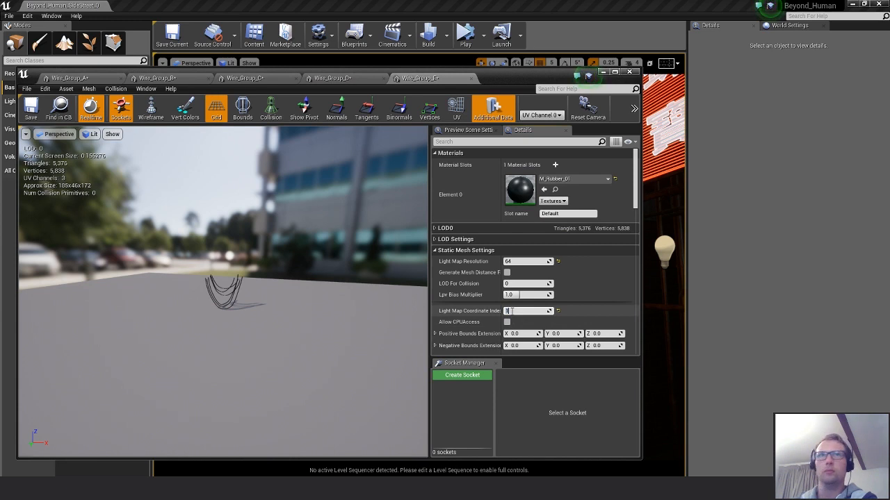
{"action": "key", "text": "Return"}
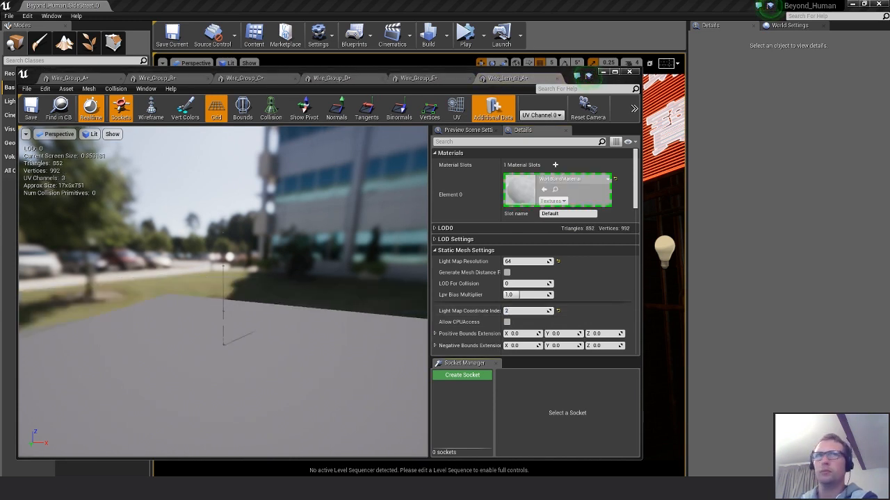
- Assign M_Rubber_01 to the Wire_Length_A and Wire_Wrap_A meshes and set their Light Map Coordinate Index to 1
{"action": "left_click_drag", "start_coordinate": [452, 171], "coordinate": [521, 189]}
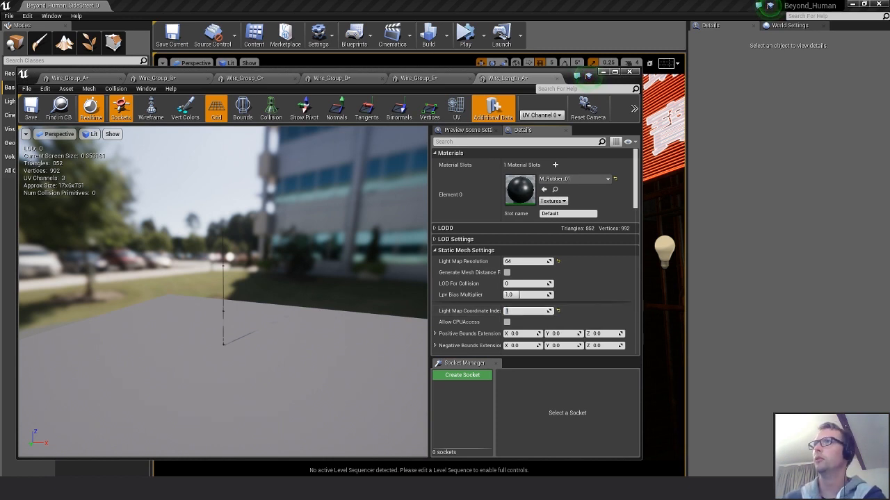
{"action": "left_click", "coordinate": [588, 75]}
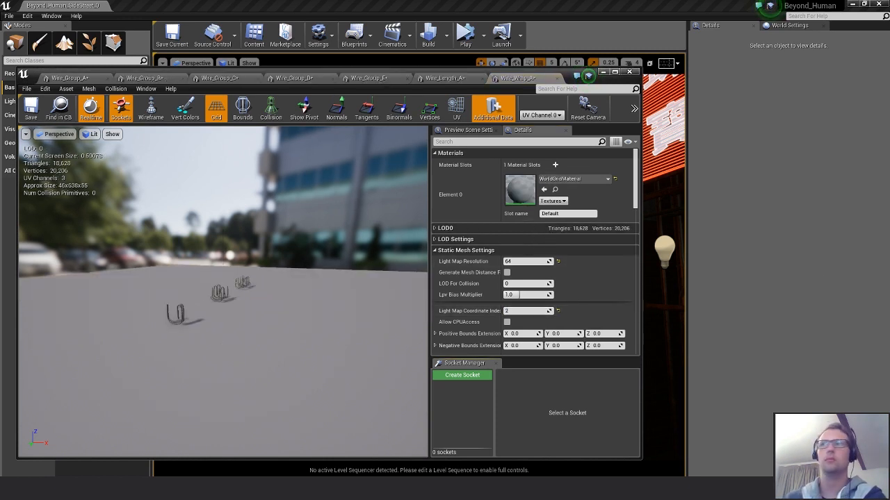
{"action": "left_click_drag", "start_coordinate": [889, 339], "coordinate": [528, 189]}
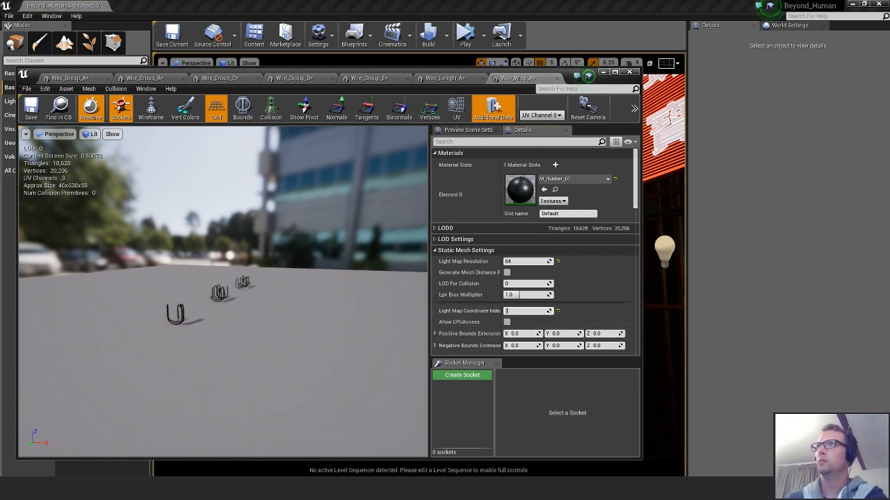
- Assign M_Rubber_01 to Wire_Wrap_B, set its Light Map Coordinate Index to 1, and save all changed assets
{"action": "left_click_drag", "start_coordinate": [889, 333], "coordinate": [536, 189]}
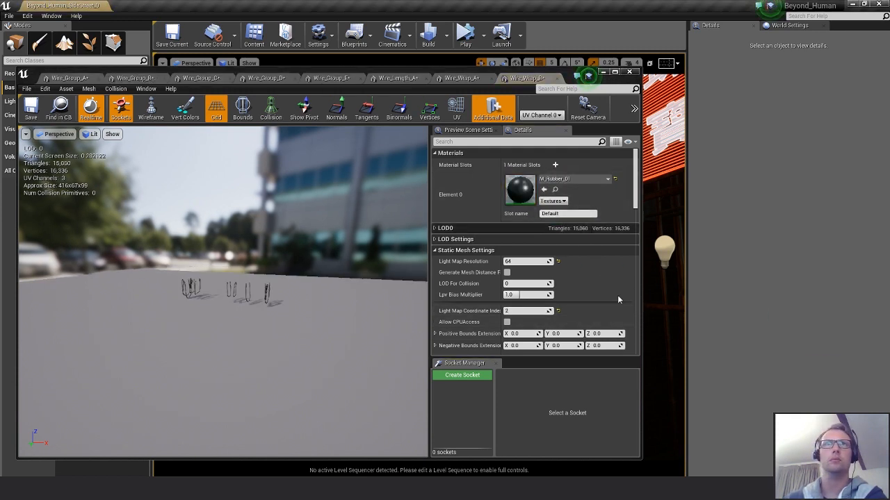
{"action": "left_click", "coordinate": [513, 312]}
{"action": "type", "text": "1"}
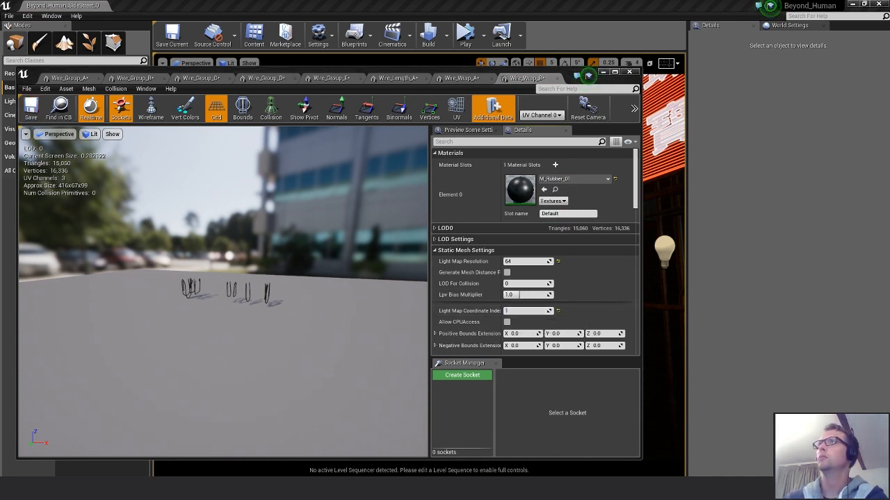
{"action": "key", "text": "ctrl+shift+s"}
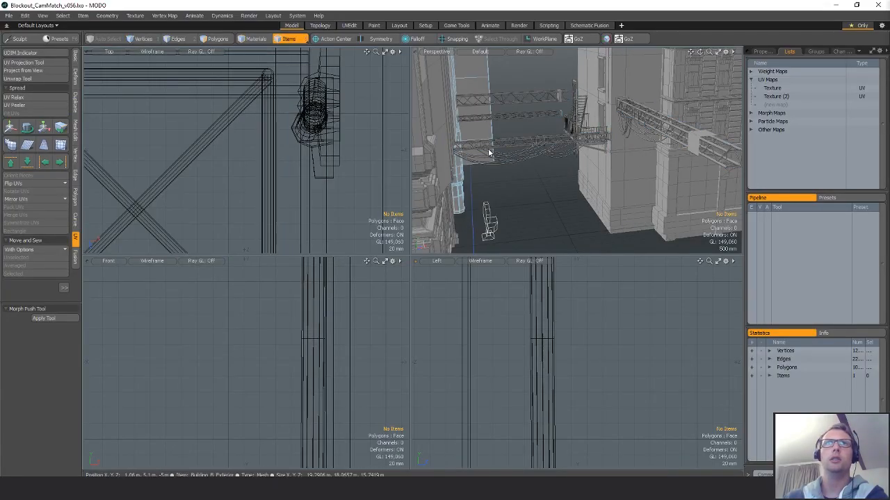
- In MODO, select the Wire_Length_A mesh and center its polygons at the origin on all axes
{"action": "left_click", "coordinate": [542, 145]}
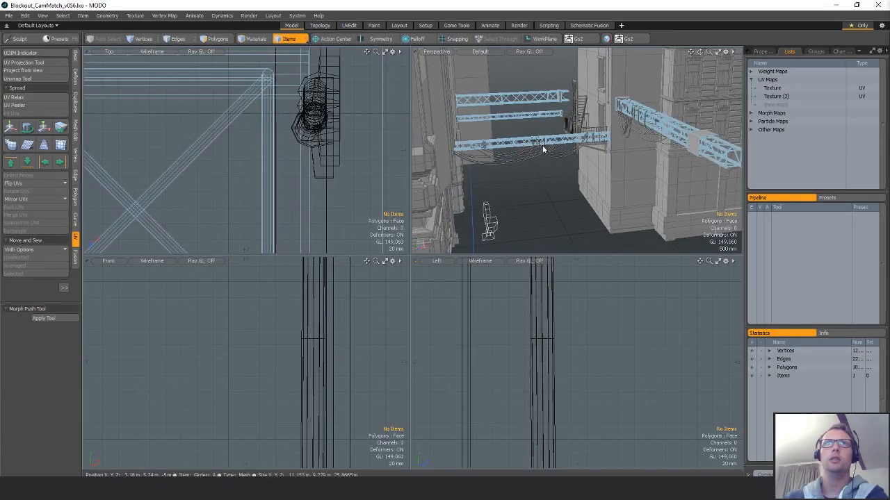
{"action": "left_click", "coordinate": [606, 91]}
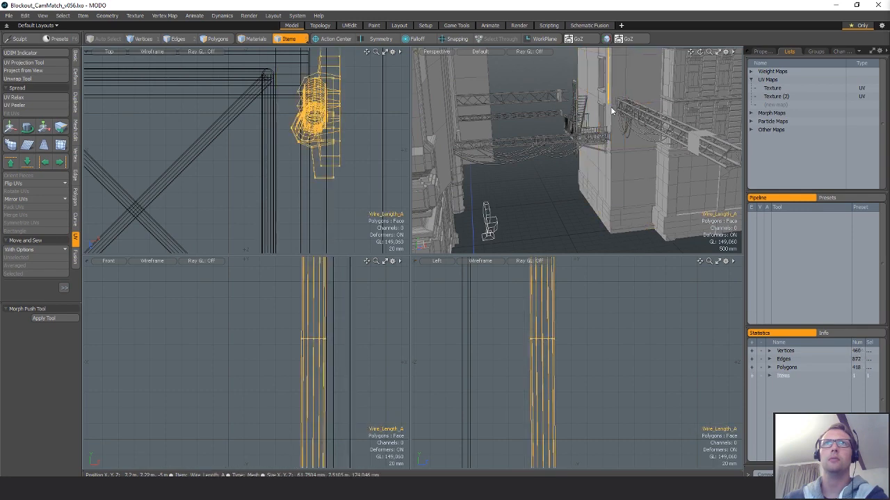
{"action": "key", "text": "3"}
{"action": "scroll", "coordinate": [296, 146], "scroll_direction": "down", "scroll_amount": 10}
{"action": "left_click_drag", "start_coordinate": [296, 147], "coordinate": [341, 115], "text": "alt+shift"}
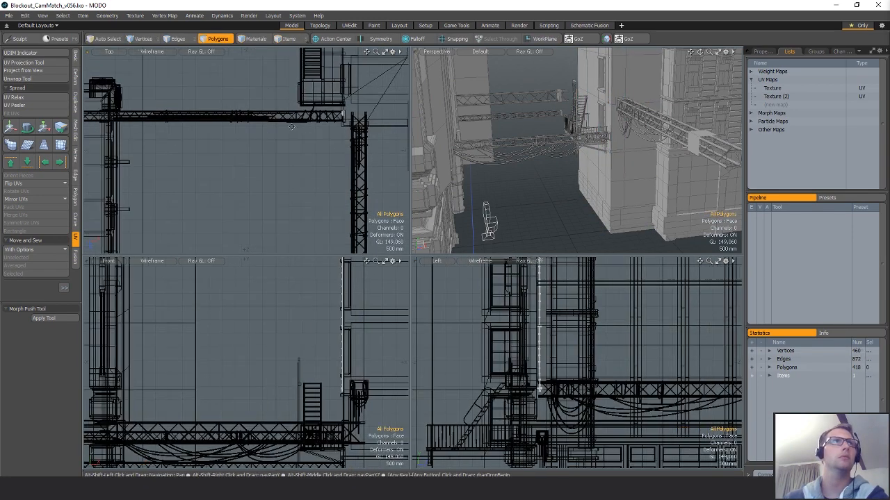
{"action": "left_click", "coordinate": [75, 57]}
{"action": "left_click", "coordinate": [26, 130]}
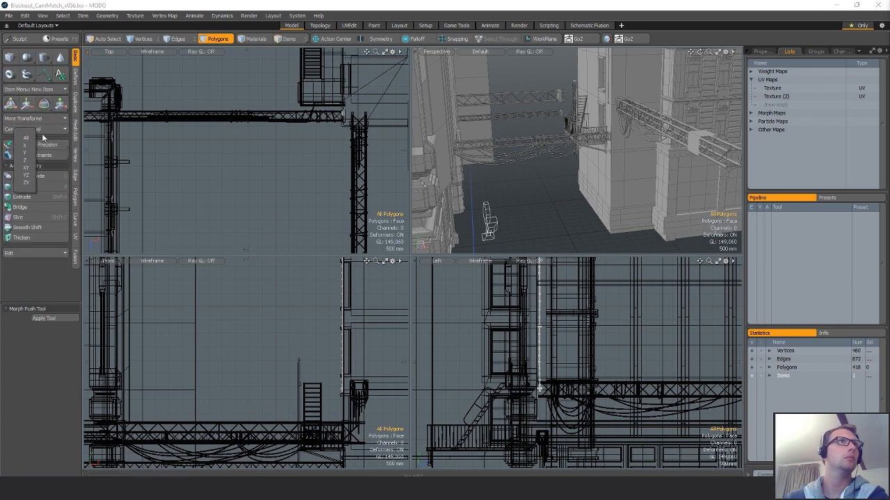
{"action": "left_click", "coordinate": [25, 139]}
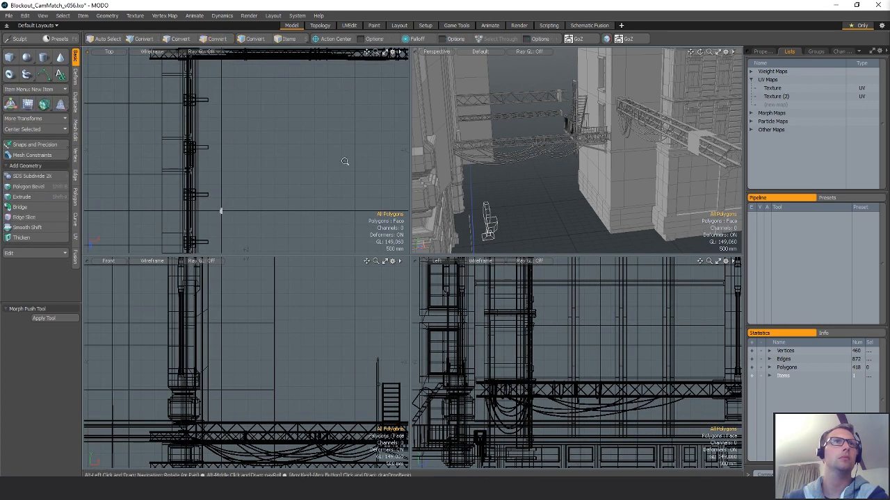
- Move the centered wire mesh -17 mm in X and raise it about 3.7 m in Y
{"action": "left_click_drag", "start_coordinate": [378, 206], "coordinate": [264, 186], "text": "alt"}
{"action": "scroll", "coordinate": [288, 184], "scroll_direction": "up", "scroll_amount": 3}
{"action": "key", "text": "w"}
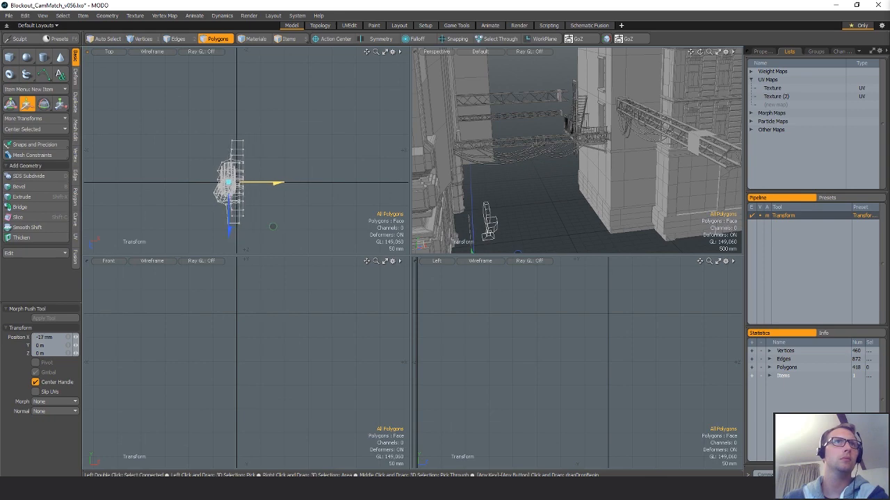
{"action": "scroll", "coordinate": [252, 336], "scroll_direction": "down", "scroll_amount": 10}
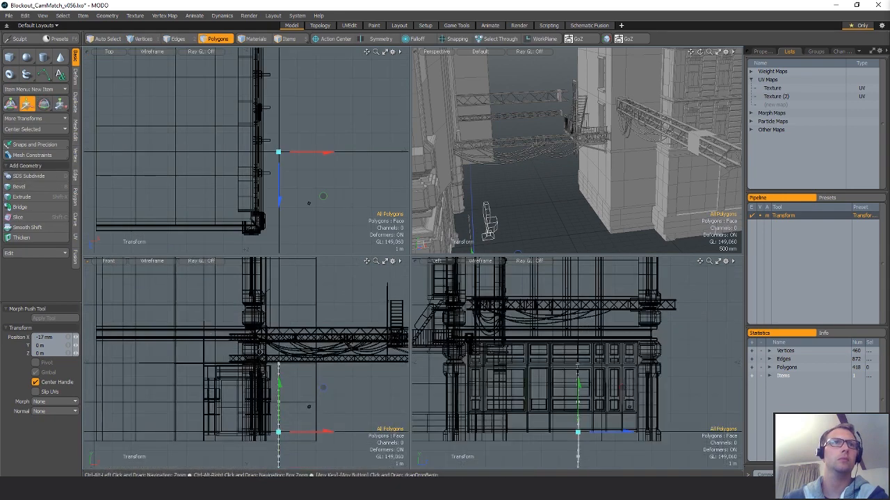
{"action": "left_click_drag", "start_coordinate": [285, 406], "coordinate": [272, 288], "text": "alt"}
{"action": "key", "text": "shift+a"}
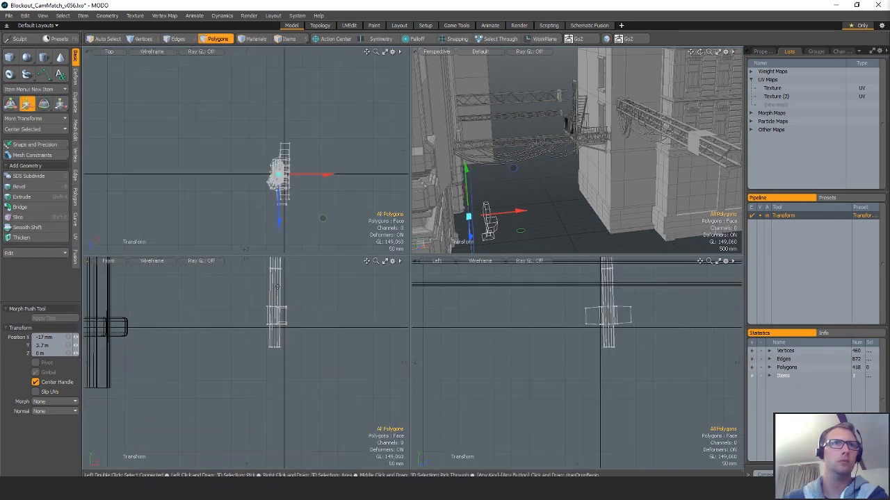
- Lower the wire mesh by 34 mm in Y and nudge it slightly along X to align its bracket with the origin
{"action": "left_click_drag", "start_coordinate": [283, 276], "coordinate": [283, 289]}
{"action": "scroll", "coordinate": [288, 177], "scroll_direction": "up", "scroll_amount": 3}
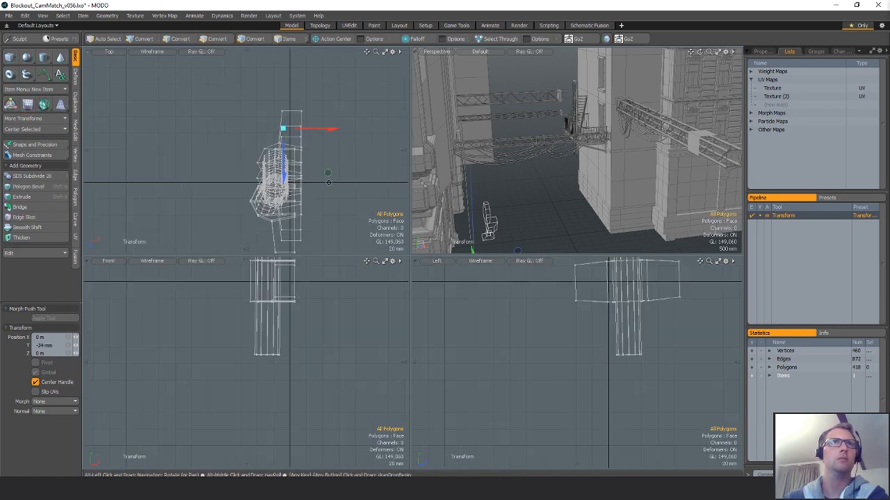
{"action": "key", "text": "space"}
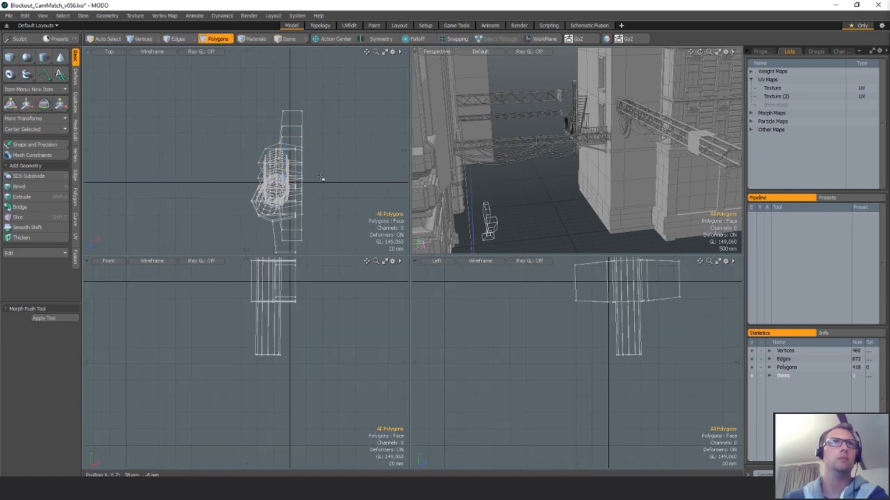
{"action": "key", "text": "w"}
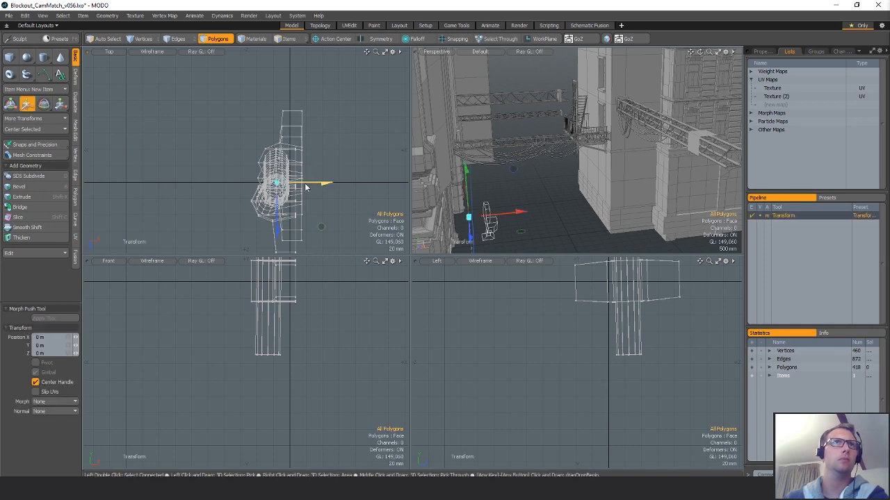
{"action": "left_click_drag", "start_coordinate": [306, 184], "coordinate": [285, 194]}
{"action": "key", "text": "space"}
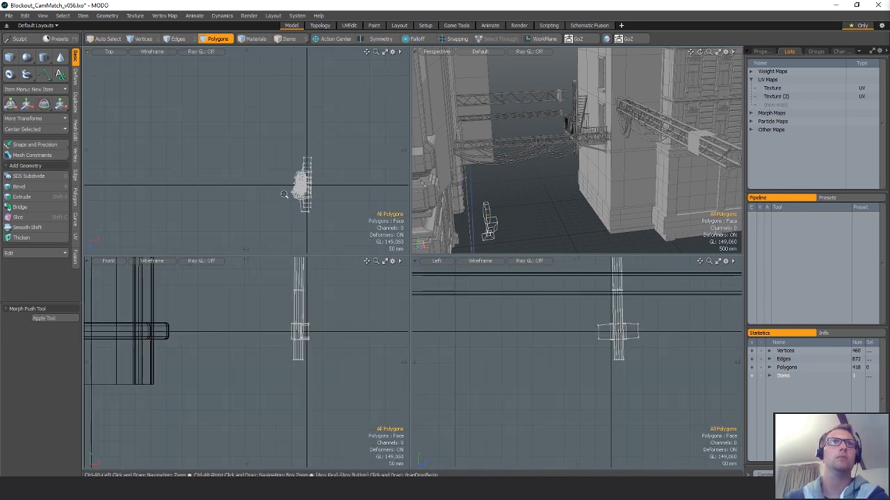
- Select the 14 edges around the bracket's back face and move them outward along X, then clear the edge selection
{"action": "left_click_drag", "start_coordinate": [592, 167], "coordinate": [542, 191], "text": "alt"}
{"action": "left_click_drag", "start_coordinate": [271, 363], "coordinate": [291, 363], "text": "ctrl+alt"}
{"action": "left_click_drag", "start_coordinate": [341, 221], "coordinate": [317, 195], "text": "alt+shift"}
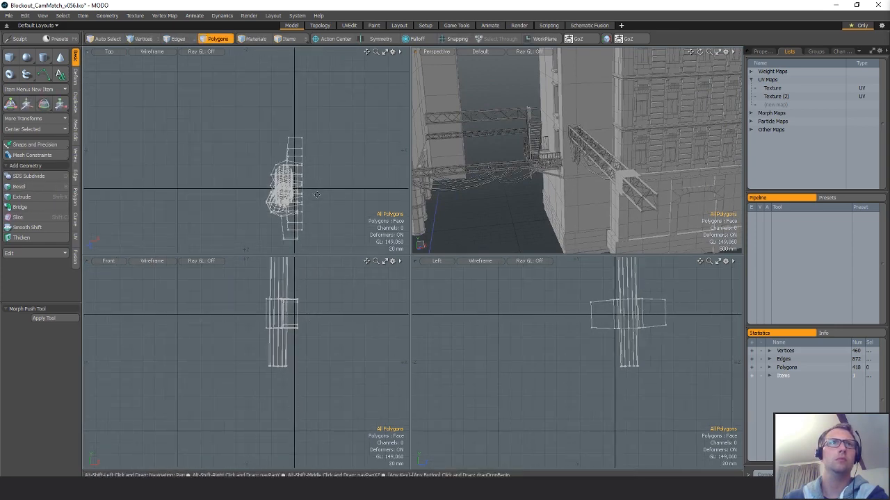
{"action": "left_click_drag", "start_coordinate": [612, 159], "coordinate": [528, 174], "text": "ctrl+alt"}
{"action": "left_click_drag", "start_coordinate": [612, 194], "coordinate": [545, 210], "text": "alt"}
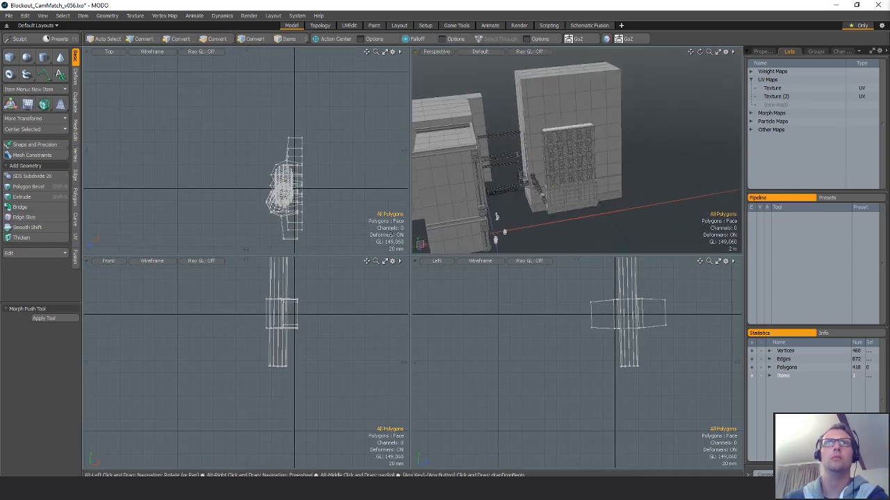
{"action": "scroll", "coordinate": [294, 221], "scroll_direction": "up", "scroll_amount": 3}
{"action": "key", "text": "2"}
{"action": "key", "text": "w"}
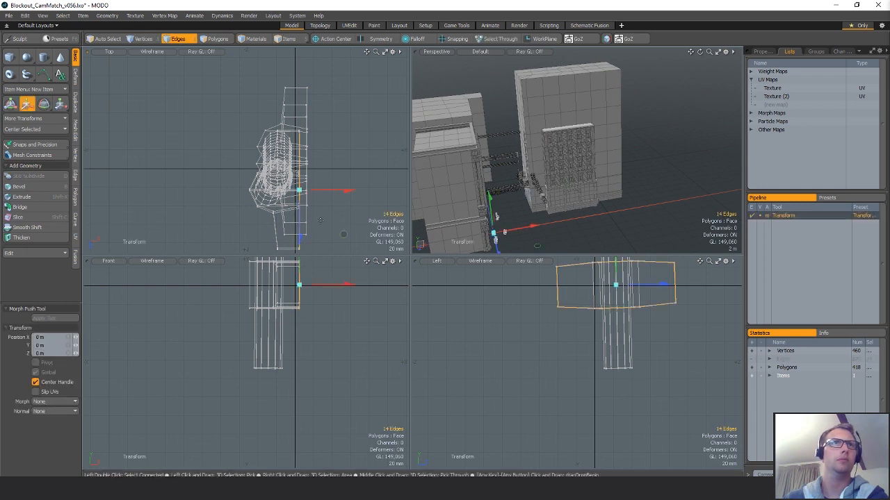
{"action": "key", "text": "q"}
{"action": "left_click", "coordinate": [329, 201]}
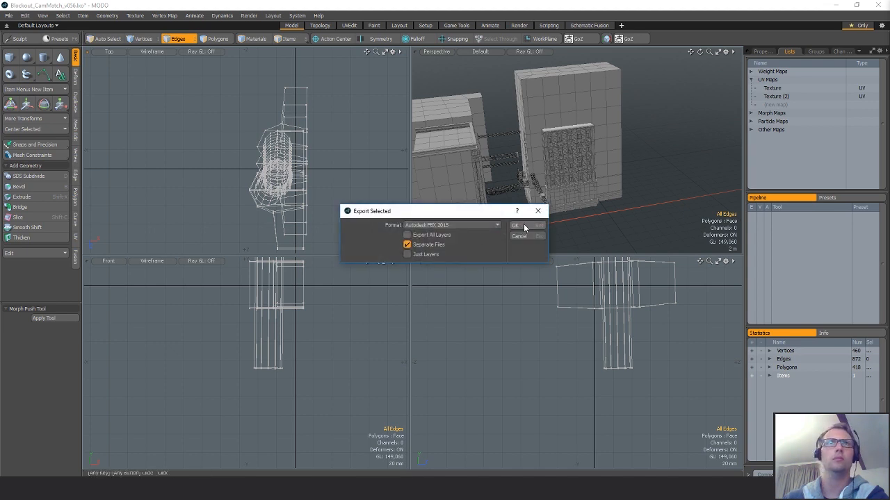
- Export the selected Wire_Length_A mesh as a separate Autodesk FBX file and reimport it in the Unreal Editor
{"action": "left_click", "coordinate": [516, 226]}
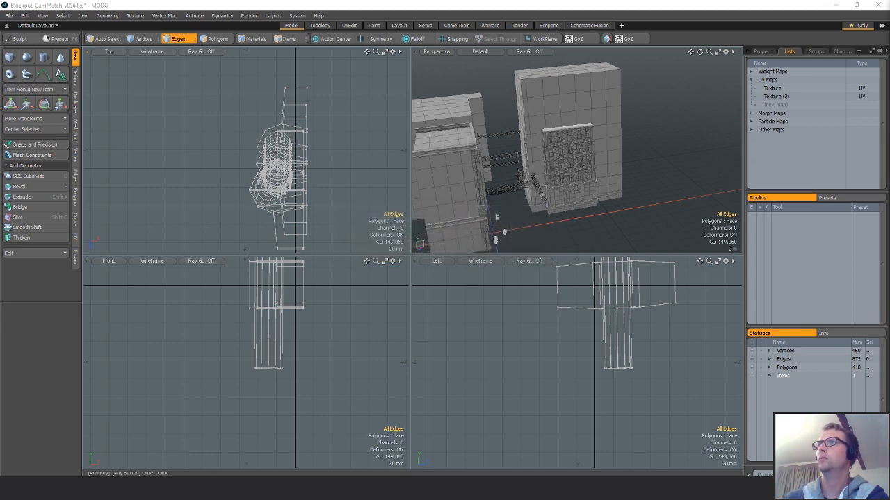
{"action": "key", "text": "5"}
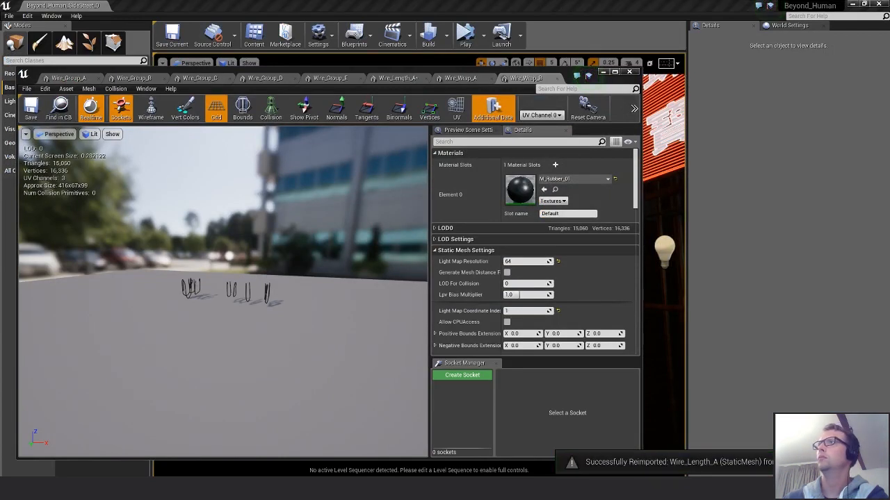
- Save the reimported Wire_Length_A mesh and close the static mesh editor
{"action": "key", "text": "ctrl+s"}
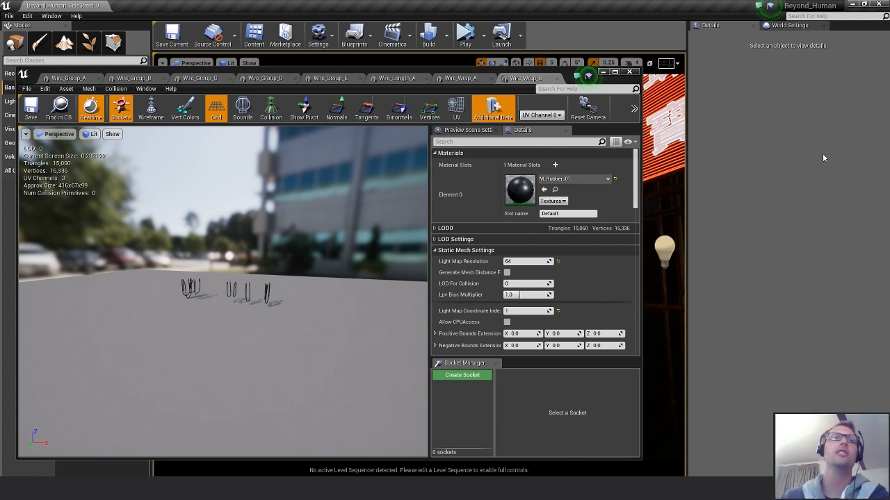
{"action": "left_click", "coordinate": [630, 72]}
- Place Wire_Group_A in the alley level, set its location to 0, 0, 0 and deselect it
{"action": "mouse_move", "coordinate": [419, 271]}
{"action": "right_mouse_down"}
{"action": "mouse_move", "coordinate": [403, 261]}
{"action": "mouse_move", "coordinate": [410, 251]}
{"action": "mouse_move", "coordinate": [450, 253]}
{"action": "mouse_move", "coordinate": [416, 272]}
{"action": "right_mouse_up"}
{"action": "key", "text": "w"}
{"action": "key", "text": "s"}
{"action": "key", "text": "w"}
{"action": "key", "text": "w"}
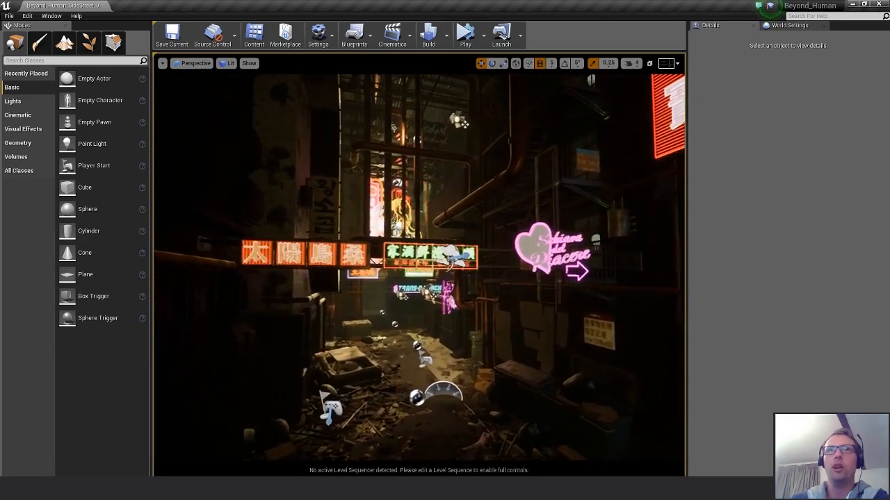
{"action": "key", "text": "s"}
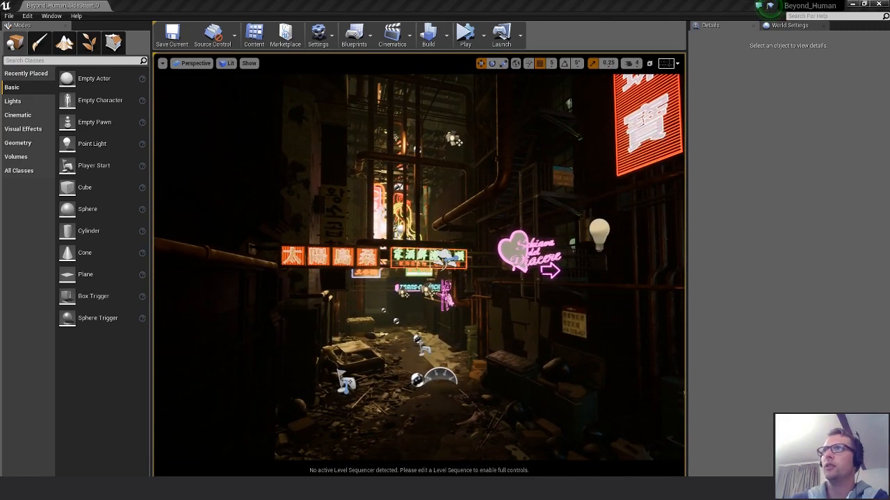
{"action": "left_click", "coordinate": [437, 179]}
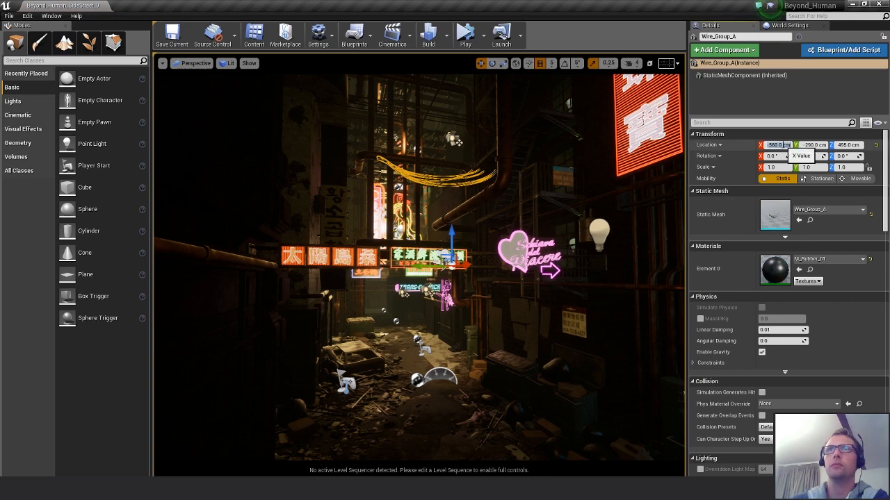
{"action": "type", "text": "0"}
{"action": "key", "text": "Tab"}
{"action": "type", "text": "0"}
{"action": "key", "text": "Tab"}
{"action": "type", "text": "0"}
{"action": "key", "text": "Return"}
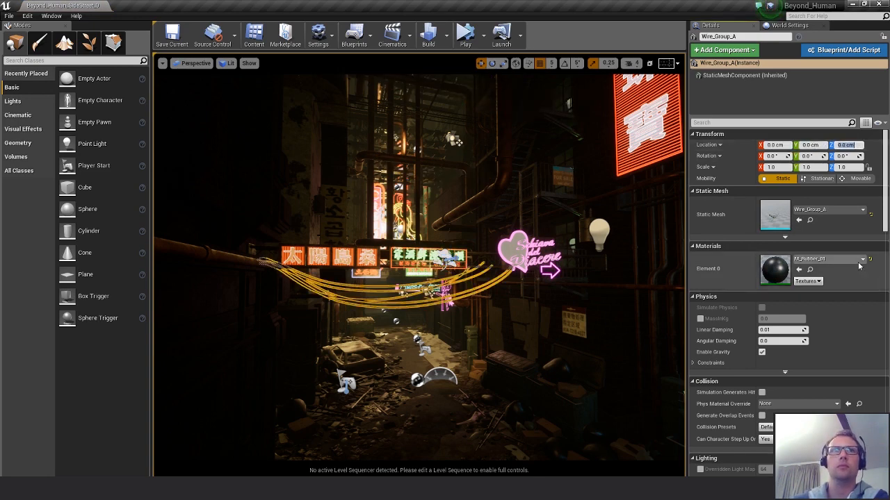
{"action": "left_click", "coordinate": [515, 303]}
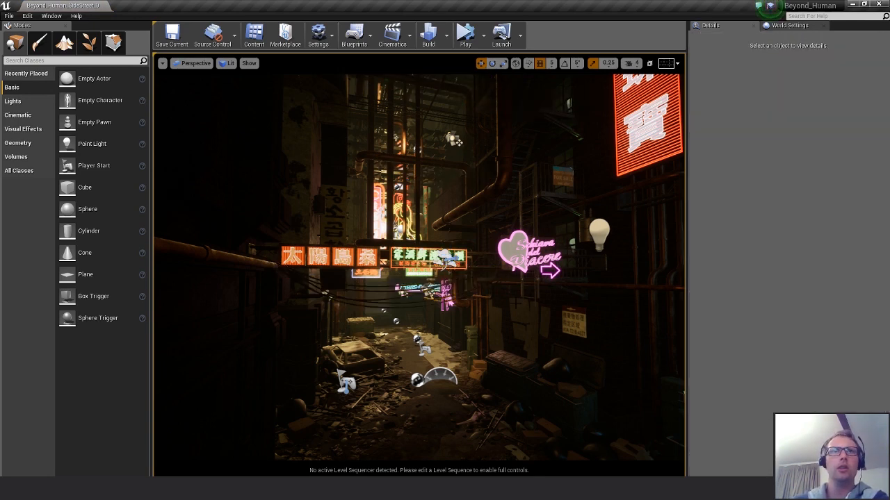
- Add Wire_Group_B to the level and reset its location to 0 on all axes
{"action": "right_click_drag", "start_coordinate": [515, 303], "coordinate": [526, 359]}
{"action": "right_click_drag", "start_coordinate": [461, 268], "coordinate": [475, 282]}
{"action": "key", "text": "d"}
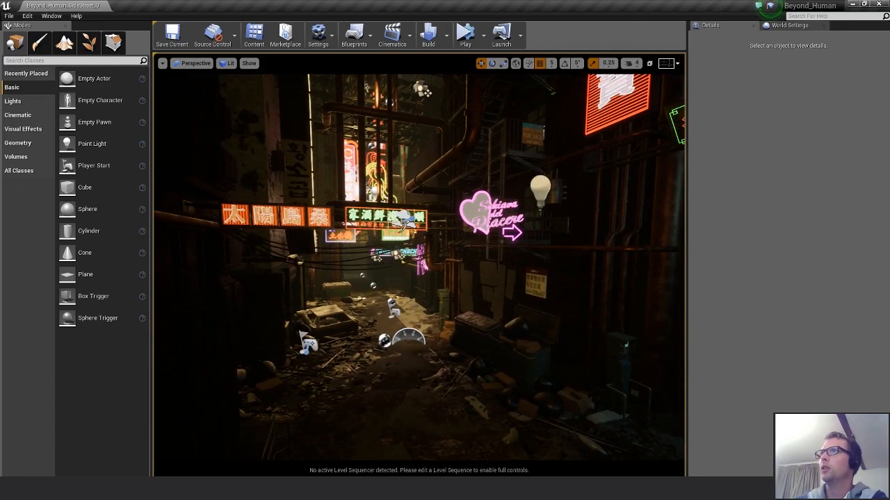
{"action": "left_click_drag", "start_coordinate": [889, 209], "coordinate": [594, 206]}
{"action": "left_click", "coordinate": [775, 143]}
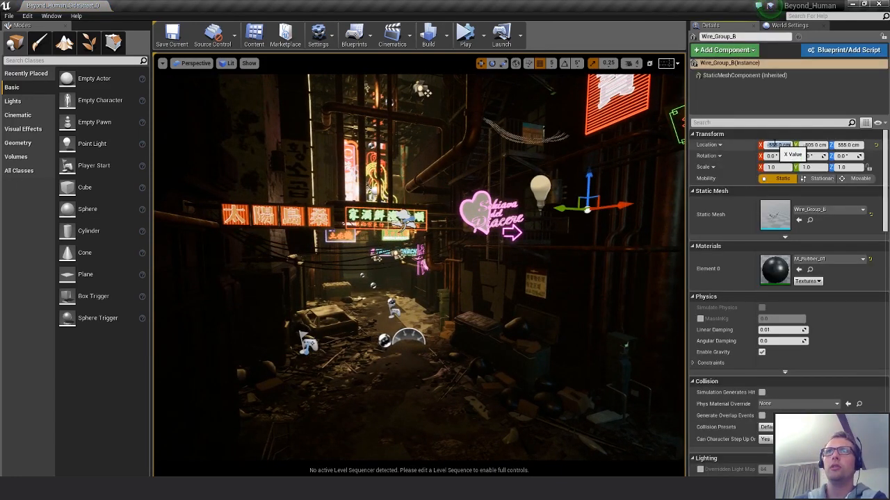
{"action": "left_click", "coordinate": [876, 145]}
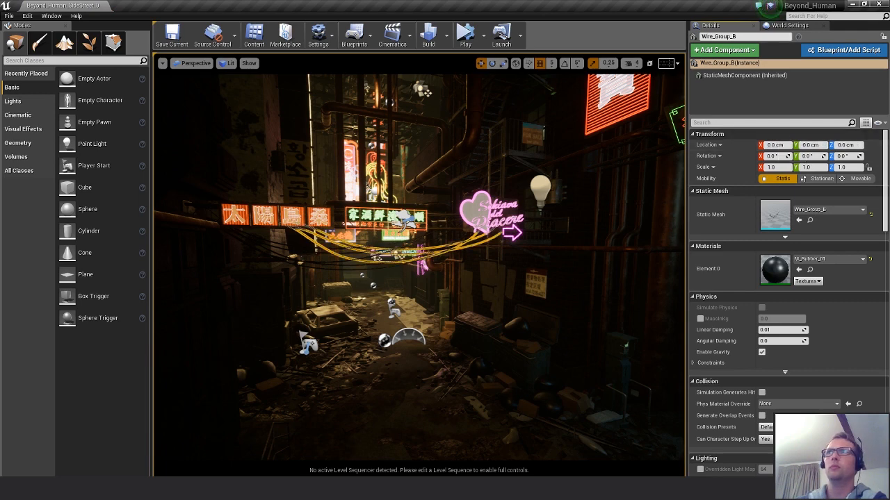
- Add Wire_Group_C to the level and set its X, Y and Z location to 0
{"action": "left_click_drag", "start_coordinate": [889, 209], "coordinate": [515, 190]}
{"action": "left_click", "coordinate": [775, 145]}
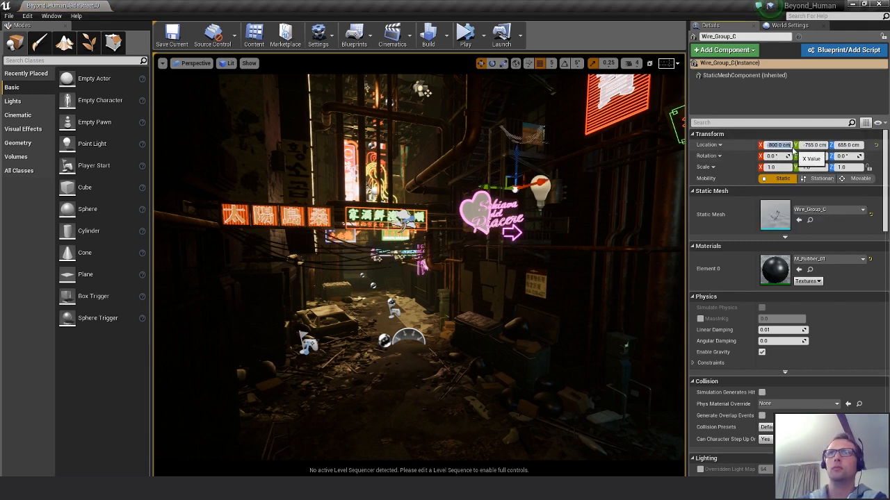
{"action": "type", "text": "0"}
{"action": "key", "text": "Tab"}
{"action": "key", "text": "Return"}
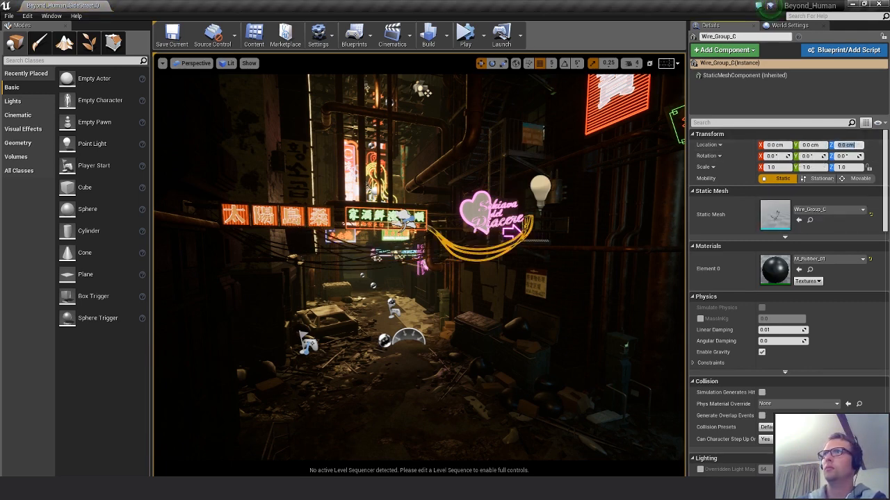
- Add Wire_Group_D to the level and set its X, Y and Z location to 0
{"action": "left_click_drag", "start_coordinate": [889, 217], "coordinate": [542, 247]}
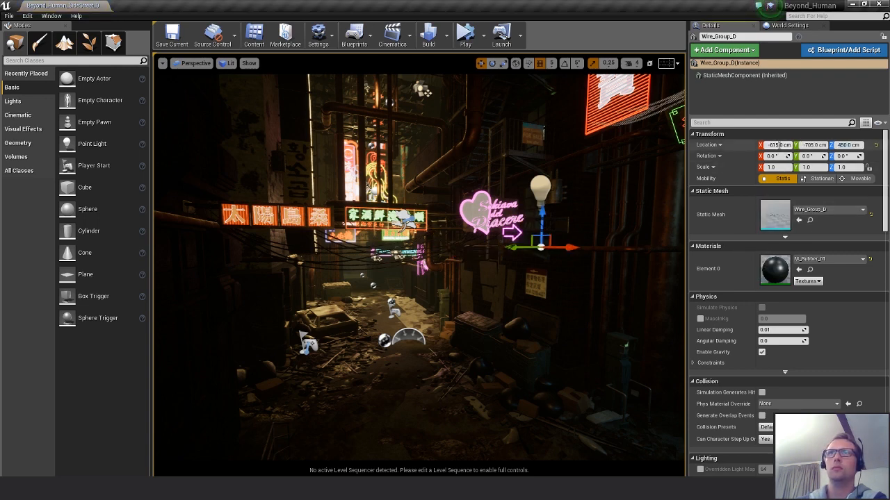
{"action": "type", "text": "0"}
{"action": "key", "text": "Tab"}
{"action": "type", "text": "0"}
{"action": "key", "text": "Tab"}
{"action": "type", "text": "0"}
{"action": "key", "text": "Return"}
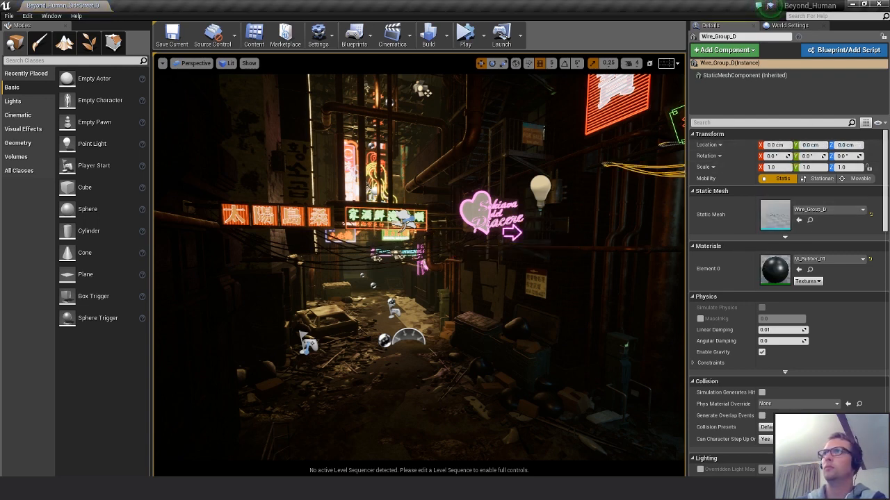
- Add Wire_Group_E to the level and set its X, Y and Z location to 0
{"action": "left_click_drag", "start_coordinate": [889, 201], "coordinate": [551, 189]}
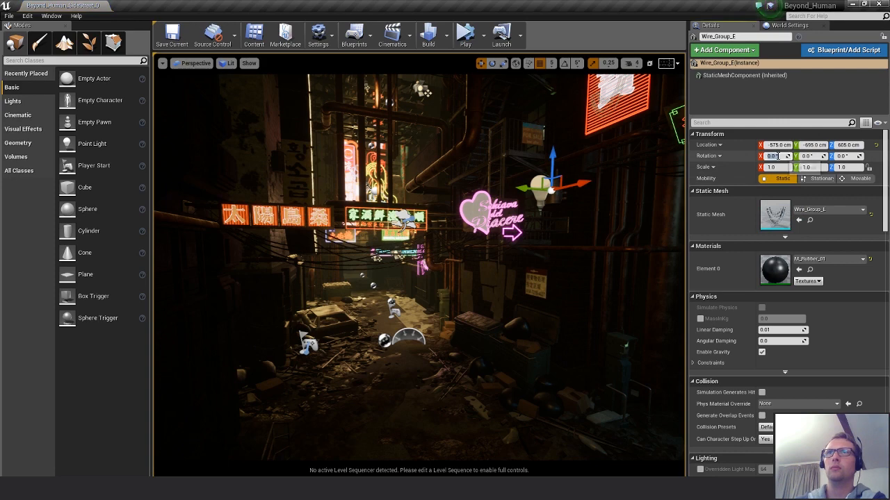
{"action": "key", "text": "Return"}
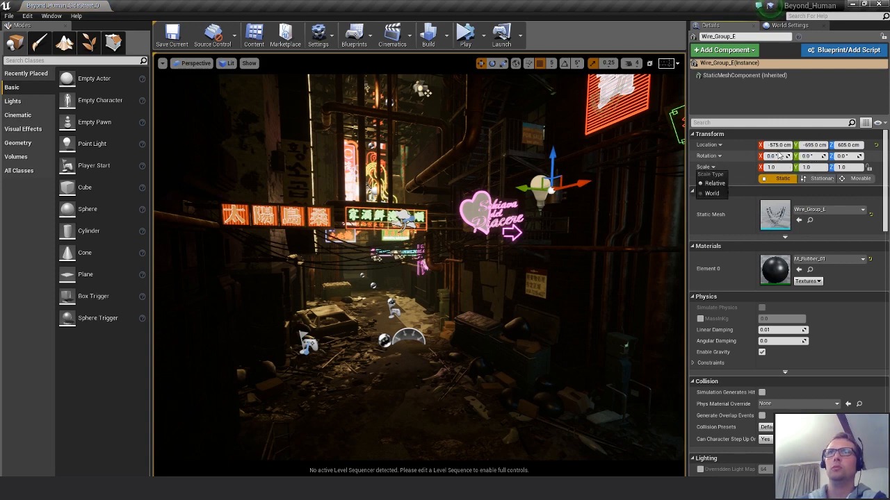
{"action": "key", "text": "Escape"}
{"action": "left_click", "coordinate": [784, 148]}
{"action": "type", "text": "0"}
{"action": "key", "text": "Tab"}
{"action": "type", "text": "0"}
{"action": "key", "text": "Tab"}
{"action": "type", "text": "0"}
{"action": "key", "text": "Return"}
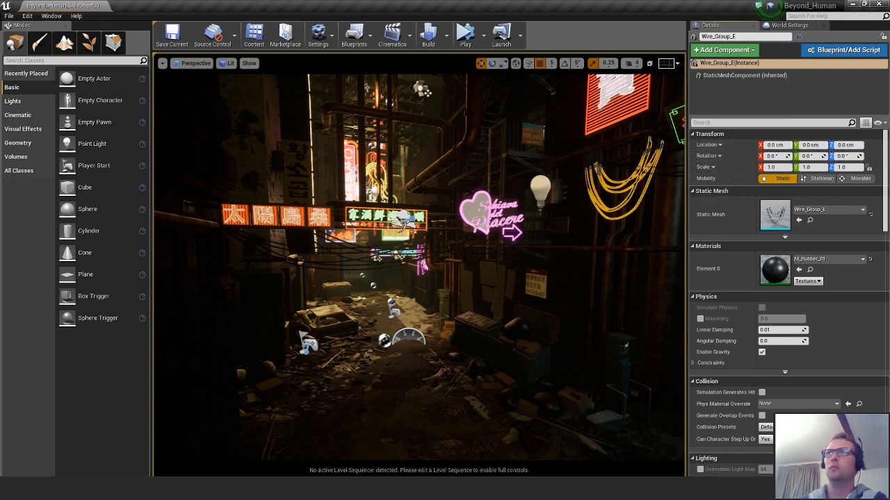
- Add Wire_Wrap_A to the level and set its X, Y and Z location to 0
{"action": "left_click_drag", "start_coordinate": [889, 235], "coordinate": [562, 235]}
{"action": "left_click", "coordinate": [781, 145]}
{"action": "type", "text": "0"}
{"action": "key", "text": "Tab"}
{"action": "type", "text": "0"}
{"action": "key", "text": "Tab"}
{"action": "type", "text": "0"}
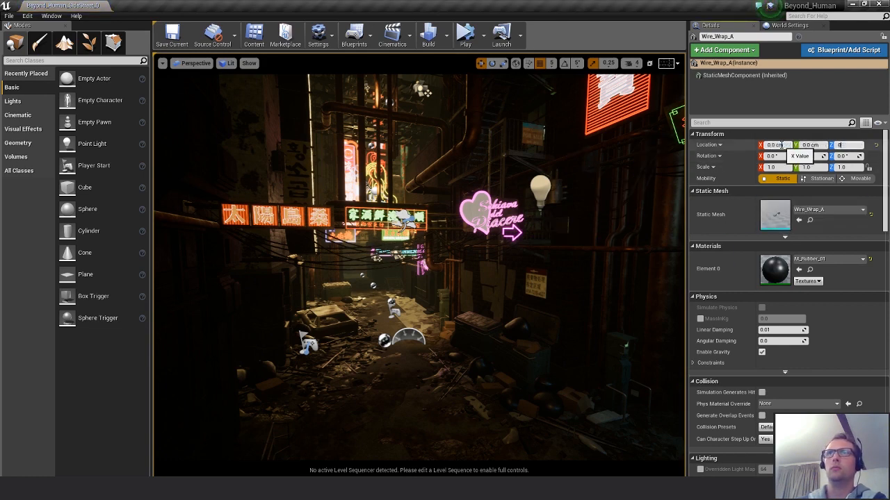
{"action": "key", "text": "Return"}
- Add Wire_Wrap_B to the level and set its X, Y and Z location to 0
{"action": "left_click_drag", "start_coordinate": [683, 223], "coordinate": [624, 211]}
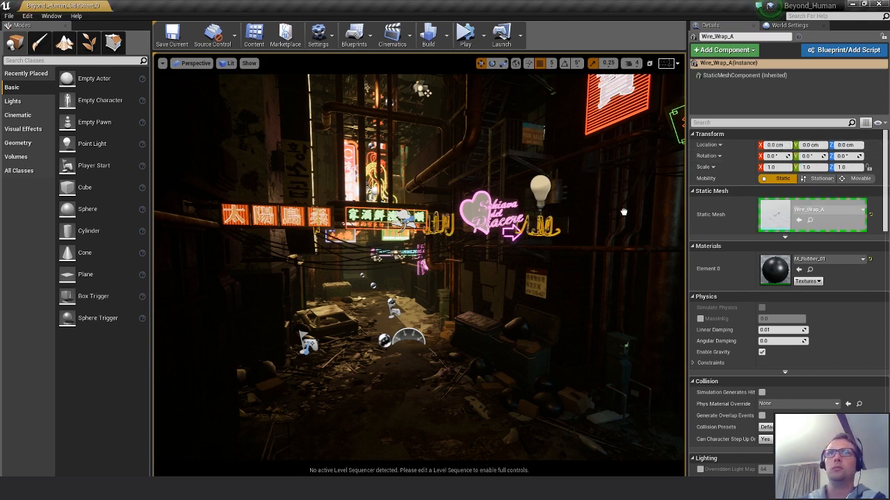
{"action": "left_click", "coordinate": [783, 145]}
{"action": "type", "text": "0"}
{"action": "key", "text": "Tab"}
{"action": "type", "text": "0"}
{"action": "key", "text": "Tab"}
{"action": "type", "text": "0"}
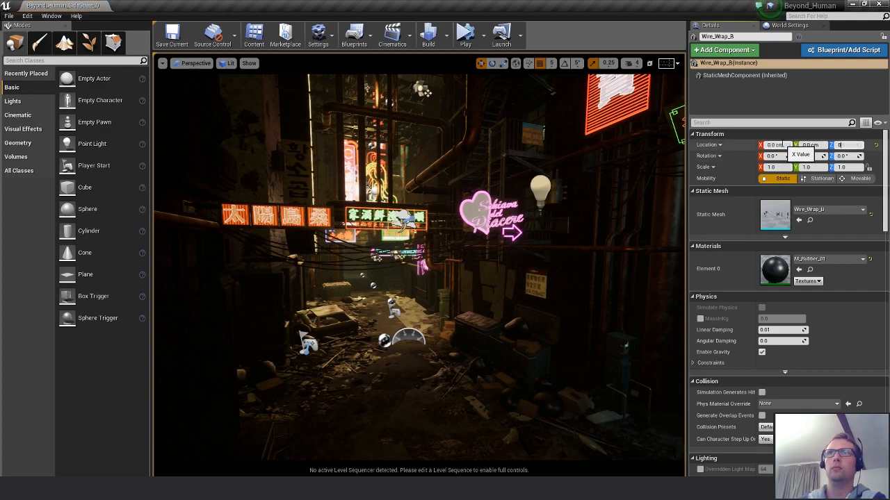
{"action": "key", "text": "Return"}
- Place Wire_Length_A in the level and move it beside the wall-mounted transformer at X -580, Y -745, Z 560 cm
{"action": "right_click_drag", "start_coordinate": [487, 207], "coordinate": [490, 262]}
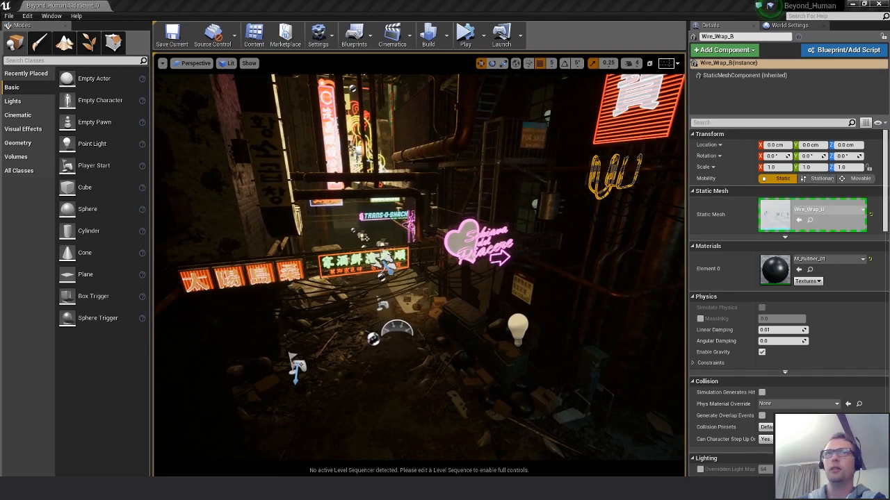
{"action": "left_click_drag", "start_coordinate": [889, 257], "coordinate": [541, 258]}
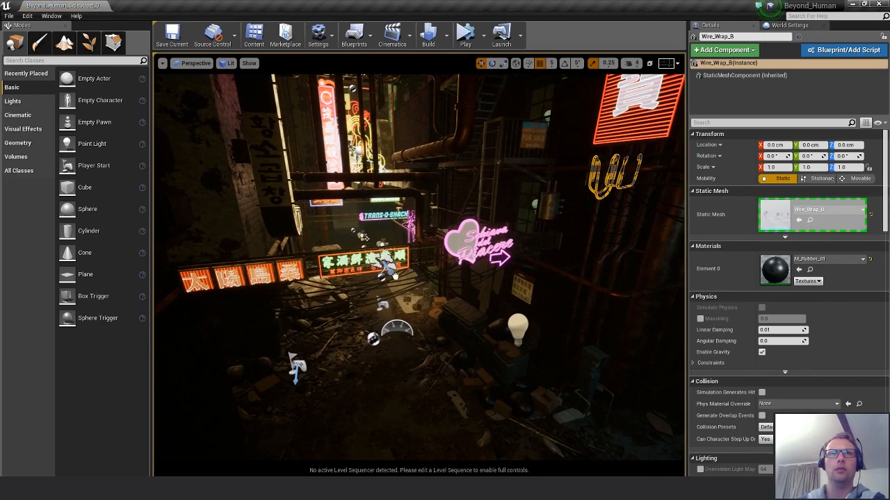
{"action": "left_click_drag", "start_coordinate": [386, 265], "coordinate": [546, 249]}
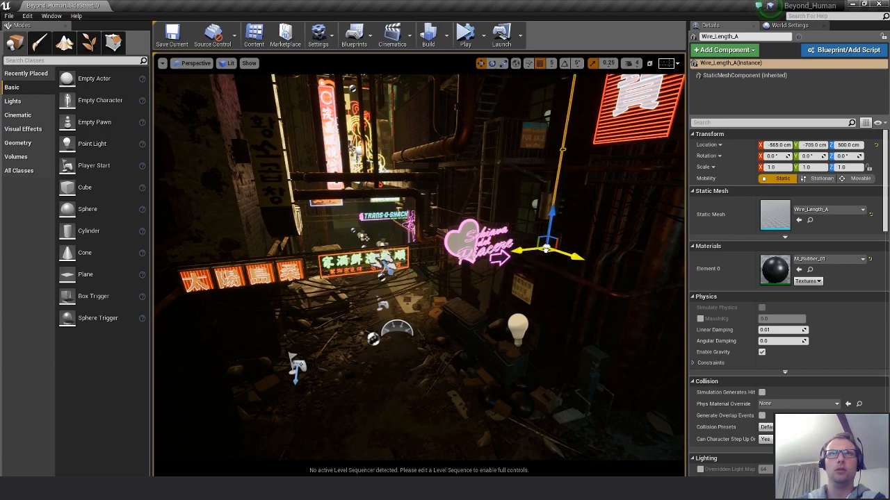
{"action": "right_click_drag", "start_coordinate": [547, 251], "coordinate": [438, 422]}
{"action": "left_click_drag", "start_coordinate": [438, 422], "coordinate": [527, 412]}
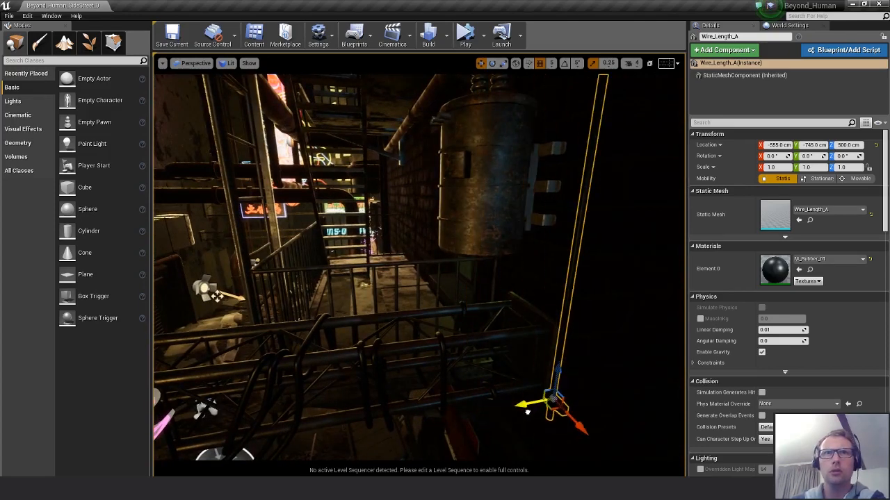
{"action": "left_click_drag", "start_coordinate": [577, 424], "coordinate": [541, 383]}
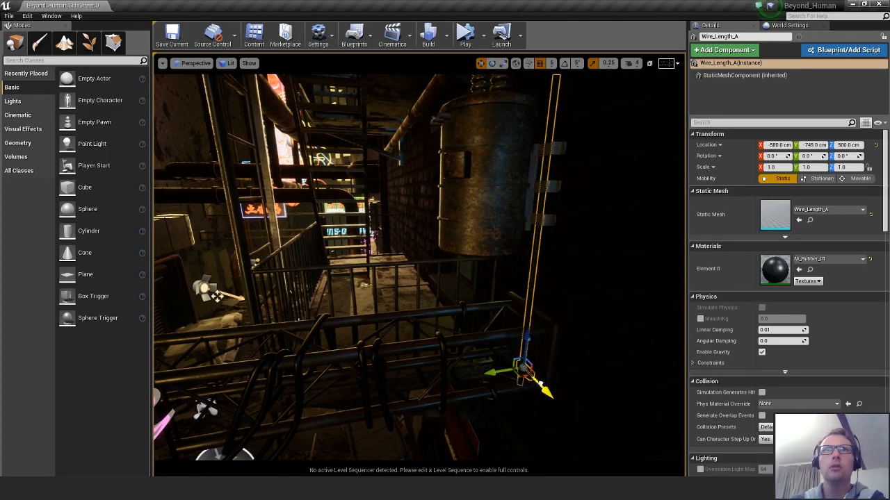
{"action": "left_click_drag", "start_coordinate": [526, 342], "coordinate": [538, 245]}
- Switch the viewport to Unlit shading and push Wire_Length_A into the brick wall at Y -755 cm
{"action": "right_click_drag", "start_coordinate": [547, 234], "coordinate": [678, 260]}
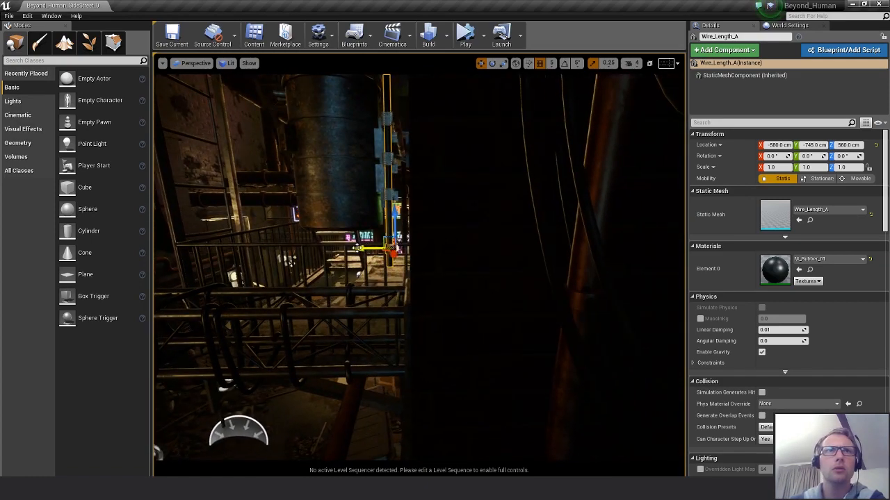
{"action": "left_click_drag", "start_coordinate": [368, 247], "coordinate": [378, 247]}
{"action": "left_click", "coordinate": [232, 64]}
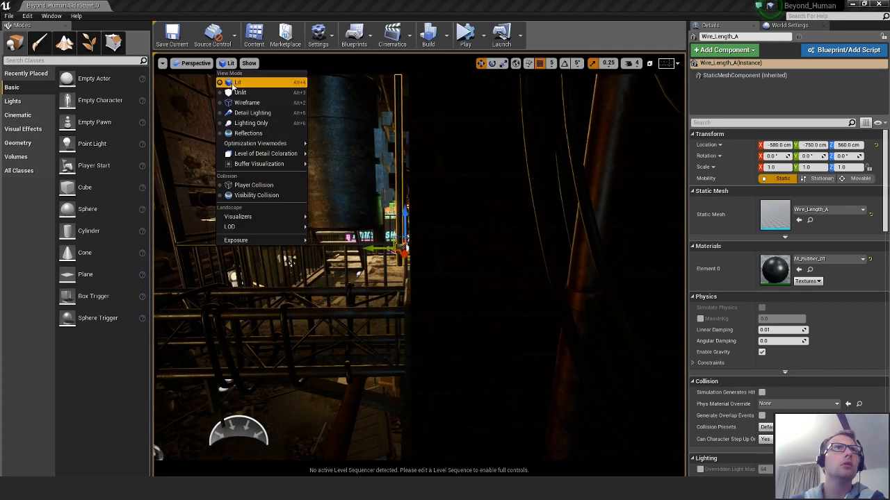
{"action": "left_click", "coordinate": [236, 98]}
{"action": "right_click_drag", "start_coordinate": [481, 298], "coordinate": [528, 313]}
{"action": "right_click_drag", "start_coordinate": [424, 320], "coordinate": [376, 288]}
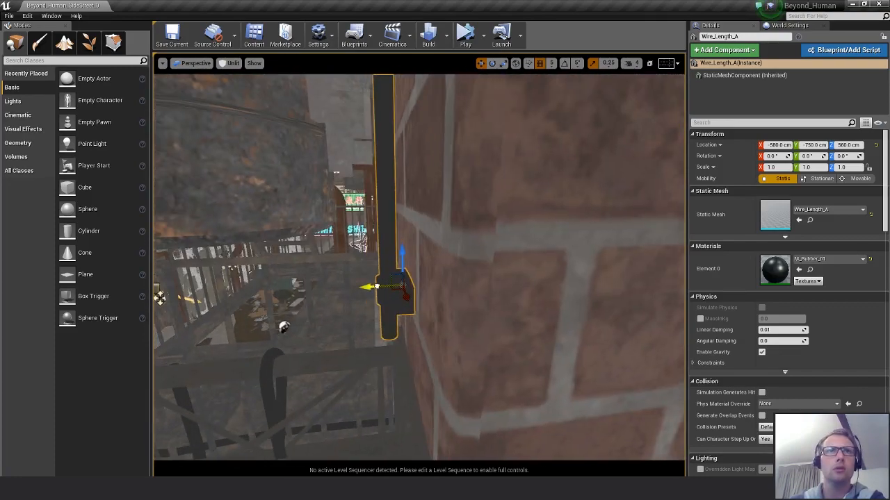
{"action": "left_click_drag", "start_coordinate": [376, 287], "coordinate": [391, 286]}
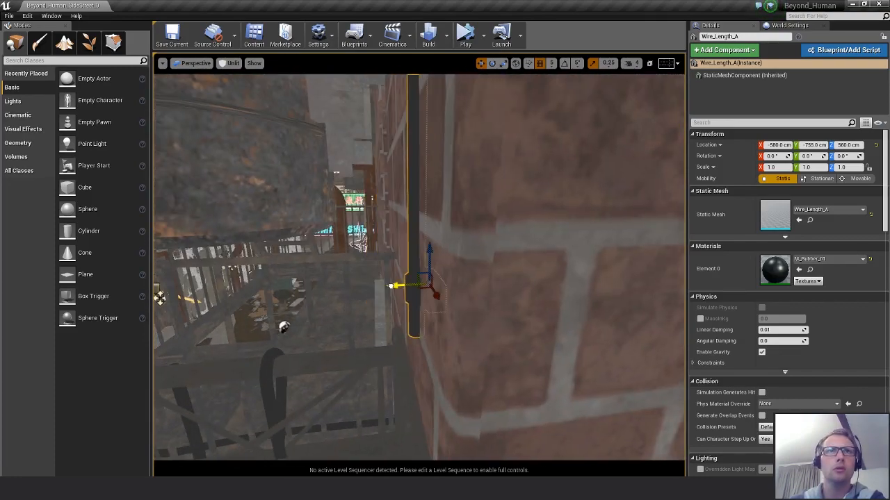
- Set grid snapping to 1 and fine-tune Wire_Length_A's bracket against the brick wall, finishing unsnapped at about Y -752.5 cm
{"action": "left_click", "coordinate": [551, 63]}
{"action": "left_click", "coordinate": [556, 81]}
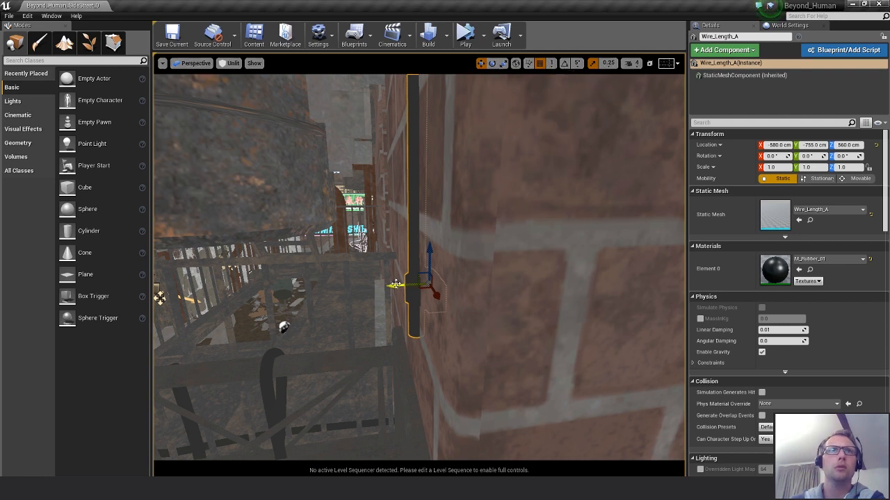
{"action": "left_click_drag", "start_coordinate": [394, 284], "coordinate": [381, 287]}
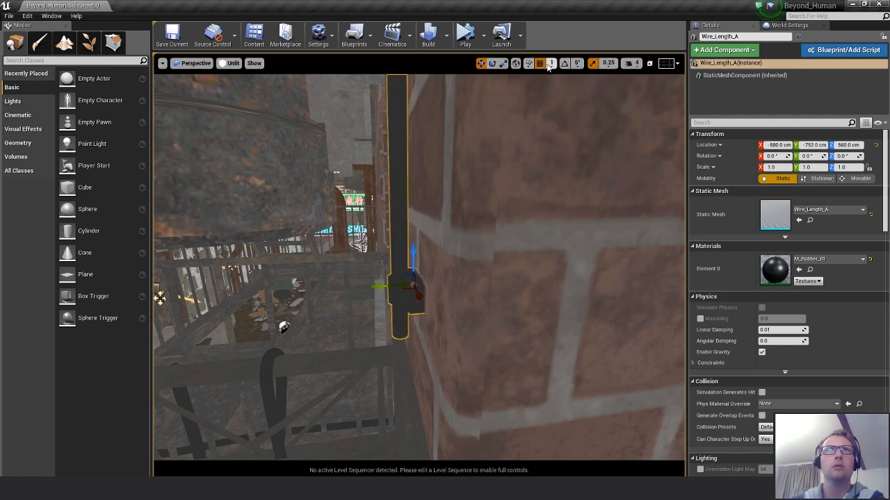
{"action": "left_click_drag", "start_coordinate": [376, 285], "coordinate": [383, 286]}
- Slide Wire_Length_A up the brick wall above the transformer to about X -598, Z 643 cm
{"action": "right_click_drag", "start_coordinate": [383, 285], "coordinate": [438, 258]}
{"action": "right_click_drag", "start_coordinate": [424, 288], "coordinate": [544, 309]}
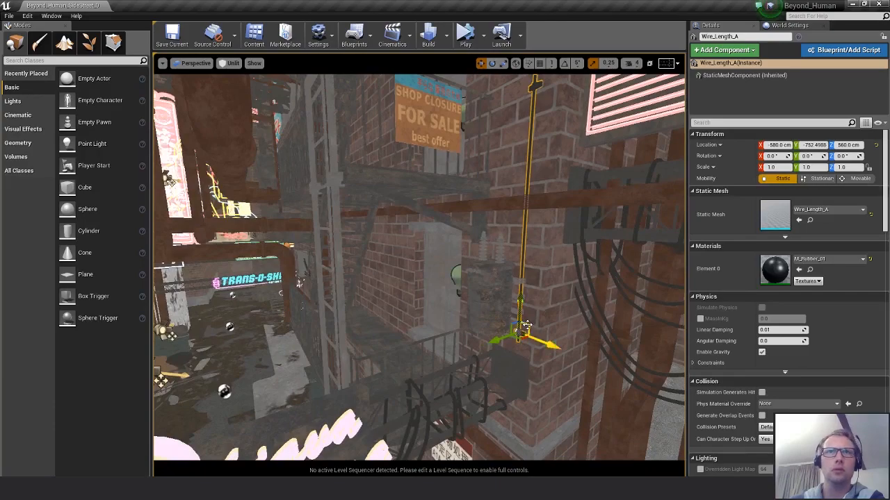
{"action": "left_click_drag", "start_coordinate": [526, 327], "coordinate": [516, 250]}
{"action": "right_click_drag", "start_coordinate": [516, 250], "coordinate": [403, 379]}
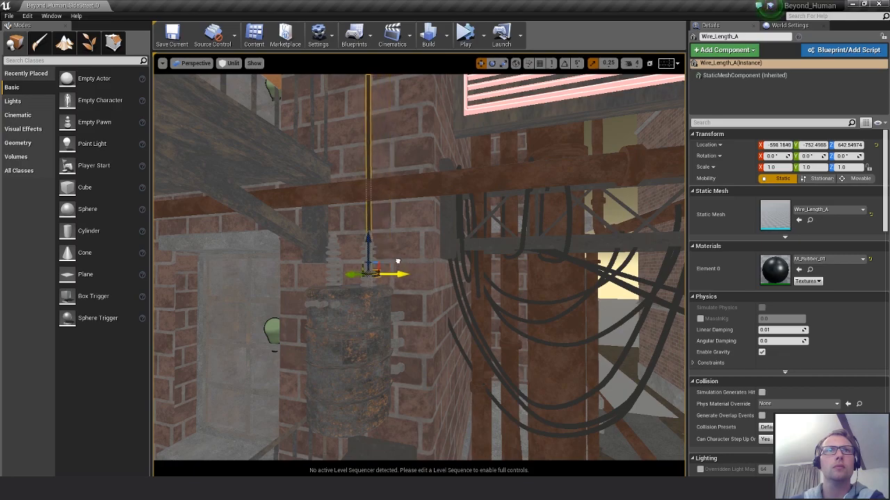
- Duplicate Wire_Length_A and move the copy across the alley to about X -590, Y -217 cm
{"action": "key", "text": "s"}
{"action": "right_click_drag", "start_coordinate": [419, 267], "coordinate": [375, 282]}
{"action": "key", "text": "w"}
{"action": "left_click_drag", "start_coordinate": [522, 208], "coordinate": [306, 194], "text": "alt"}
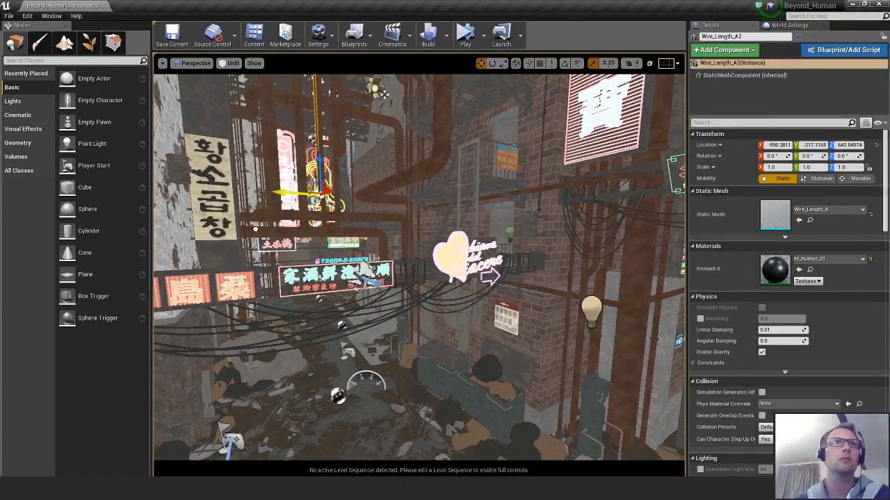
- Move the Wire_Length_A copy across to the white peeling wall at about X -1053, Y 54 cm
{"action": "right_click_drag", "start_coordinate": [388, 273], "coordinate": [347, 288]}
{"action": "key", "text": "s"}
{"action": "key", "text": "w"}
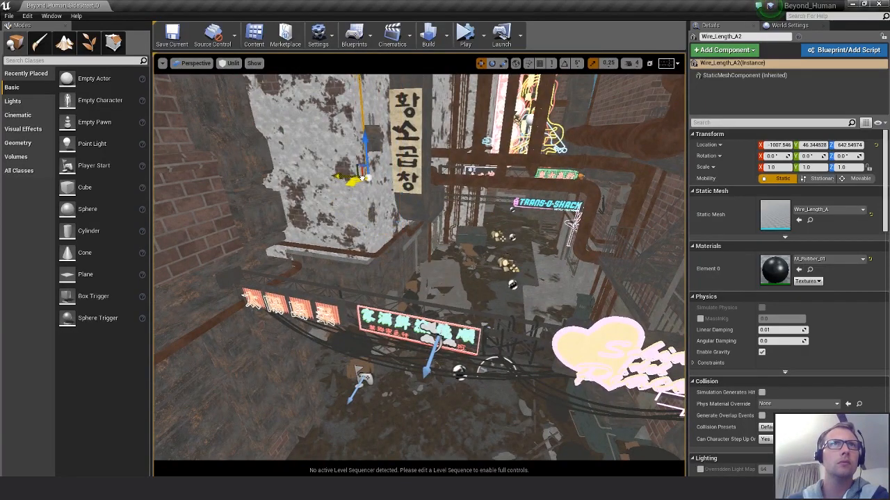
{"action": "key", "text": "e"}
{"action": "right_click_drag", "start_coordinate": [385, 191], "coordinate": [365, 228]}
{"action": "key", "text": "w"}
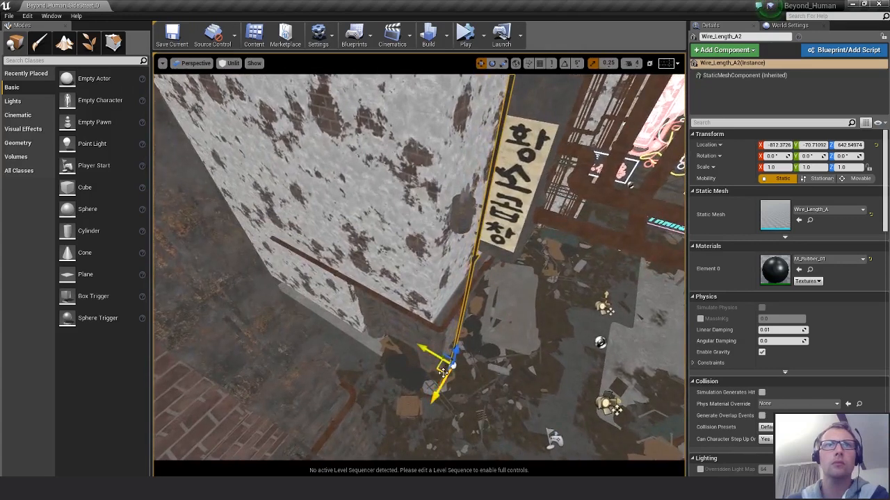
{"action": "left_click_drag", "start_coordinate": [439, 369], "coordinate": [443, 248]}
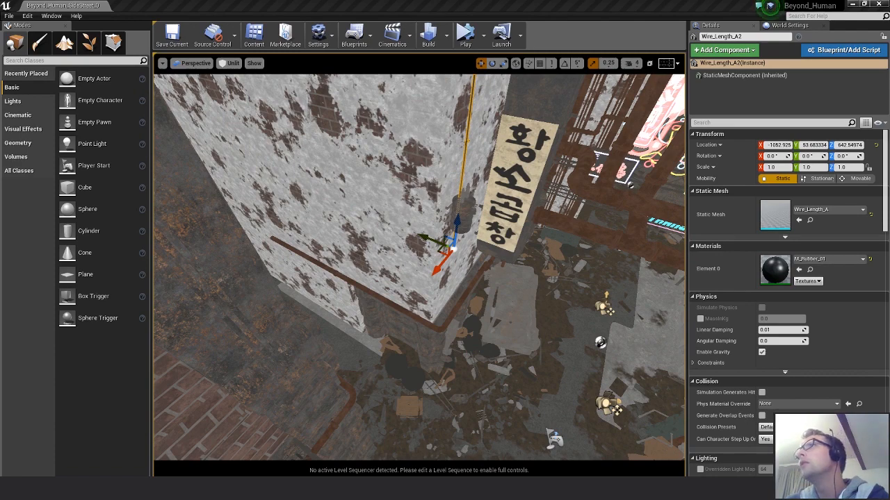
- Rotate the Wire_Length_A copy to 180° about Z and push its bracket against the white wall at about Y 72 cm
{"action": "right_click_drag", "start_coordinate": [499, 223], "coordinate": [479, 256]}
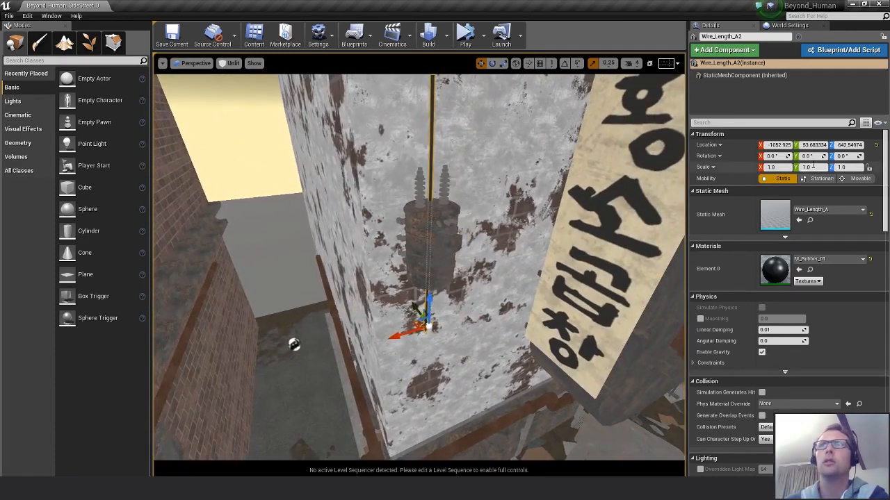
{"action": "left_click", "coordinate": [842, 154]}
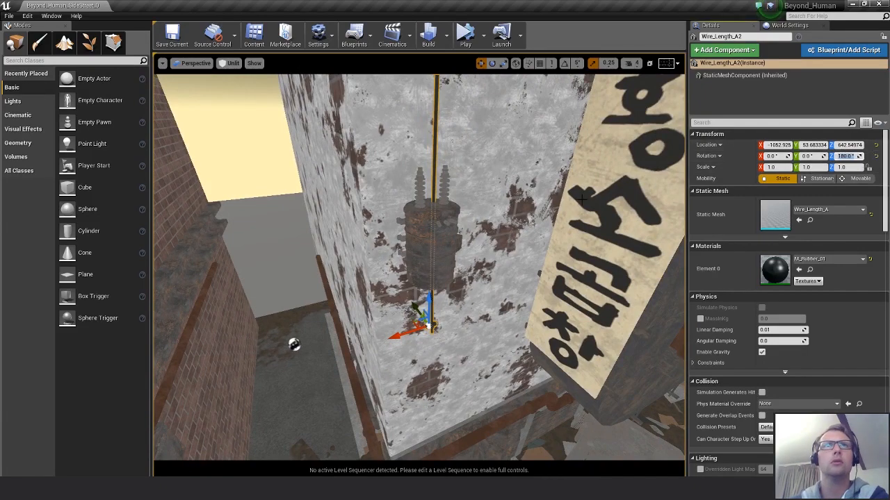
{"action": "right_click_drag", "start_coordinate": [437, 353], "coordinate": [471, 356]}
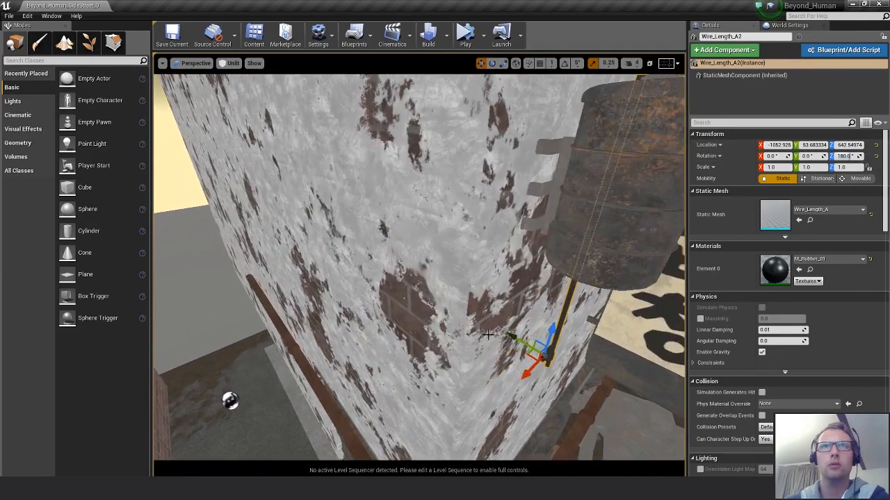
{"action": "left_click_drag", "start_coordinate": [515, 338], "coordinate": [497, 326]}
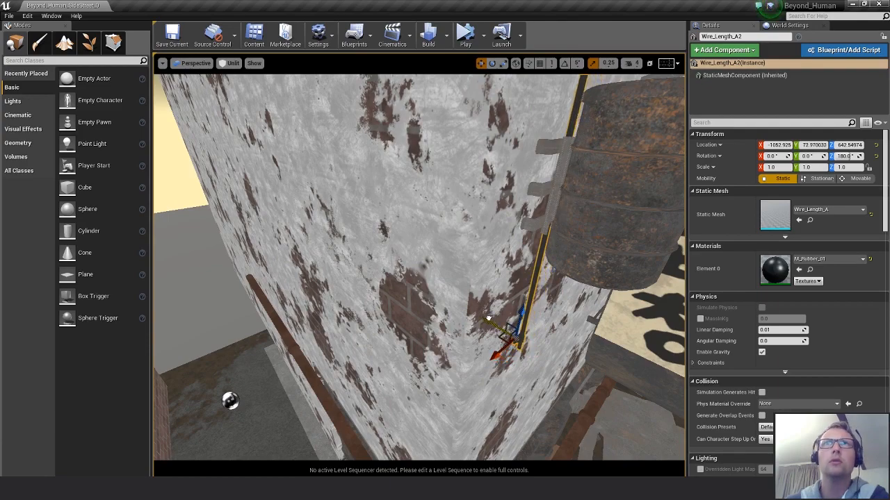
{"action": "right_click_drag", "start_coordinate": [581, 400], "coordinate": [654, 365]}
{"action": "right_click_drag", "start_coordinate": [487, 435], "coordinate": [458, 412]}
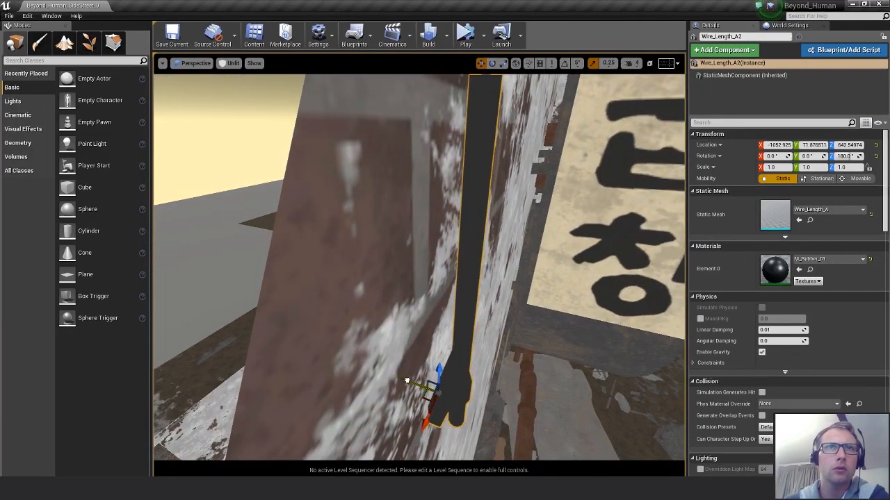
- Raise the Wire_Length_A copy up the white wall above the transformer to about Z 763 cm
{"action": "right_click_drag", "start_coordinate": [508, 354], "coordinate": [382, 342]}
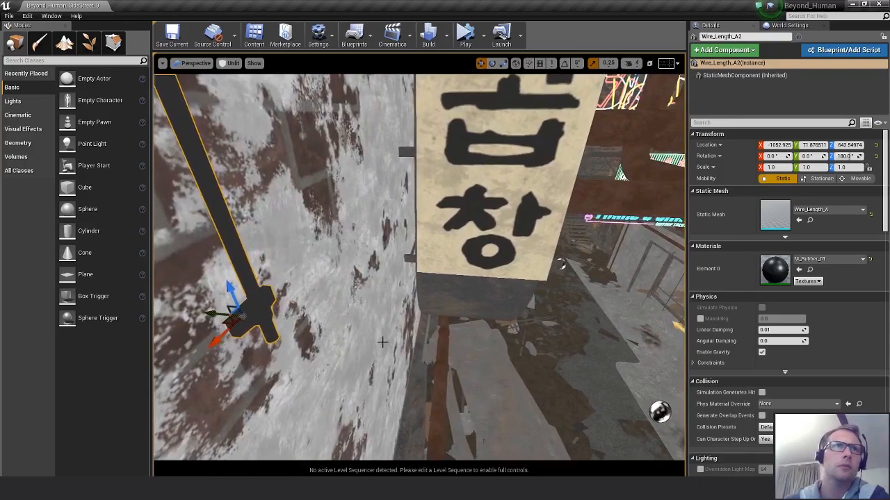
{"action": "right_click_drag", "start_coordinate": [304, 322], "coordinate": [297, 320]}
{"action": "right_click_drag", "start_coordinate": [490, 339], "coordinate": [481, 334]}
{"action": "right_click_drag", "start_coordinate": [518, 259], "coordinate": [481, 303]}
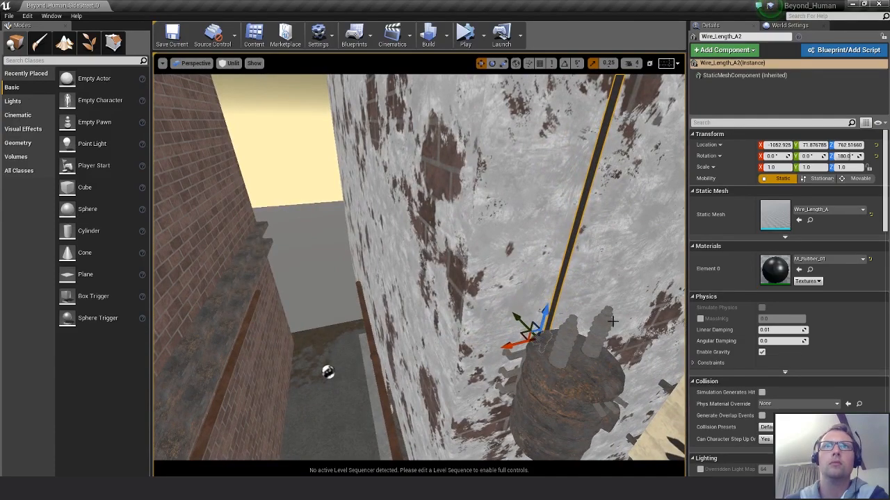
{"action": "mouse_move", "coordinate": [612, 321]}
{"action": "right_mouse_down"}
{"action": "mouse_move", "coordinate": [581, 310]}
{"action": "mouse_move", "coordinate": [576, 260]}
{"action": "mouse_move", "coordinate": [563, 292]}
{"action": "mouse_move", "coordinate": [577, 361]}
{"action": "mouse_move", "coordinate": [571, 306]}
{"action": "mouse_move", "coordinate": [587, 320]}
{"action": "mouse_move", "coordinate": [600, 312]}
{"action": "right_mouse_up"}
- Duplicate Wire_Group_D and move the copy across the alley to the opposite wall at about Y 849 cm
{"action": "left_click", "coordinate": [551, 228]}
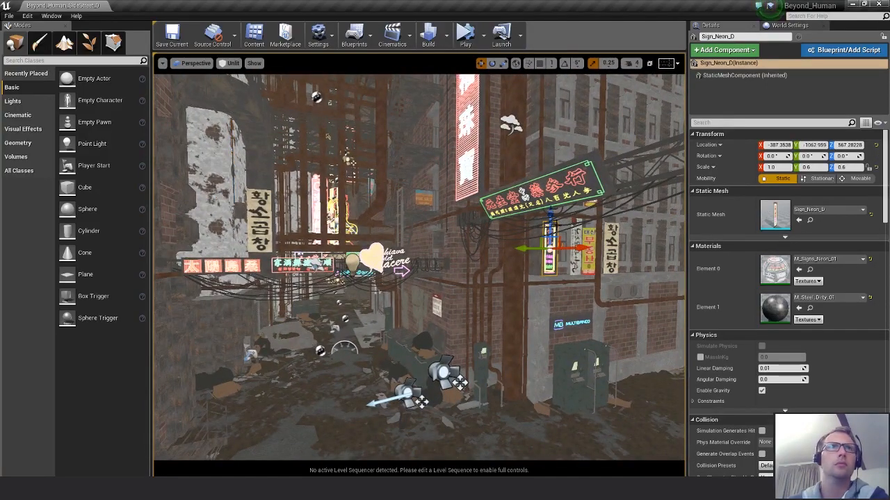
{"action": "right_click_drag", "start_coordinate": [307, 331], "coordinate": [278, 331]}
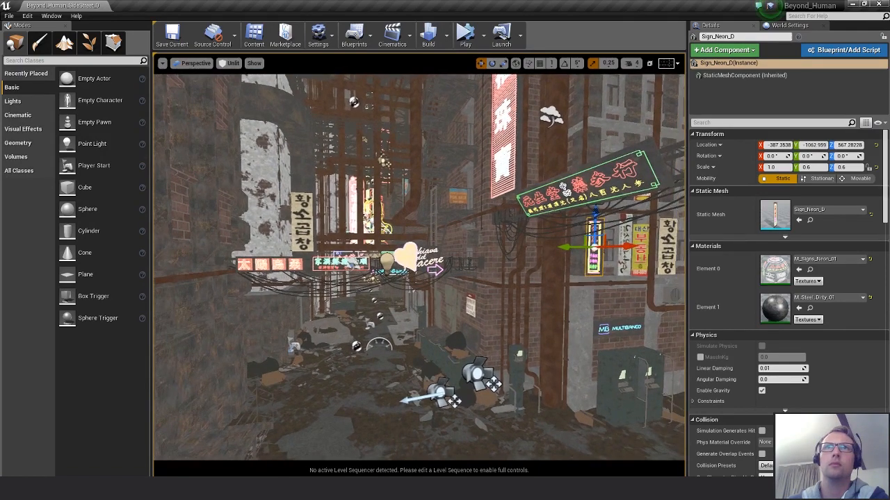
{"action": "left_click", "coordinate": [569, 227]}
{"action": "scroll", "coordinate": [582, 278], "scroll_direction": "down", "scroll_amount": 8}
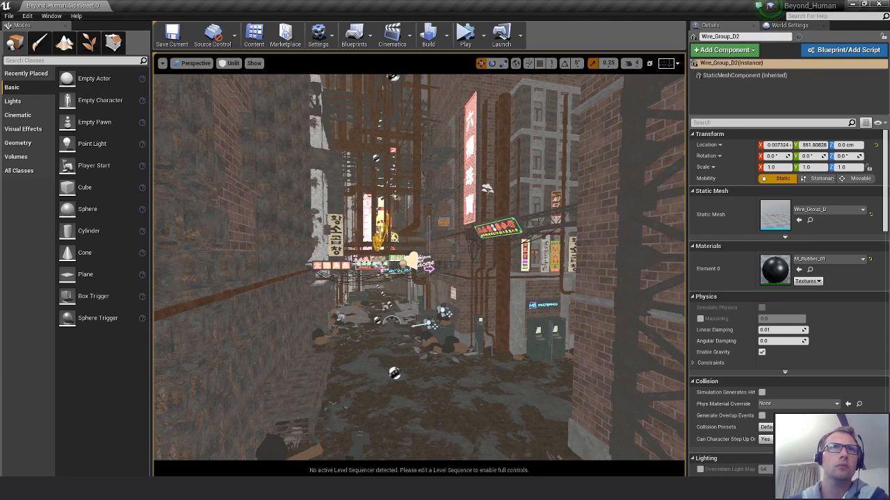
{"action": "scroll", "coordinate": [470, 318], "scroll_direction": "down", "scroll_amount": 4}
{"action": "right_click_drag", "start_coordinate": [470, 317], "coordinate": [280, 347]}
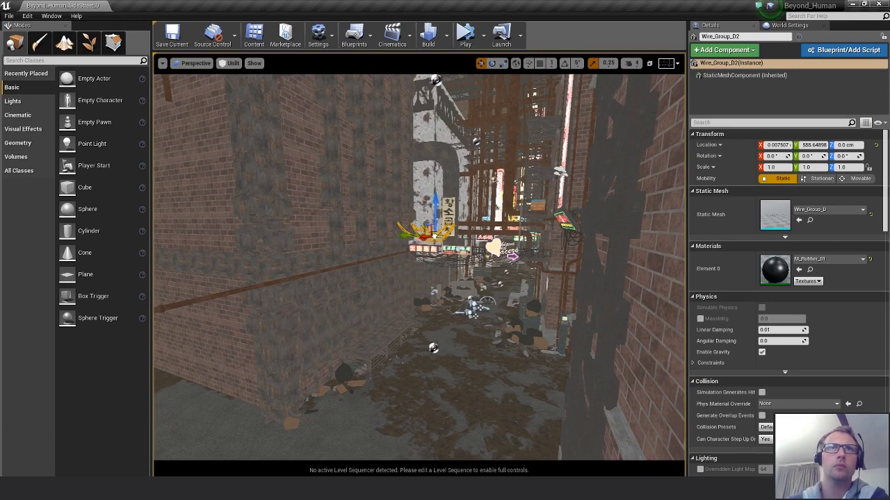
{"action": "right_click_drag", "start_coordinate": [460, 271], "coordinate": [439, 216]}
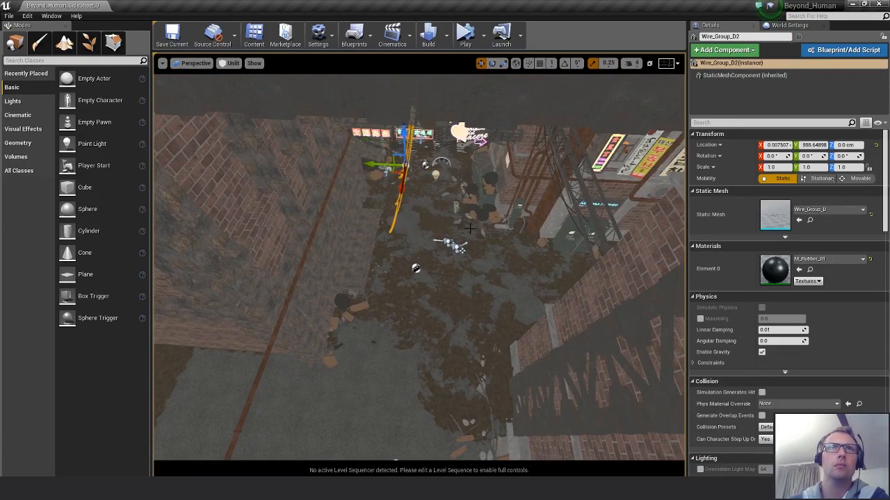
{"action": "right_click_drag", "start_coordinate": [470, 228], "coordinate": [458, 337]}
{"action": "left_click_drag", "start_coordinate": [377, 263], "coordinate": [271, 258]}
{"action": "right_click_drag", "start_coordinate": [271, 258], "coordinate": [325, 319]}
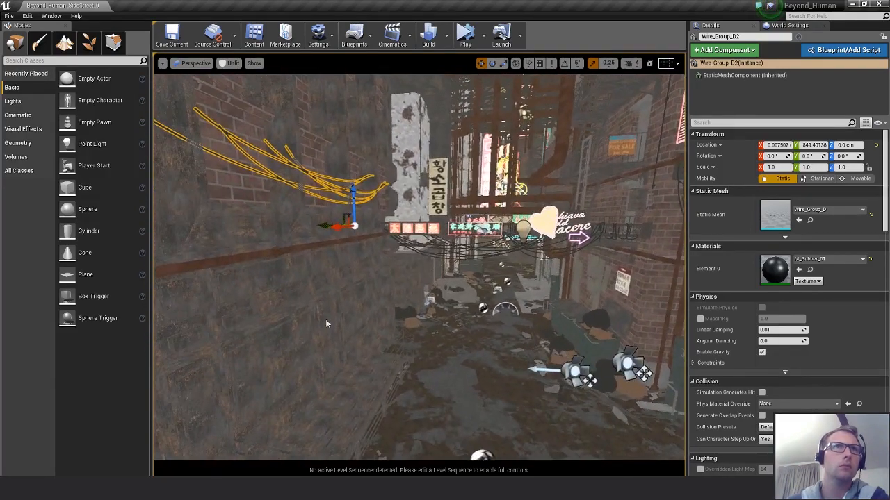
- Lower the Wire_Group_D copy onto the wall's rusty pipe at about Y 885, Z -167 cm and deselect it
{"action": "left_click_drag", "start_coordinate": [352, 198], "coordinate": [353, 248]}
{"action": "right_click_drag", "start_coordinate": [353, 247], "coordinate": [445, 243]}
{"action": "right_click_drag", "start_coordinate": [417, 271], "coordinate": [304, 271]}
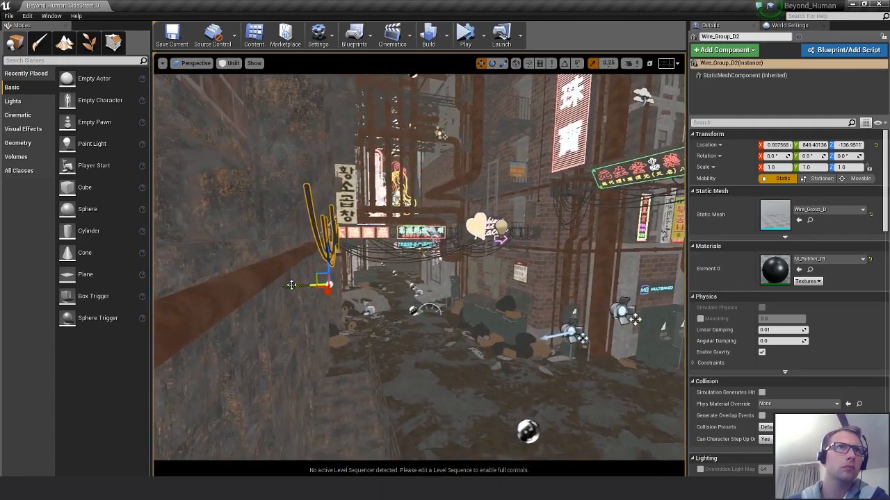
{"action": "left_click_drag", "start_coordinate": [292, 285], "coordinate": [274, 285]}
{"action": "left_click_drag", "start_coordinate": [311, 245], "coordinate": [310, 251]}
{"action": "right_click_drag", "start_coordinate": [403, 267], "coordinate": [334, 267]}
{"action": "right_click_drag", "start_coordinate": [278, 279], "coordinate": [316, 230]}
{"action": "left_click_drag", "start_coordinate": [327, 267], "coordinate": [328, 280]}
{"action": "right_click_drag", "start_coordinate": [327, 280], "coordinate": [265, 282]}
{"action": "right_click_drag", "start_coordinate": [471, 288], "coordinate": [471, 288]}
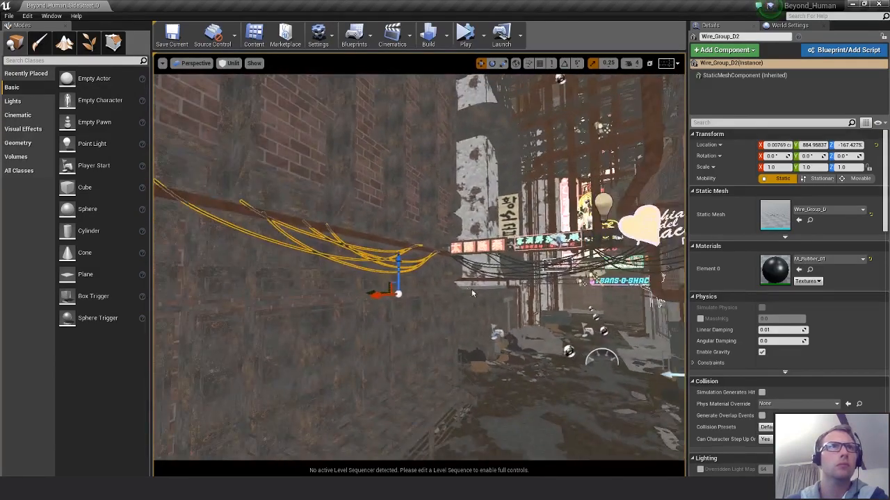
{"action": "left_click", "coordinate": [433, 310]}
{"action": "key", "text": "Escape"}
- Examine from several angles how the Wire_Group_D copy hangs along the rusty pipe and meets the wall
{"action": "right_click_drag", "start_coordinate": [456, 322], "coordinate": [480, 310]}
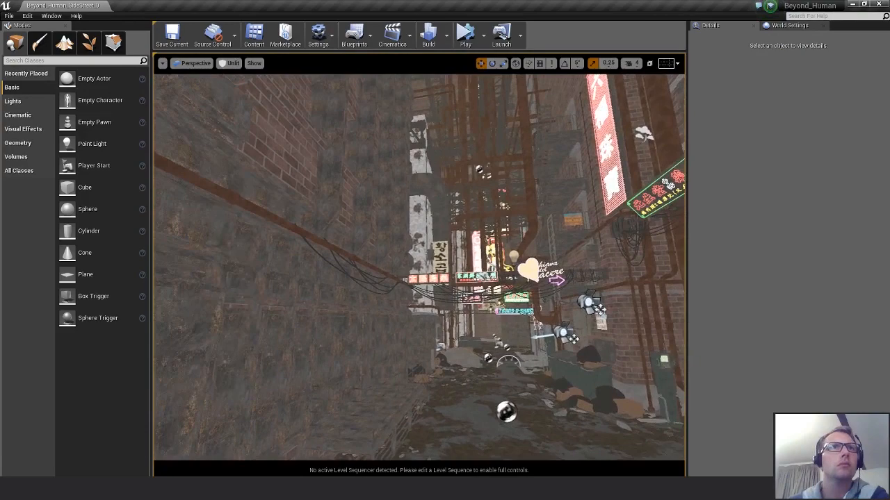
{"action": "left_click", "coordinate": [369, 278]}
{"action": "right_click_drag", "start_coordinate": [370, 278], "coordinate": [445, 304]}
{"action": "key", "text": "f"}
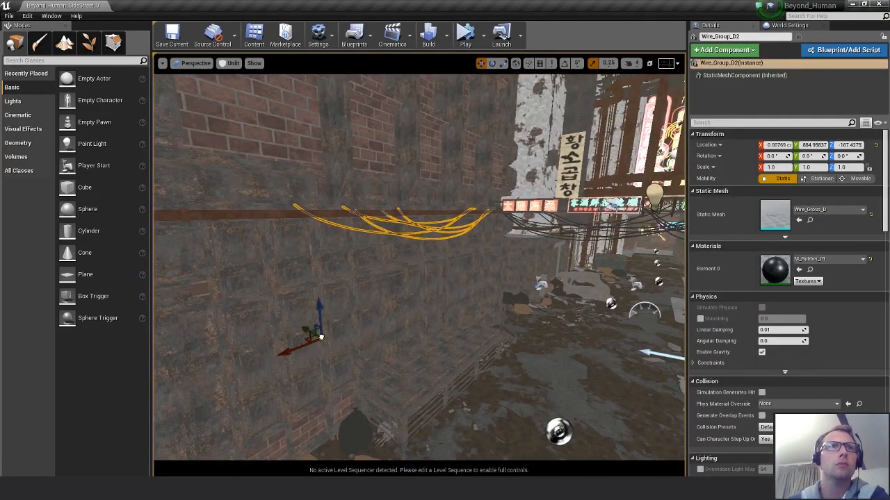
{"action": "right_click_drag", "start_coordinate": [460, 244], "coordinate": [580, 217]}
{"action": "key", "text": "f"}
{"action": "right_click_drag", "start_coordinate": [489, 269], "coordinate": [551, 227]}
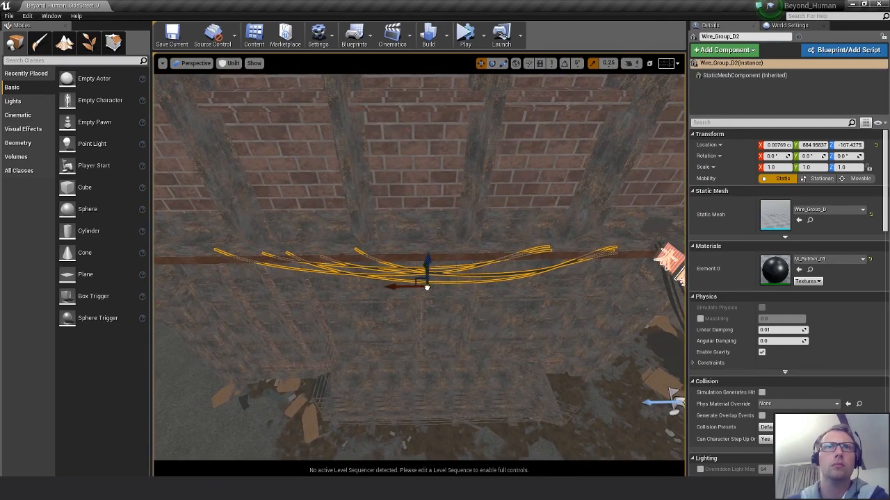
{"action": "right_click_drag", "start_coordinate": [468, 292], "coordinate": [350, 317]}
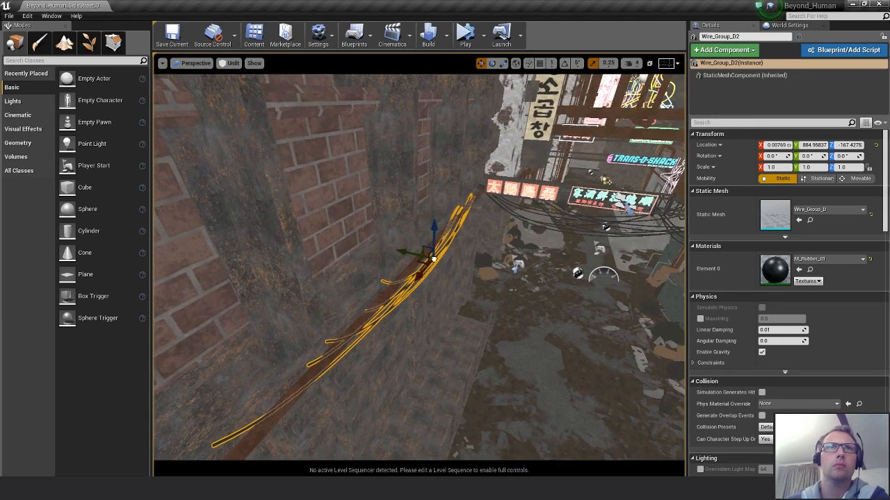
{"action": "left_click_drag", "start_coordinate": [420, 288], "coordinate": [445, 255], "text": "alt"}
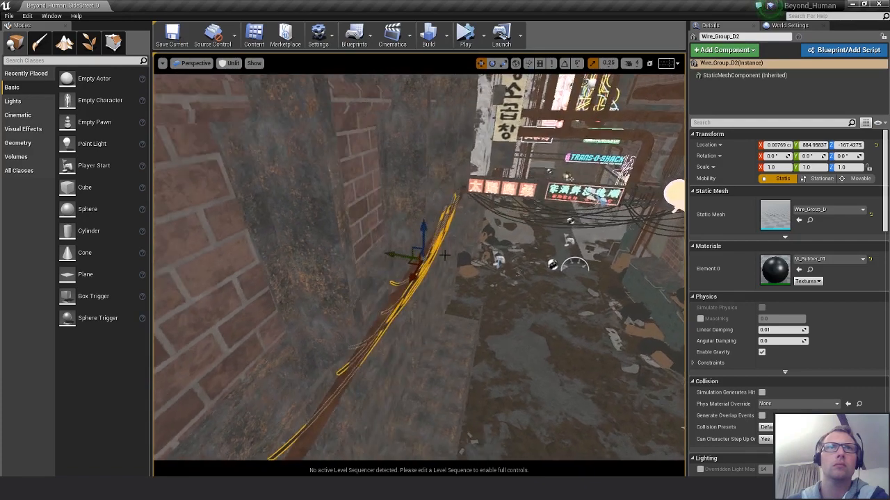
{"action": "left_click_drag", "start_coordinate": [484, 306], "coordinate": [521, 331], "text": "alt"}
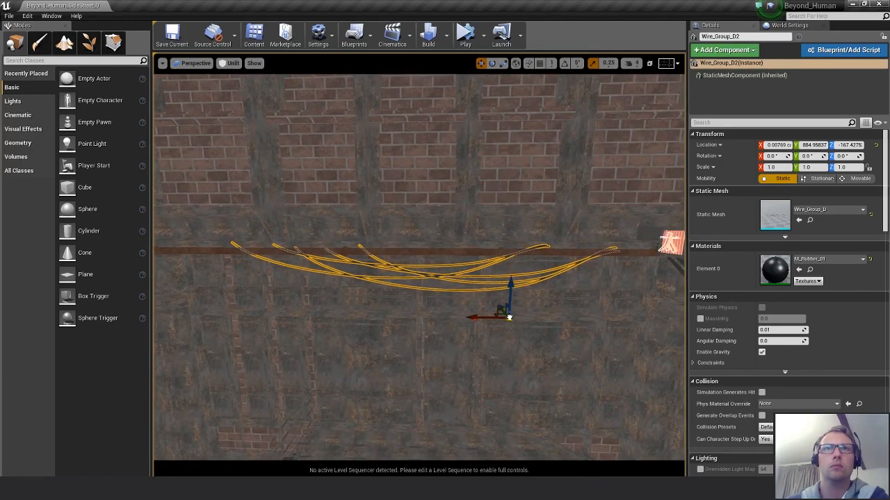
- Rotate the Wire_Group_D copy to 180° about Z
{"action": "right_click_drag", "start_coordinate": [492, 315], "coordinate": [412, 287]}
{"action": "key", "text": "e"}
{"action": "left_click_drag", "start_coordinate": [411, 287], "coordinate": [478, 243]}
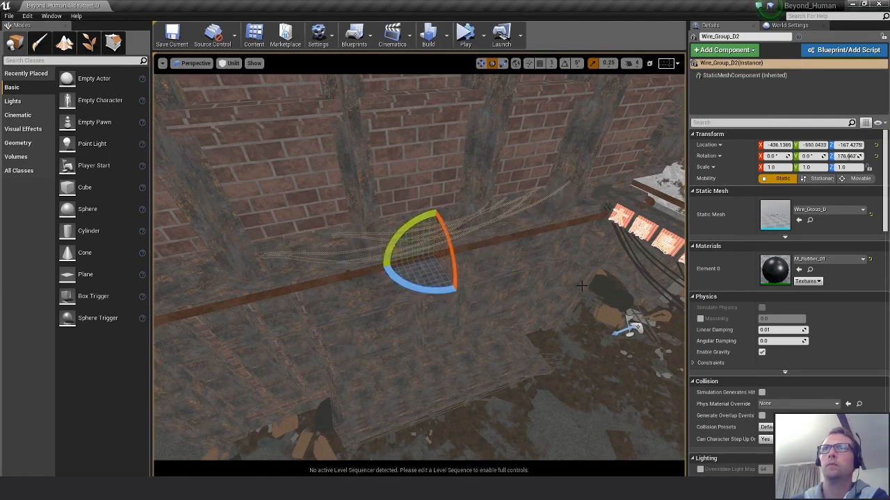
{"action": "key", "text": "ctrl+z"}
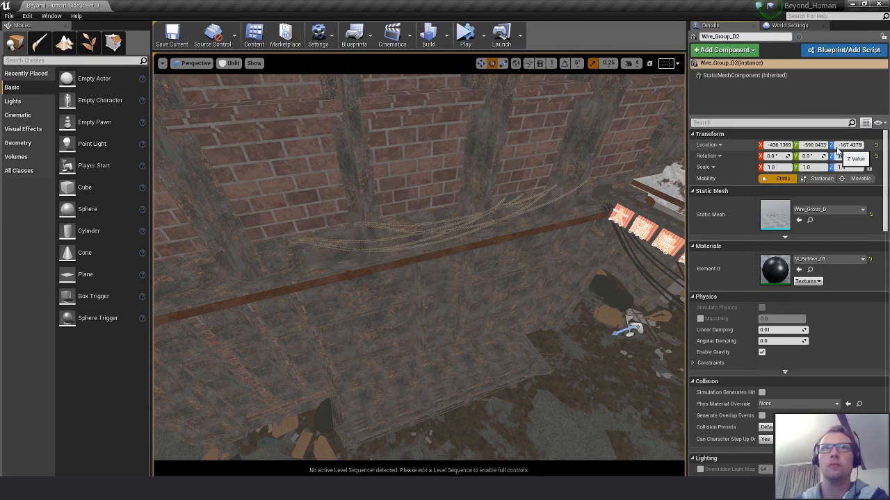
{"action": "left_click_drag", "start_coordinate": [465, 266], "coordinate": [419, 250], "text": "alt"}
{"action": "key", "text": "w"}
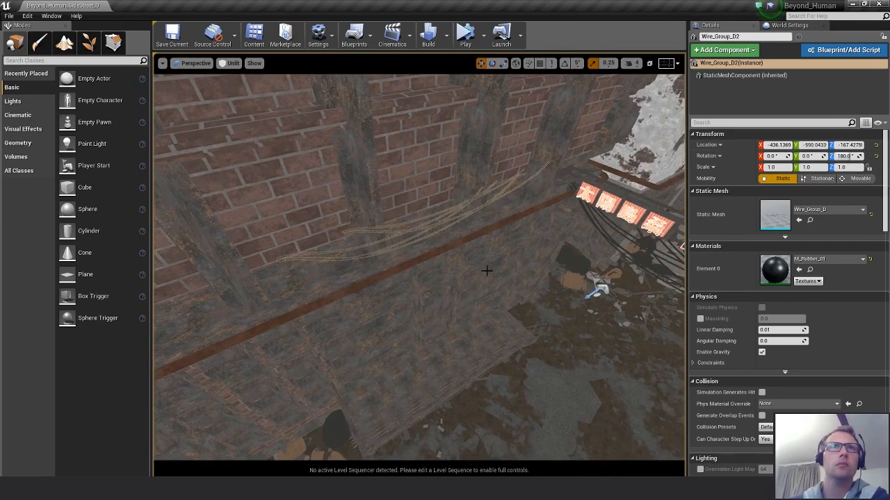
{"action": "mouse_move", "coordinate": [497, 305]}
{"action": "left_mouse_down", "text": "alt"}
{"action": "mouse_move", "coordinate": [472, 304]}
{"action": "mouse_move", "coordinate": [584, 299]}
{"action": "mouse_move", "coordinate": [495, 305]}
{"action": "left_mouse_up", "text": "alt"}
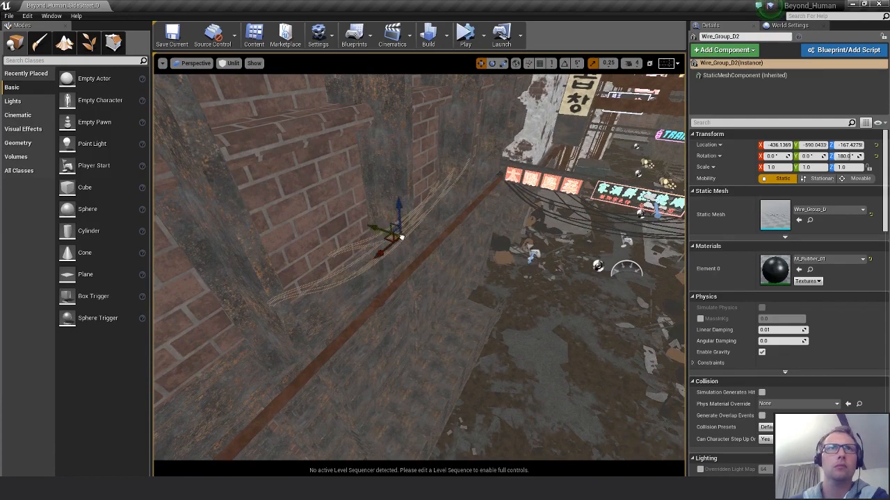
- Slide the turned Wire_Group_D copy back against the pipe at about X -507, Y -704 cm and deselect it
{"action": "left_click_drag", "start_coordinate": [408, 239], "coordinate": [229, 239]}
{"action": "left_click_drag", "start_coordinate": [520, 344], "coordinate": [546, 345]}
{"action": "middle_click_drag", "start_coordinate": [546, 345], "coordinate": [412, 357]}
{"action": "left_click_drag", "start_coordinate": [392, 340], "coordinate": [414, 343]}
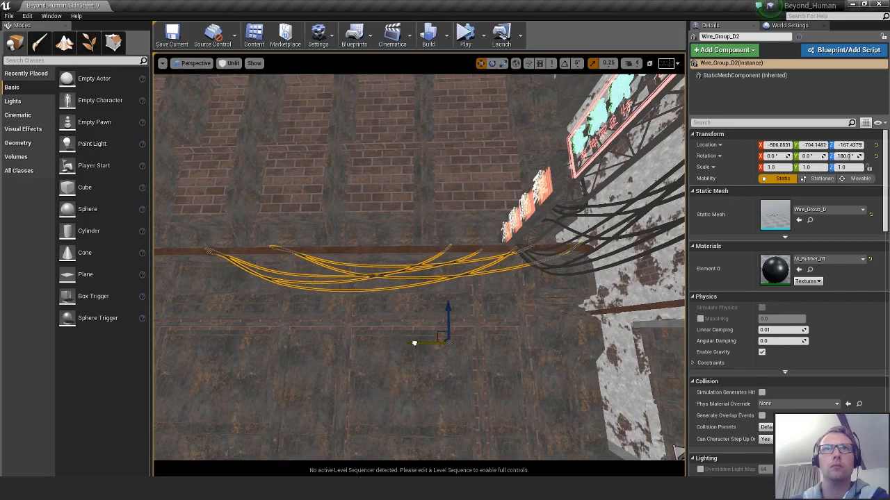
{"action": "left_click_drag", "start_coordinate": [338, 353], "coordinate": [382, 275], "text": "alt"}
{"action": "scroll", "coordinate": [382, 274], "scroll_direction": "down", "scroll_amount": 3}
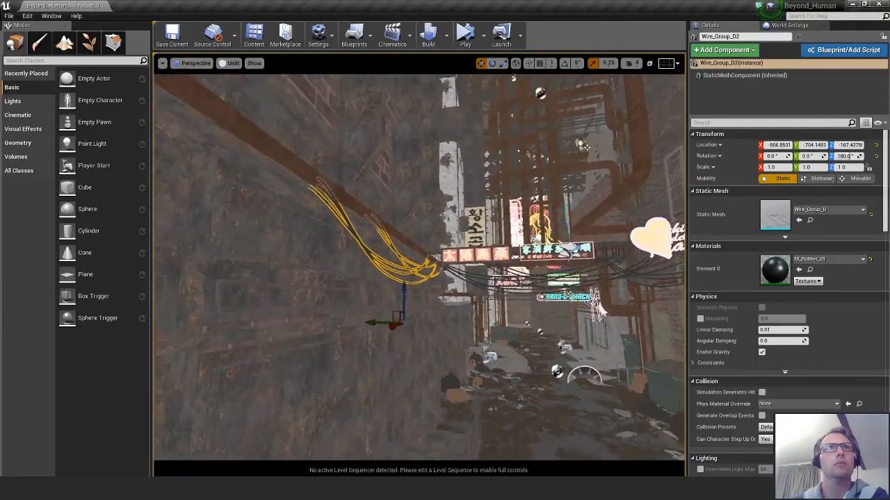
{"action": "key", "text": "Escape"}
{"action": "key", "text": "s"}
{"action": "right_click_drag", "start_coordinate": [375, 257], "coordinate": [517, 271]}
{"action": "key", "text": "w"}
{"action": "key", "text": "s"}
{"action": "right_click_drag", "start_coordinate": [410, 261], "coordinate": [435, 256]}
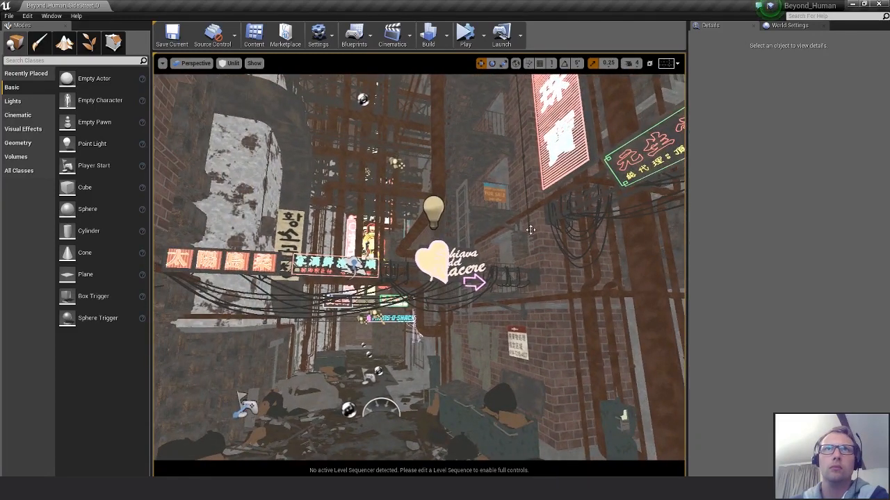
{"action": "left_click", "coordinate": [523, 202]}
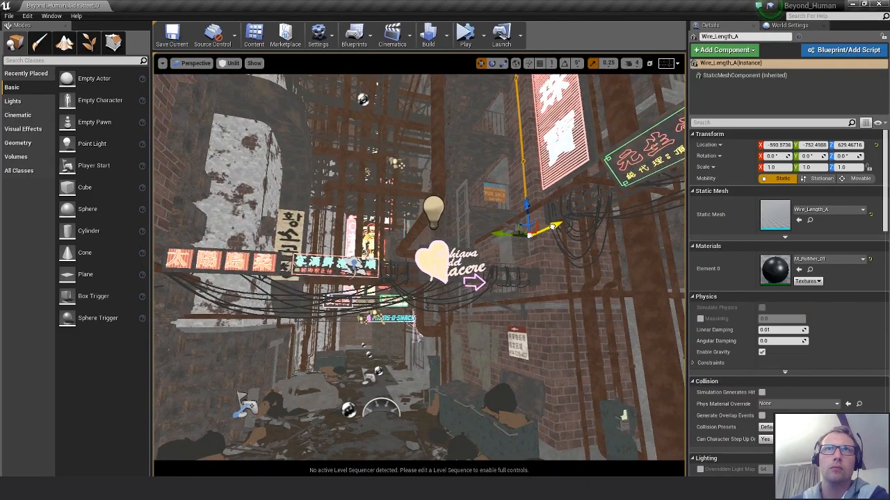
{"action": "left_click", "coordinate": [565, 243], "text": "ctrl"}
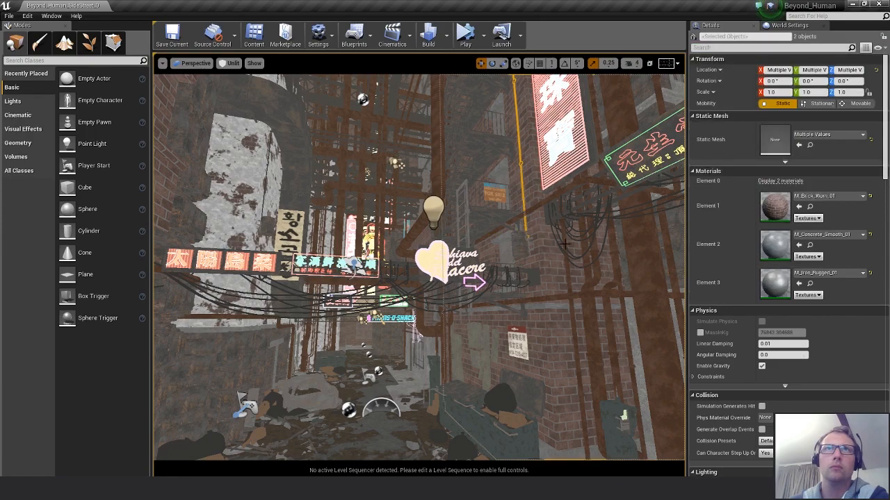
{"action": "key", "text": "Escape"}
- Inspect the Wire_Wrap_A loops along the truss beside the heart sign and deselect them
{"action": "right_click_drag", "start_coordinate": [548, 278], "coordinate": [581, 230]}
{"action": "key", "text": "s"}
{"action": "mouse_move", "coordinate": [555, 262]}
{"action": "right_mouse_down"}
{"action": "mouse_move", "coordinate": [538, 289]}
{"action": "mouse_move", "coordinate": [545, 275]}
{"action": "right_mouse_up"}
{"action": "right_click_drag", "start_coordinate": [450, 248], "coordinate": [431, 245]}
{"action": "left_click", "coordinate": [442, 225]}
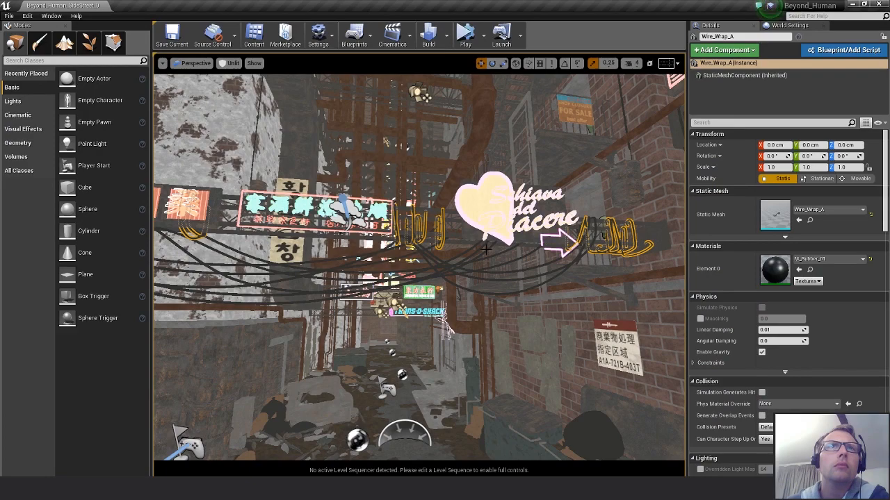
{"action": "scroll", "coordinate": [504, 253], "scroll_direction": "down", "scroll_amount": 5}
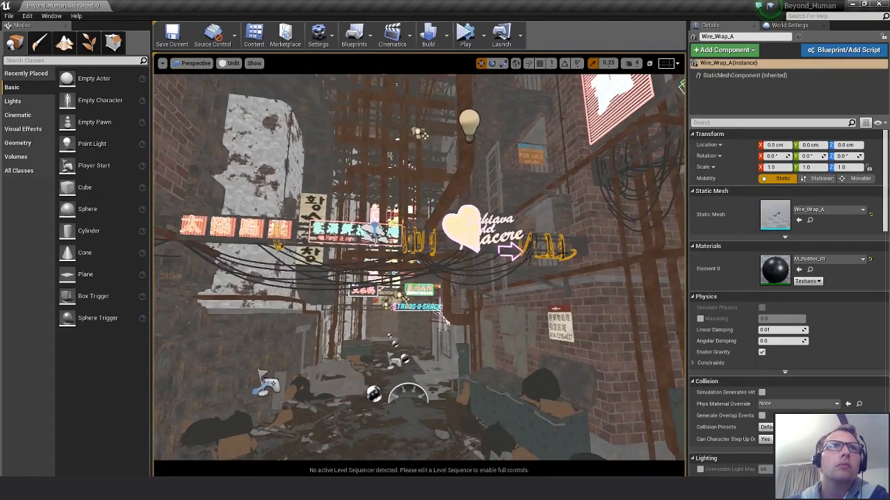
{"action": "key", "text": "Escape"}
- Duplicate Wire_Wrap_B, shift the copy along the sign truss to about X 170 cm, and deselect it
{"action": "right_click_drag", "start_coordinate": [603, 255], "coordinate": [650, 234]}
{"action": "key", "text": "w"}
{"action": "key", "text": "a"}
{"action": "mouse_move", "coordinate": [496, 256]}
{"action": "right_mouse_down"}
{"action": "mouse_move", "coordinate": [528, 254]}
{"action": "mouse_move", "coordinate": [496, 256]}
{"action": "right_mouse_up"}
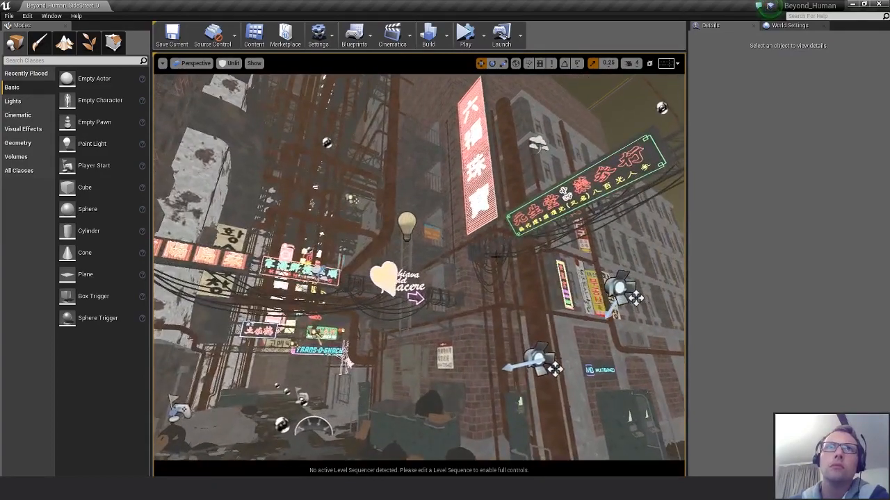
{"action": "left_click", "coordinate": [495, 257]}
{"action": "left_click", "coordinate": [478, 248]}
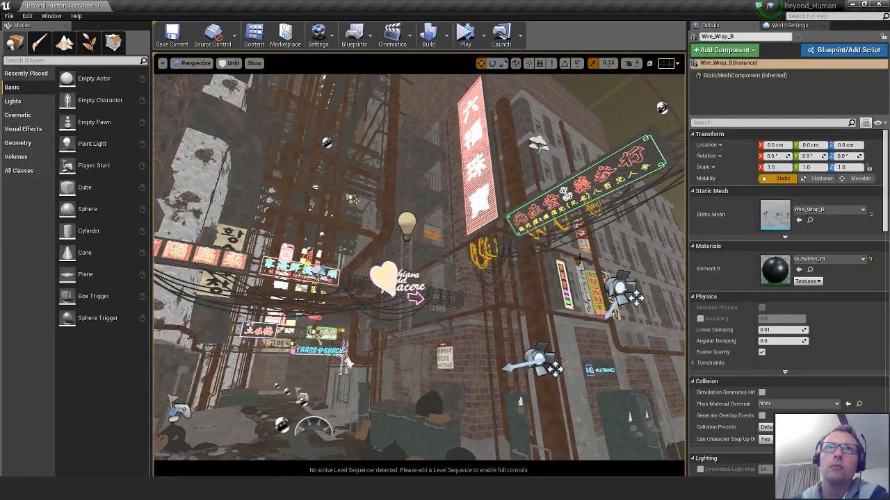
{"action": "scroll", "coordinate": [580, 258], "scroll_direction": "down", "scroll_amount": 10}
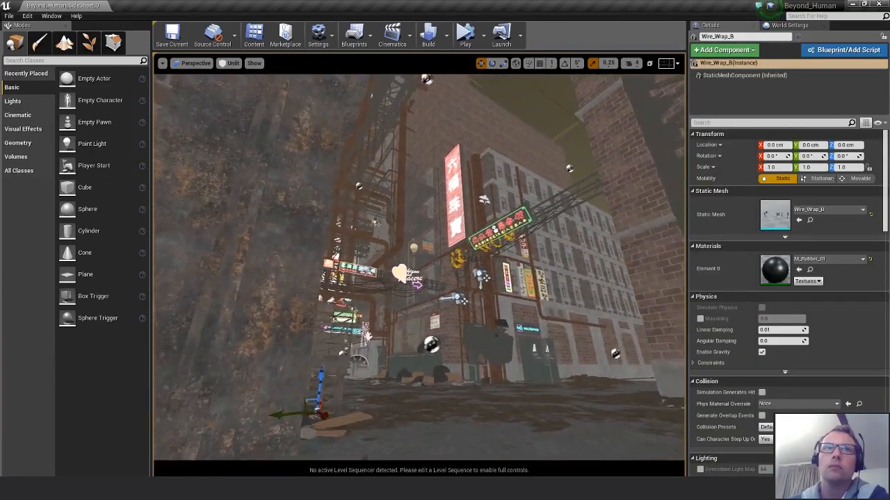
{"action": "scroll", "coordinate": [575, 288], "scroll_direction": "up", "scroll_amount": 2}
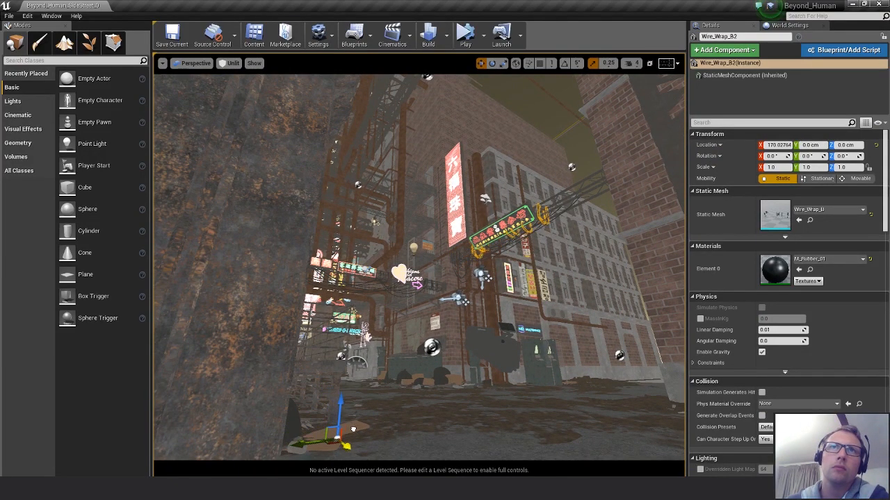
{"action": "left_click", "coordinate": [590, 168]}
{"action": "mouse_move", "coordinate": [520, 283]}
{"action": "right_mouse_down"}
{"action": "mouse_move", "coordinate": [499, 261]}
{"action": "mouse_move", "coordinate": [520, 283]}
{"action": "right_mouse_up"}
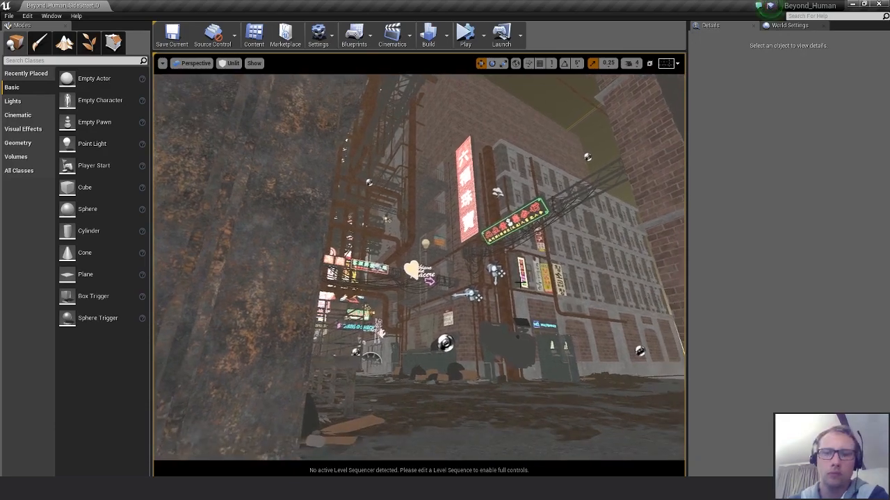
- Select the Wire_Group_E cables at the brick corner and examine them up close and from across the alley
{"action": "scroll", "coordinate": [554, 277], "scroll_direction": "up", "scroll_amount": 5}
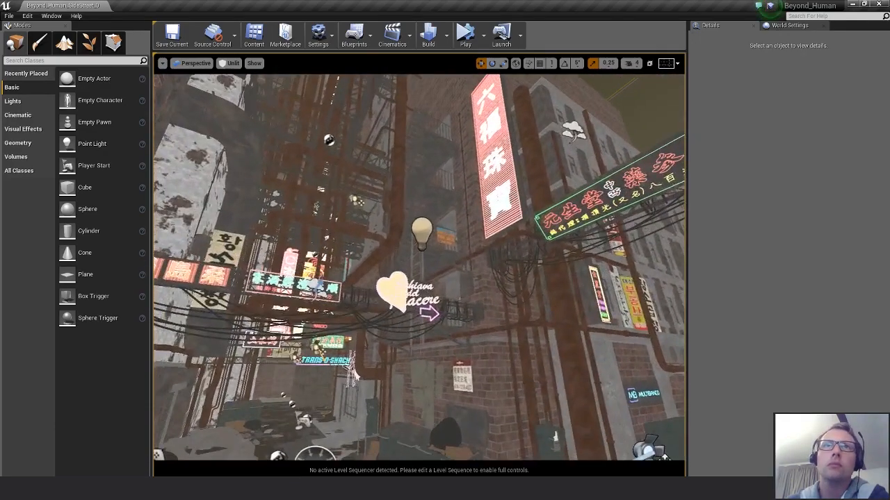
{"action": "scroll", "coordinate": [513, 284], "scroll_direction": "up", "scroll_amount": 4}
{"action": "left_click", "coordinate": [514, 284]}
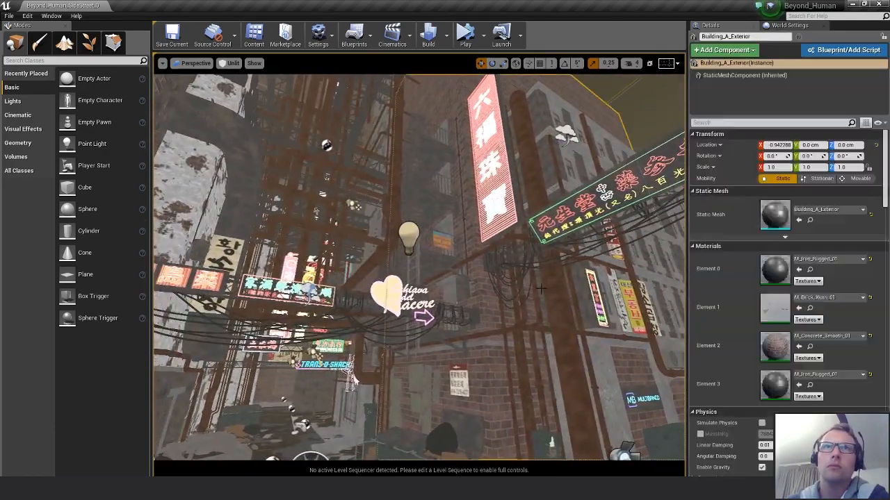
{"action": "left_click", "coordinate": [519, 281]}
{"action": "left_click", "coordinate": [523, 281]}
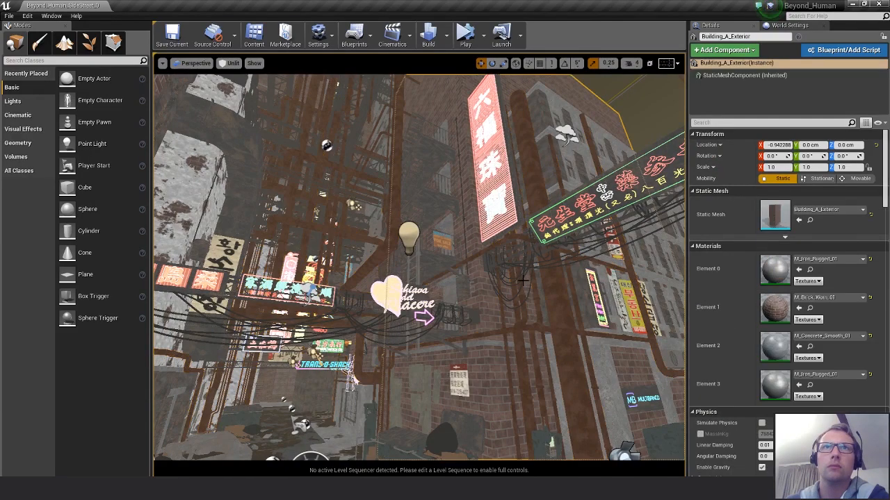
{"action": "left_click", "coordinate": [522, 280]}
{"action": "key", "text": "f"}
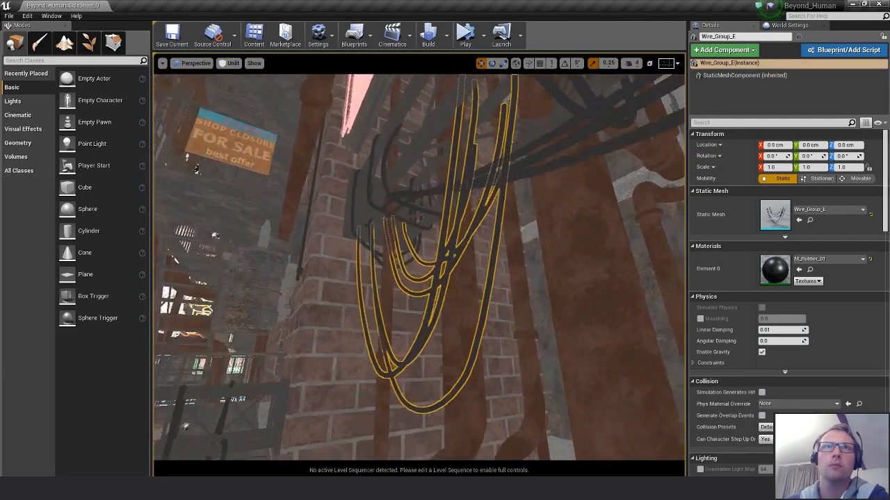
{"action": "scroll", "coordinate": [527, 275], "scroll_direction": "down", "scroll_amount": 4}
{"action": "left_click_drag", "start_coordinate": [527, 275], "coordinate": [527, 313], "text": "alt"}
{"action": "scroll", "coordinate": [609, 312], "scroll_direction": "down", "scroll_amount": 3}
{"action": "mouse_move", "coordinate": [609, 312]}
{"action": "right_mouse_down"}
{"action": "mouse_move", "coordinate": [578, 317]}
{"action": "mouse_move", "coordinate": [549, 338]}
{"action": "mouse_move", "coordinate": [601, 339]}
{"action": "mouse_move", "coordinate": [524, 338]}
{"action": "mouse_move", "coordinate": [607, 301]}
{"action": "mouse_move", "coordinate": [600, 306]}
{"action": "right_mouse_up"}
{"action": "scroll", "coordinate": [550, 338], "scroll_direction": "up", "scroll_amount": 2}
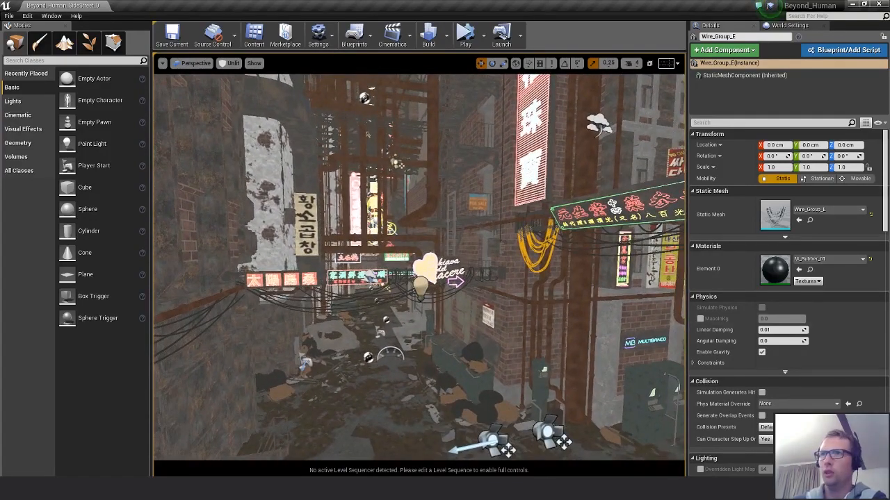
- Select all the rubber wire groups and wraps placed around the alley's trusses and walls
{"action": "key", "text": "ctrl+a"}
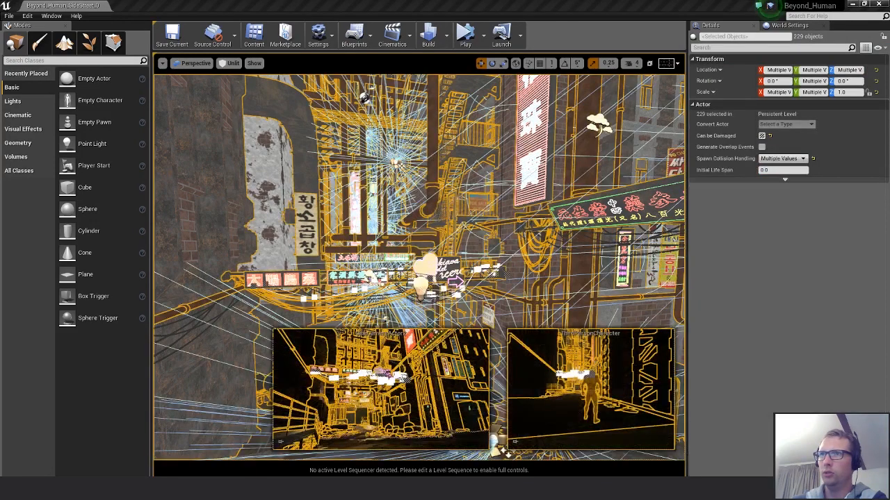
{"action": "left_click", "coordinate": [376, 300]}
{"action": "key", "text": "ctrl+z"}
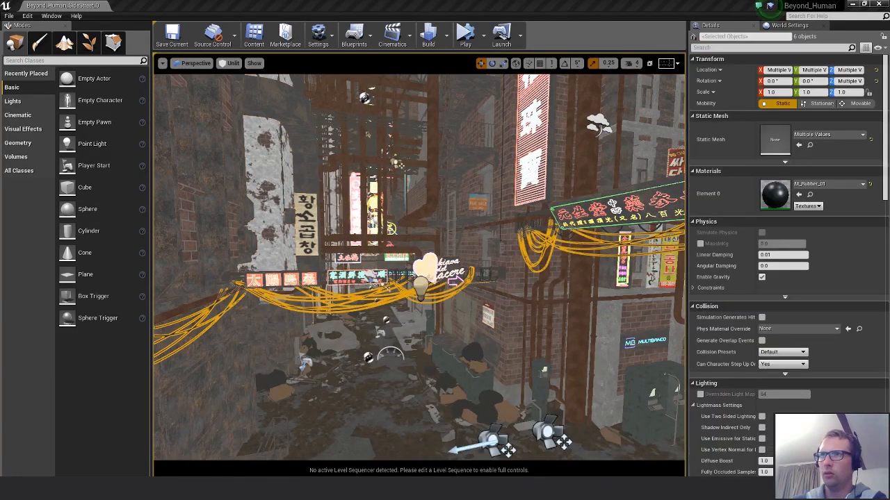
{"action": "key", "text": "ctrl+z"}
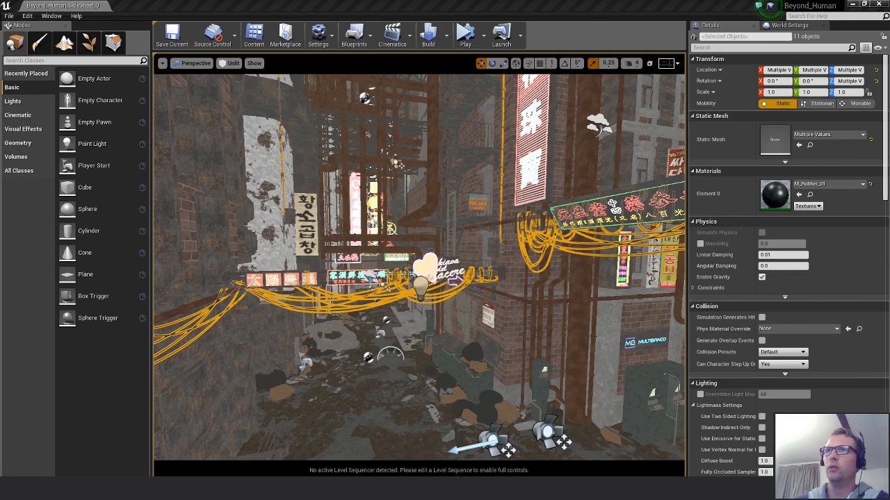
- Duplicate the selected wire meshes and move the copies along X deeper into the alley
{"action": "mouse_move", "coordinate": [496, 286]}
{"action": "left_mouse_down", "text": "alt"}
{"action": "mouse_move", "coordinate": [472, 294]}
{"action": "mouse_move", "coordinate": [493, 285]}
{"action": "left_mouse_up", "text": "alt"}
{"action": "right_click_drag", "start_coordinate": [493, 285], "coordinate": [497, 365]}
{"action": "right_click_drag", "start_coordinate": [499, 306], "coordinate": [483, 302]}
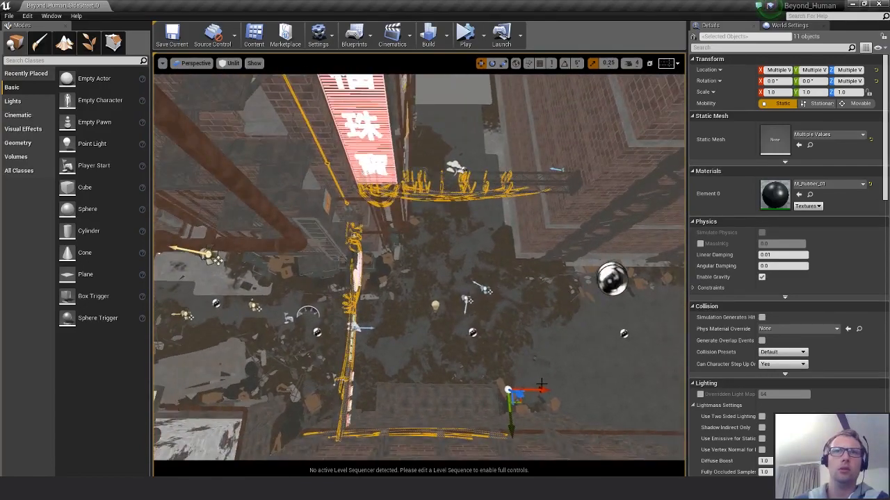
{"action": "left_click_drag", "start_coordinate": [542, 389], "coordinate": [328, 388]}
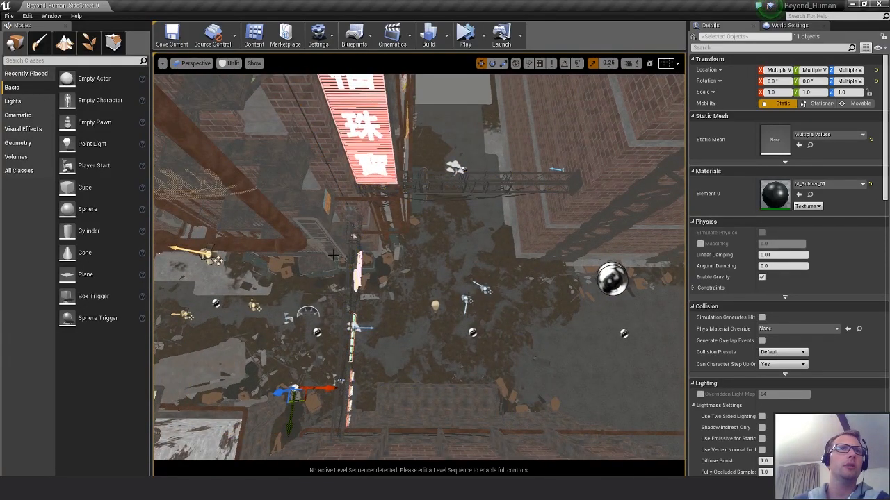
{"action": "right_click_drag", "start_coordinate": [334, 255], "coordinate": [303, 331]}
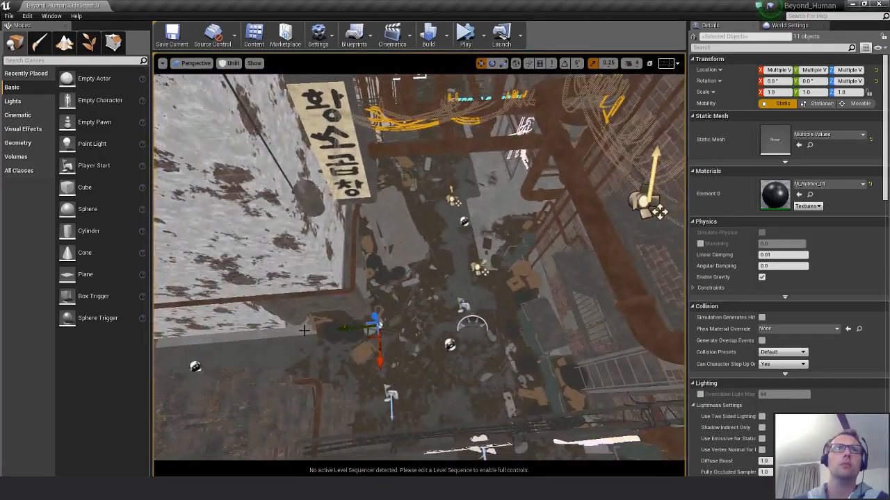
- Move the wire copies further down the alley toward the Trans-O-Shack sign
{"action": "left_click_drag", "start_coordinate": [380, 353], "coordinate": [386, 282]}
{"action": "right_click_drag", "start_coordinate": [385, 282], "coordinate": [472, 292]}
{"action": "left_click_drag", "start_coordinate": [388, 268], "coordinate": [474, 111]}
{"action": "right_click_drag", "start_coordinate": [474, 111], "coordinate": [470, 52]}
{"action": "right_click_drag", "start_coordinate": [416, 408], "coordinate": [415, 105]}
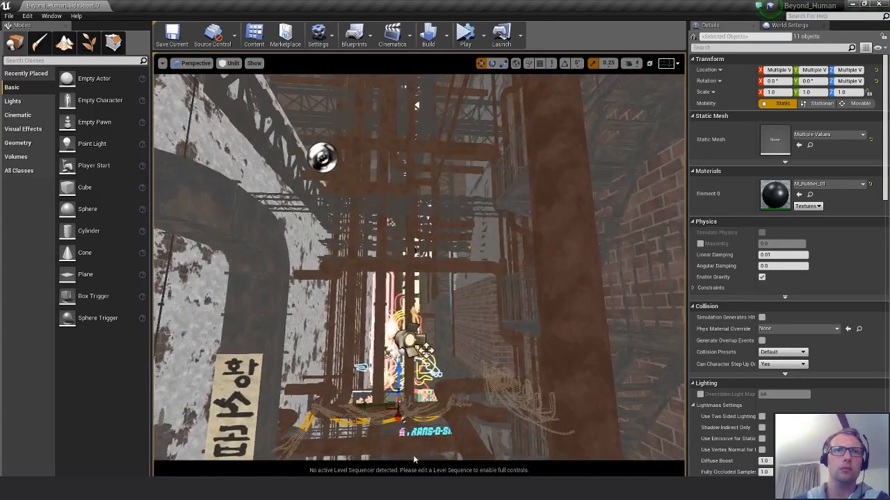
- Position the wire copies along the truss carrying the Trans-O-Shack sign
{"action": "right_click_drag", "start_coordinate": [413, 457], "coordinate": [415, 493]}
{"action": "key", "text": "w"}
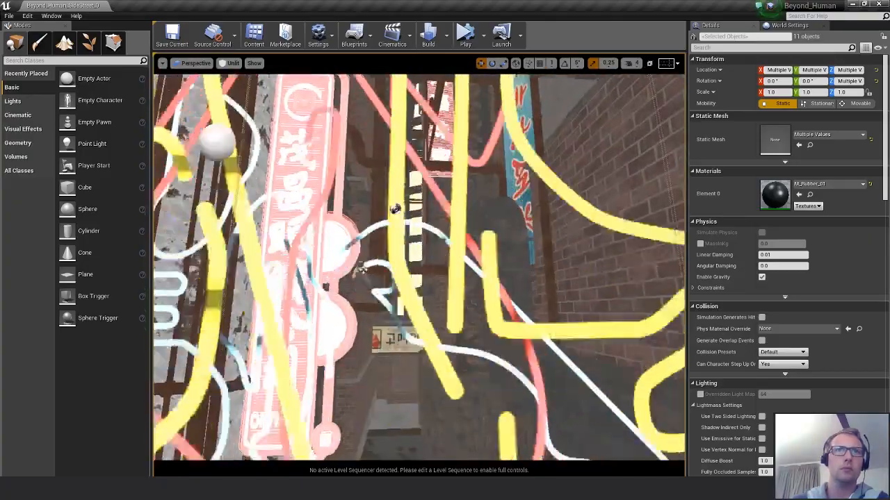
{"action": "key", "text": "s"}
{"action": "right_click_drag", "start_coordinate": [418, 267], "coordinate": [292, 227]}
{"action": "key", "text": "d"}
{"action": "key", "text": "s"}
{"action": "left_click_drag", "start_coordinate": [275, 230], "coordinate": [373, 338]}
{"action": "right_click_drag", "start_coordinate": [373, 338], "coordinate": [306, 295]}
{"action": "key", "text": "w"}
{"action": "key", "text": "s"}
- Rotate the wire copies at the Trans-O-Shack truss to 180° about Z
{"action": "mouse_move", "coordinate": [516, 311]}
{"action": "left_mouse_down", "text": "alt"}
{"action": "mouse_move", "coordinate": [490, 323]}
{"action": "mouse_move", "coordinate": [515, 313]}
{"action": "mouse_move", "coordinate": [504, 327]}
{"action": "mouse_move", "coordinate": [514, 309]}
{"action": "left_mouse_up", "text": "alt"}
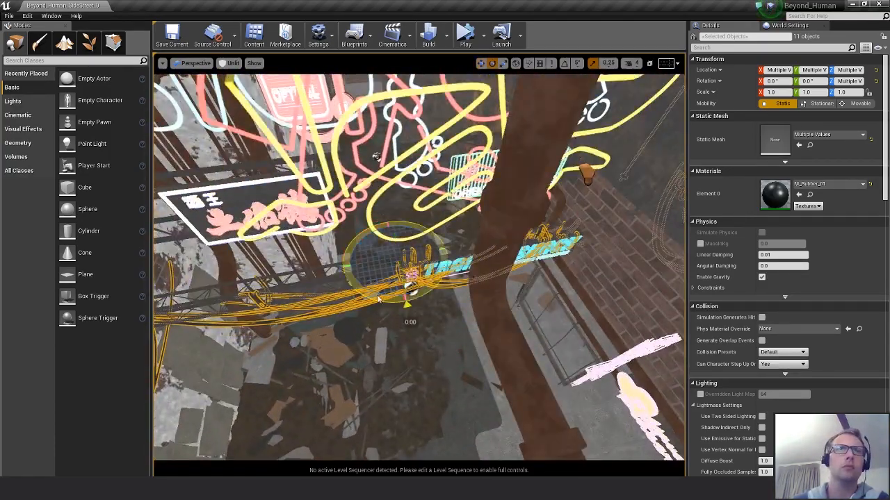
{"action": "left_click_drag", "start_coordinate": [378, 299], "coordinate": [384, 218]}
{"action": "left_click", "coordinate": [848, 80]}
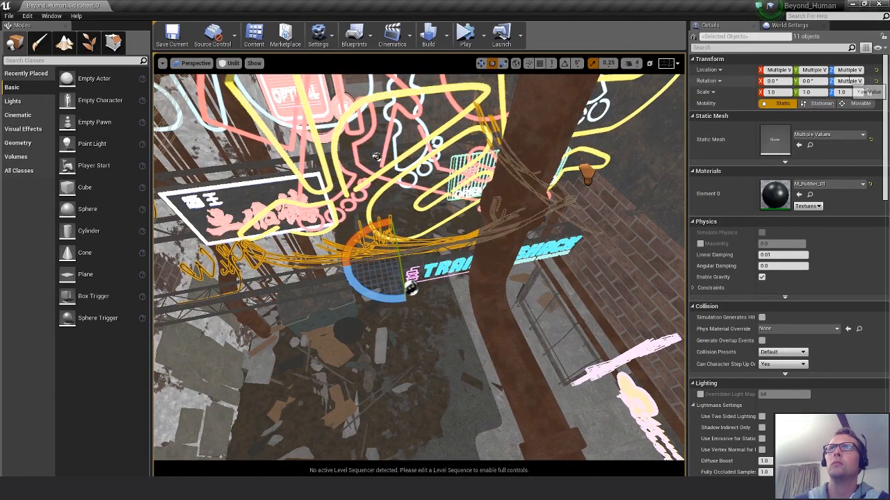
{"action": "type", "text": "180"}
{"action": "key", "text": "Return"}
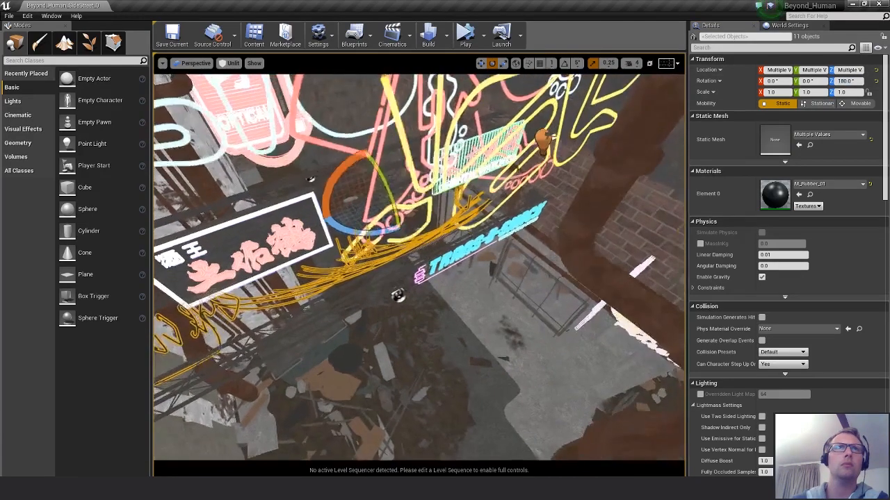
- Slide the turned wire copies back onto the truss behind the Trans-O-Shack sign
{"action": "right_click_drag", "start_coordinate": [273, 320], "coordinate": [272, 299]}
{"action": "right_click_drag", "start_coordinate": [332, 267], "coordinate": [346, 247]}
{"action": "key", "text": "w"}
{"action": "mouse_move", "coordinate": [340, 226]}
{"action": "left_mouse_down"}
{"action": "mouse_move", "coordinate": [397, 268]}
{"action": "mouse_move", "coordinate": [354, 237]}
{"action": "left_mouse_up"}
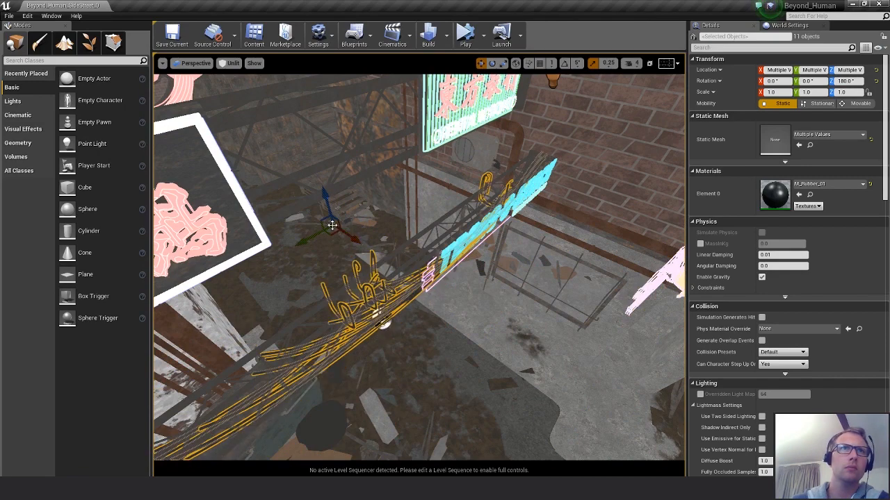
{"action": "right_click_drag", "start_coordinate": [422, 350], "coordinate": [422, 349]}
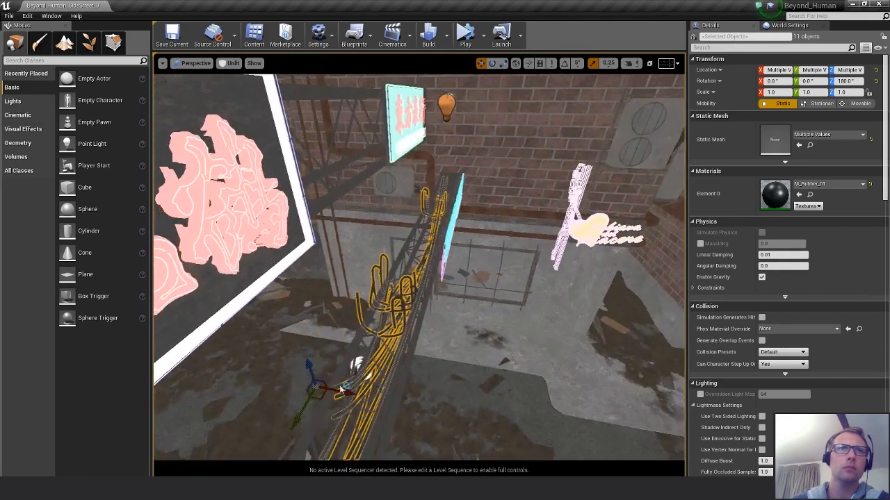
{"action": "right_click_drag", "start_coordinate": [377, 313], "coordinate": [291, 301]}
{"action": "left_click_drag", "start_coordinate": [346, 298], "coordinate": [462, 365]}
{"action": "right_click_drag", "start_coordinate": [464, 364], "coordinate": [465, 364]}
- Check Wire_Group_C2 on its own at the truss and restore the selection of all the wire copies
{"action": "left_click", "coordinate": [423, 247]}
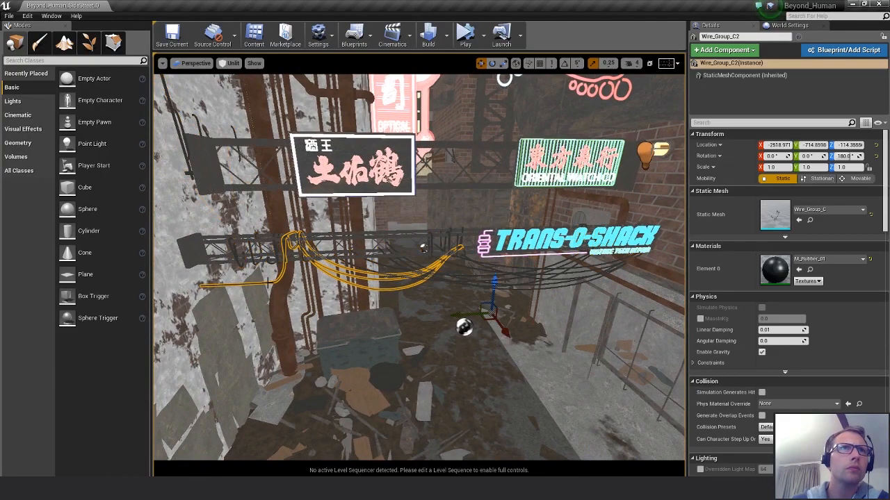
{"action": "key", "text": "Escape"}
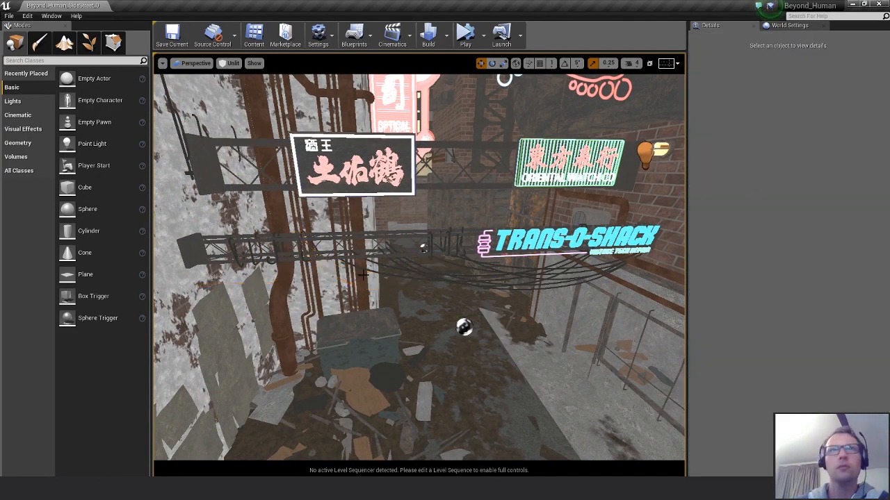
{"action": "left_click", "coordinate": [366, 256]}
{"action": "right_click_drag", "start_coordinate": [367, 256], "coordinate": [367, 256]}
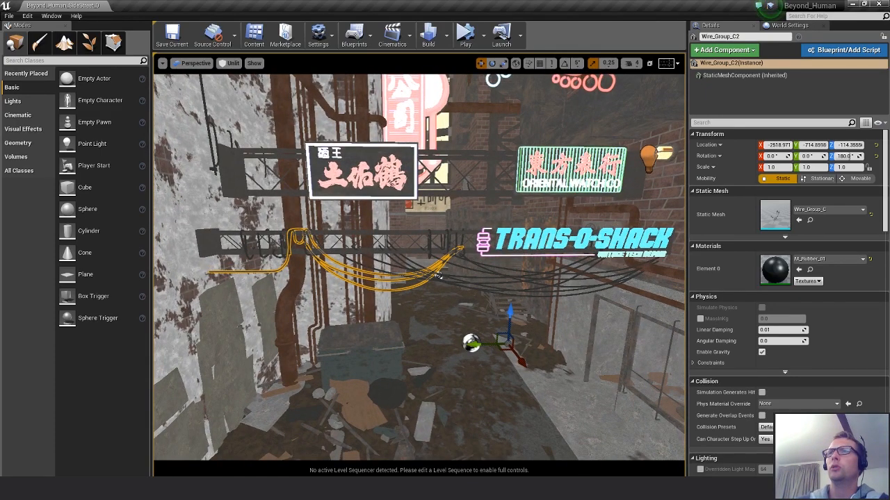
{"action": "left_click", "coordinate": [635, 253]}
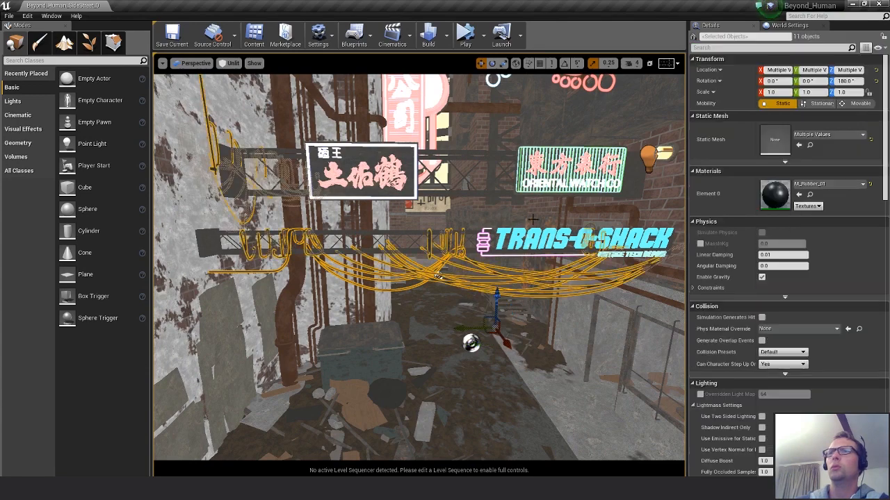
- Set the wire copies' Z rotation to 0° and try to move them back to the truss
{"action": "left_click", "coordinate": [846, 81]}
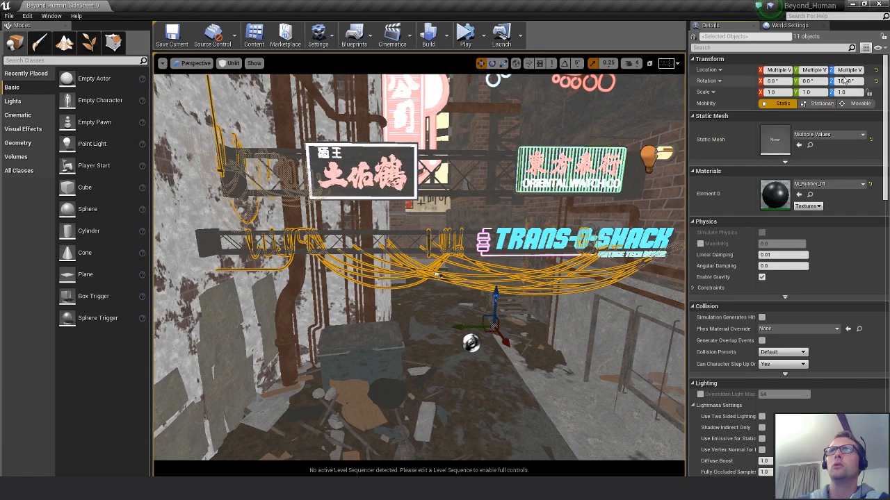
{"action": "type", "text": "0"}
{"action": "key", "text": "Return"}
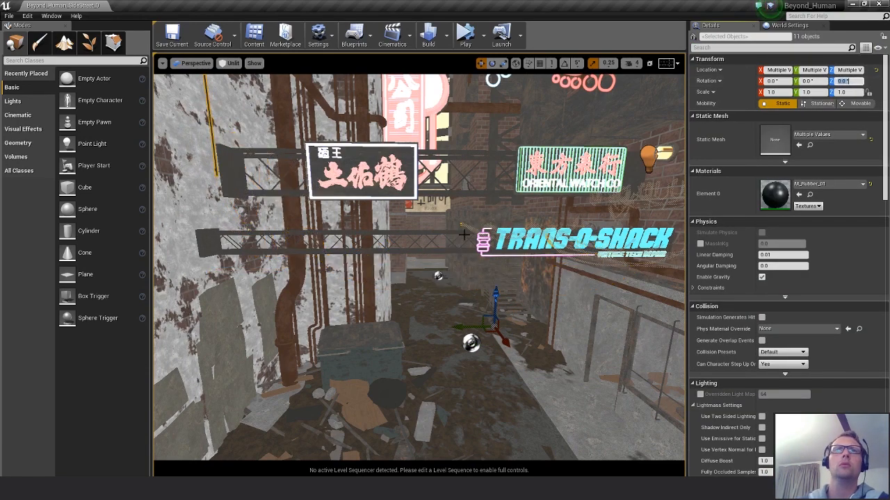
{"action": "right_click_drag", "start_coordinate": [445, 255], "coordinate": [445, 255]}
{"action": "left_click_drag", "start_coordinate": [435, 258], "coordinate": [499, 304]}
- Undo the latest moves and rotations of the wire copies, back to before their 180° turn
{"action": "key", "text": "ctrl+z"}
{"action": "key", "text": "ctrl+z"}
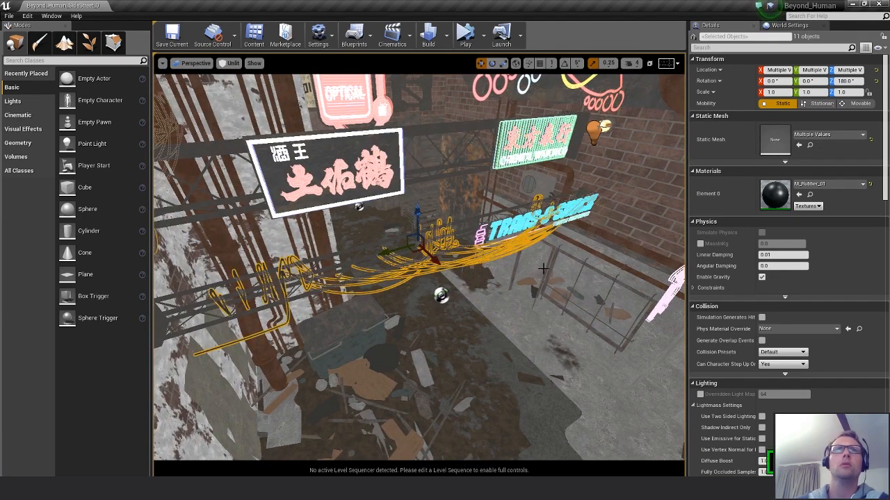
{"action": "key", "text": "ctrl+z"}
{"action": "key", "text": "ctrl+z"}
{"action": "key", "text": "ctrl+z"}
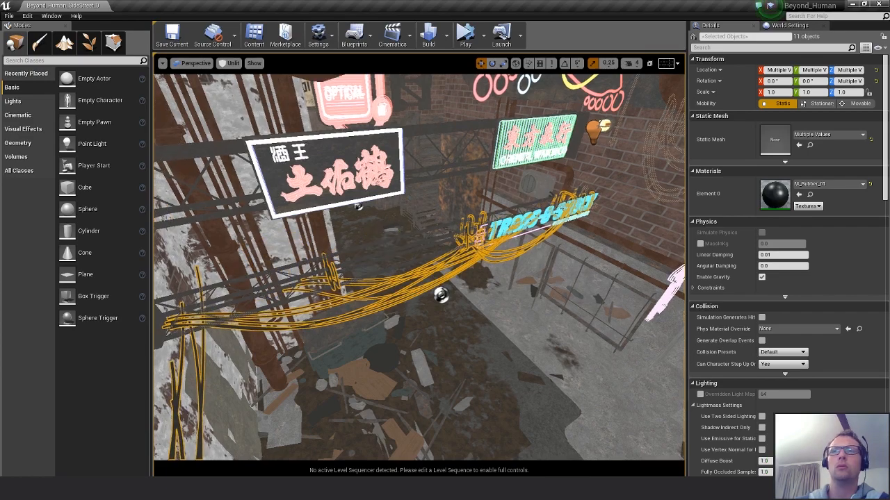
- Examine how the wire copies hang along the Trans-O-Shack truss and clear their selection
{"action": "key", "text": "w"}
{"action": "right_click_drag", "start_coordinate": [470, 281], "coordinate": [425, 261]}
{"action": "key", "text": "d"}
{"action": "key", "text": "s"}
{"action": "key", "text": "q"}
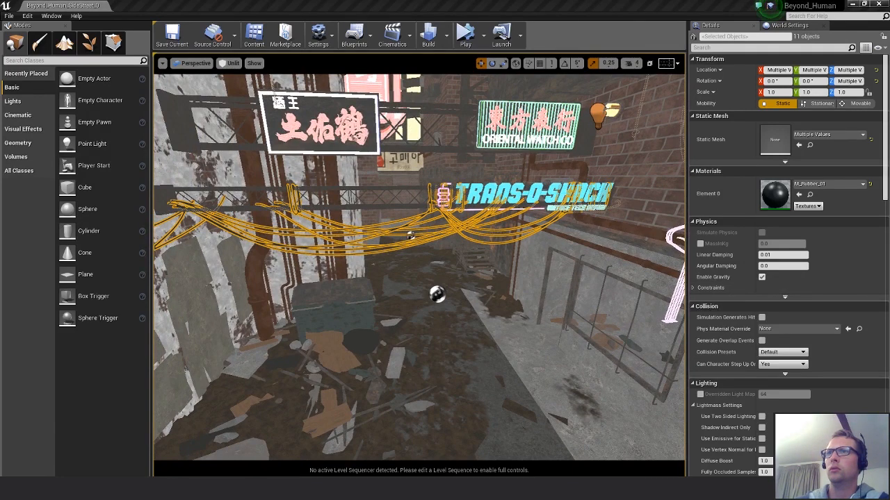
{"action": "right_click_drag", "start_coordinate": [424, 261], "coordinate": [422, 260]}
{"action": "left_click", "coordinate": [496, 236]}
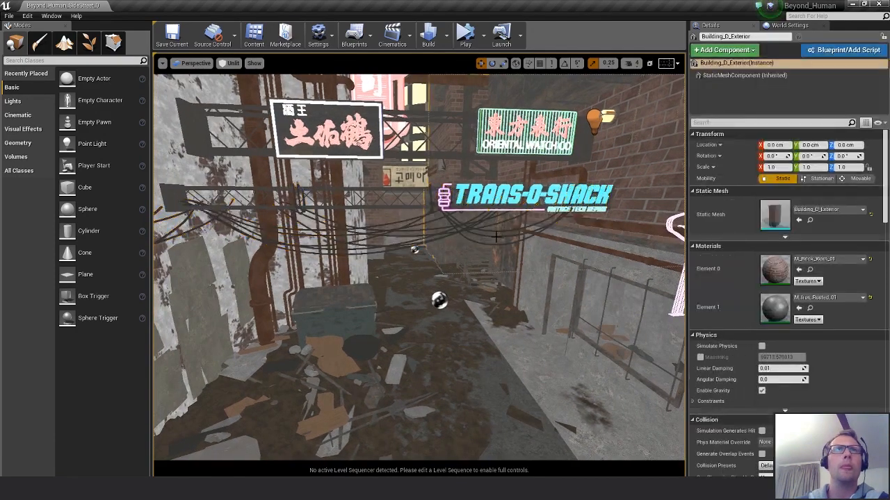
- Shift Wire_Group_C2 along the Trans-O-Shack truss to Y about -397 cm and set its Y scale to 0.5
{"action": "left_click", "coordinate": [491, 230]}
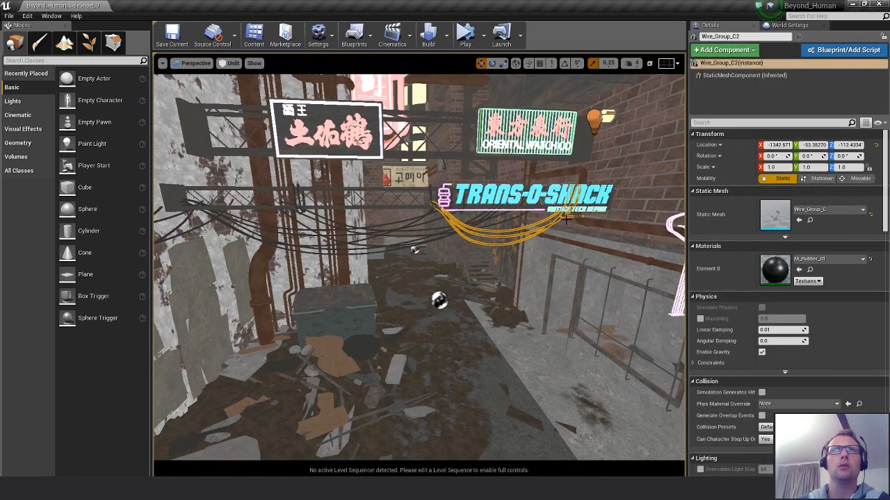
{"action": "right_click_drag", "start_coordinate": [493, 255], "coordinate": [483, 329]}
{"action": "left_click_drag", "start_coordinate": [292, 414], "coordinate": [213, 401]}
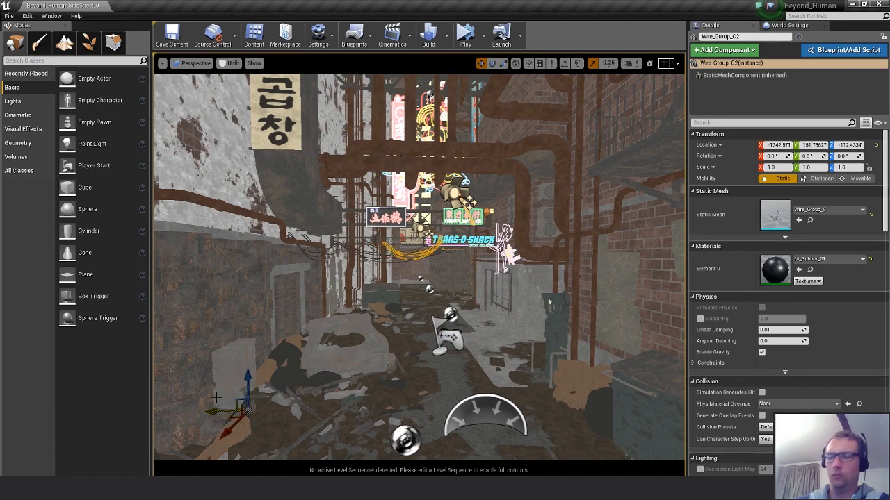
{"action": "key", "text": "ctrl+z"}
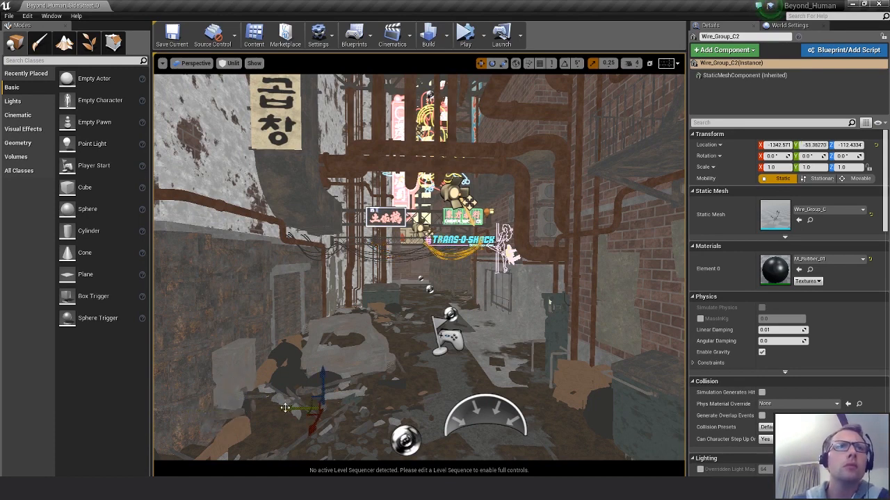
{"action": "left_click_drag", "start_coordinate": [289, 407], "coordinate": [410, 414]}
{"action": "key", "text": "w"}
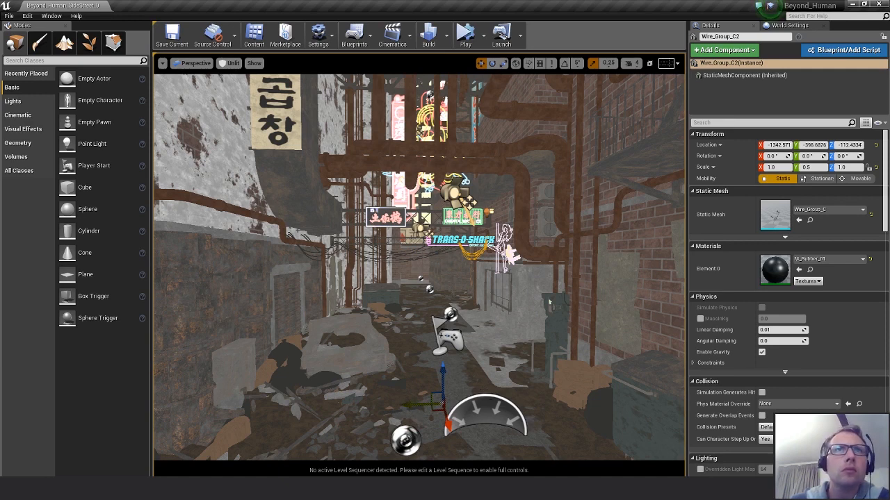
- Move Wire_Group_A2 to Y about -236 cm, and Wire_Group_B2 to Y about 119 cm and Z about -80 cm
{"action": "left_click", "coordinate": [341, 267]}
{"action": "left_click_drag", "start_coordinate": [291, 407], "coordinate": [353, 405]}
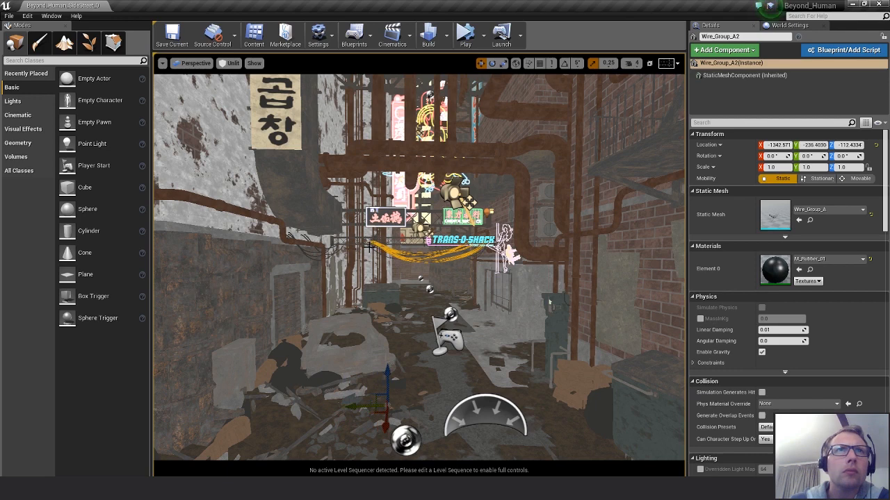
{"action": "left_click", "coordinate": [369, 247]}
{"action": "left_click_drag", "start_coordinate": [291, 403], "coordinate": [221, 406]}
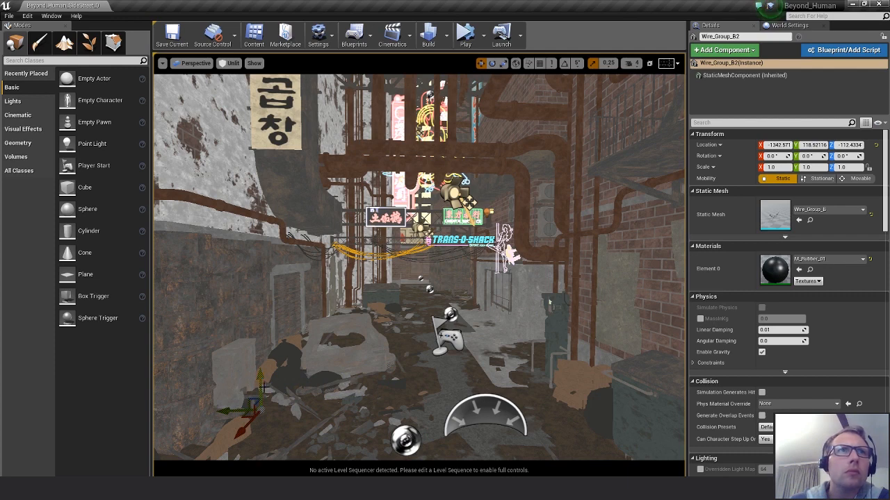
{"action": "left_click_drag", "start_coordinate": [264, 389], "coordinate": [268, 365]}
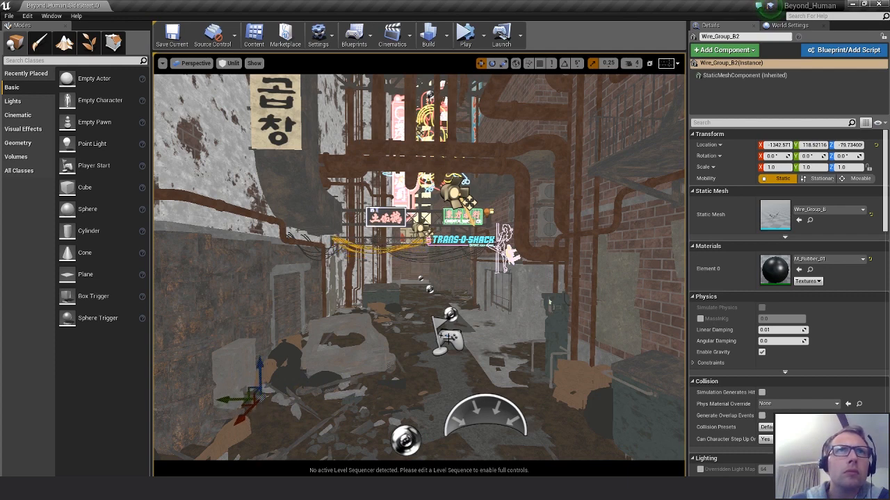
- Raise Wire_Group_A2 below the Trans-O-Shack truss to Z about -92 cm
{"action": "left_click", "coordinate": [443, 263]}
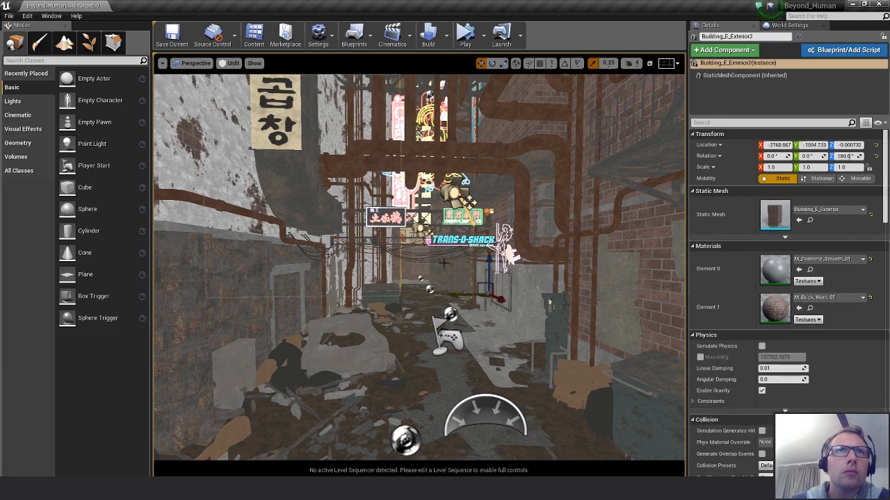
{"action": "left_click", "coordinate": [423, 258]}
{"action": "left_click_drag", "start_coordinate": [386, 368], "coordinate": [388, 364]}
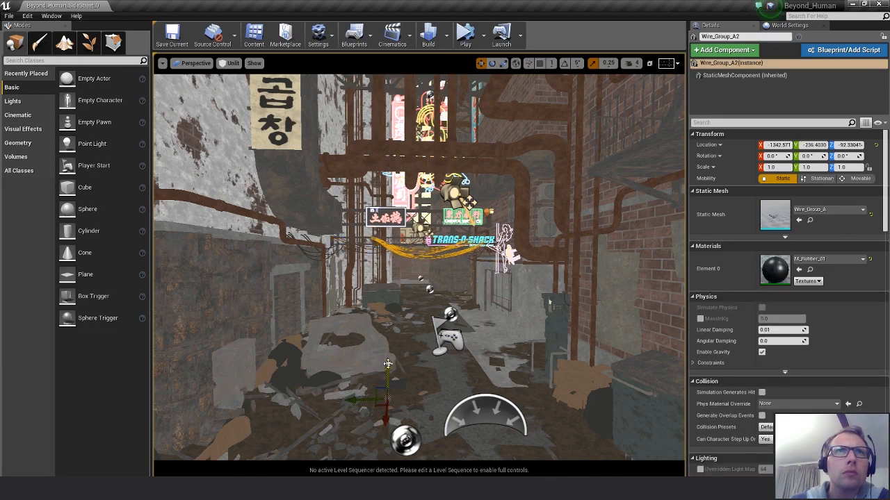
{"action": "mouse_move", "coordinate": [491, 312]}
{"action": "left_mouse_down", "text": "alt"}
{"action": "mouse_move", "coordinate": [472, 305]}
{"action": "mouse_move", "coordinate": [482, 308]}
{"action": "left_mouse_up", "text": "alt"}
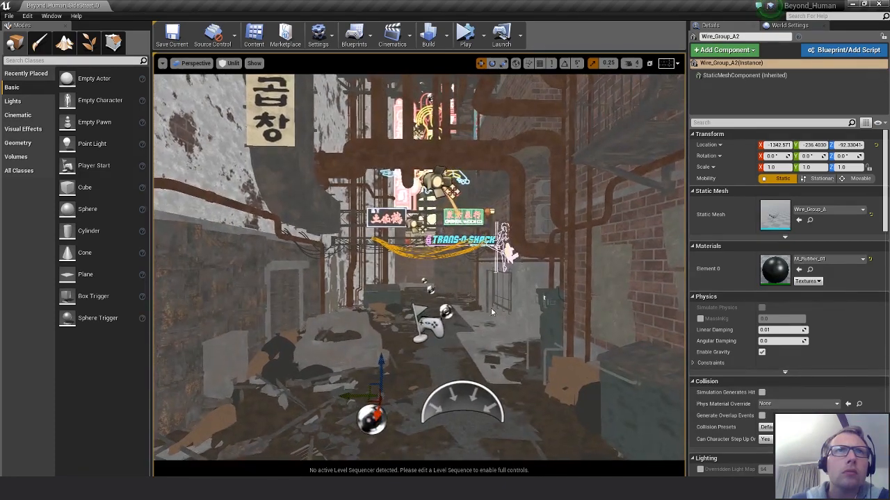
- Select Wire_Group_D4 by the rusted wall pipe and examine how it hangs from several angles
{"action": "left_click", "coordinate": [332, 251]}
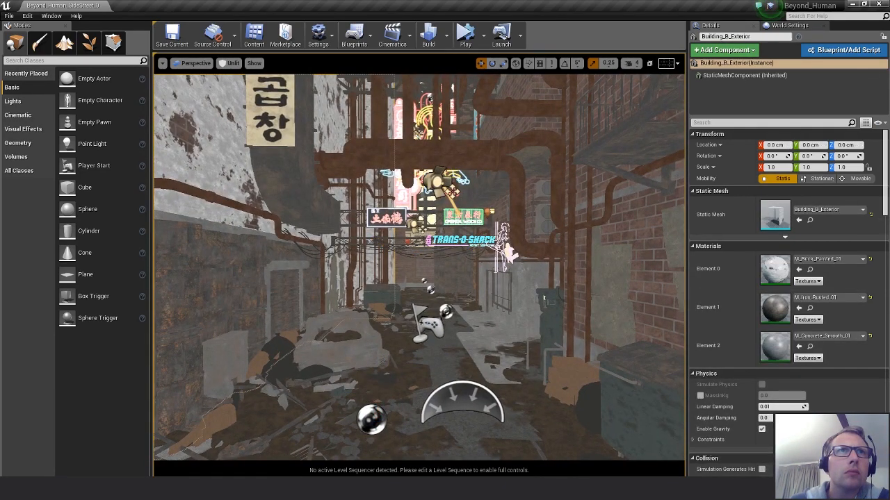
{"action": "left_click", "coordinate": [332, 252]}
{"action": "key", "text": "f"}
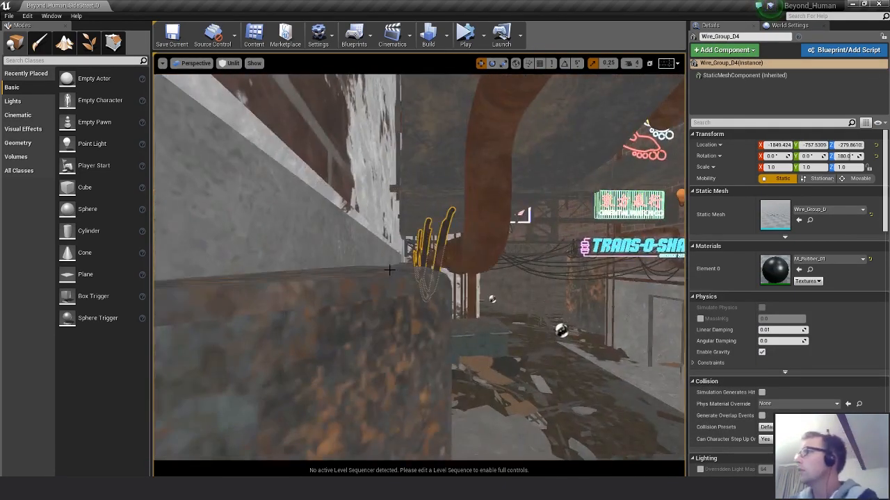
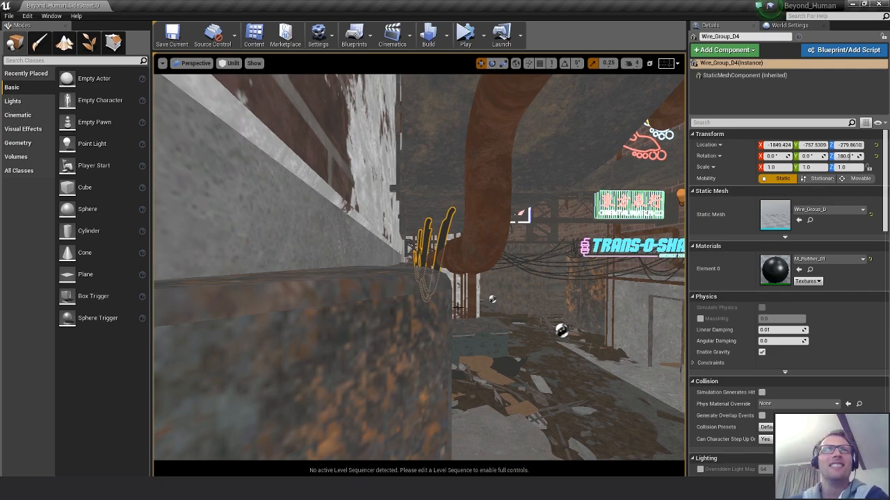
{"action": "key", "text": "d"}
{"action": "right_click_drag", "start_coordinate": [457, 308], "coordinate": [296, 288]}
{"action": "scroll", "coordinate": [425, 317], "scroll_direction": "down", "scroll_amount": 2}
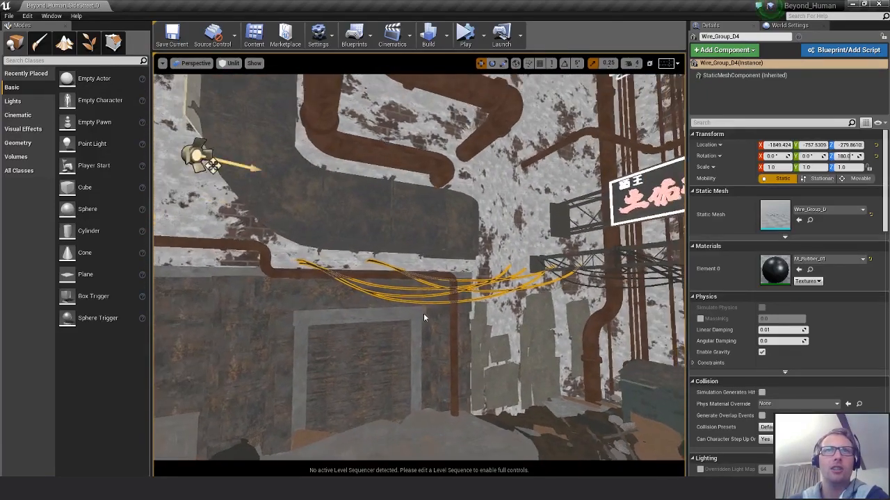
{"action": "scroll", "coordinate": [427, 313], "scroll_direction": "down", "scroll_amount": 3}
{"action": "right_click_drag", "start_coordinate": [426, 313], "coordinate": [487, 292]}
{"action": "key", "text": "d"}
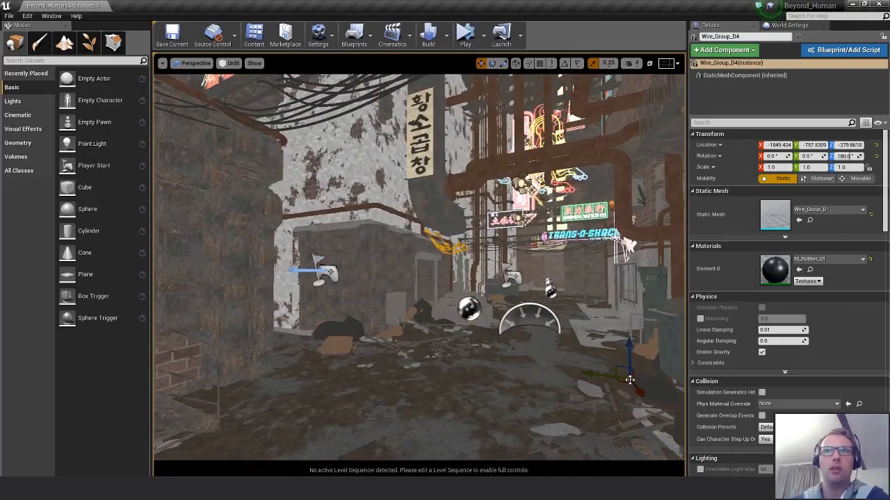
{"action": "key", "text": "f"}
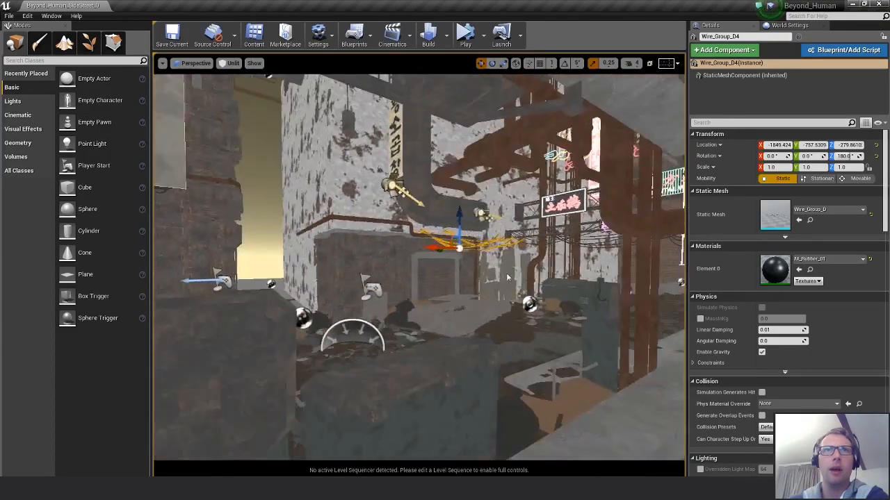
- Move Wire_Group_D4 along the wall pipe to about X -1904, Y -738 and Z -251 cm, and undo the latest change
{"action": "key", "text": "w"}
{"action": "right_click_drag", "start_coordinate": [534, 187], "coordinate": [397, 262]}
{"action": "key", "text": "s"}
{"action": "left_click_drag", "start_coordinate": [444, 252], "coordinate": [373, 256]}
{"action": "left_click_drag", "start_coordinate": [429, 273], "coordinate": [487, 303], "text": "alt"}
{"action": "left_click_drag", "start_coordinate": [484, 260], "coordinate": [480, 295]}
{"action": "right_click_drag", "start_coordinate": [419, 267], "coordinate": [445, 257]}
{"action": "middle_click_drag", "start_coordinate": [445, 257], "coordinate": [507, 224]}
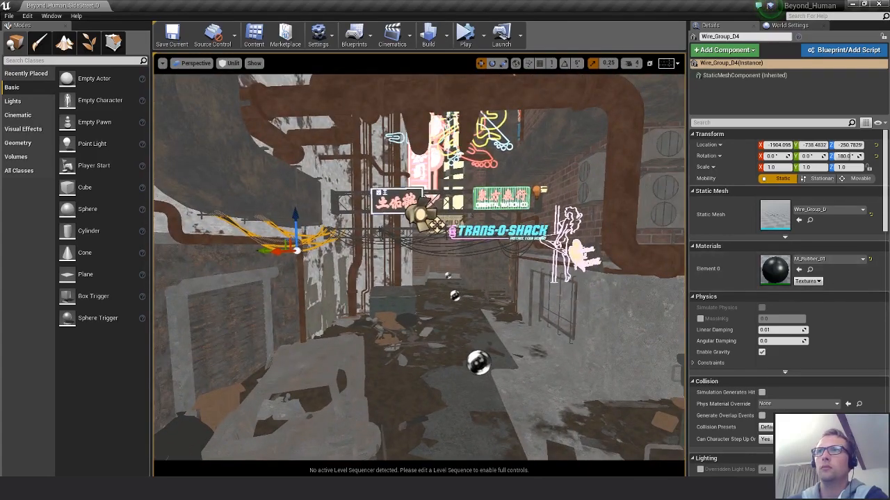
{"action": "key", "text": "ctrl+z"}
- Select the four unrotated wire copies near the brick wall together and bring them into view from above
{"action": "middle_click_drag", "start_coordinate": [508, 224], "coordinate": [537, 215]}
{"action": "right_click_drag", "start_coordinate": [537, 214], "coordinate": [605, 243]}
{"action": "right_click_drag", "start_coordinate": [647, 166], "coordinate": [575, 269]}
{"action": "left_click", "coordinate": [474, 319], "text": "ctrl"}
{"action": "right_click_drag", "start_coordinate": [474, 318], "coordinate": [473, 304]}
{"action": "left_click", "coordinate": [495, 300], "text": "ctrl"}
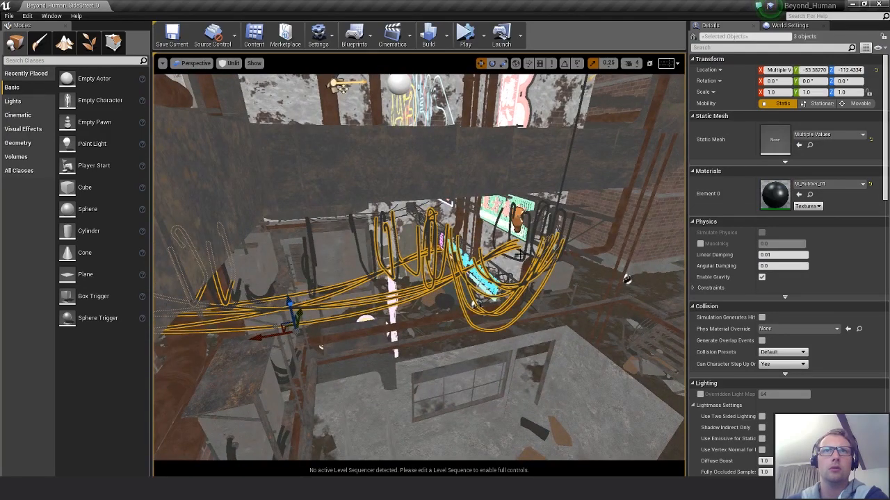
{"action": "left_click", "coordinate": [523, 251], "text": "ctrl"}
{"action": "right_click_drag", "start_coordinate": [530, 253], "coordinate": [498, 280]}
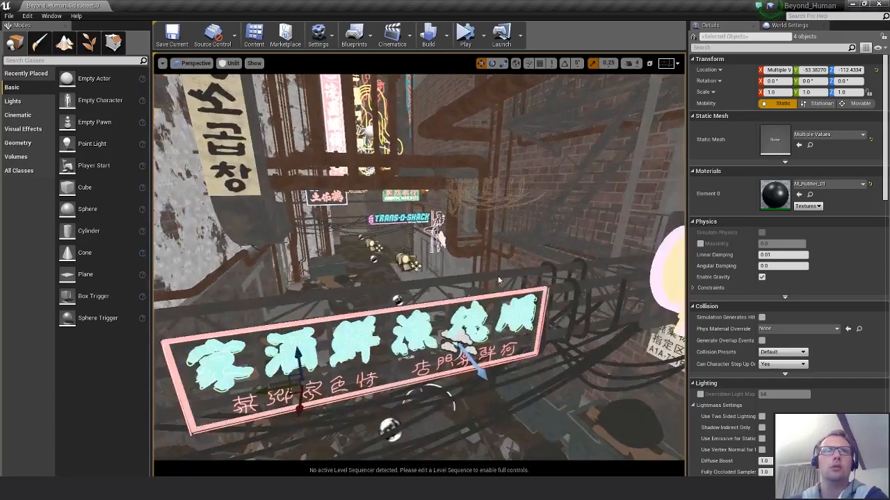
{"action": "right_click_drag", "start_coordinate": [411, 294], "coordinate": [296, 373]}
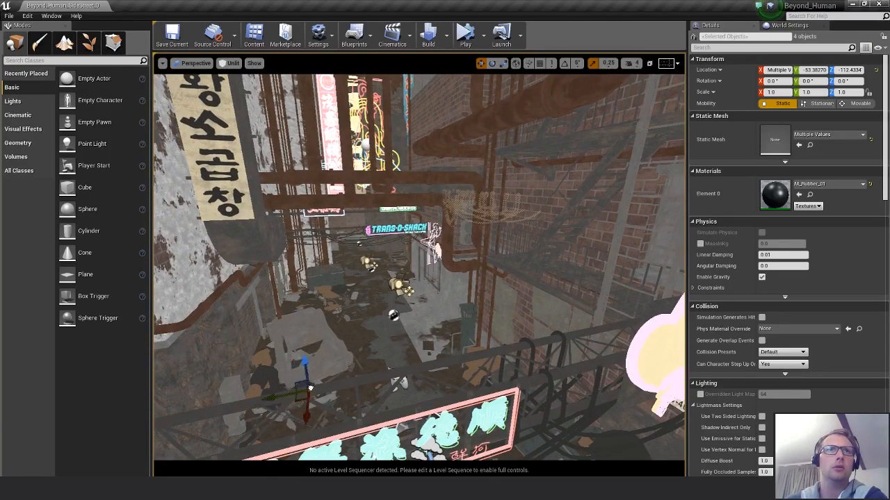
{"action": "mouse_move", "coordinate": [461, 215]}
{"action": "right_mouse_down"}
{"action": "mouse_move", "coordinate": [466, 244]}
{"action": "mouse_move", "coordinate": [469, 216]}
{"action": "right_mouse_up"}
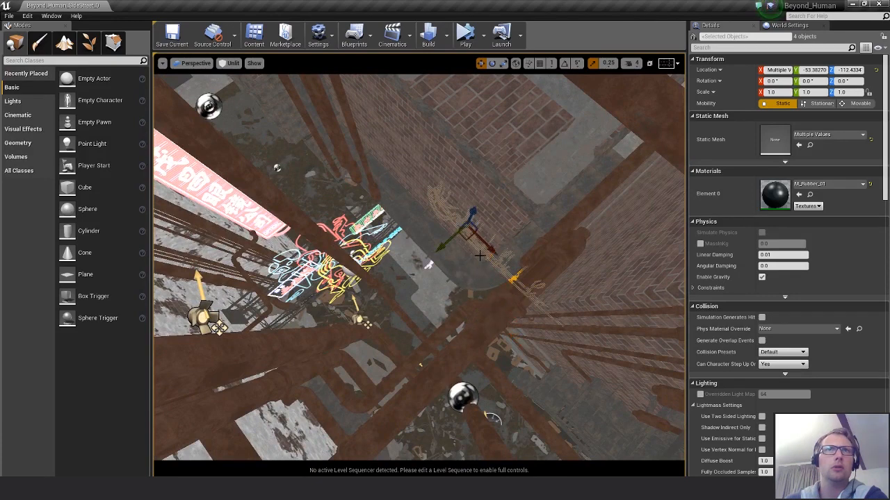
- Rotate the four selected wire copies to a Z rotation of -90°
{"action": "left_click_drag", "start_coordinate": [474, 268], "coordinate": [510, 206]}
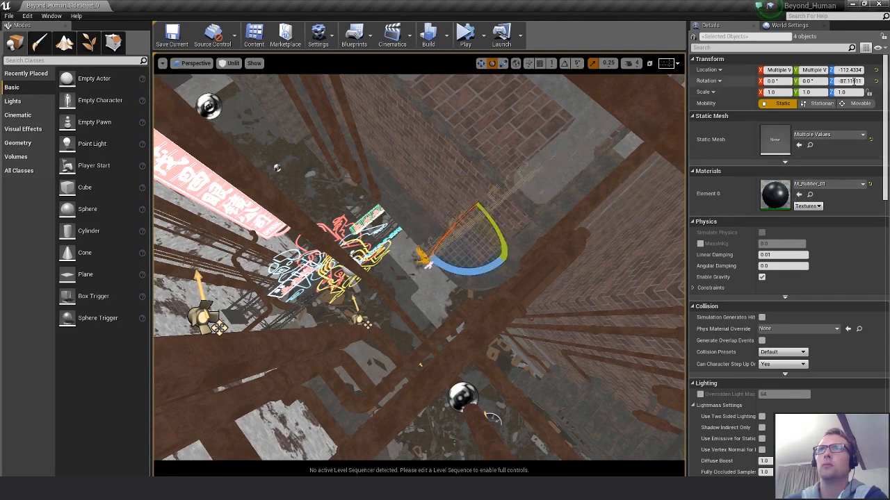
{"action": "left_click", "coordinate": [850, 81]}
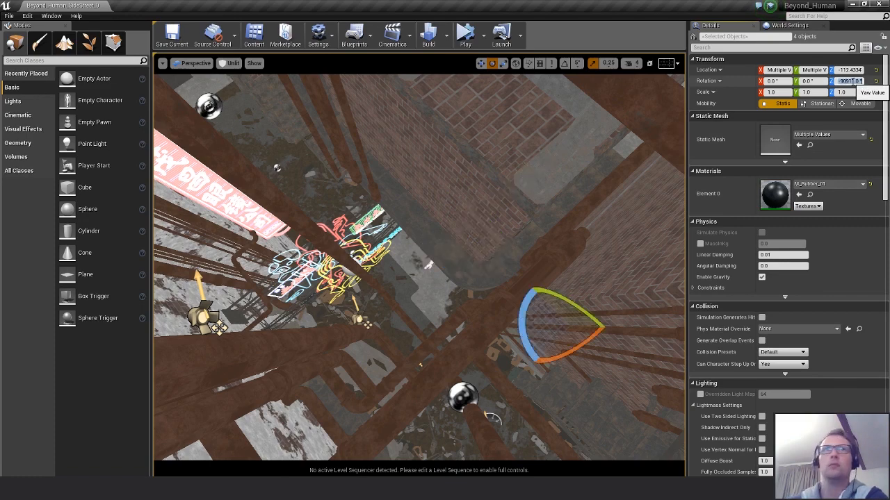
{"action": "left_click", "coordinate": [546, 291]}
{"action": "left_click_drag", "start_coordinate": [484, 351], "coordinate": [424, 310], "text": "alt"}
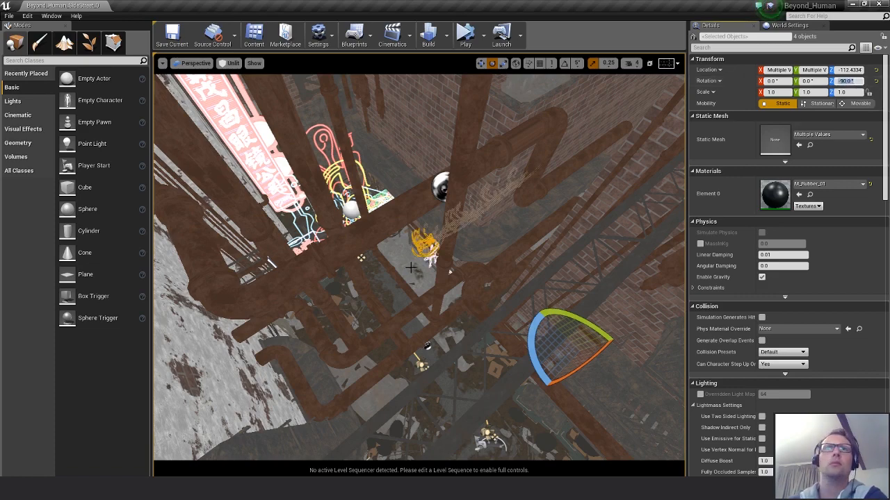
- Move the four wire copies across the alley onto the truss that carries the Oriental Watch Co. sign
{"action": "left_click_drag", "start_coordinate": [491, 235], "coordinate": [491, 292], "text": "alt"}
{"action": "key", "text": "w"}
{"action": "left_click_drag", "start_coordinate": [573, 354], "coordinate": [361, 282]}
{"action": "left_click_drag", "start_coordinate": [500, 295], "coordinate": [530, 287]}
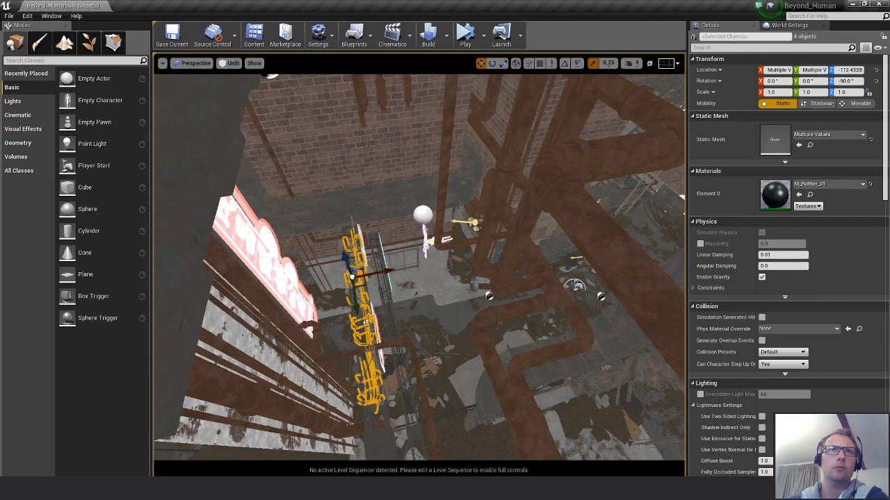
{"action": "right_click_drag", "start_coordinate": [419, 268], "coordinate": [529, 329]}
{"action": "key", "text": "w"}
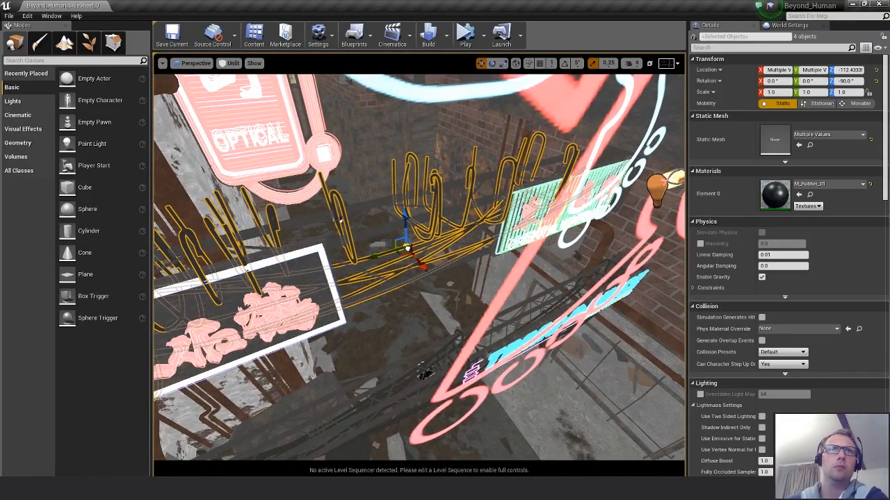
- Align the four wire copies with the Oriental Watch Co. truss and lower them to Z about -149 cm
{"action": "right_click_drag", "start_coordinate": [411, 286], "coordinate": [514, 283]}
{"action": "left_click_drag", "start_coordinate": [433, 368], "coordinate": [436, 321], "text": "alt"}
{"action": "key", "text": "f"}
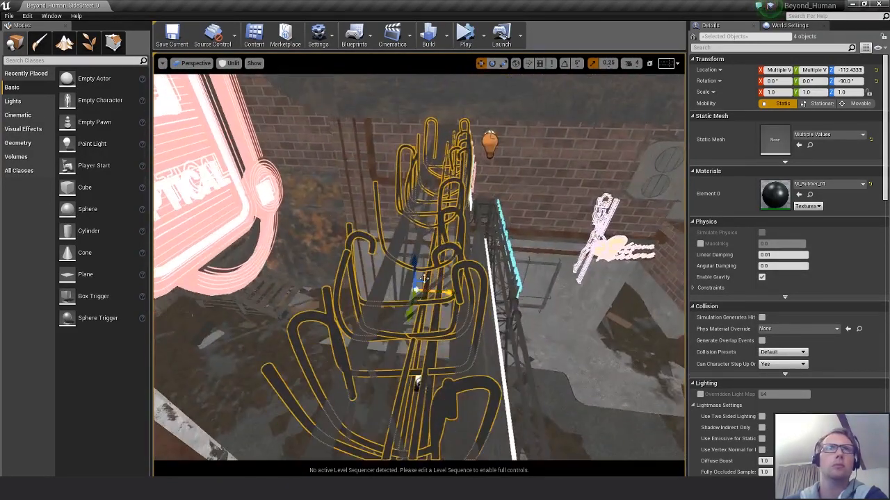
{"action": "left_click_drag", "start_coordinate": [412, 263], "coordinate": [414, 273]}
{"action": "mouse_move", "coordinate": [481, 268]}
{"action": "right_mouse_down"}
{"action": "mouse_move", "coordinate": [477, 287]}
{"action": "mouse_move", "coordinate": [481, 268]}
{"action": "right_mouse_up"}
{"action": "left_click_drag", "start_coordinate": [446, 289], "coordinate": [453, 288]}
{"action": "left_click_drag", "start_coordinate": [550, 297], "coordinate": [472, 292], "text": "alt"}
{"action": "right_click_drag", "start_coordinate": [473, 292], "coordinate": [417, 306]}
{"action": "left_click_drag", "start_coordinate": [445, 250], "coordinate": [448, 307], "text": "alt"}
{"action": "left_click_drag", "start_coordinate": [507, 391], "coordinate": [486, 385]}
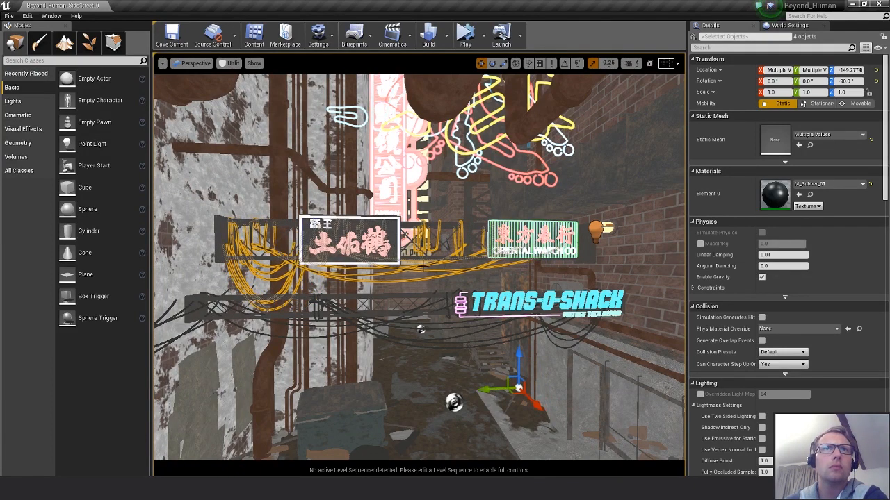
- Raise Wire_Group_D3 on the Oriental Watch Co. truss to Z about -102 cm
{"action": "left_click", "coordinate": [440, 273]}
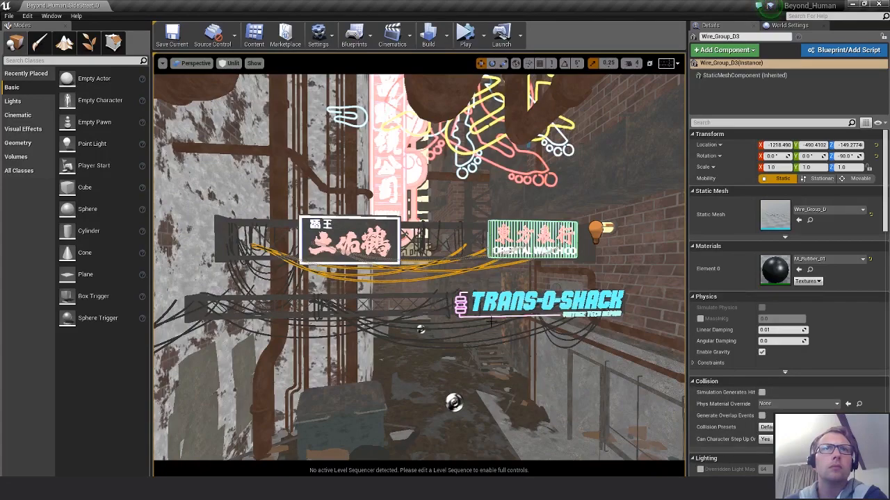
{"action": "right_click_drag", "start_coordinate": [477, 327], "coordinate": [448, 357]}
{"action": "key", "text": "s"}
{"action": "key", "text": "s"}
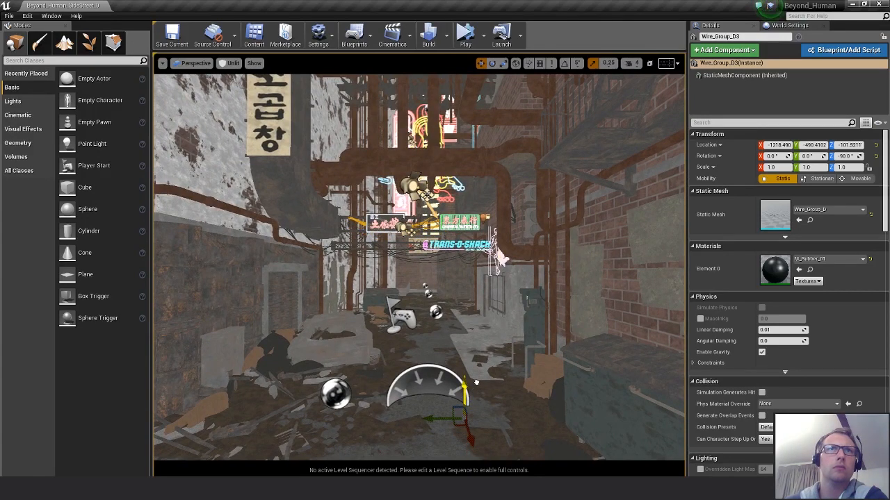
- Raise Wire_Group_E2 beside the white-framed sign to Z about -110 cm and check both trusses up close
{"action": "left_click", "coordinate": [362, 238]}
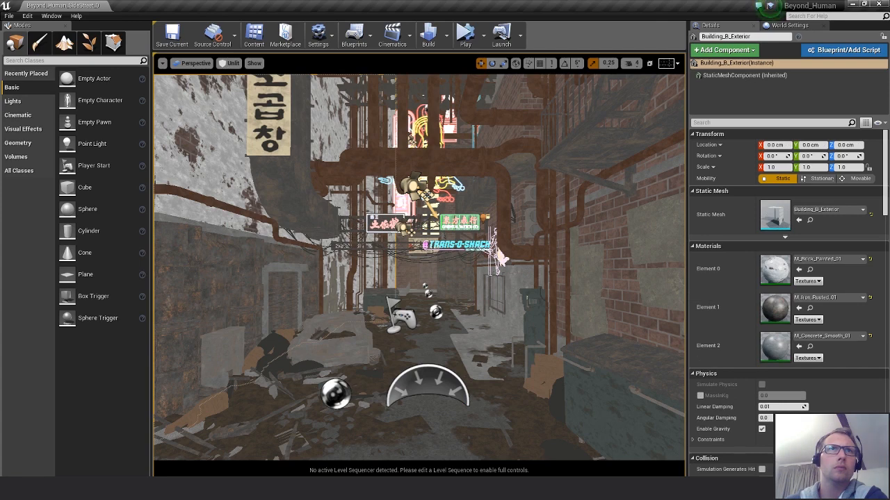
{"action": "left_click", "coordinate": [355, 237]}
{"action": "left_click", "coordinate": [357, 238]}
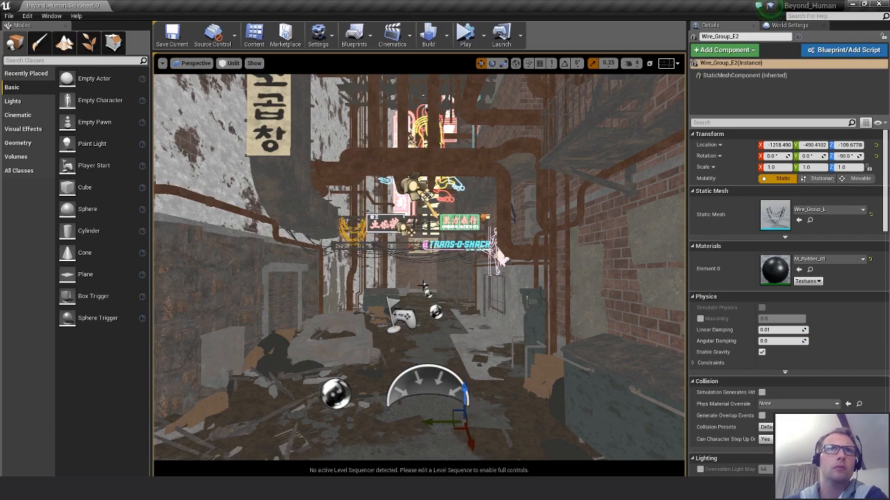
{"action": "right_click_drag", "start_coordinate": [424, 268], "coordinate": [424, 268]}
{"action": "key", "text": "w"}
{"action": "key", "text": "w"}
{"action": "key", "text": "s"}
{"action": "key", "text": "s"}
{"action": "left_click_drag", "start_coordinate": [421, 261], "coordinate": [412, 268], "text": "alt"}
- Flatten Wire_Group_A2 on the Trans-O-Shack truss to a Z scale of 0.75 and raise it to Z about 33 cm
{"action": "left_click", "coordinate": [434, 240]}
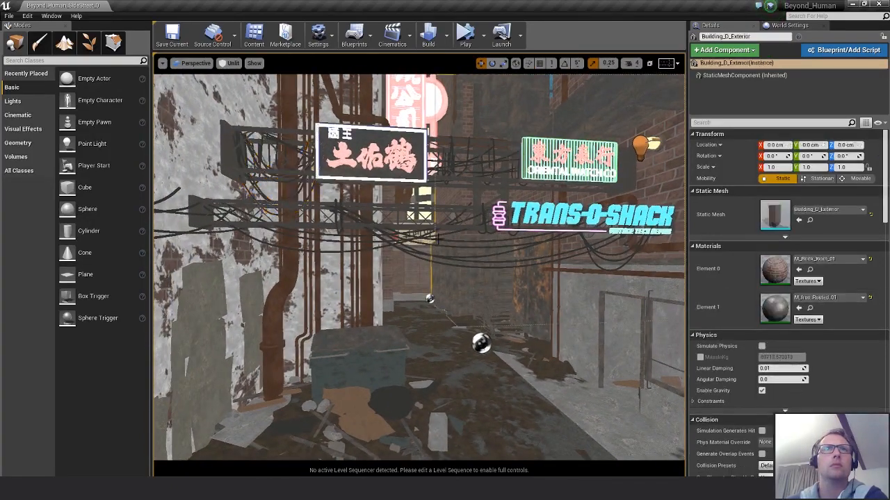
{"action": "left_click", "coordinate": [450, 240]}
{"action": "key", "text": "f"}
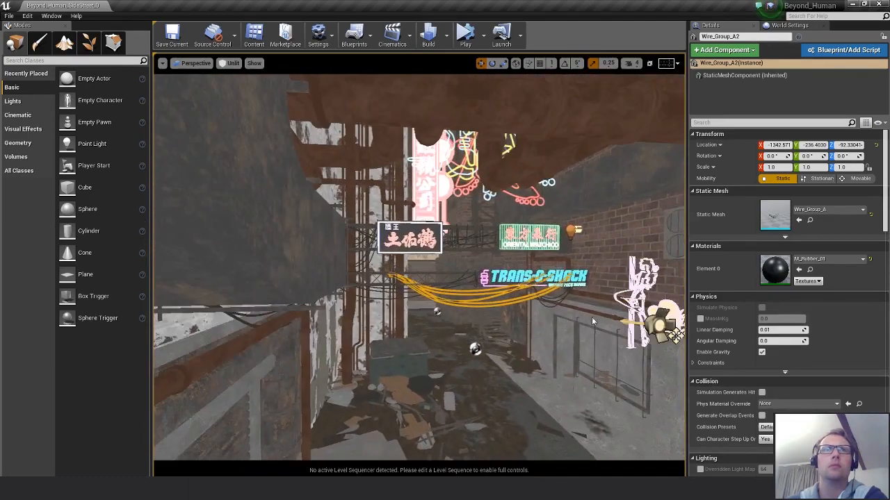
{"action": "left_click_drag", "start_coordinate": [592, 321], "coordinate": [602, 346], "text": "alt"}
{"action": "scroll", "coordinate": [584, 330], "scroll_direction": "down", "scroll_amount": 5}
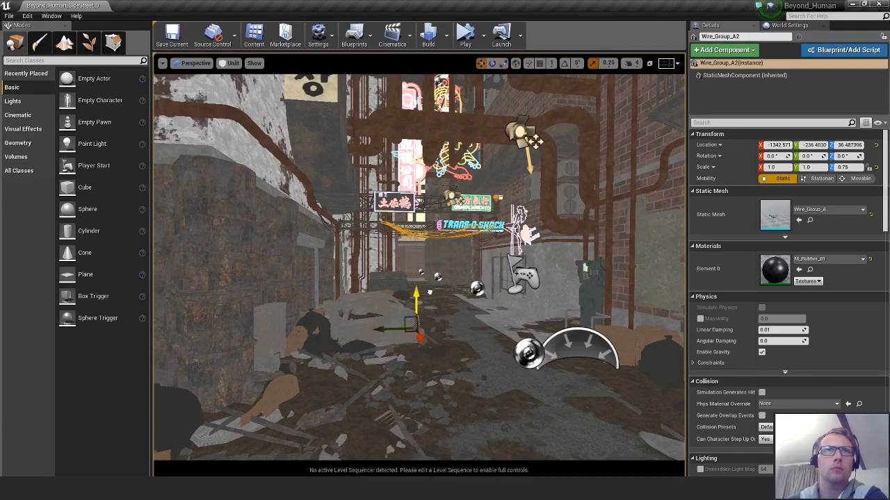
{"action": "key", "text": "d"}
{"action": "key", "text": "w"}
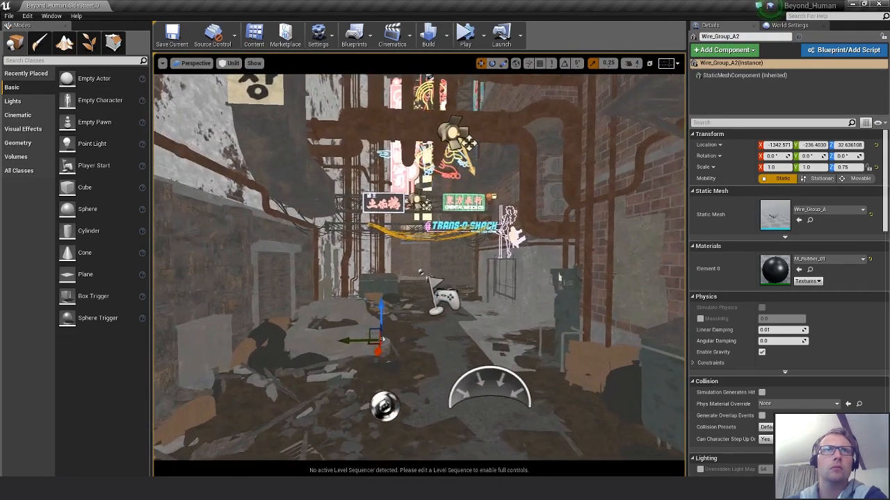
- Fine-tune the height of Wire_Group_A2 to Z about 37 cm and clear the selection
{"action": "key", "text": "w"}
{"action": "key", "text": "s"}
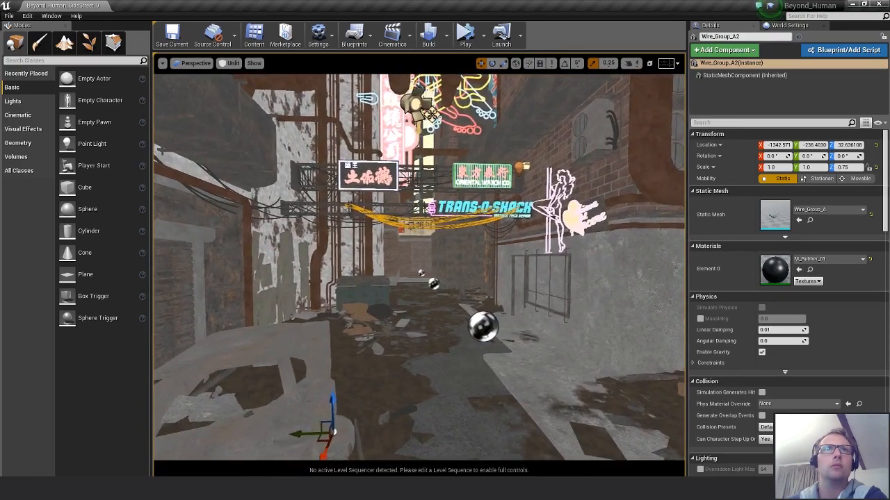
{"action": "right_click_drag", "start_coordinate": [580, 328], "coordinate": [577, 329]}
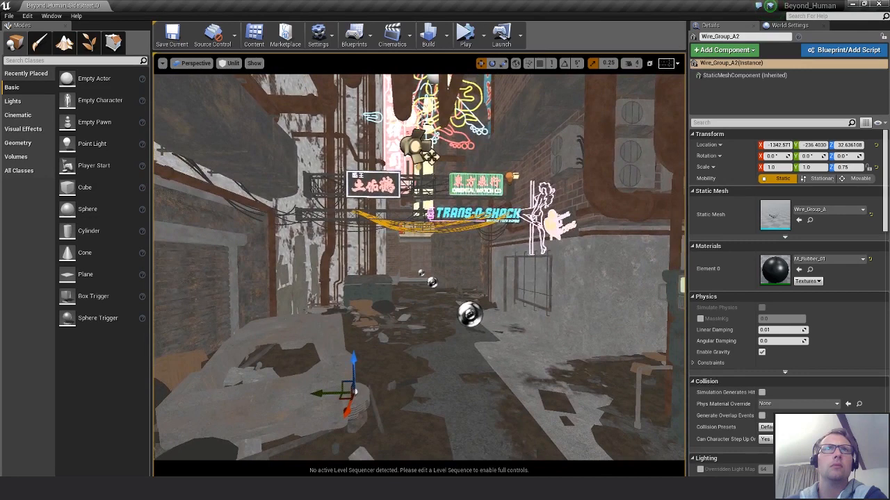
{"action": "left_click", "coordinate": [354, 358]}
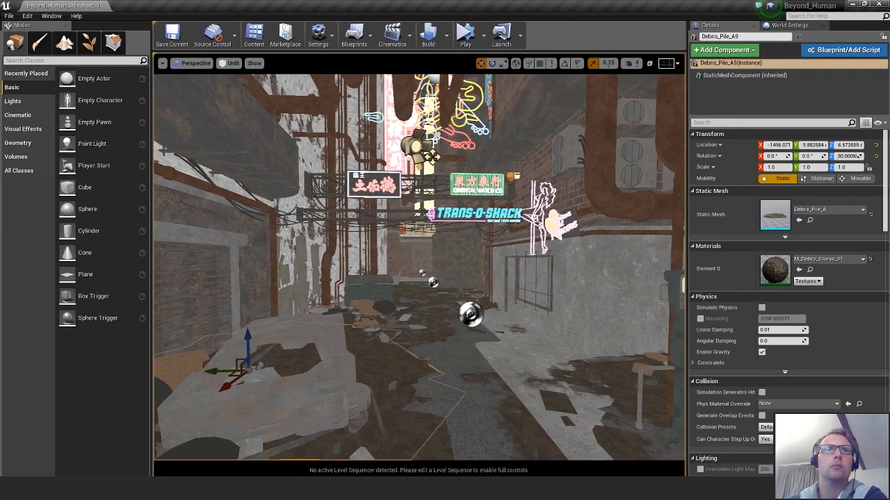
{"action": "right_click_drag", "start_coordinate": [415, 352], "coordinate": [427, 344]}
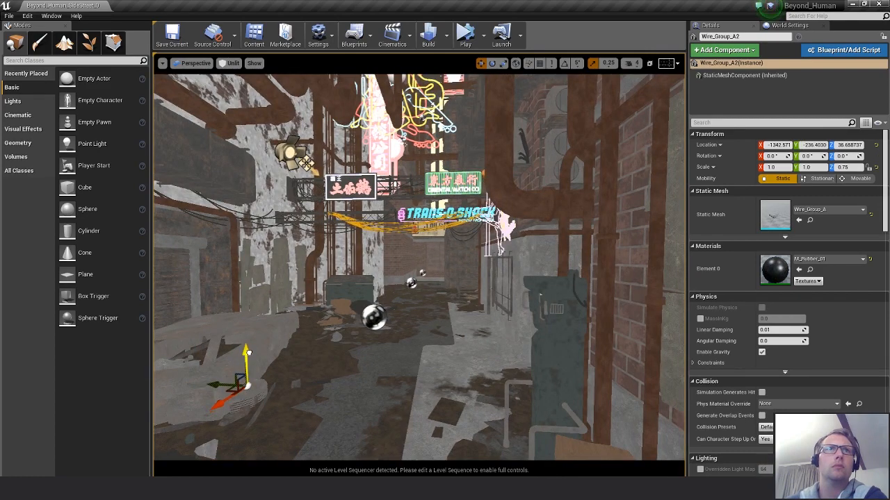
{"action": "right_click_drag", "start_coordinate": [367, 277], "coordinate": [367, 277]}
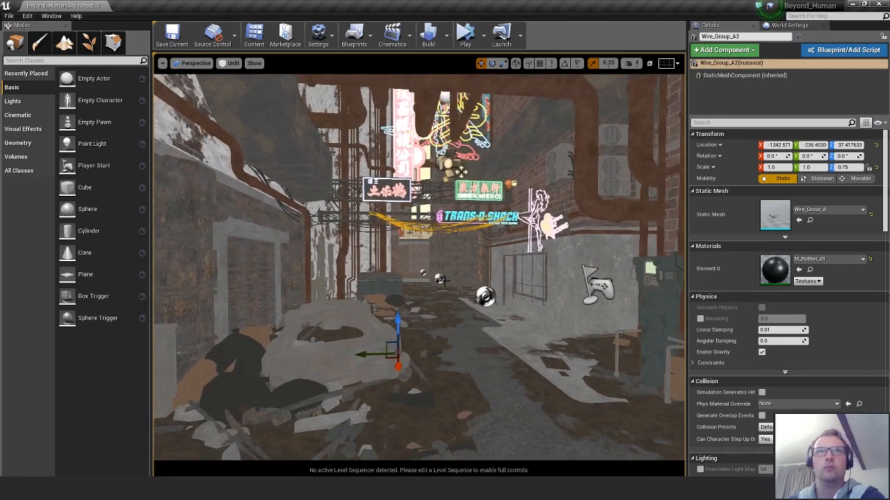
{"action": "key", "text": "Escape"}
{"action": "right_click_drag", "start_coordinate": [444, 281], "coordinate": [445, 281]}
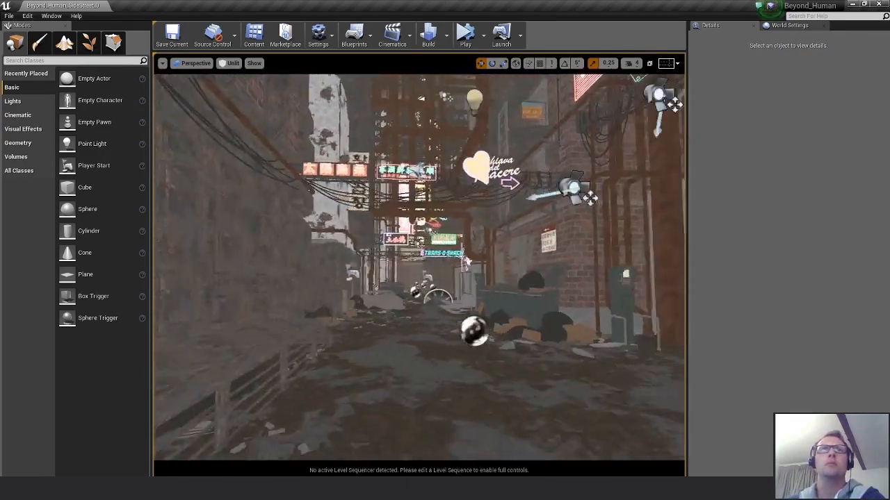
- Try a copy of the striped red neon sign high in the alley at X about -2735 cm with 0° rotation, and delete it
{"action": "left_click_drag", "start_coordinate": [466, 261], "coordinate": [463, 318]}
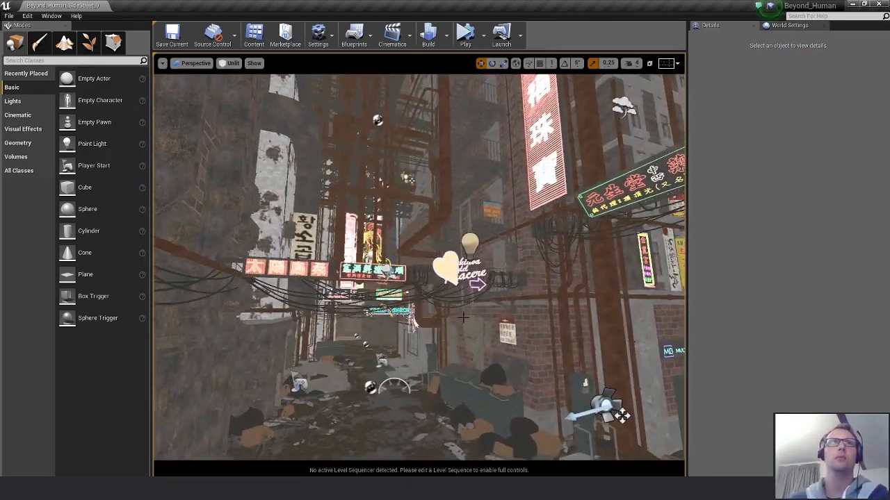
{"action": "right_click_drag", "start_coordinate": [463, 317], "coordinate": [514, 313]}
{"action": "left_click", "coordinate": [509, 189]}
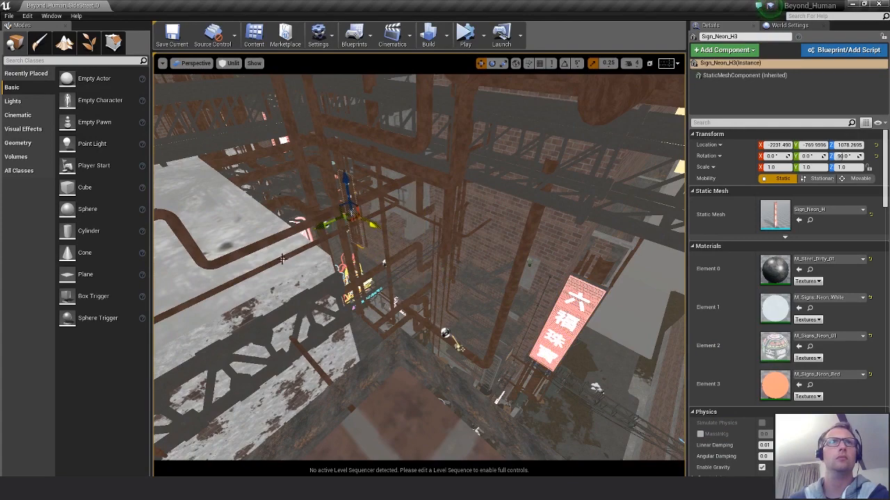
{"action": "key", "text": "f"}
{"action": "left_click_drag", "start_coordinate": [461, 383], "coordinate": [640, 369], "text": "alt"}
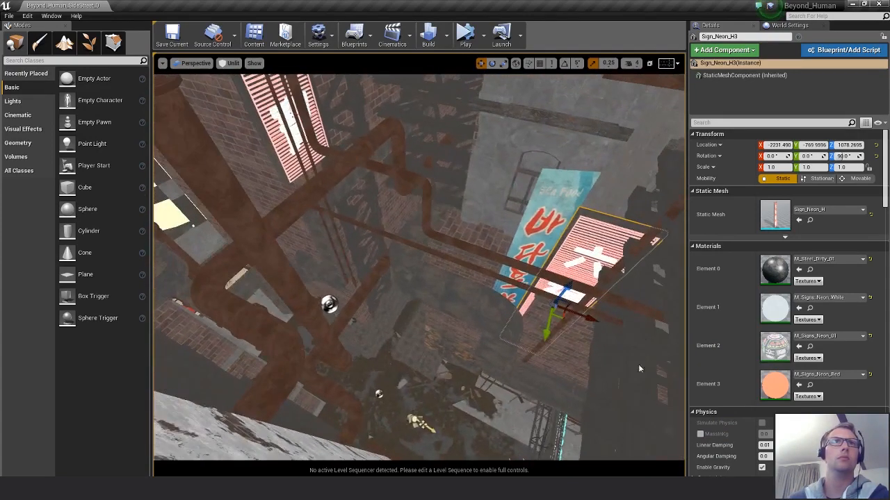
{"action": "left_click_drag", "start_coordinate": [552, 314], "coordinate": [402, 253]}
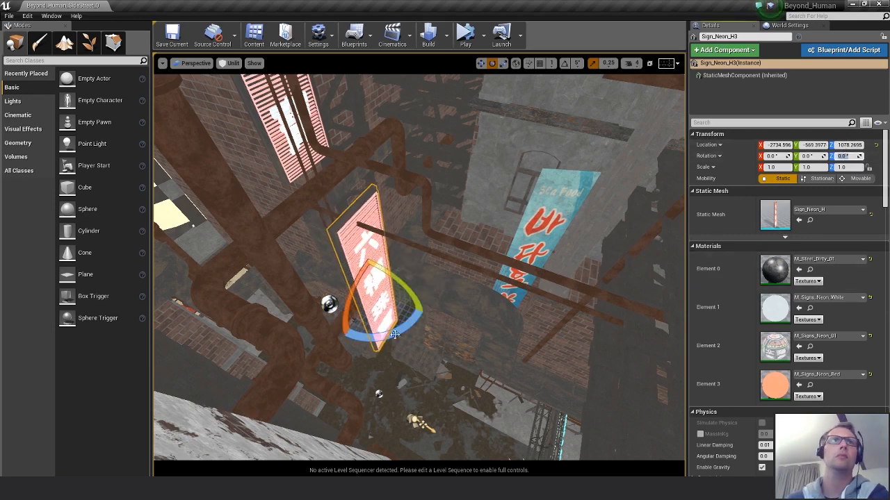
{"action": "right_click_drag", "start_coordinate": [459, 323], "coordinate": [444, 177]}
{"action": "key", "text": "Delete"}
- Duplicate Sign_Neon_H2 sideways so the copy sits beside it at Y about -802 cm
{"action": "left_click", "coordinate": [444, 177]}
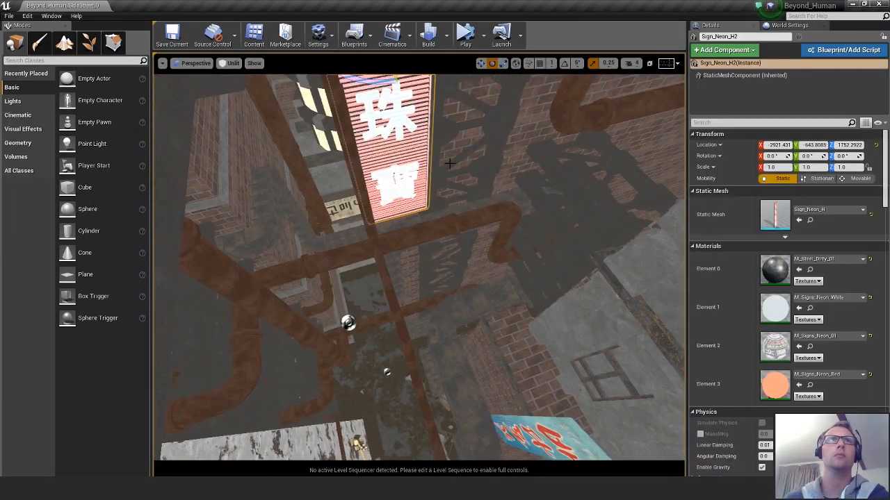
{"action": "key", "text": "f"}
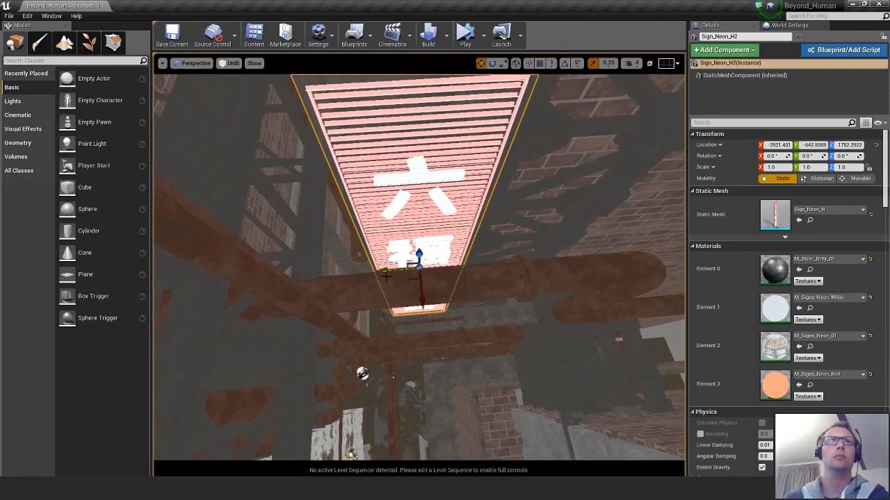
{"action": "left_click_drag", "start_coordinate": [397, 268], "coordinate": [516, 91], "text": "alt"}
{"action": "scroll", "coordinate": [538, 375], "scroll_direction": "down", "scroll_amount": 10}
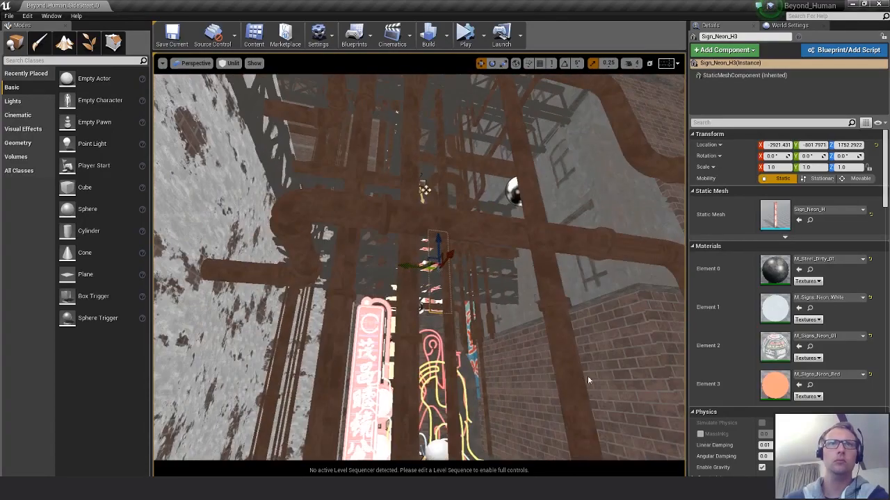
{"action": "right_click_drag", "start_coordinate": [553, 374], "coordinate": [666, 379], "text": "alt"}
{"action": "left_click_drag", "start_coordinate": [666, 379], "coordinate": [417, 325], "text": "alt"}
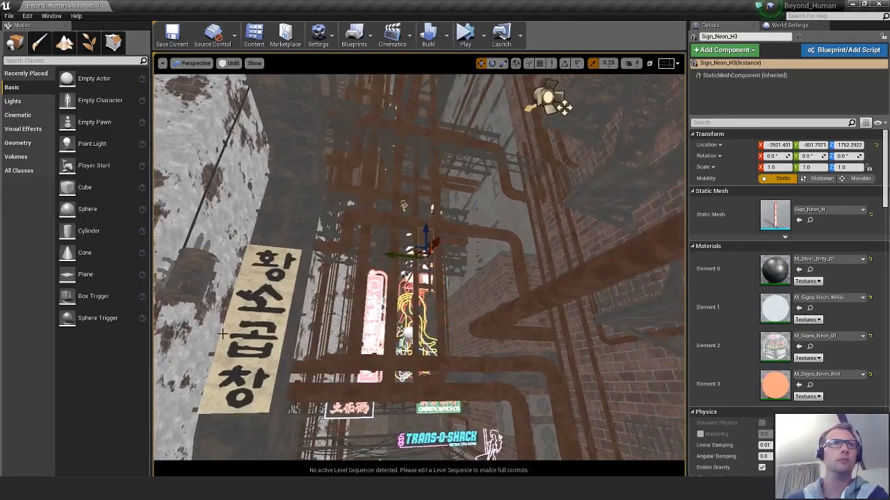
- Duplicate the black-lettered Korean banner and place the copy deeper in the alley at X about -3348, Y about -364 cm
{"action": "left_click", "coordinate": [270, 332]}
{"action": "left_click_drag", "start_coordinate": [224, 318], "coordinate": [417, 323], "text": "alt"}
{"action": "left_click_drag", "start_coordinate": [417, 323], "coordinate": [518, 393], "text": "alt"}
{"action": "left_click_drag", "start_coordinate": [350, 321], "coordinate": [334, 313]}
{"action": "key", "text": "f"}
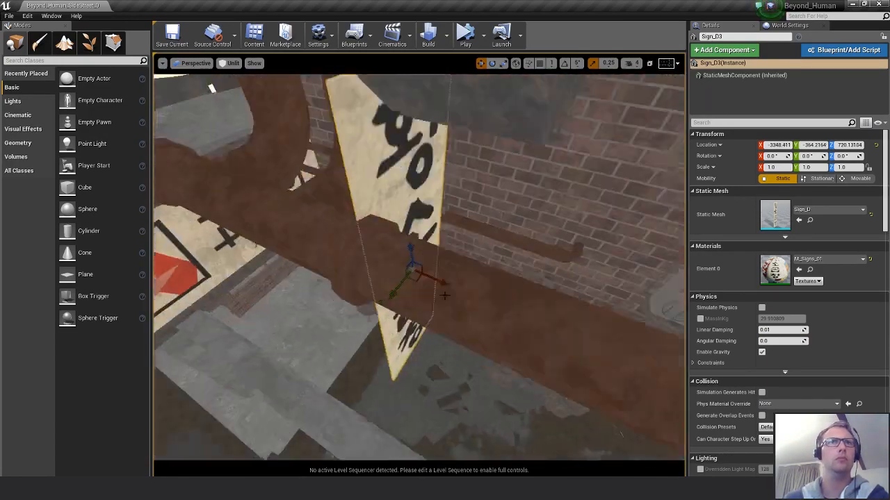
{"action": "left_click_drag", "start_coordinate": [579, 292], "coordinate": [459, 258], "text": "alt"}
{"action": "scroll", "coordinate": [579, 292], "scroll_direction": "down", "scroll_amount": 5}
{"action": "left_click_drag", "start_coordinate": [579, 294], "coordinate": [581, 288], "text": "alt"}
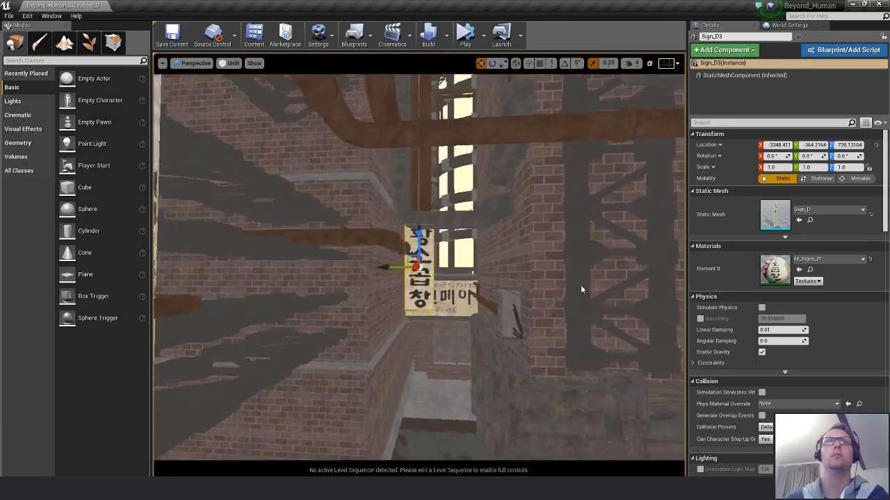
{"action": "right_click_drag", "start_coordinate": [582, 288], "coordinate": [577, 268]}
{"action": "left_click_drag", "start_coordinate": [579, 281], "coordinate": [573, 278], "text": "alt"}
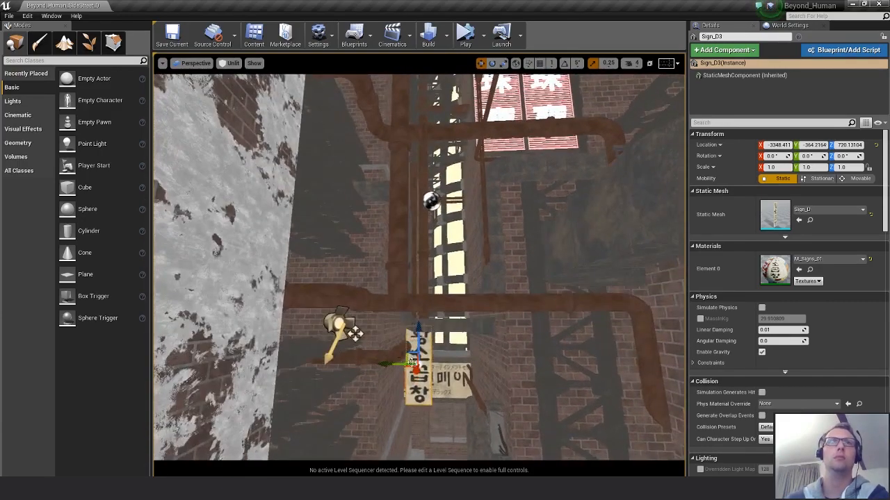
- Raise the Korean banner copy Sign_D3 to Z about 1872 cm and nudge it to Y about -363 cm
{"action": "left_click_drag", "start_coordinate": [429, 102], "coordinate": [429, 99]}
{"action": "left_click_drag", "start_coordinate": [429, 99], "coordinate": [490, 194], "text": "alt"}
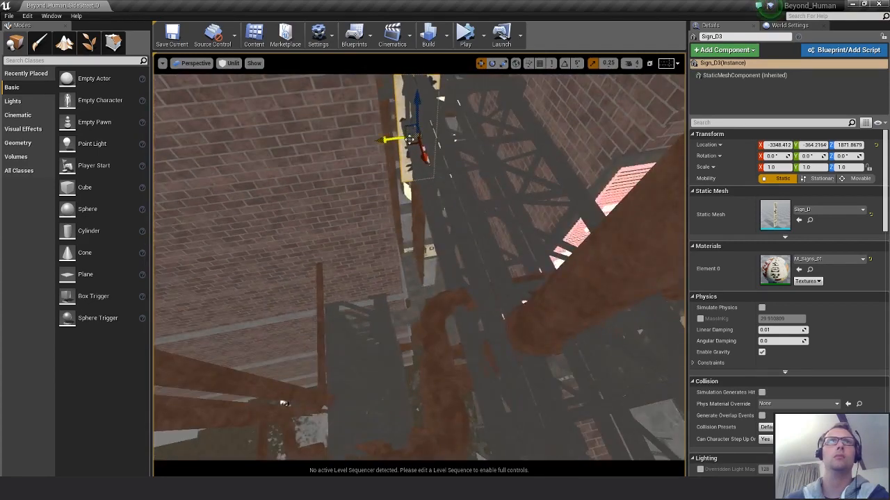
{"action": "left_click", "coordinate": [408, 143]}
{"action": "left_click", "coordinate": [413, 157]}
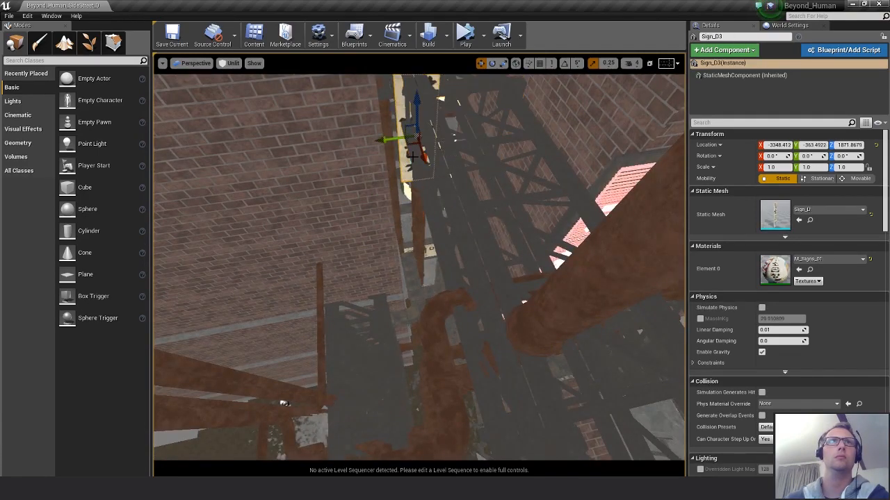
- Scale Sign_D3 to 1.75 in X and Y and 3.25 in Z, and move it to X about -2915, Y about -818 cm
{"action": "left_click_drag", "start_coordinate": [409, 146], "coordinate": [532, 299]}
{"action": "right_click_drag", "start_coordinate": [531, 299], "coordinate": [542, 333]}
{"action": "right_click_drag", "start_coordinate": [435, 295], "coordinate": [420, 278]}
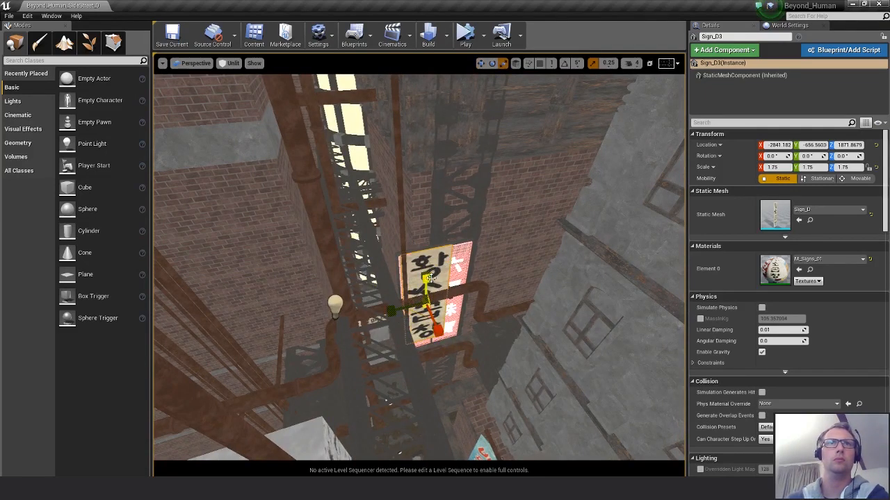
{"action": "left_click_drag", "start_coordinate": [426, 279], "coordinate": [427, 264]}
{"action": "left_click_drag", "start_coordinate": [421, 304], "coordinate": [448, 296]}
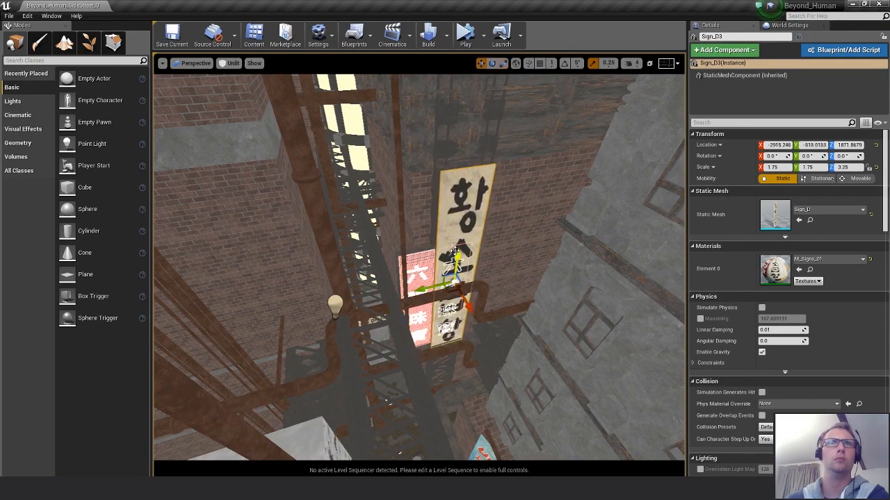
- Raise Sign_D3 to Z about 2613 cm, shift it to Y about -951 cm and check it through CineCameraActor2
{"action": "left_click_drag", "start_coordinate": [455, 251], "coordinate": [477, 76]}
{"action": "right_click_drag", "start_coordinate": [477, 77], "coordinate": [473, 49]}
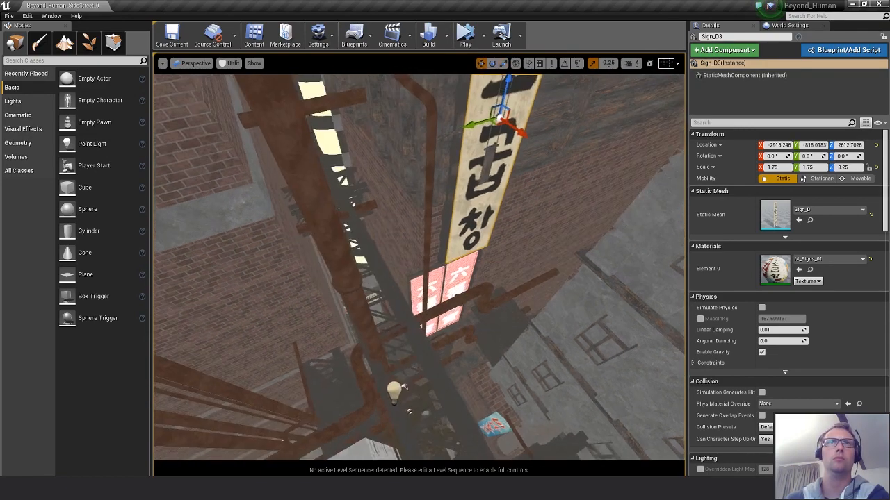
{"action": "mouse_move", "coordinate": [473, 249]}
{"action": "right_mouse_down"}
{"action": "mouse_move", "coordinate": [458, 187]}
{"action": "mouse_move", "coordinate": [476, 233]}
{"action": "mouse_move", "coordinate": [470, 247]}
{"action": "right_mouse_up"}
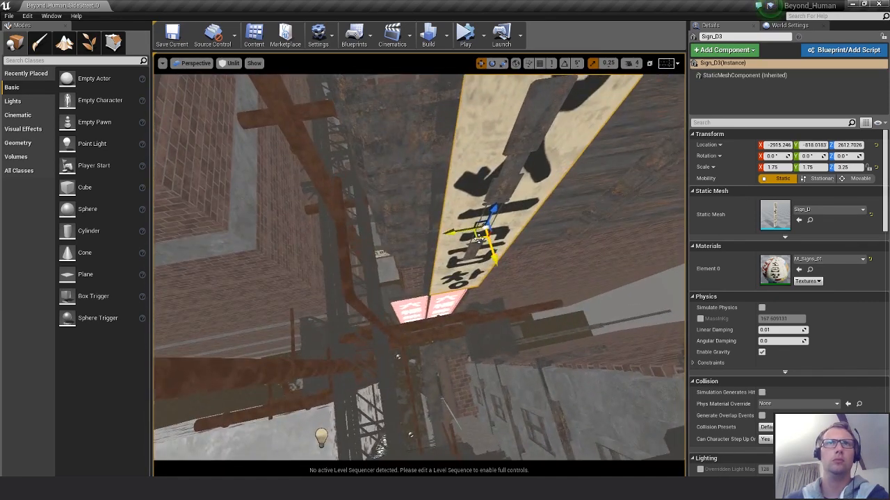
{"action": "left_click_drag", "start_coordinate": [478, 237], "coordinate": [535, 228]}
{"action": "right_click_drag", "start_coordinate": [469, 344], "coordinate": [524, 258]}
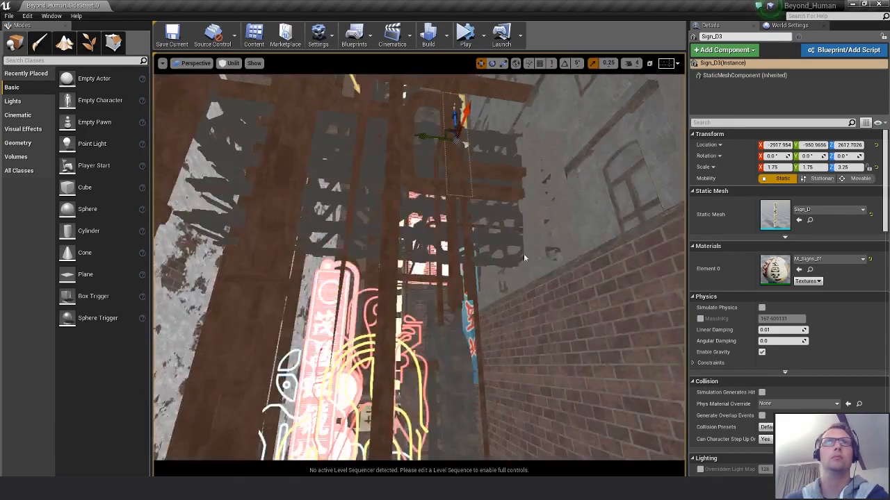
{"action": "left_click", "coordinate": [175, 64]}
{"action": "left_click", "coordinate": [208, 170]}
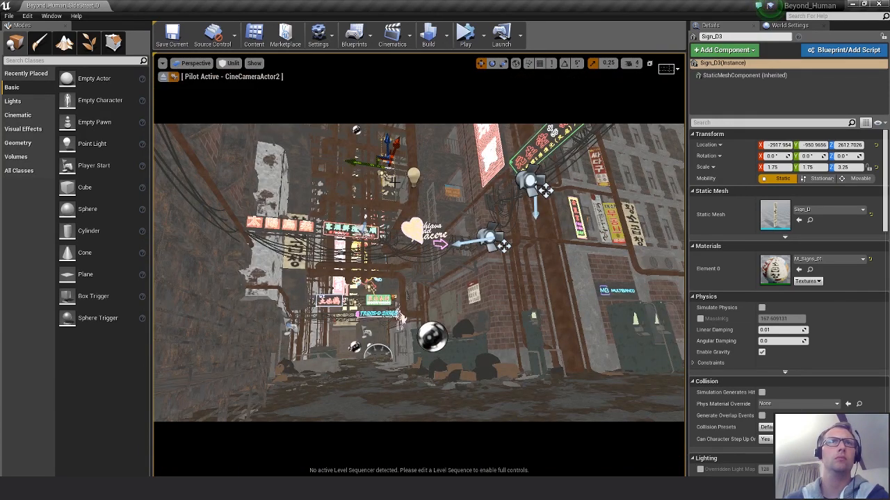
{"action": "key", "text": "Escape"}
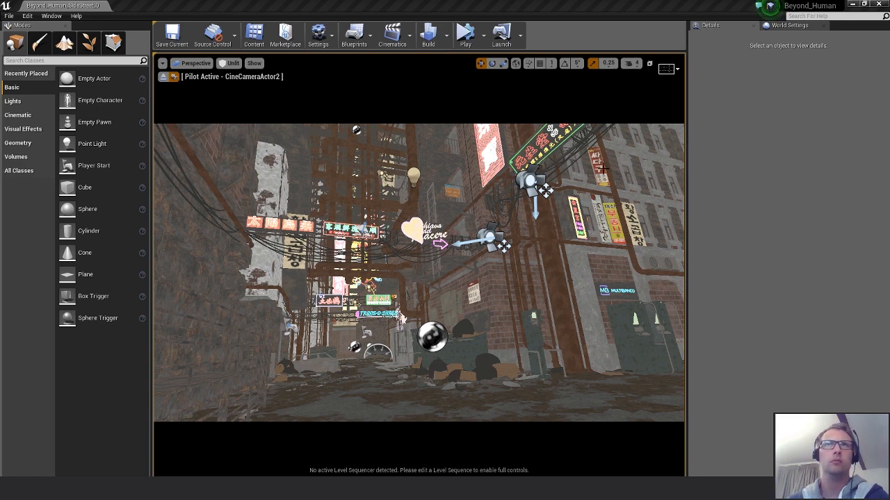
- Duplicate the vertical Sign_C from the building facade and move the copy into the alley at X about -2324, Y about -224 cm
{"action": "left_click", "coordinate": [598, 215]}
{"action": "left_click_drag", "start_coordinate": [581, 216], "coordinate": [389, 306], "text": "alt"}
{"action": "left_click", "coordinate": [163, 77]}
{"action": "key", "text": "f"}
{"action": "scroll", "coordinate": [474, 296], "scroll_direction": "down", "scroll_amount": 8}
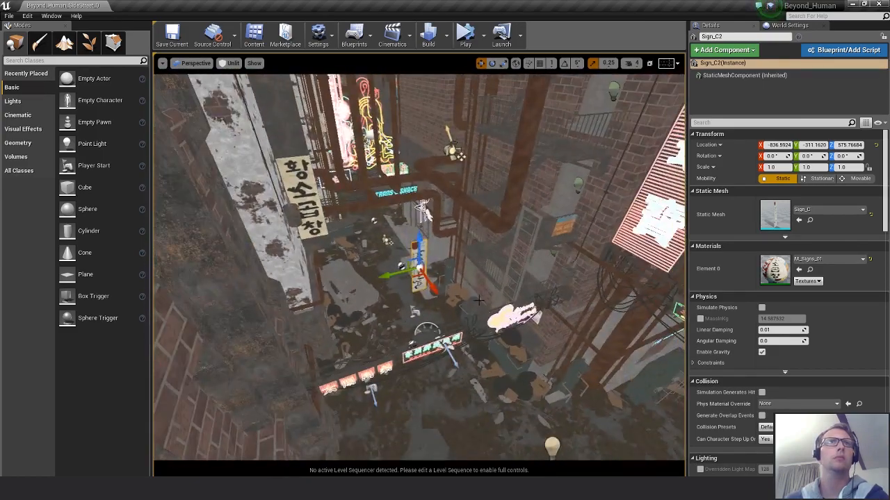
{"action": "left_click_drag", "start_coordinate": [414, 275], "coordinate": [327, 159]}
{"action": "key", "text": "f"}
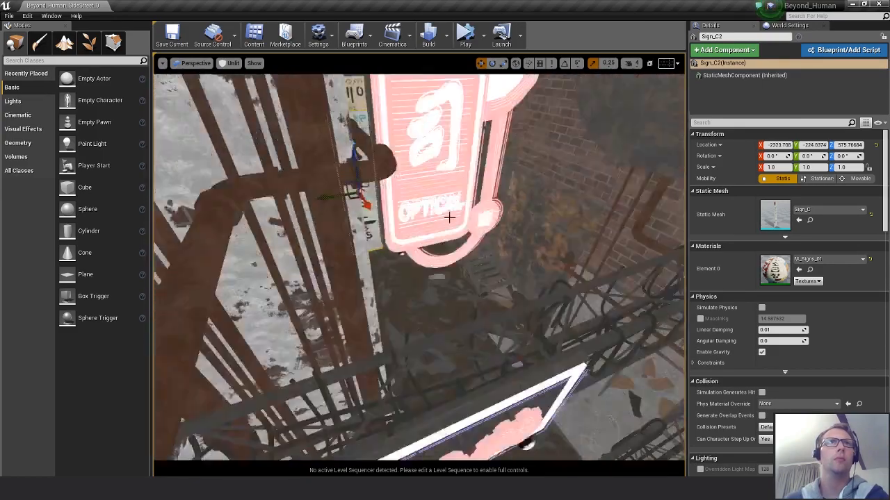
- Raise Sign_C2 to Z about 1599 cm at Y about -408 cm and scale it uniformly to 4.0
{"action": "scroll", "coordinate": [528, 261], "scroll_direction": "down", "scroll_amount": 5}
{"action": "mouse_move", "coordinate": [559, 272]}
{"action": "left_mouse_down", "text": "alt"}
{"action": "mouse_move", "coordinate": [559, 202]}
{"action": "mouse_move", "coordinate": [559, 268]}
{"action": "mouse_move", "coordinate": [531, 306]}
{"action": "mouse_move", "coordinate": [531, 354]}
{"action": "mouse_move", "coordinate": [531, 304]}
{"action": "mouse_move", "coordinate": [556, 286]}
{"action": "left_mouse_up", "text": "alt"}
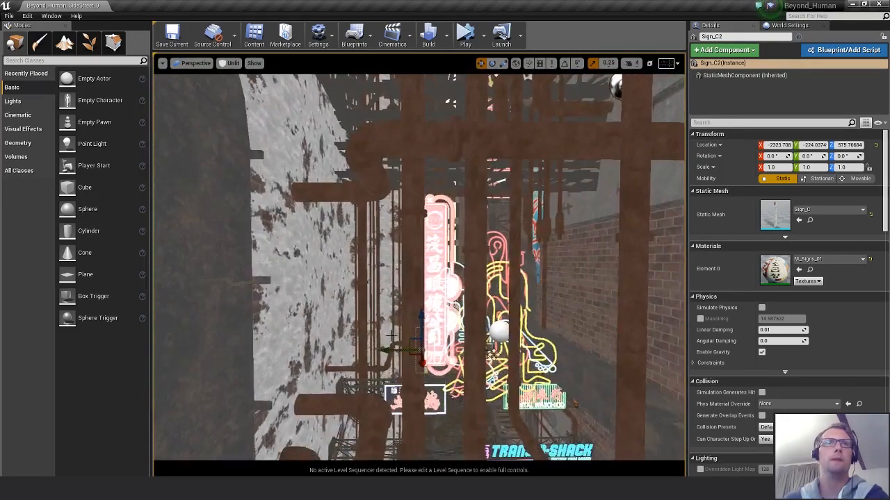
{"action": "left_click_drag", "start_coordinate": [411, 339], "coordinate": [470, 134]}
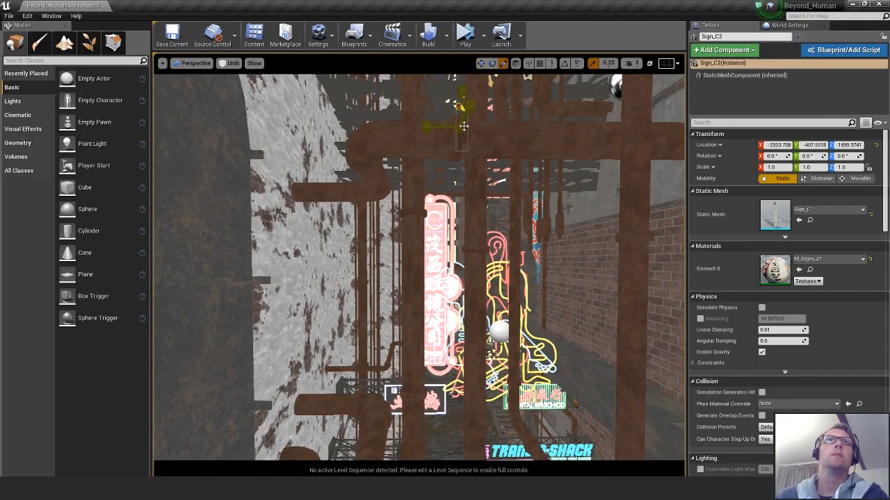
{"action": "left_click_drag", "start_coordinate": [492, 355], "coordinate": [488, 272]}
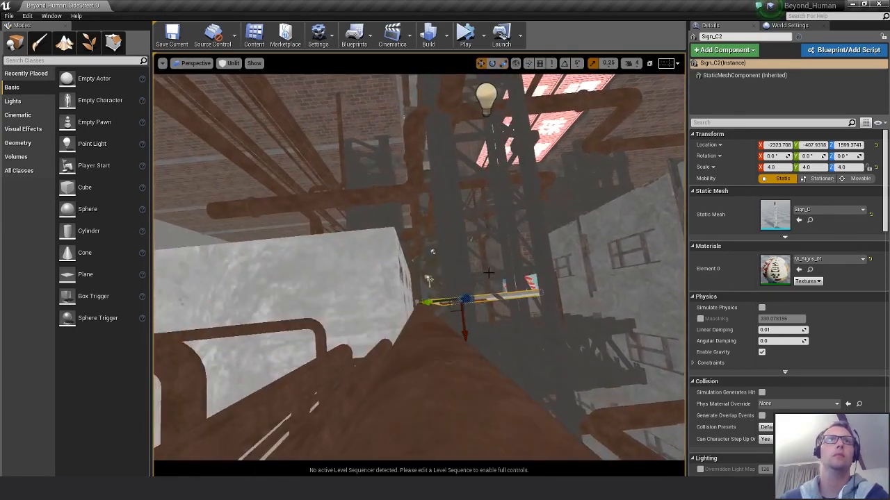
- Move Sign_C2 to X about -3000, Y about -320 and Z about 2698 cm, and check it through CineCameraActor2
{"action": "left_click_drag", "start_coordinate": [451, 307], "coordinate": [351, 111]}
{"action": "mouse_move", "coordinate": [540, 229]}
{"action": "right_mouse_down"}
{"action": "mouse_move", "coordinate": [549, 191]}
{"action": "mouse_move", "coordinate": [528, 170]}
{"action": "mouse_move", "coordinate": [511, 202]}
{"action": "mouse_move", "coordinate": [540, 229]}
{"action": "mouse_move", "coordinate": [558, 215]}
{"action": "mouse_move", "coordinate": [540, 239]}
{"action": "right_mouse_up"}
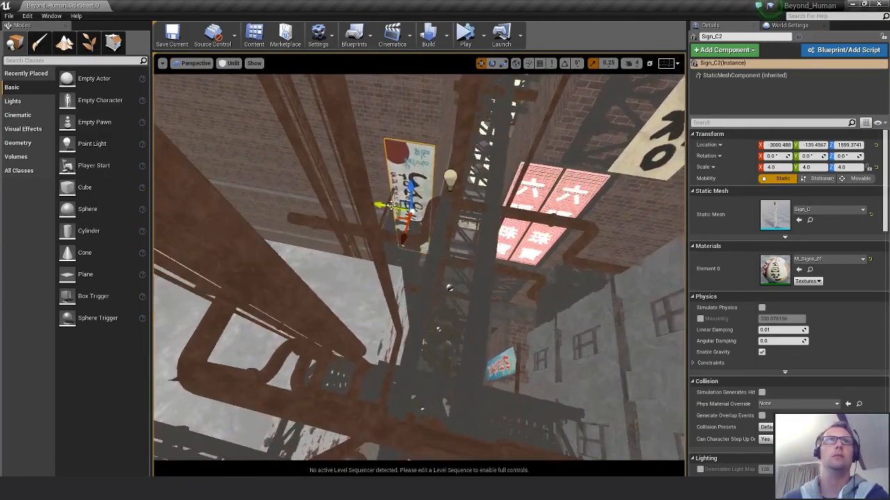
{"action": "left_click_drag", "start_coordinate": [404, 203], "coordinate": [459, 119]}
{"action": "left_click_drag", "start_coordinate": [210, 229], "coordinate": [210, 135], "text": "alt"}
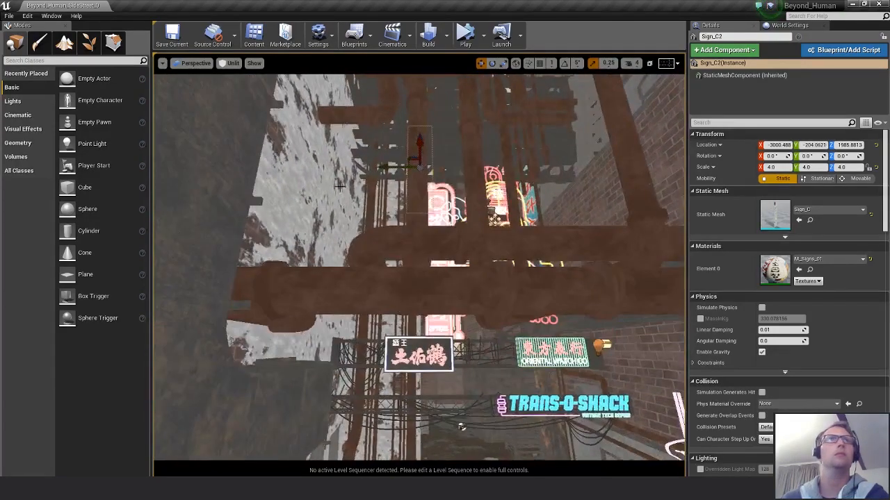
{"action": "left_click", "coordinate": [194, 62]}
{"action": "left_click", "coordinate": [292, 215]}
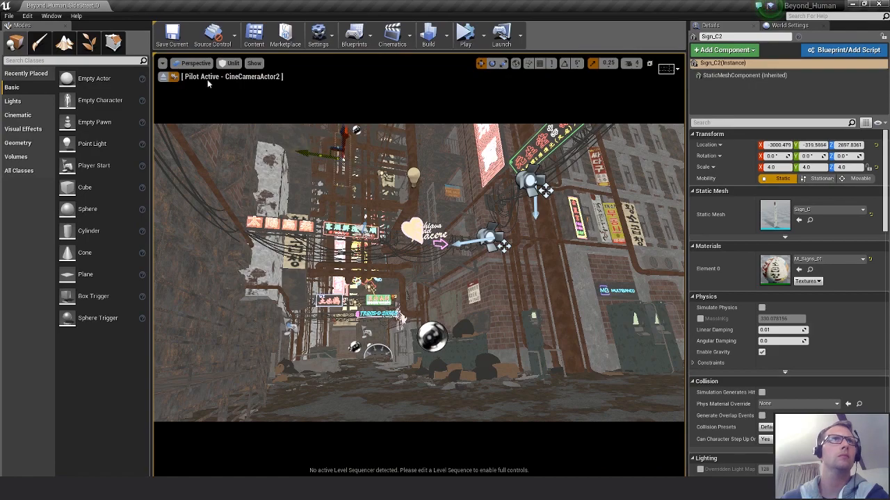
- Leave the camera view and shift Sign_C2 along X to about -3038 cm, in front of the pipes
{"action": "left_click", "coordinate": [163, 78]}
{"action": "key", "text": "f"}
{"action": "left_click_drag", "start_coordinate": [485, 272], "coordinate": [612, 327], "text": "alt"}
{"action": "left_click_drag", "start_coordinate": [459, 268], "coordinate": [319, 208]}
{"action": "scroll", "coordinate": [436, 268], "scroll_direction": "down", "scroll_amount": 5}
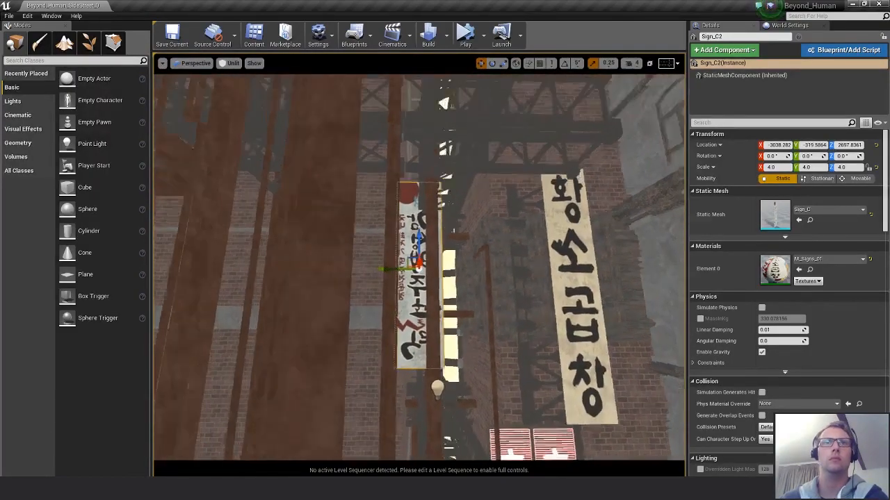
- Examine Sign_C2's placement from down in the alley and through CineCameraActor2
{"action": "key", "text": "s"}
{"action": "mouse_move", "coordinate": [419, 267]}
{"action": "right_mouse_down"}
{"action": "mouse_move", "coordinate": [420, 257]}
{"action": "mouse_move", "coordinate": [434, 317]}
{"action": "mouse_move", "coordinate": [397, 362]}
{"action": "mouse_move", "coordinate": [396, 319]}
{"action": "mouse_move", "coordinate": [431, 278]}
{"action": "mouse_move", "coordinate": [421, 284]}
{"action": "right_mouse_up"}
{"action": "key", "text": "s"}
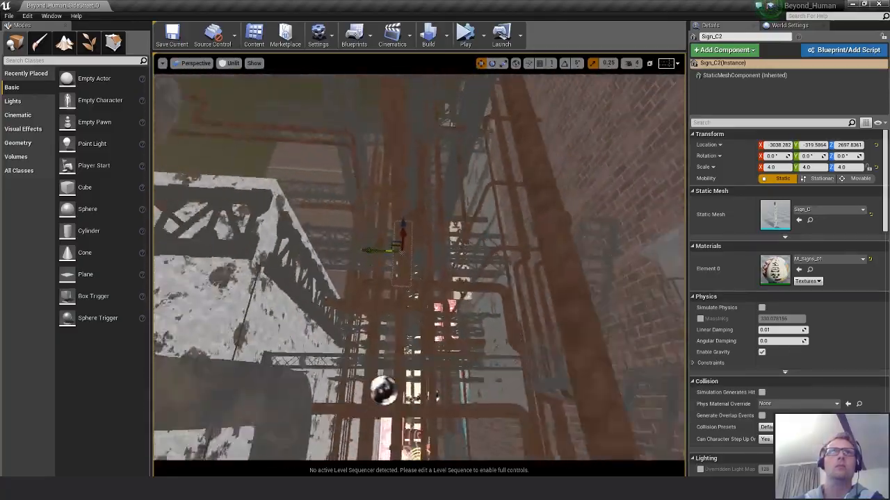
{"action": "mouse_move", "coordinate": [456, 324]}
{"action": "right_mouse_down"}
{"action": "mouse_move", "coordinate": [459, 313]}
{"action": "mouse_move", "coordinate": [452, 327]}
{"action": "mouse_move", "coordinate": [445, 313]}
{"action": "right_mouse_up"}
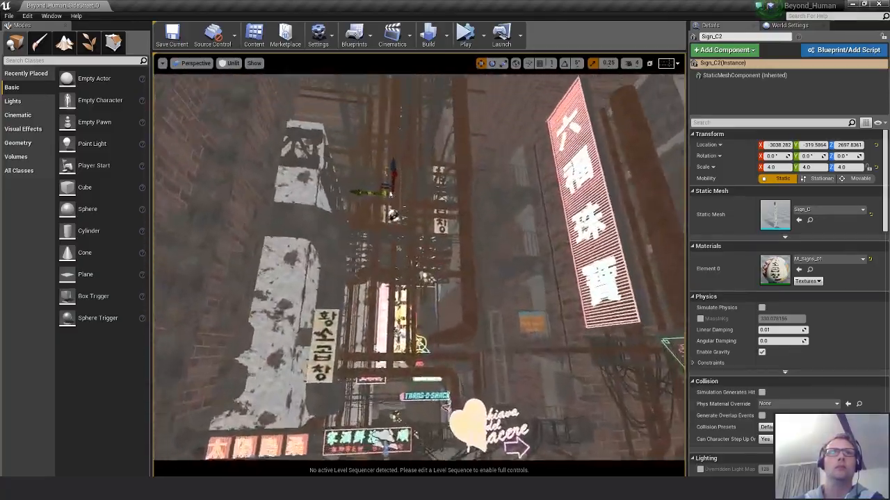
{"action": "key", "text": "s"}
{"action": "mouse_move", "coordinate": [566, 345]}
{"action": "right_mouse_down"}
{"action": "mouse_move", "coordinate": [567, 389]}
{"action": "mouse_move", "coordinate": [556, 337]}
{"action": "mouse_move", "coordinate": [566, 346]}
{"action": "right_mouse_up"}
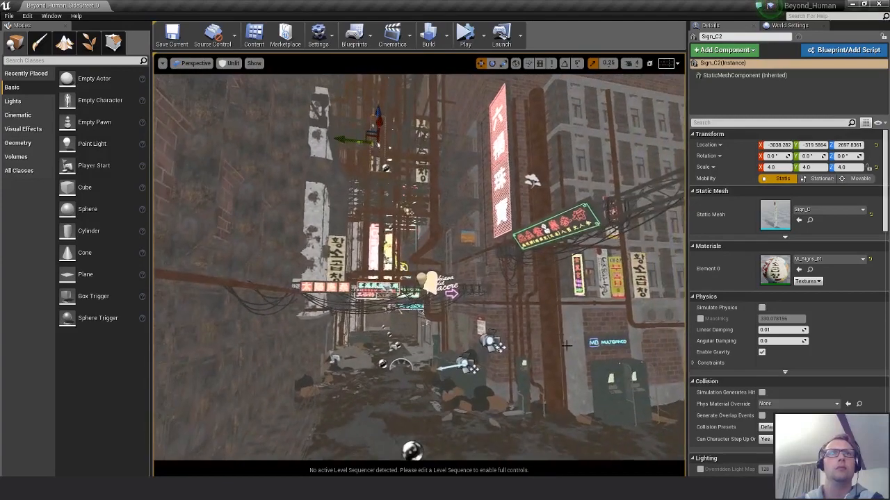
{"action": "left_click", "coordinate": [162, 63]}
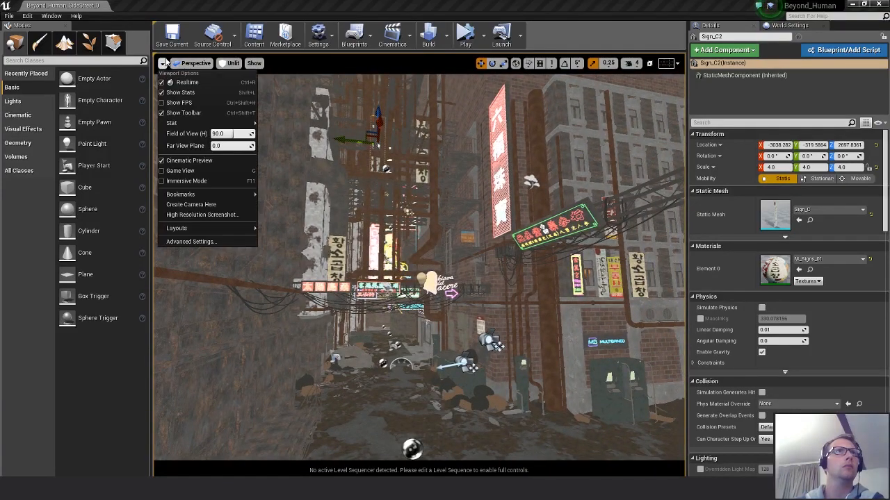
{"action": "left_click", "coordinate": [195, 63]}
{"action": "left_click", "coordinate": [201, 170]}
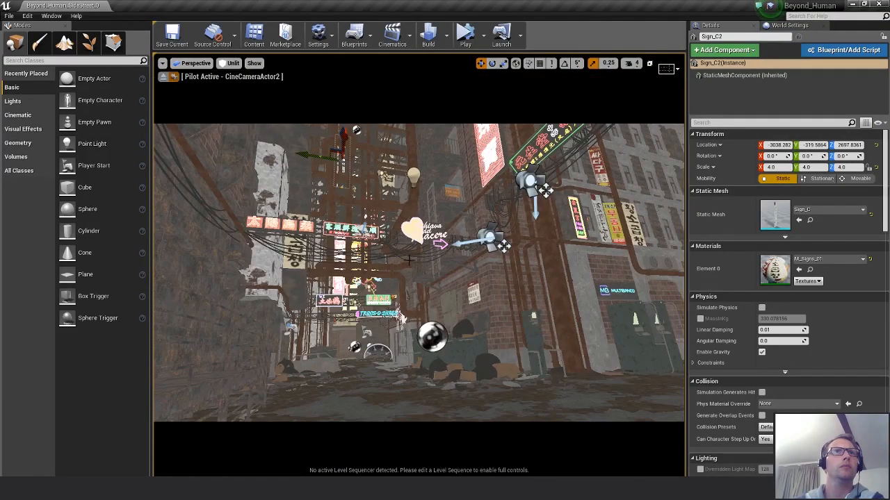
- Clear the selection, switch the camera view to Lit shading and save the level
{"action": "left_click", "coordinate": [516, 332]}
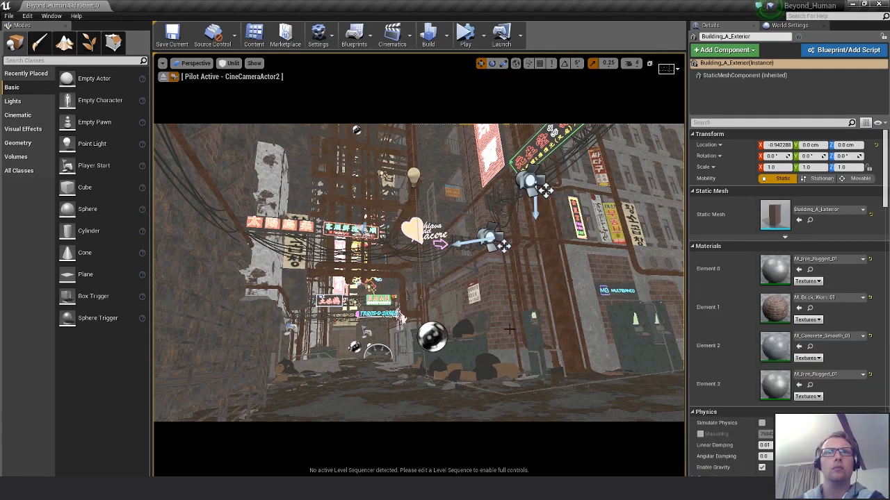
{"action": "key", "text": "Escape"}
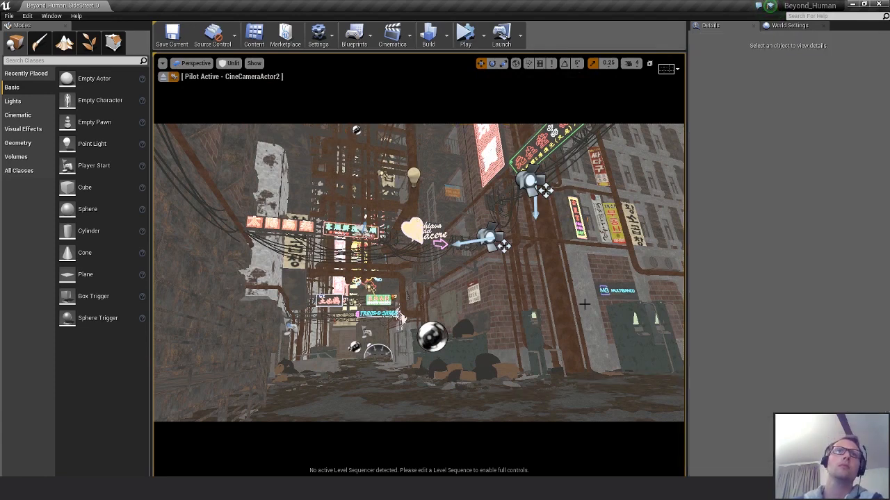
{"action": "left_click", "coordinate": [230, 63]}
{"action": "left_click", "coordinate": [229, 84]}
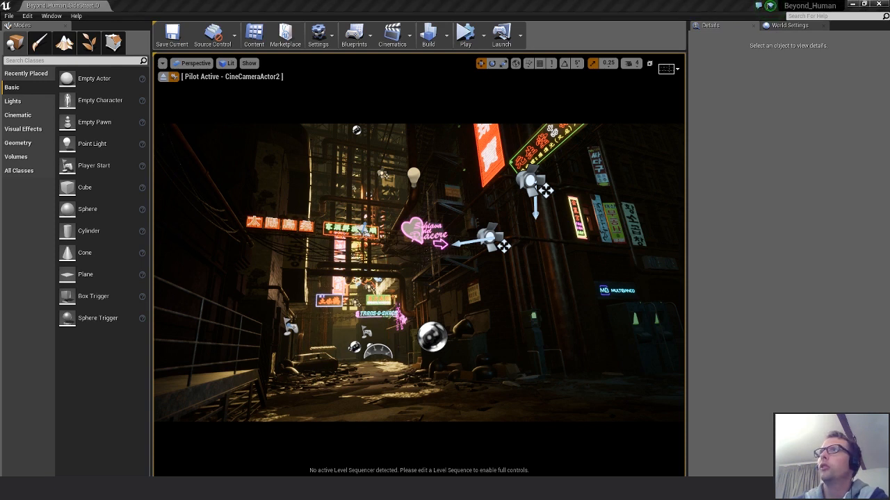
{"action": "key", "text": "ctrl+s"}
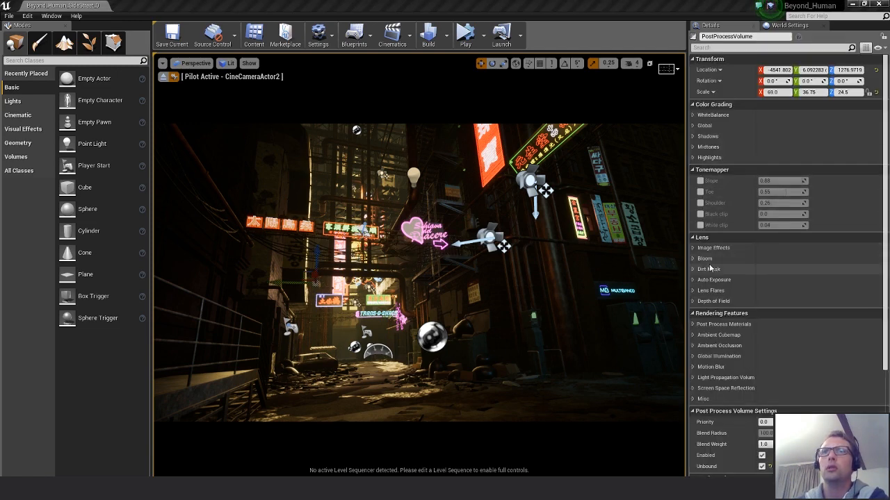
- Compare stronger bloom on the PostProcessVolume, up to 8.0, and set the bloom intensity to 2.0
{"action": "left_click", "coordinate": [705, 259]}
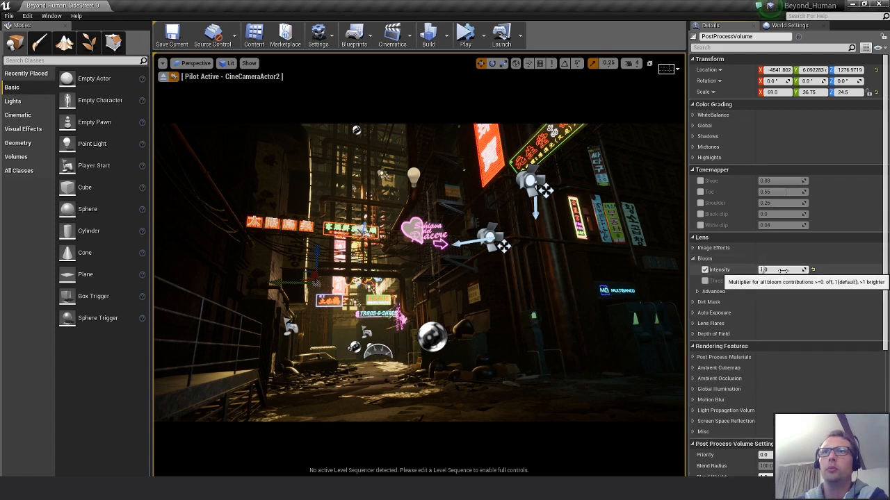
{"action": "left_click_drag", "start_coordinate": [783, 270], "coordinate": [809, 269]}
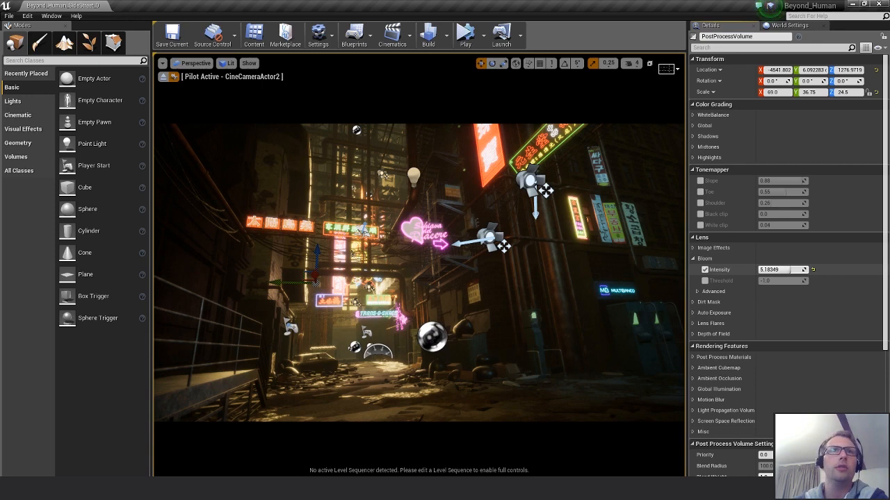
{"action": "mouse_move", "coordinate": [790, 270]}
{"action": "left_mouse_down"}
{"action": "mouse_move", "coordinate": [772, 269]}
{"action": "mouse_move", "coordinate": [807, 270]}
{"action": "mouse_move", "coordinate": [778, 269]}
{"action": "left_mouse_up"}
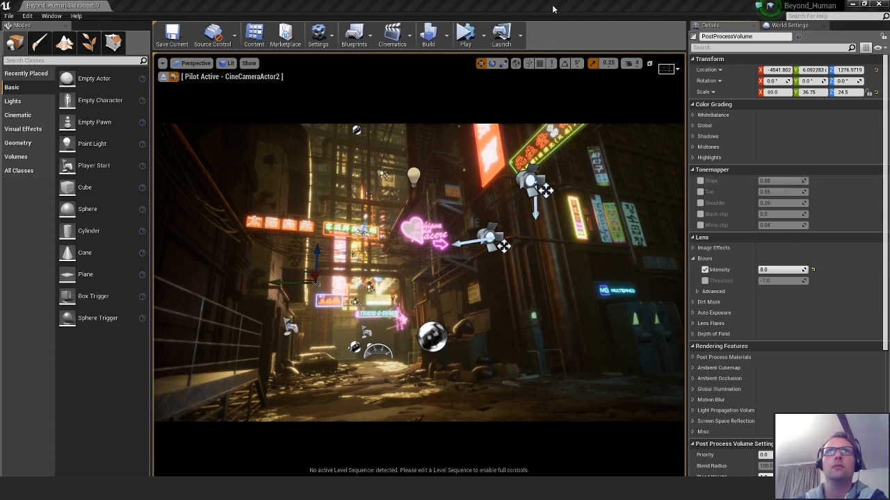
{"action": "mouse_move", "coordinate": [782, 270]}
{"action": "left_mouse_down"}
{"action": "mouse_move", "coordinate": [731, 270]}
{"action": "mouse_move", "coordinate": [770, 269]}
{"action": "left_mouse_up"}
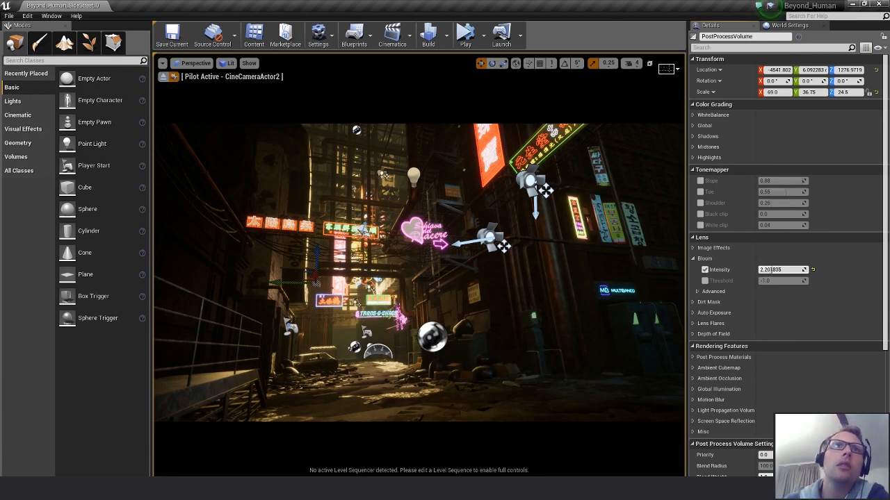
{"action": "left_click", "coordinate": [783, 271]}
{"action": "type", "text": "2"}
{"action": "key", "text": "Return"}
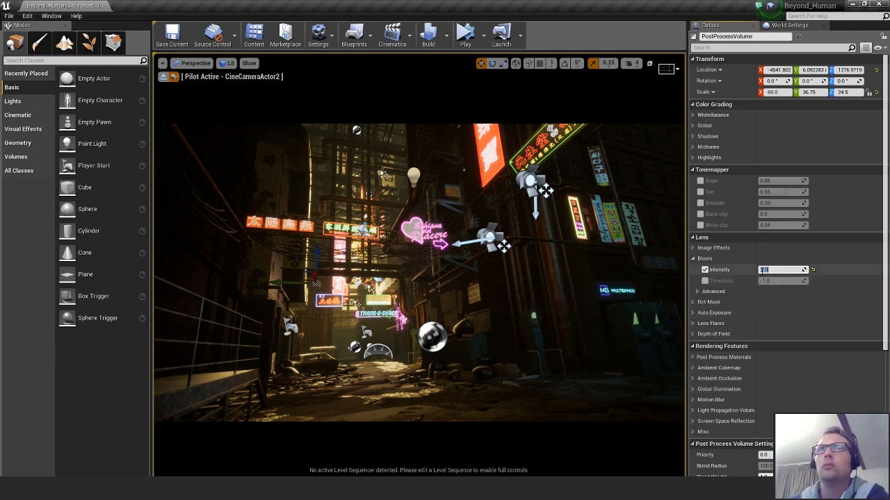
- Try a bloom threshold of about 1.89 on the PostProcessVolume, and restore its default
{"action": "left_click", "coordinate": [705, 280]}
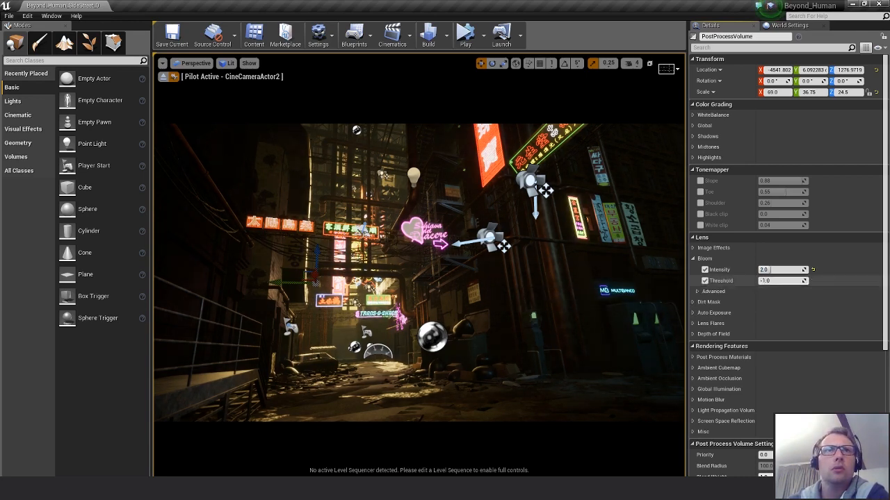
{"action": "mouse_move", "coordinate": [777, 281]}
{"action": "left_mouse_down"}
{"action": "mouse_move", "coordinate": [807, 281]}
{"action": "mouse_move", "coordinate": [759, 281]}
{"action": "mouse_move", "coordinate": [774, 281]}
{"action": "left_mouse_up"}
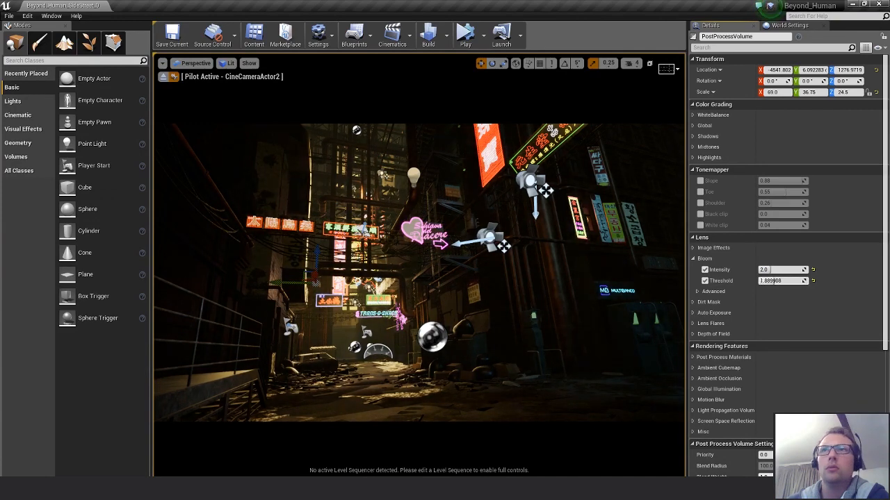
{"action": "left_click", "coordinate": [812, 280]}
{"action": "left_click", "coordinate": [697, 291]}
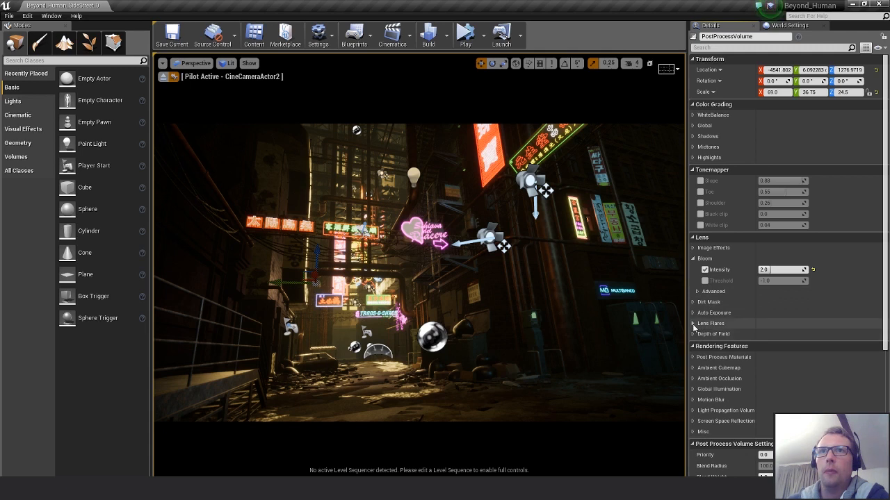
- Look through the depth of field settings of the PostProcessVolume, leaving all its overrides off
{"action": "left_click", "coordinate": [702, 334]}
{"action": "scroll", "coordinate": [766, 351], "scroll_direction": "down", "scroll_amount": 1}
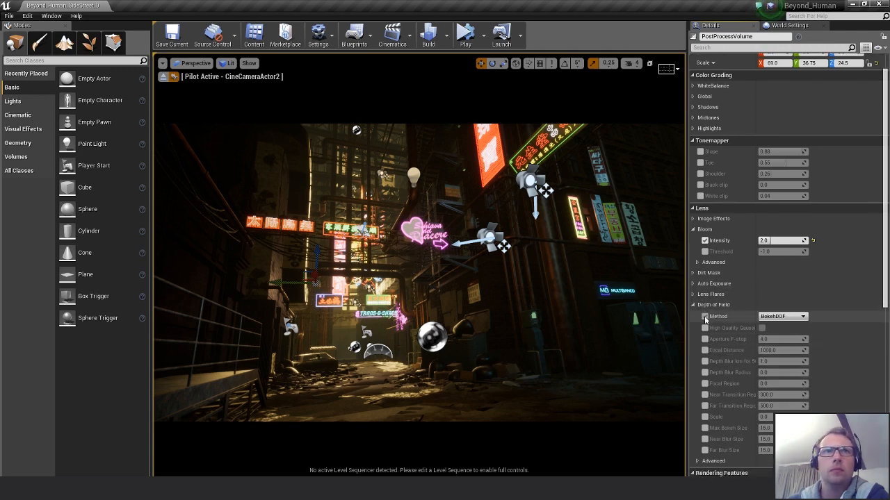
{"action": "left_click", "coordinate": [706, 328]}
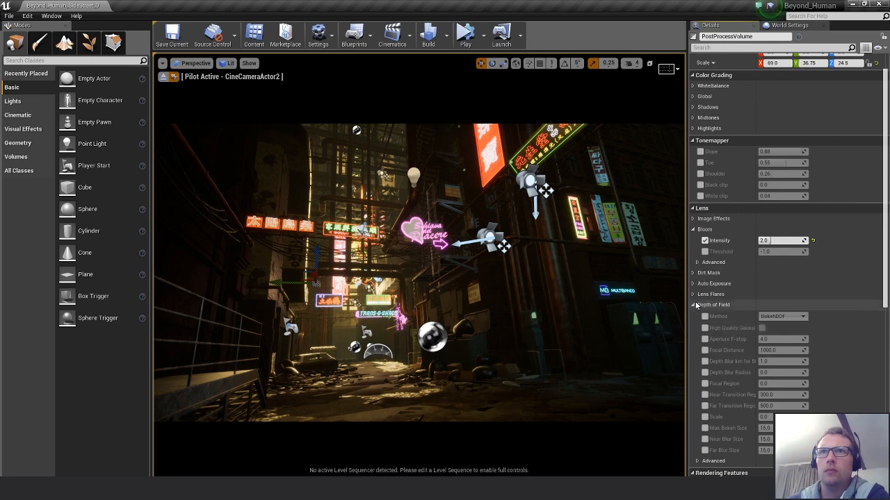
{"action": "left_click", "coordinate": [692, 305]}
- Try auto exposure Min Brightness values of 0.03, about 0.28 and about 0.09, and return it to 1.0
{"action": "left_click", "coordinate": [694, 284]}
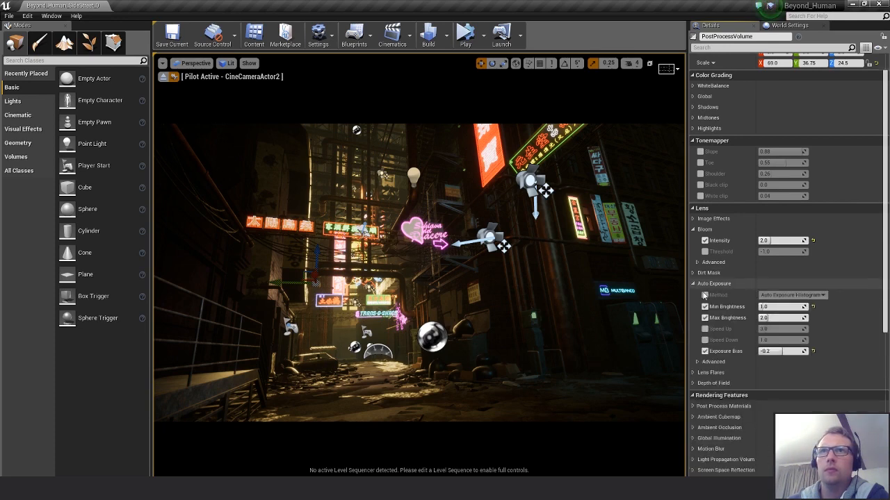
{"action": "left_click_drag", "start_coordinate": [768, 318], "coordinate": [752, 306]}
{"action": "key", "text": "ctrl+z"}
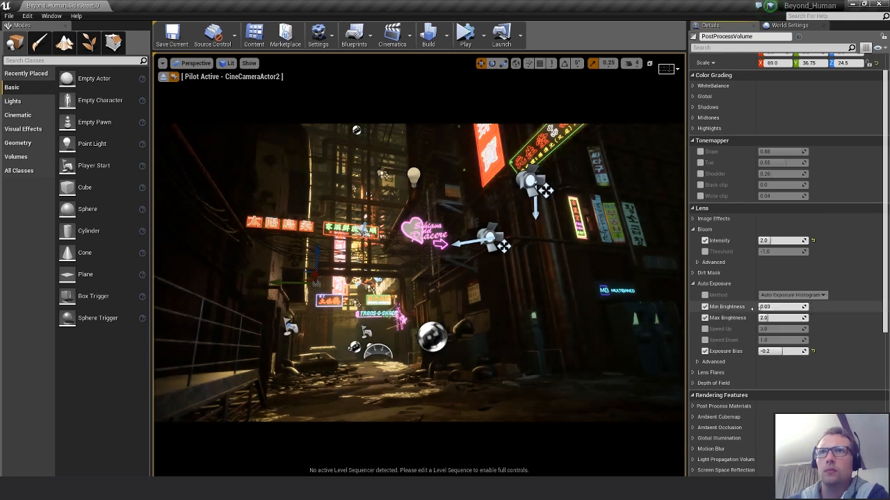
{"action": "left_click", "coordinate": [767, 306]}
{"action": "type", "text": "1"}
{"action": "key", "text": "Return"}
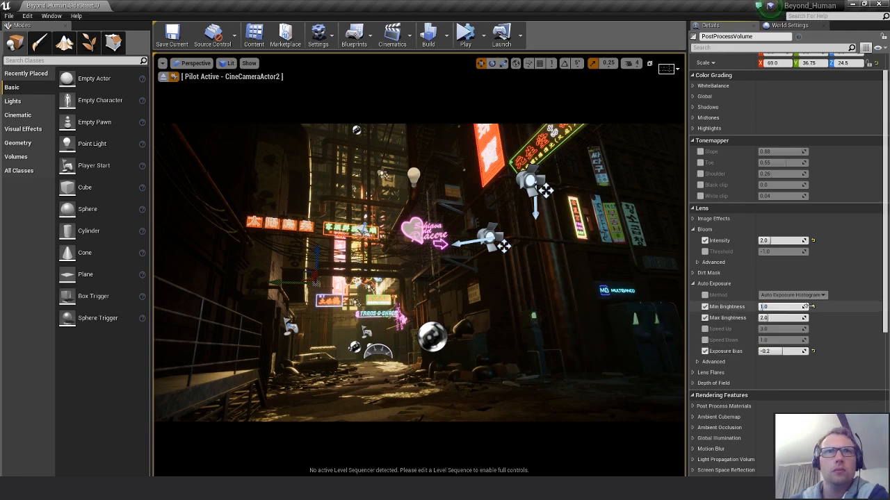
{"action": "left_click_drag", "start_coordinate": [808, 306], "coordinate": [818, 307]}
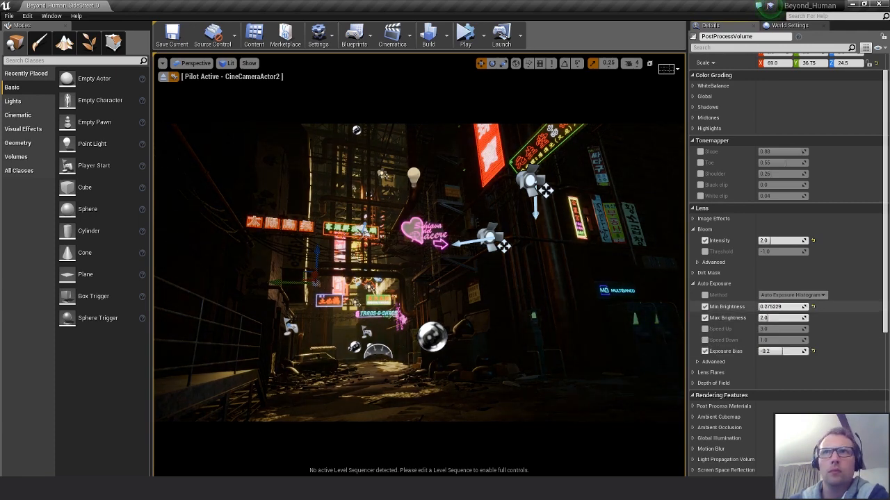
{"action": "left_click_drag", "start_coordinate": [763, 306], "coordinate": [759, 307]}
{"action": "left_click", "coordinate": [803, 307]}
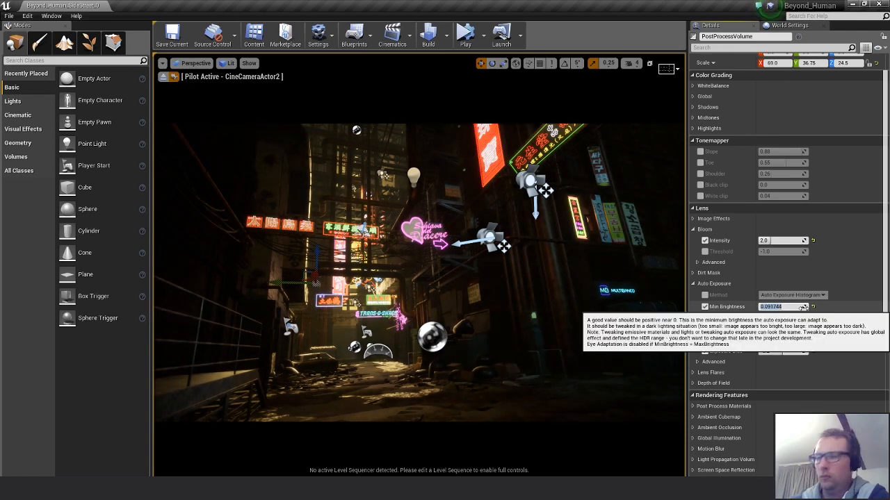
{"action": "type", "text": "1"}
{"action": "key", "text": "Return"}
- Lower the auto exposure Max Brightness of the PostProcessVolume to about 0.64
{"action": "left_click", "coordinate": [798, 318]}
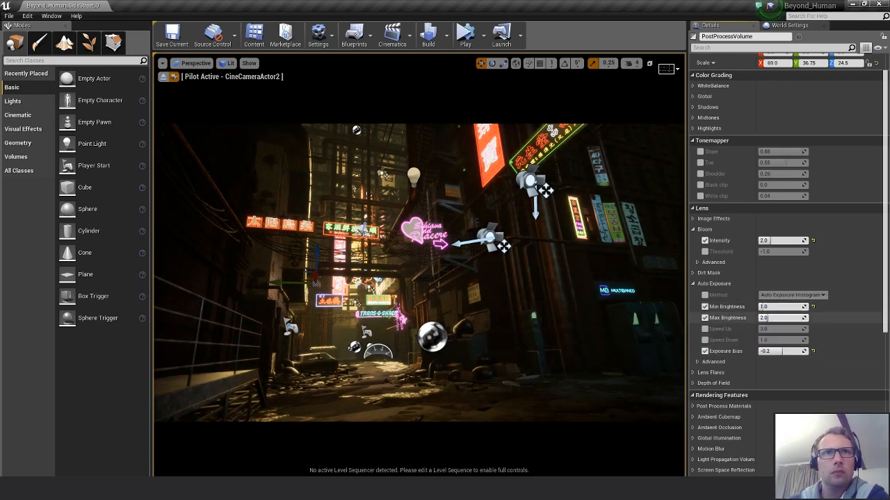
{"action": "left_click_drag", "start_coordinate": [799, 318], "coordinate": [761, 318]}
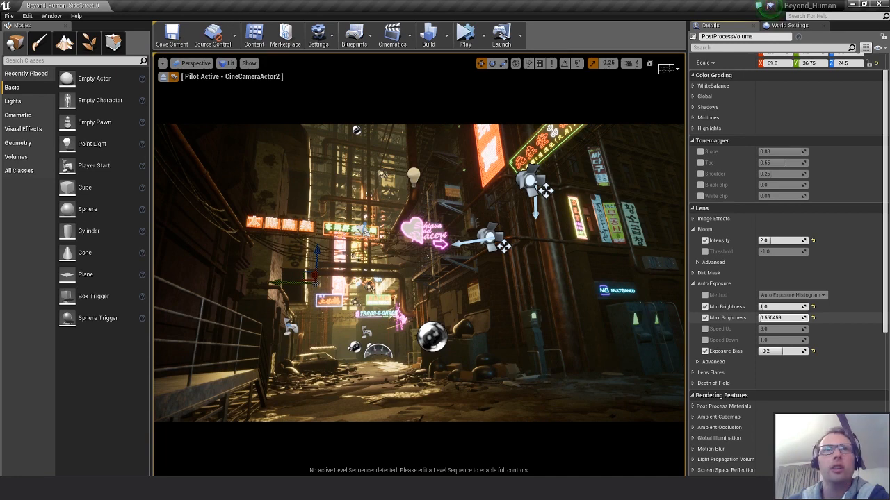
{"action": "left_click_drag", "start_coordinate": [761, 318], "coordinate": [762, 318]}
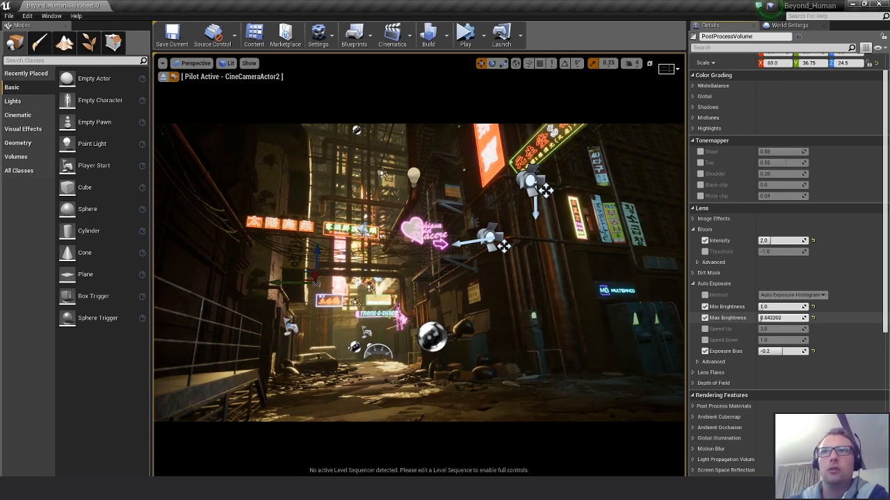
{"action": "left_click_drag", "start_coordinate": [767, 318], "coordinate": [766, 318]}
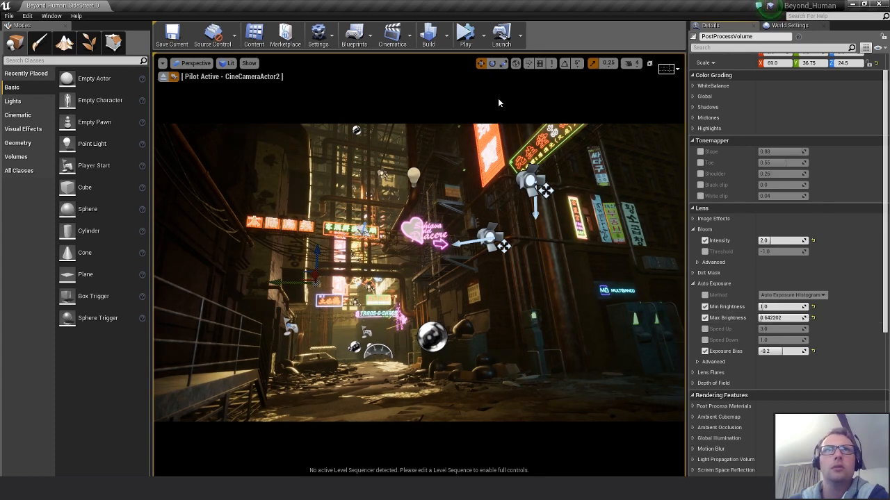
- Hide the viewport icons with Game View and set the PostProcessVolume's auto exposure Max Brightness to about 0.55
{"action": "left_click", "coordinate": [532, 160]}
{"action": "key", "text": "g"}
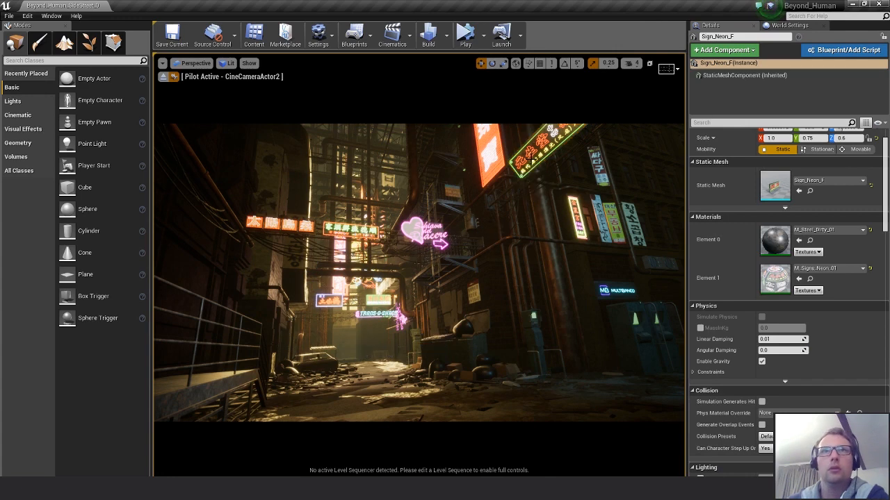
{"action": "key", "text": "Escape"}
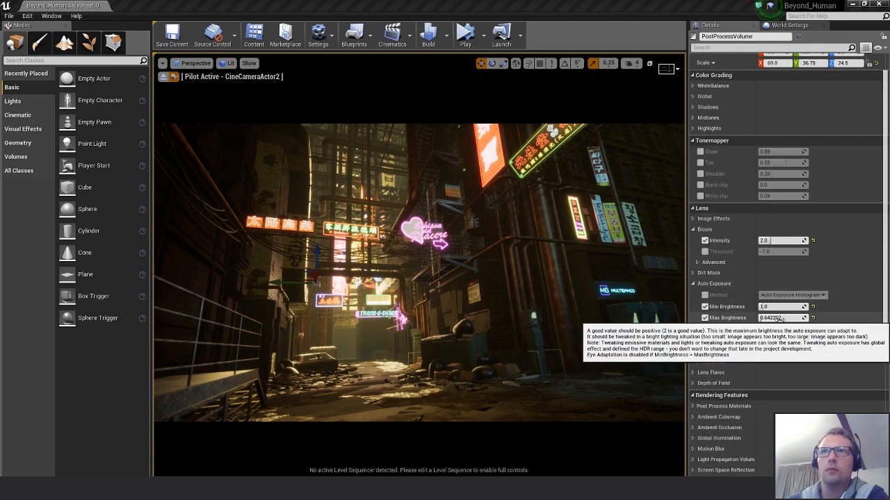
{"action": "mouse_move", "coordinate": [776, 318]}
{"action": "left_mouse_down"}
{"action": "mouse_move", "coordinate": [788, 318]}
{"action": "mouse_move", "coordinate": [766, 317]}
{"action": "left_mouse_up"}
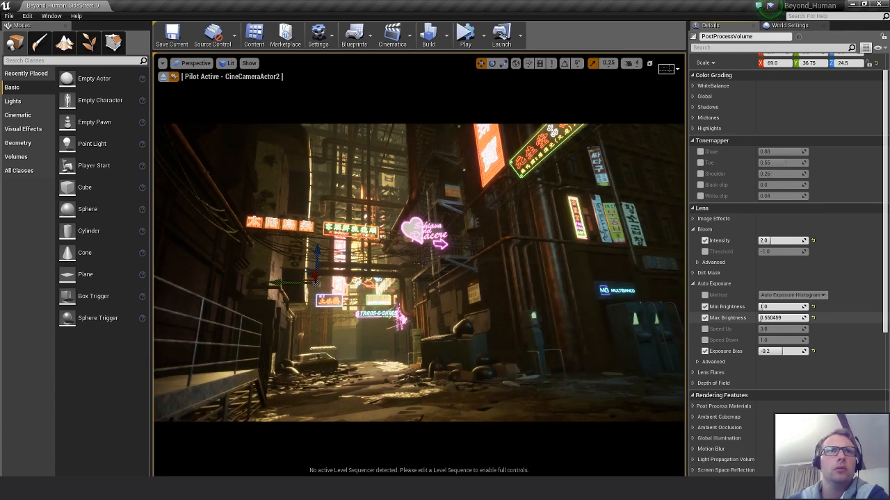
- Set the PostProcessVolume's auto exposure Max Brightness to 0.5 and its bloom Intensity to 1.0
{"action": "left_click", "coordinate": [773, 319]}
{"action": "type", "text": "0.5"}
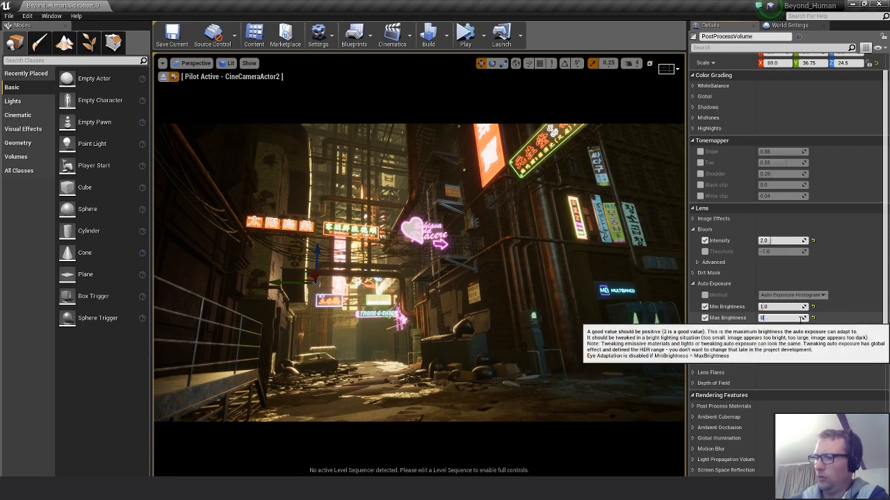
{"action": "key", "text": "Return"}
{"action": "left_click", "coordinate": [780, 241]}
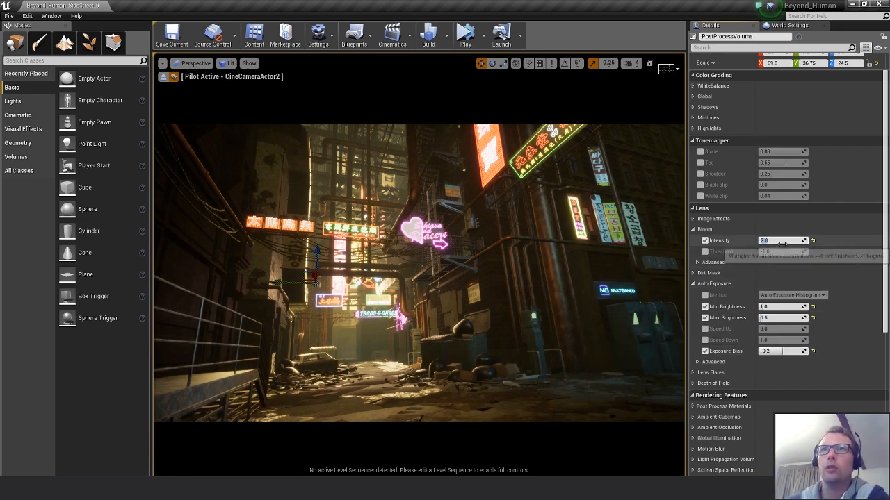
{"action": "type", "text": "1"}
{"action": "key", "text": "Return"}
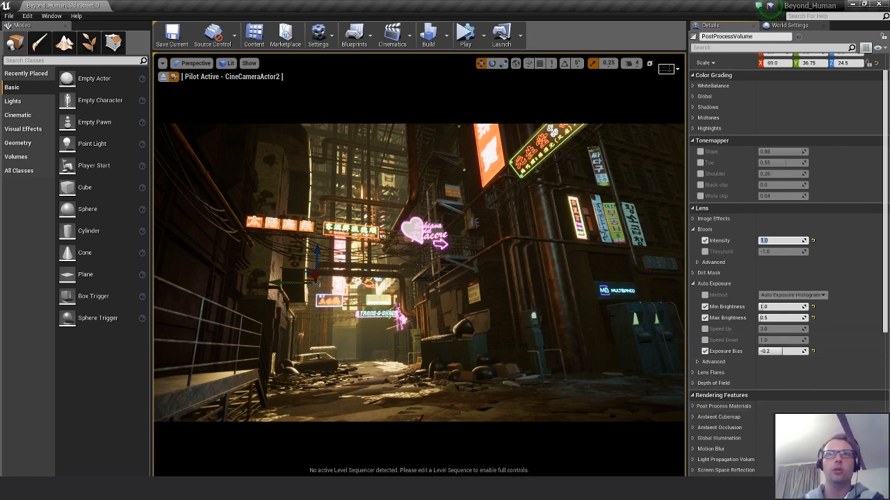
- Try the Chromatic Aberration, Vignette Intensity and Grain Jitter overrides of the Image Effects in turn, switching each off again
{"action": "scroll", "coordinate": [879, 313], "scroll_direction": "down", "scroll_amount": 3}
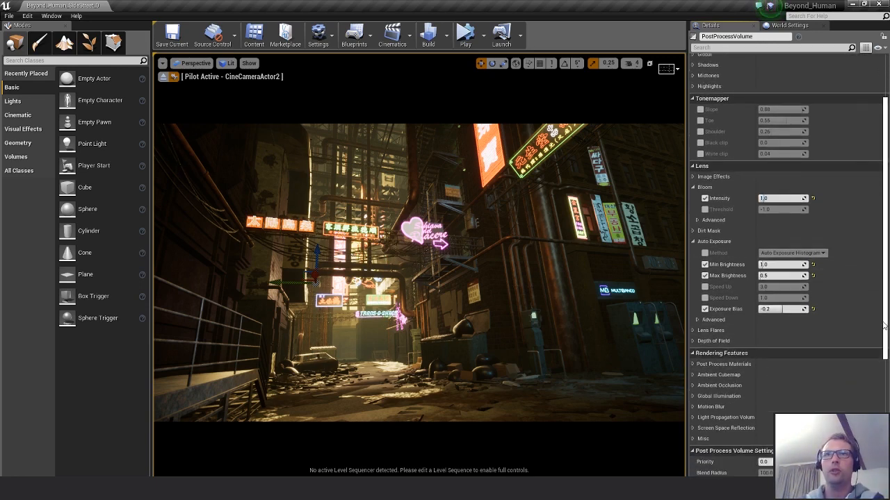
{"action": "scroll", "coordinate": [871, 345], "scroll_direction": "down", "scroll_amount": 3}
{"action": "scroll", "coordinate": [871, 345], "scroll_direction": "up", "scroll_amount": 3}
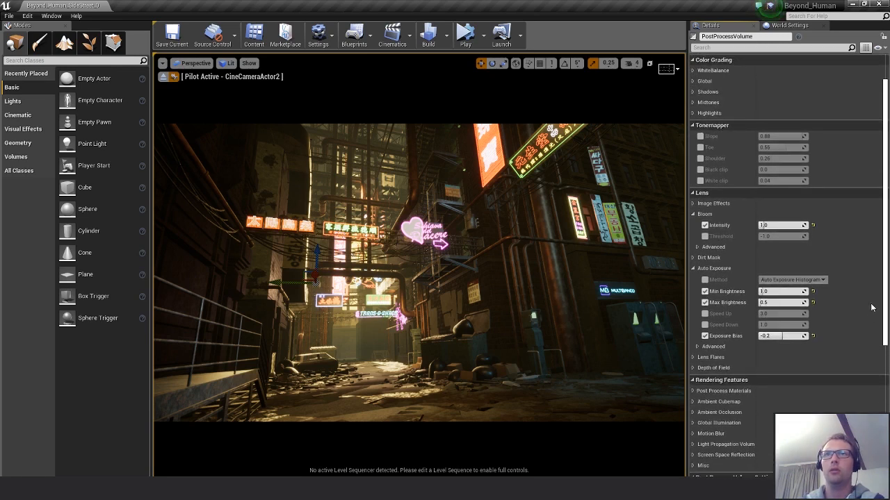
{"action": "left_click", "coordinate": [692, 203]}
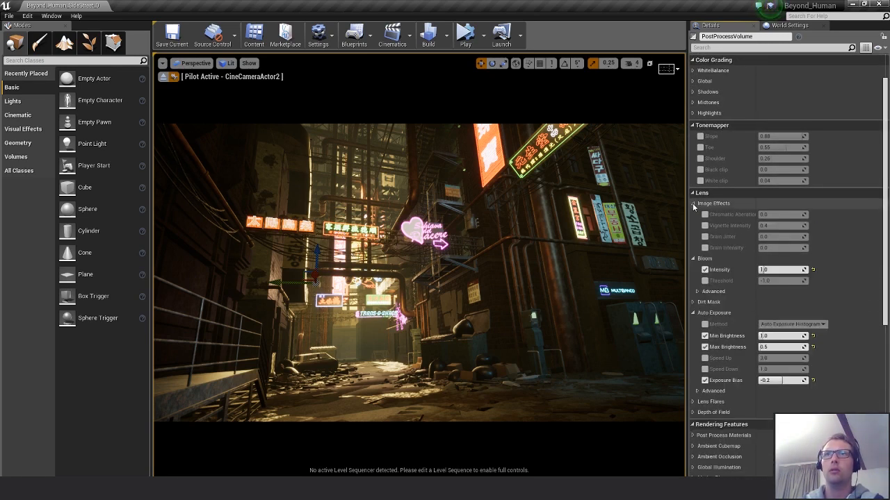
{"action": "left_click", "coordinate": [705, 215]}
{"action": "left_click", "coordinate": [705, 214]}
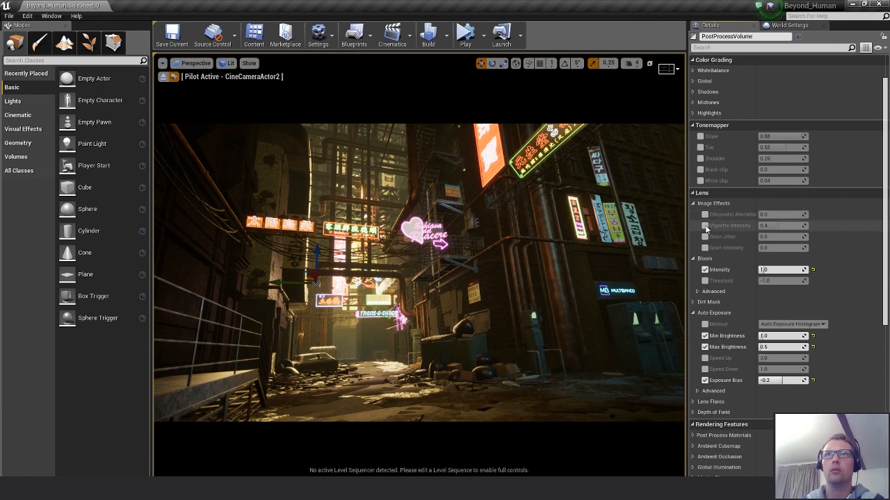
{"action": "left_click", "coordinate": [705, 225]}
{"action": "left_click", "coordinate": [705, 226]}
{"action": "left_click", "coordinate": [704, 237]}
{"action": "left_click", "coordinate": [705, 237]}
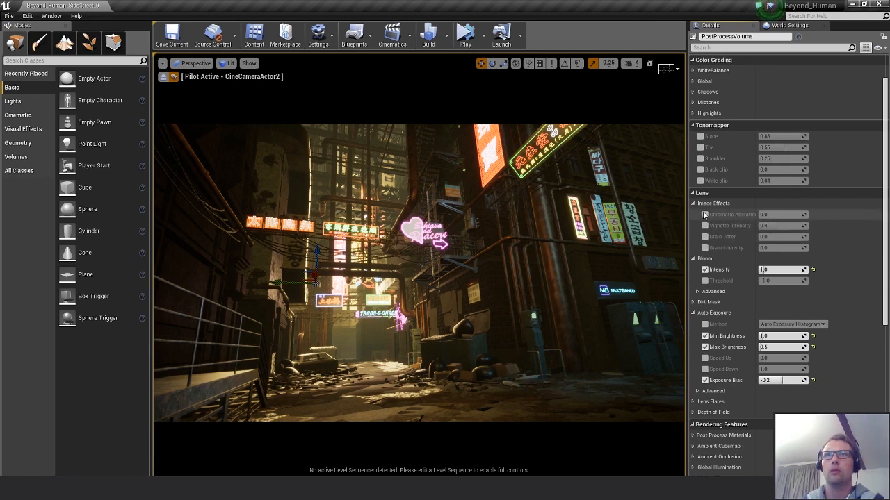
{"action": "left_click", "coordinate": [692, 203]}
{"action": "scroll", "coordinate": [834, 311], "scroll_direction": "up", "scroll_amount": 3}
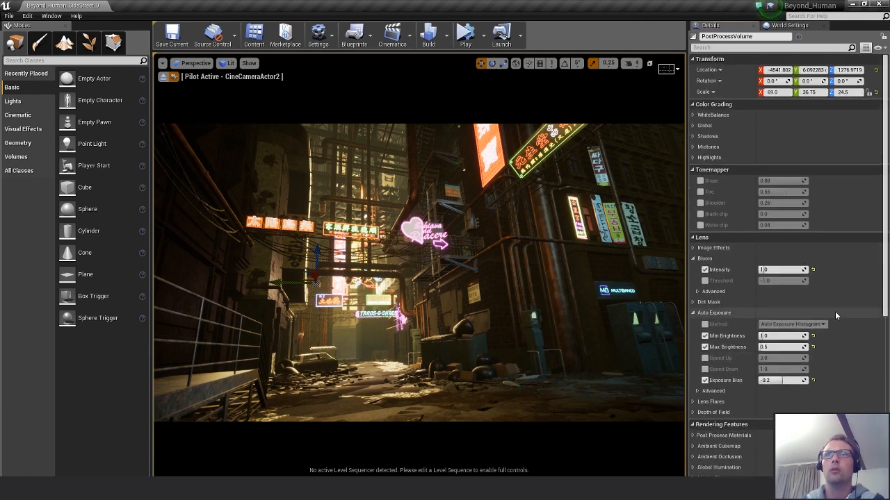
- Enable the Ambient Occlusion Intensity override, try about 0.43, and set it to 0.5
{"action": "scroll", "coordinate": [835, 310], "scroll_direction": "down", "scroll_amount": 5}
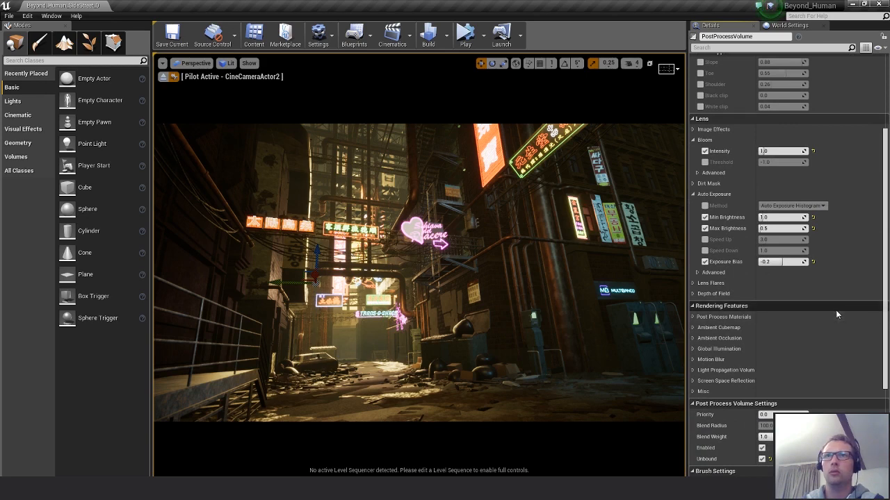
{"action": "left_click", "coordinate": [692, 338]}
{"action": "left_click", "coordinate": [705, 349]}
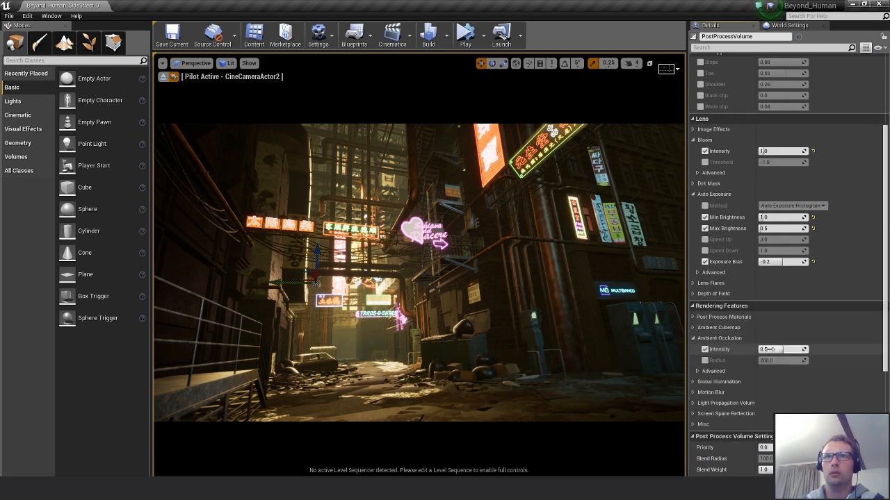
{"action": "mouse_move", "coordinate": [782, 351]}
{"action": "left_mouse_down"}
{"action": "mouse_move", "coordinate": [806, 350]}
{"action": "mouse_move", "coordinate": [759, 350]}
{"action": "mouse_move", "coordinate": [805, 349]}
{"action": "mouse_move", "coordinate": [780, 349]}
{"action": "left_mouse_up"}
{"action": "left_click", "coordinate": [783, 349]}
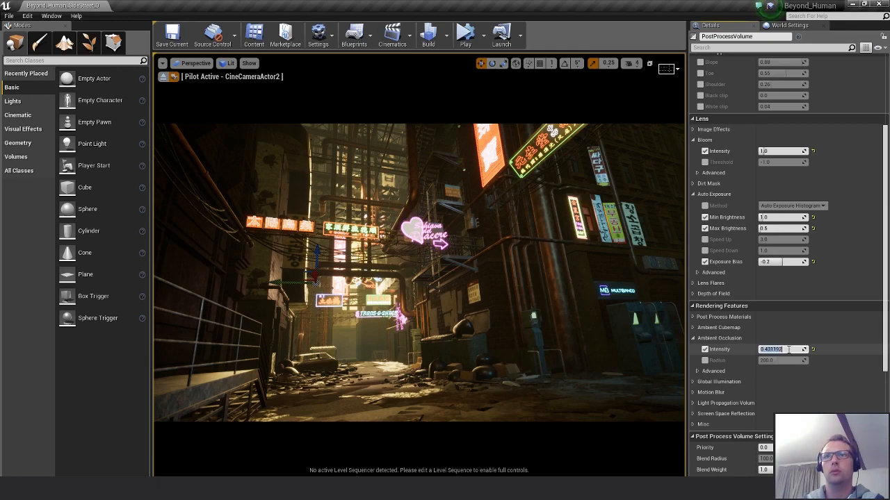
{"action": "type", "text": "0.5"}
{"action": "key", "text": "Return"}
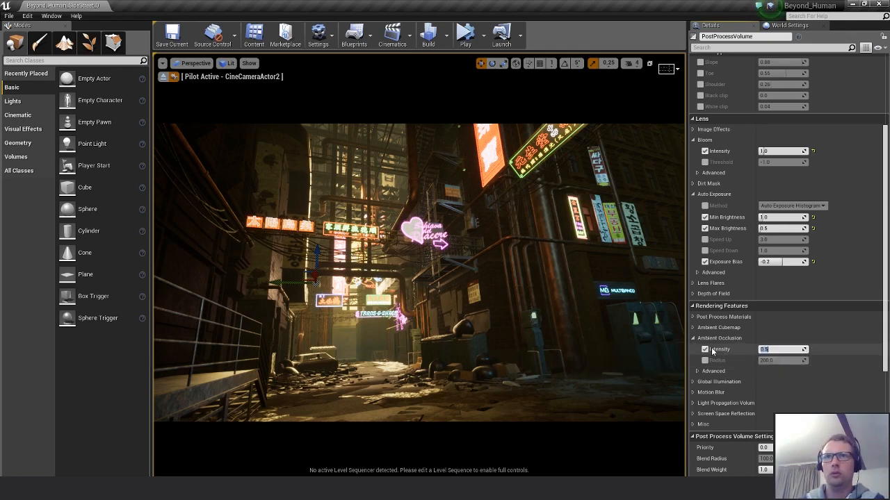
{"action": "left_click", "coordinate": [692, 339]}
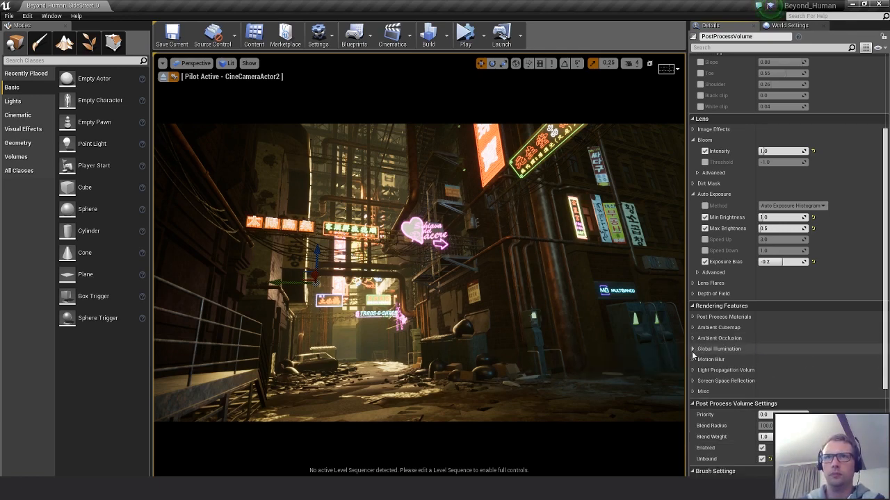
- Look through the Global Illumination and Screen Space Reflection settings of the PostProcessVolume, leaving their overrides off
{"action": "left_click", "coordinate": [692, 349]}
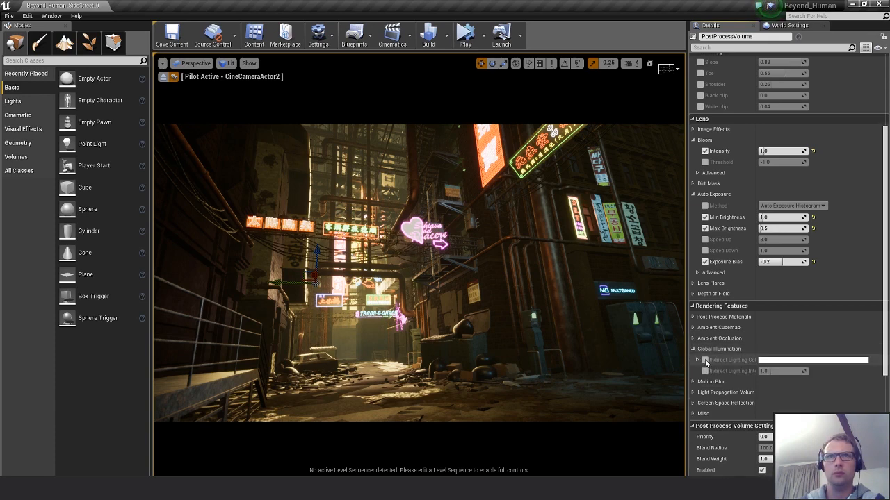
{"action": "left_click", "coordinate": [693, 349]}
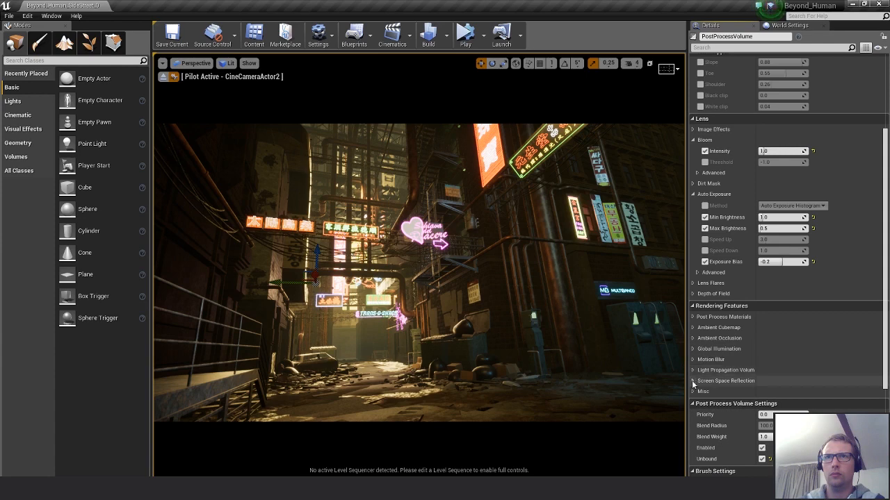
{"action": "left_click", "coordinate": [693, 380]}
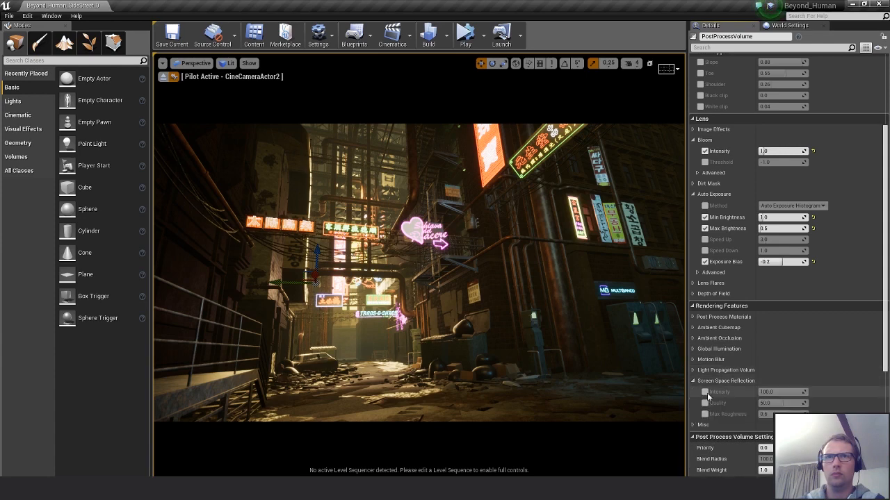
{"action": "left_click", "coordinate": [695, 381]}
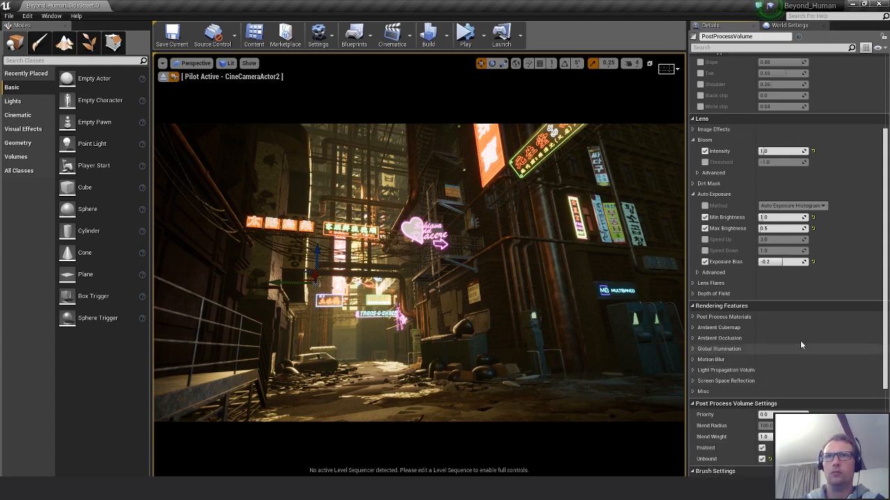
- Clear the object selection and save the level
{"action": "scroll", "coordinate": [800, 340], "scroll_direction": "up", "scroll_amount": 4}
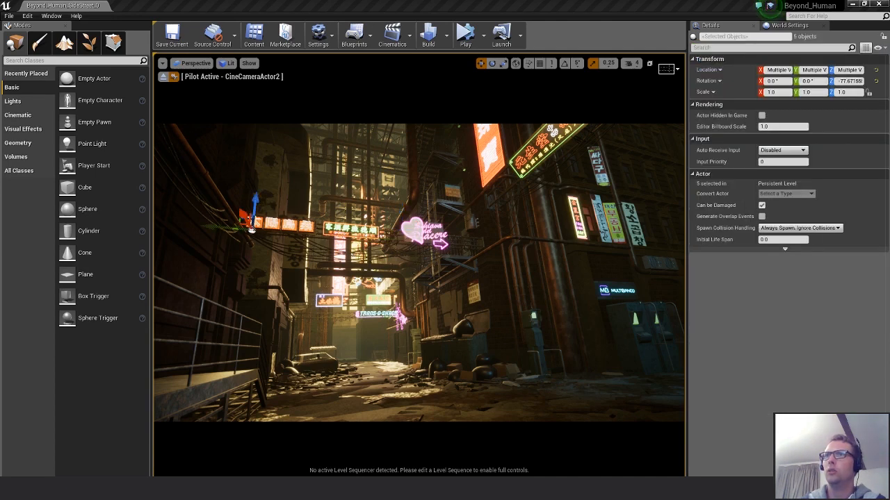
{"action": "key", "text": "Escape"}
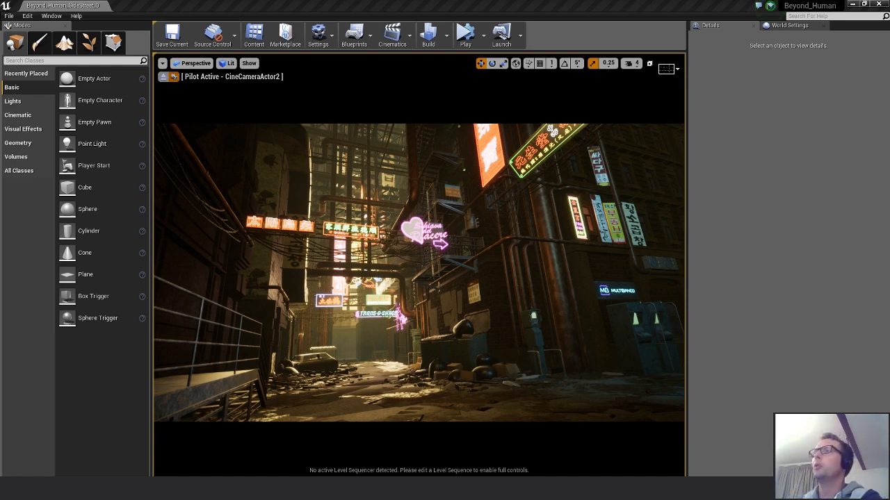
{"action": "key", "text": "ctrl+s"}
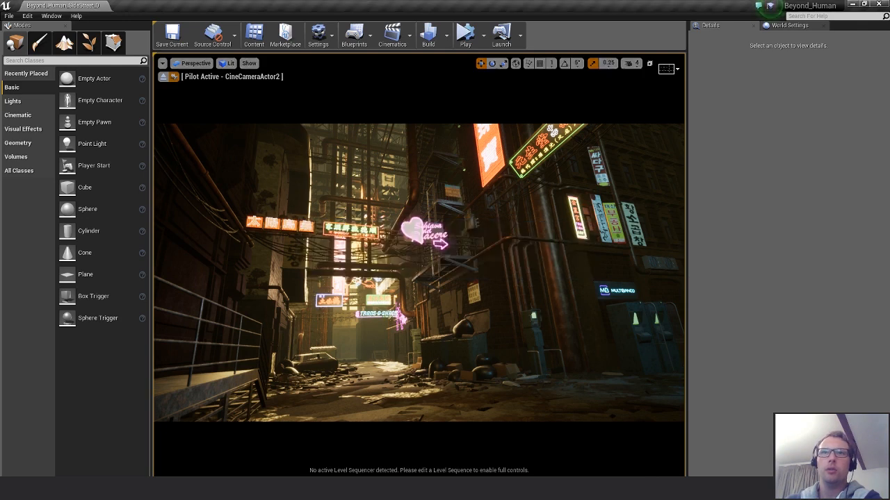
- Switch to the Asset_List_02 notes in Notepad and move "Wires" from the Modelling list to Done, without its priority number
{"action": "key", "text": "alt+Tab"}
{"action": "left_click_drag", "start_coordinate": [690, 84], "coordinate": [657, 84]}
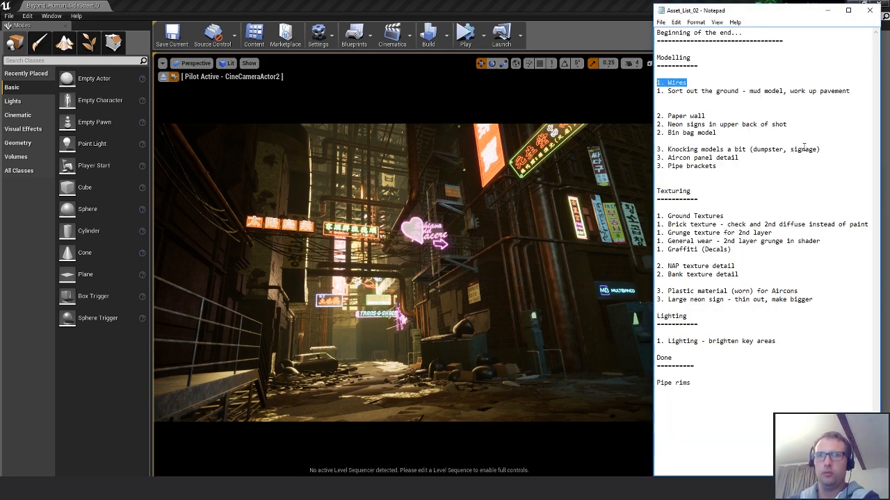
{"action": "key", "text": "BackSpace"}
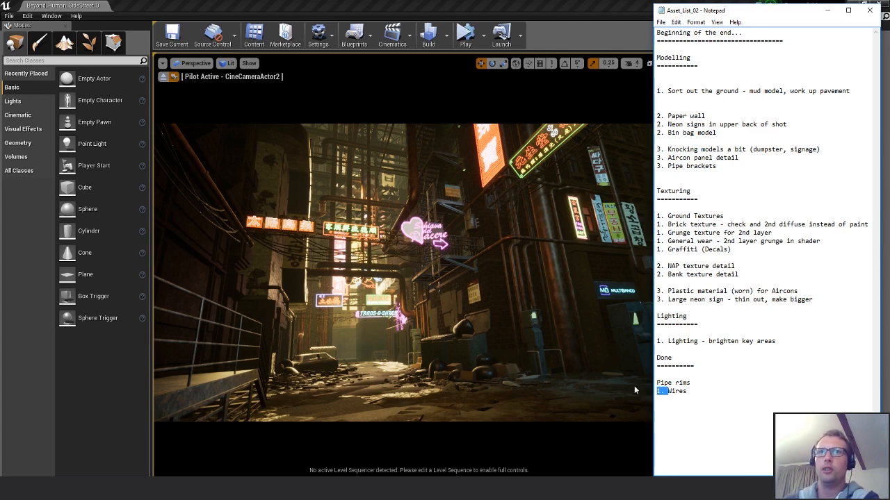
{"action": "key", "text": "BackSpace"}
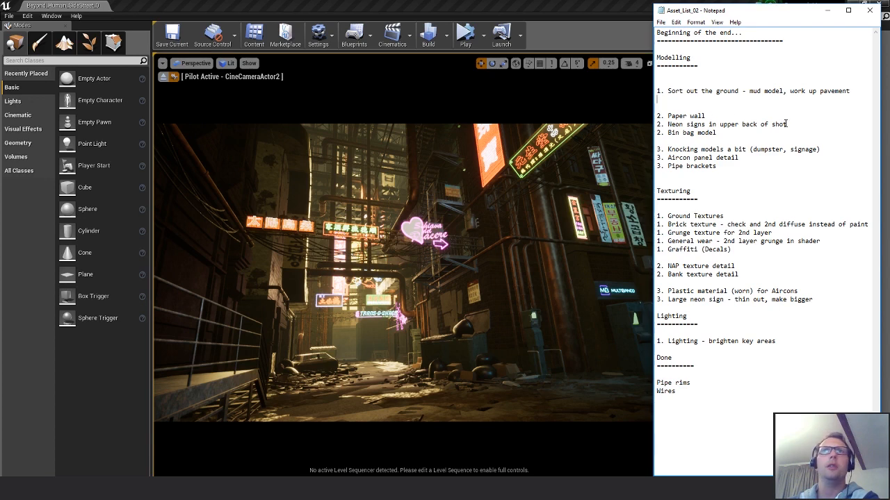
- Move "Neon signs in upper back of shot" to the end of the Modelling list, below "Pipe brackets", with priority 3
{"action": "left_click_drag", "start_coordinate": [786, 123], "coordinate": [656, 124]}
{"action": "key", "text": "ctrl+c"}
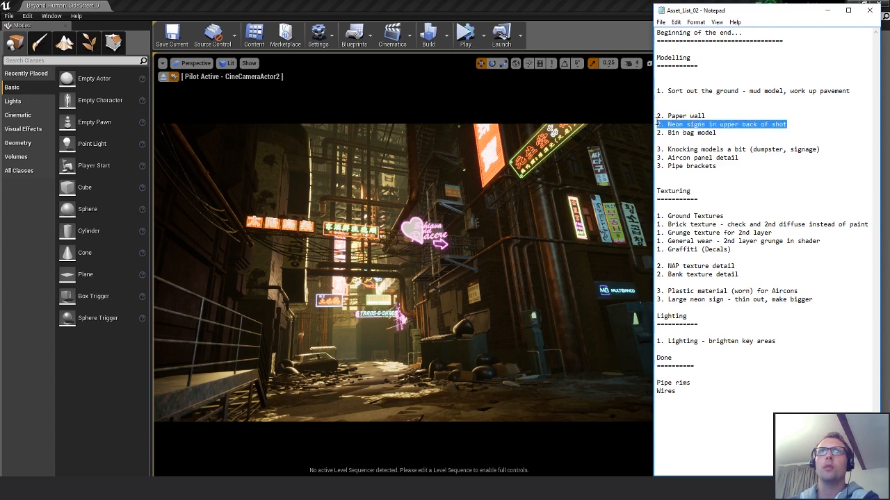
{"action": "key", "text": "Delete"}
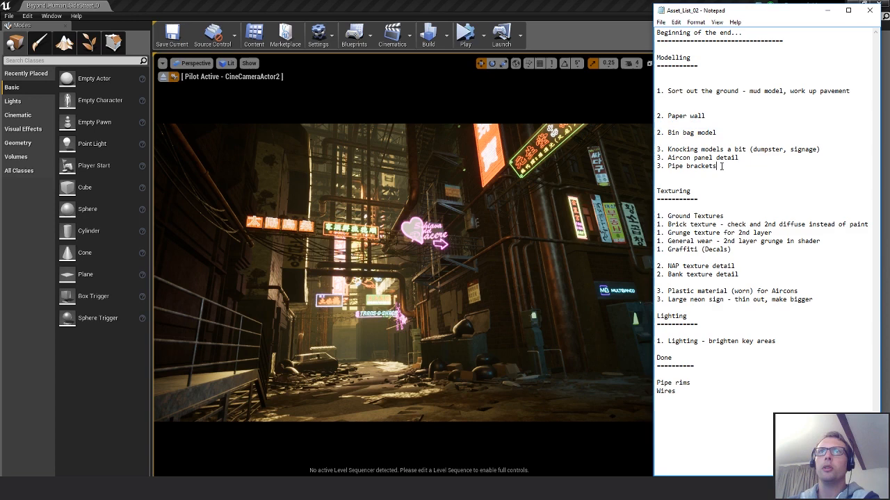
{"action": "left_click", "coordinate": [724, 166]}
{"action": "key", "text": "Return"}
{"action": "key", "text": "ctrl+v"}
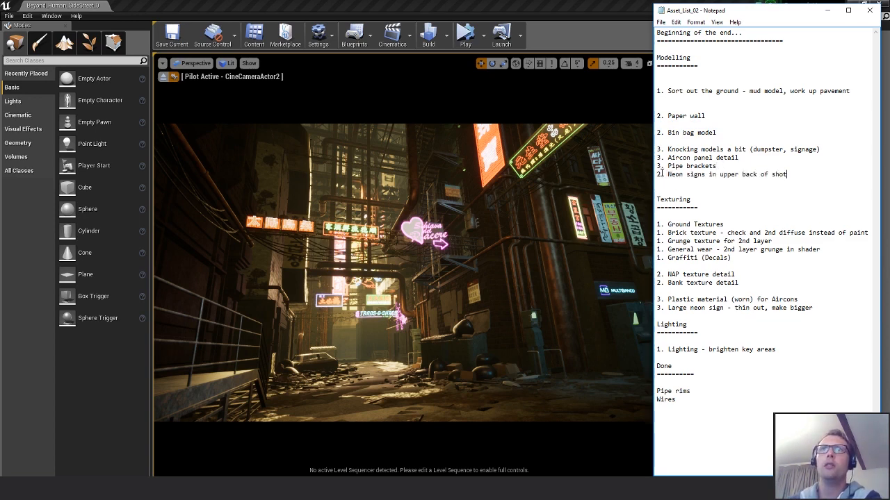
{"action": "left_click", "coordinate": [661, 174]}
{"action": "key", "text": "BackSpace"}
{"action": "type", "text": "3"}
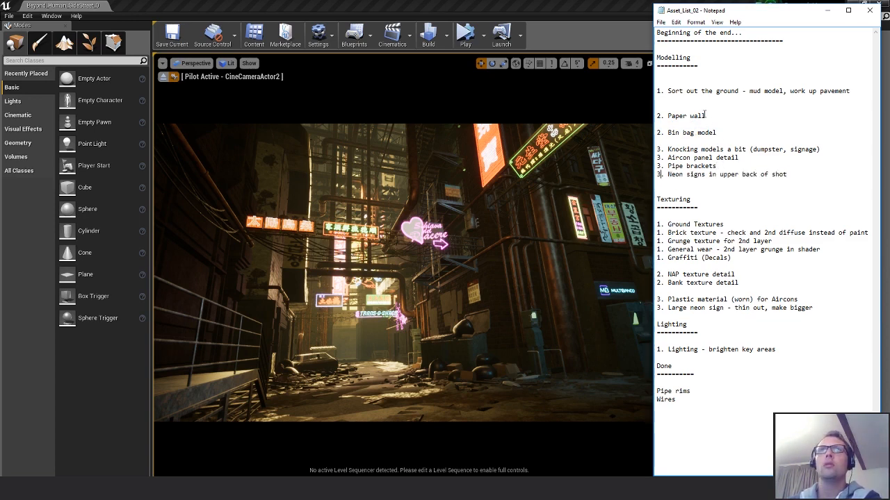
- Change "Paper wall" and "Bin bag model" to priority 1 and remove the blank lines separating them from the ground task
{"action": "left_click", "coordinate": [738, 124]}
{"action": "key", "text": "BackSpace"}
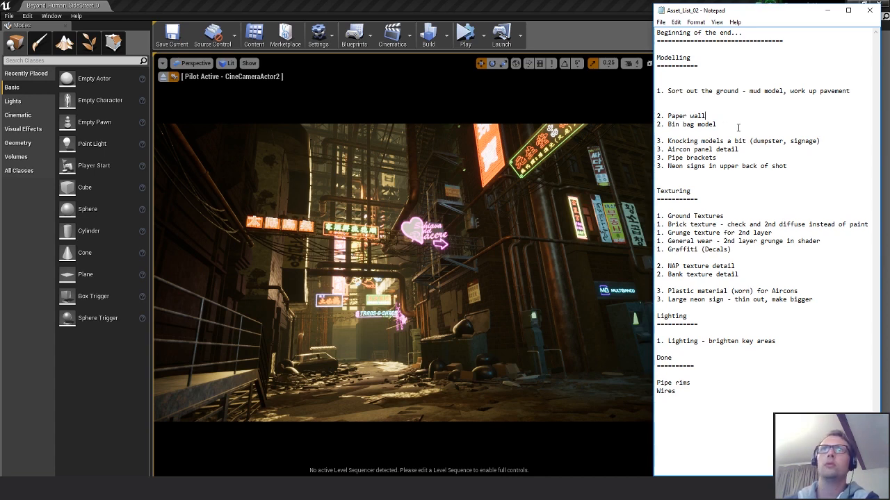
{"action": "left_click", "coordinate": [661, 115]}
{"action": "key", "text": "BackSpace"}
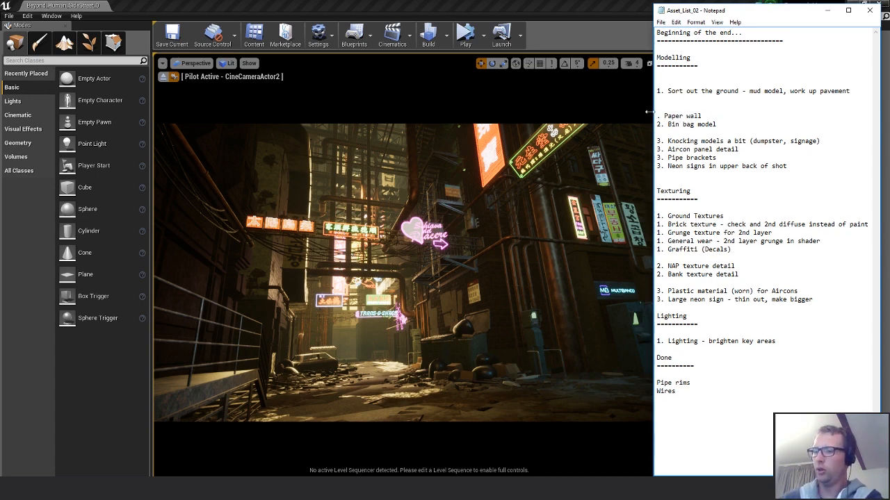
{"action": "type", "text": "1"}
{"action": "left_click", "coordinate": [697, 107]}
{"action": "key", "text": "BackSpace"}
{"action": "key", "text": "BackSpace"}
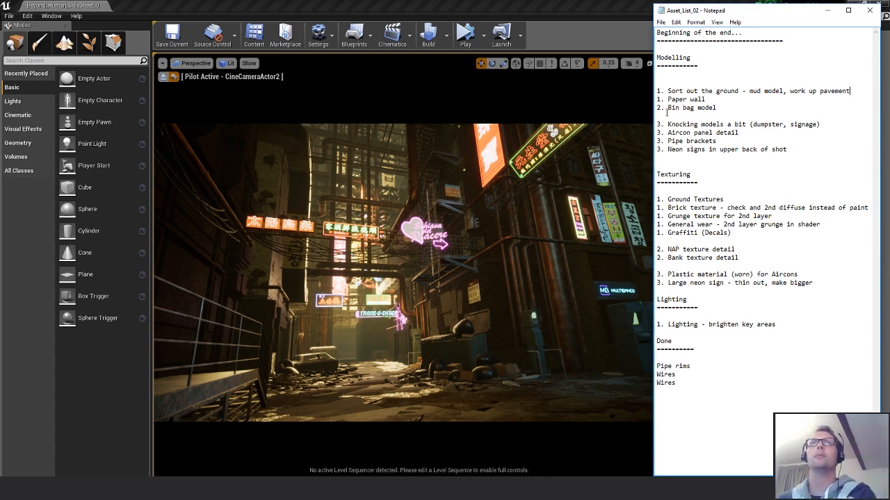
{"action": "left_click_drag", "start_coordinate": [662, 108], "coordinate": [653, 108]}
{"action": "type", "text": "1"}
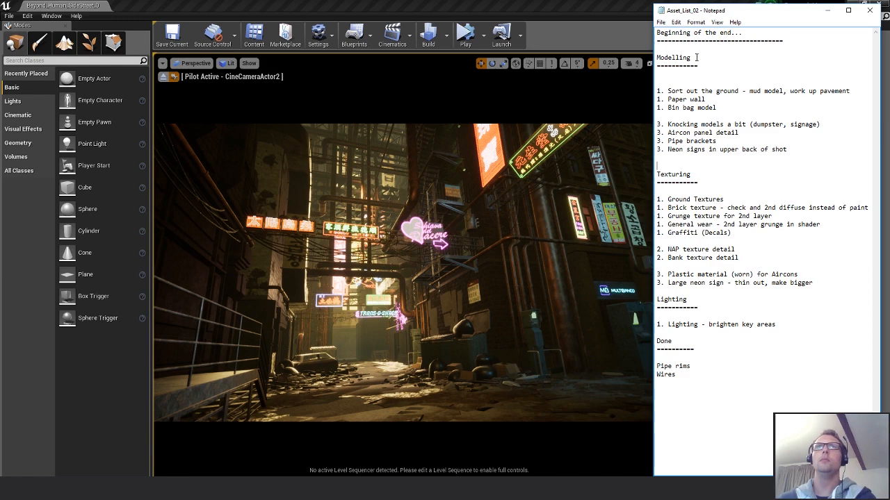
- Save the asset list and close it, returning to the Unreal Editor
{"action": "left_click", "coordinate": [661, 23]}
{"action": "left_click", "coordinate": [661, 53]}
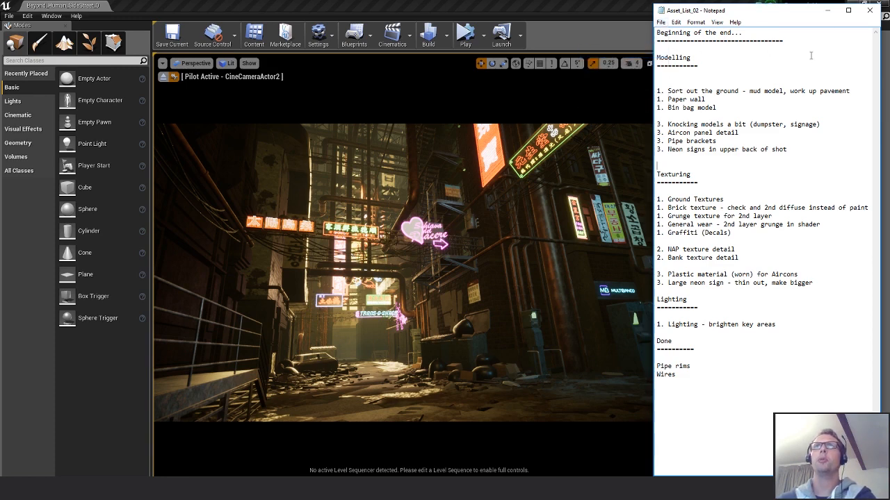
{"action": "left_click", "coordinate": [869, 11]}
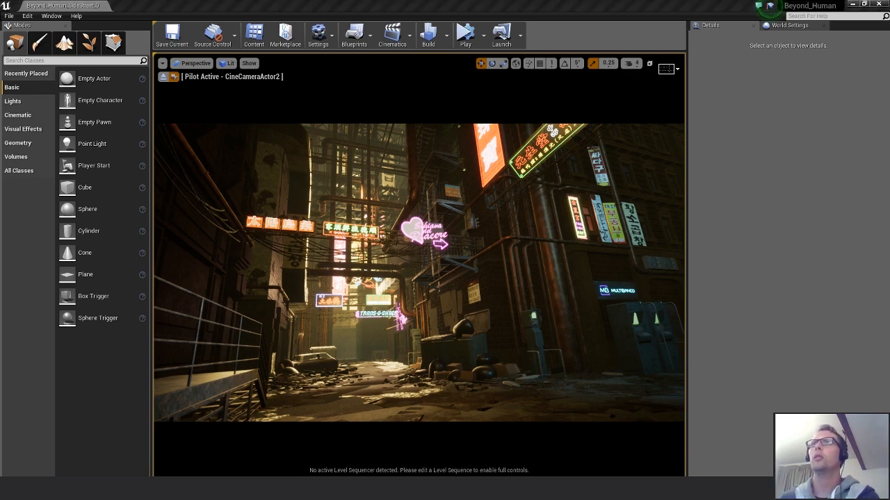
- Set the PostProcessVolume's auto exposure Max Brightness to 0.65
{"action": "left_click", "coordinate": [786, 347]}
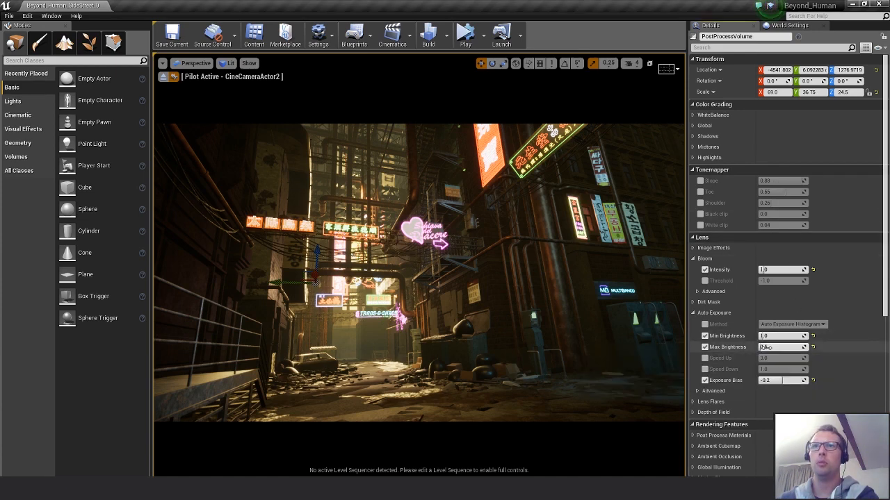
{"action": "type", "text": "0.7"}
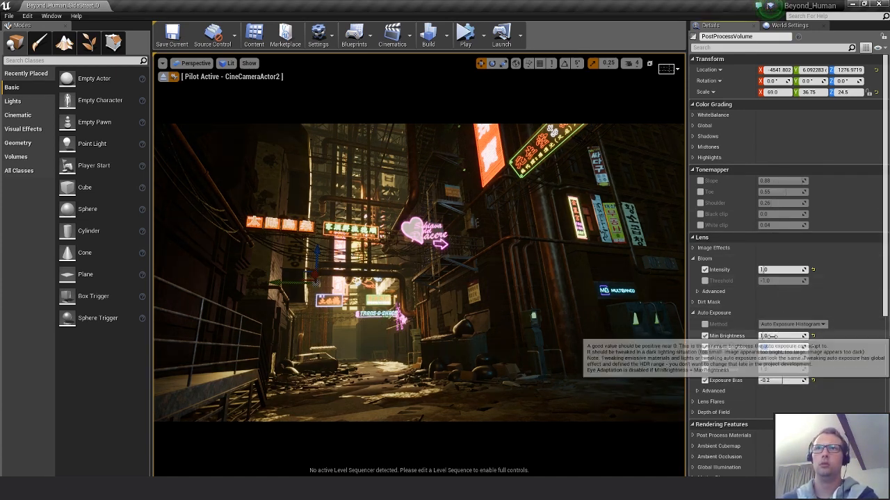
{"action": "type", "text": "0.65"}
{"action": "key", "text": "Return"}
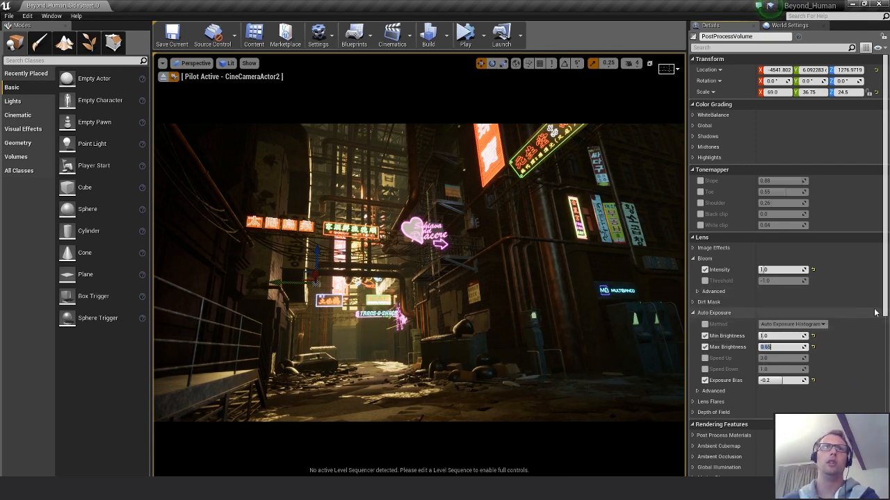
- Reduce the saturation of the Spot_Blue light's color to 0.37
{"action": "left_click", "coordinate": [845, 365]}
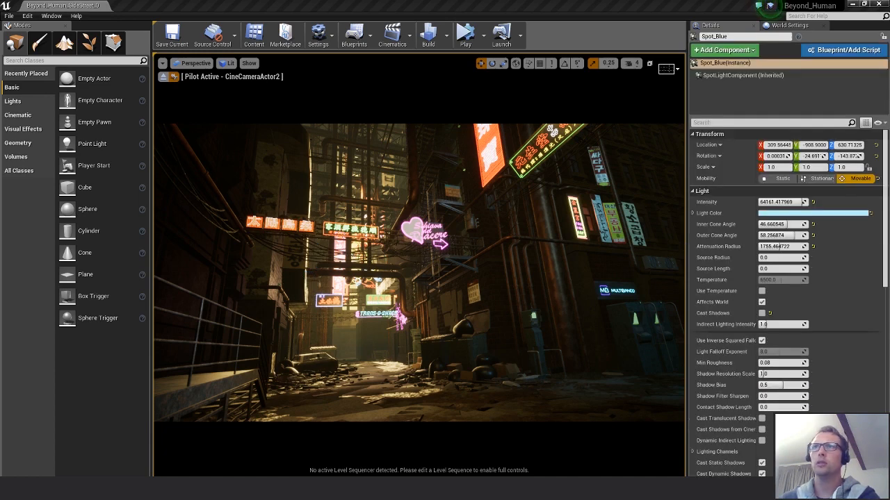
{"action": "left_click", "coordinate": [823, 218]}
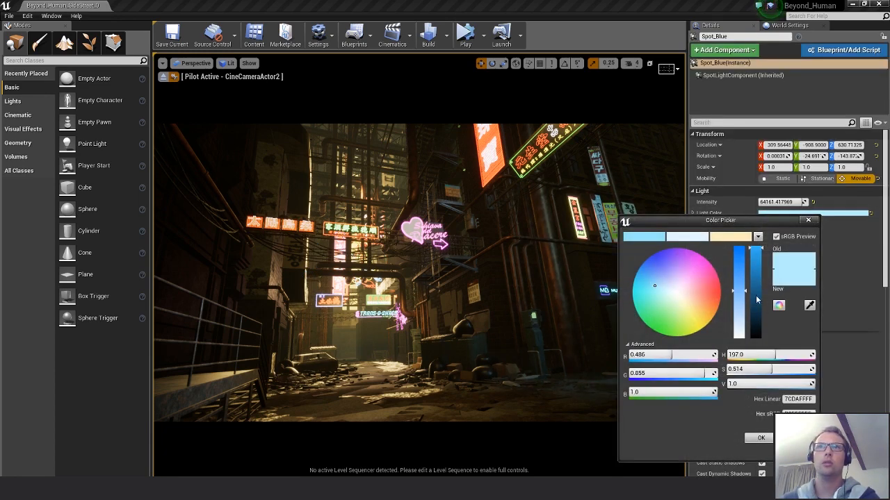
{"action": "left_click_drag", "start_coordinate": [723, 219], "coordinate": [791, 220]}
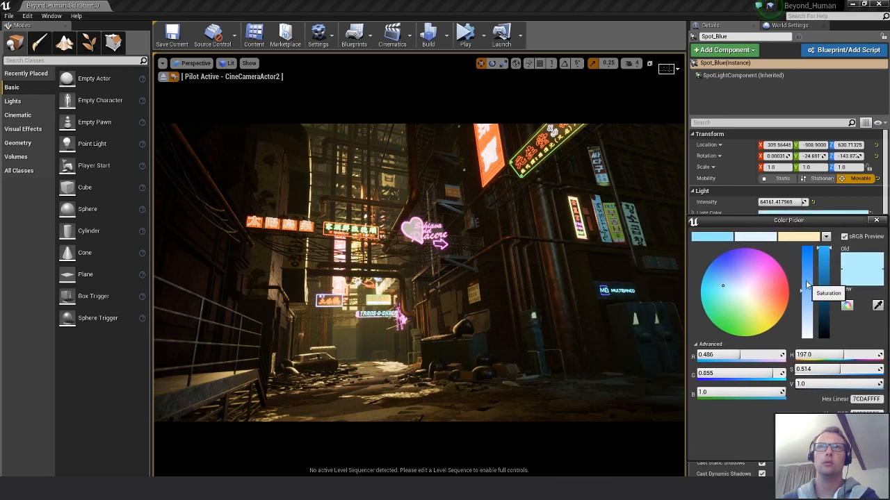
{"action": "left_click_drag", "start_coordinate": [806, 281], "coordinate": [823, 247]}
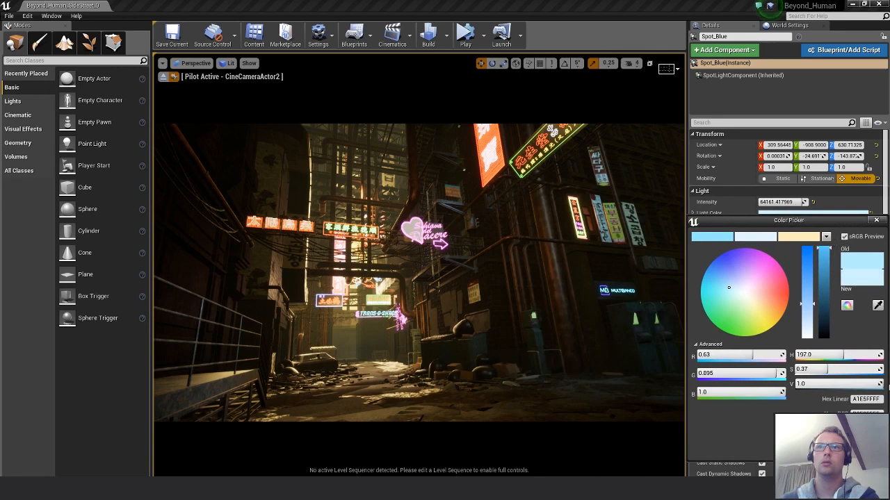
{"action": "left_click", "coordinate": [823, 452]}
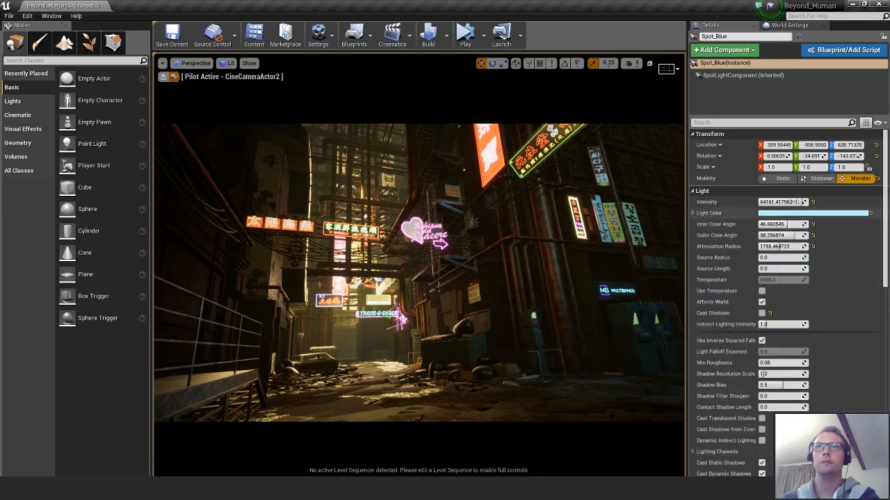
- Rebalance the intensity of the Spot_Blue lights, raising the lower one to 100000, and reduce Spot_Blue_Kicker's intensity to about 3743
{"action": "left_click_drag", "start_coordinate": [798, 202], "coordinate": [827, 201]}
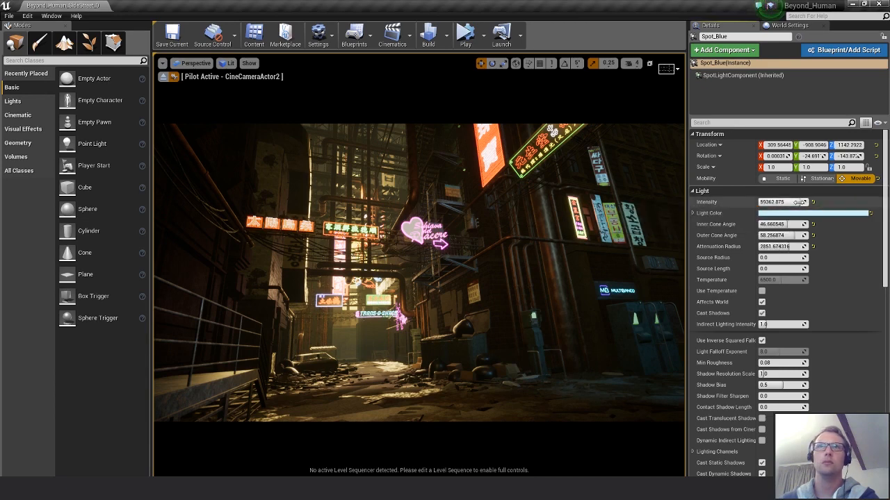
{"action": "left_click_drag", "start_coordinate": [800, 202], "coordinate": [831, 202]}
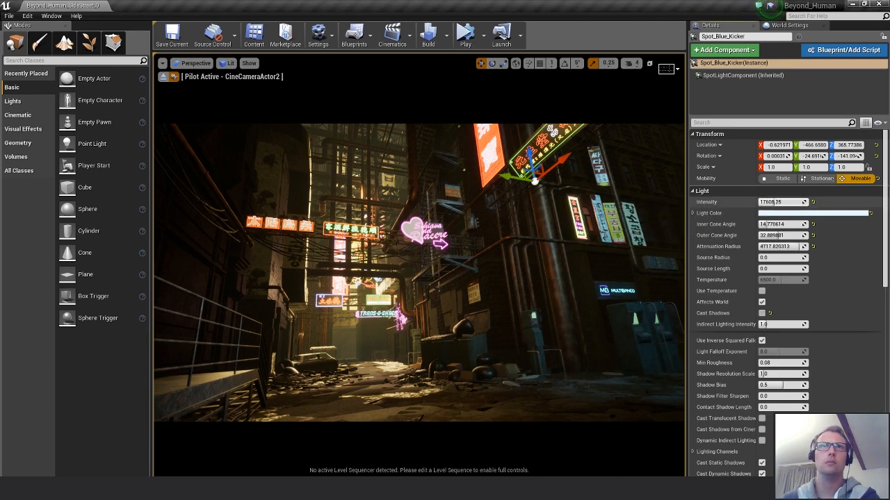
{"action": "mouse_move", "coordinate": [773, 202]}
{"action": "left_mouse_down"}
{"action": "mouse_move", "coordinate": [804, 202]}
{"action": "mouse_move", "coordinate": [763, 202]}
{"action": "left_mouse_up"}
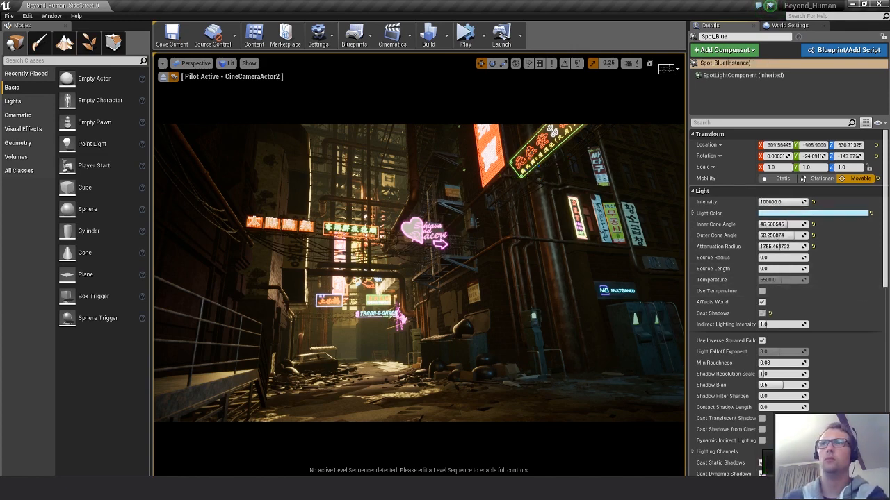
{"action": "left_click_drag", "start_coordinate": [807, 202], "coordinate": [802, 202]}
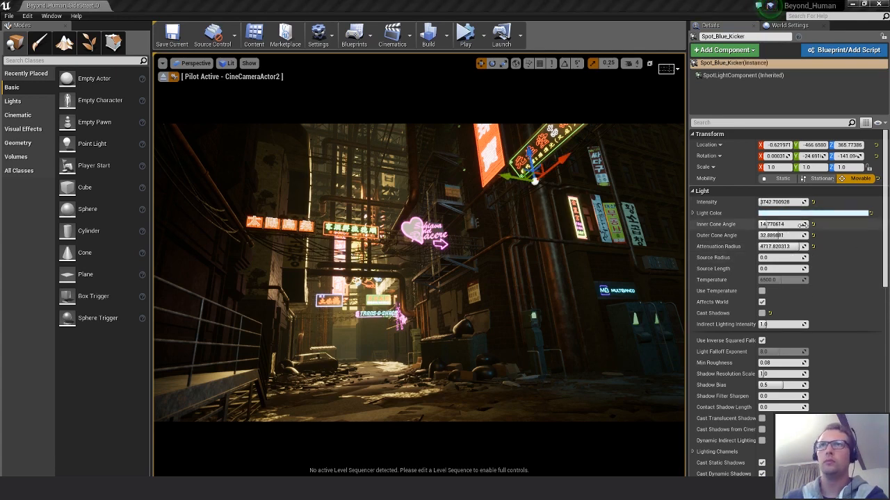
- Raise the intensity of Spot_Blue_Kicker, slightly lower that of Spot_Blue_Kicker2, and clear the selection after checking the remaining spotlights
{"action": "left_click_drag", "start_coordinate": [762, 202], "coordinate": [778, 202]}
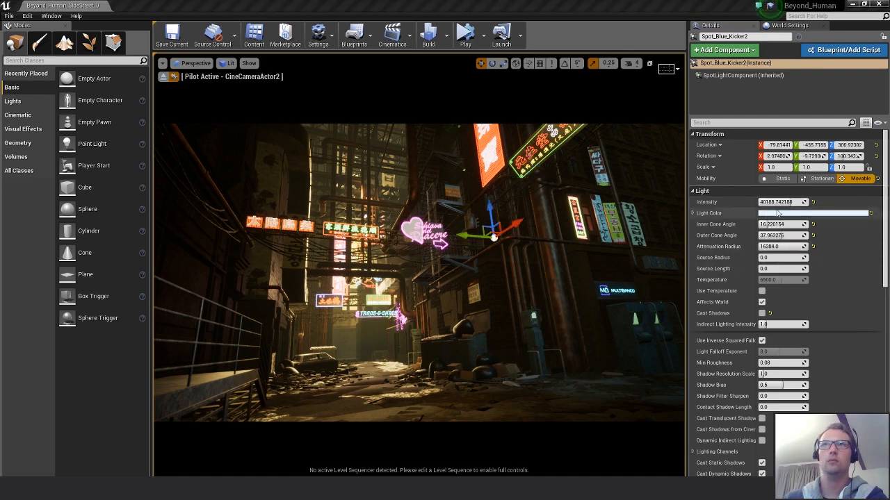
{"action": "mouse_move", "coordinate": [788, 202]}
{"action": "left_mouse_down"}
{"action": "mouse_move", "coordinate": [802, 203]}
{"action": "mouse_move", "coordinate": [786, 203]}
{"action": "left_mouse_up"}
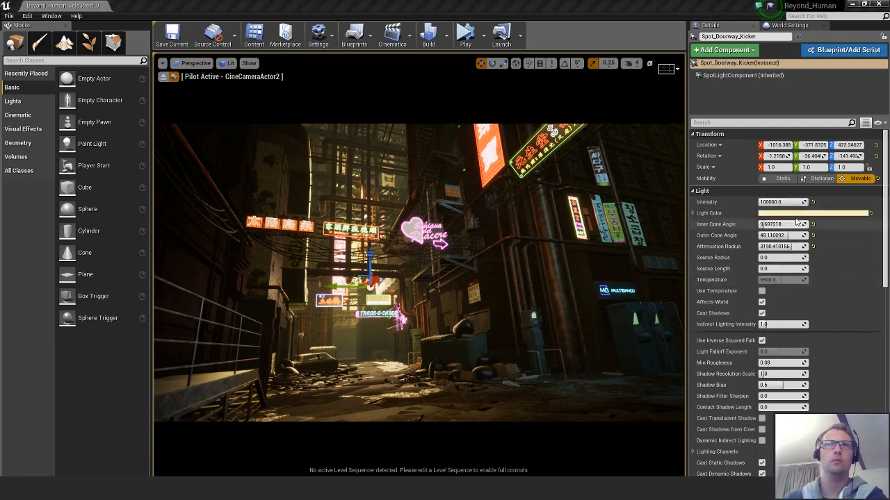
{"action": "key", "text": "Down"}
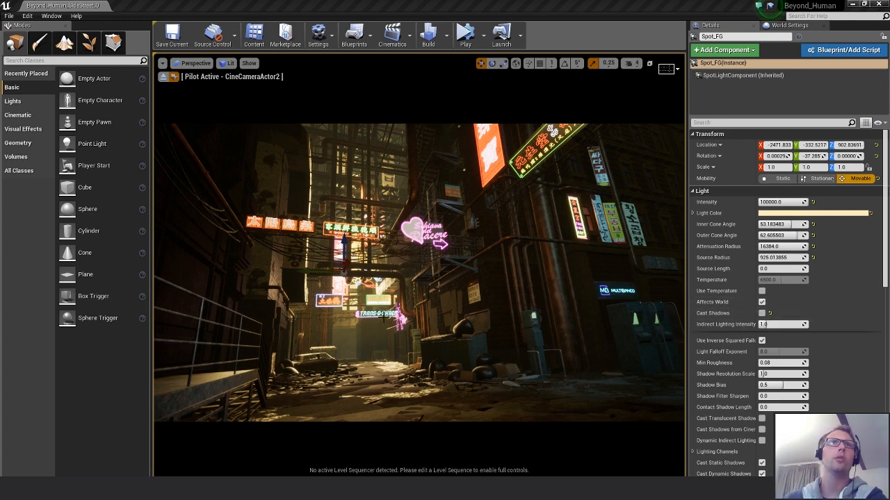
{"action": "key", "text": "Escape"}
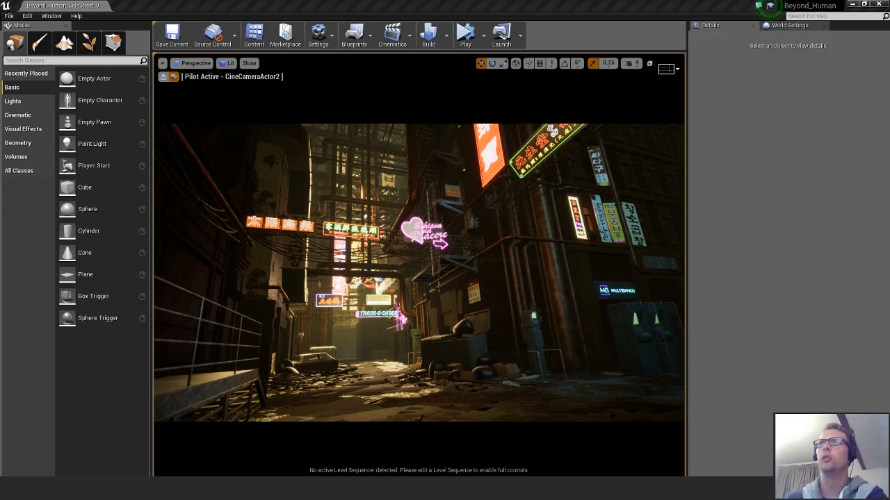